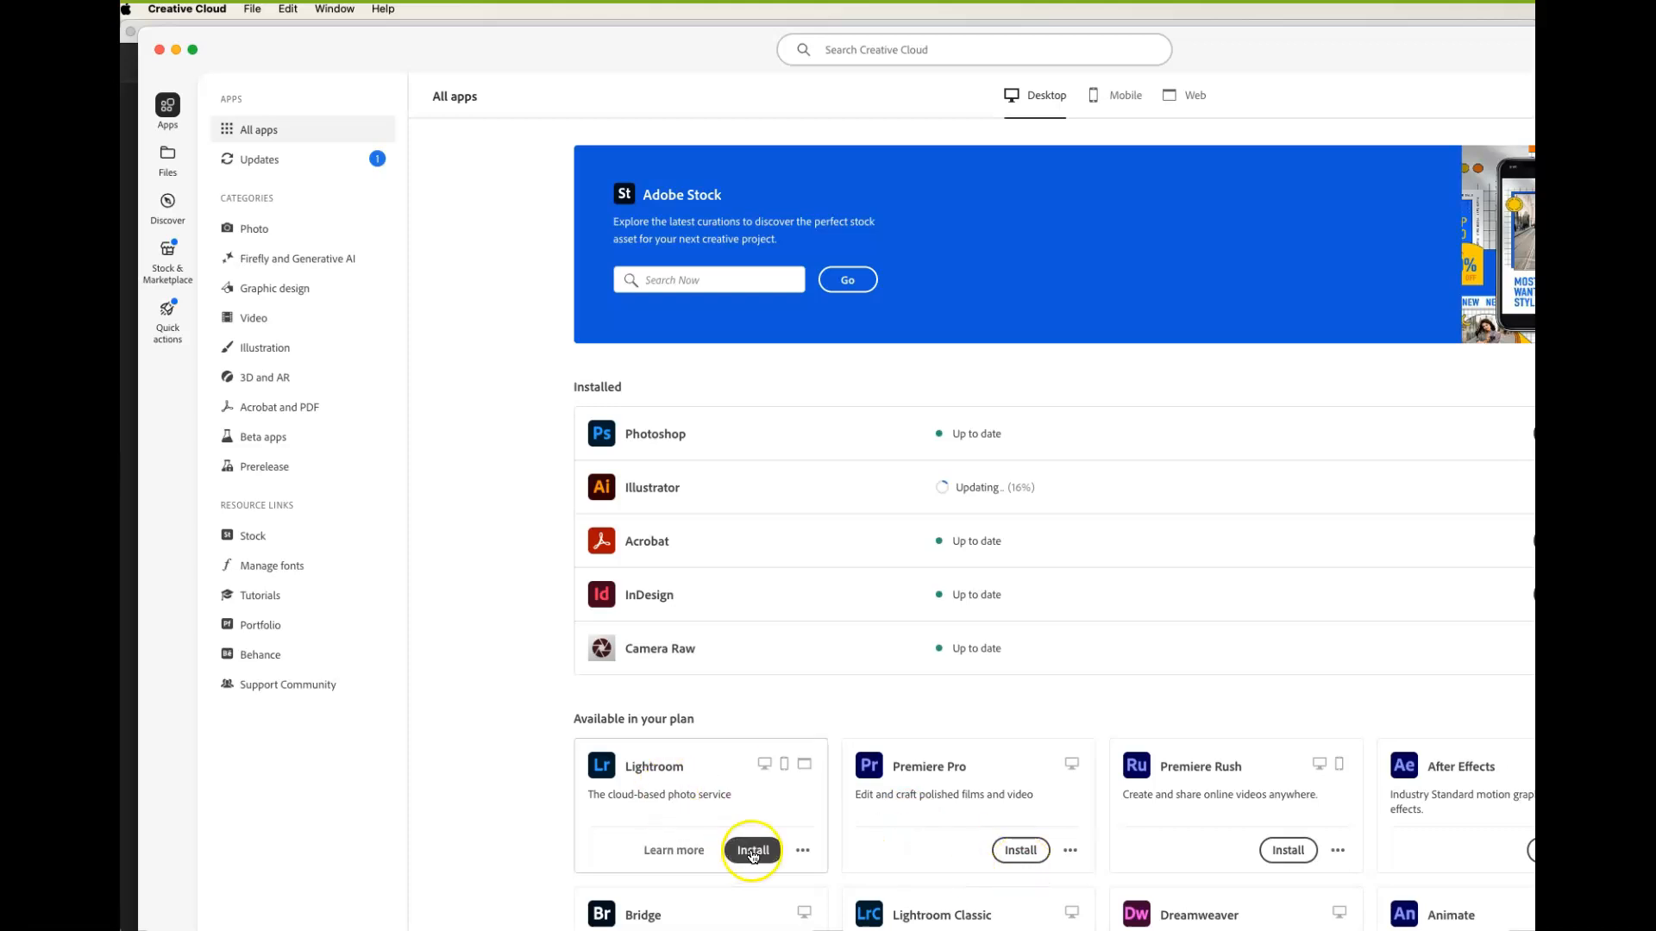
- Look through the apps available in the plan and reposition the window so the installed apps' actions are visible
mouse_move(648, 773)
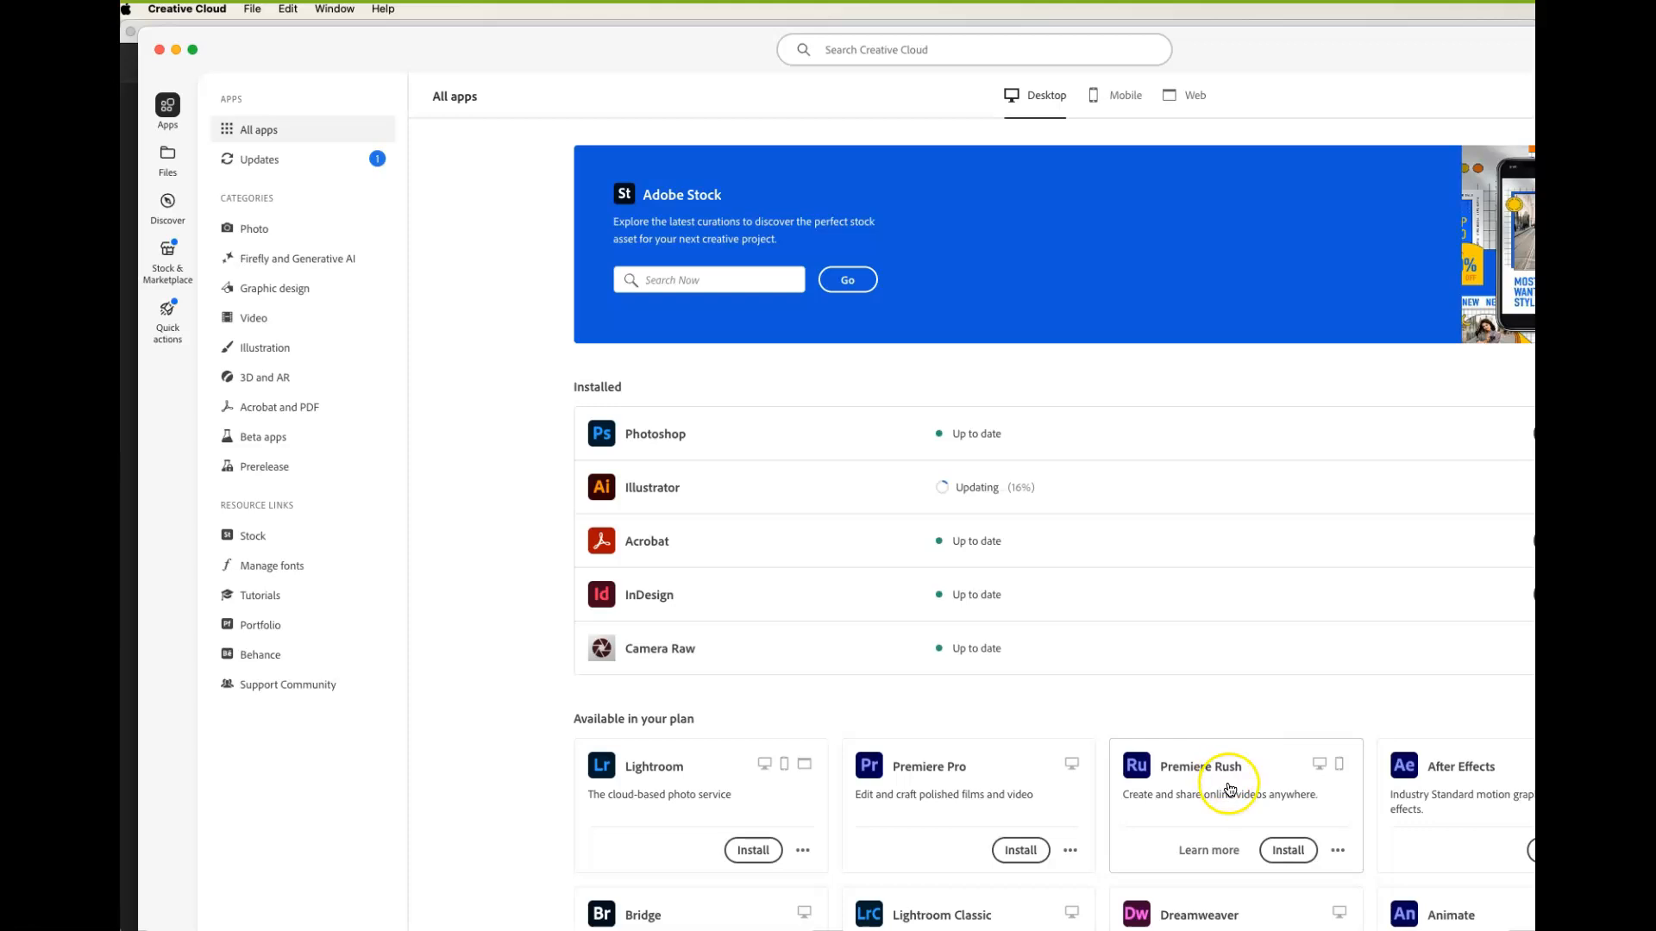
scroll(1121, 815, "down", 1)
scroll(1121, 815, "down", 3)
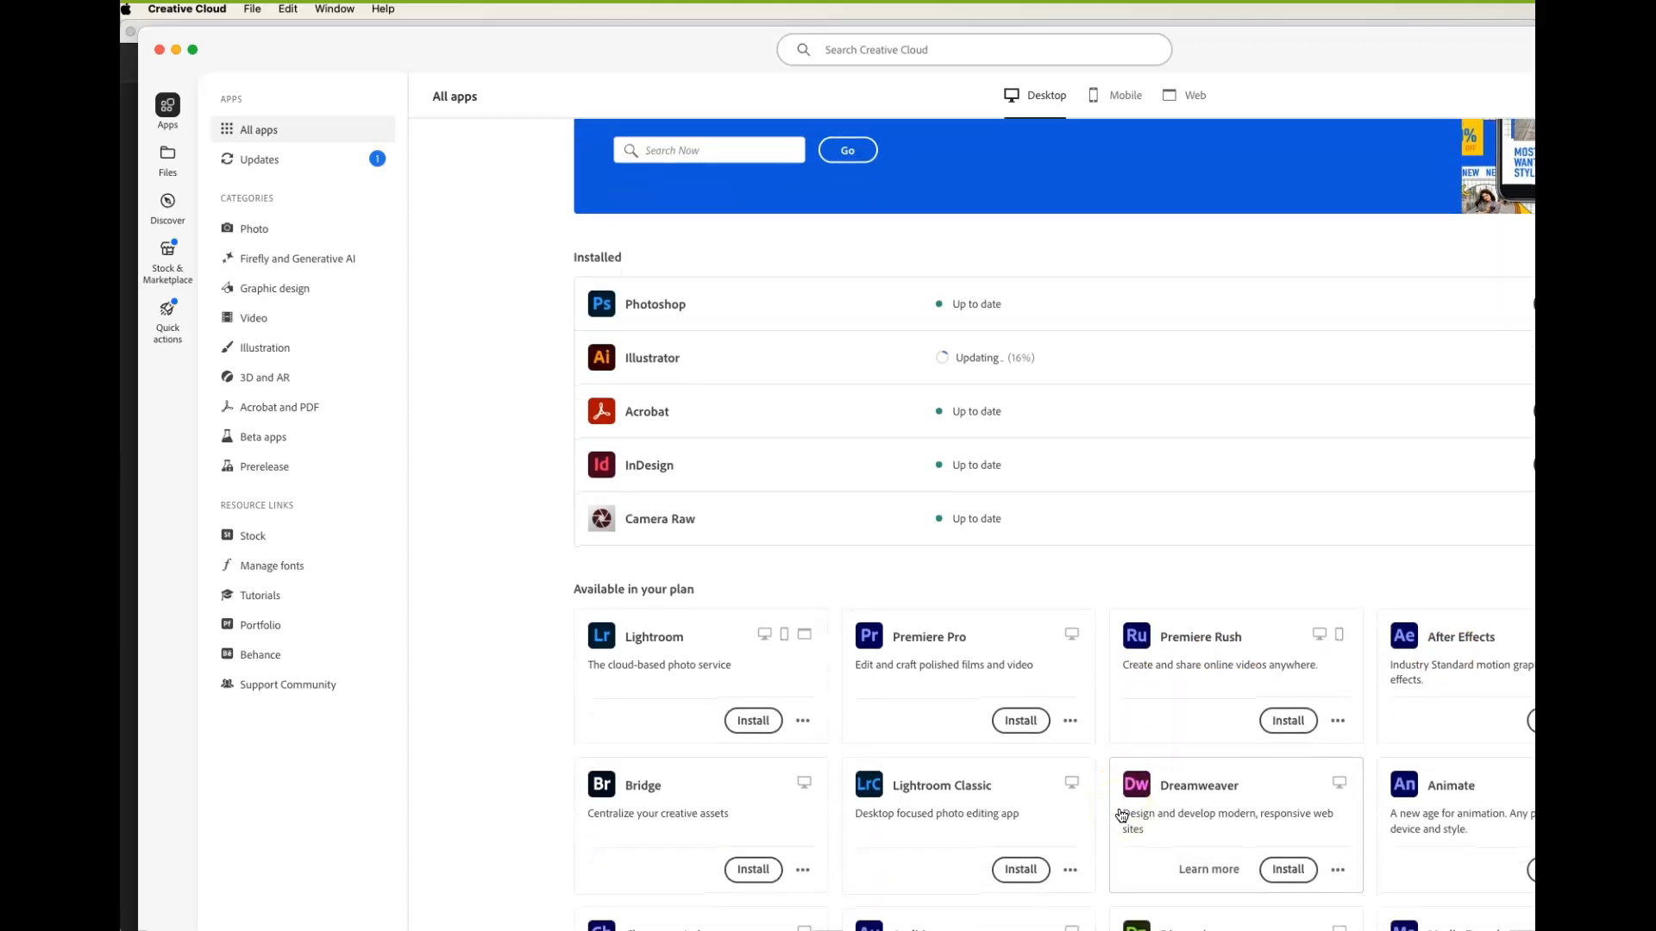
scroll(1113, 819, "up", 3)
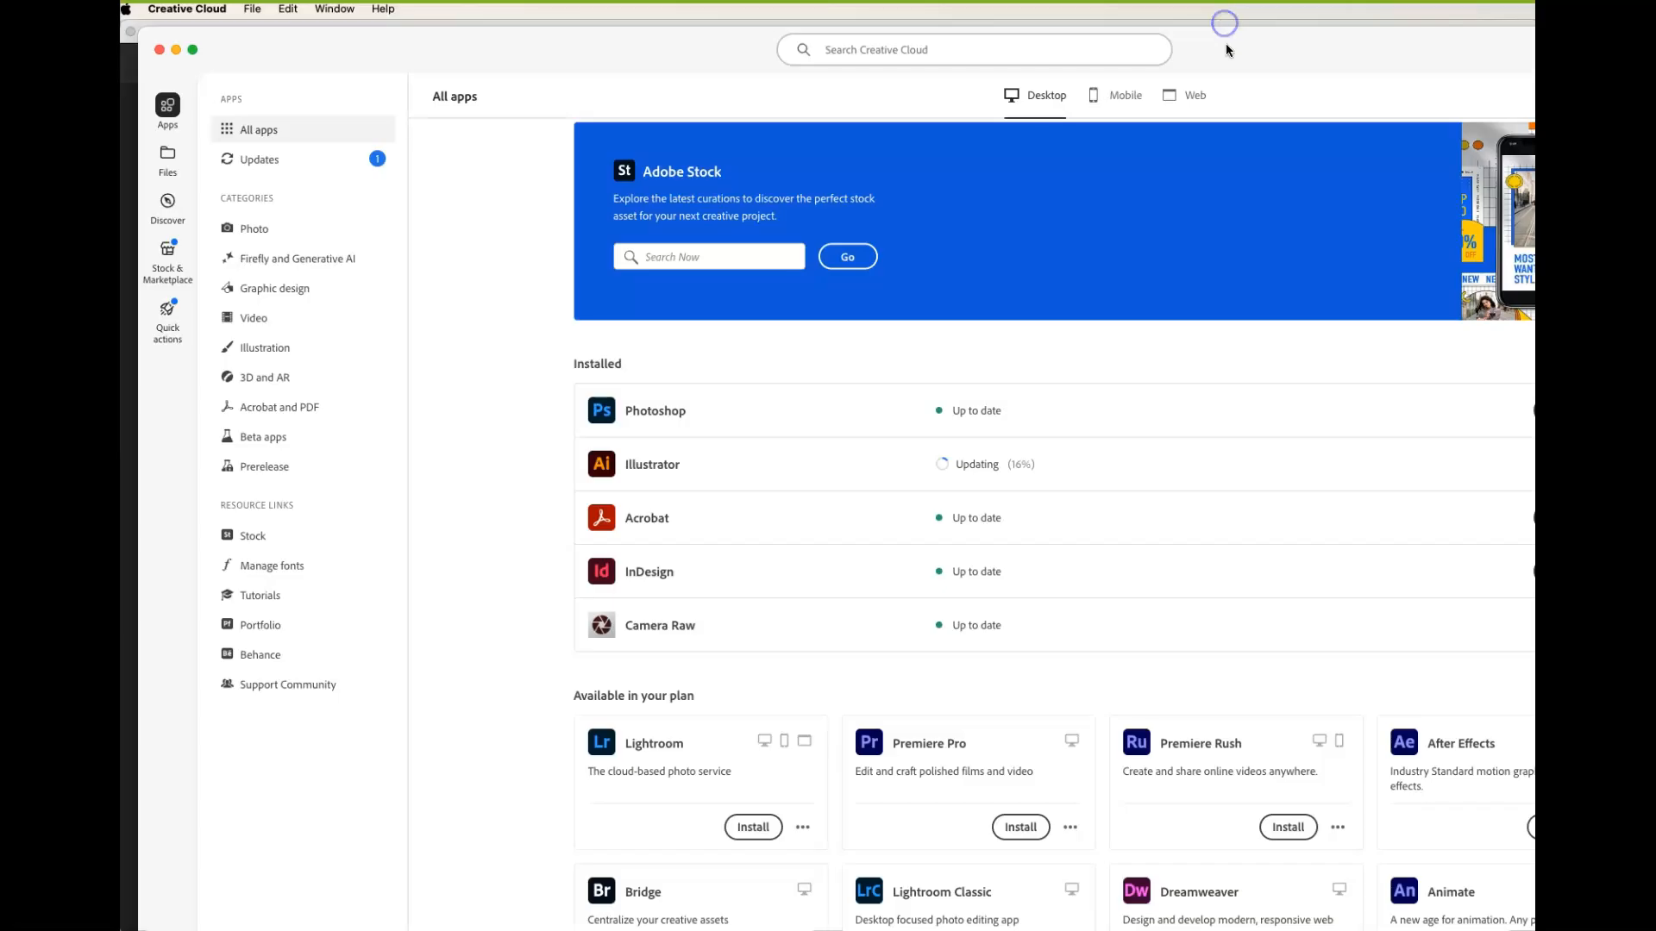
left_click_drag(1233, 45, 1085, 50)
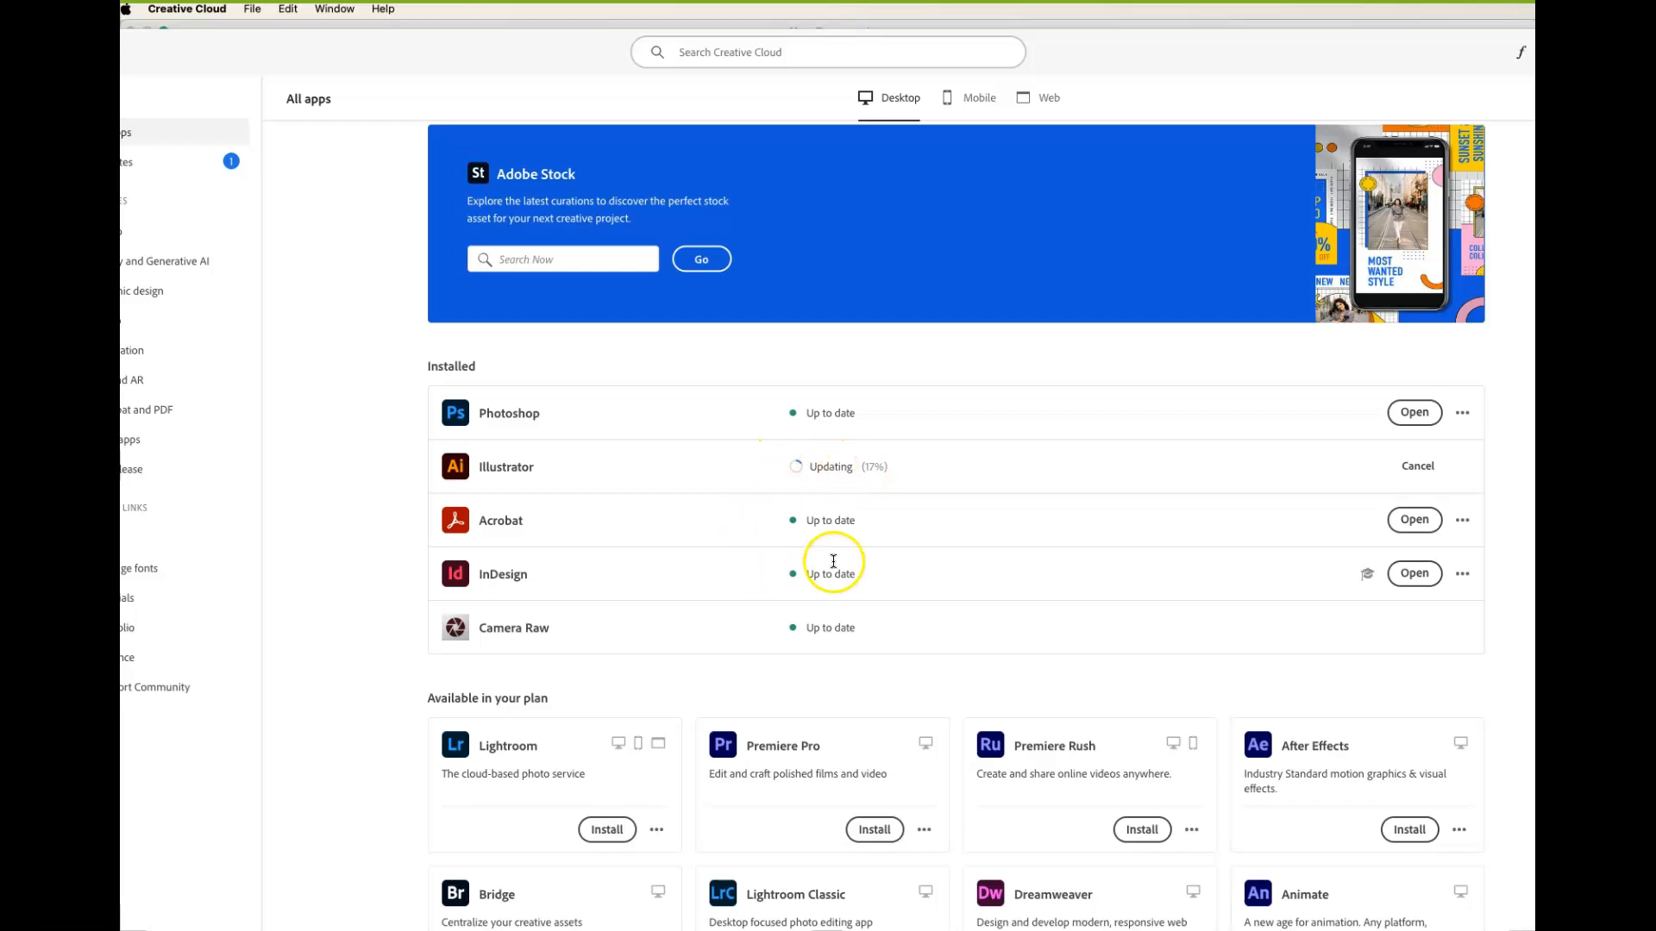
- Admit the participant in the waiting room to the meeting
left_click(1368, 578)
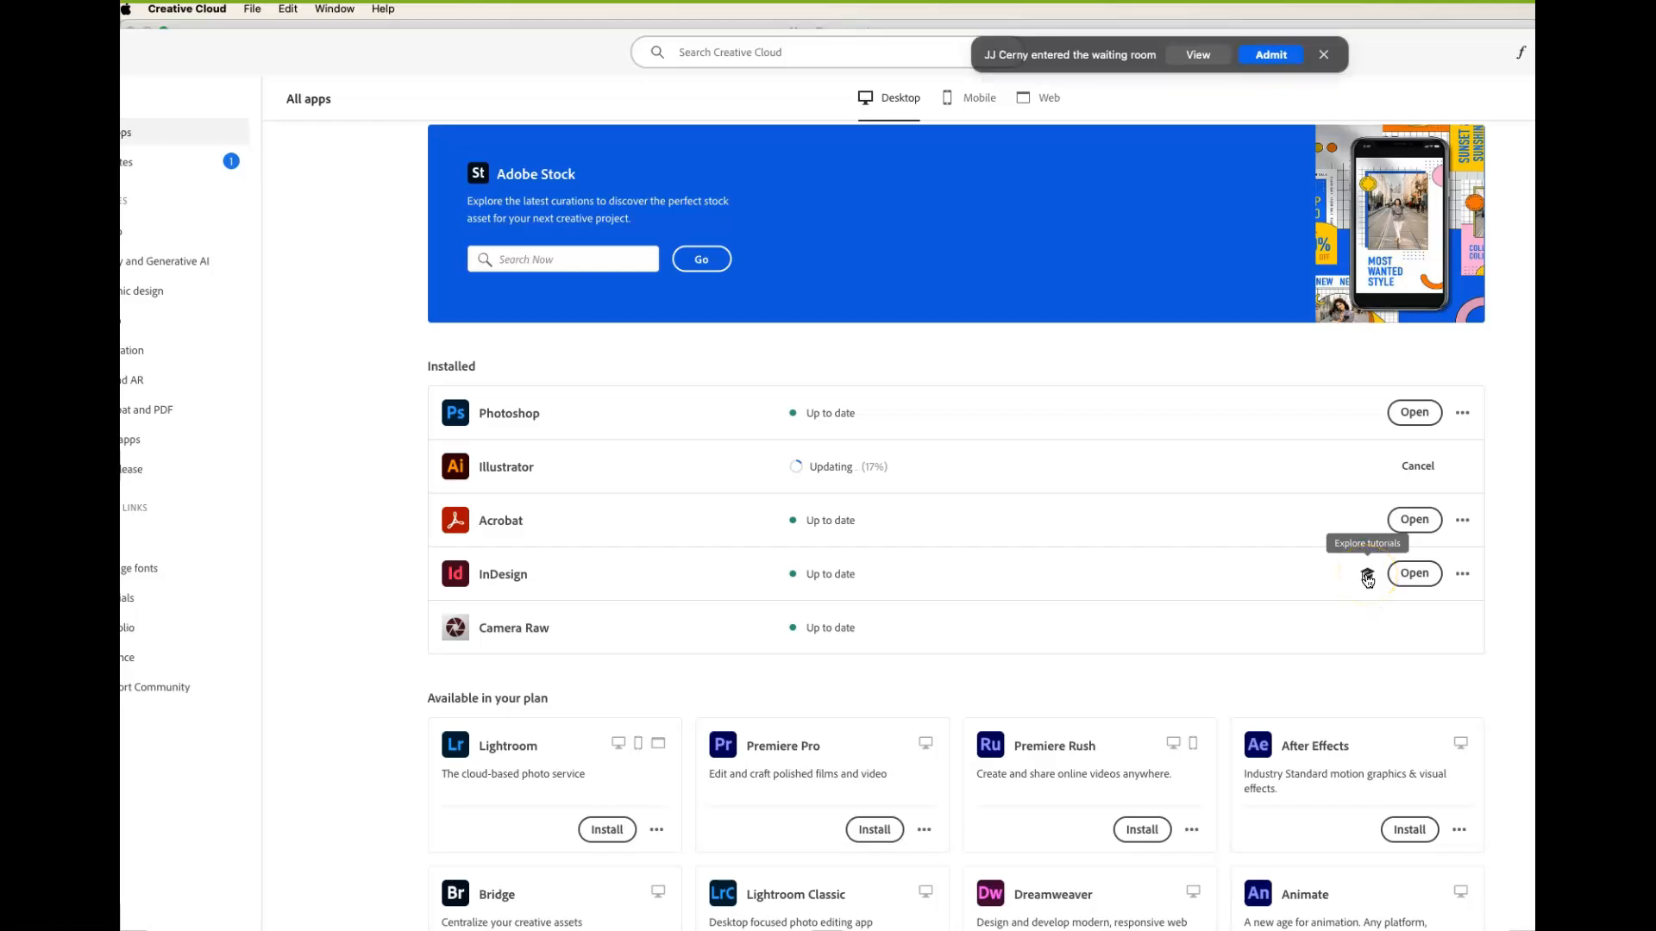
left_click(1285, 59)
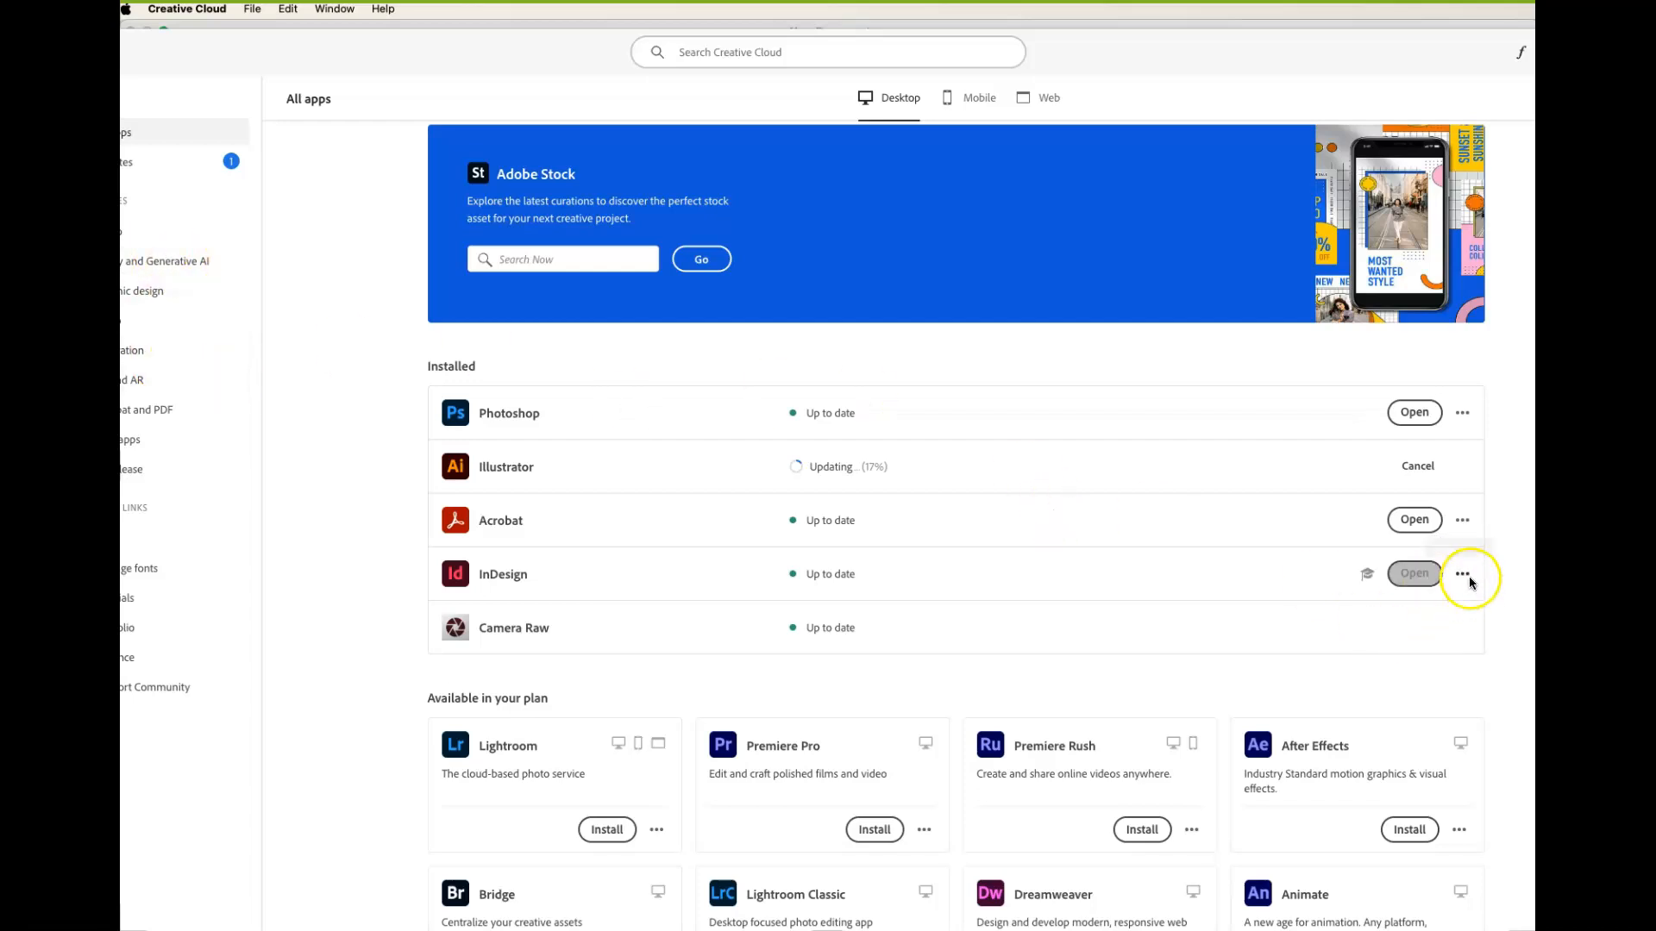
- Review the list of other InDesign versions that can be installed, from the latest to the oldest, and close it
left_click(1462, 574)
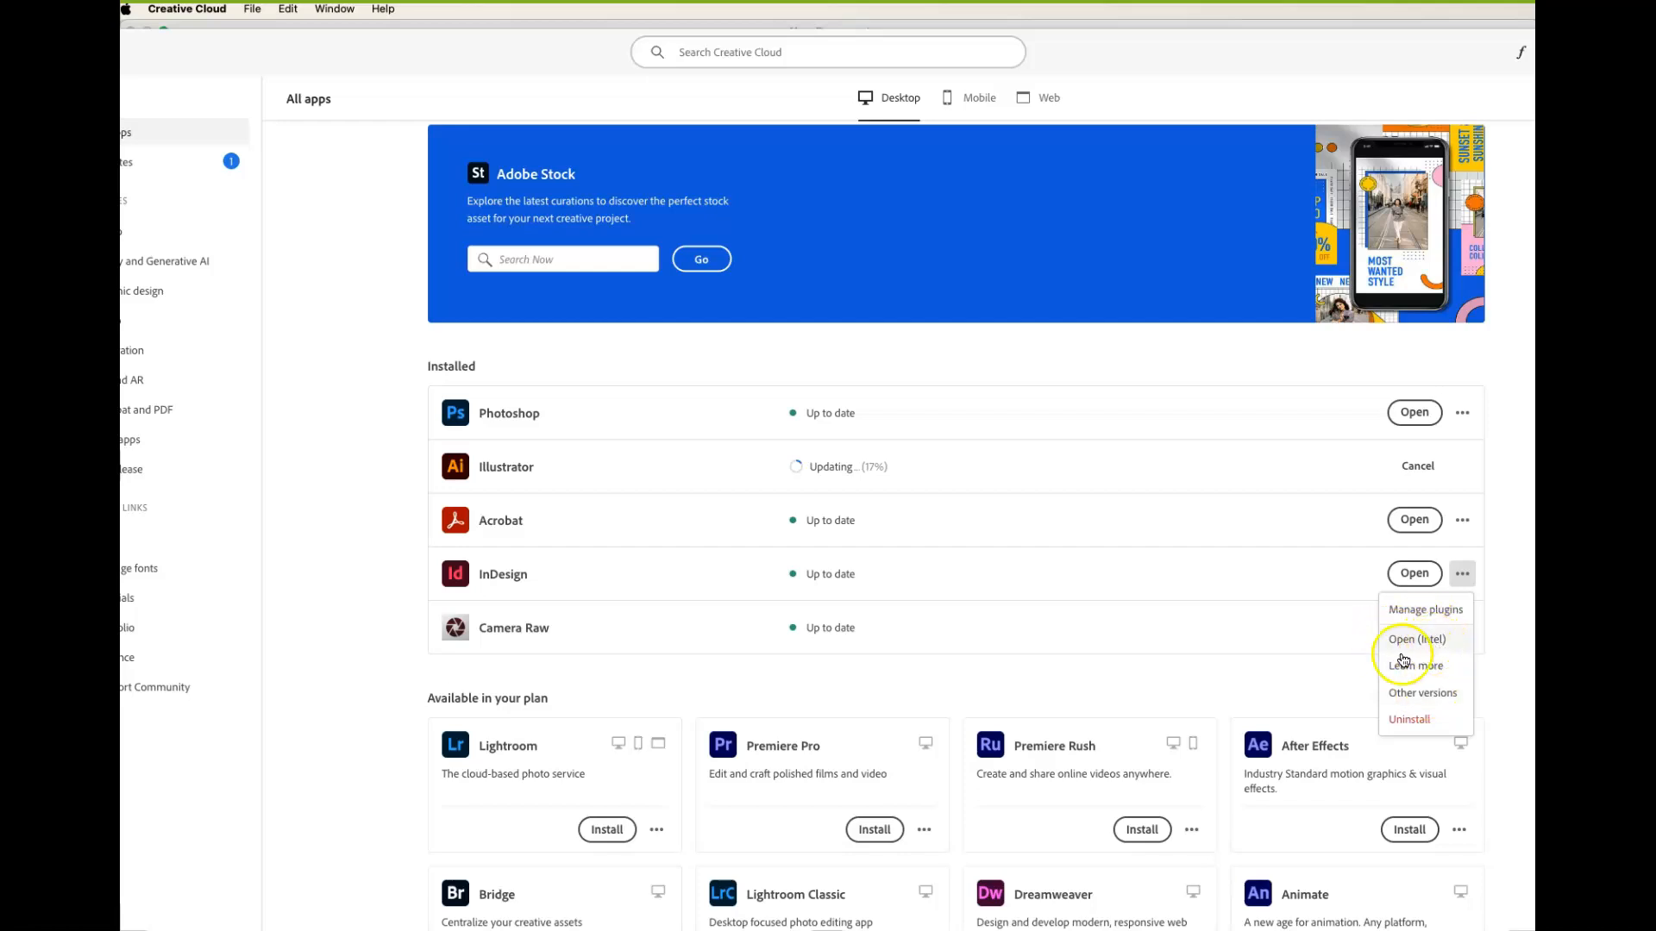
left_click(1411, 693)
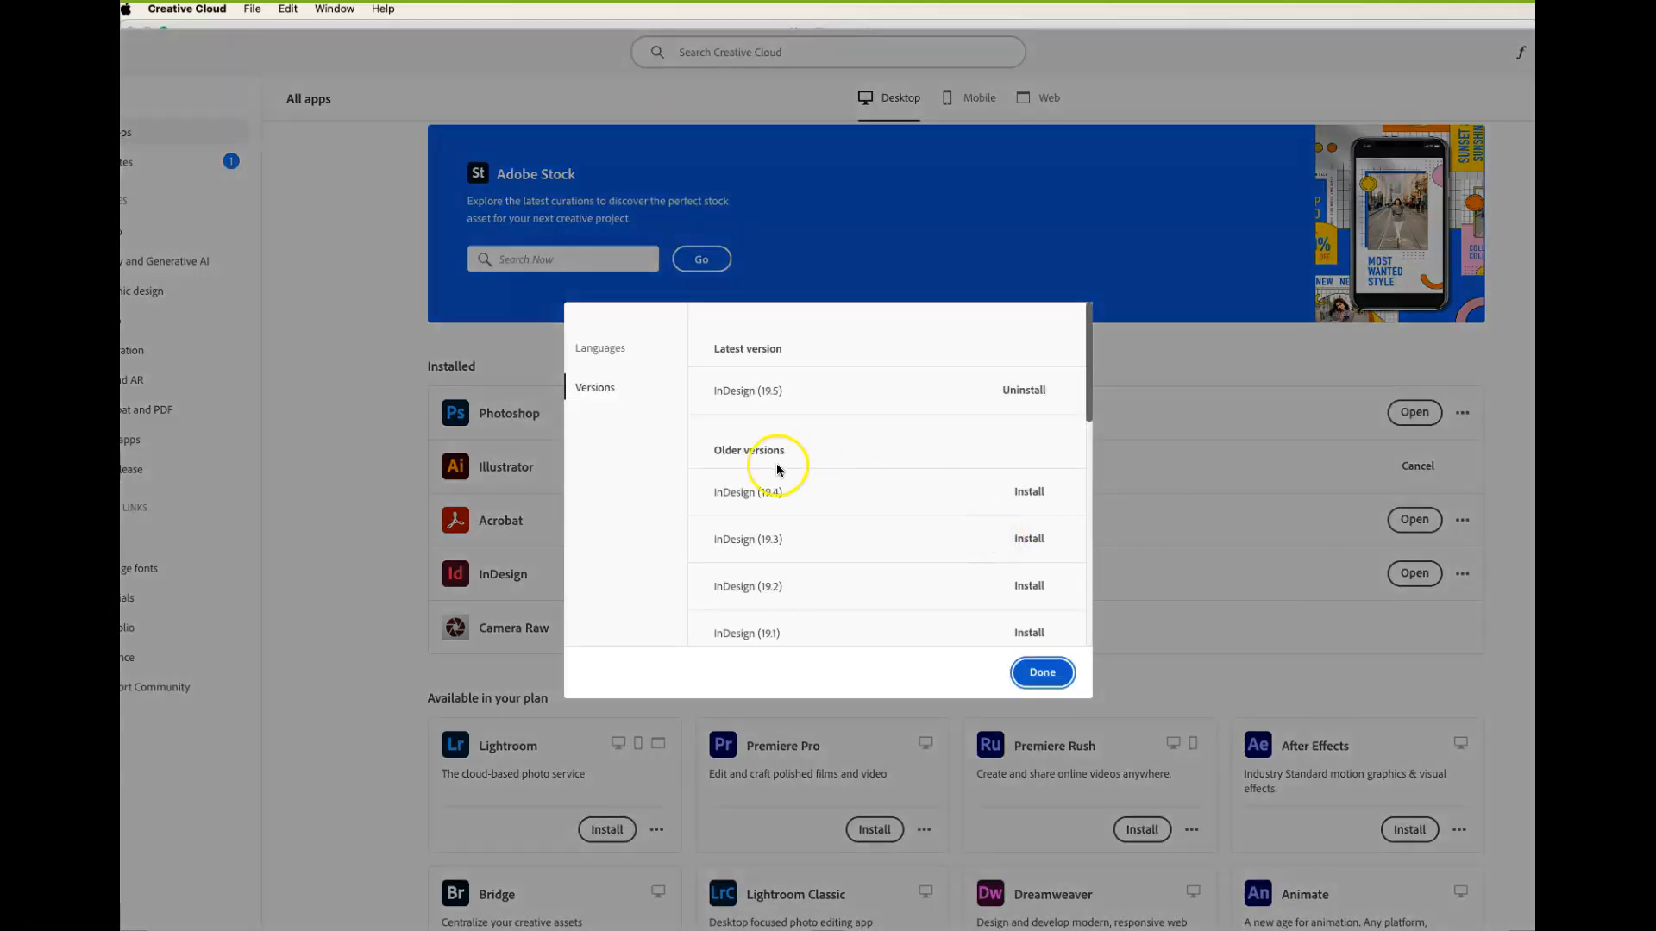
scroll(835, 593, "down", 1)
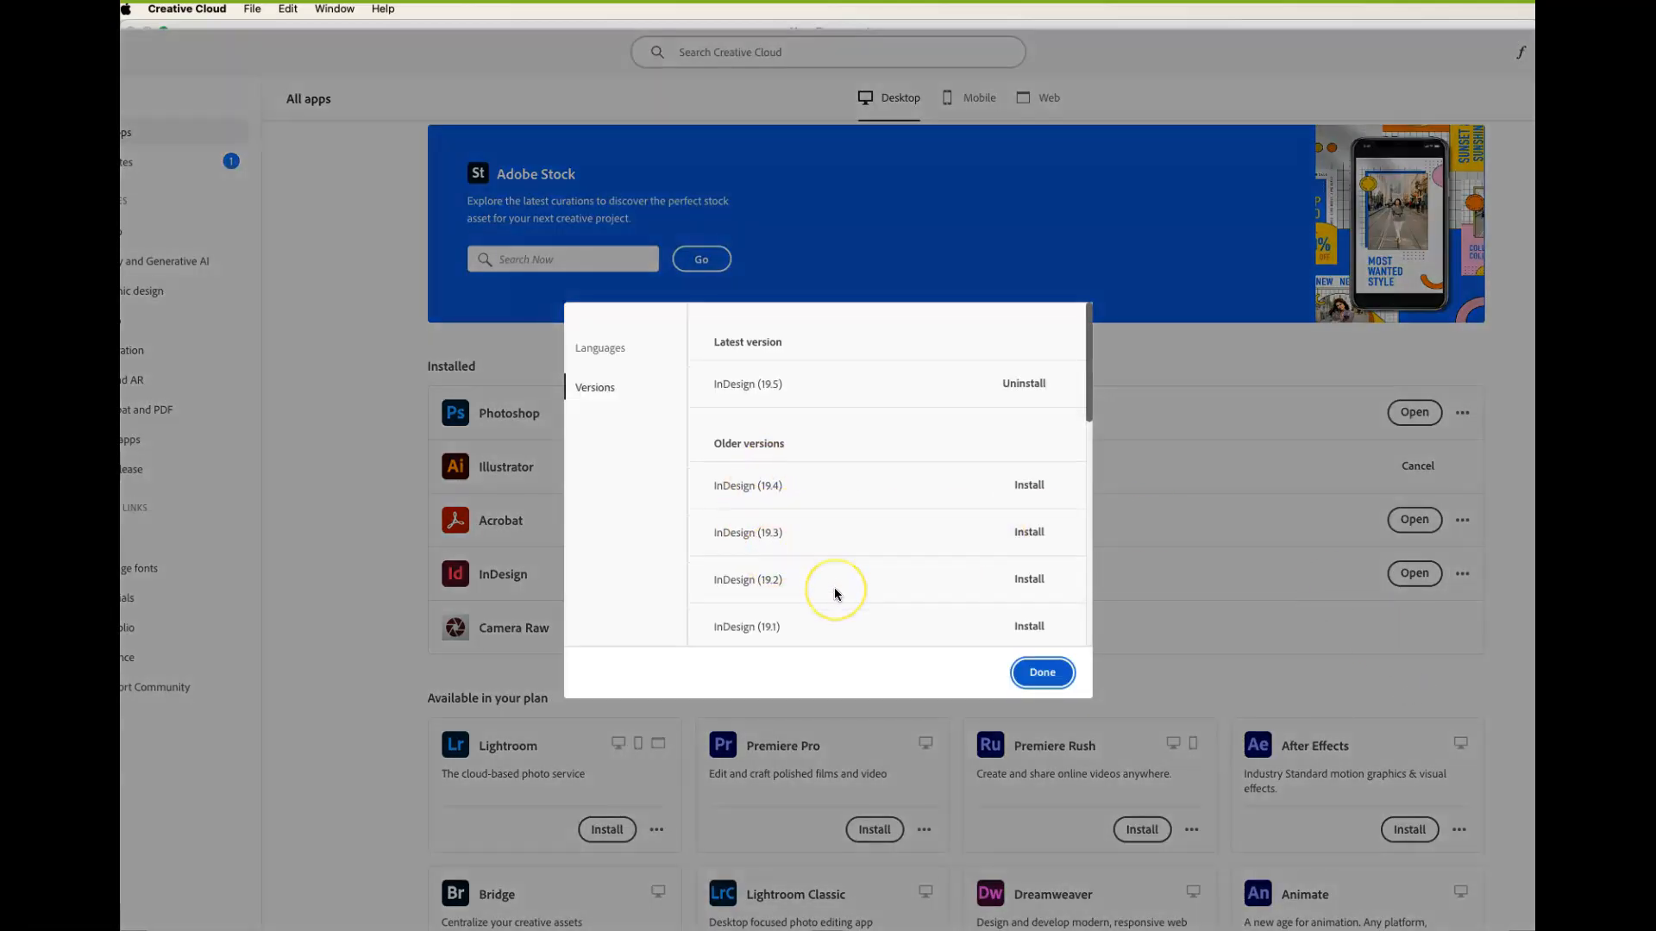
scroll(835, 593, "down", 8)
scroll(835, 593, "down", 4)
scroll(835, 594, "down", 3)
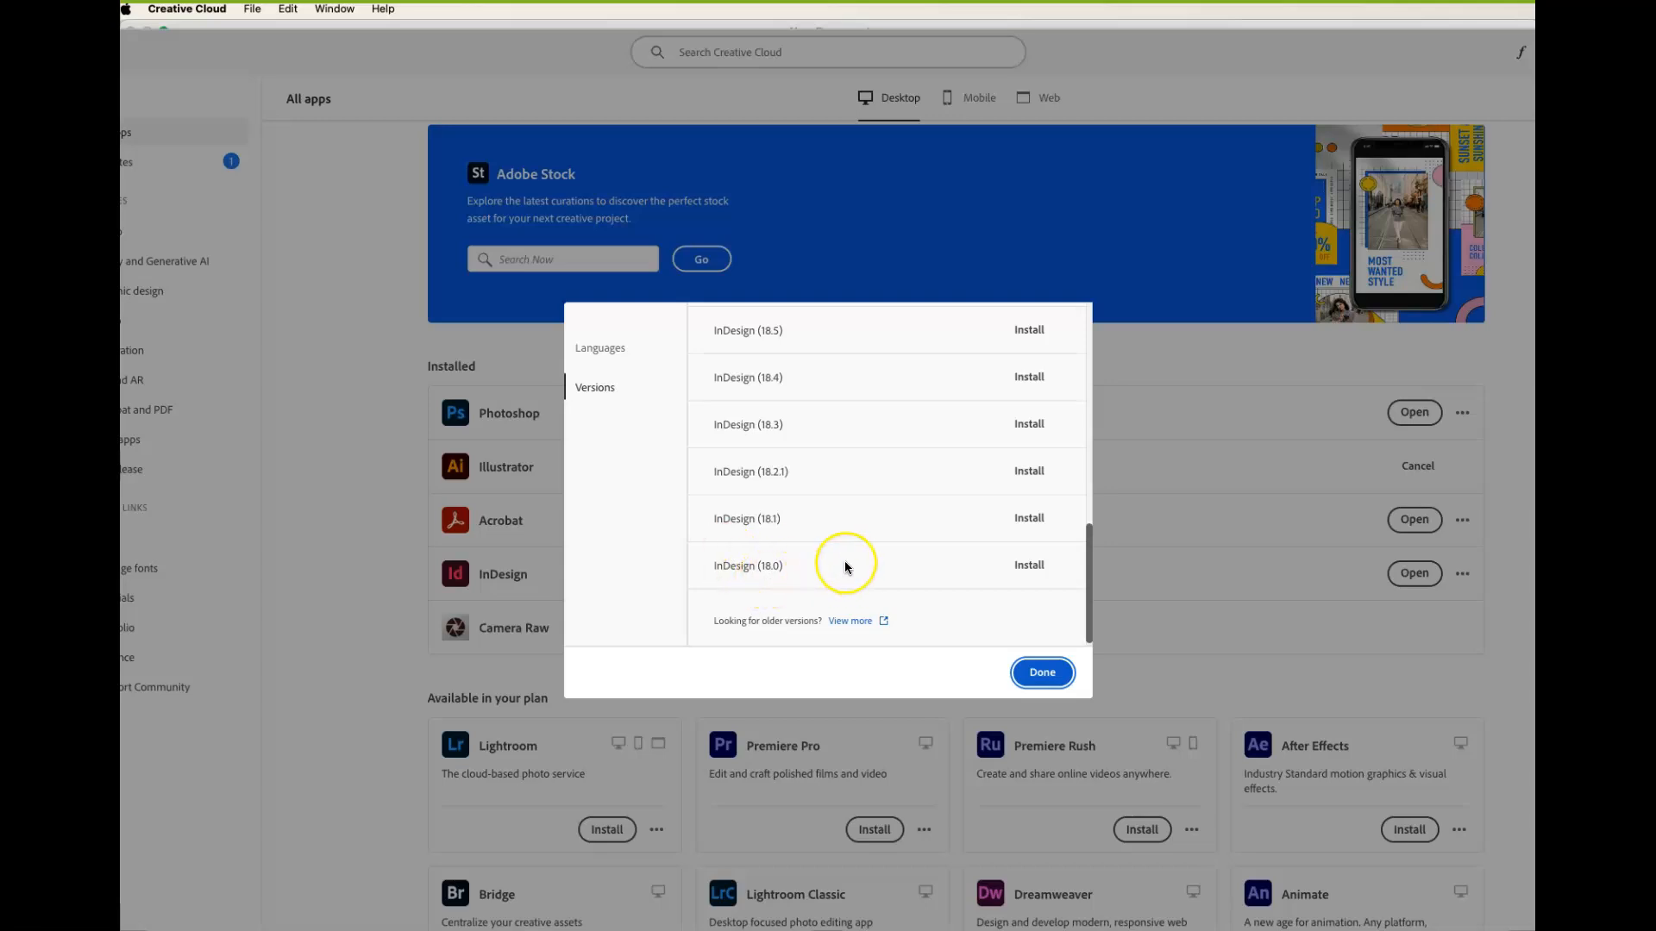
scroll(845, 566, "up", 3)
scroll(845, 565, "up", 5)
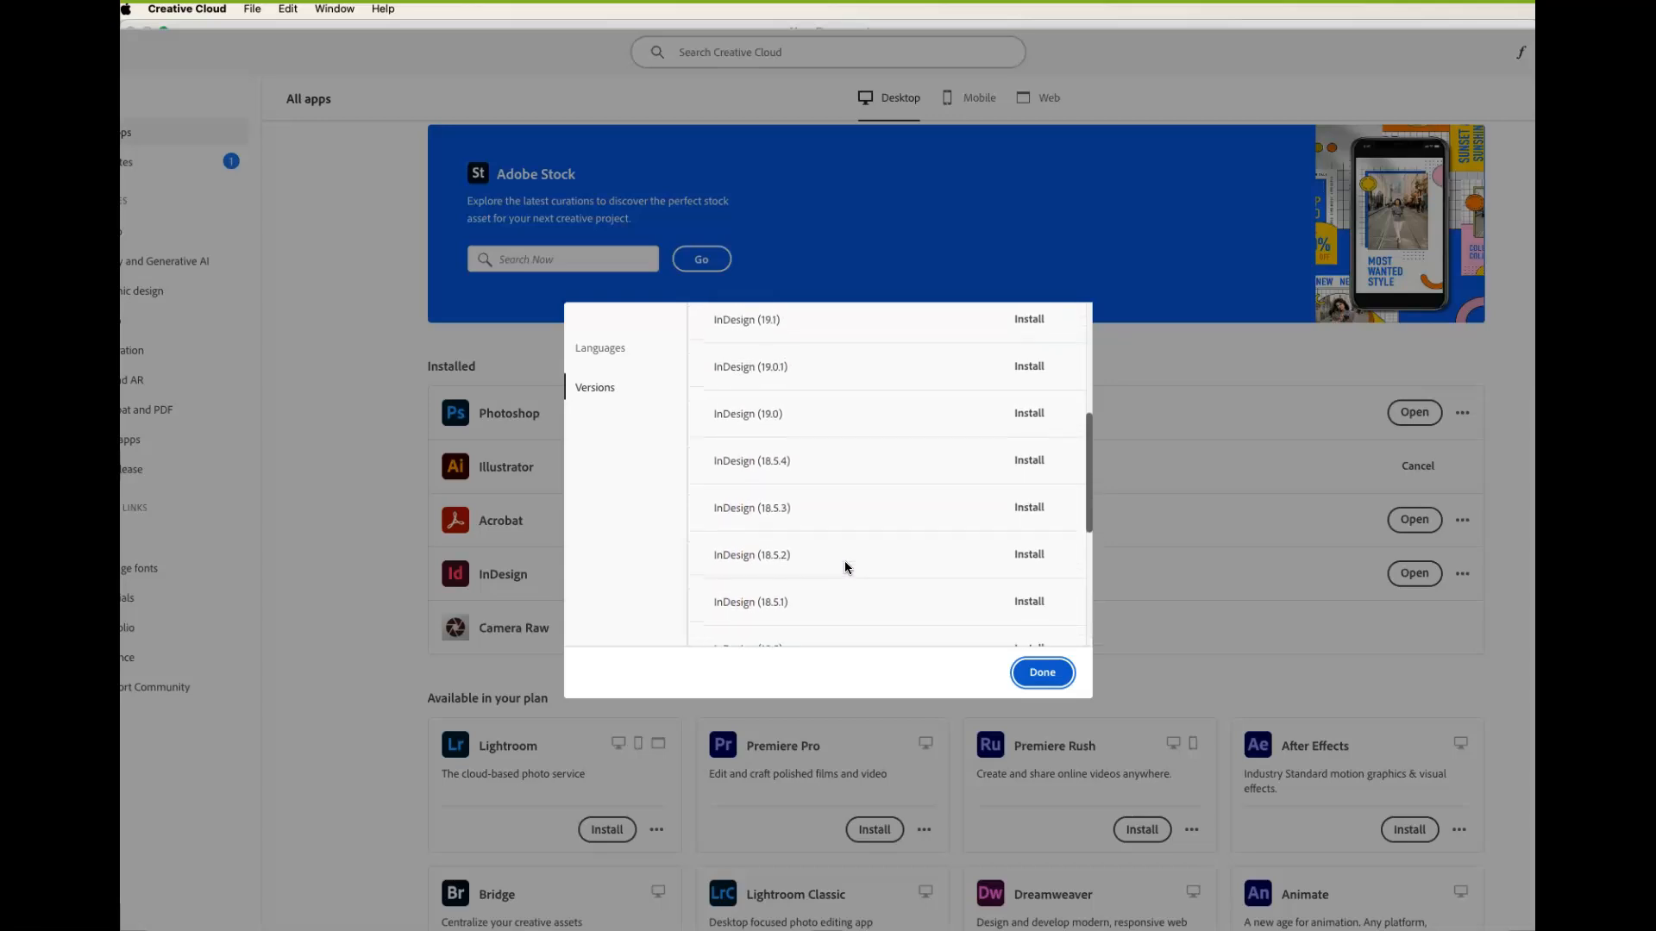
scroll(845, 566, "up", 5)
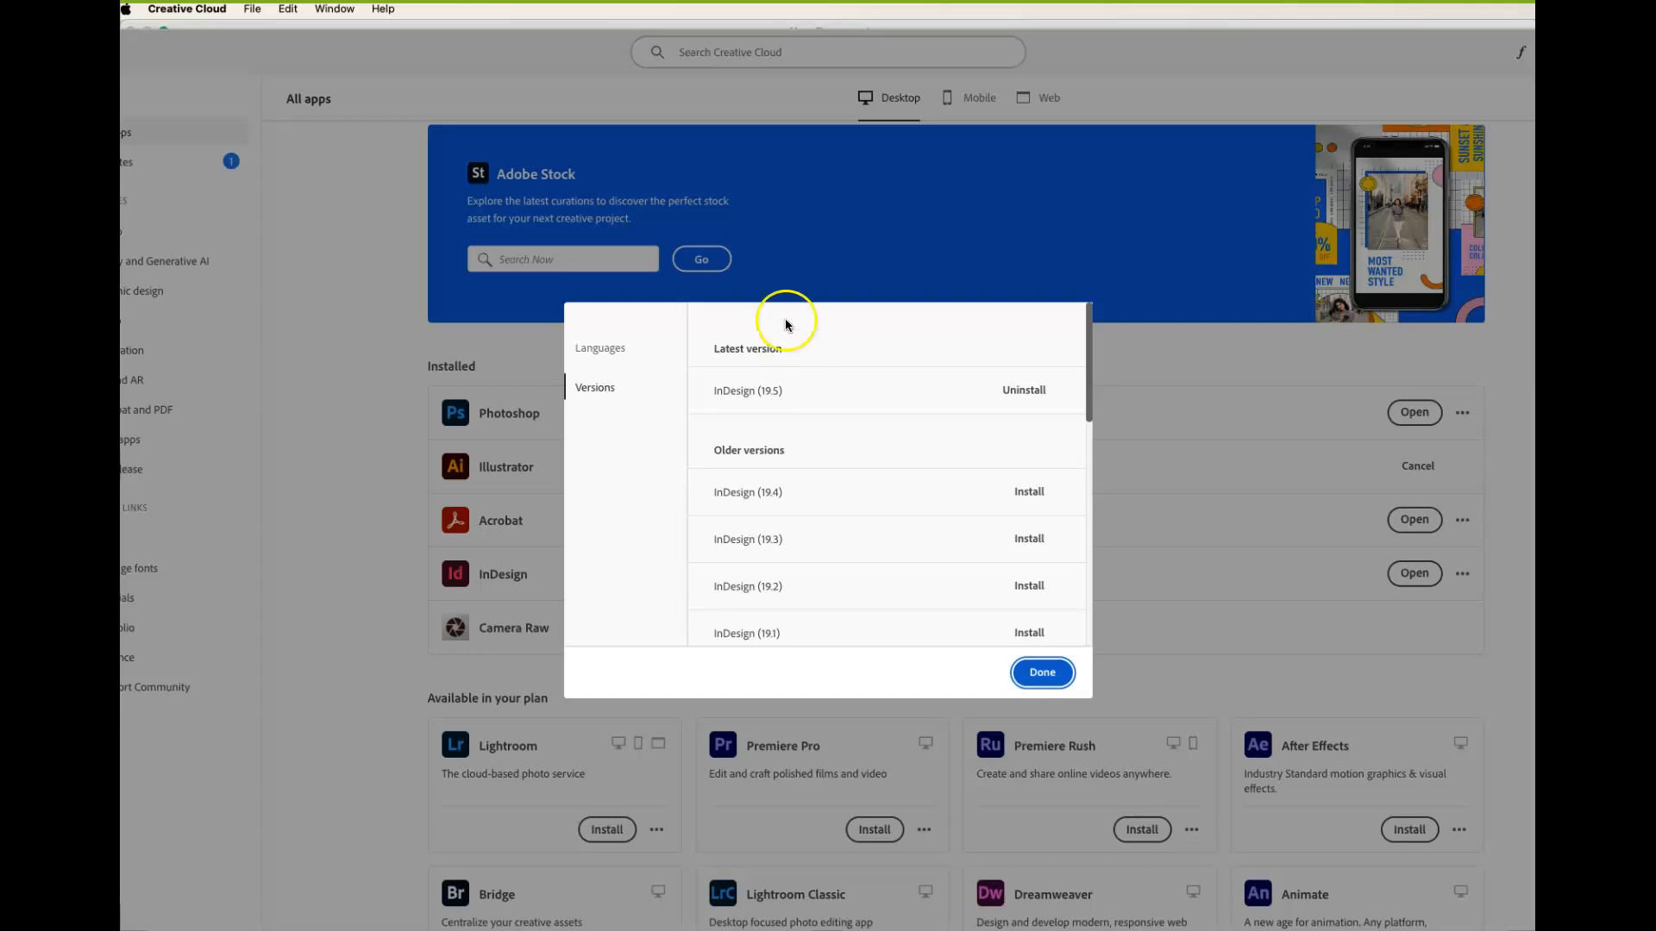
left_click(1018, 680)
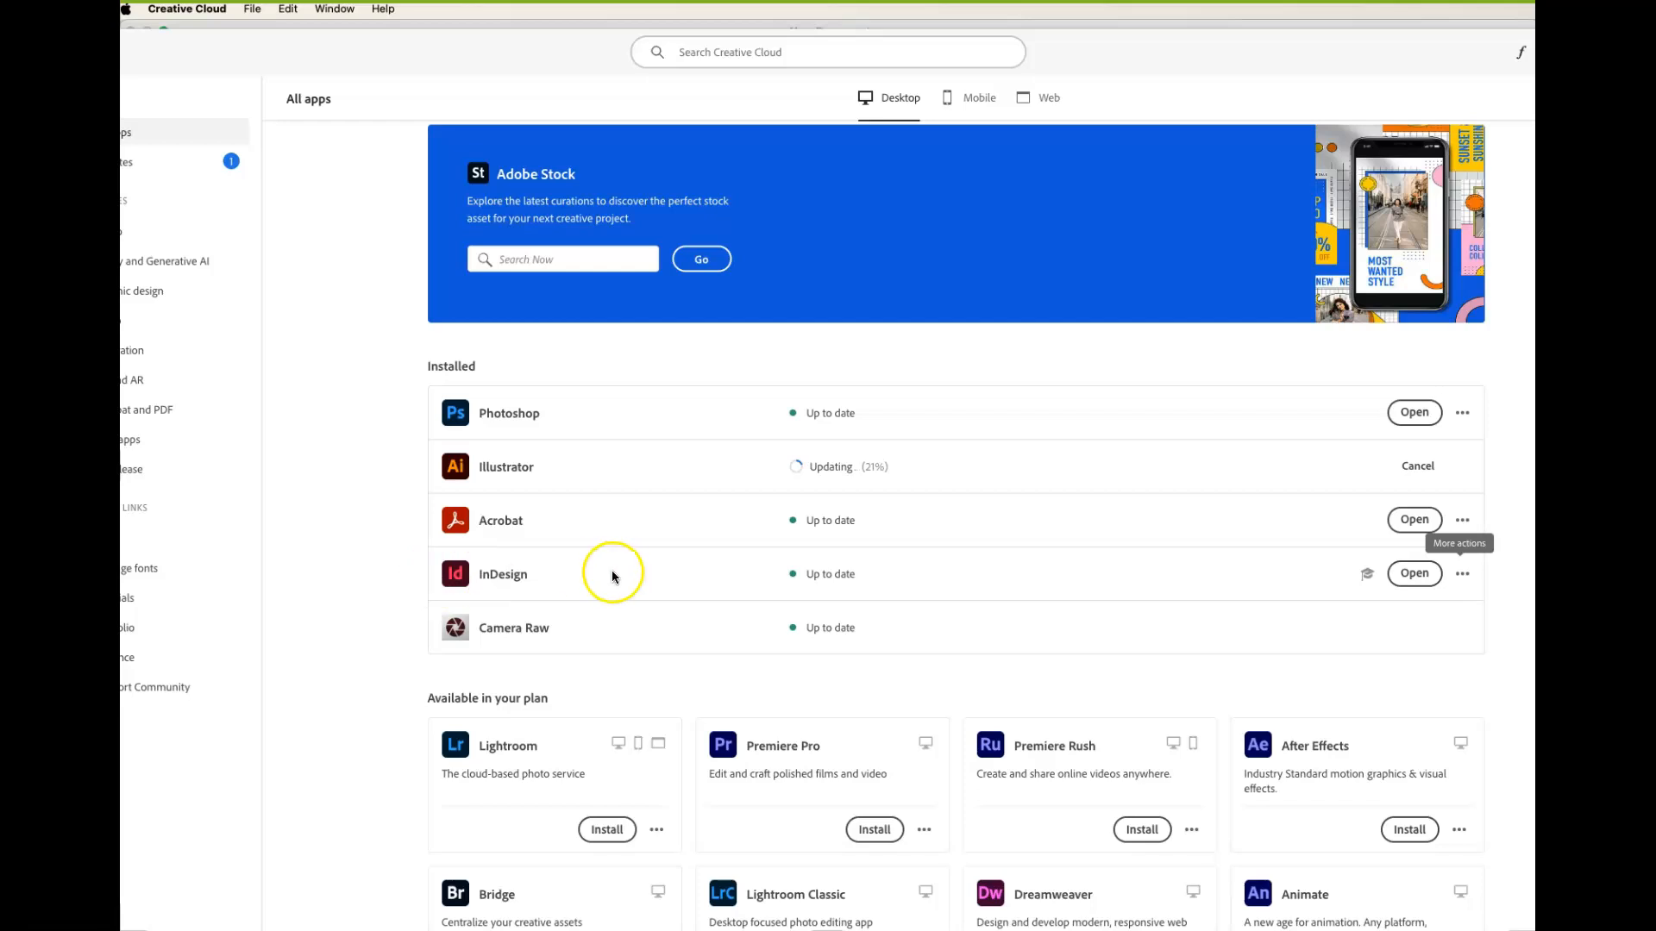
- Launch InDesign from Creative Cloud and name the new document "Test run"
left_click(1414, 574)
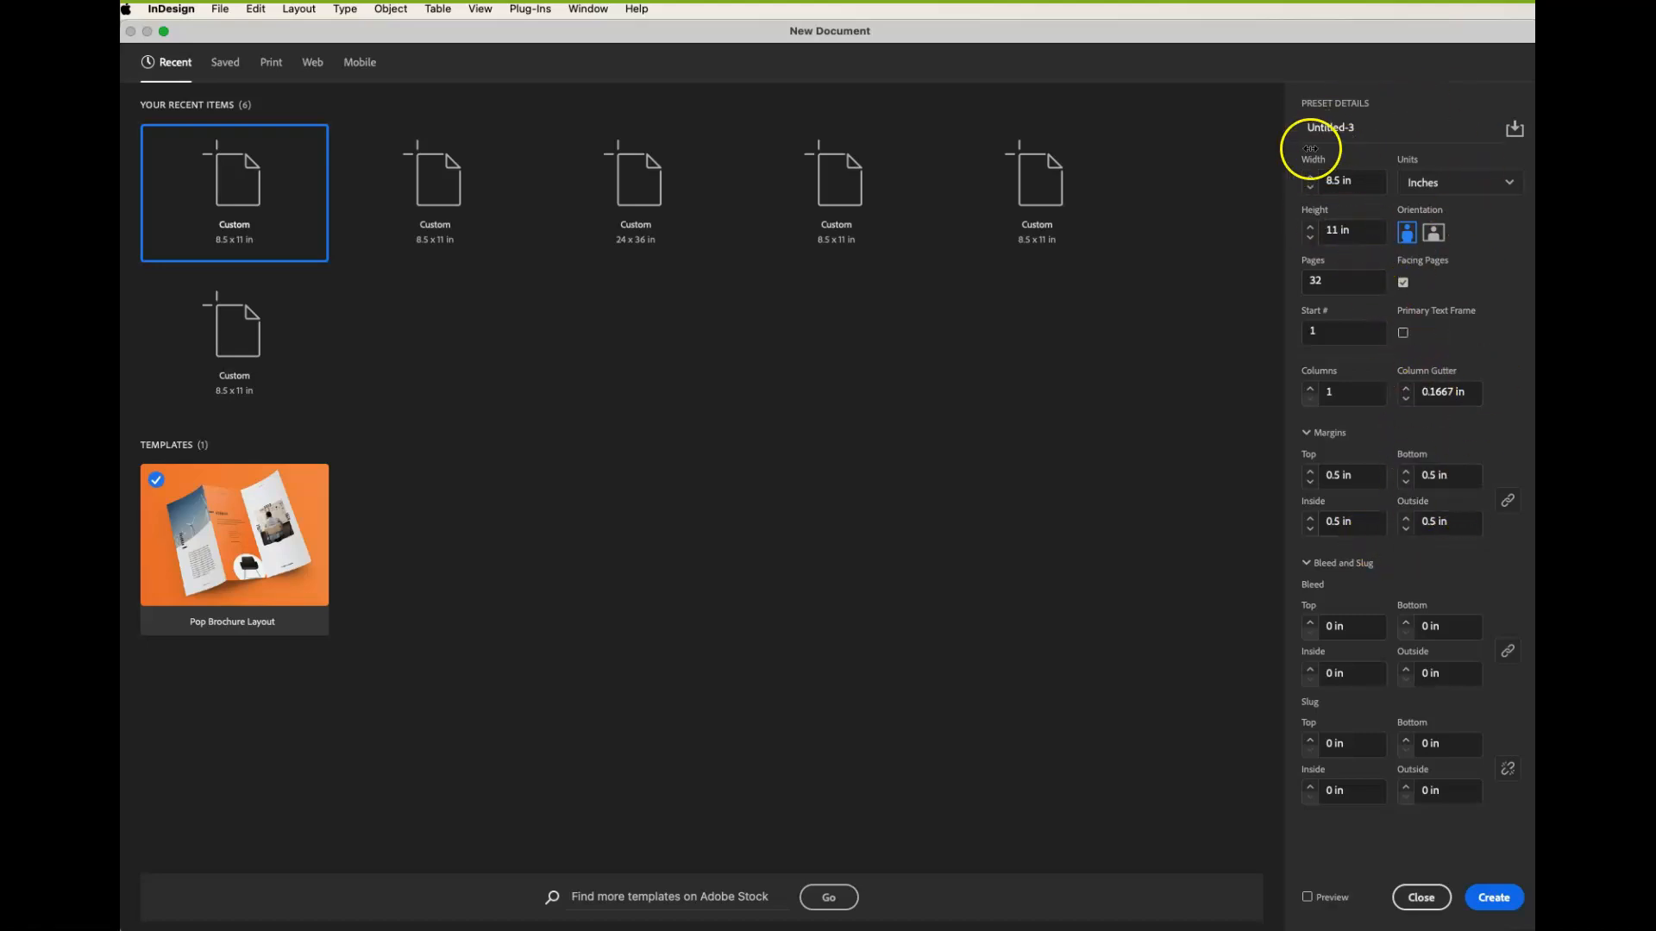
left_click(1360, 125)
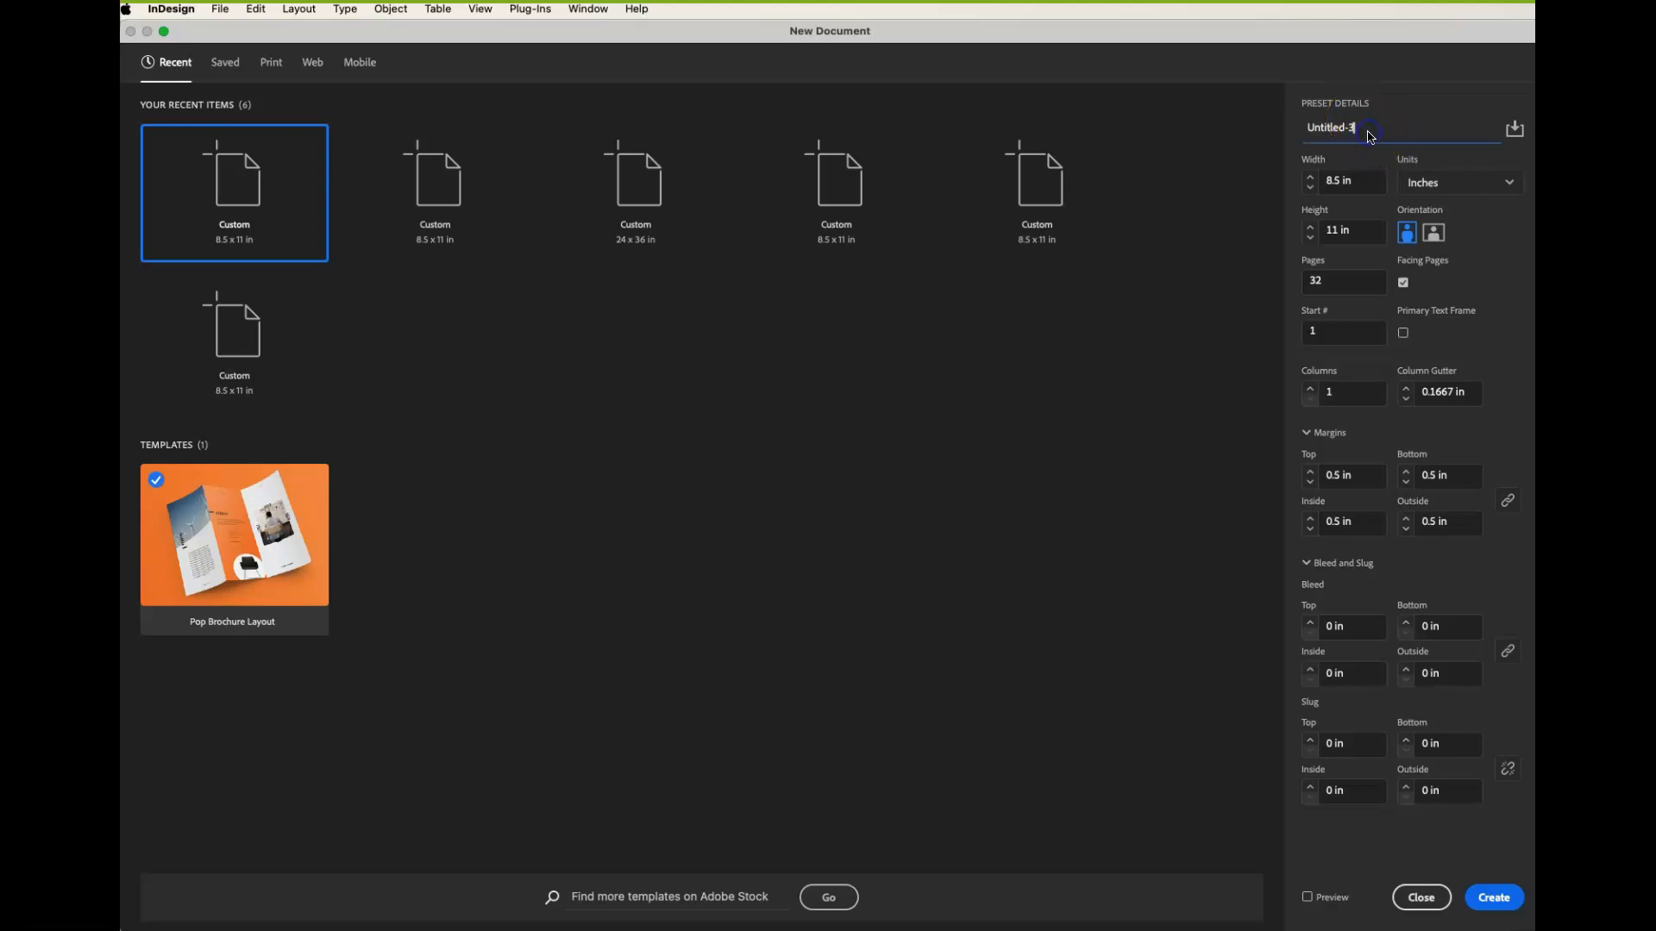
left_click_drag(1360, 123, 1294, 125)
type("Test run")
- Browse the blank presets and templates offered for print documents
left_click(274, 64)
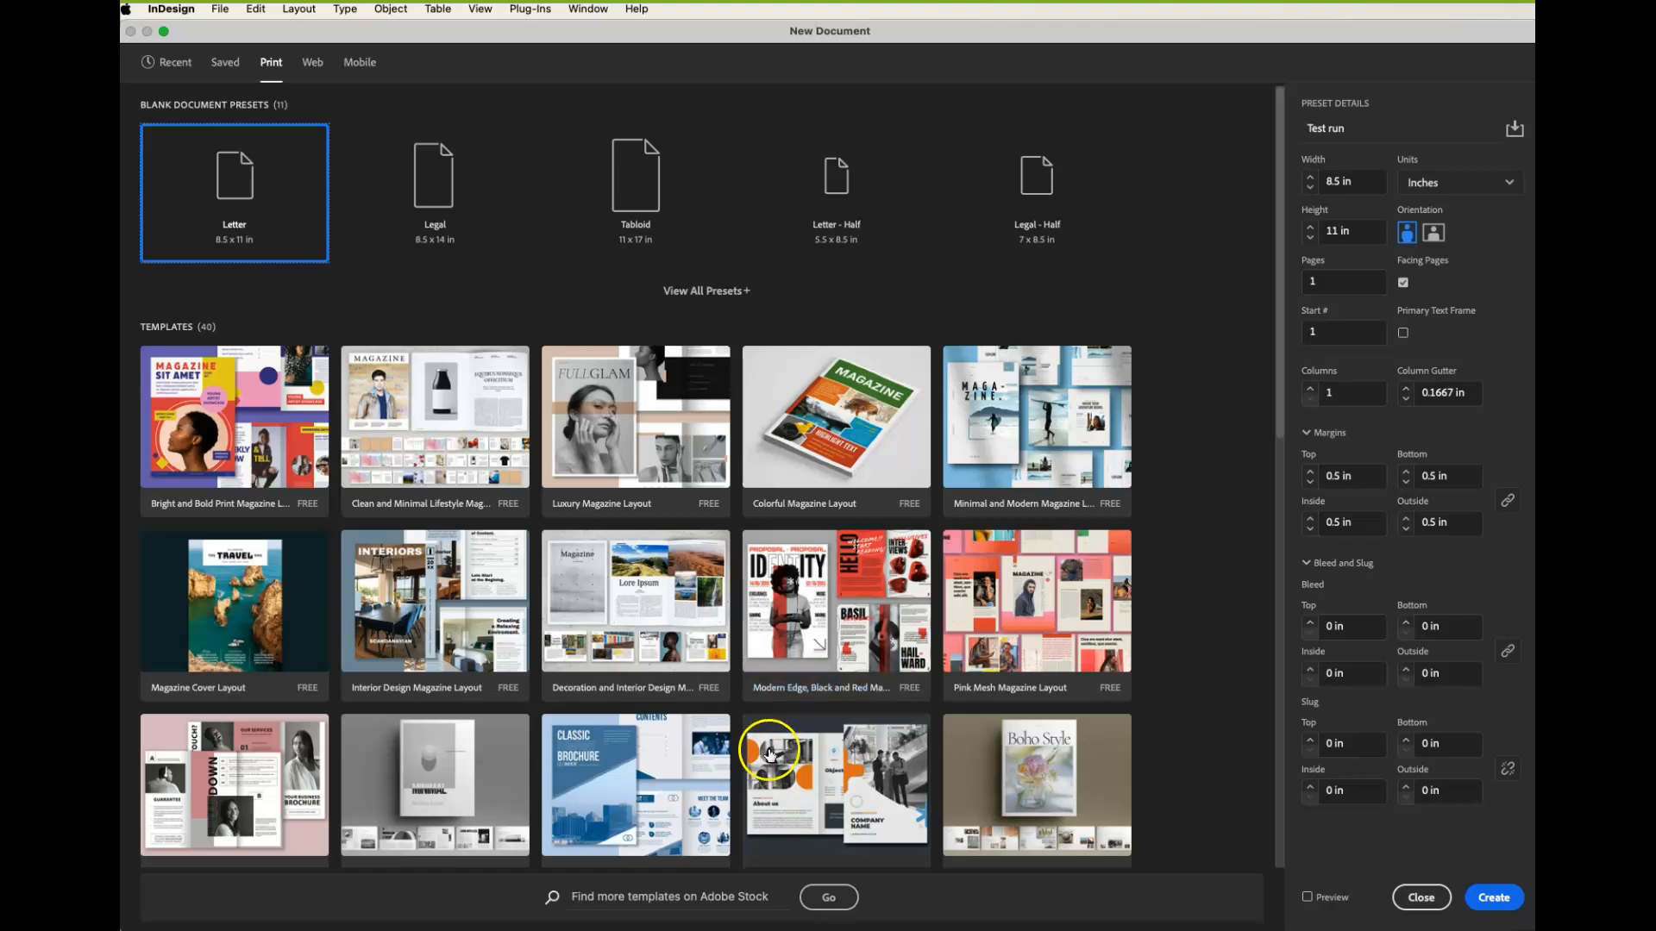
scroll(767, 750, "down", 8)
scroll(767, 758, "down", 5)
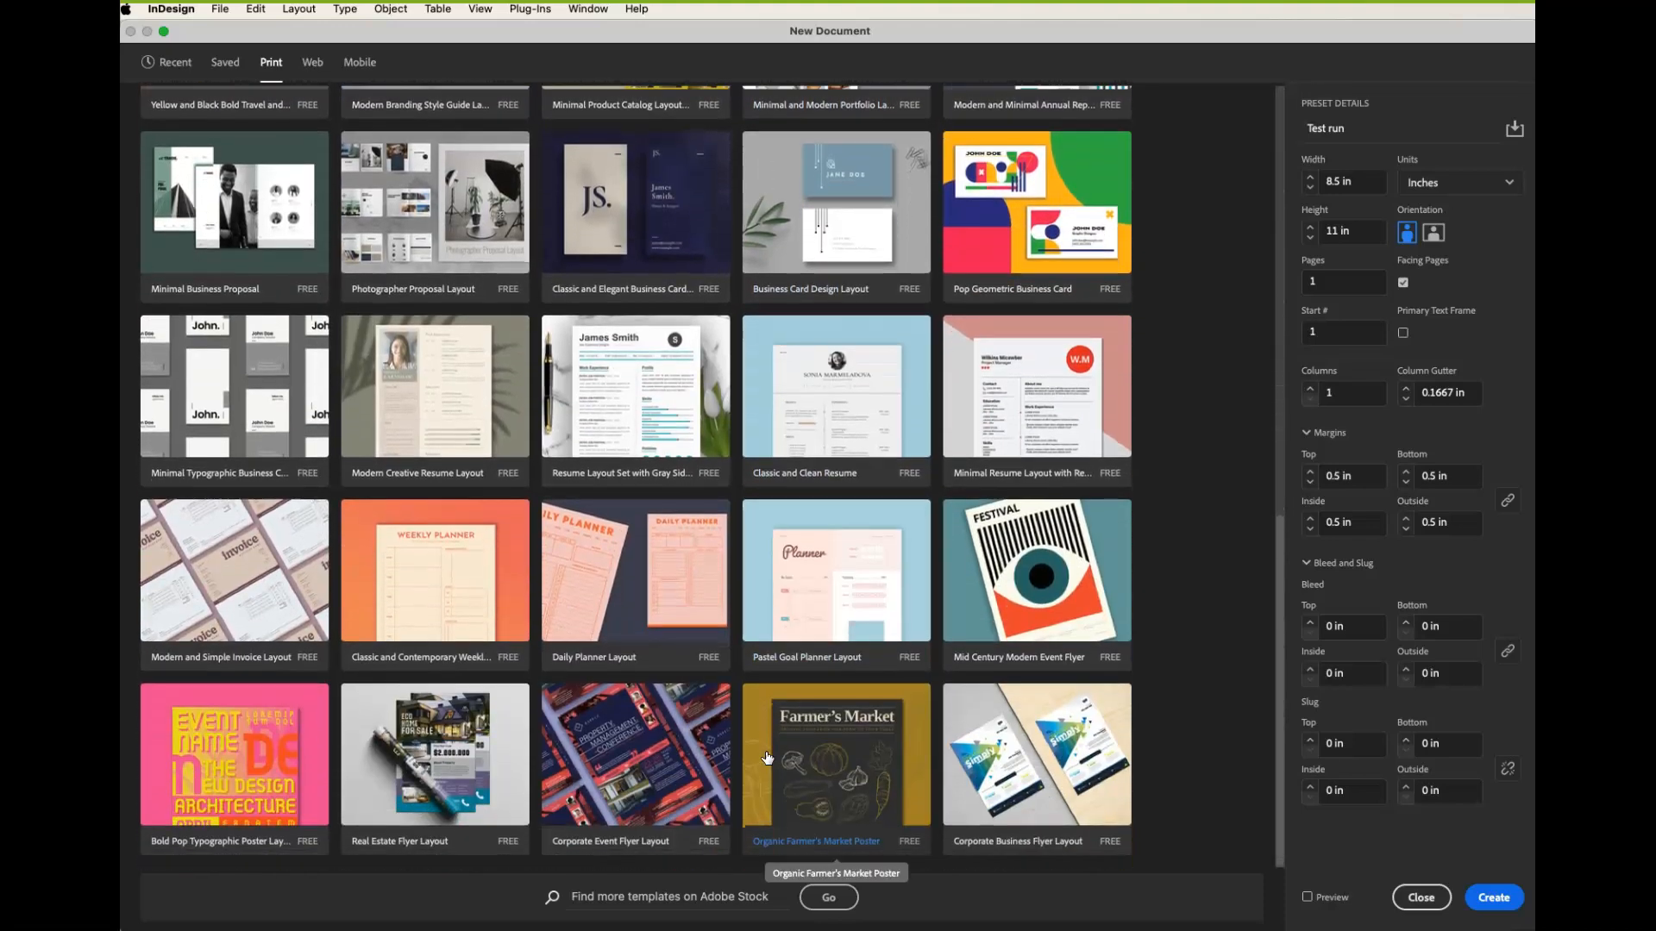
scroll(767, 758, "up", 8)
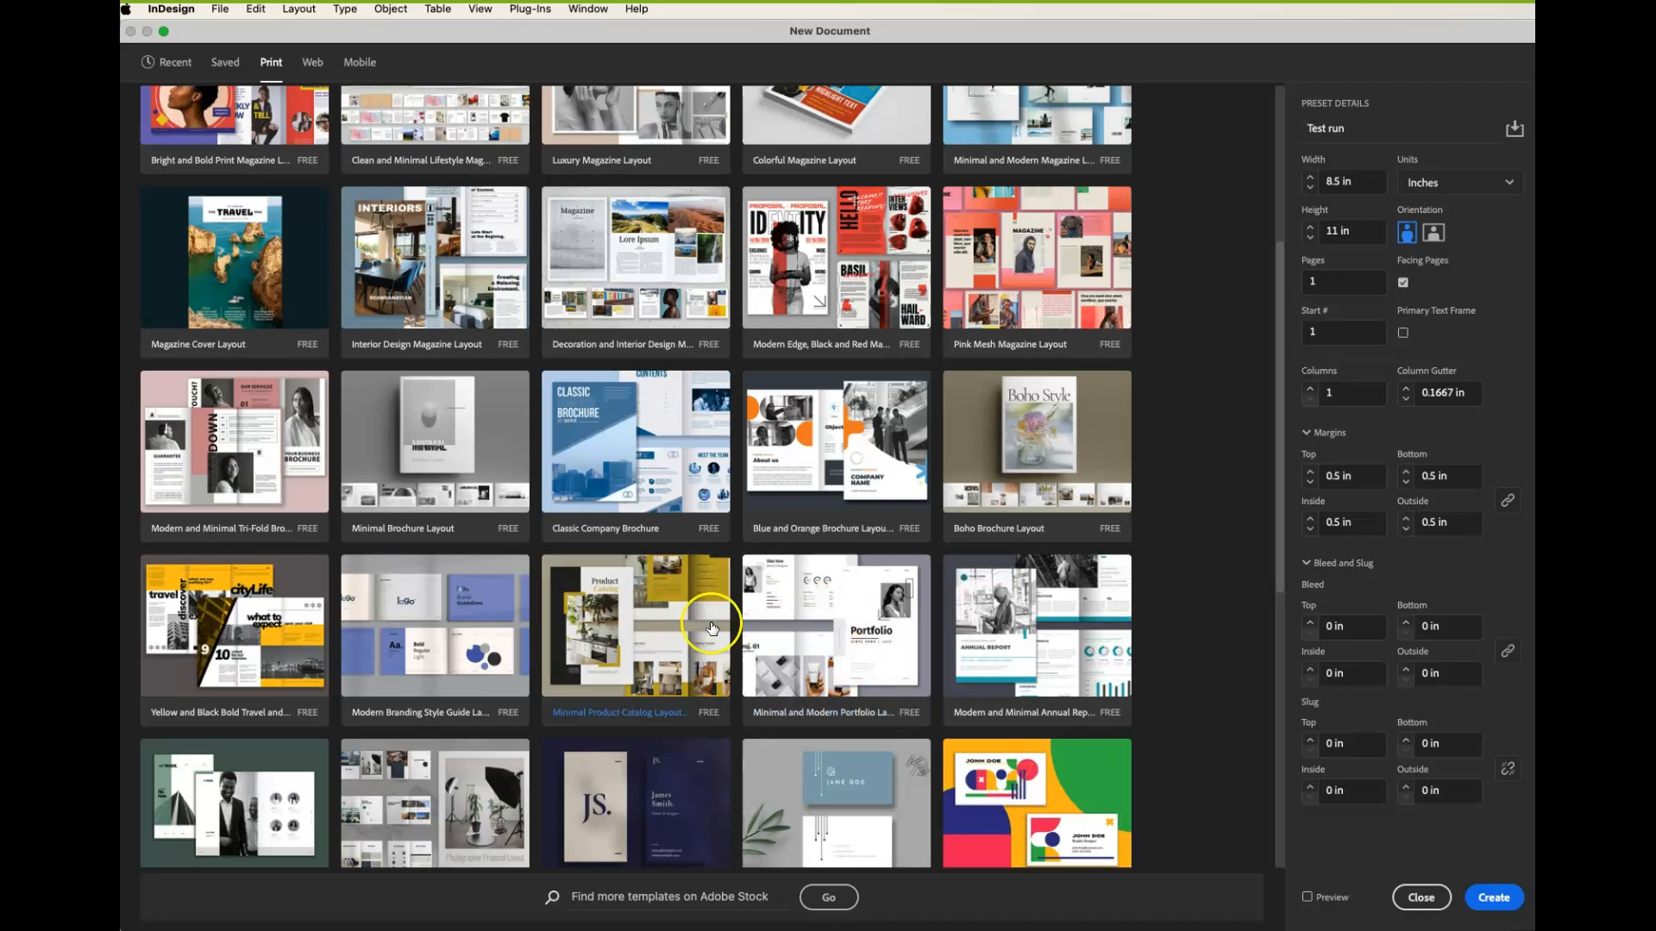
left_click(770, 434)
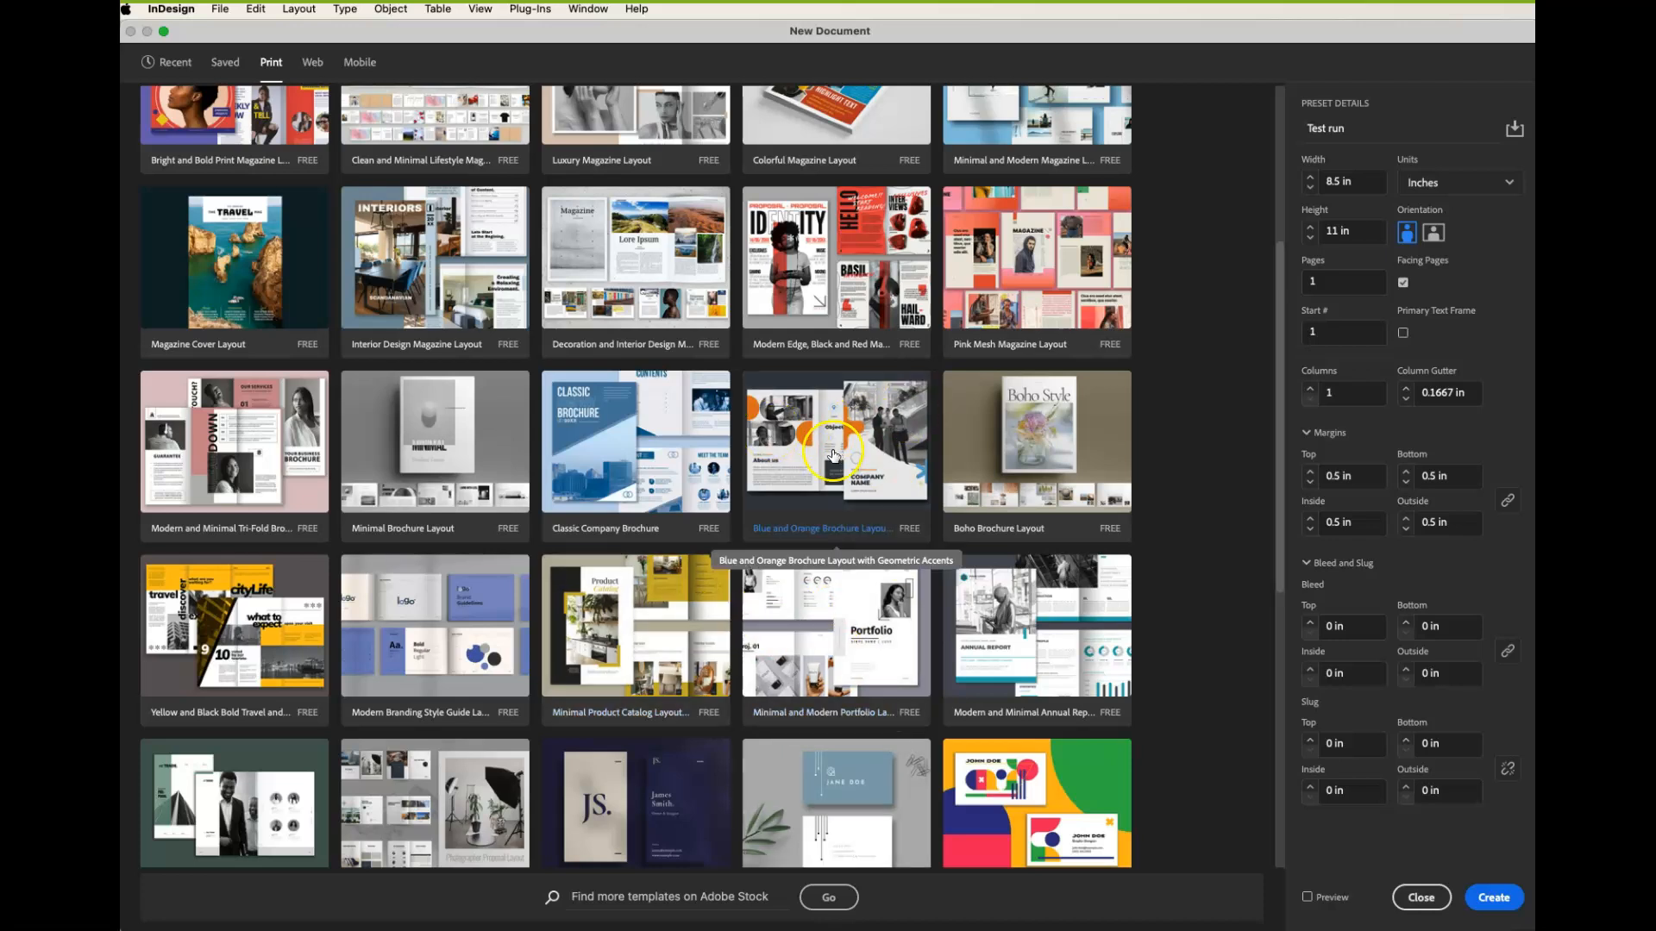
scroll(833, 455, "up", 5)
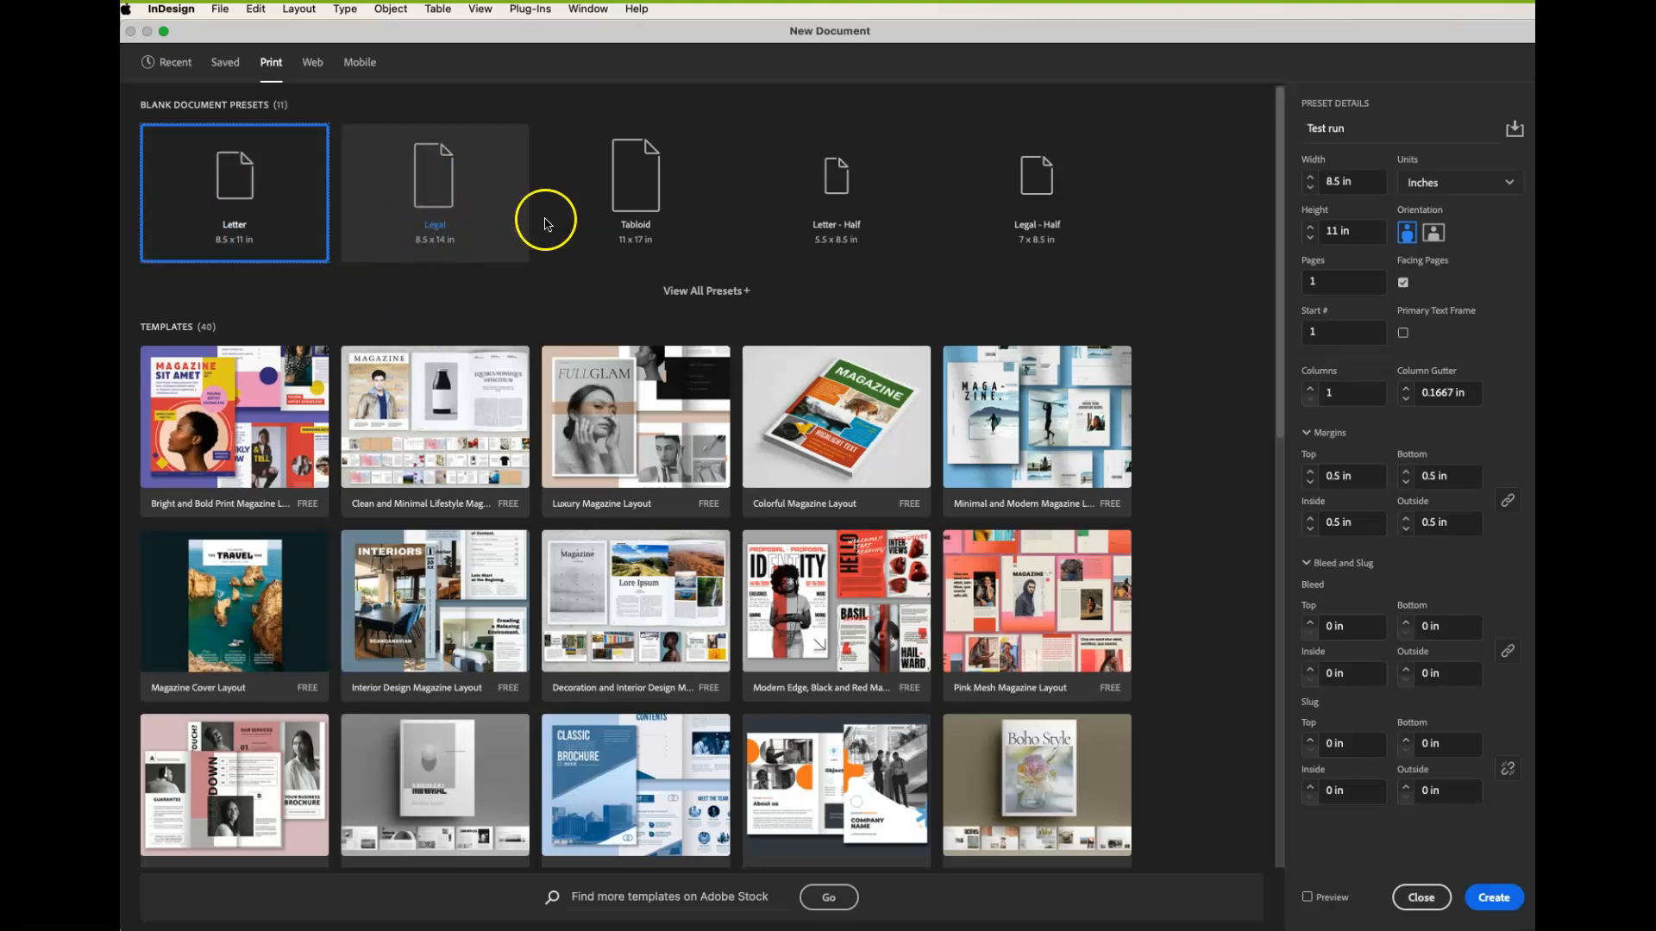
- Browse the blank presets and templates offered for web documents
left_click(312, 70)
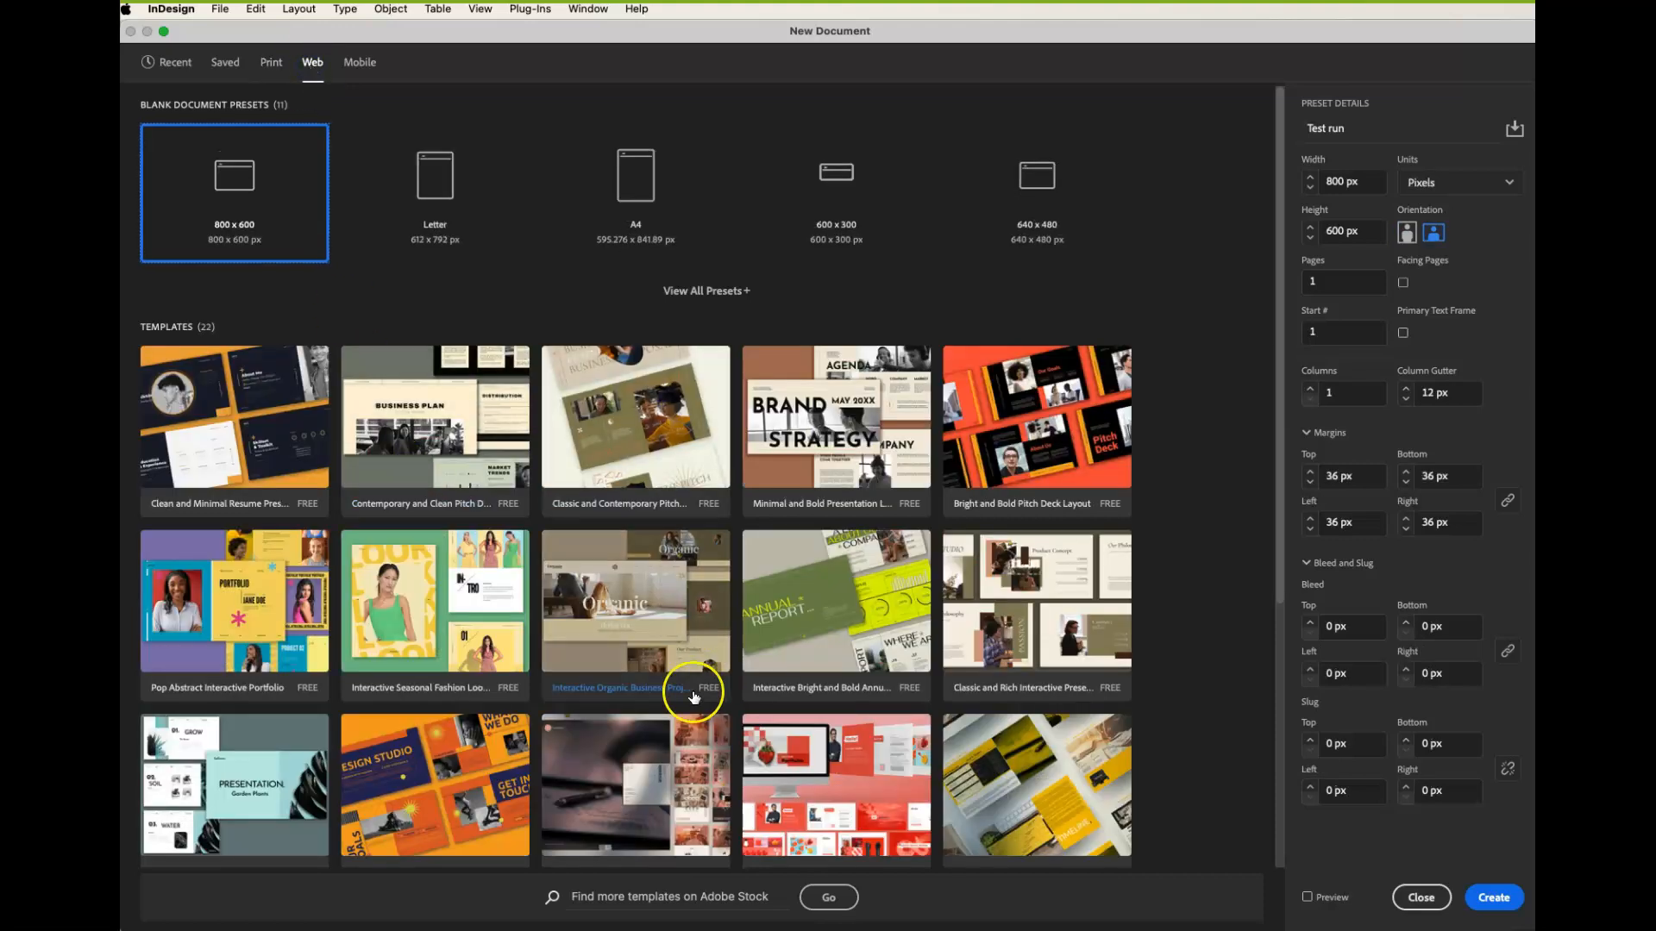
scroll(691, 685, "down", 5)
scroll(693, 697, "up", 5)
- Browse all blank device presets and the templates offered for mobile documents
left_click(355, 62)
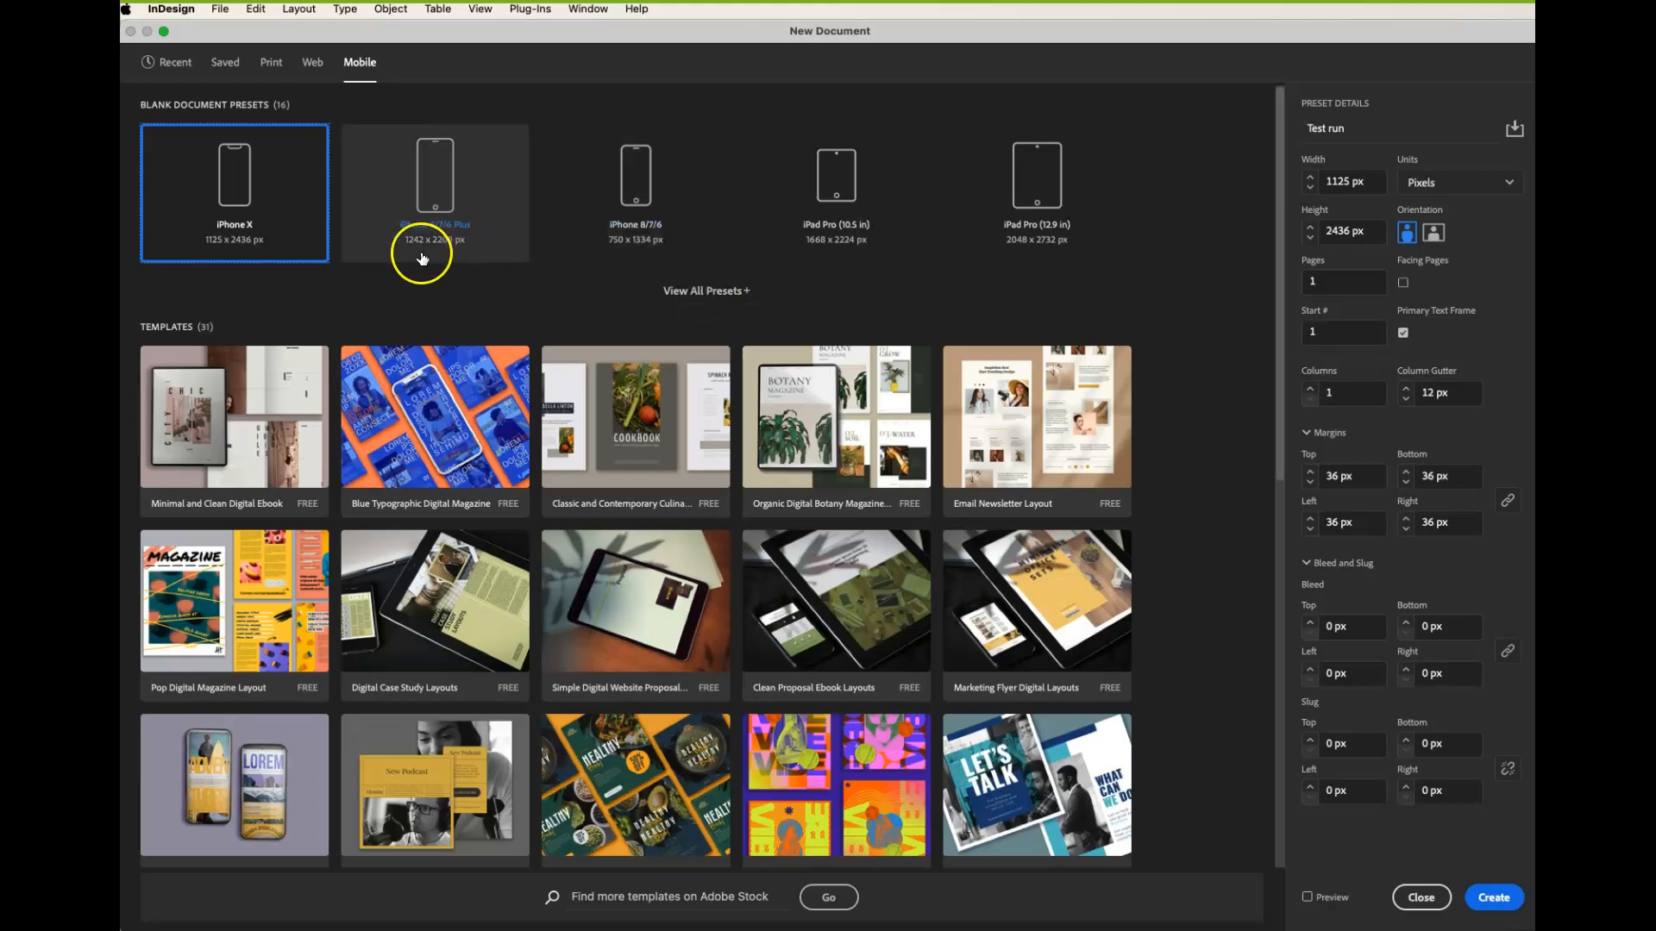
left_click(702, 292)
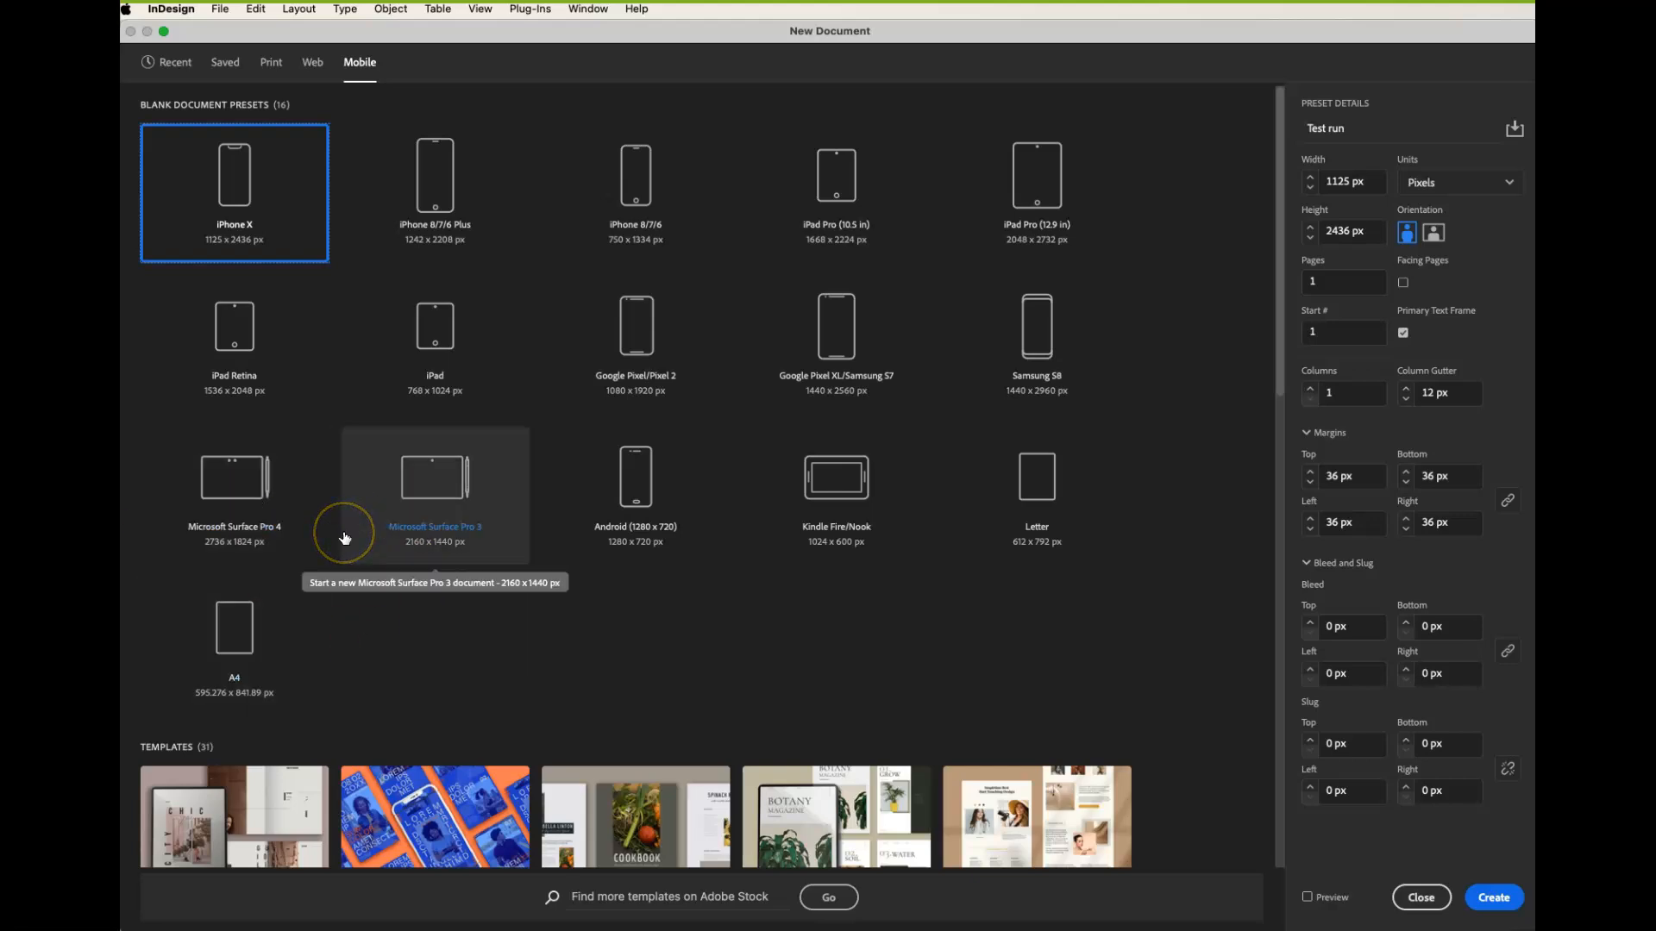
scroll(534, 811, "down", 5)
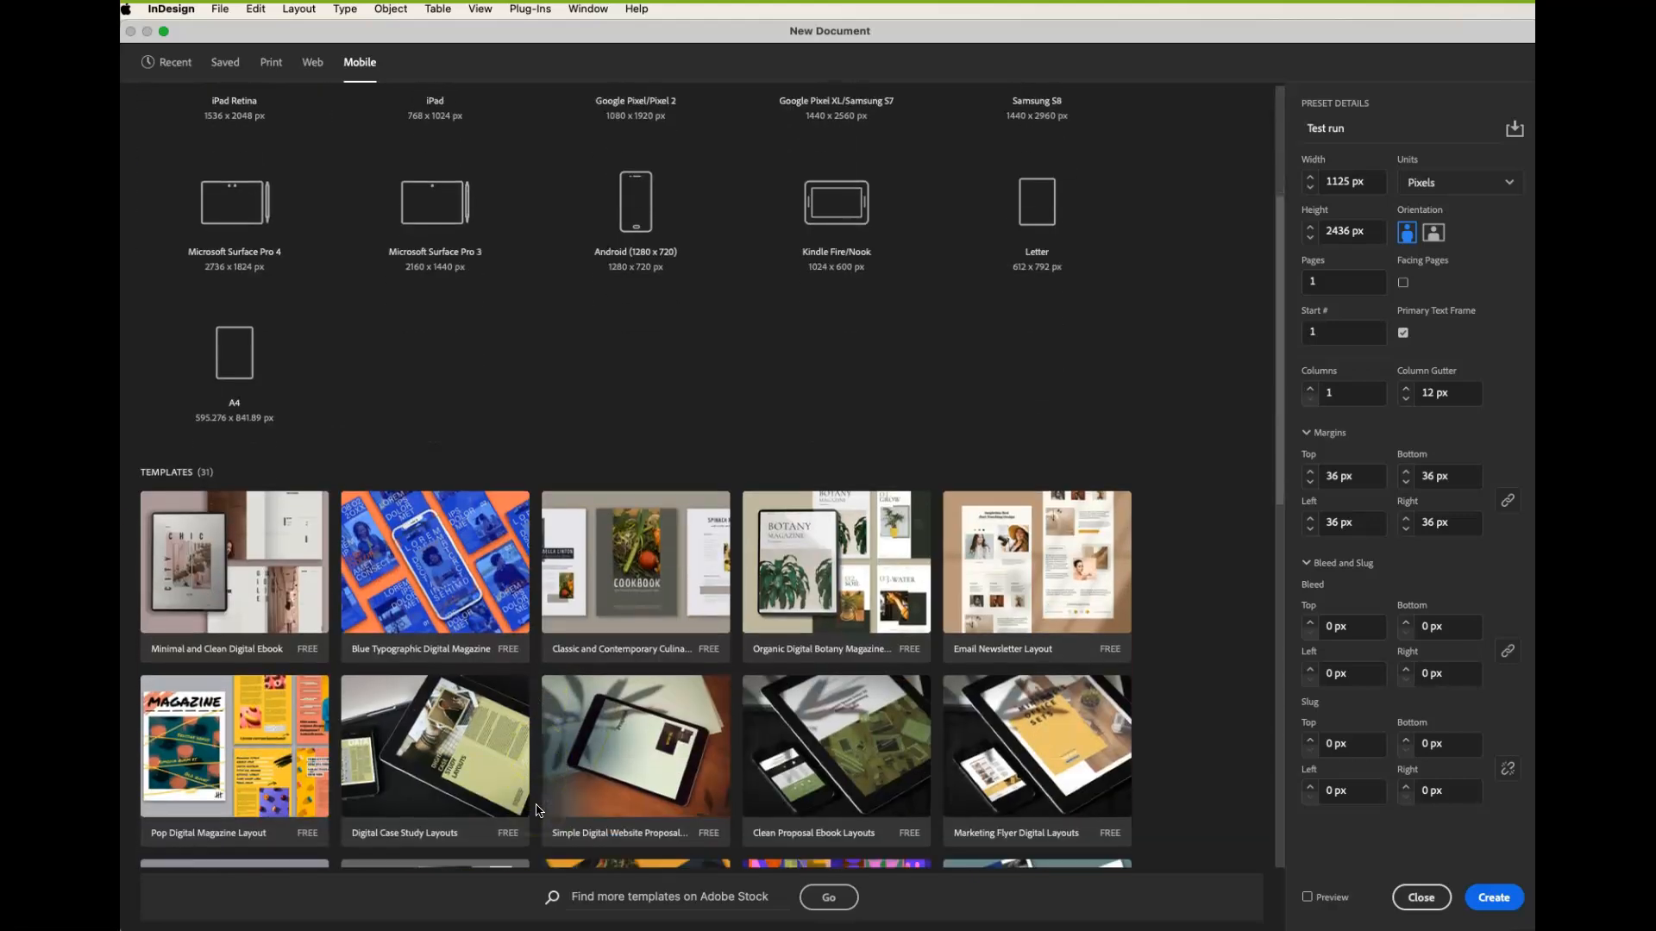
scroll(535, 810, "down", 6)
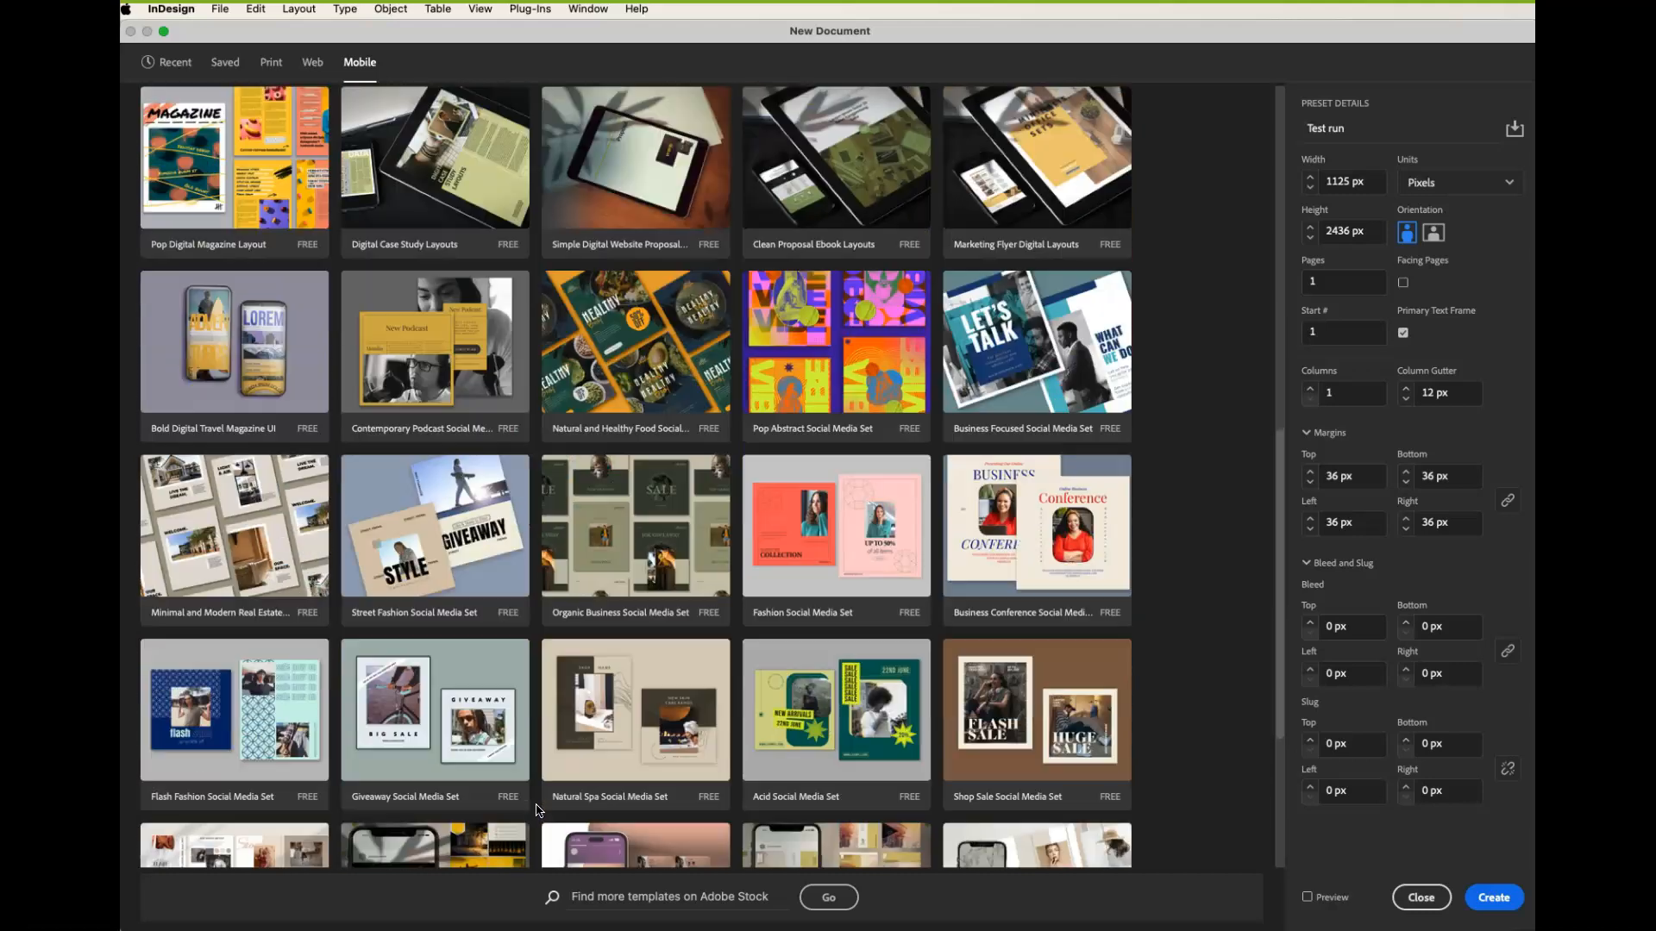
scroll(702, 820, "down", 2)
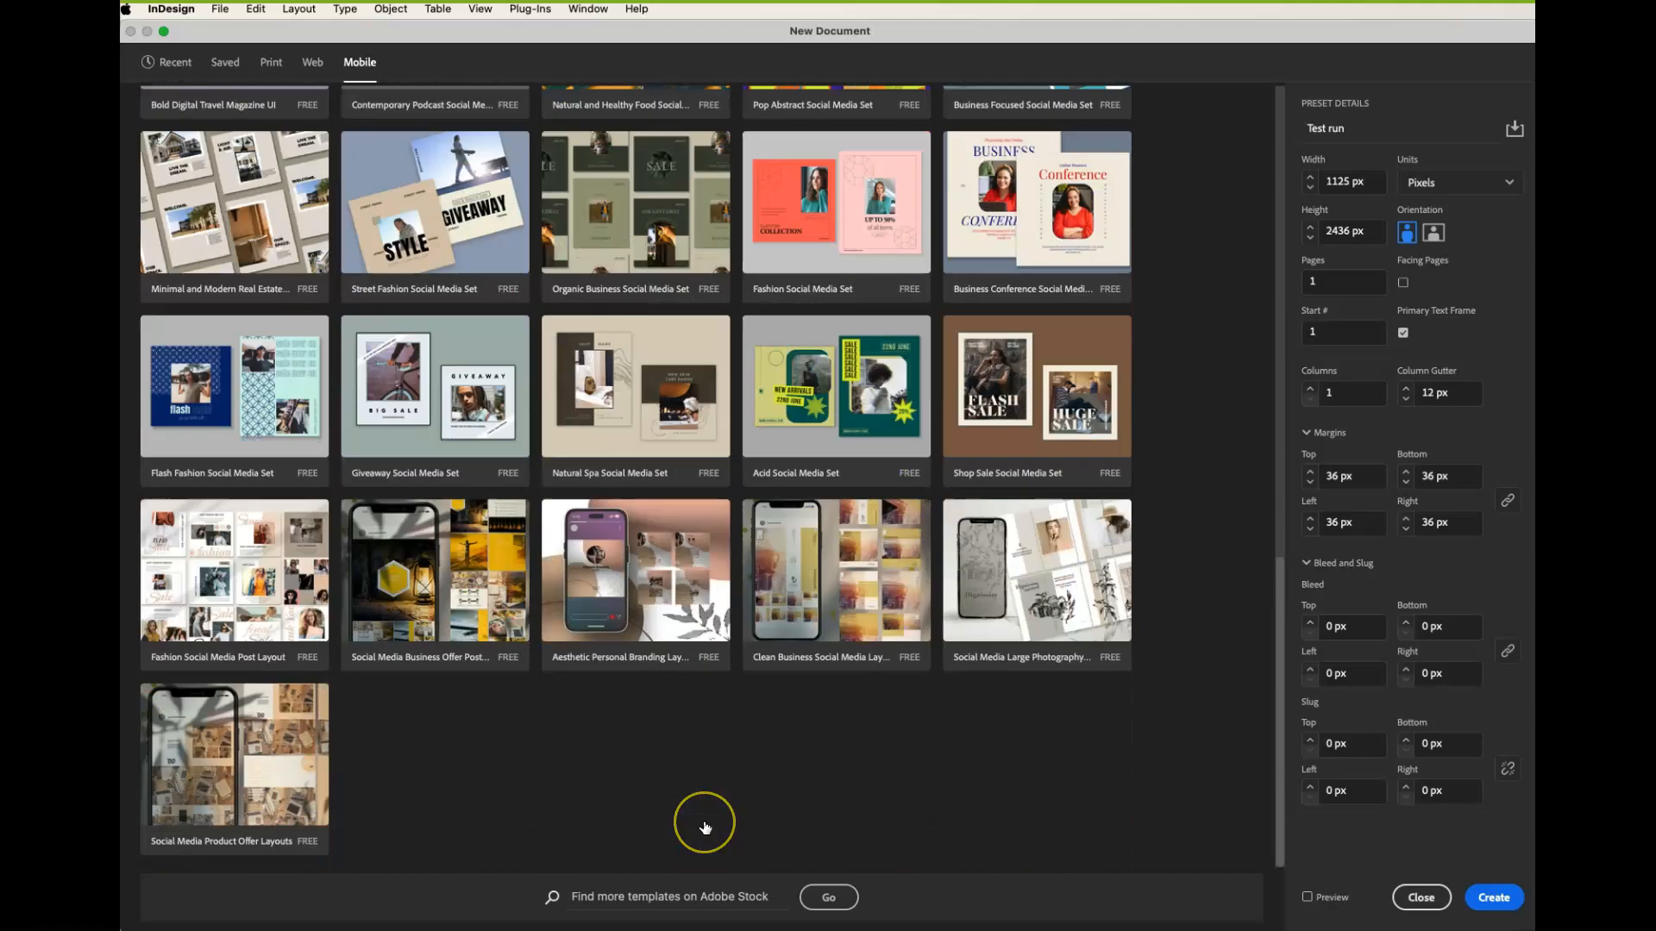
scroll(705, 828, "up", 2)
scroll(704, 827, "up", 15)
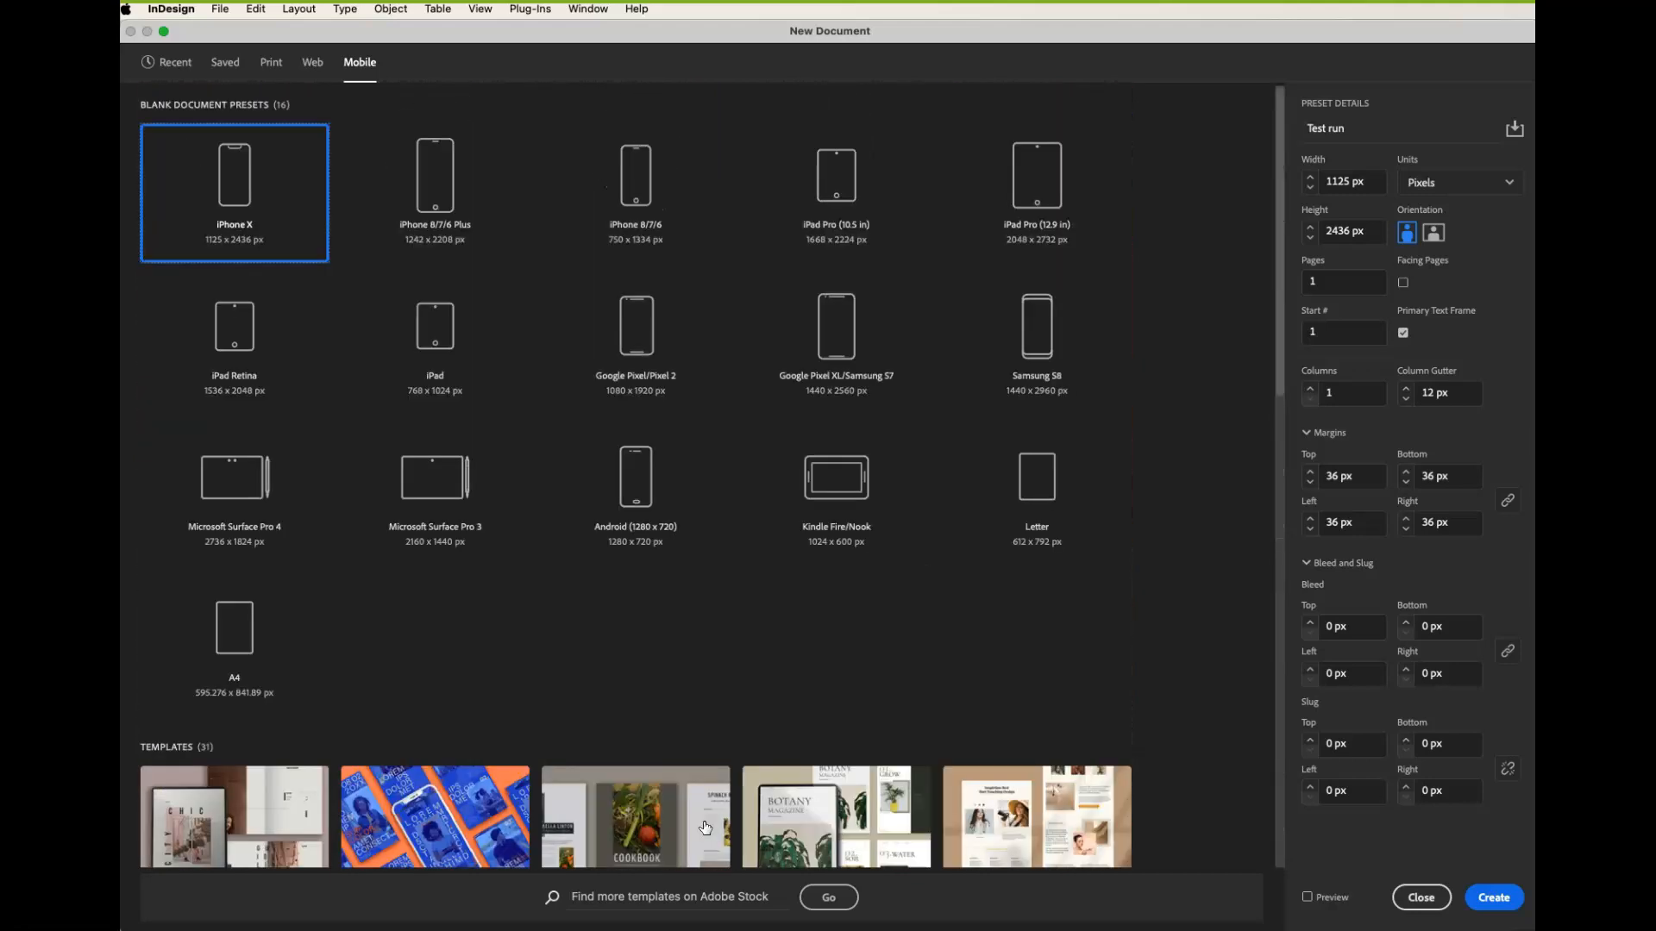
- Create the document from the first recent custom preset, 8.5 x 11 in with 32 facing pages
left_click(173, 65)
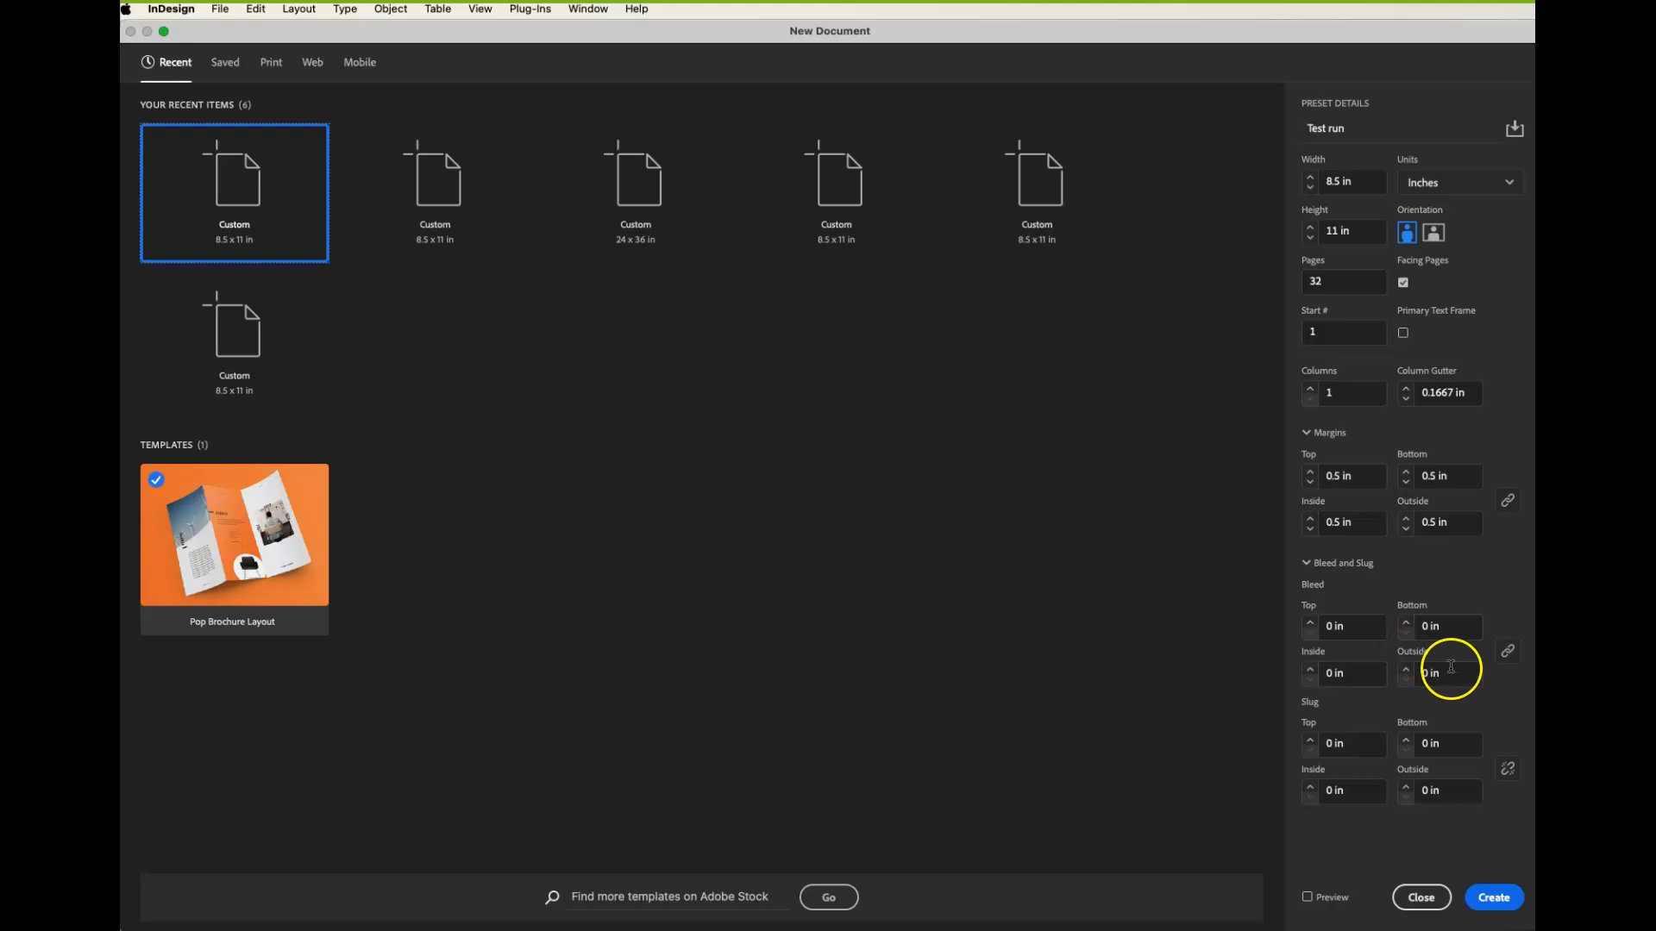
left_click(1494, 899)
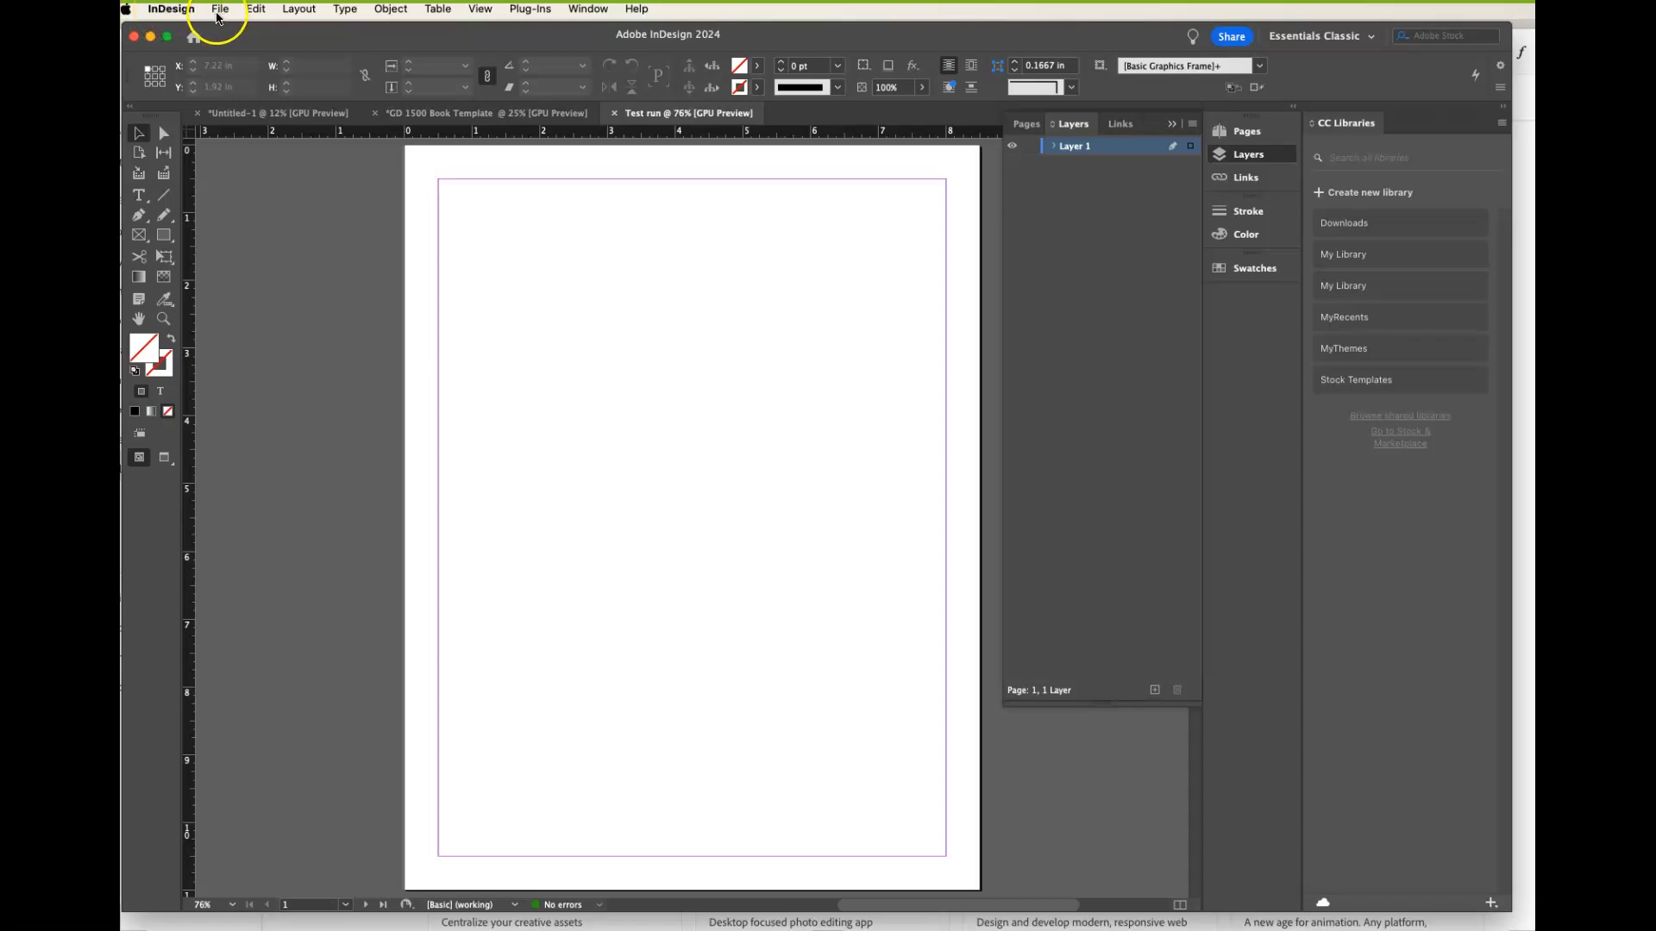
left_click(221, 10)
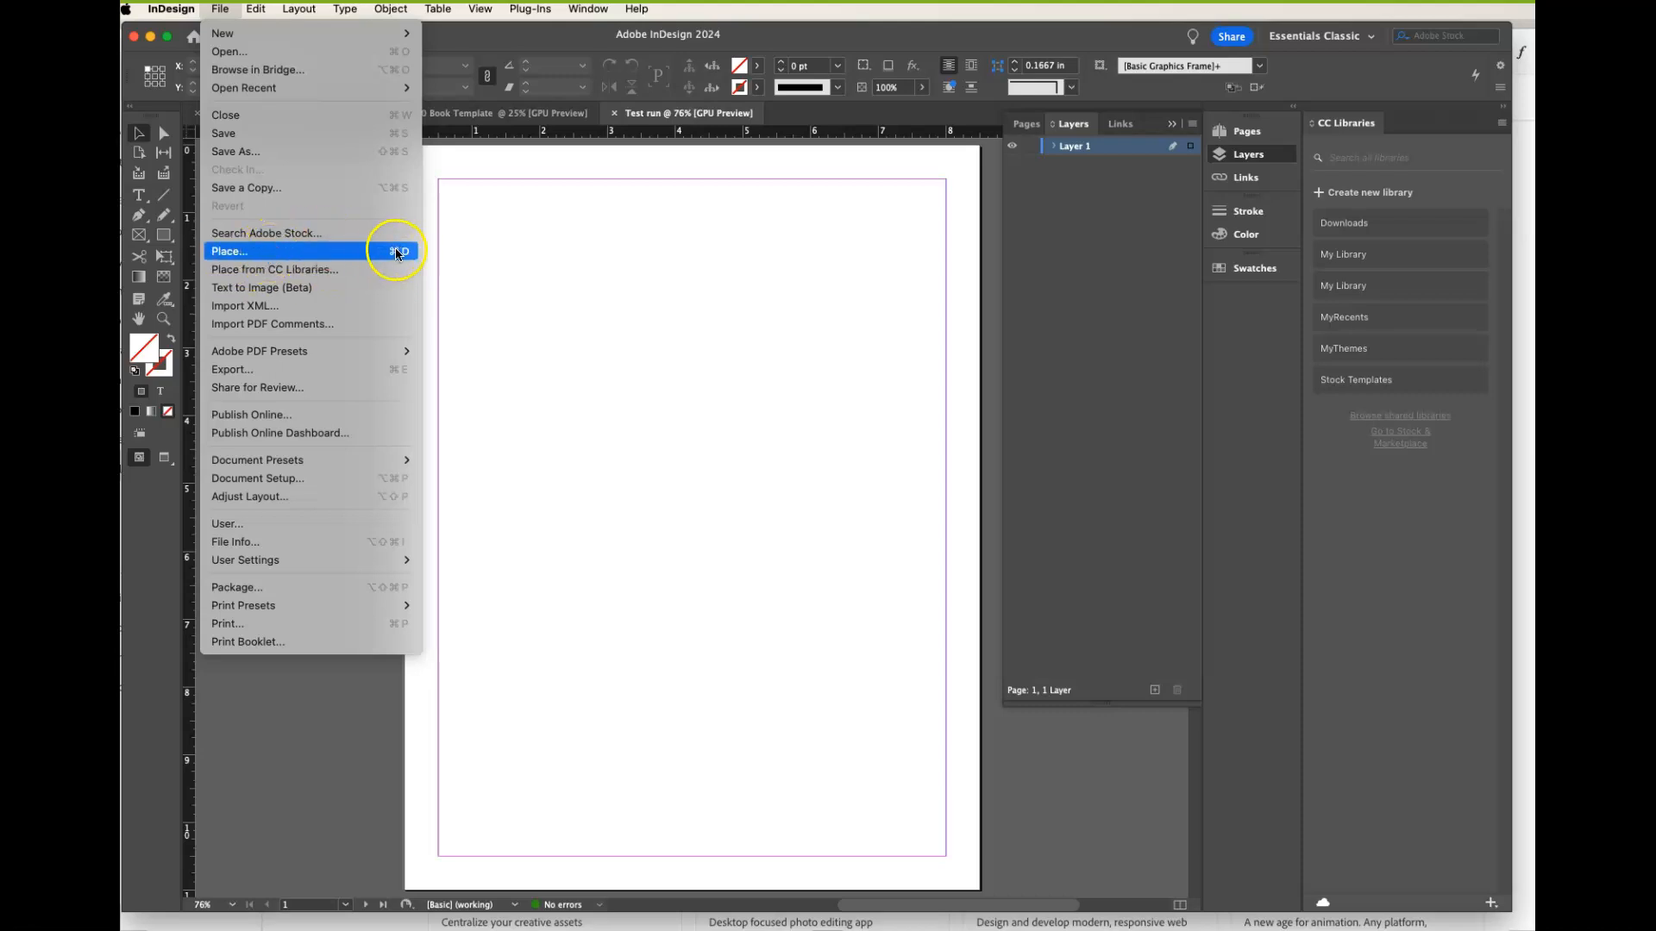
mouse_move(287, 349)
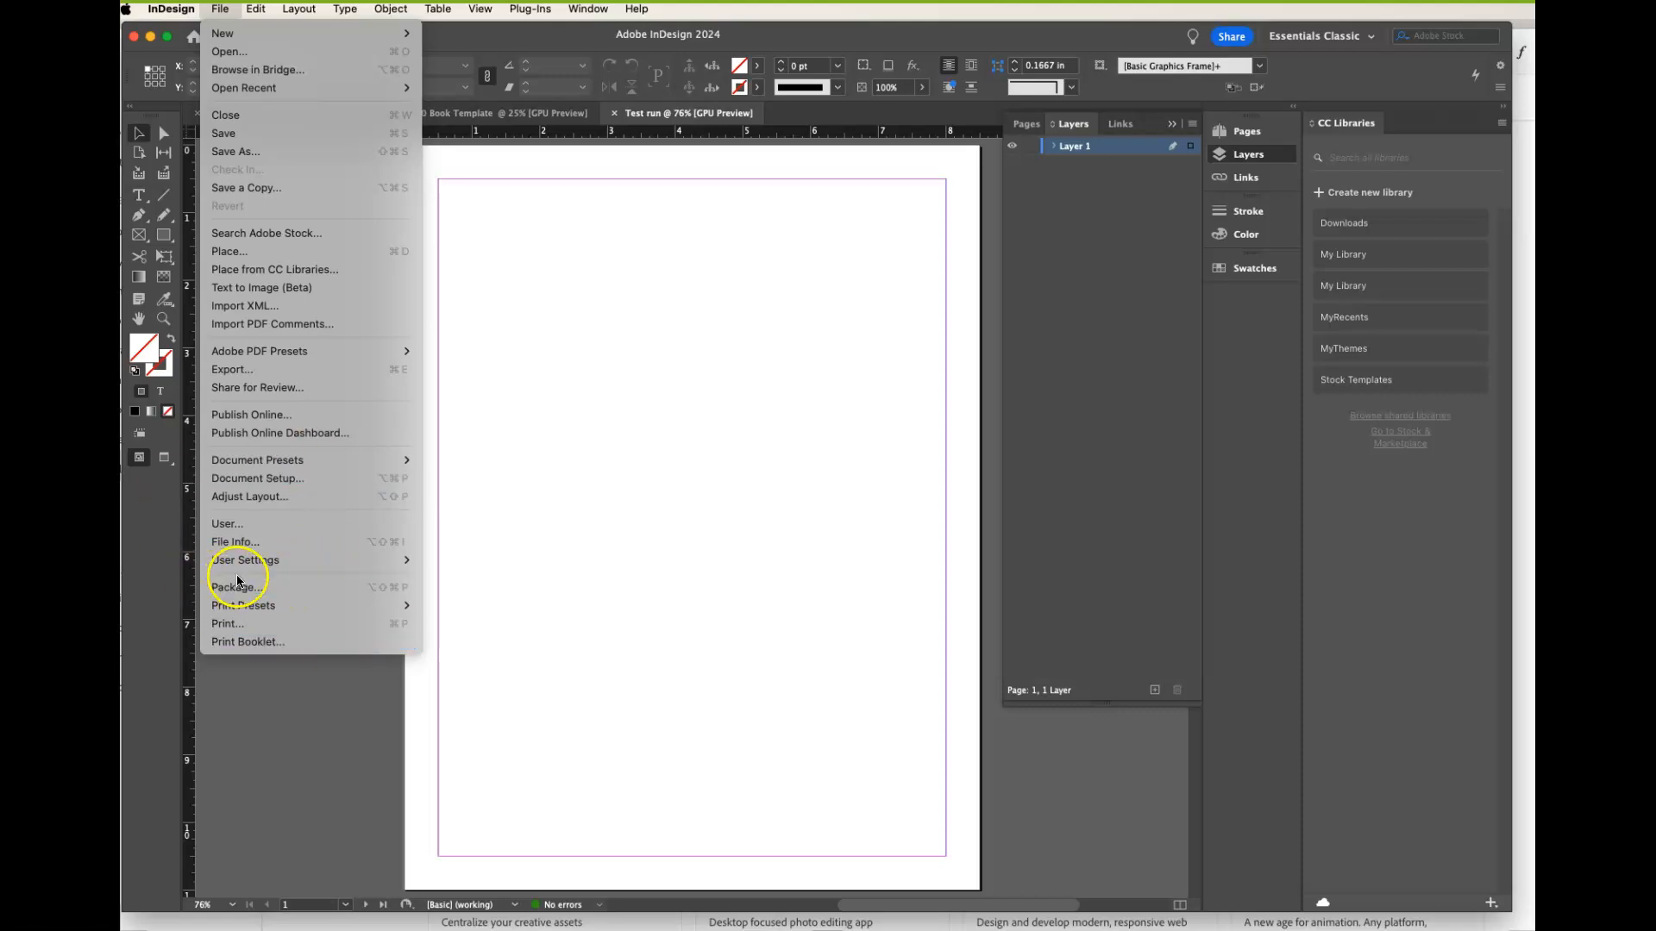
left_click(236, 628)
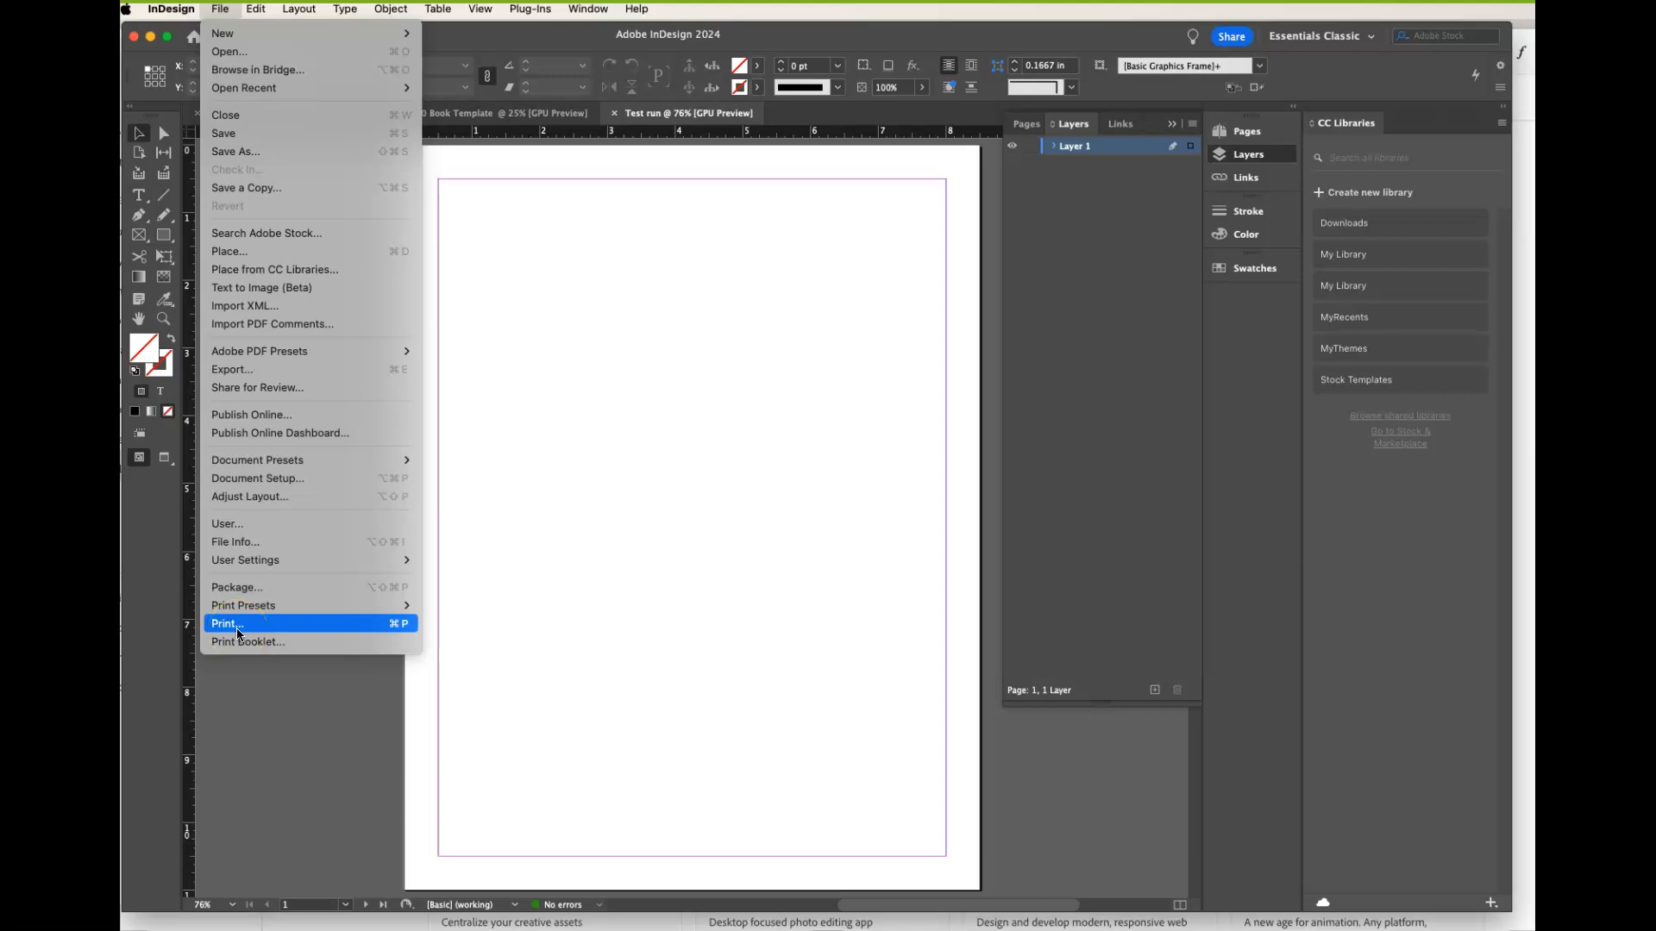
left_click(633, 664)
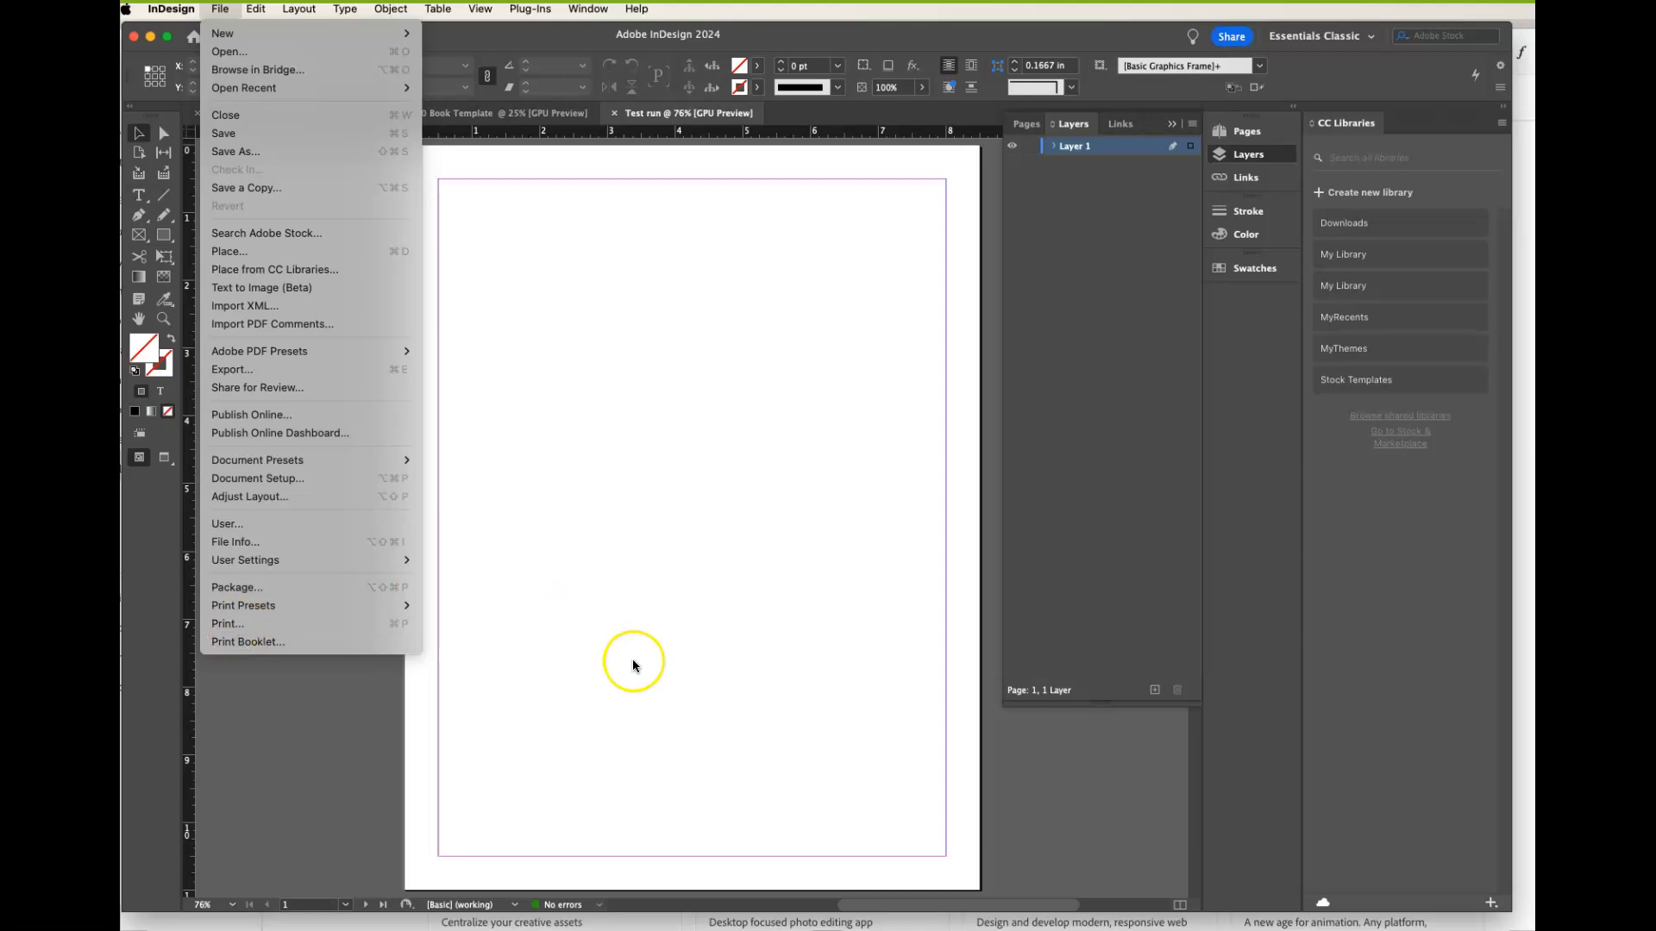
left_click(465, 39)
left_click(256, 9)
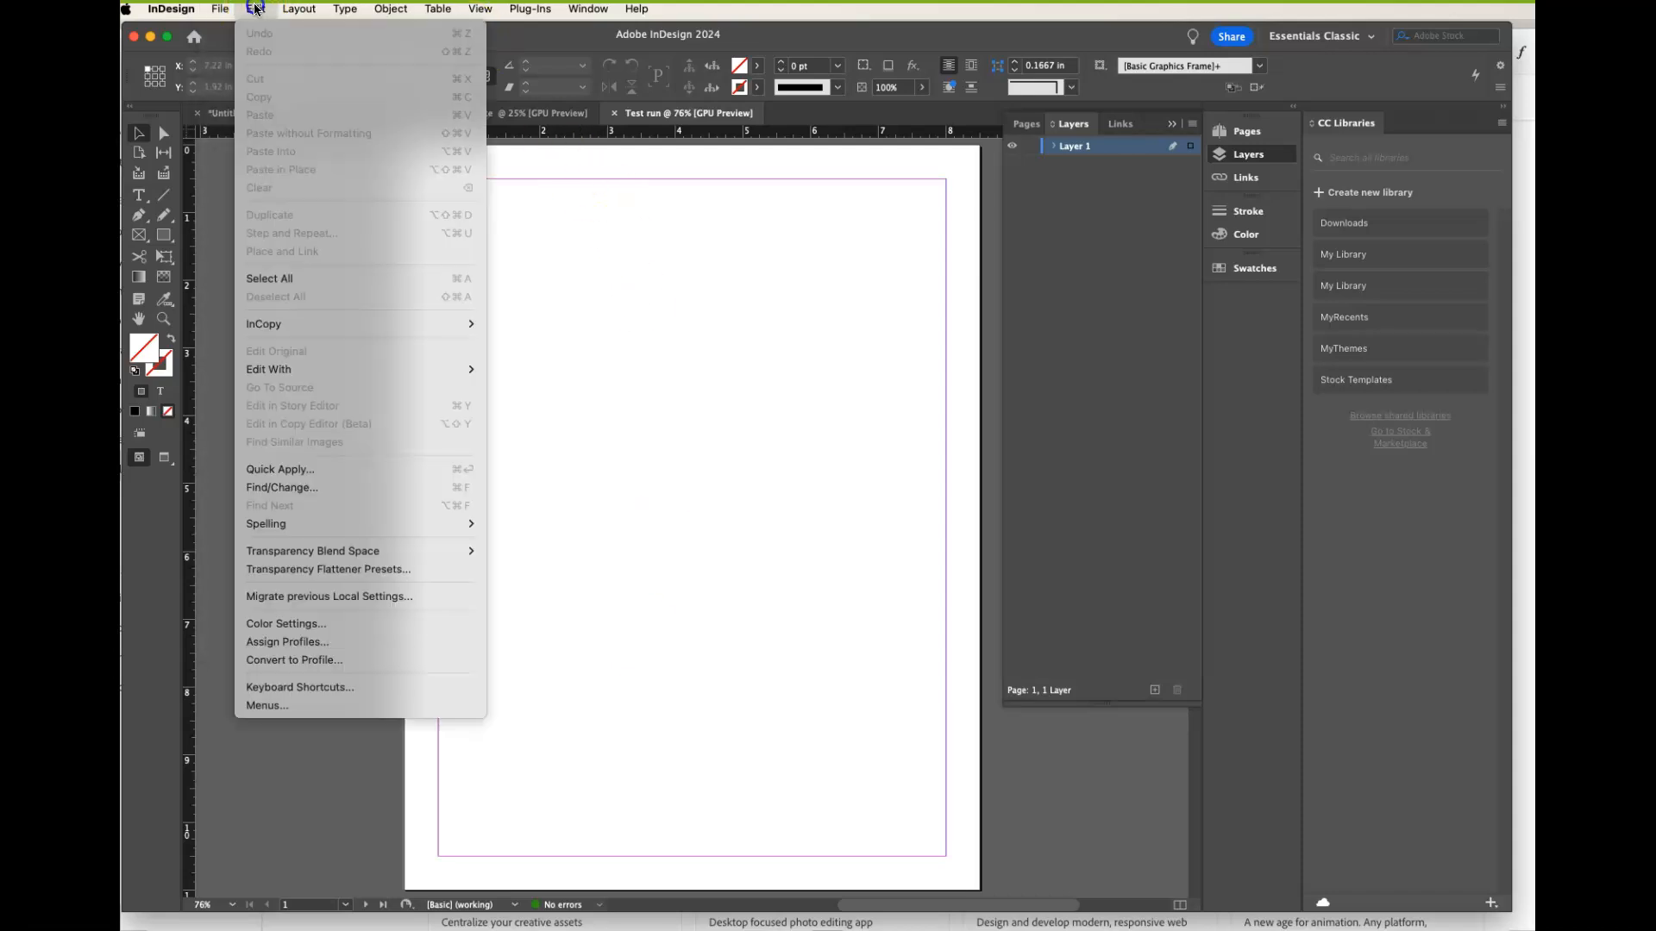
left_click(265, 74)
mouse_move(260, 326)
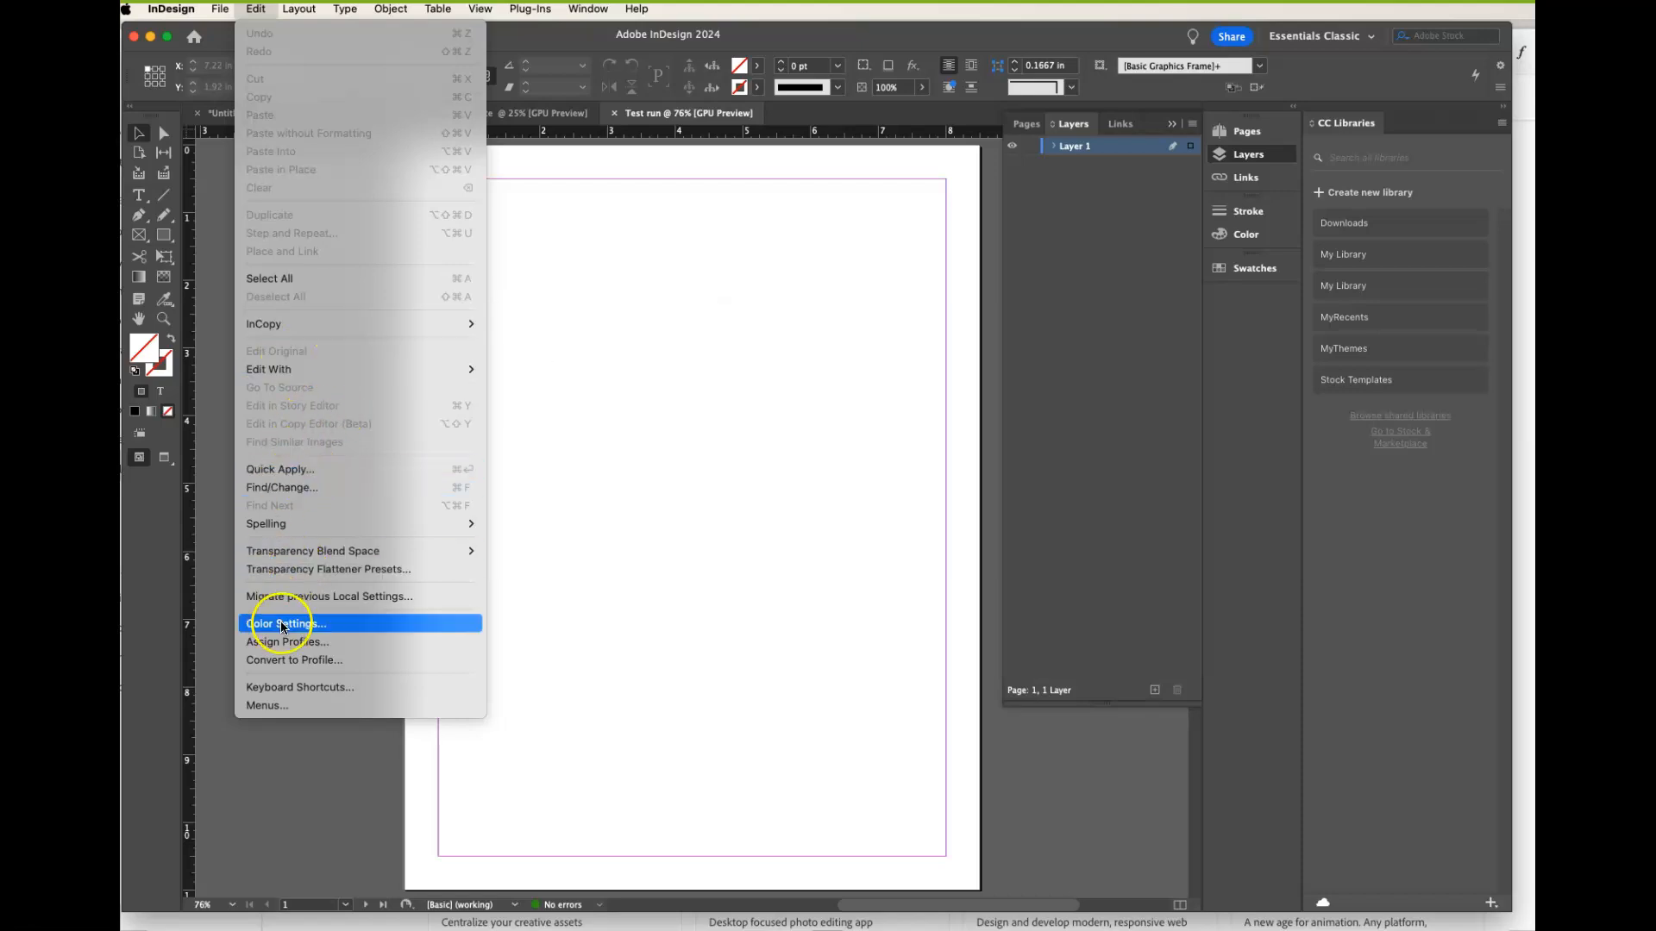
- Look through the layout, type and object commands, including the transform, arrange, extract-from-image and display performance options
left_click(565, 474)
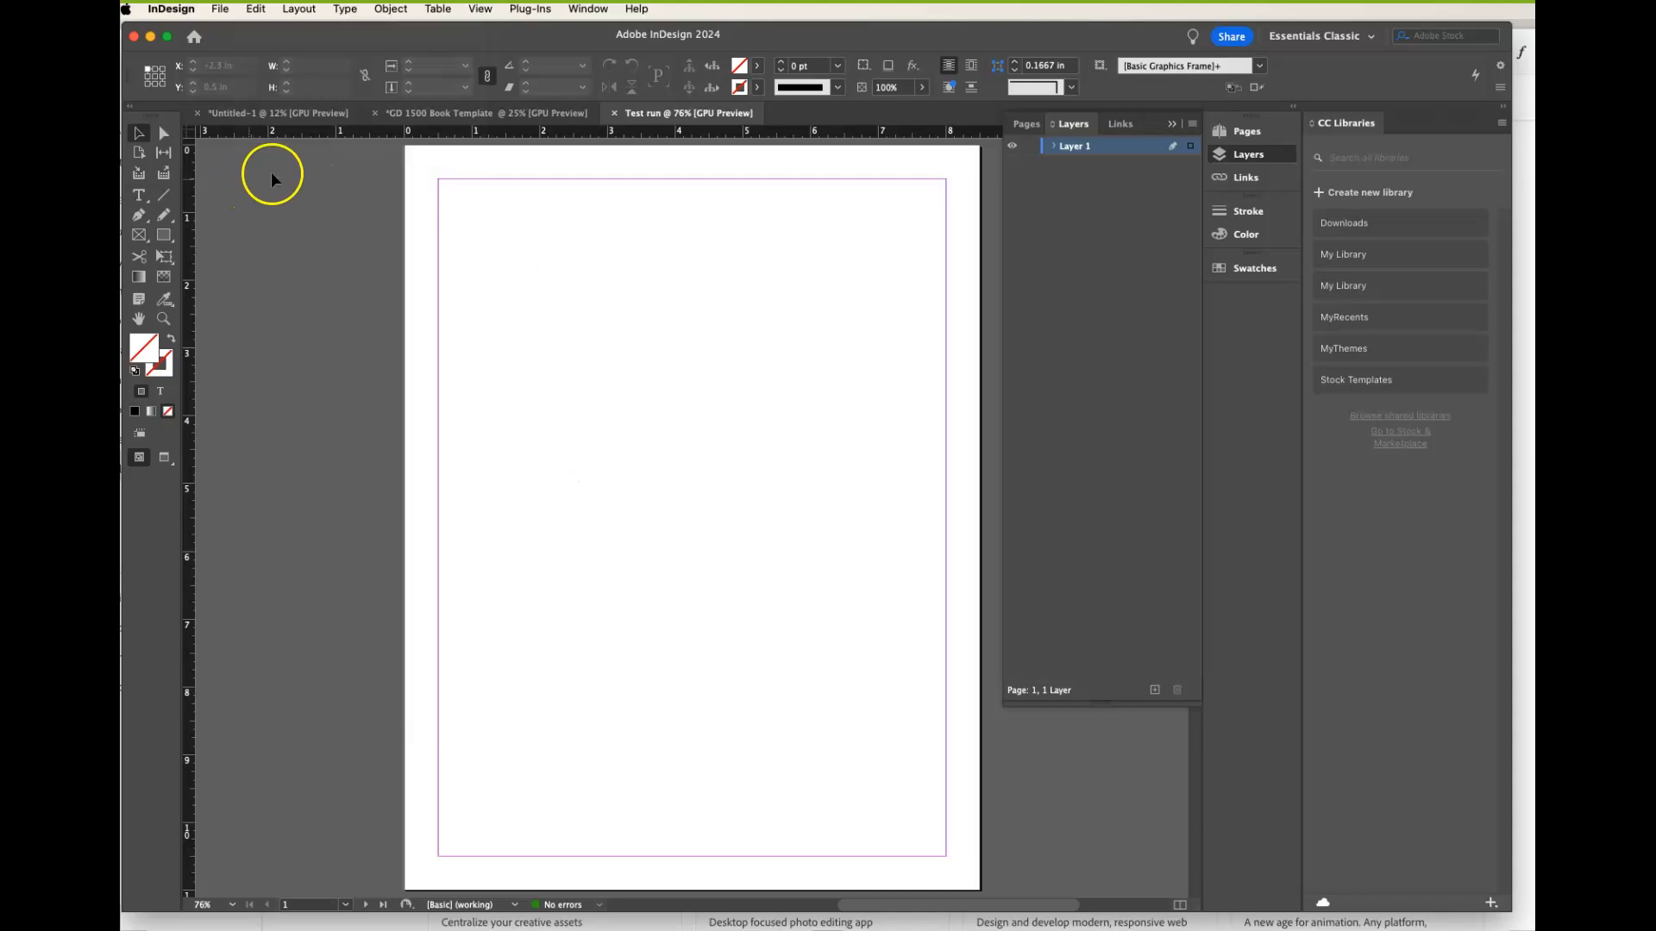
left_click(297, 9)
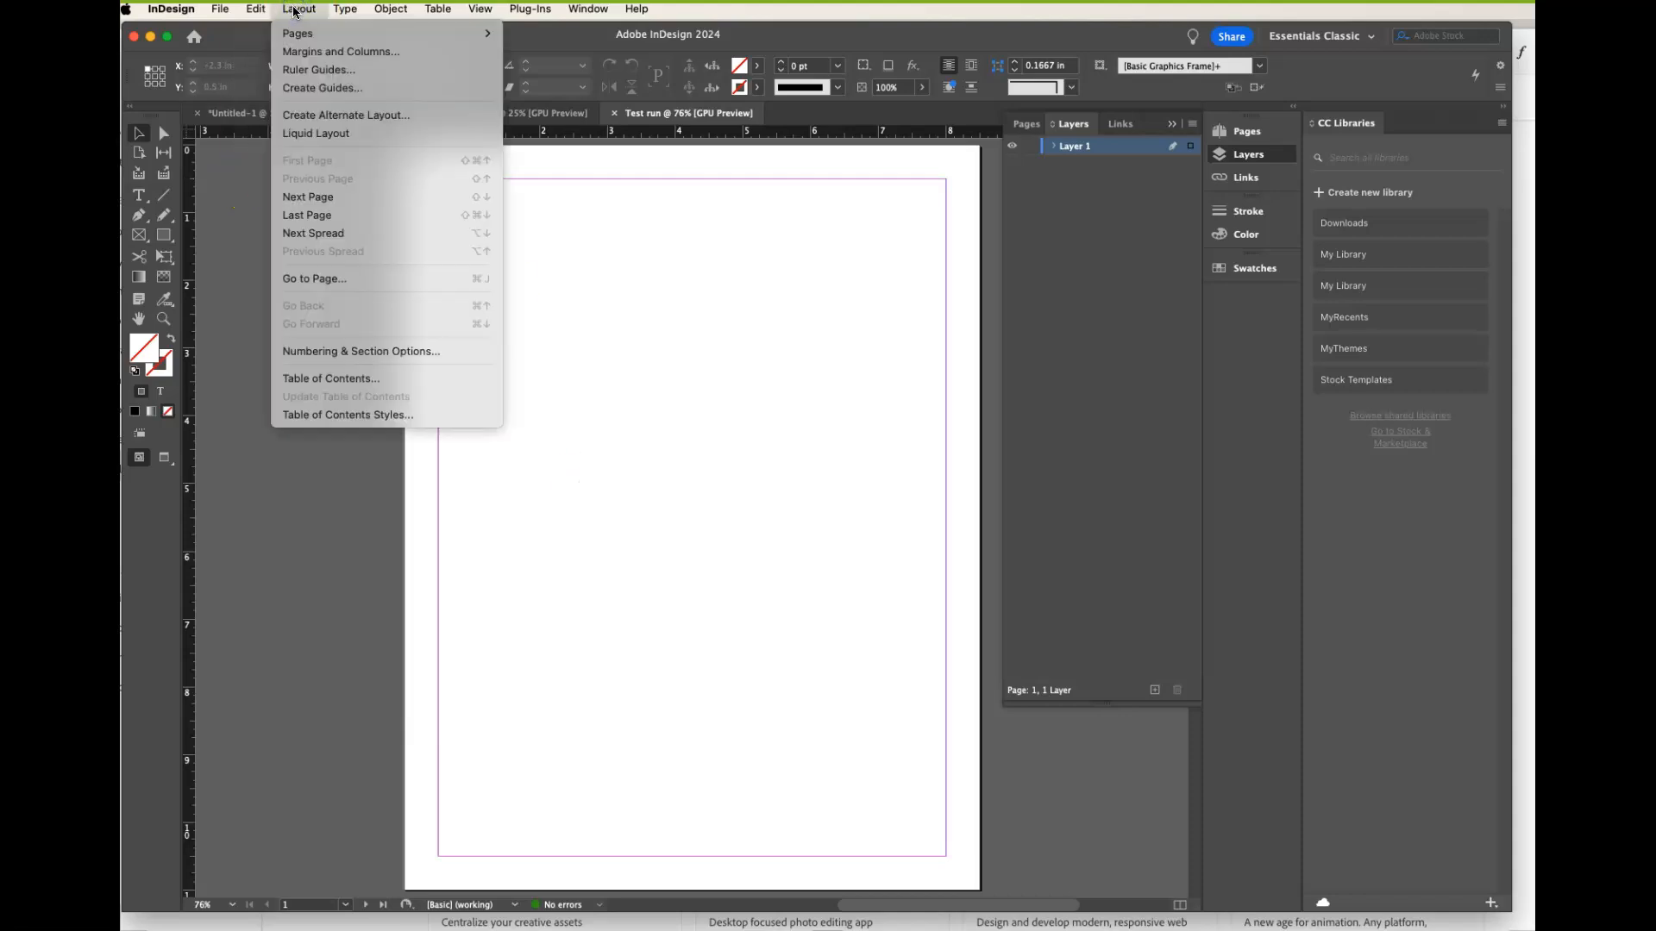
left_click(328, 55)
mouse_move(341, 8)
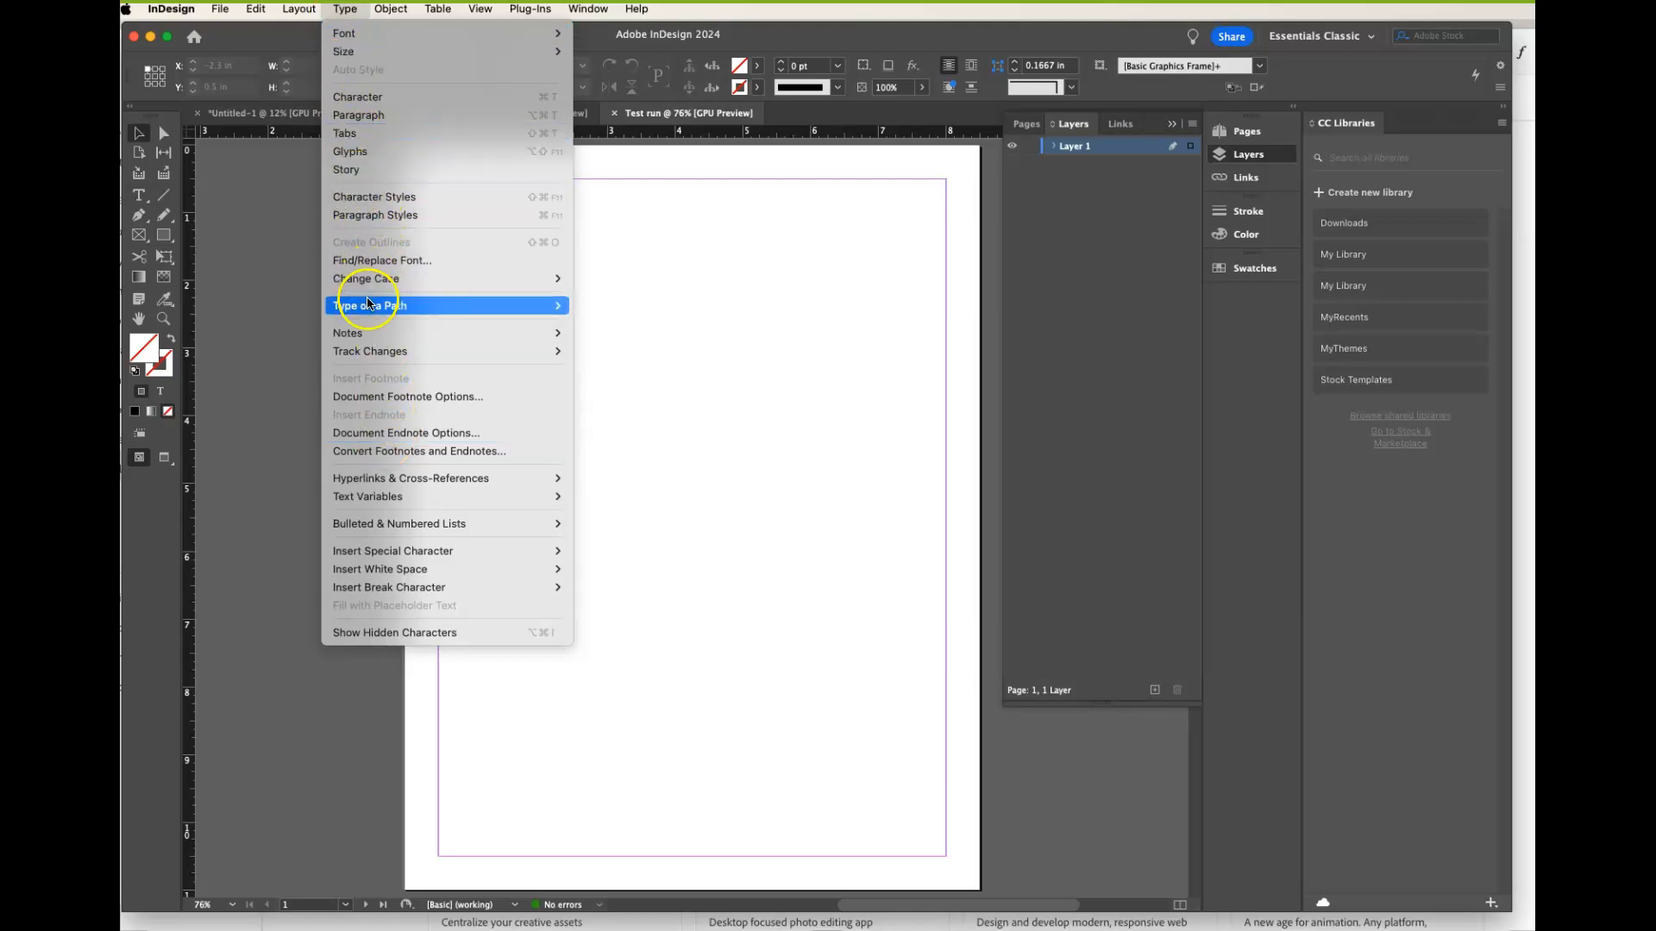
left_click(629, 360)
left_click(390, 7)
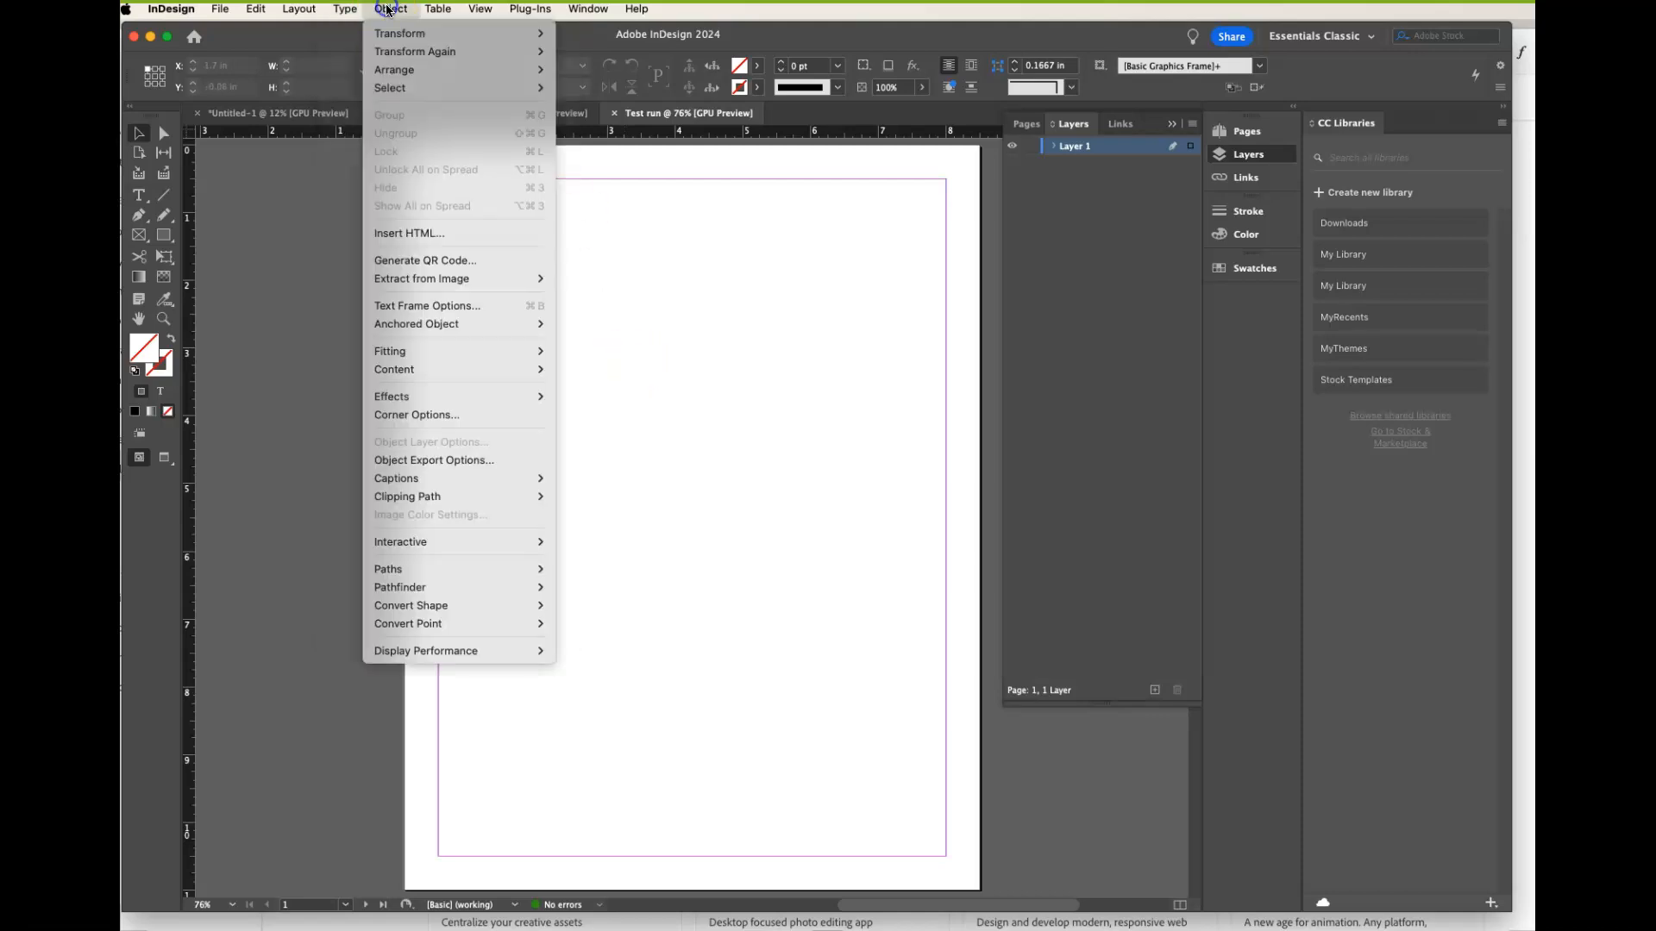
mouse_move(405, 35)
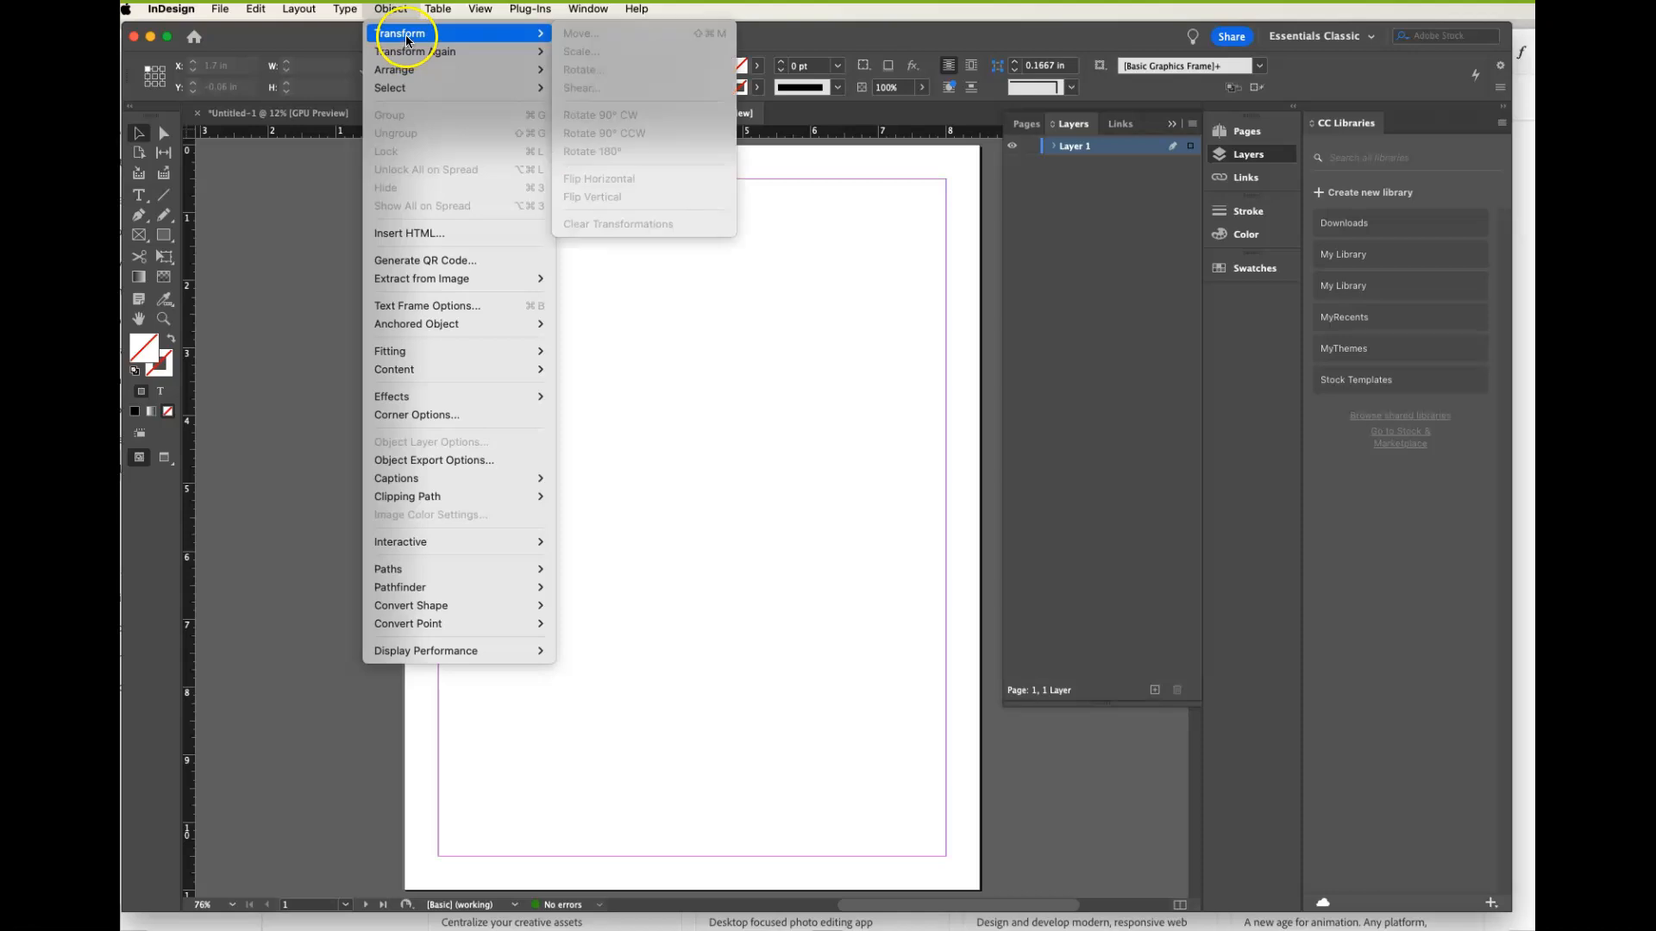
mouse_move(401, 71)
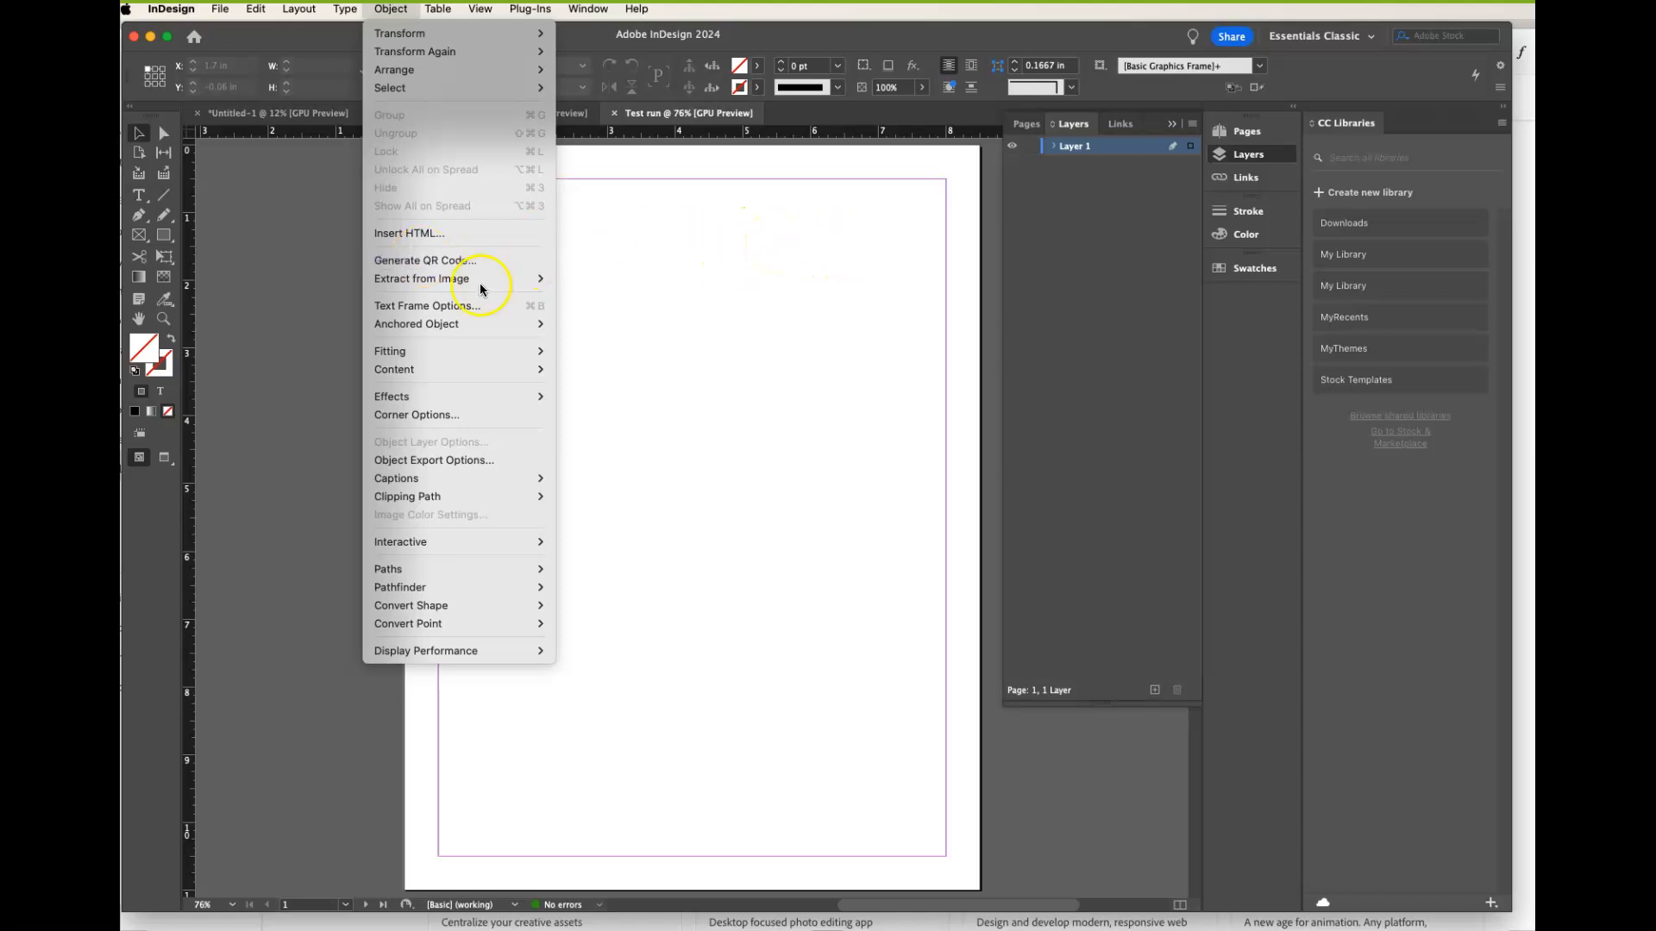
mouse_move(453, 274)
mouse_move(471, 652)
mouse_move(535, 651)
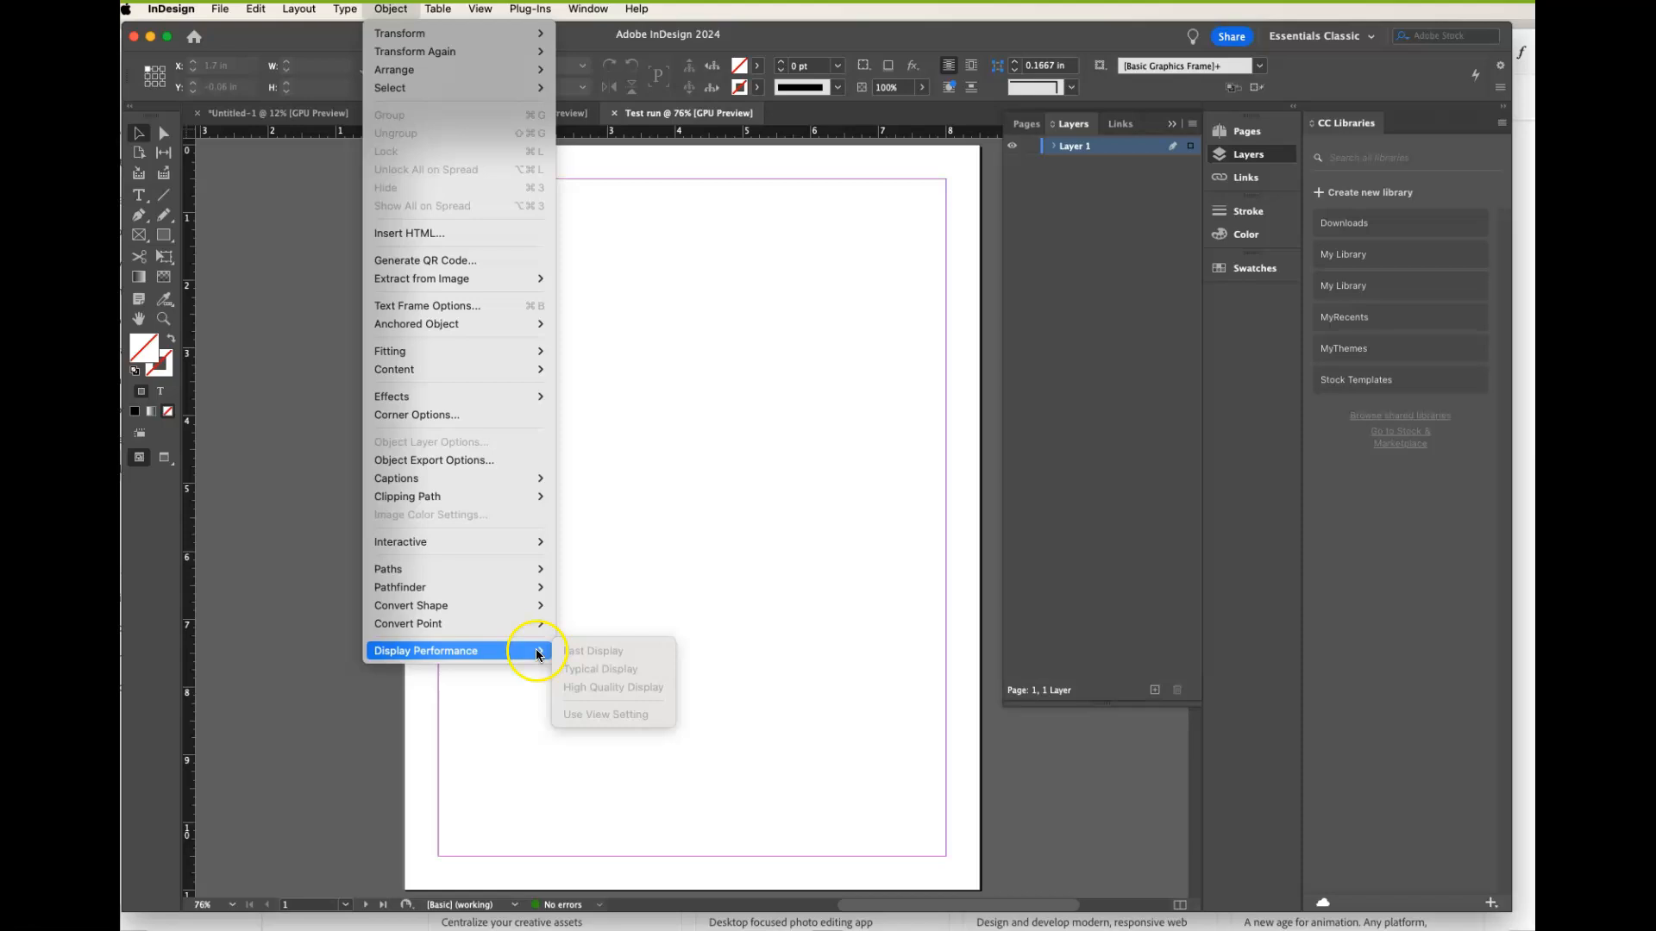
left_click(608, 669)
left_click(745, 563)
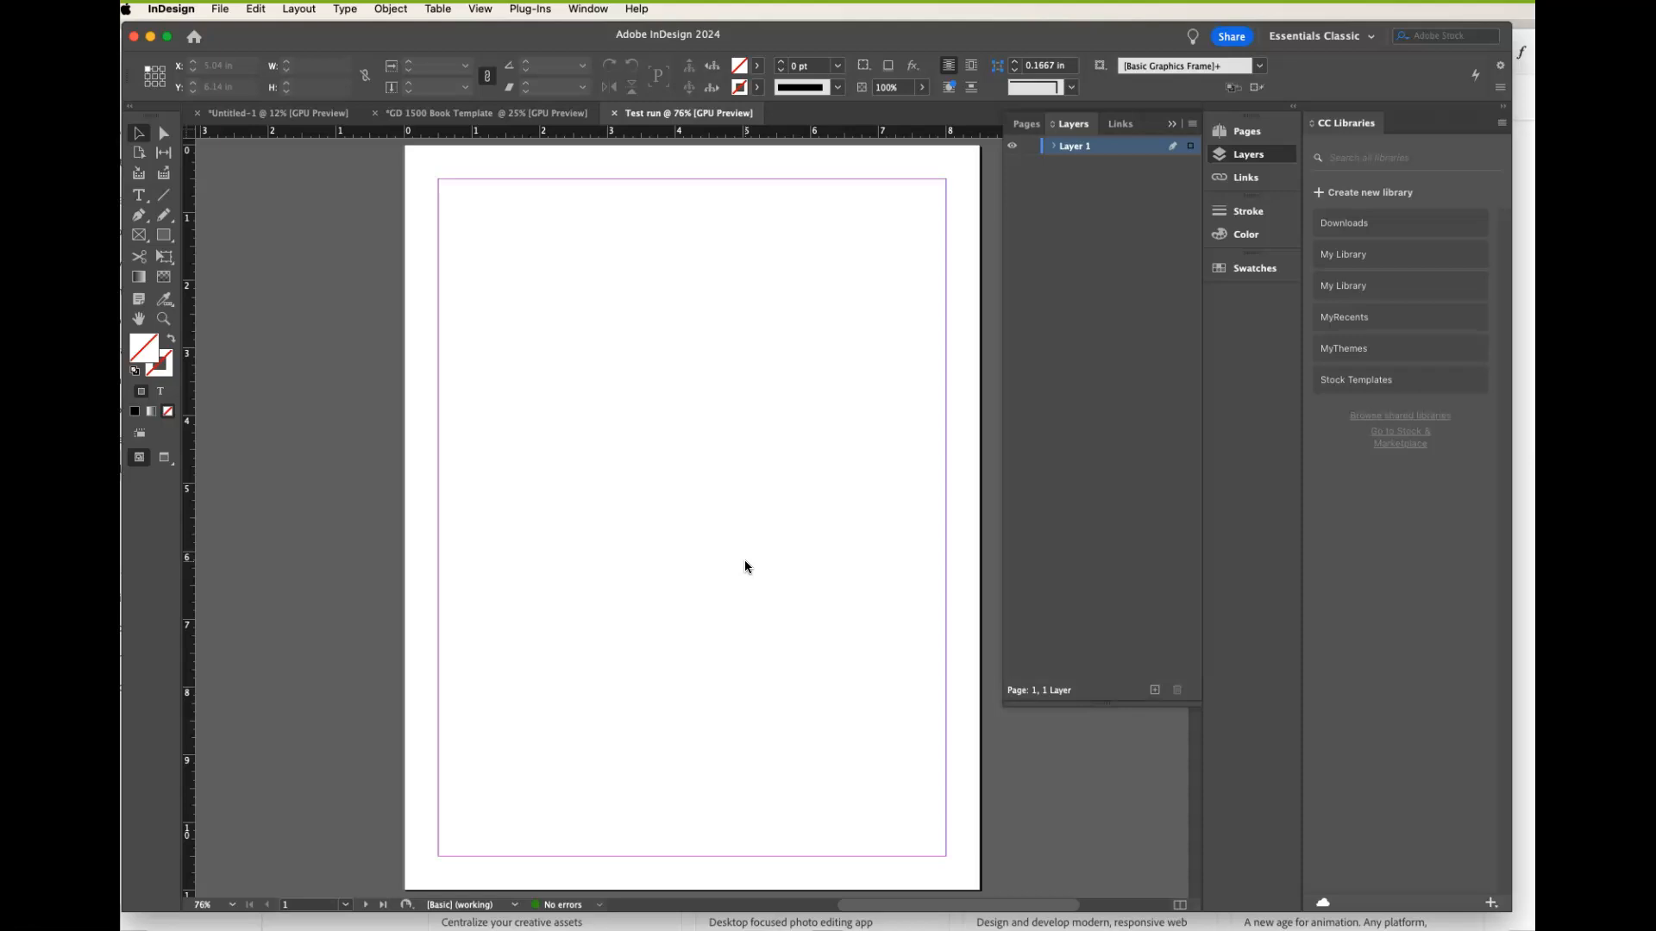
- Set the view's display performance to Typical Display
left_click(479, 10)
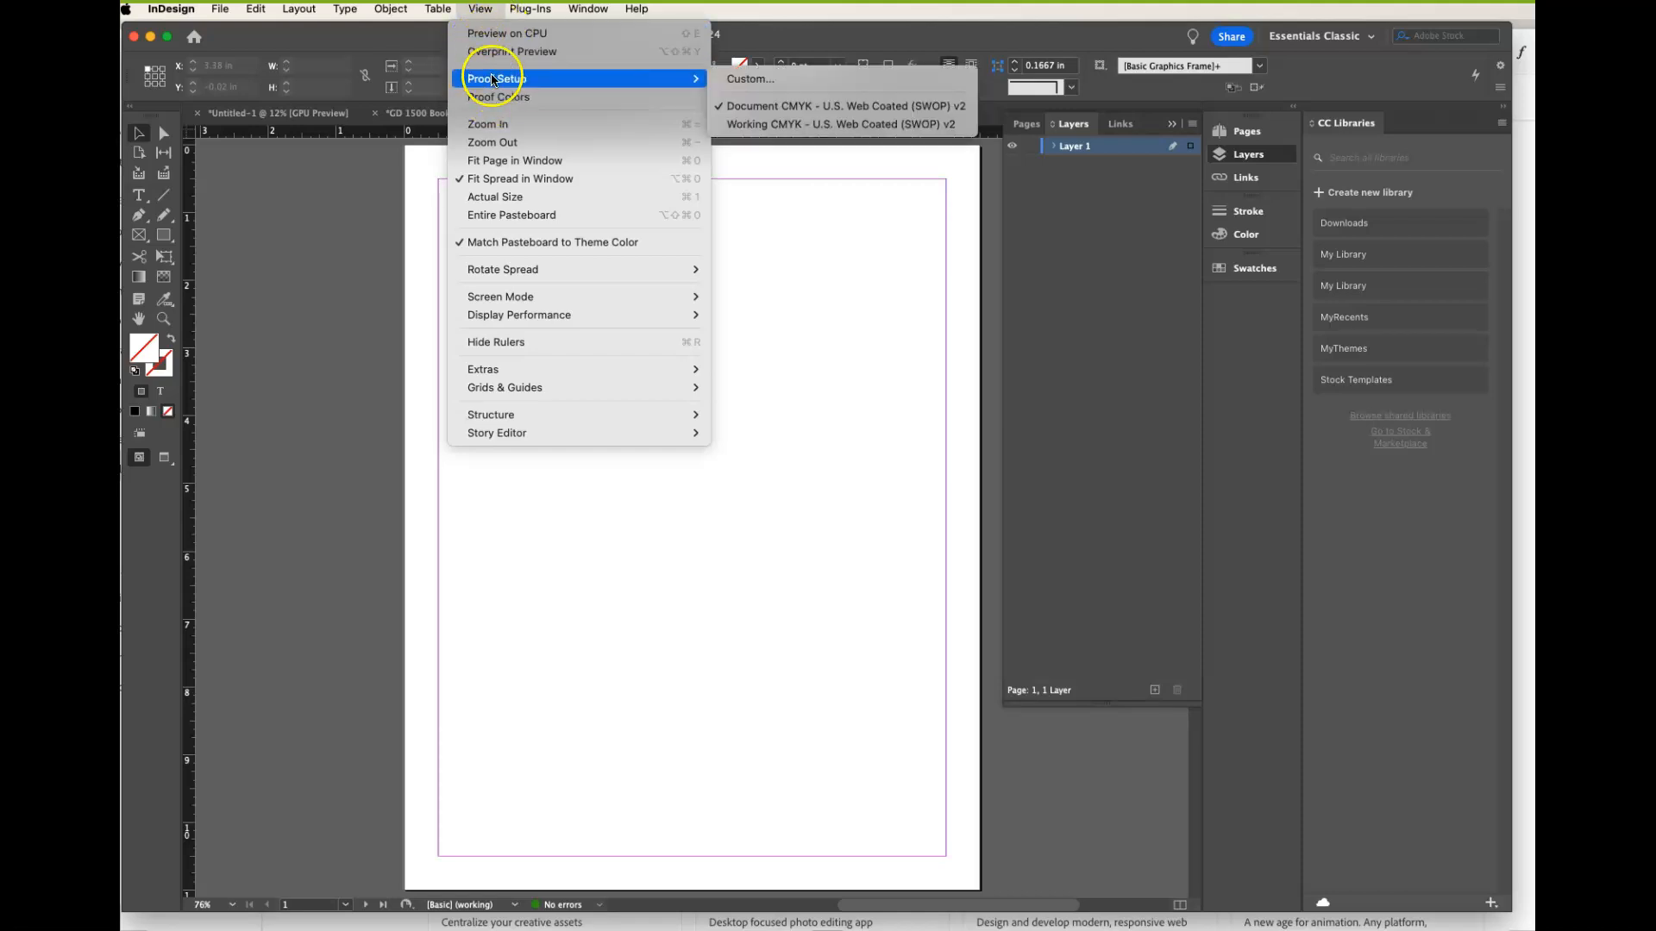
mouse_move(502, 423)
mouse_move(510, 321)
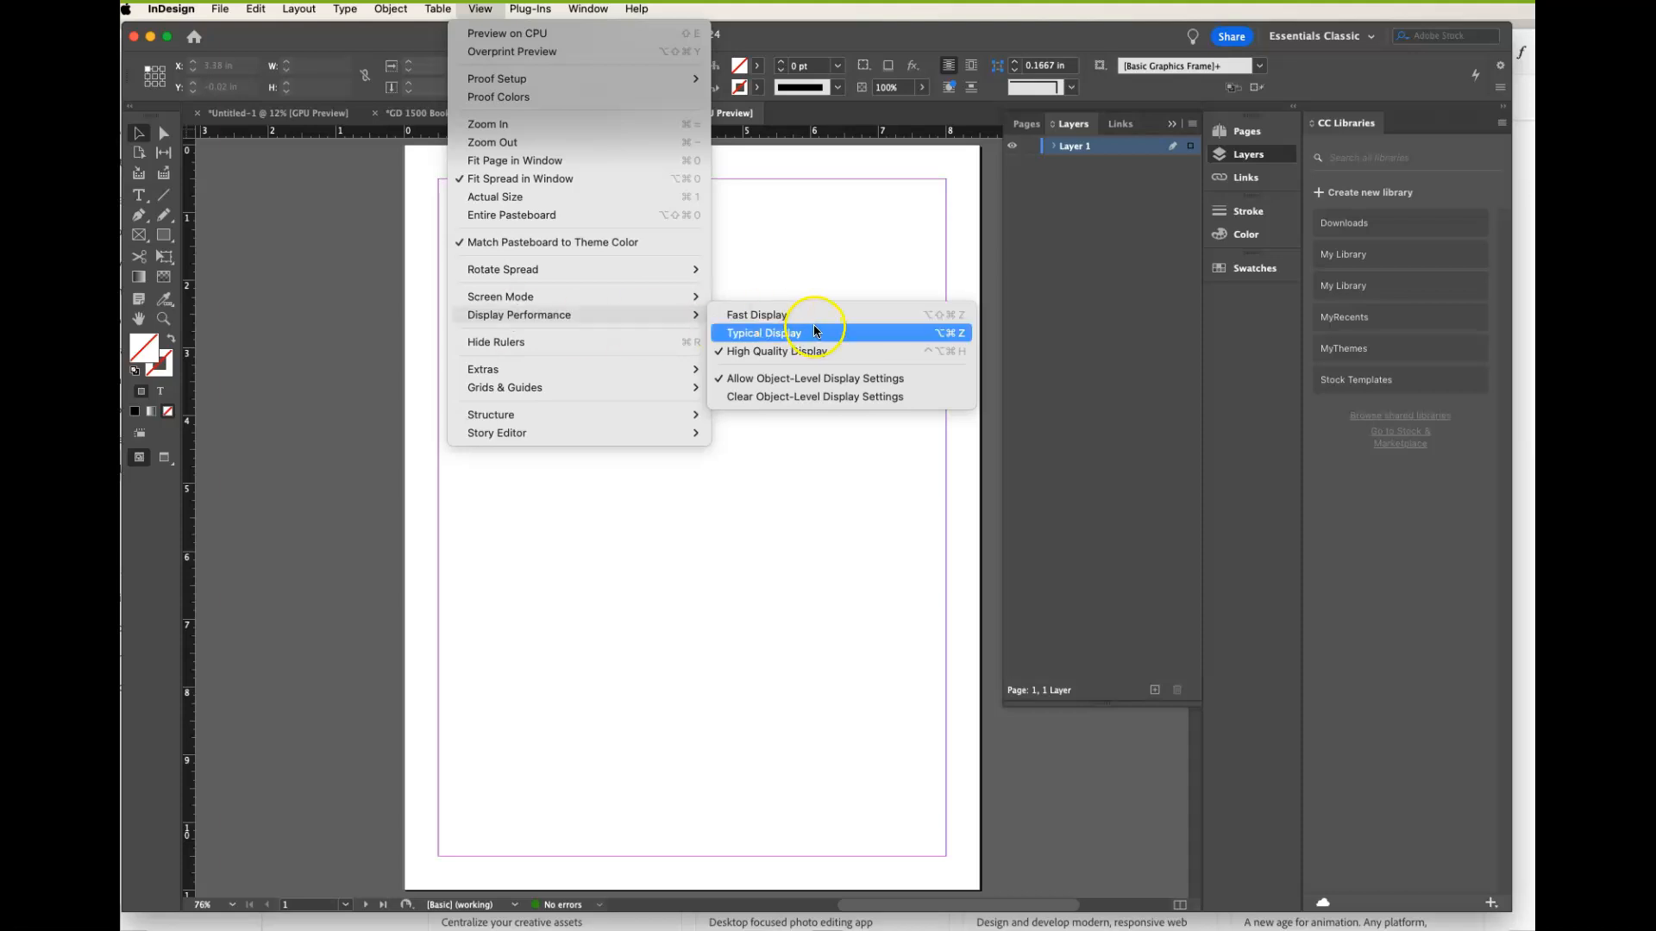
left_click(766, 337)
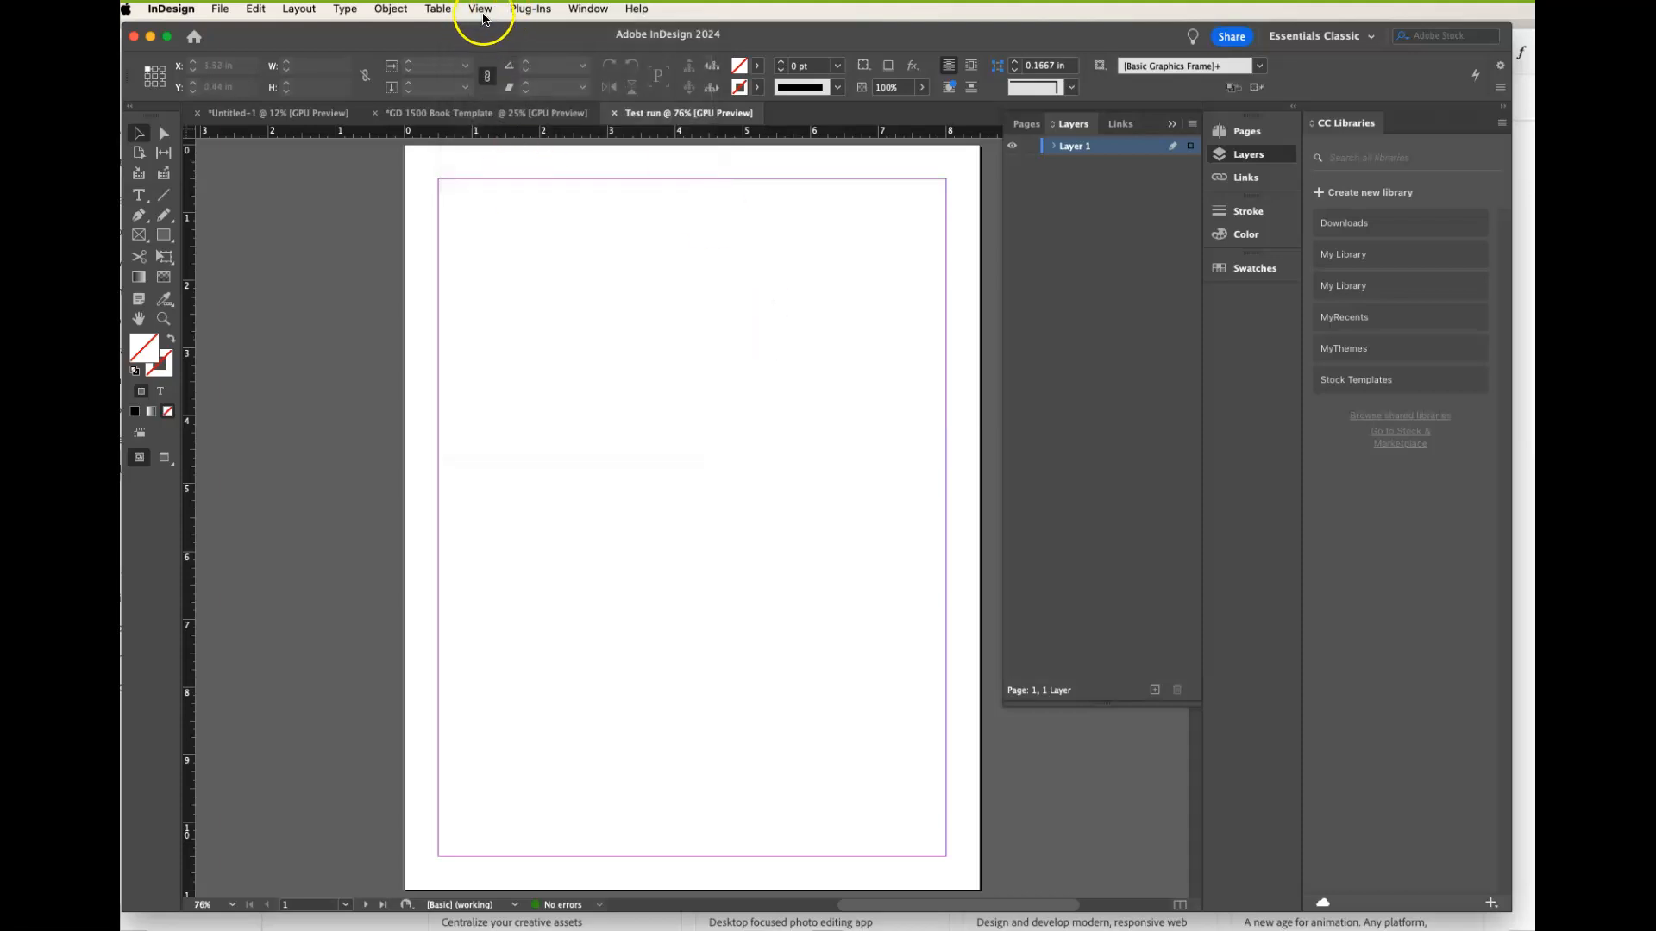
- Look through the view options for screen mode, extras, and grids and guides
left_click(479, 10)
mouse_move(544, 299)
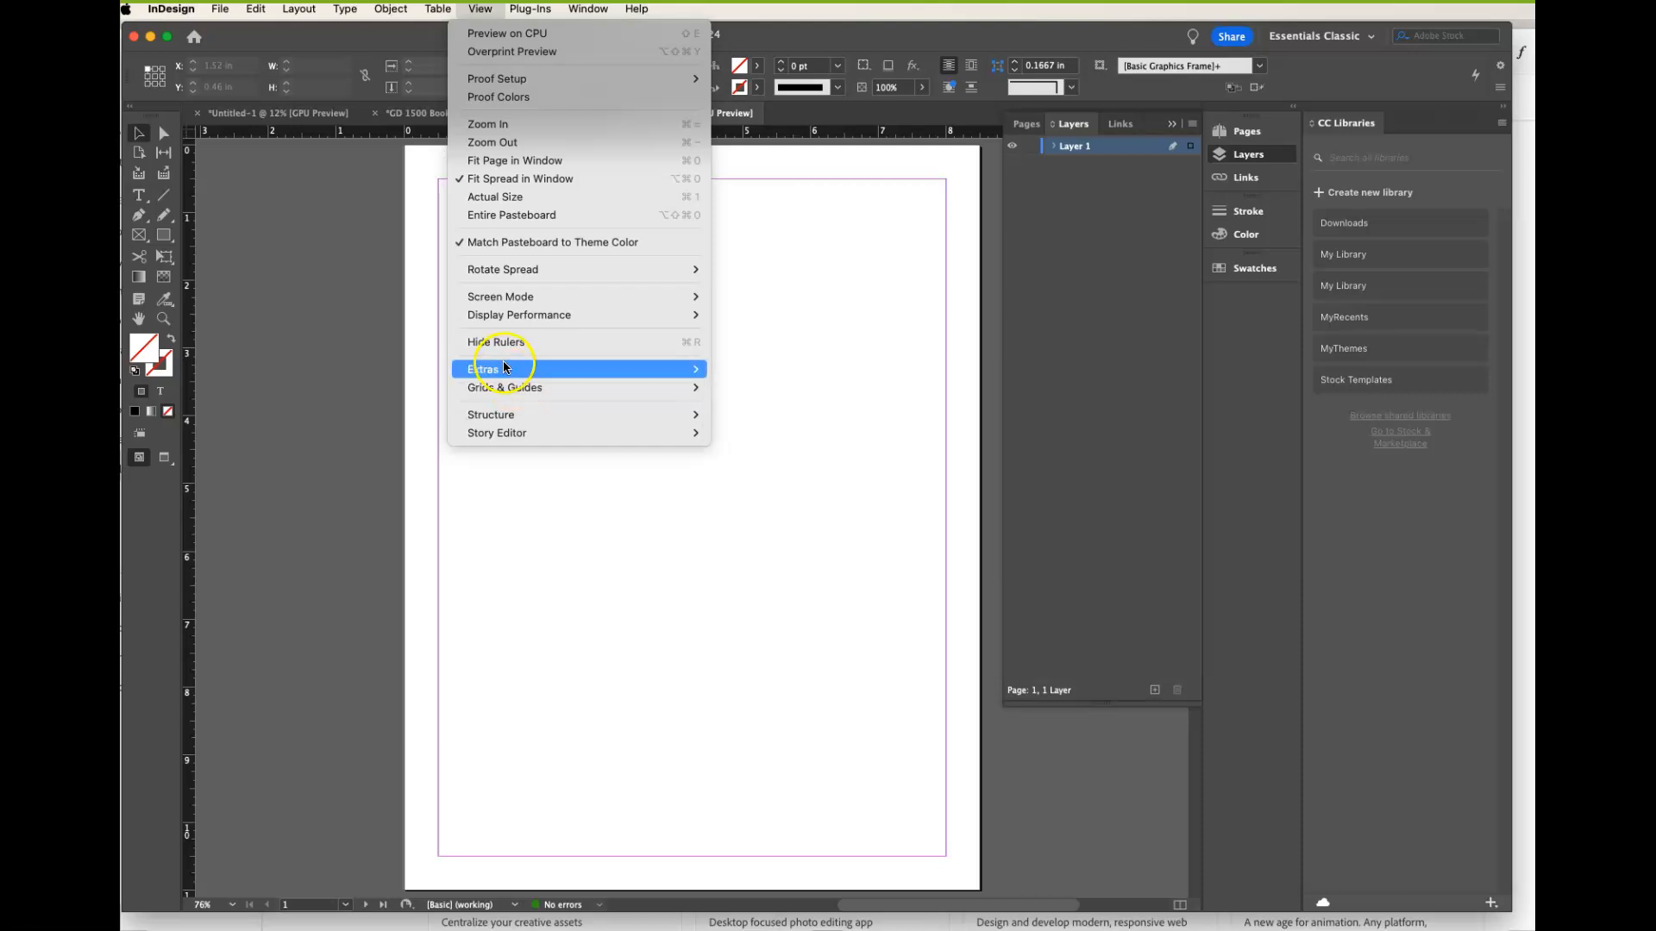
mouse_move(505, 371)
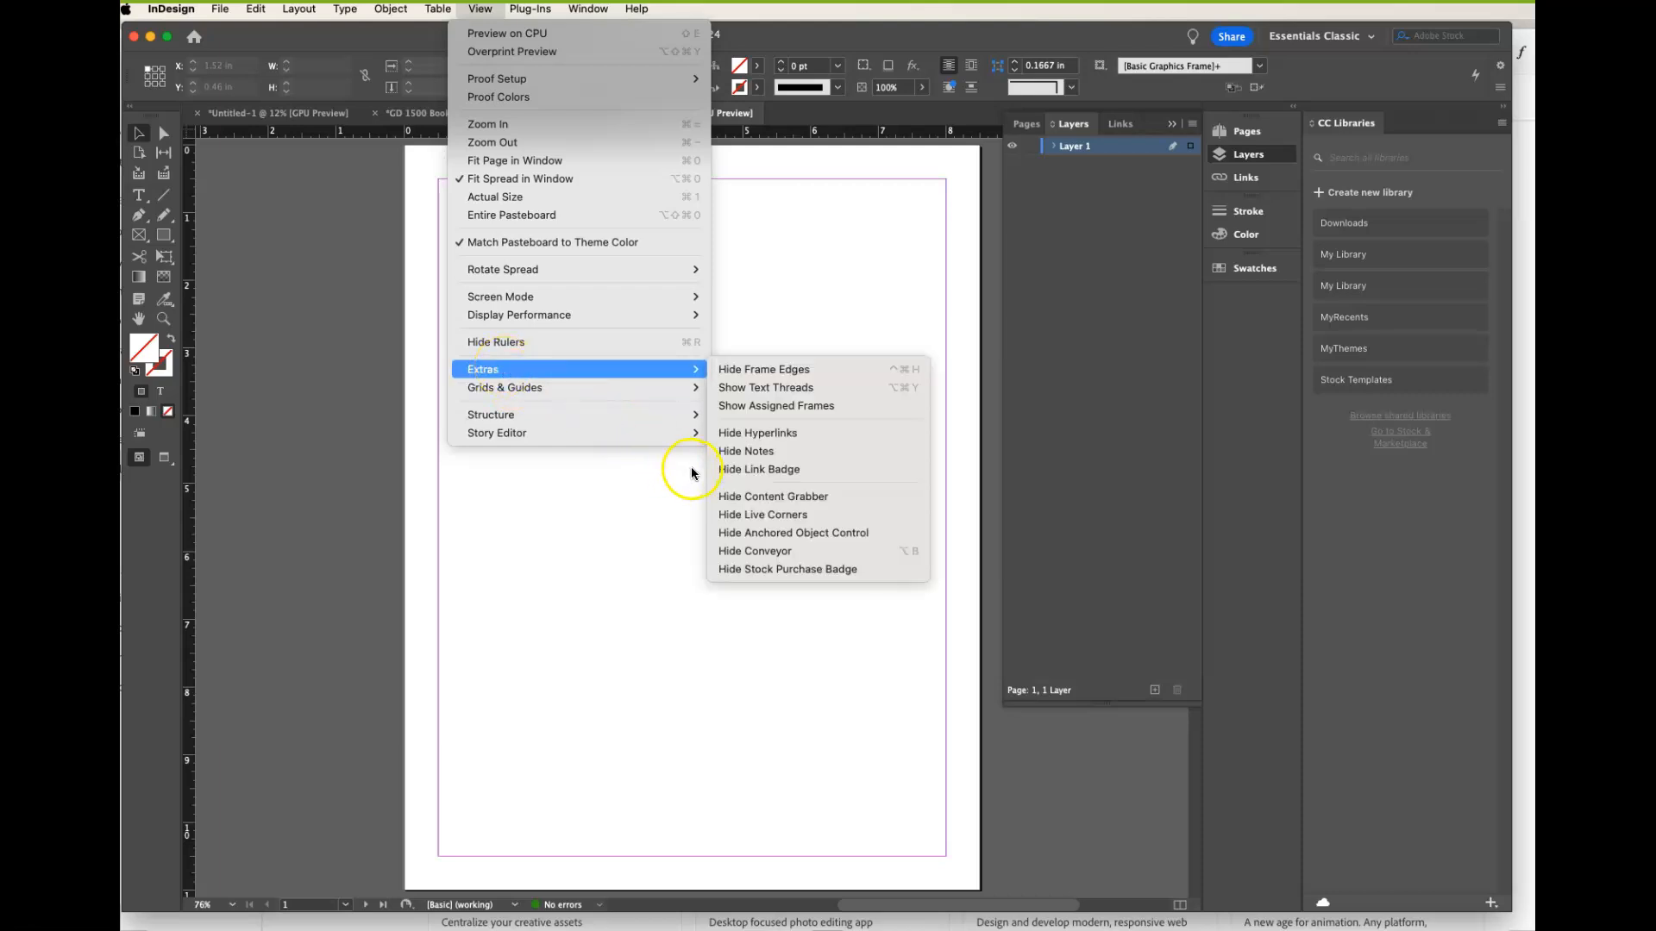
mouse_move(506, 439)
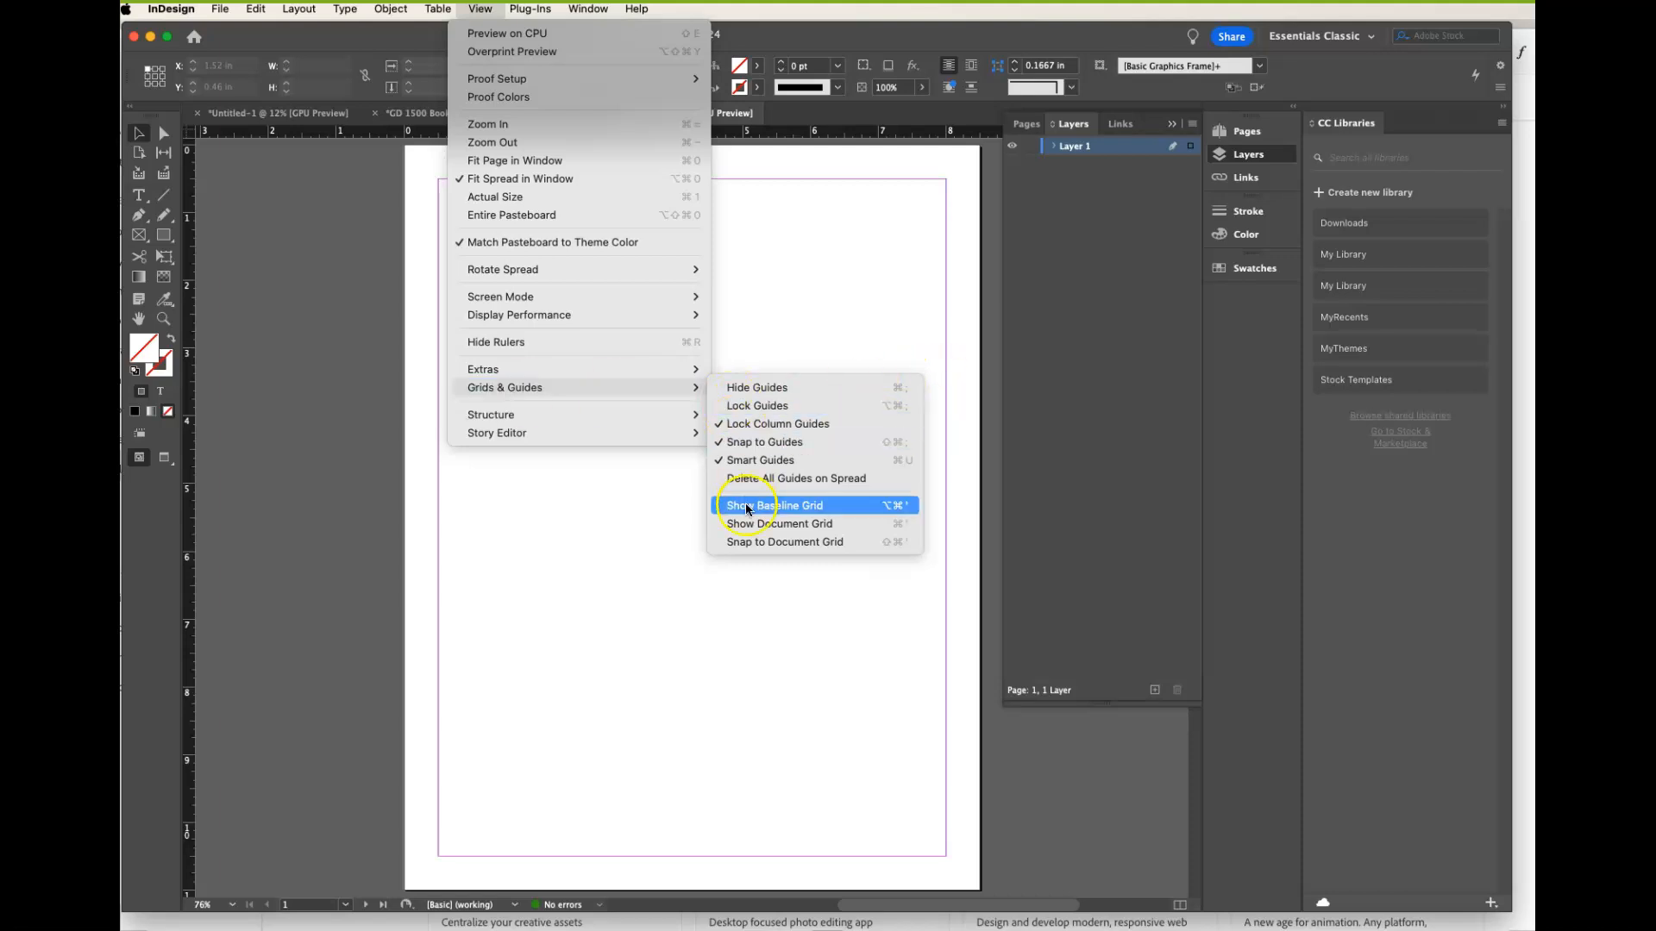
- Look through the available windows, show the character styles and put them away again
mouse_move(588, 8)
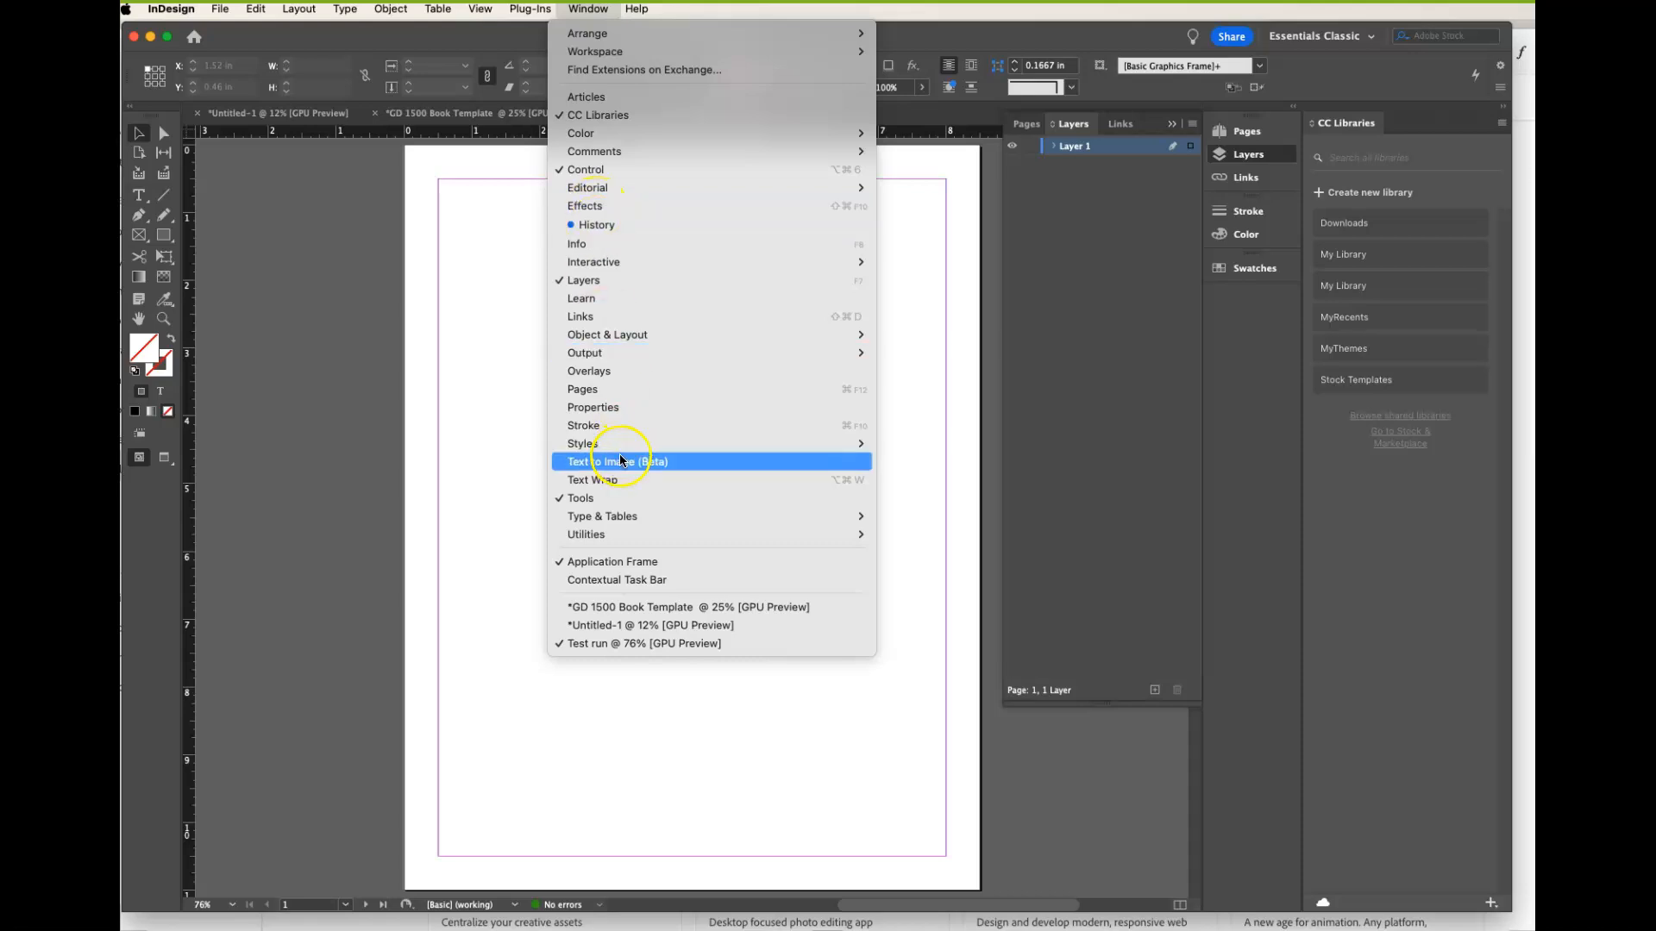
mouse_move(589, 448)
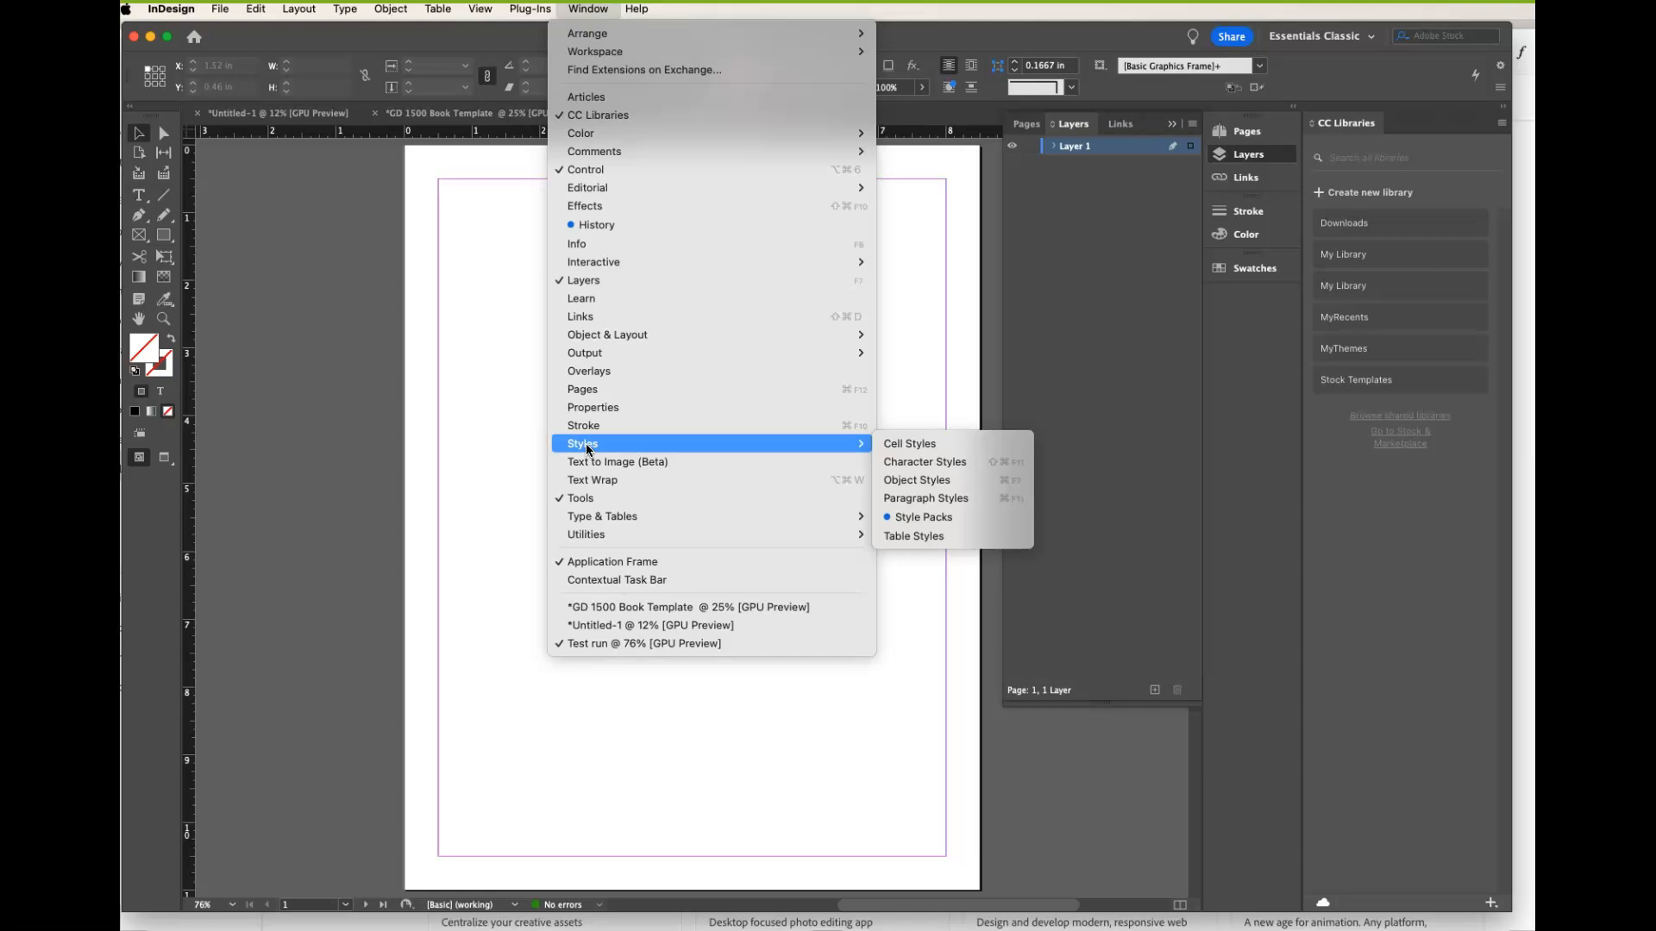
left_click(938, 462)
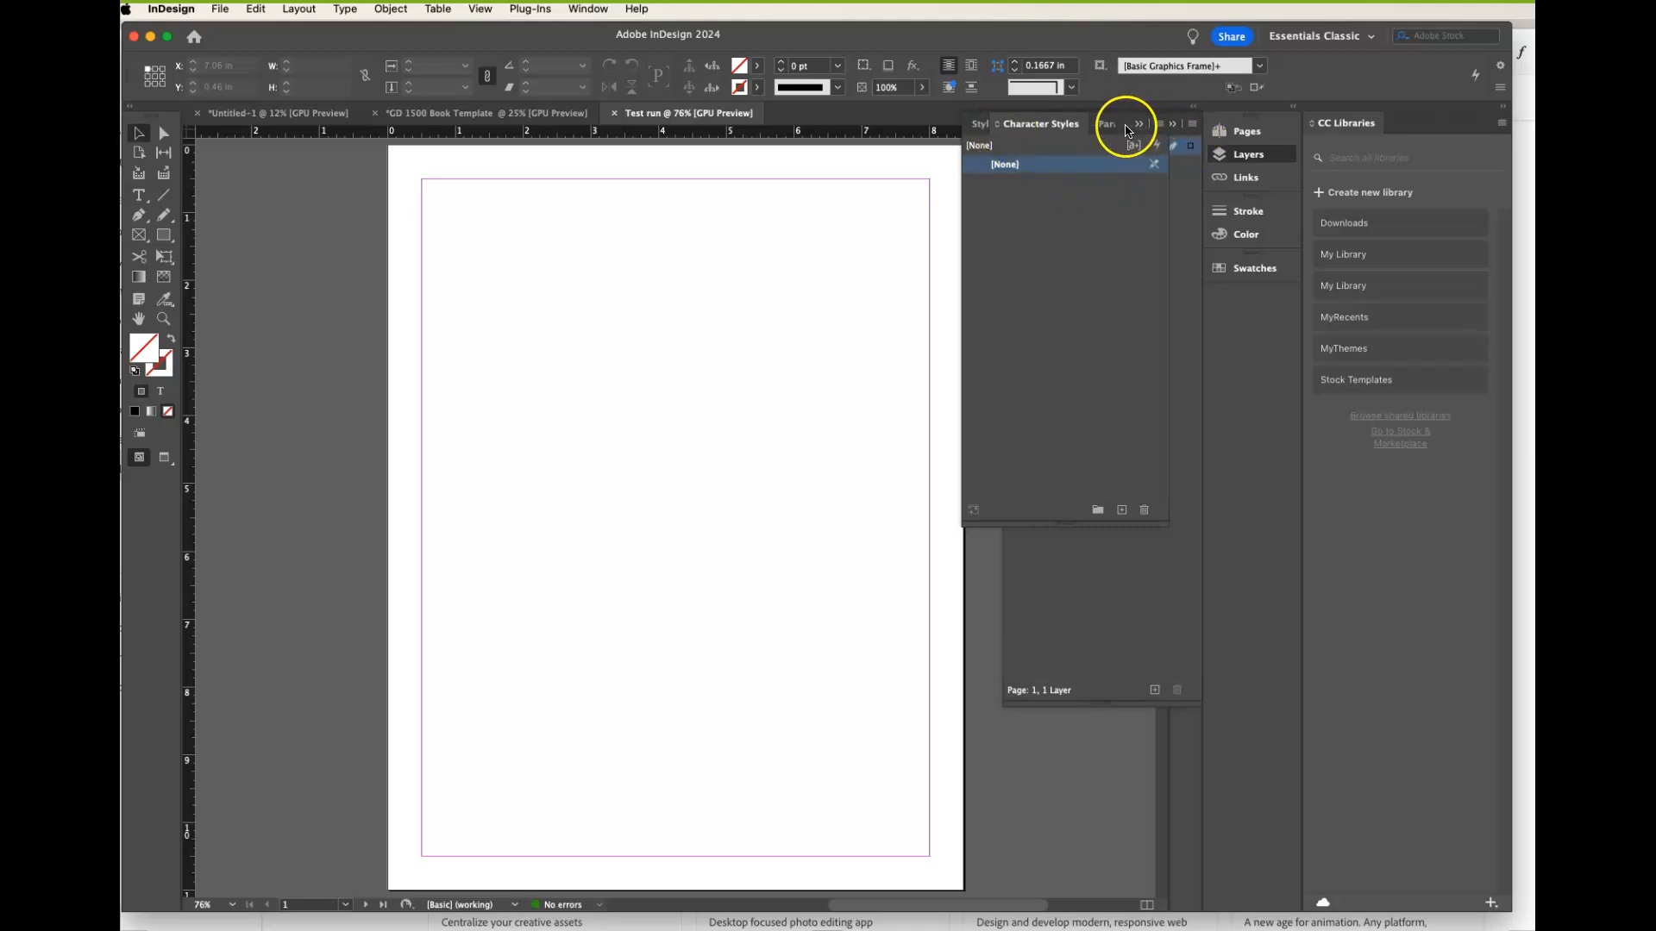
left_click(1139, 126)
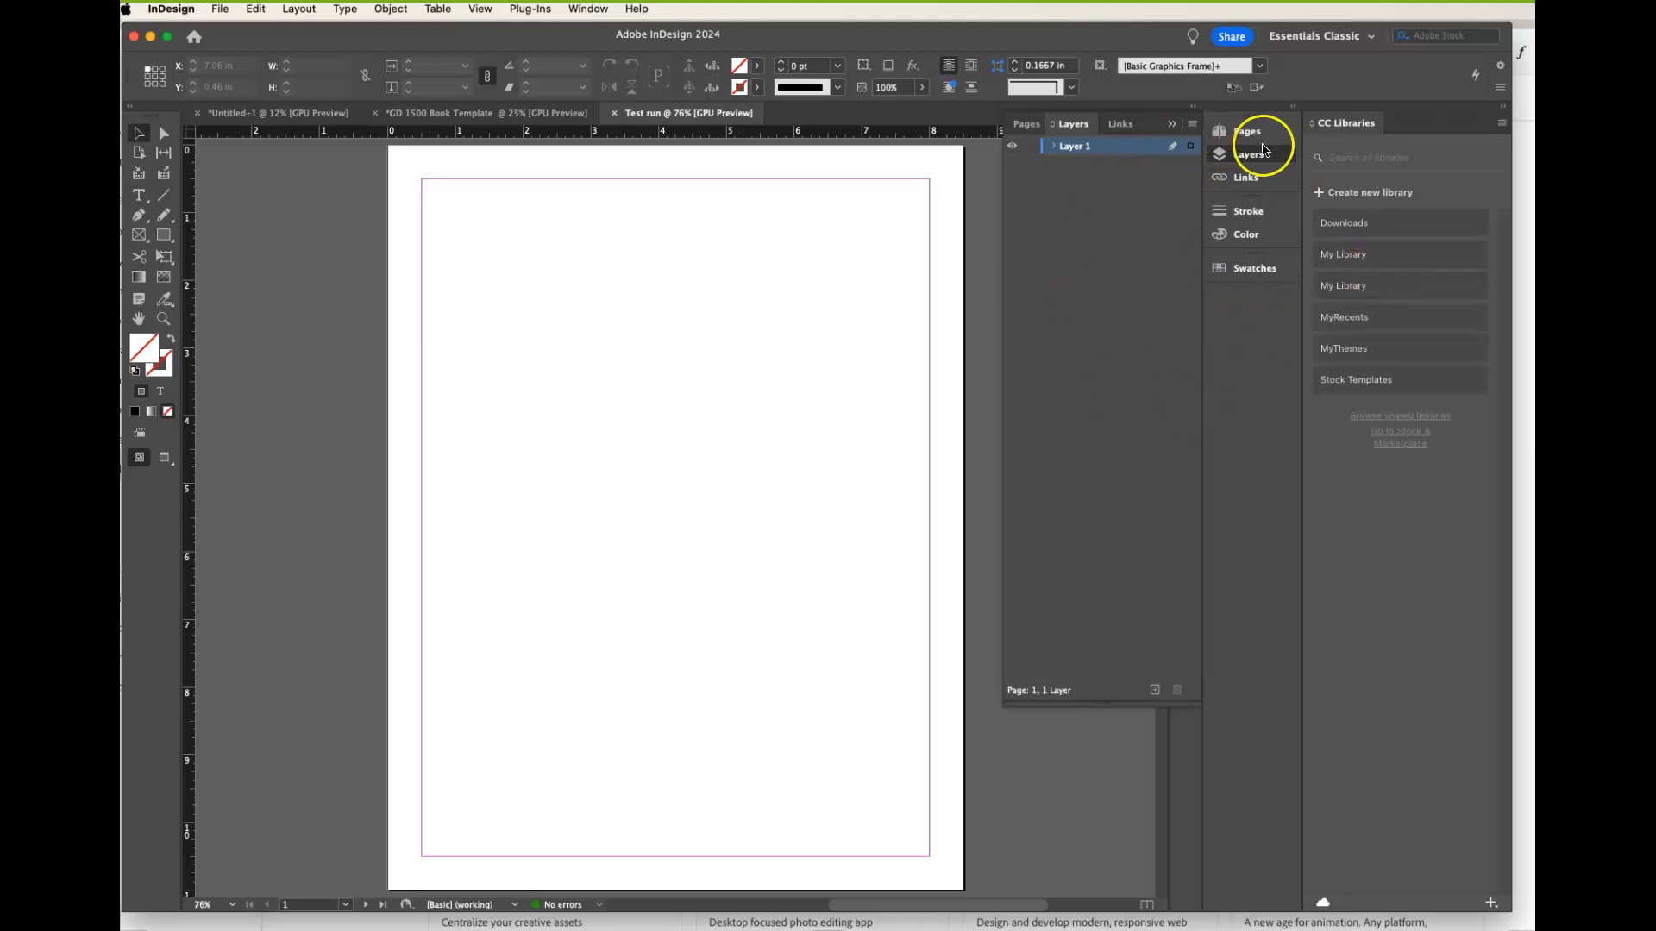
- Show the document's page thumbnails and look through the spreads
left_click(1237, 134)
scroll(1138, 417, "down", 8)
scroll(1140, 417, "up", 8)
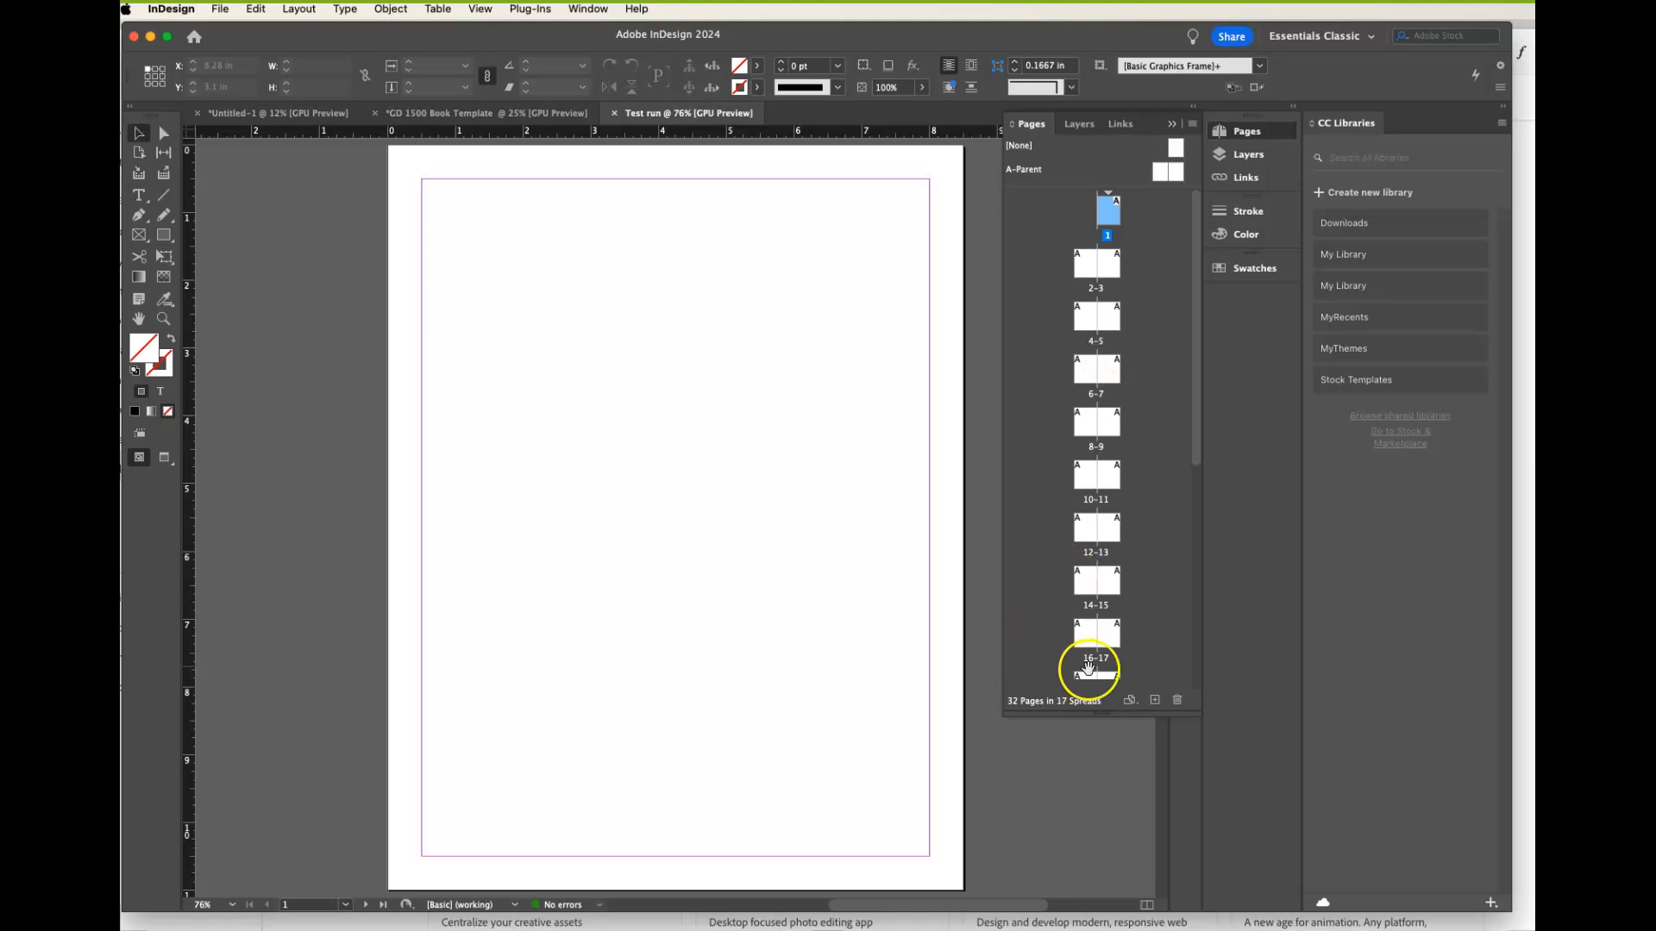
left_click(568, 611)
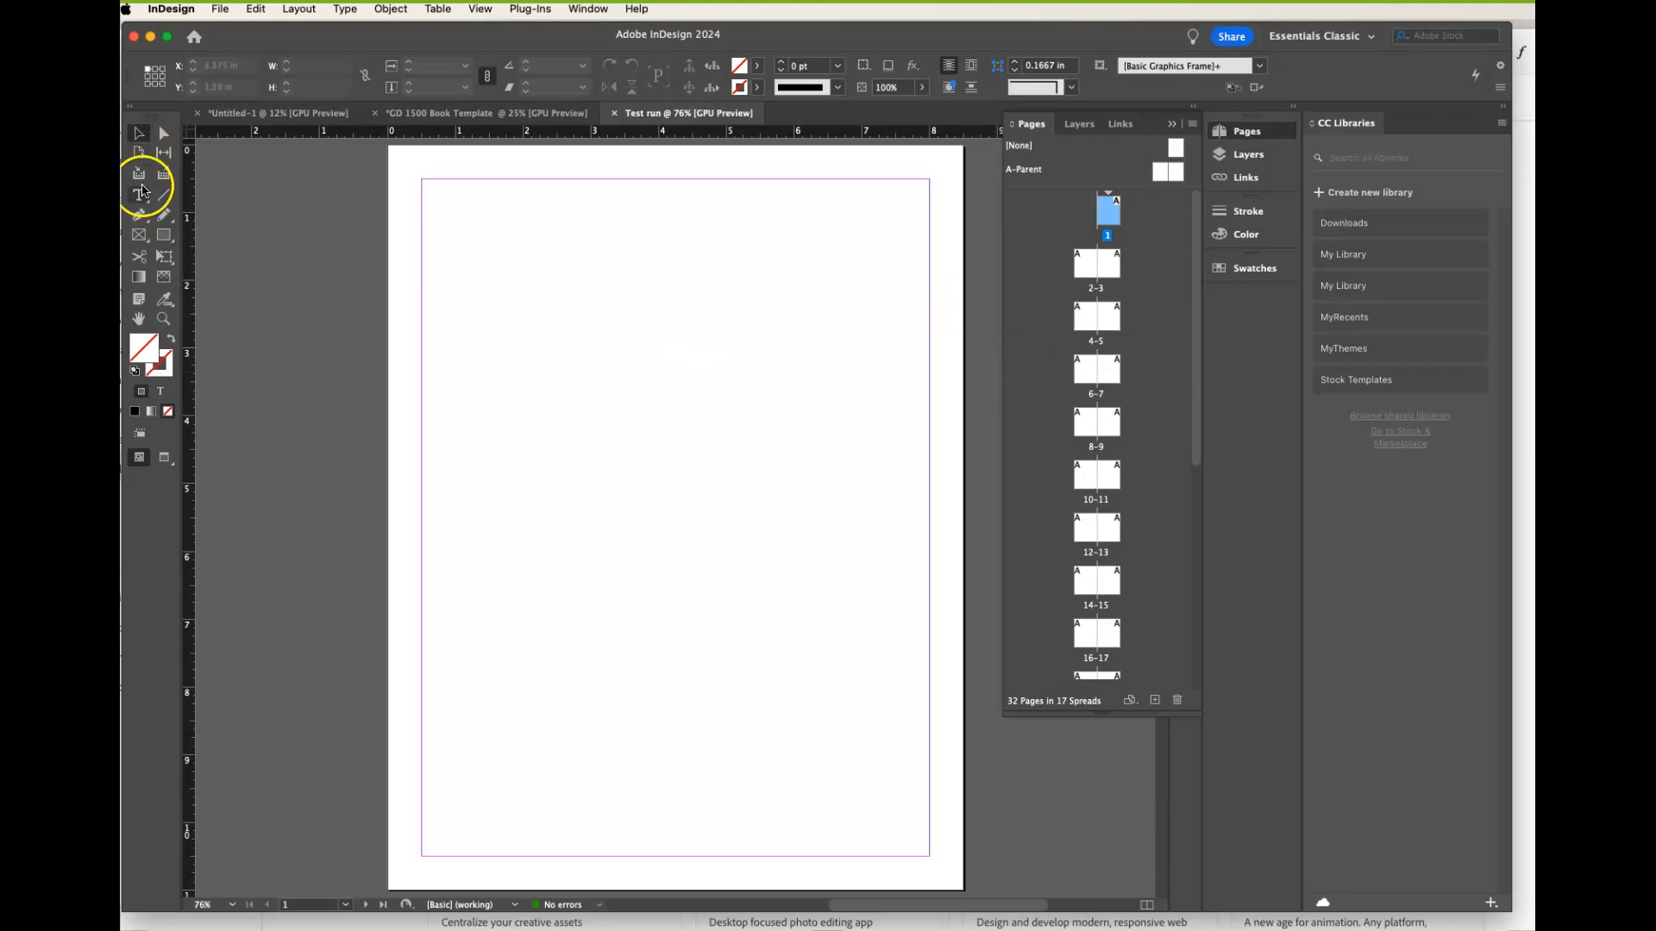
- Draw a rectangular placeholder frame about 6.84 × 5.06 in on page 1 and float the toolbox beside the page
left_click(139, 235)
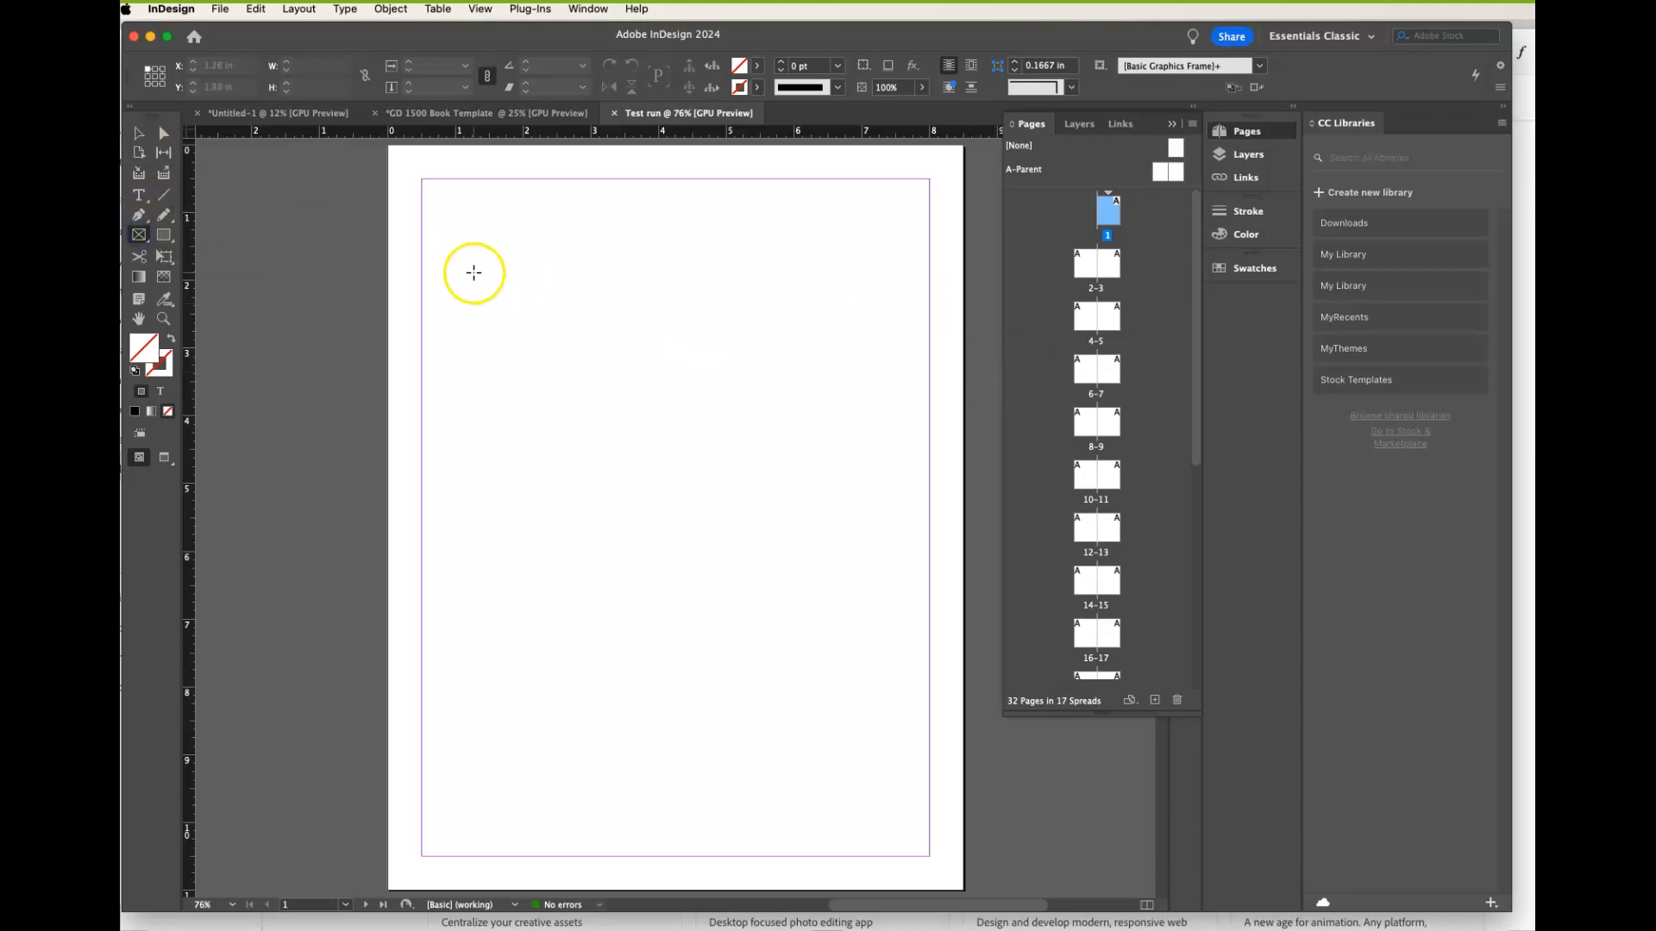
left_click_drag(465, 271, 930, 614)
left_click_drag(152, 114, 335, 207)
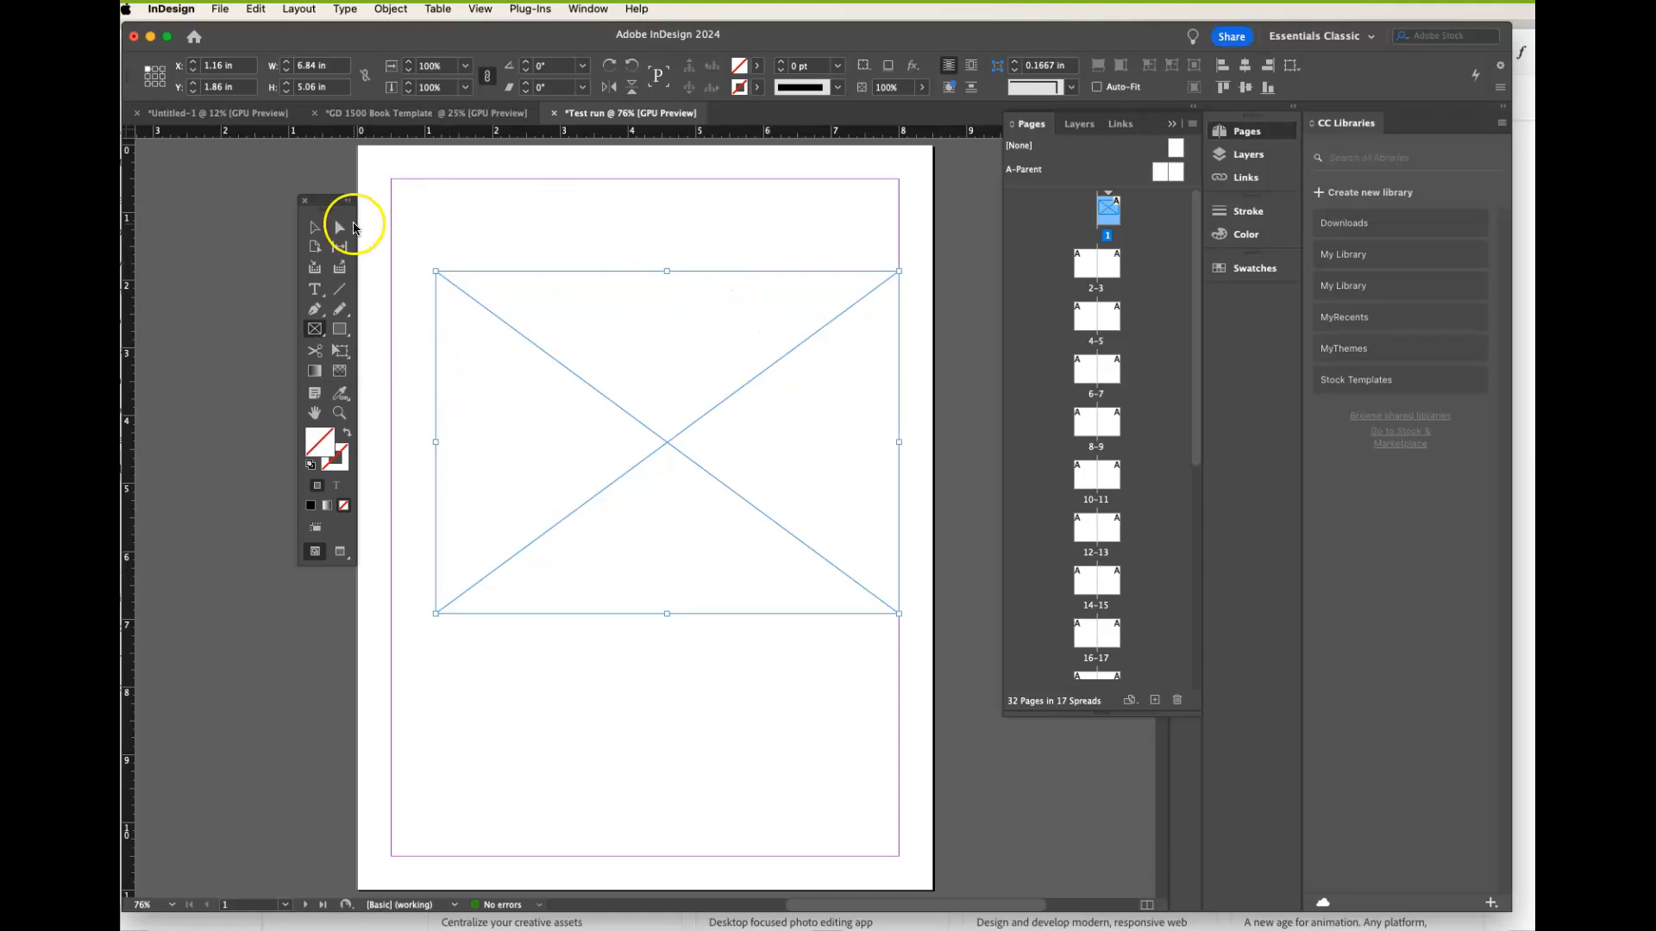
- Move the frame to the page's top-left margin corner and resize it to 7.5 × 4.875 in
left_click(314, 228)
left_click_drag(704, 264, 669, 182)
left_click_drag(852, 521, 899, 483)
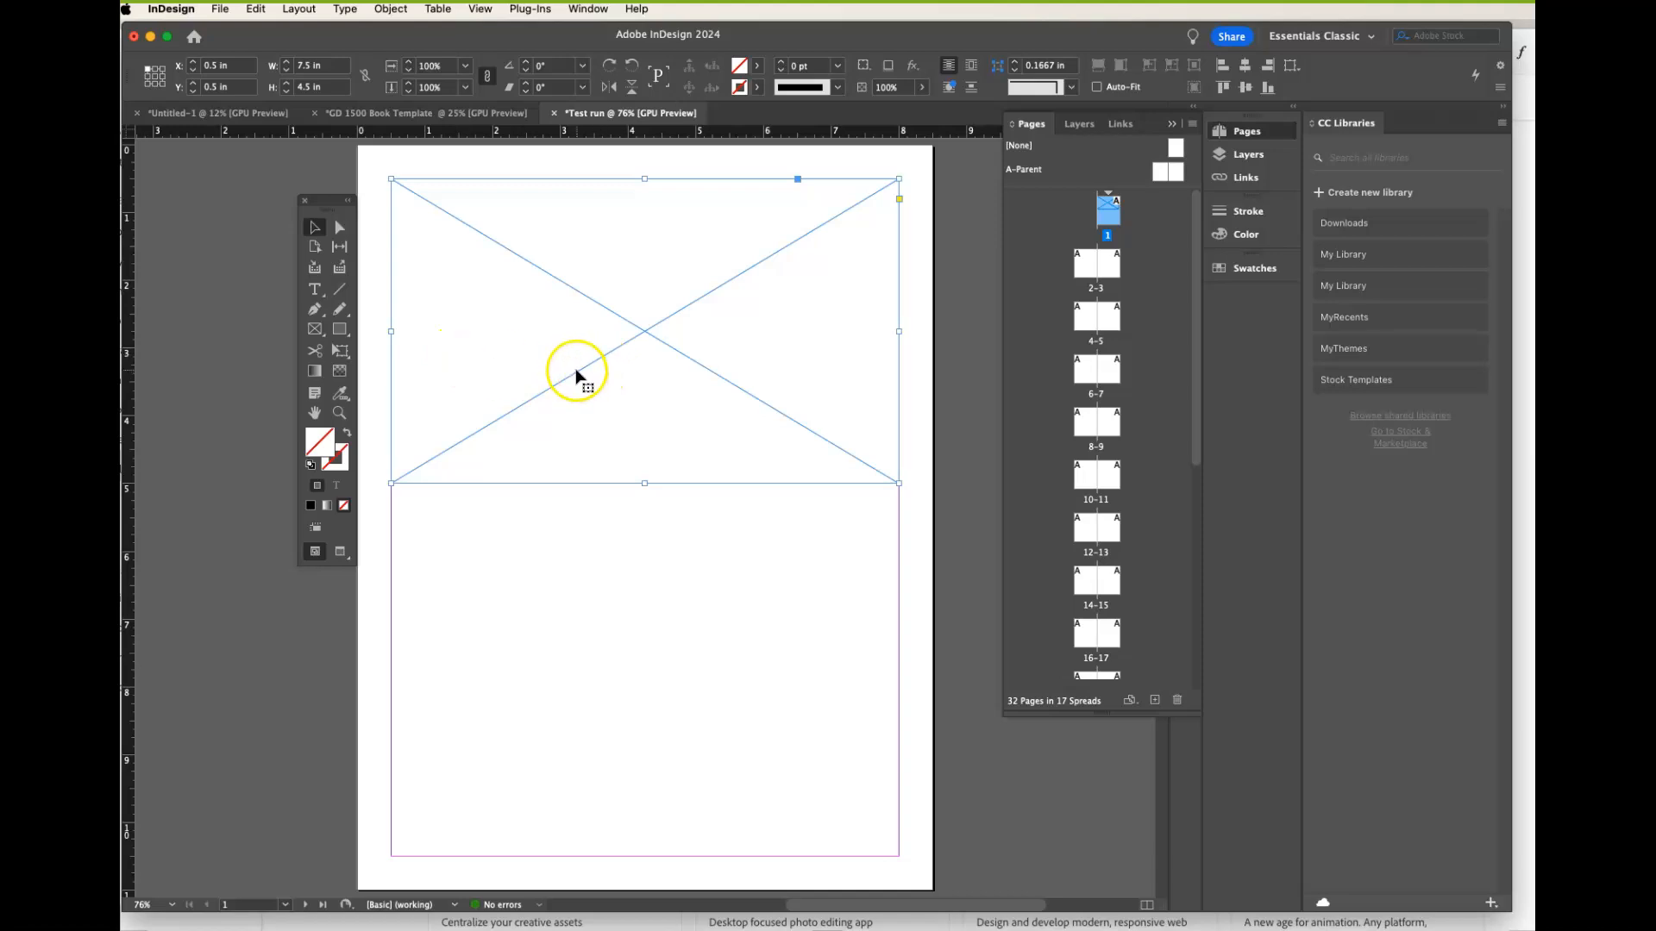
left_click_drag(644, 480, 649, 509)
- Duplicate the frame and place the copy below the original at X 0.5 in, Y 5.5 in
left_click(640, 342)
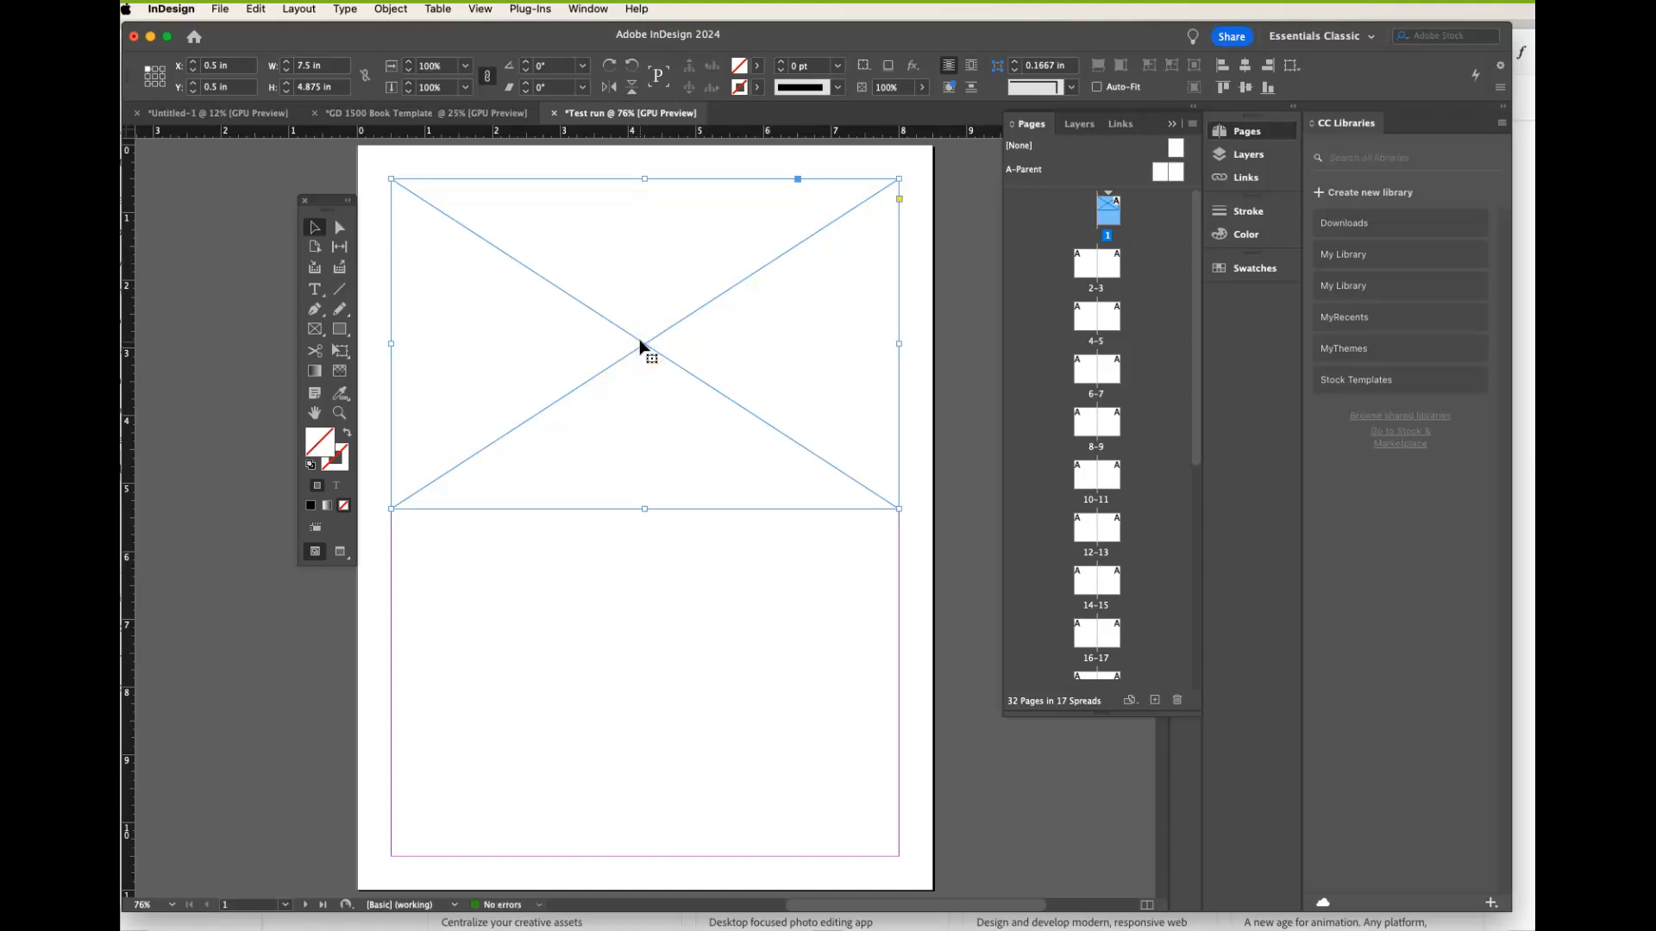
key("super+alt+shift+d")
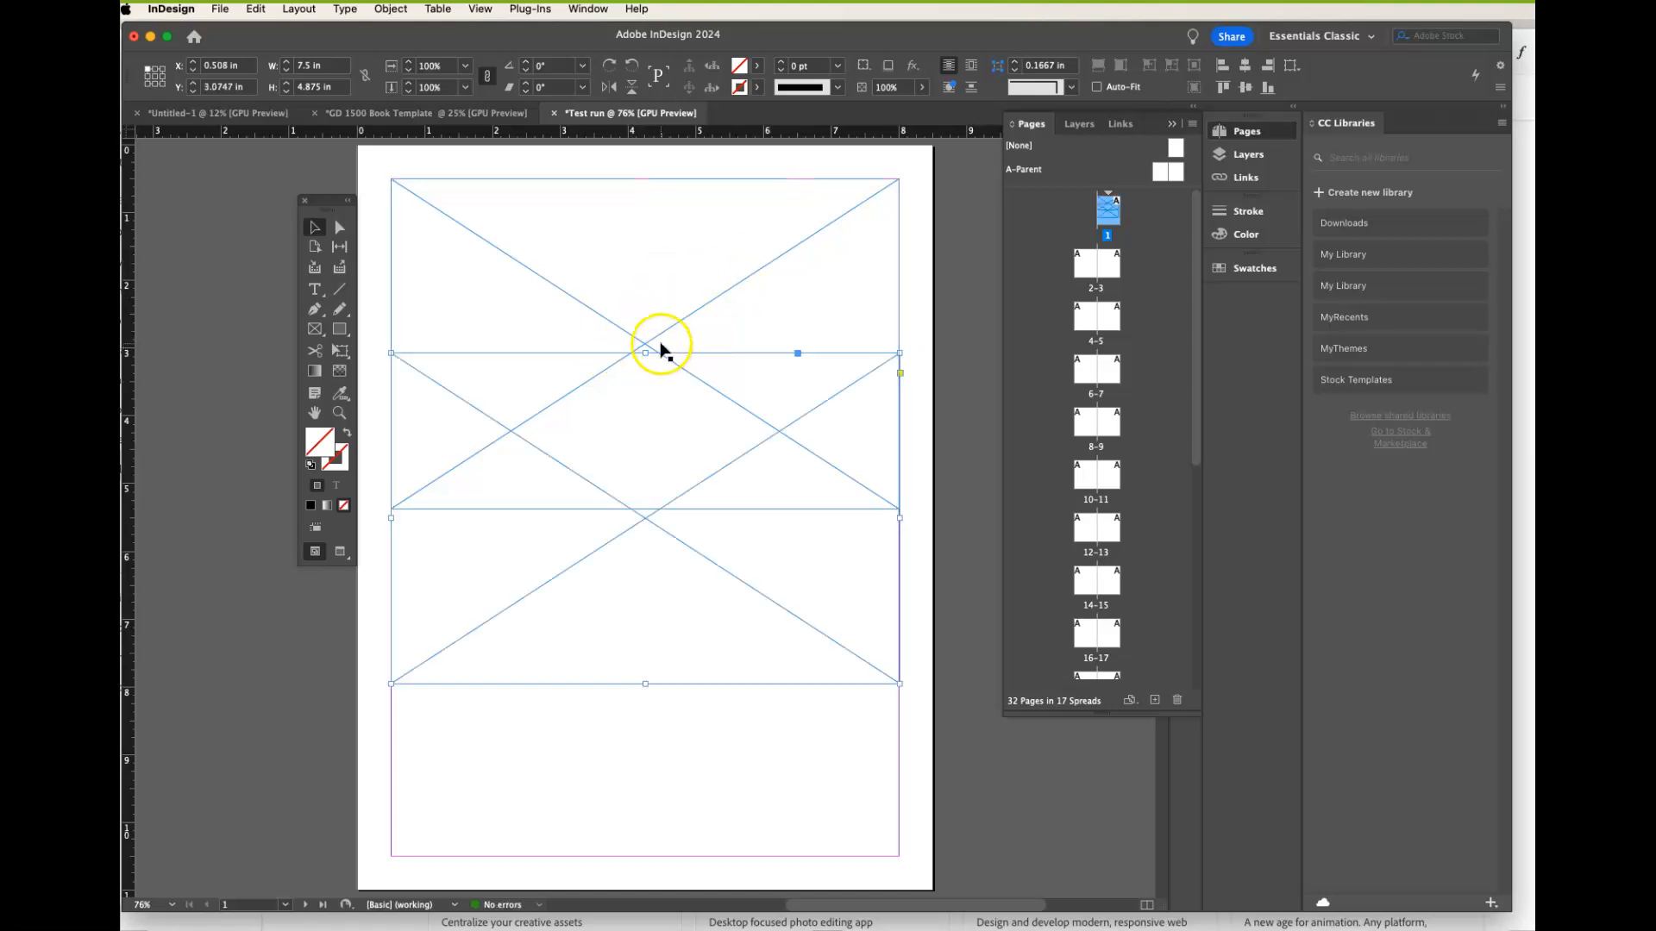
left_click_drag(675, 356, 673, 523)
left_click_drag(673, 526, 674, 523)
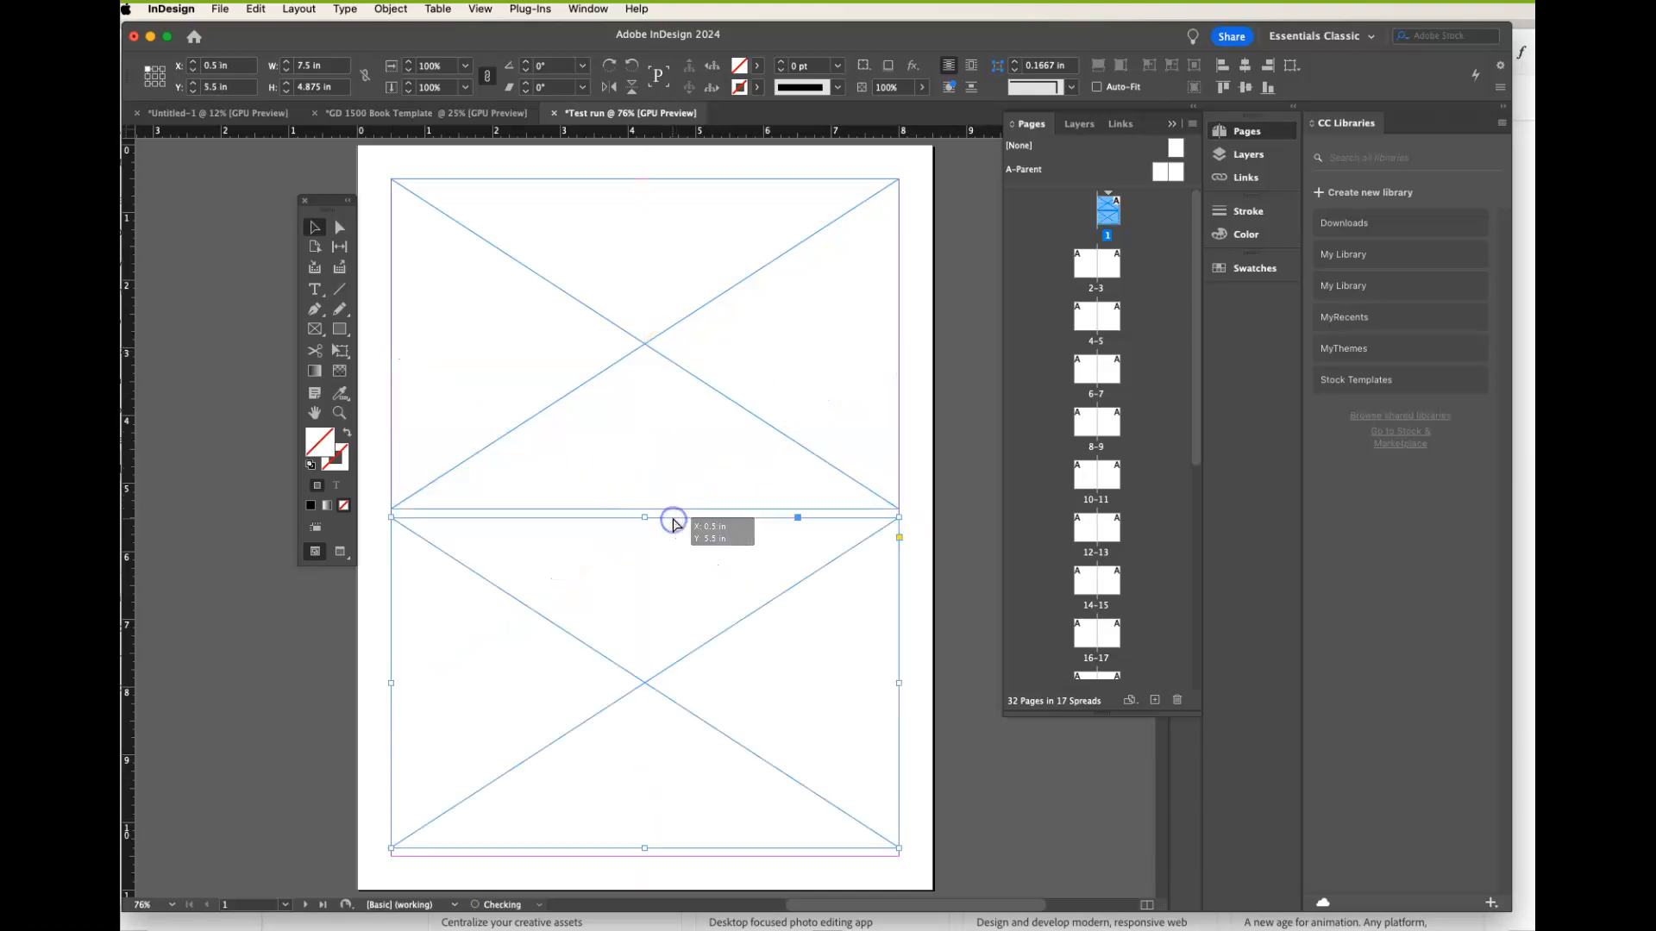
- Nudge the lower frame down to Y 5.625 in so it meets the bottom margin
key("Down")
key("Down")
key("Down")
key("Down")
key("Down")
key("Down")
key("Down")
key("Down")
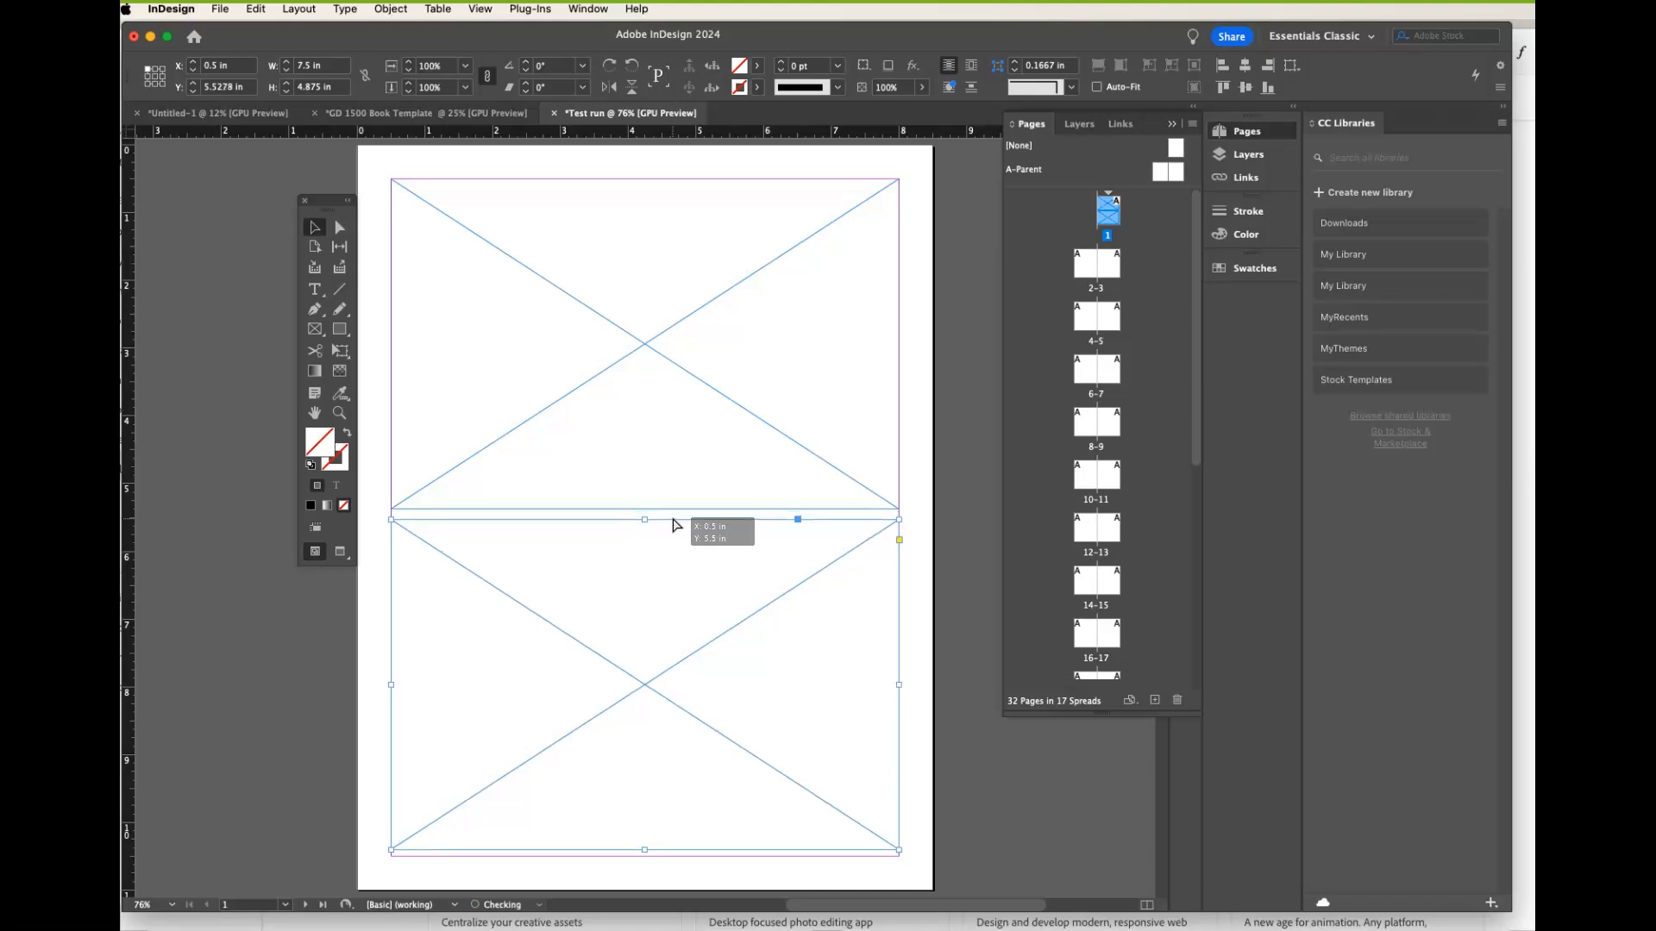
key("Down")
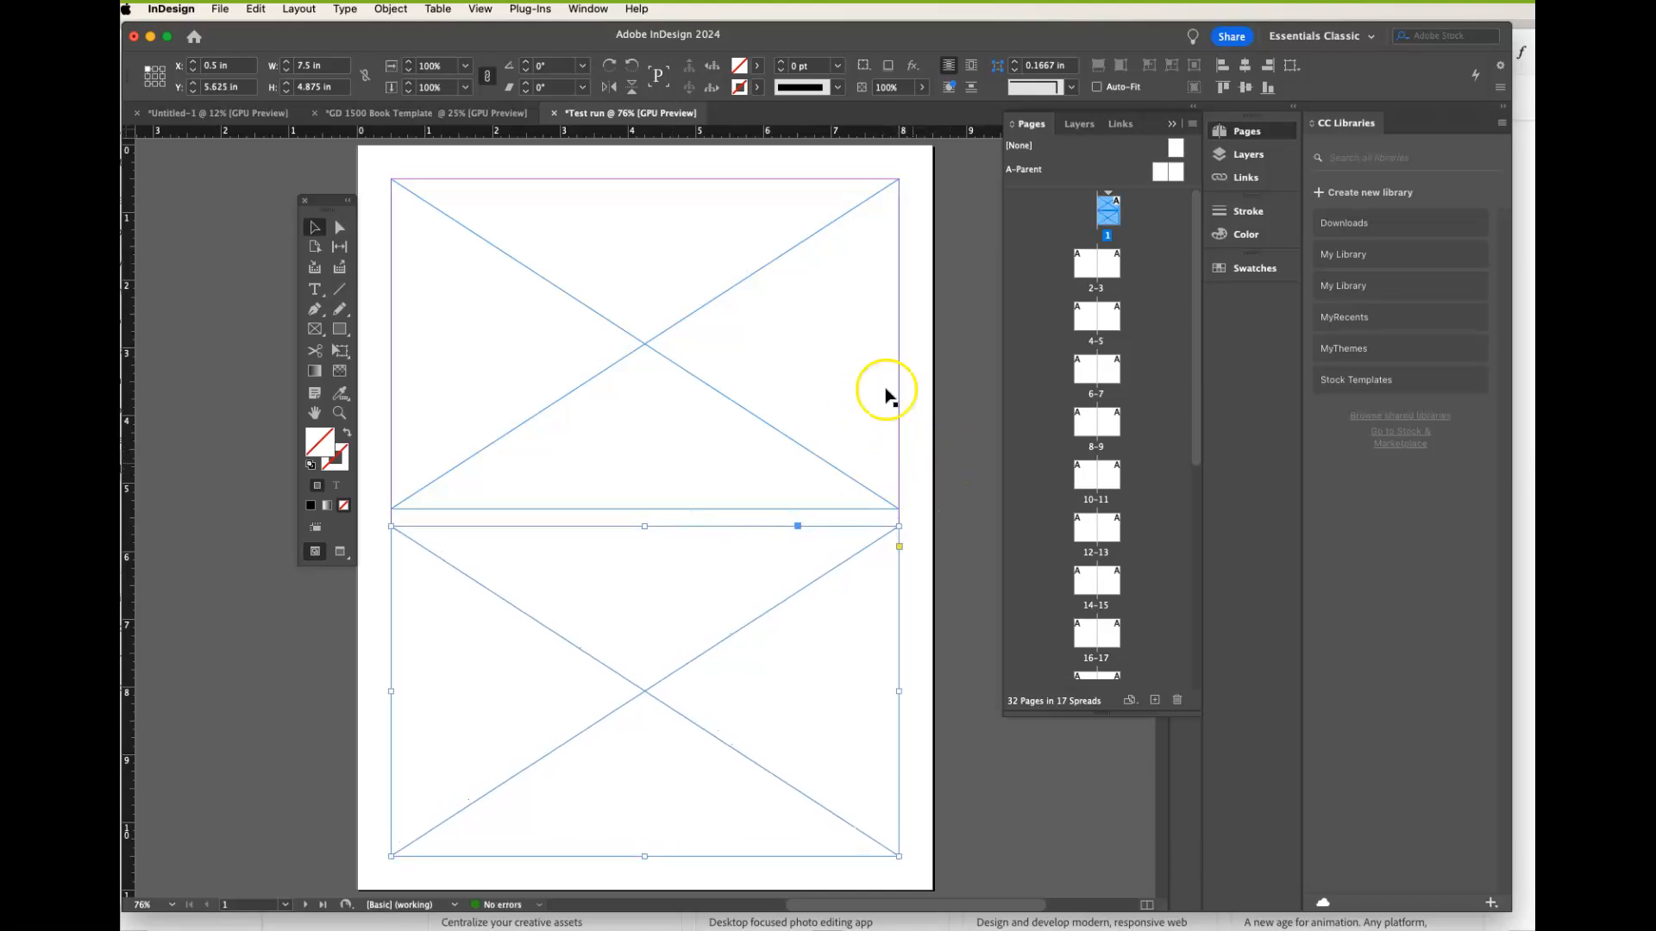
- Copy both frames from page 1 and paste them within the margins of page 9
left_click(635, 363)
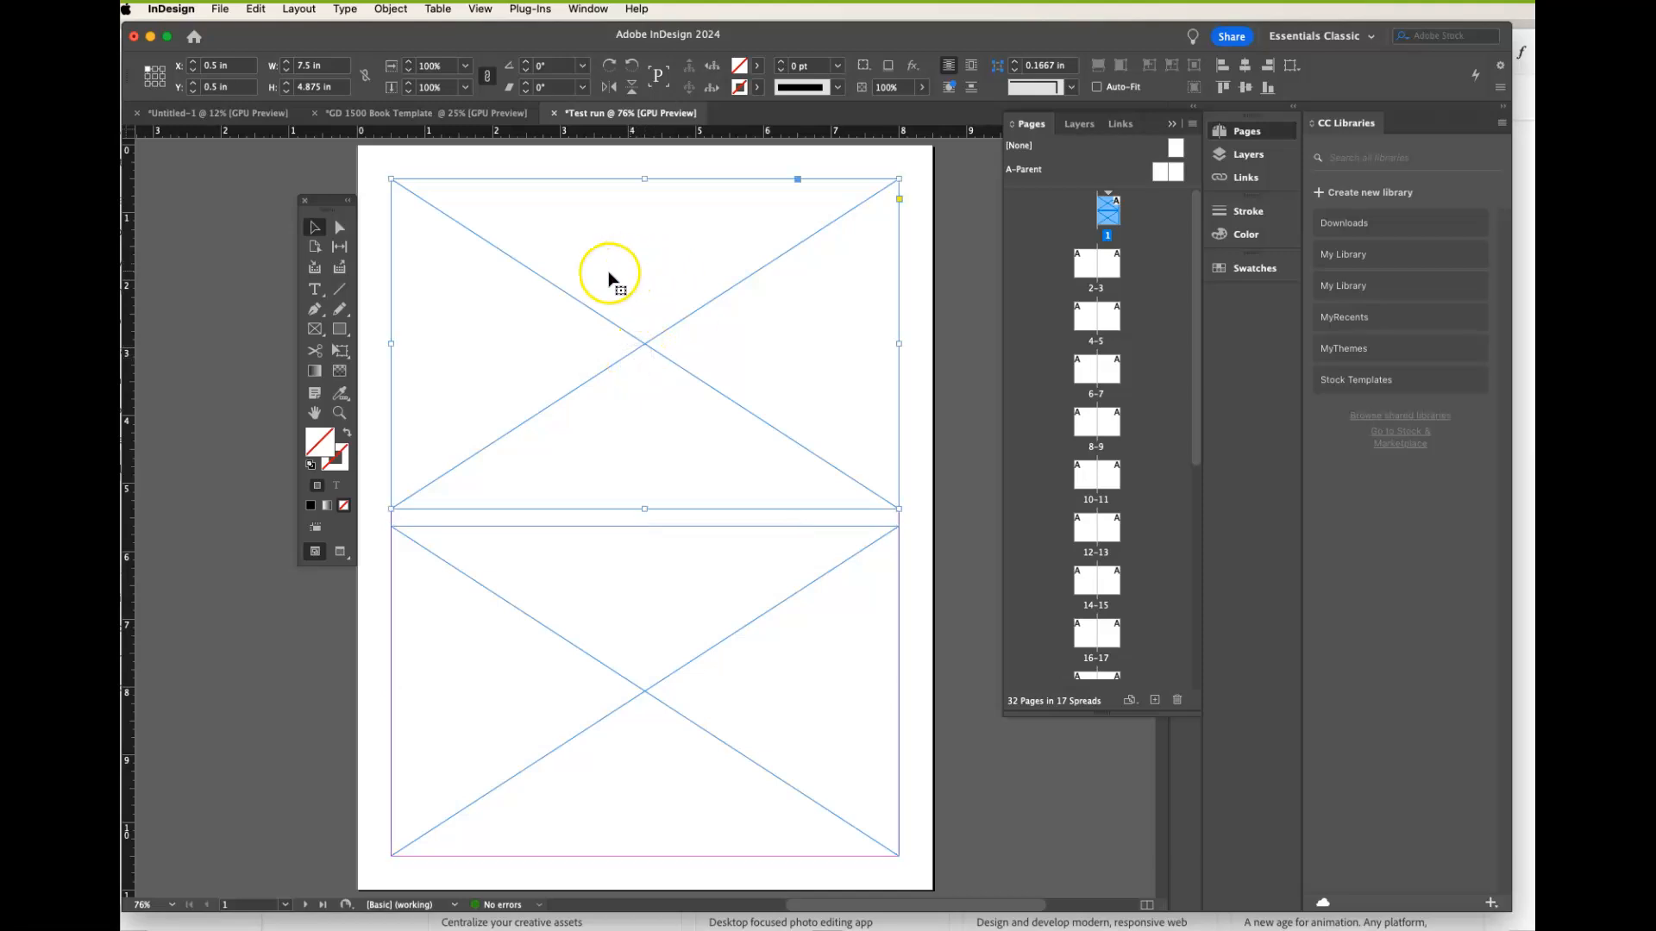
left_click_drag(385, 164, 904, 868)
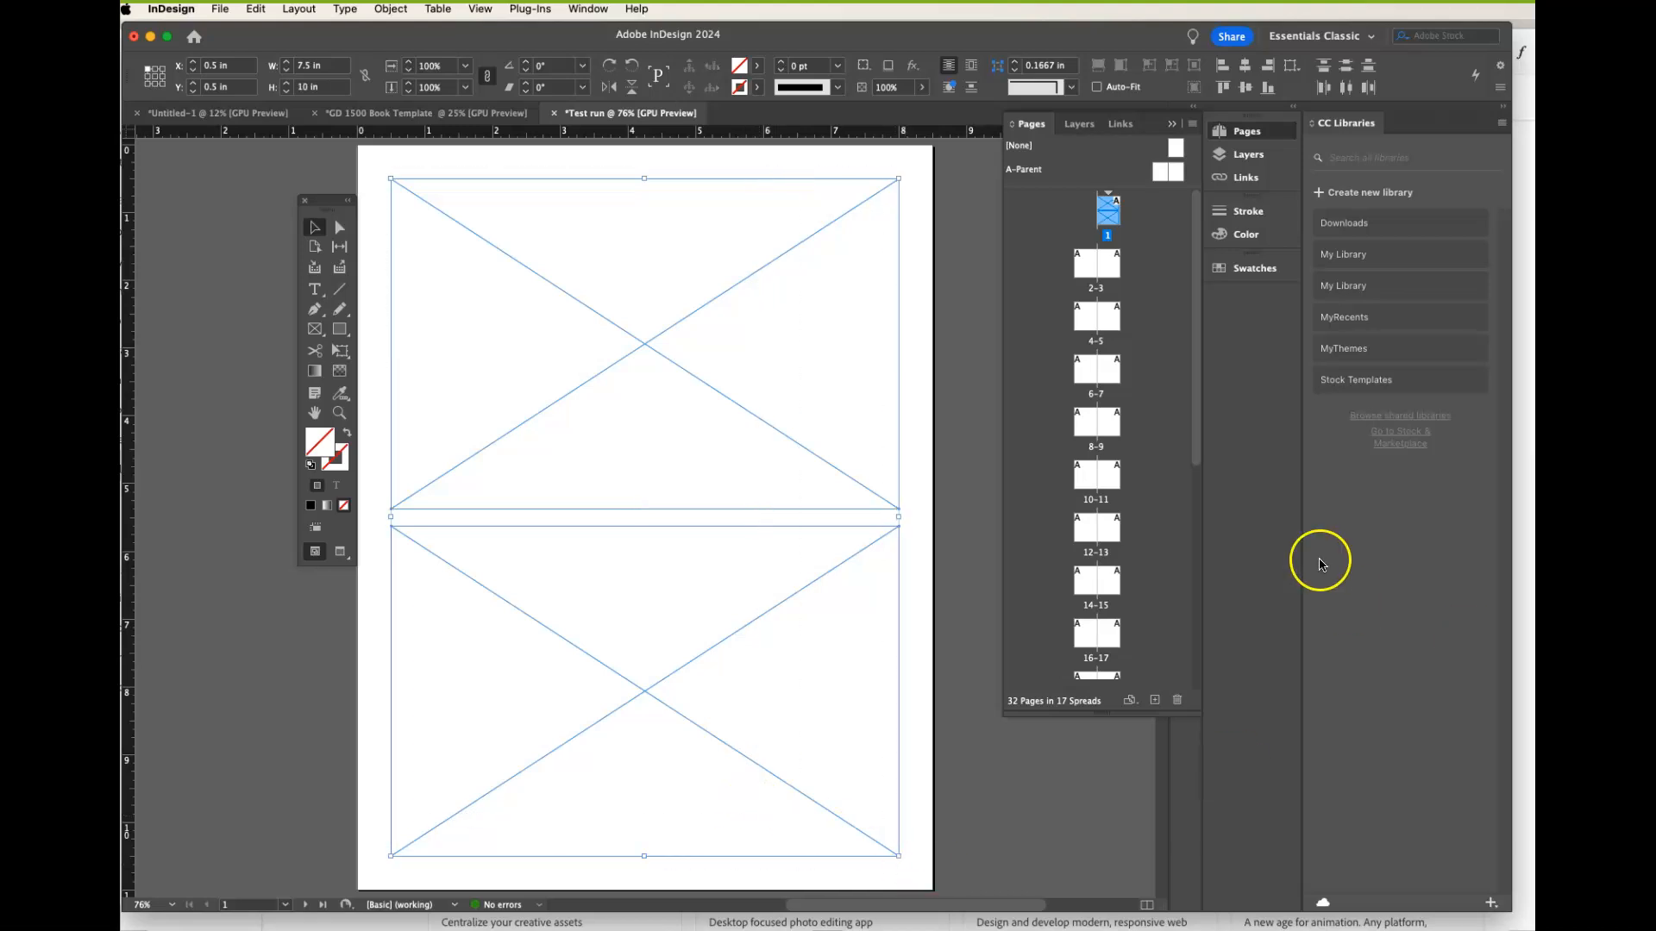
double_click(1098, 420)
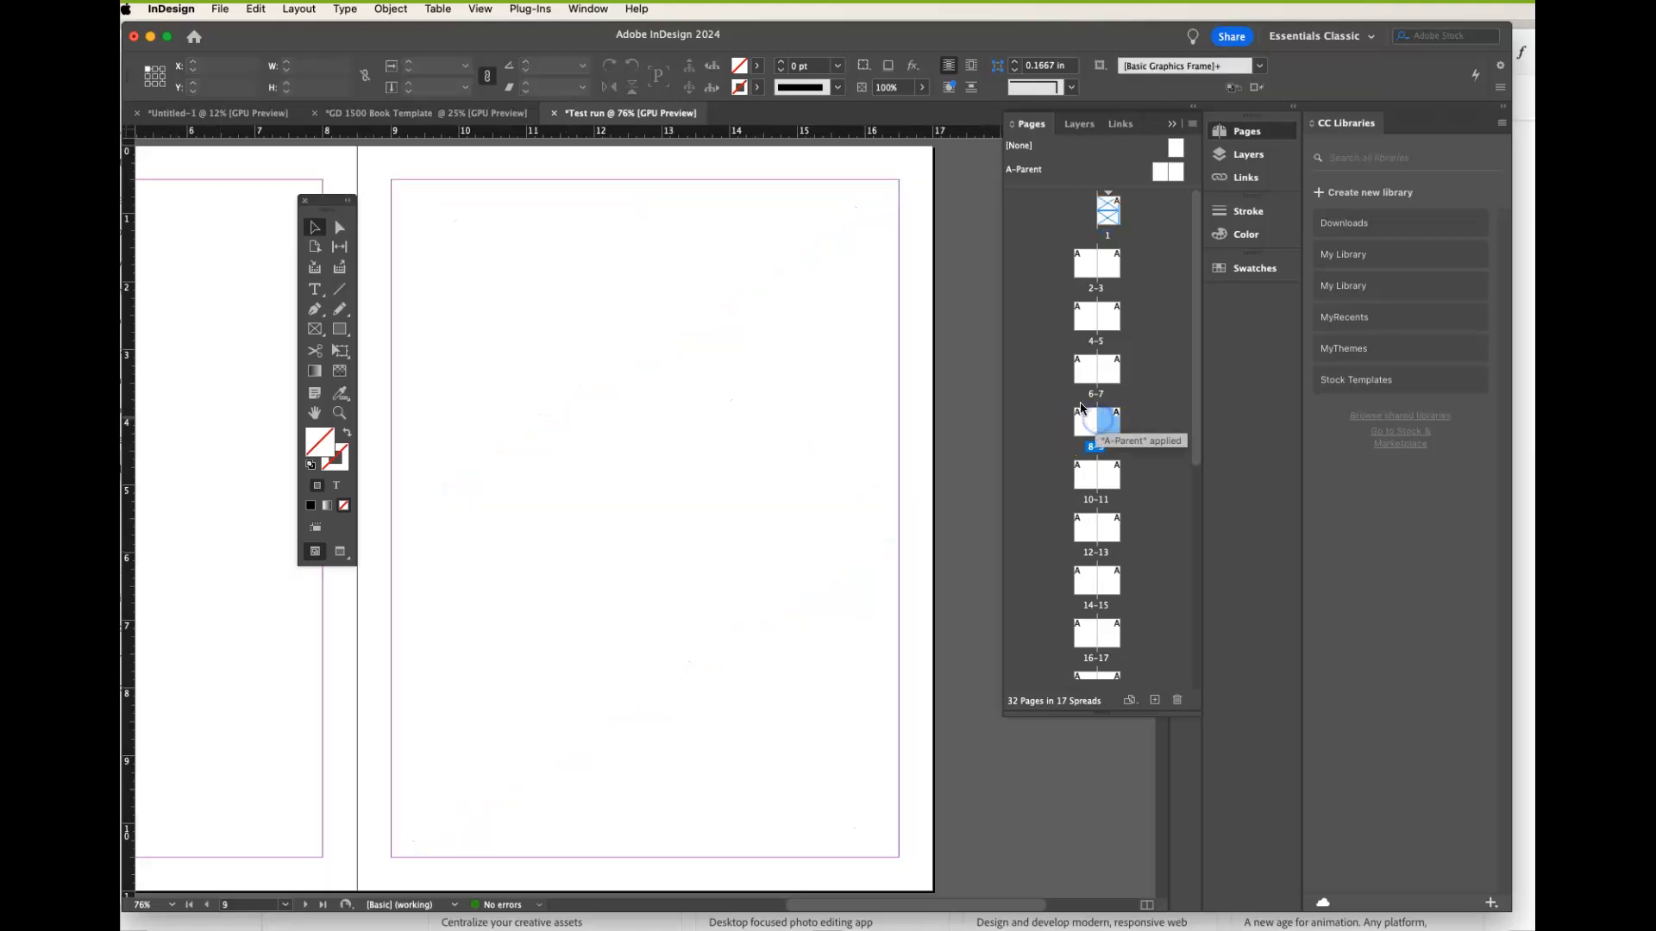
key("alt+shift+super+v")
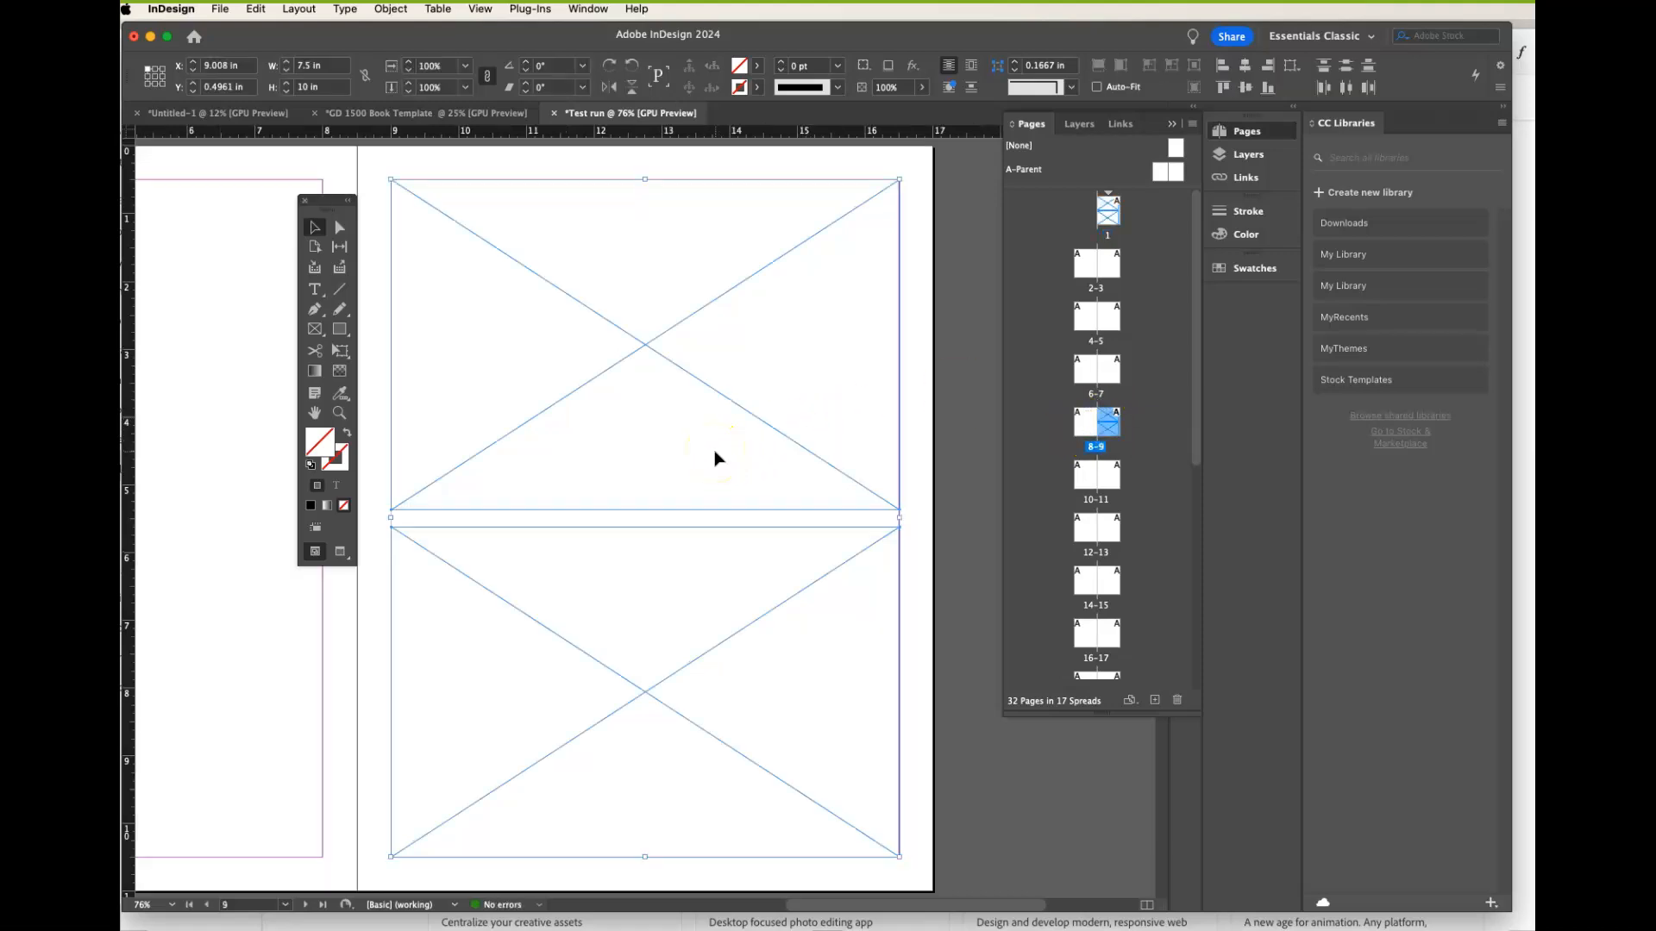
- Paste the two copied frames onto page 12 and select page 1 among the page thumbnails
double_click(1085, 531)
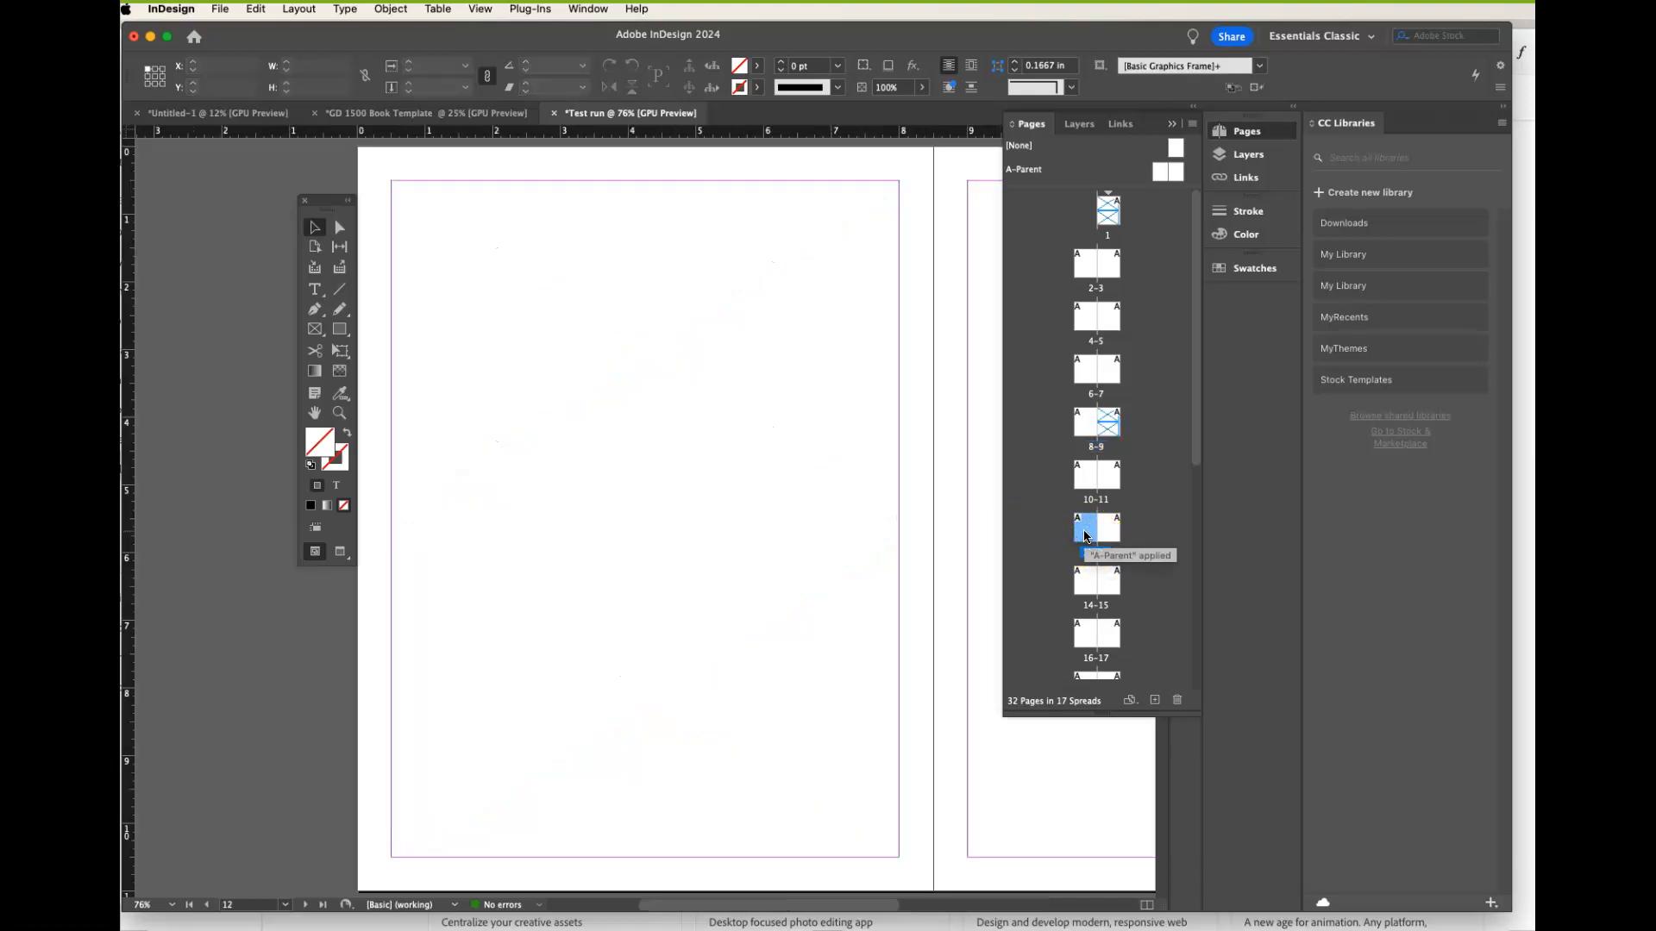
key("alt+shift+super+v")
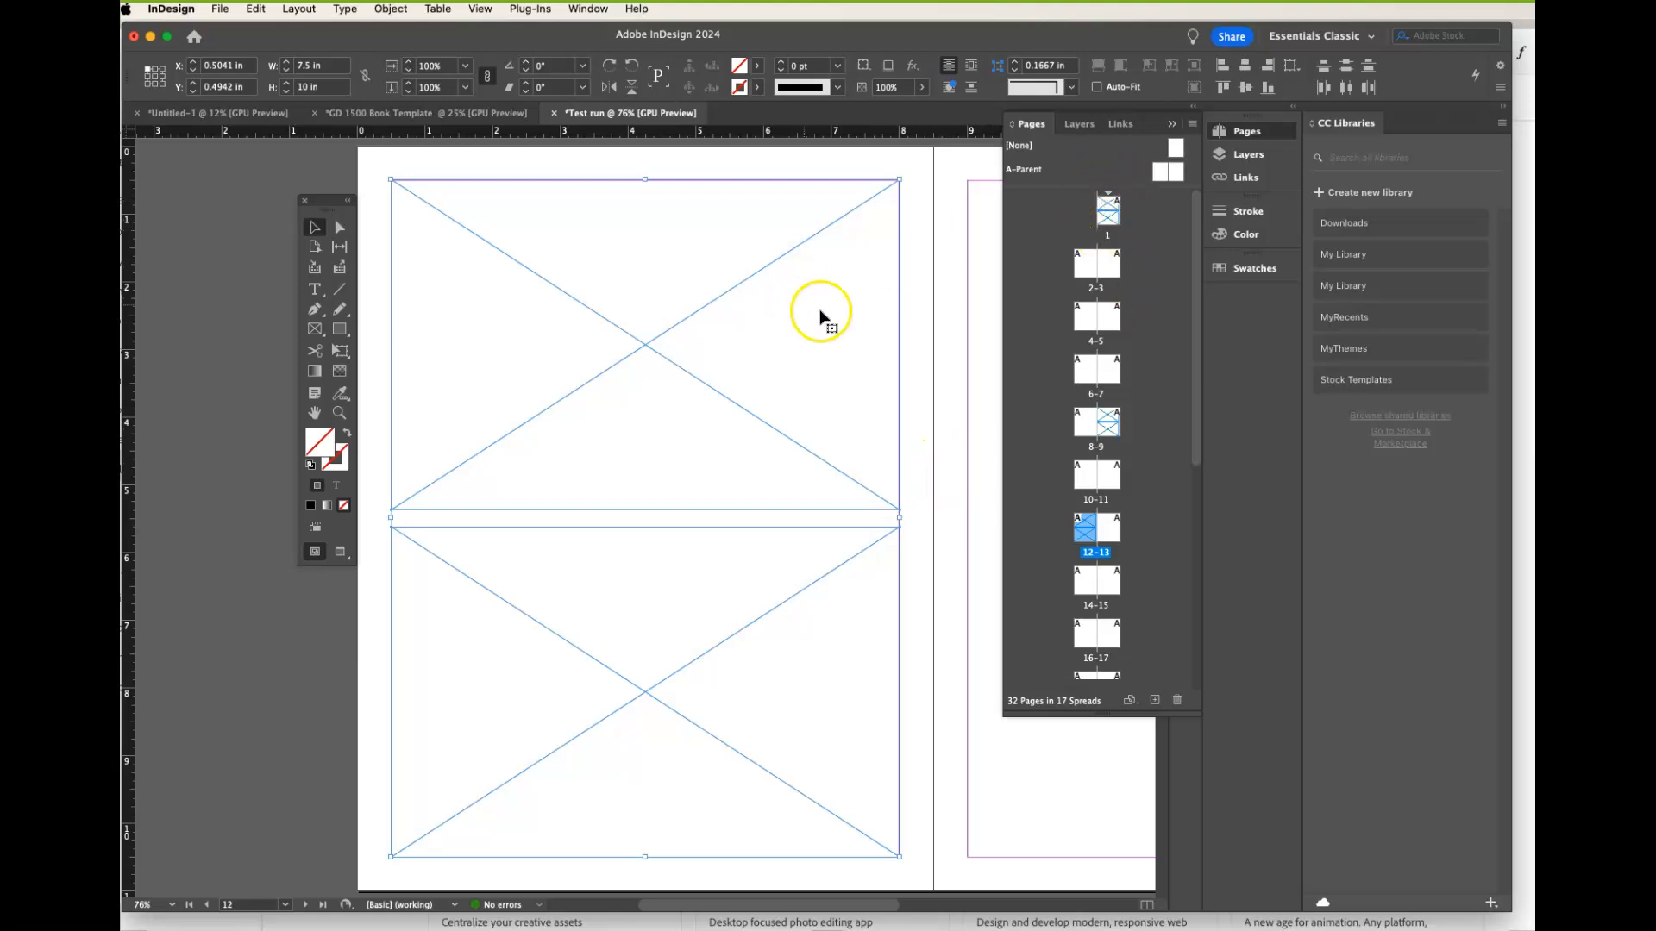
left_click(1108, 207)
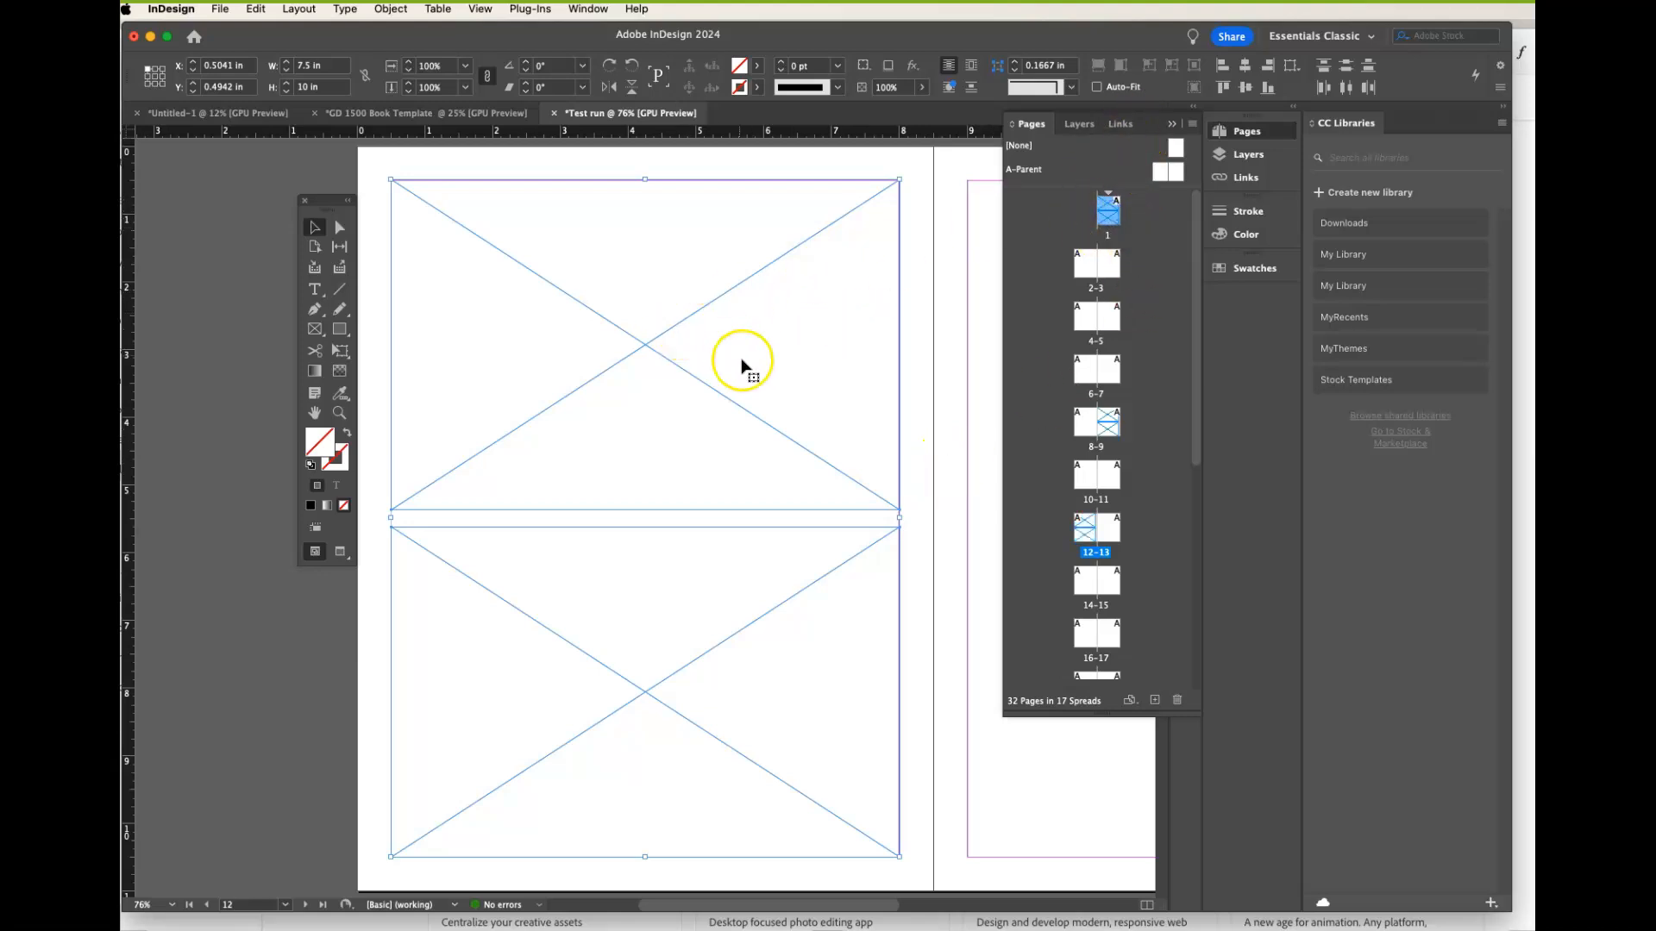
- Draw a rectangle frame of 8.5 x 11 in covering the whole right-hand page of the A-Parent spread
scroll(742, 367, "up", 10)
scroll(742, 366, "up", 15)
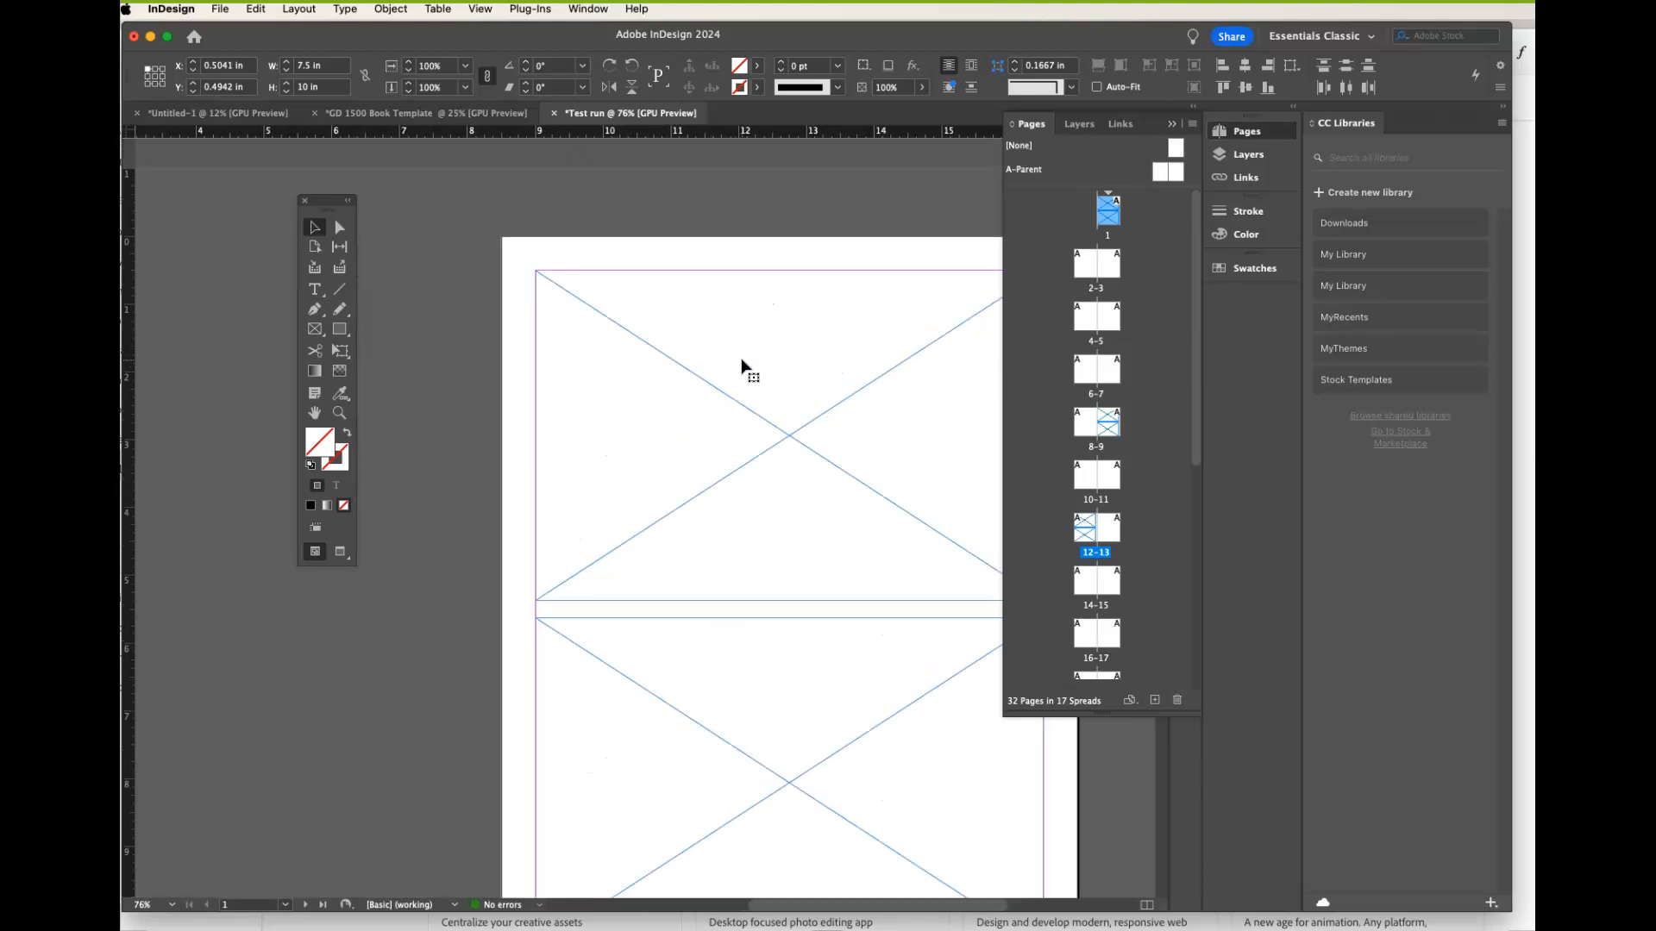
scroll(742, 366, "up", 5)
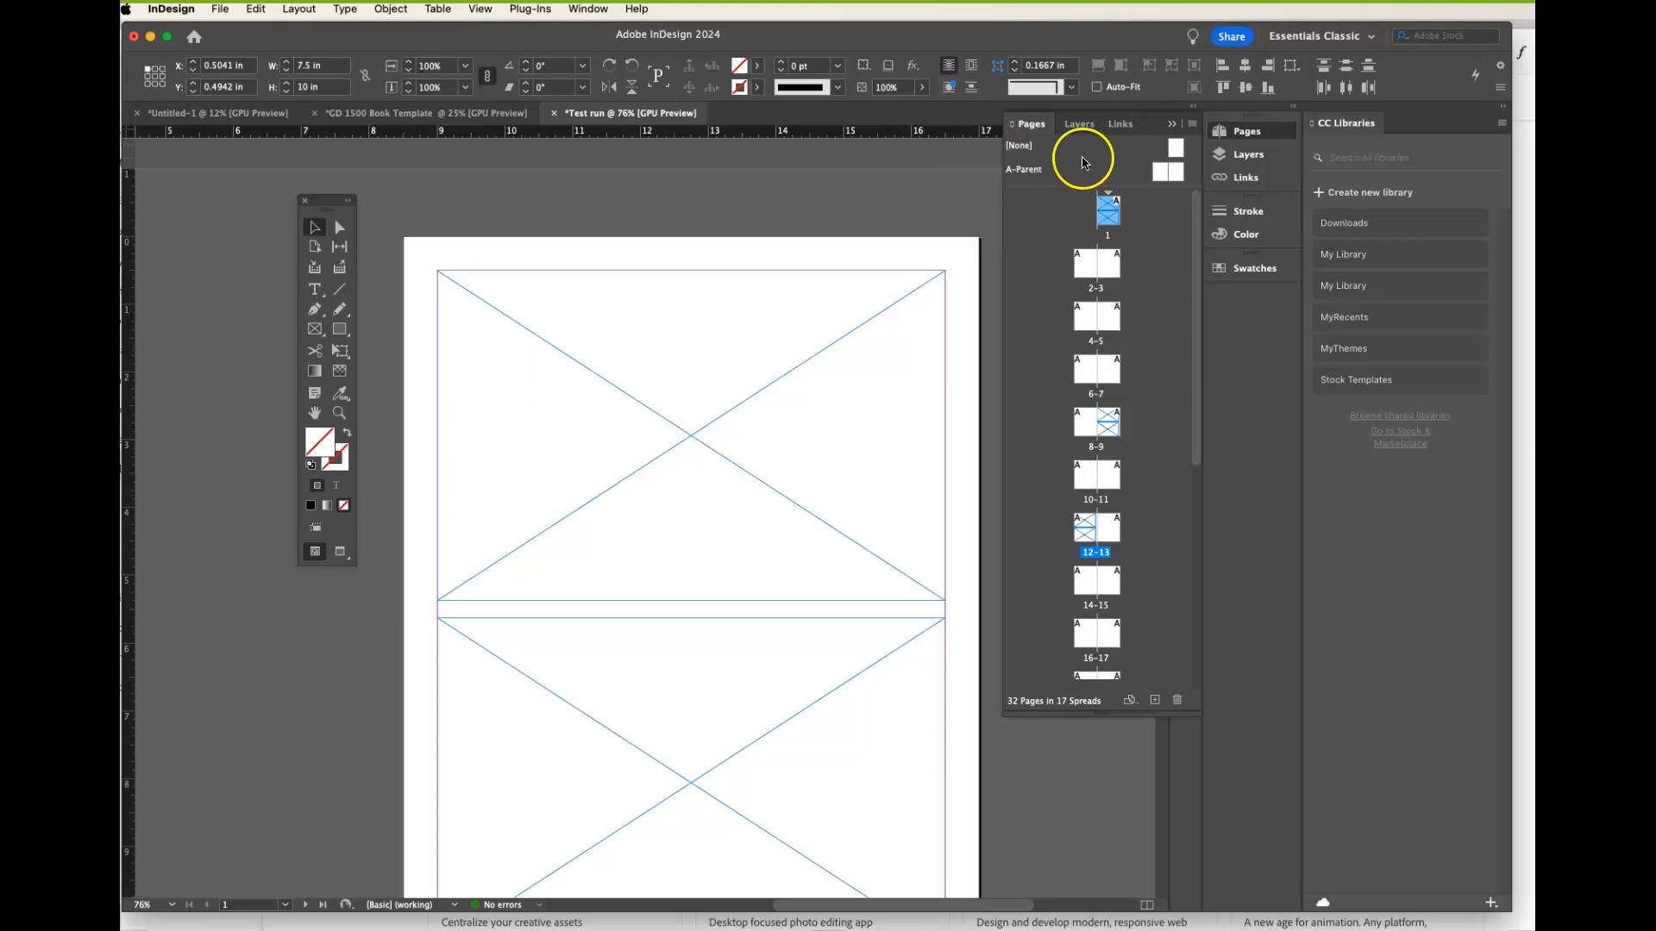
double_click(1173, 172)
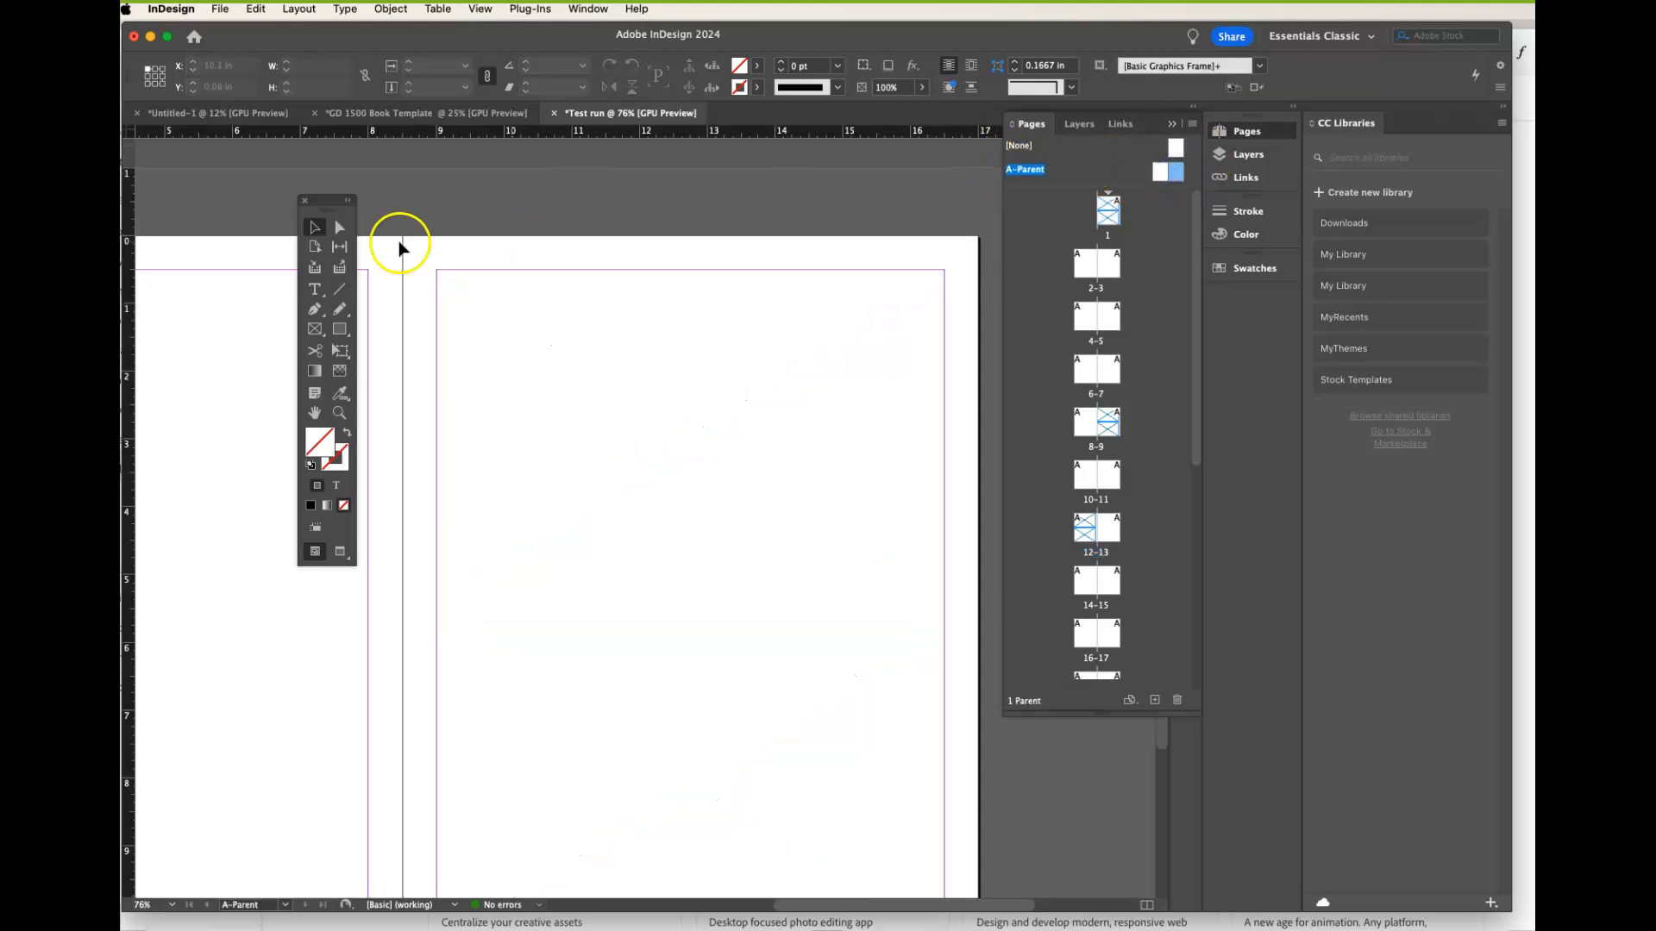
left_click(315, 328)
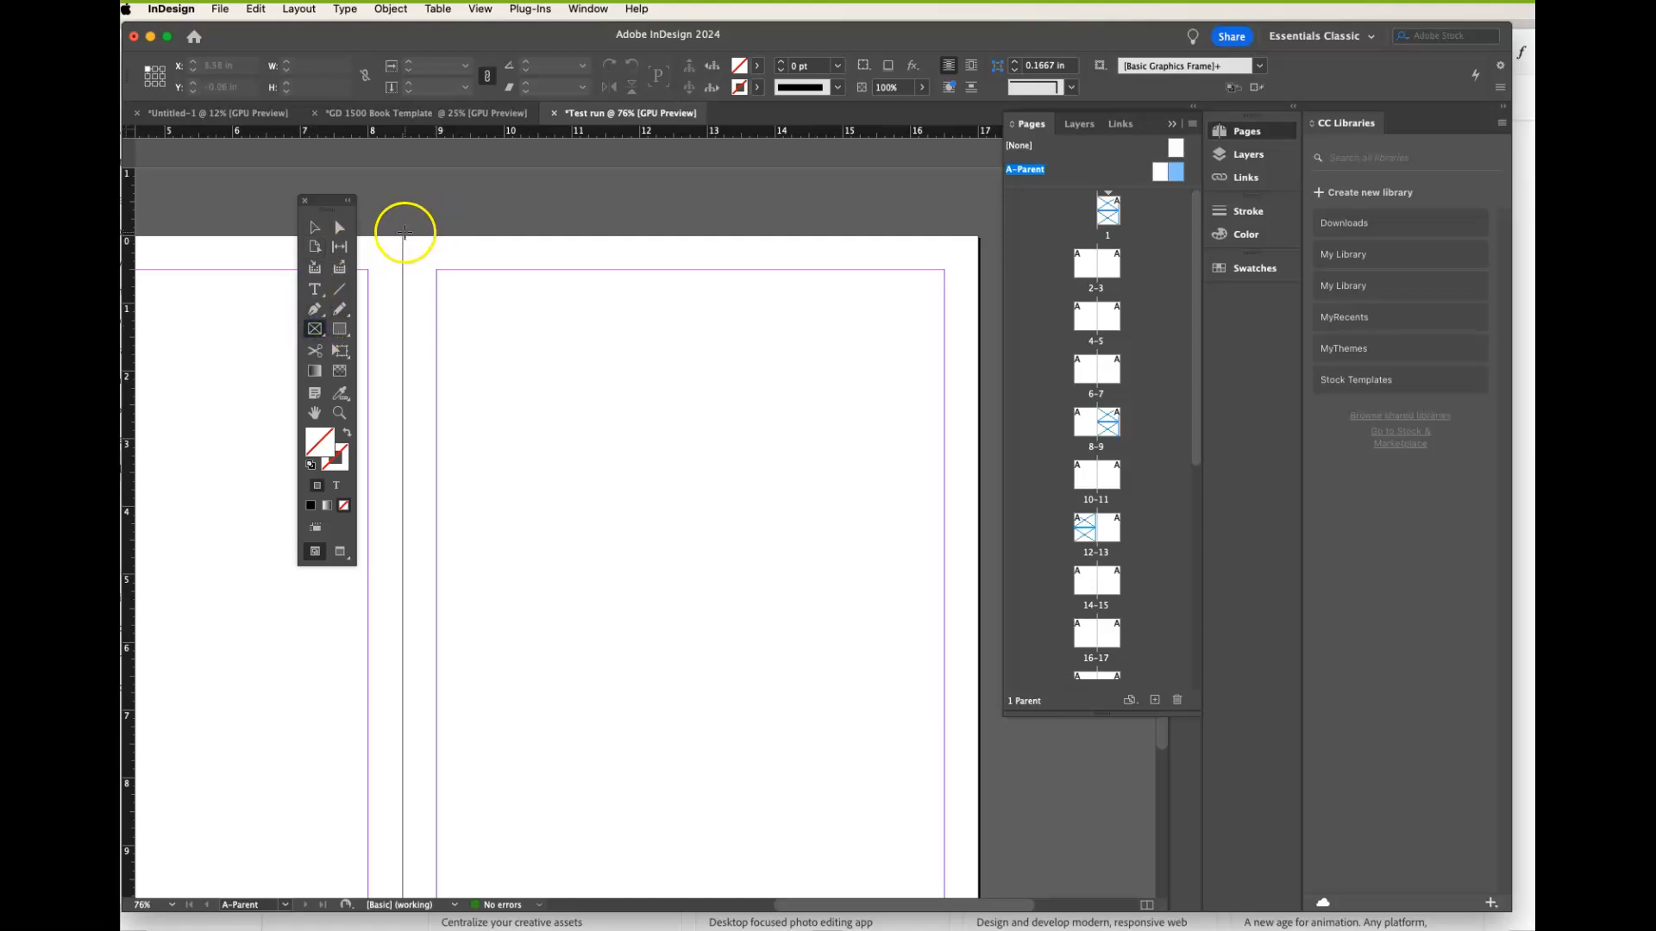
left_click_drag(402, 233, 977, 803)
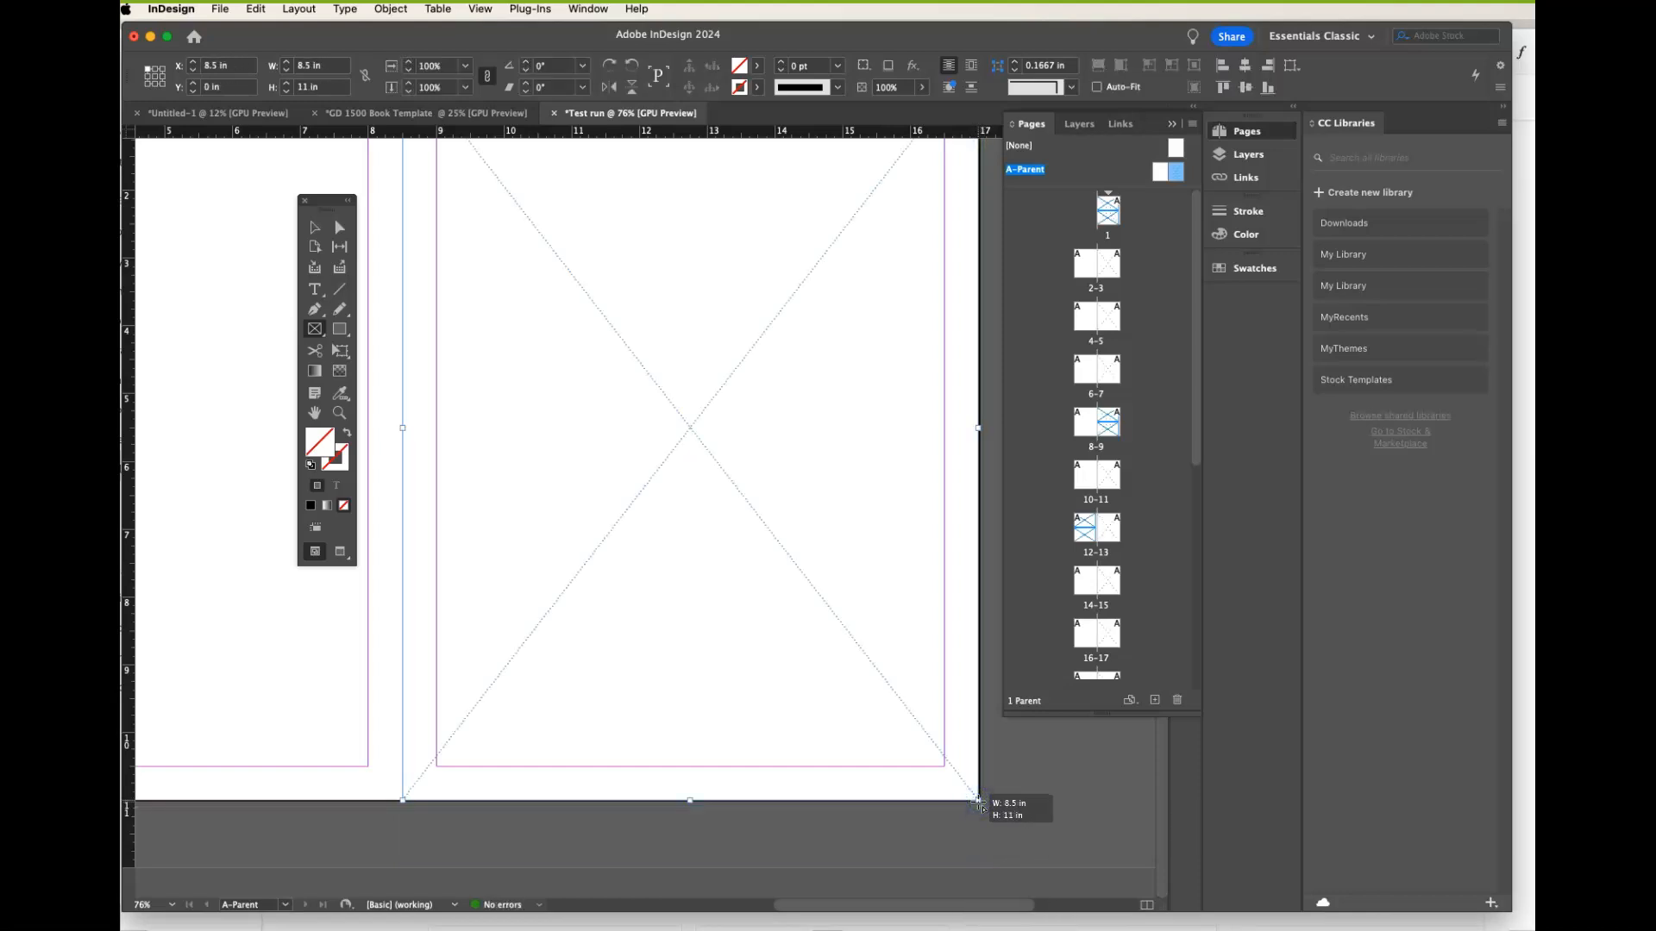
- Fill the right-hand A-Parent frame with light blue, hex b9dbf5, using hue 206° in the HSB colour space
double_click(323, 440)
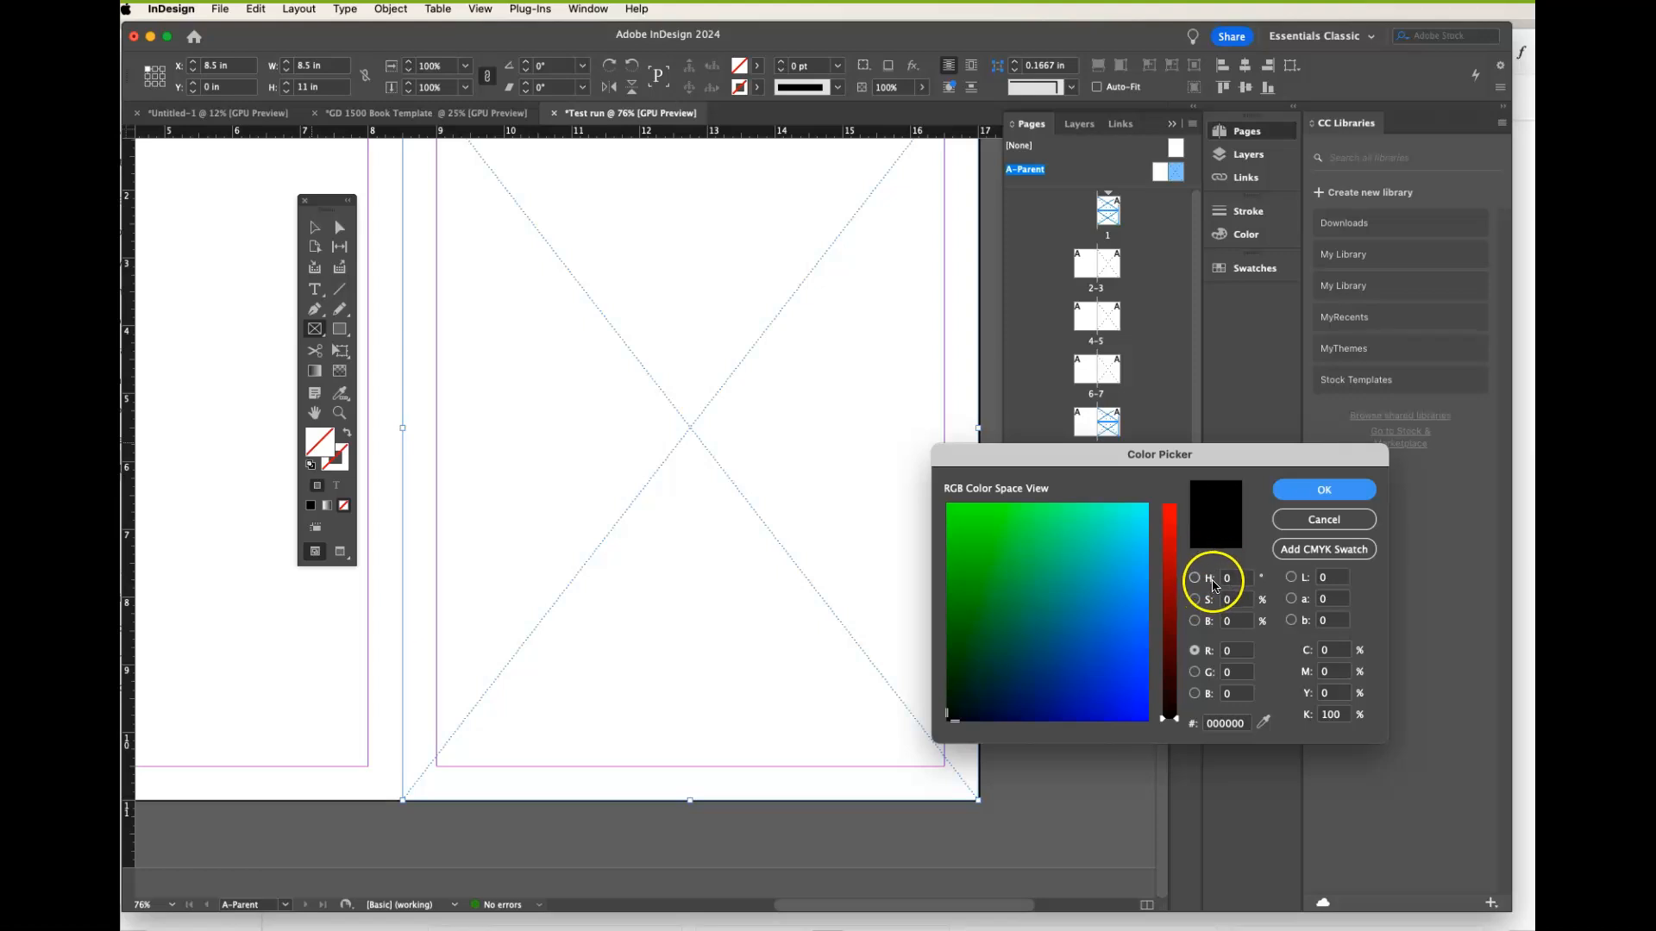
left_click(1196, 579)
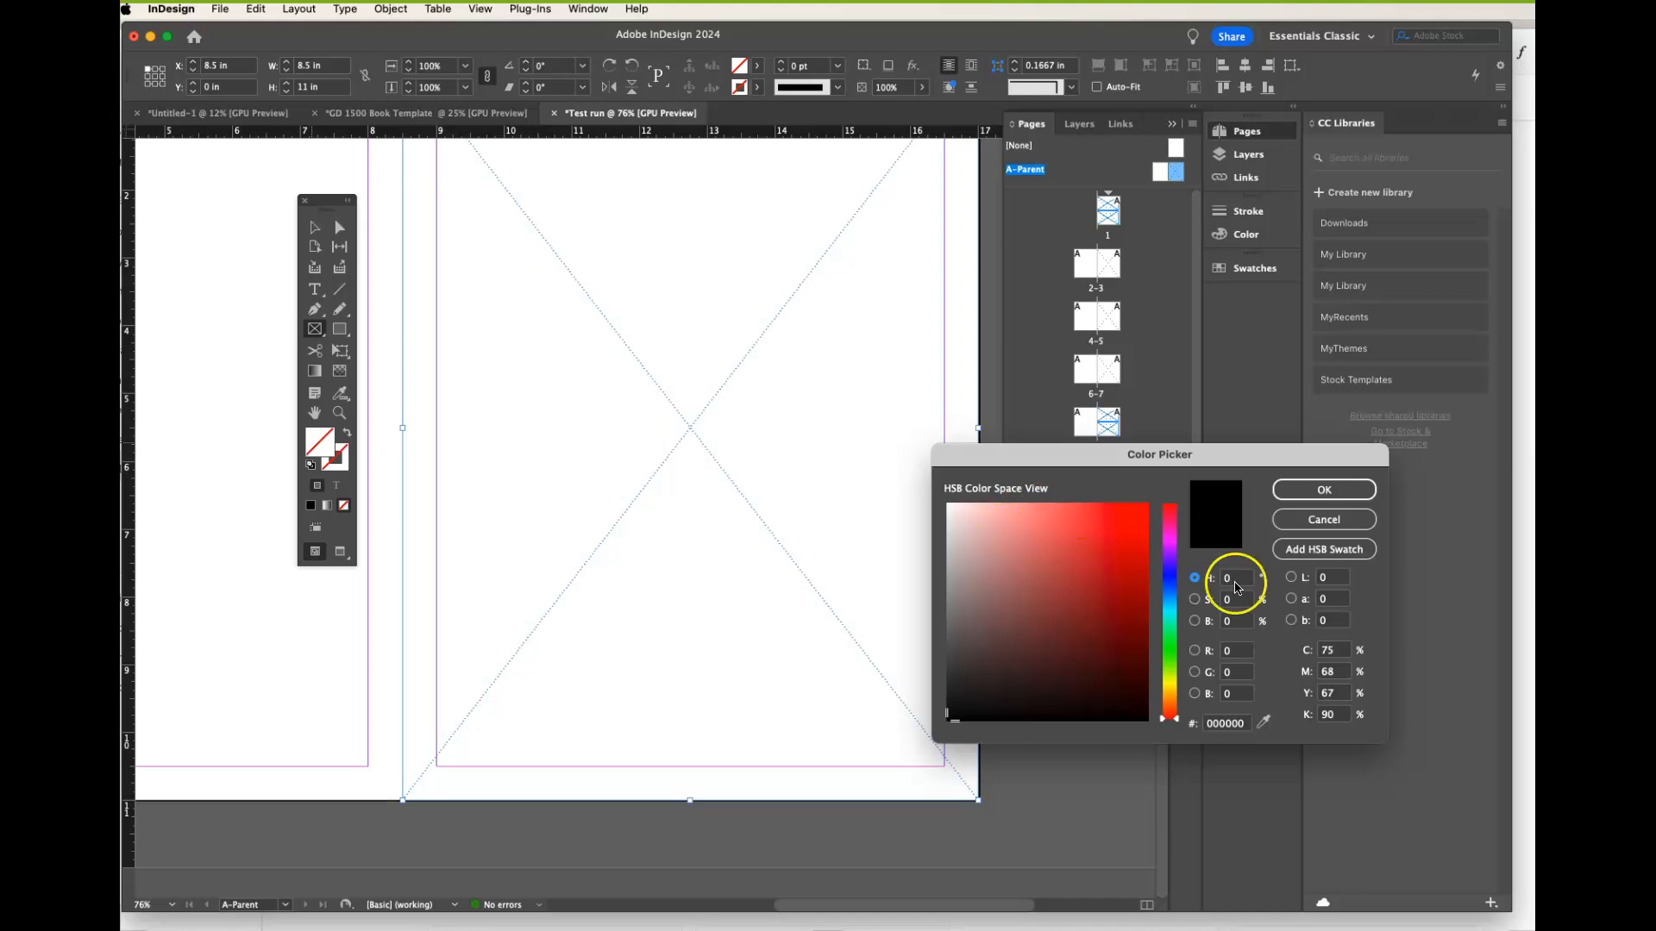
left_click_drag(1180, 724, 1182, 598)
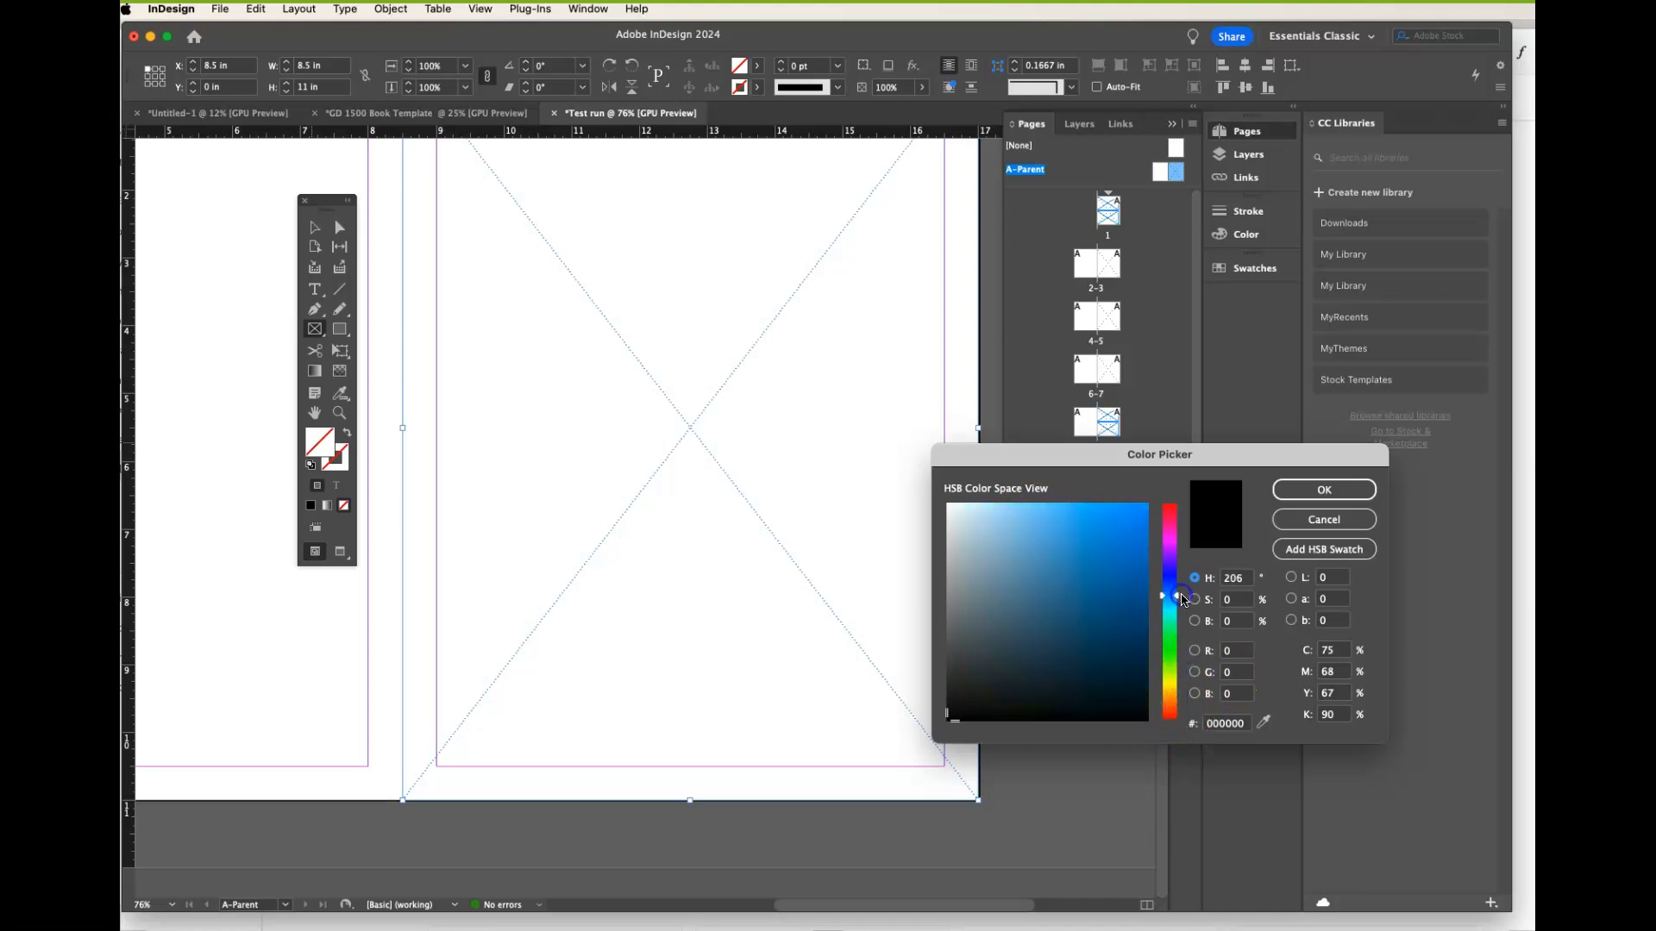
left_click(996, 512)
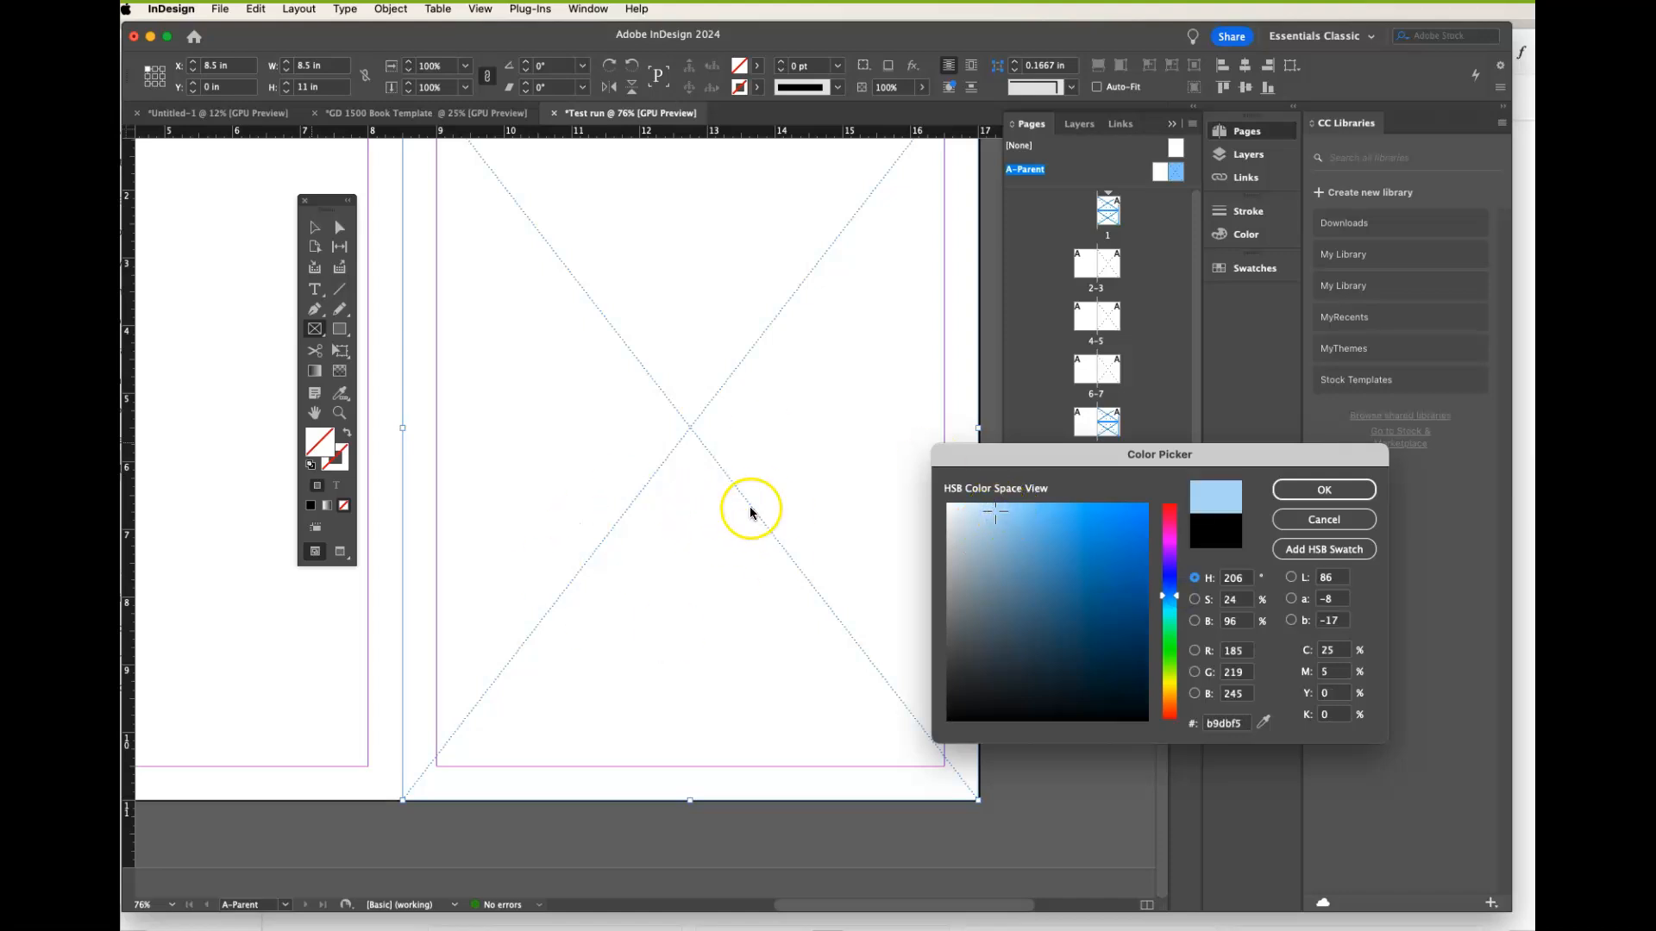
left_click(1311, 487)
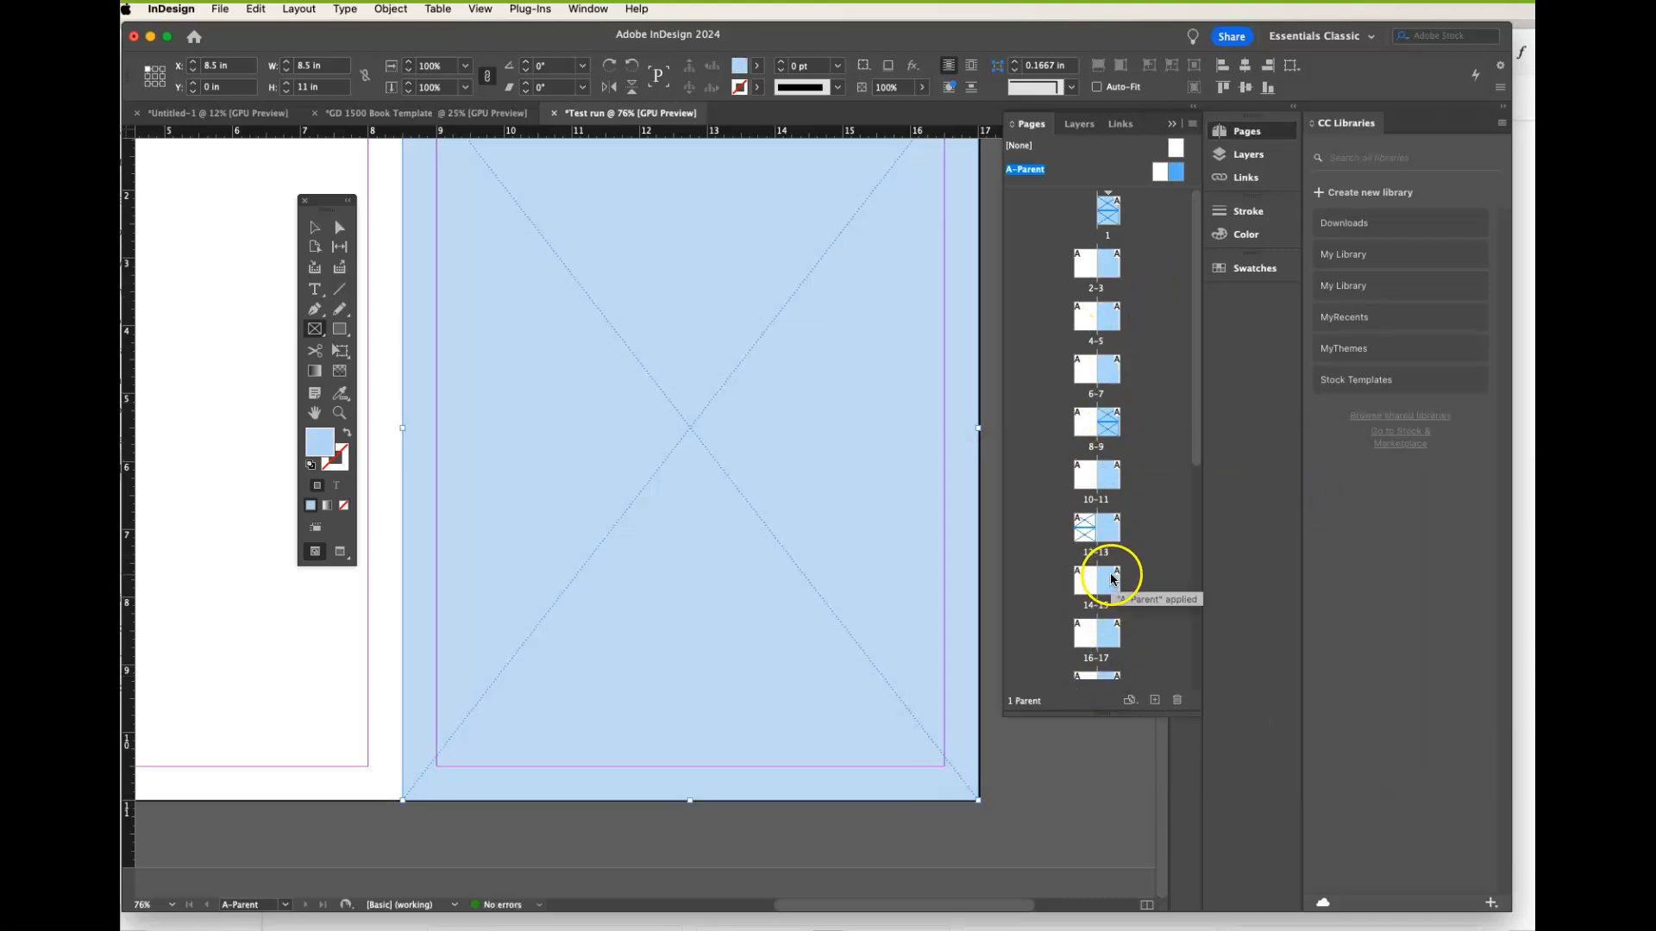
- Cover the left-hand A-Parent page with an 8.5 x 11 in rectangle frame and fill it with light purple, hex cbbaf5
double_click(1163, 167)
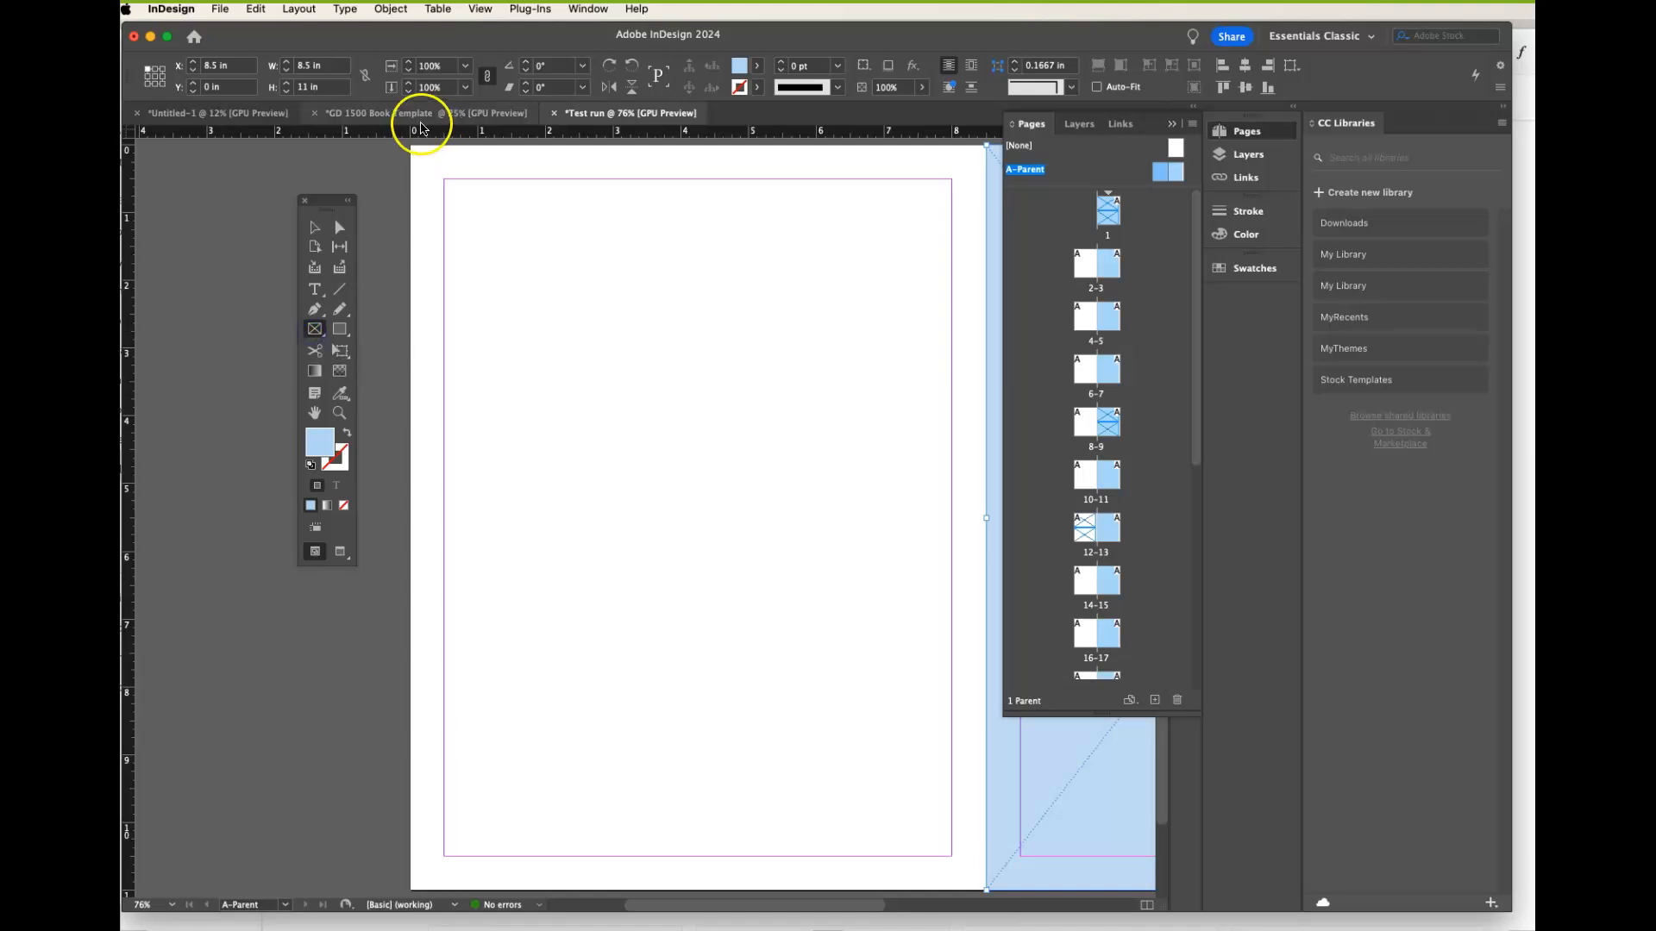
left_click_drag(408, 143, 986, 894)
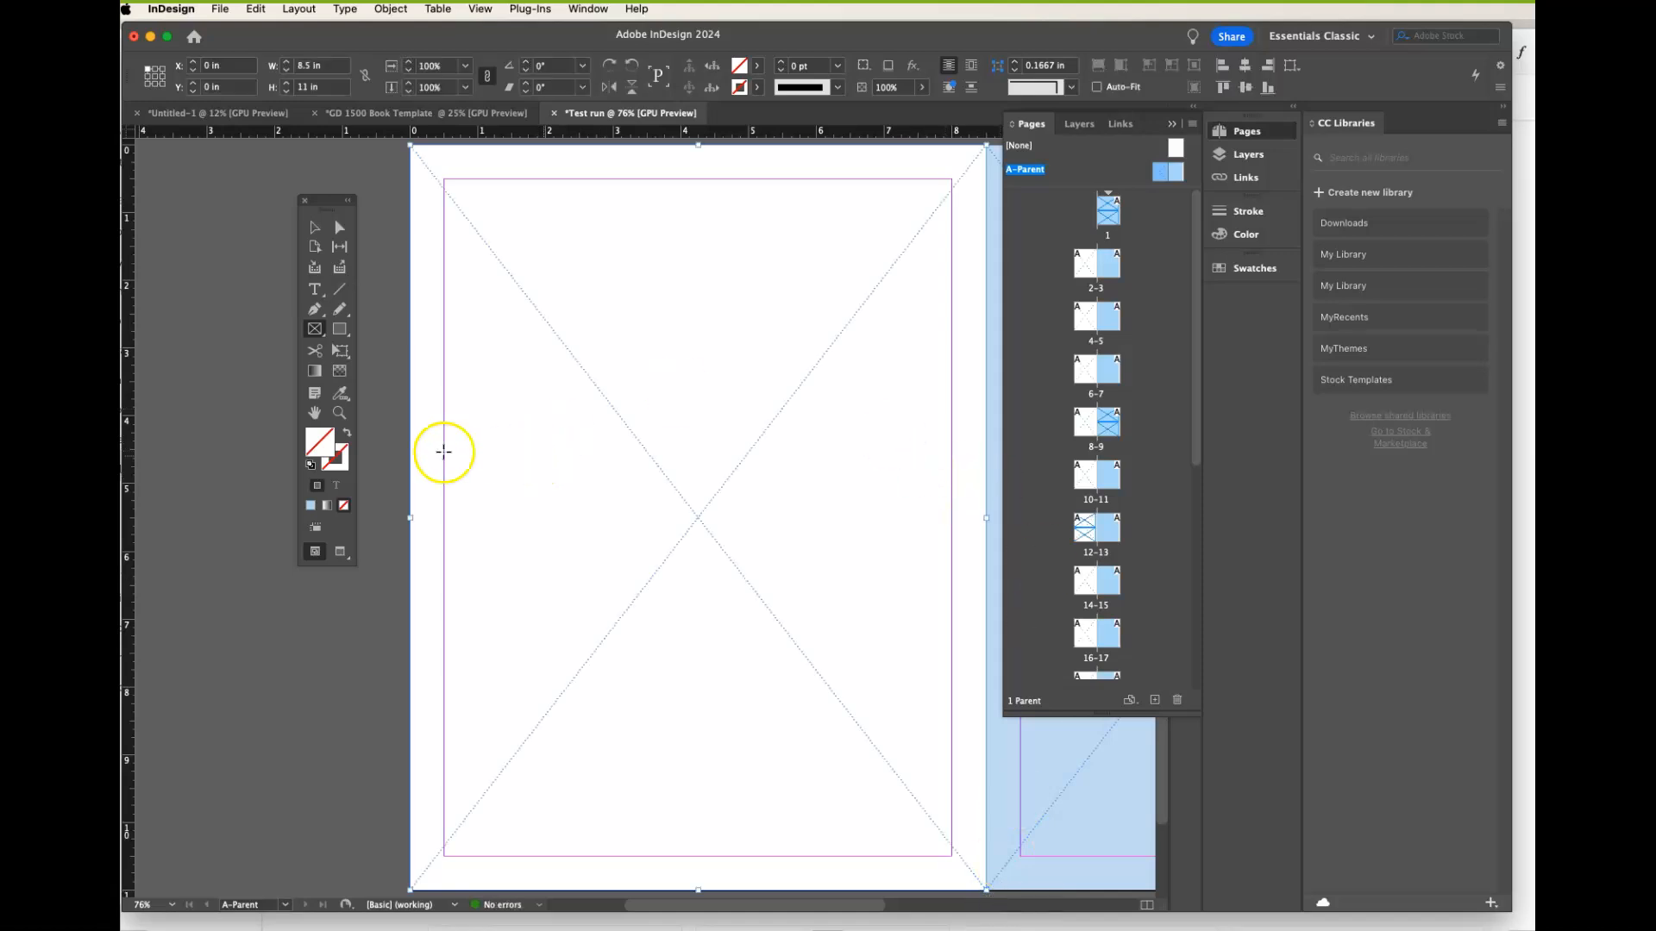
double_click(320, 443)
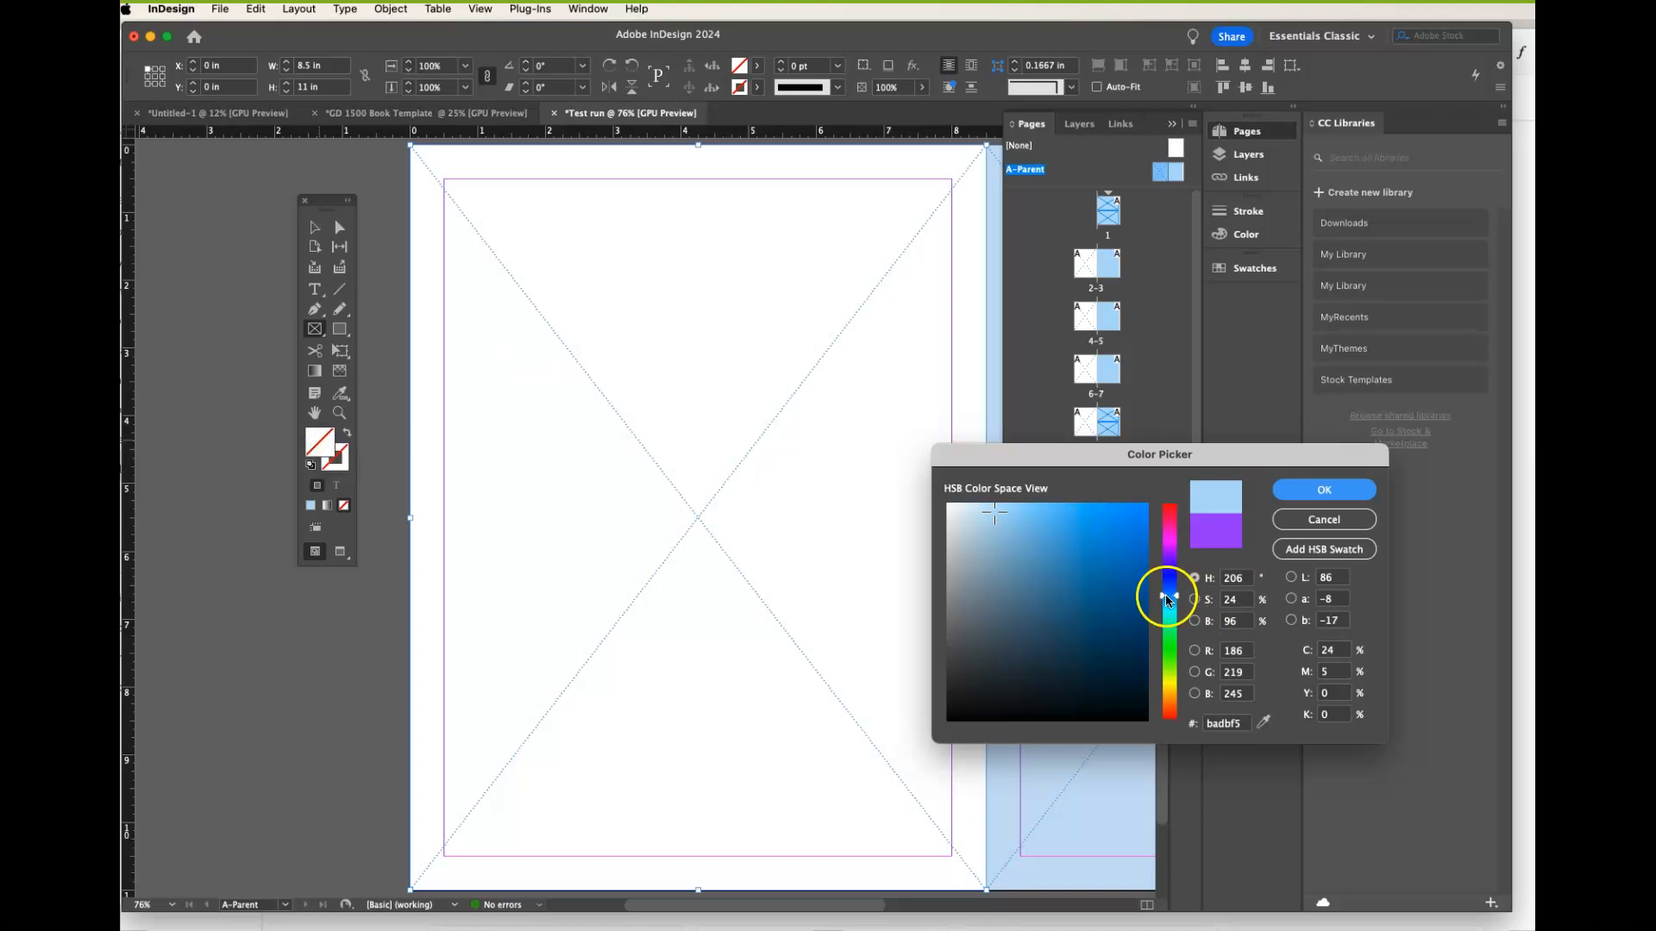
left_click_drag(1178, 597, 1175, 576)
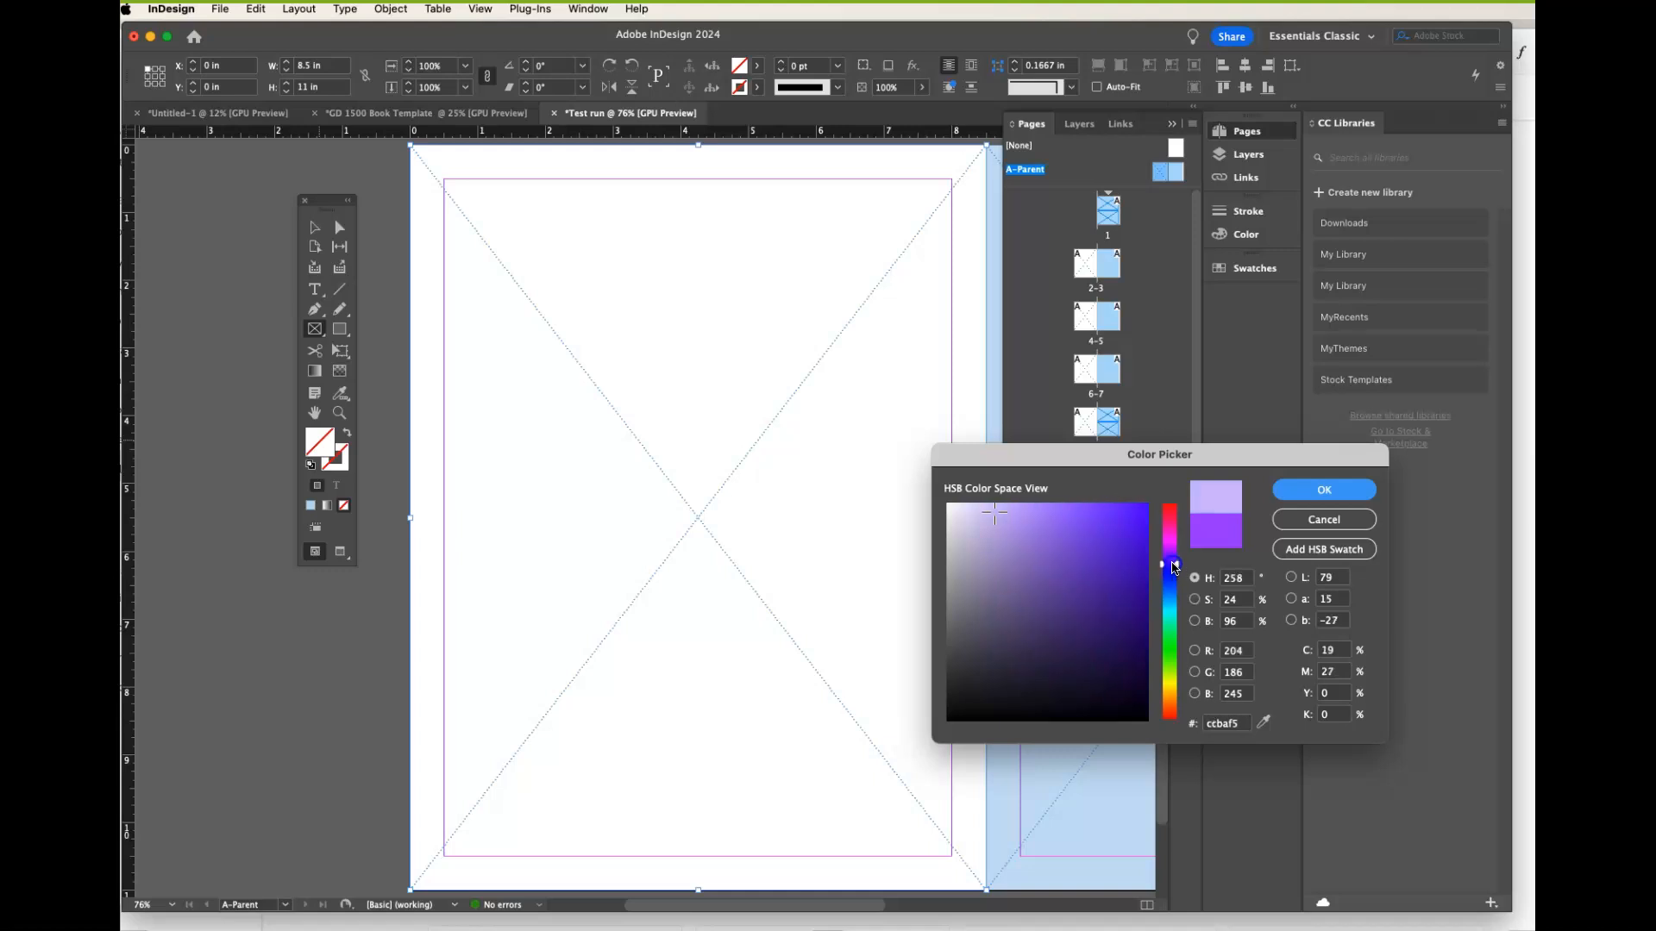
left_click_drag(1175, 566, 1179, 610)
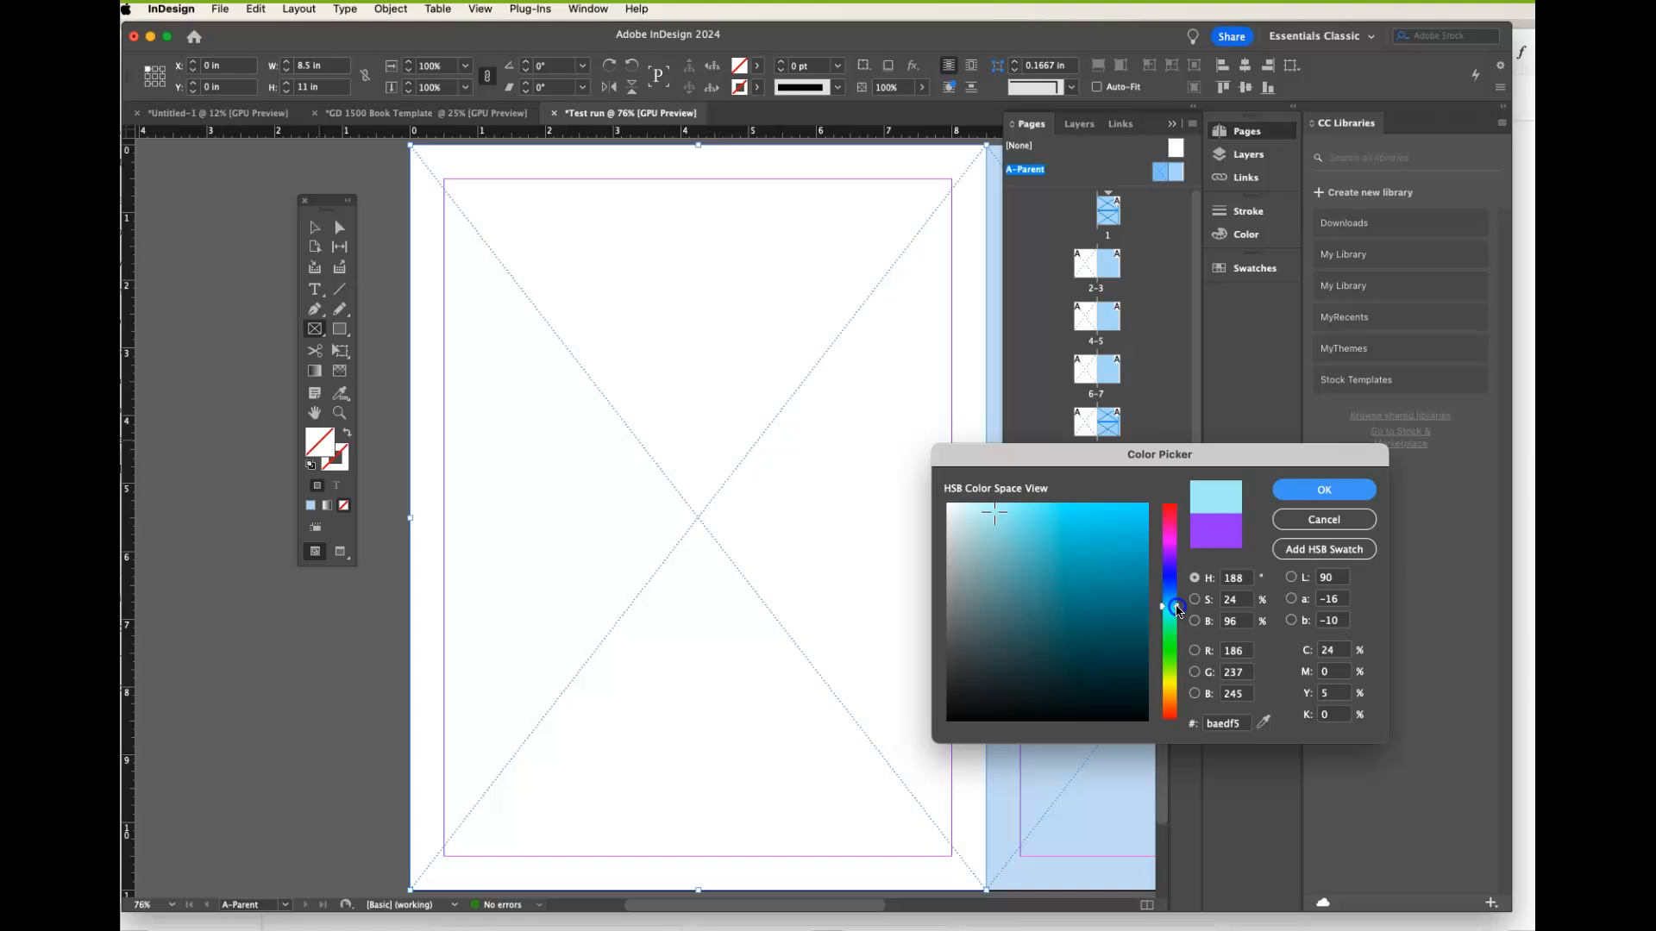
left_click_drag(1179, 608, 1179, 598)
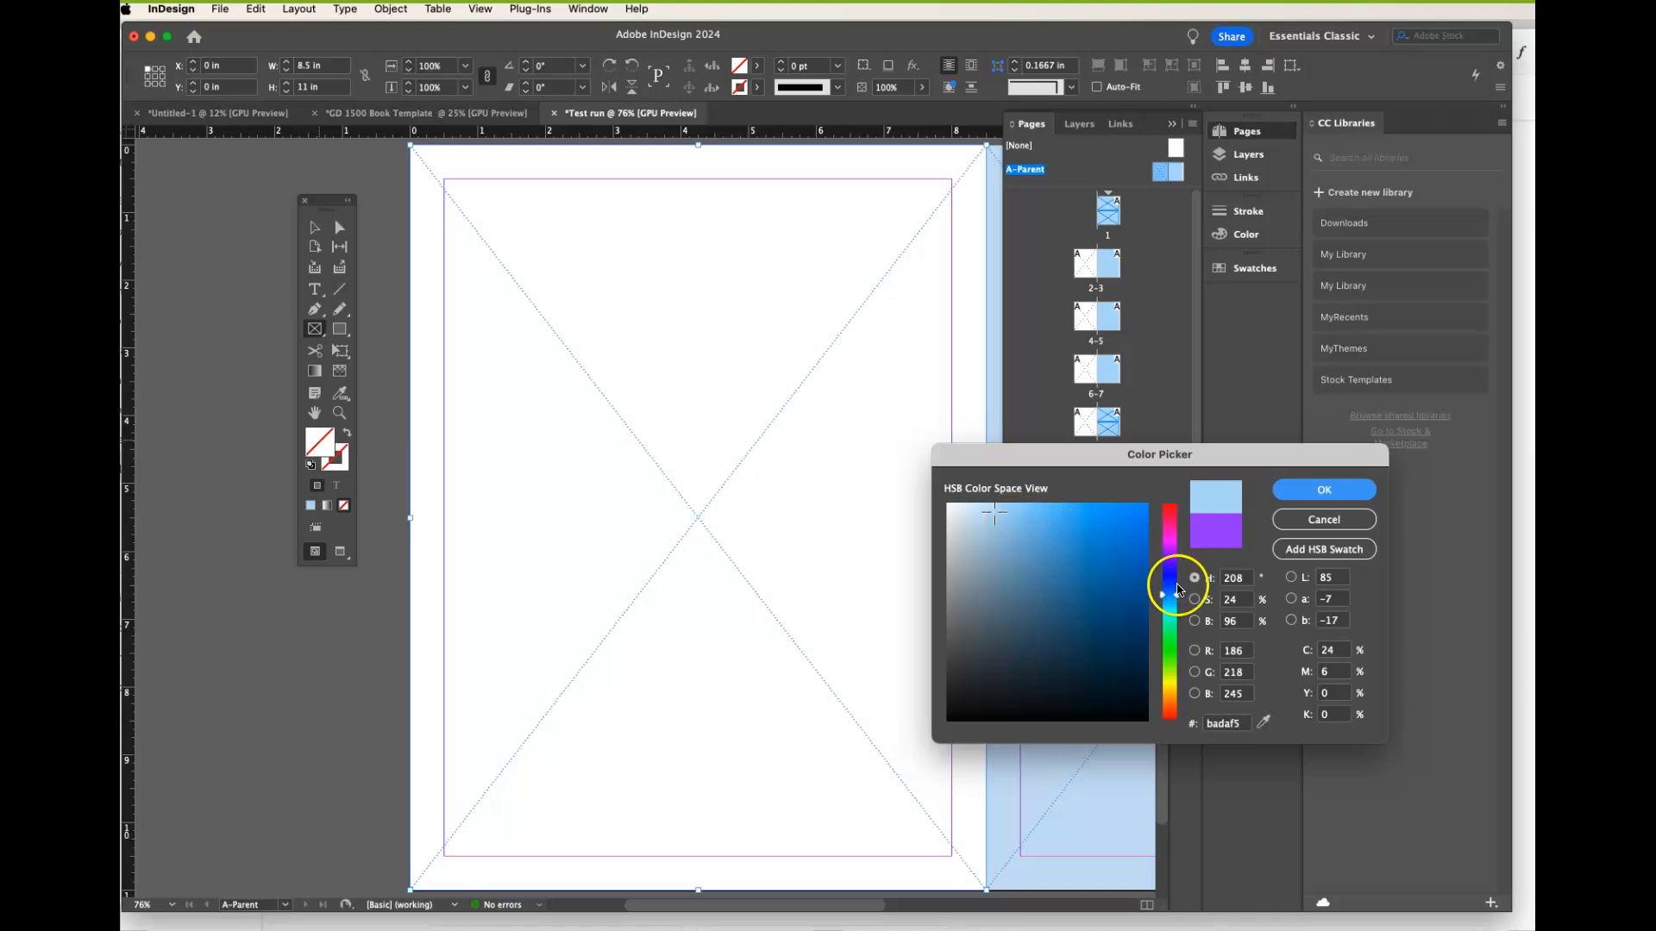
left_click_drag(1177, 597, 1178, 564)
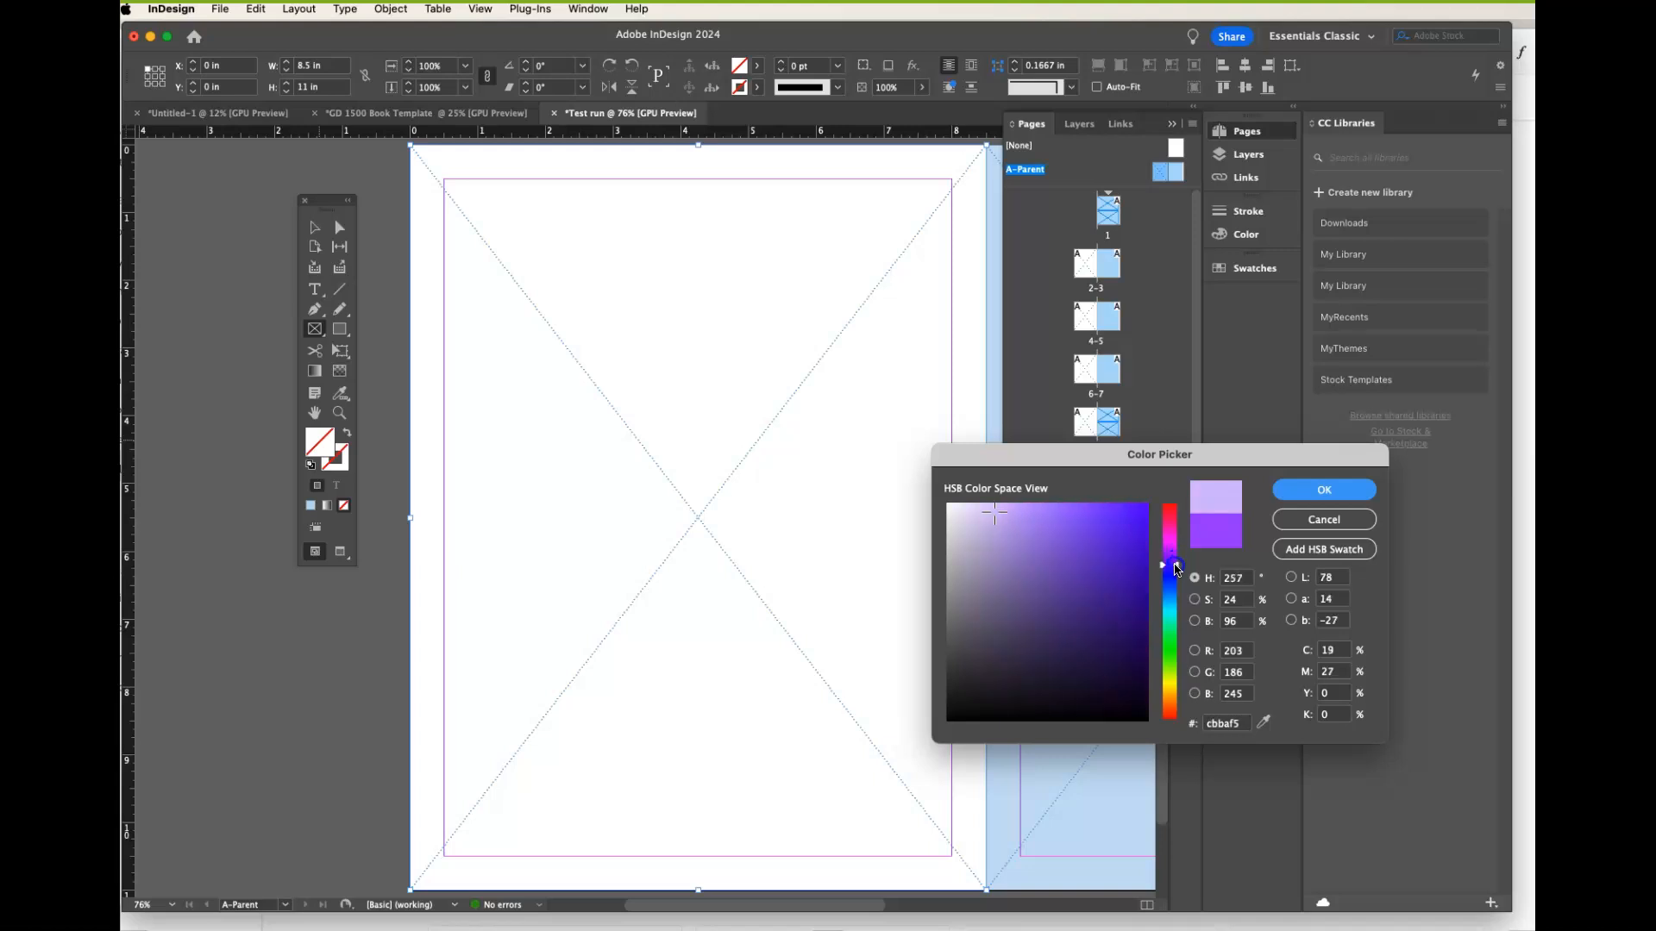
left_click(1324, 489)
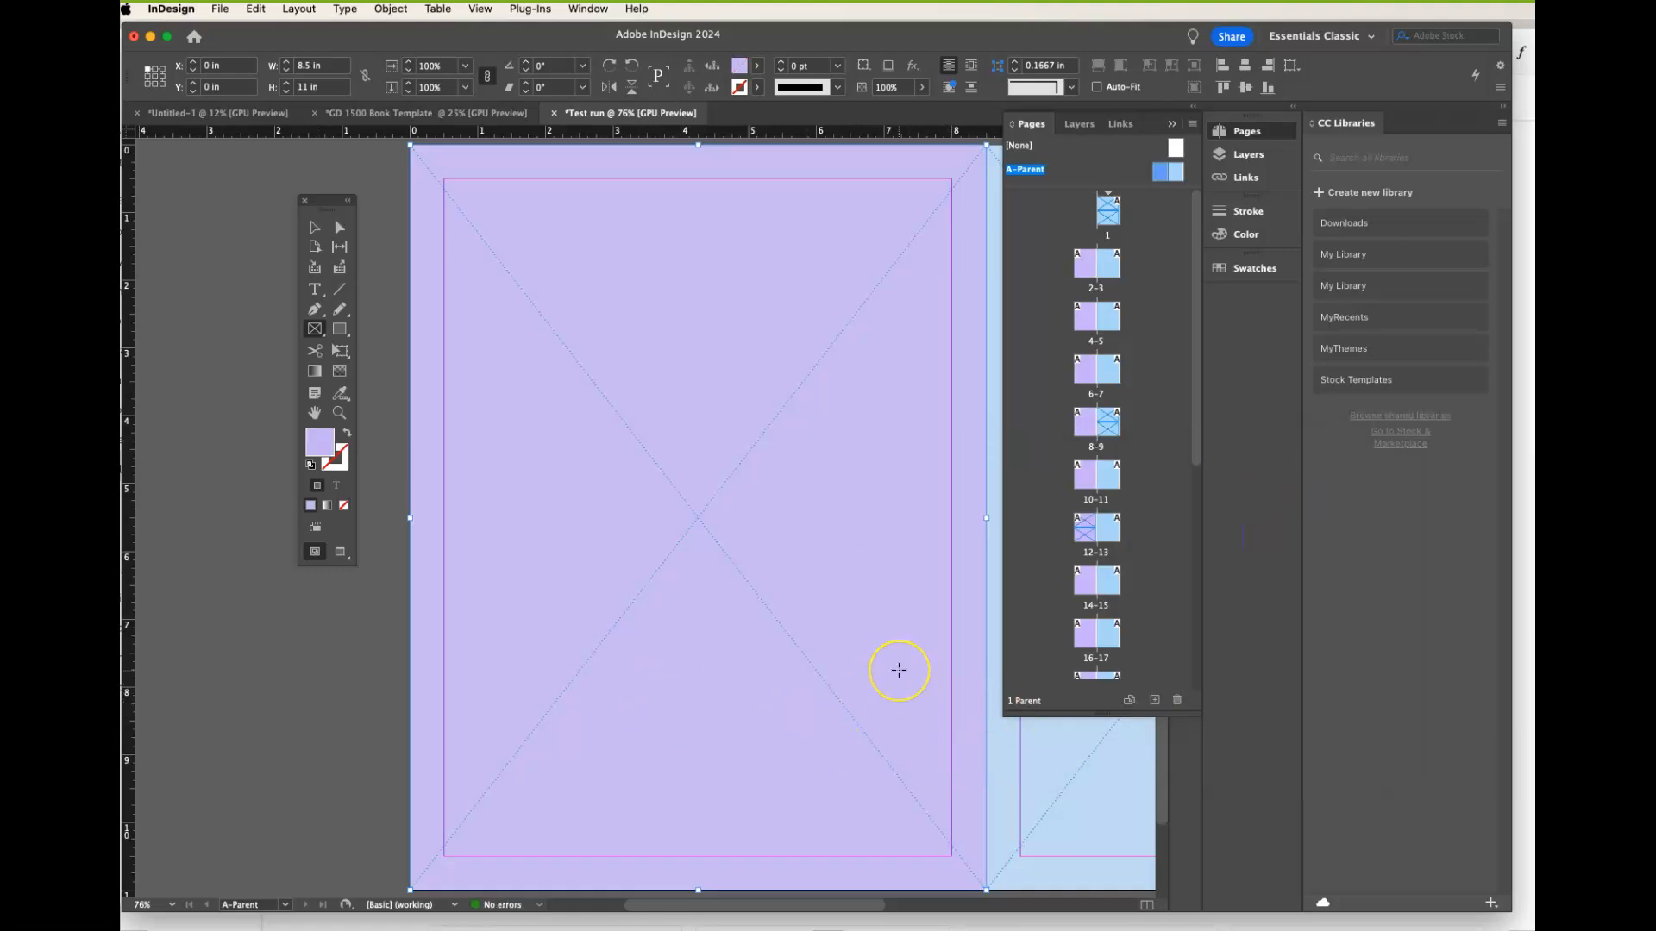
scroll(899, 670, "right", 2)
scroll(898, 670, "down", 2)
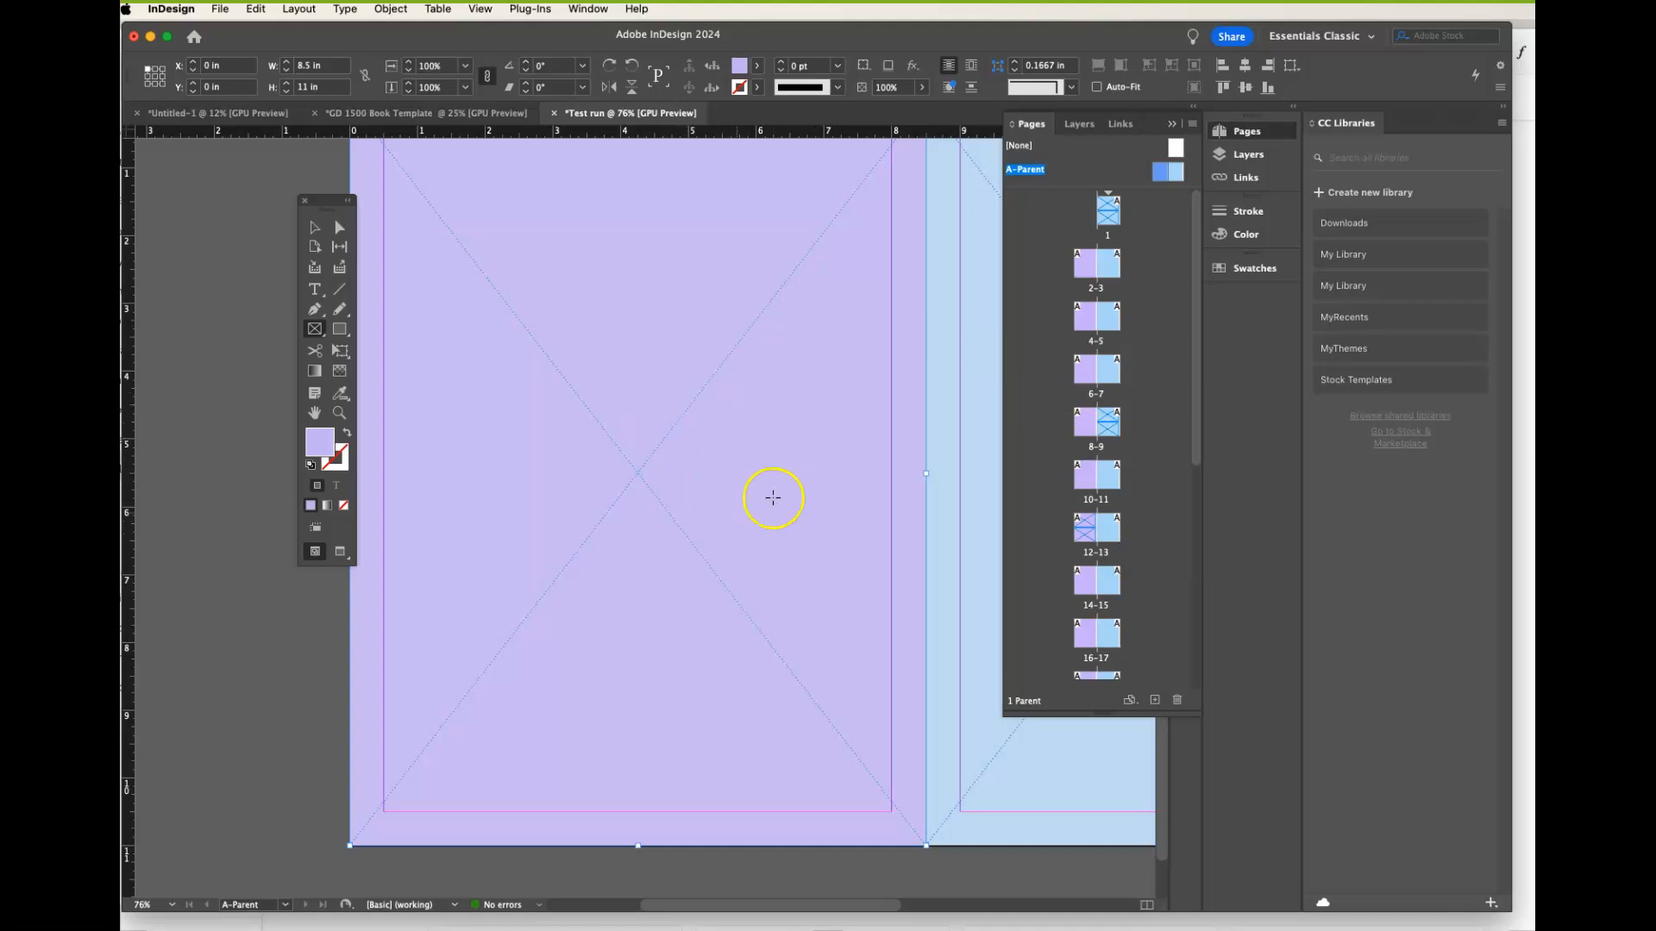
left_click(1193, 126)
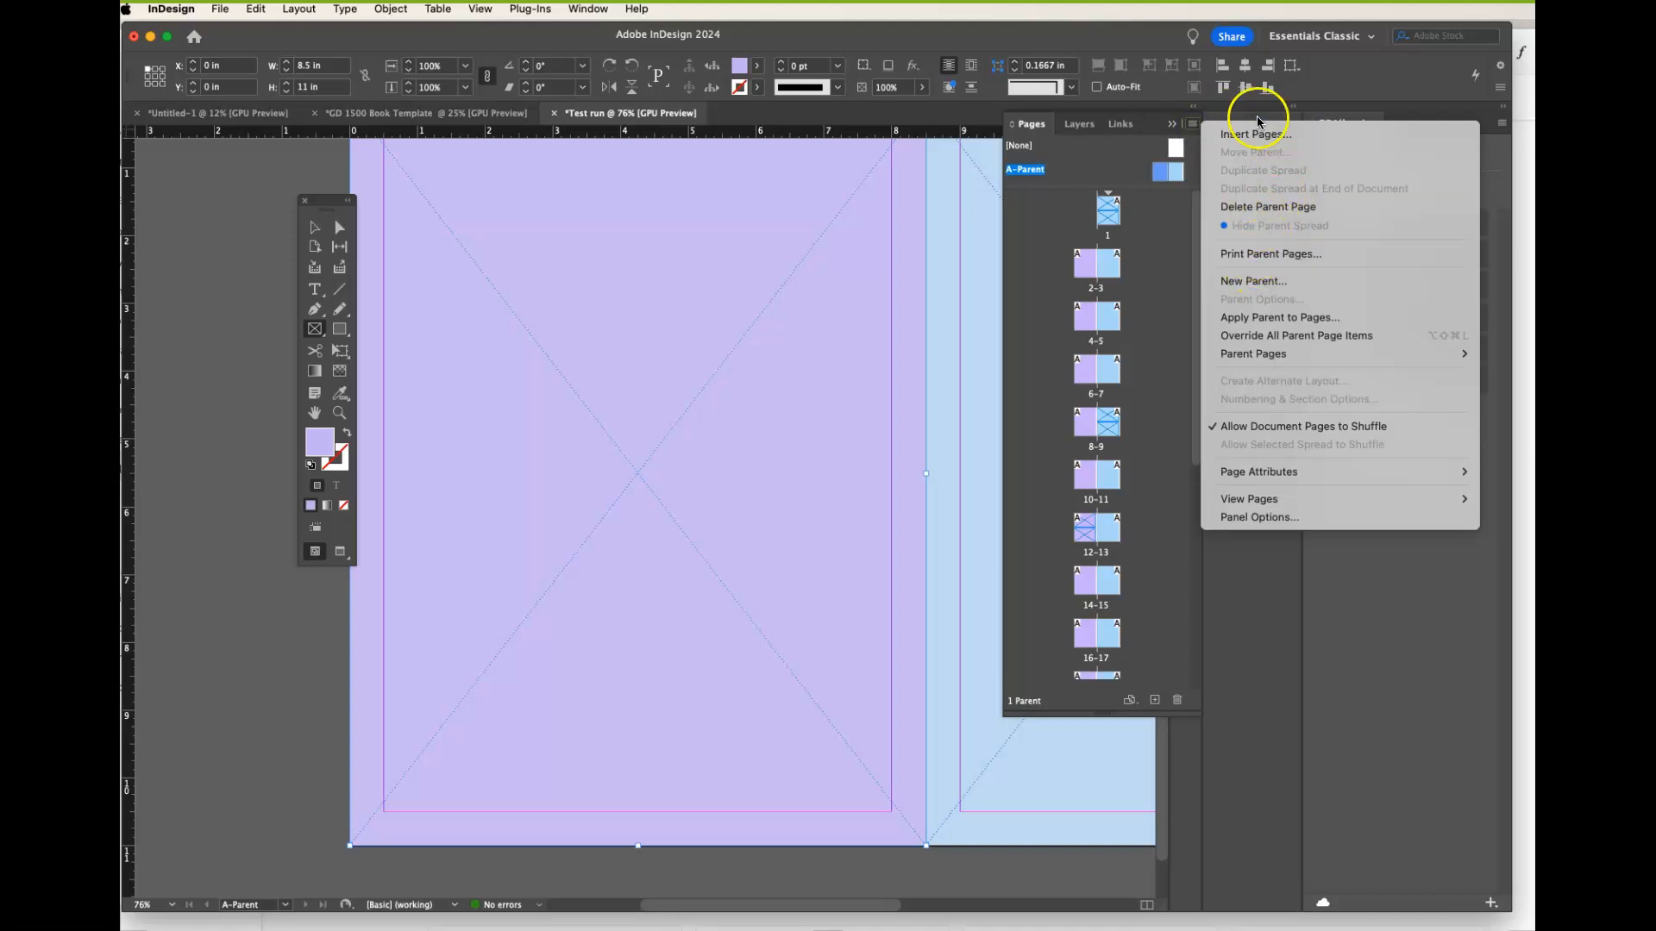
left_click(1175, 222)
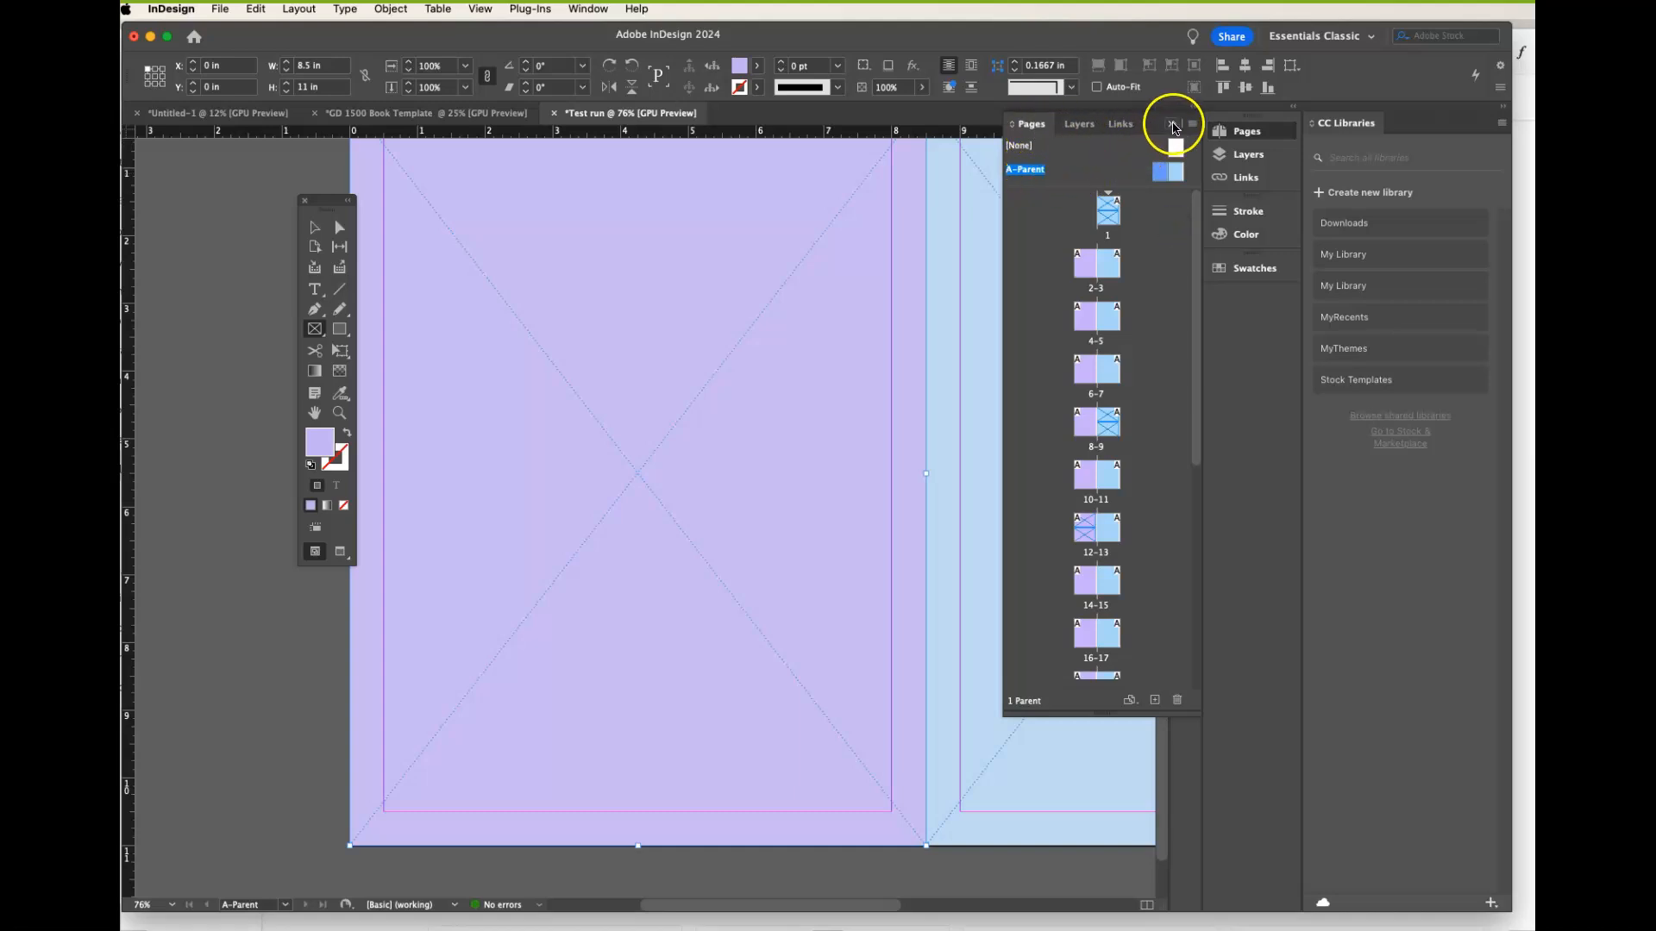
- Delete the light purple frame from the left-hand page of A-Parent
left_click(1033, 166)
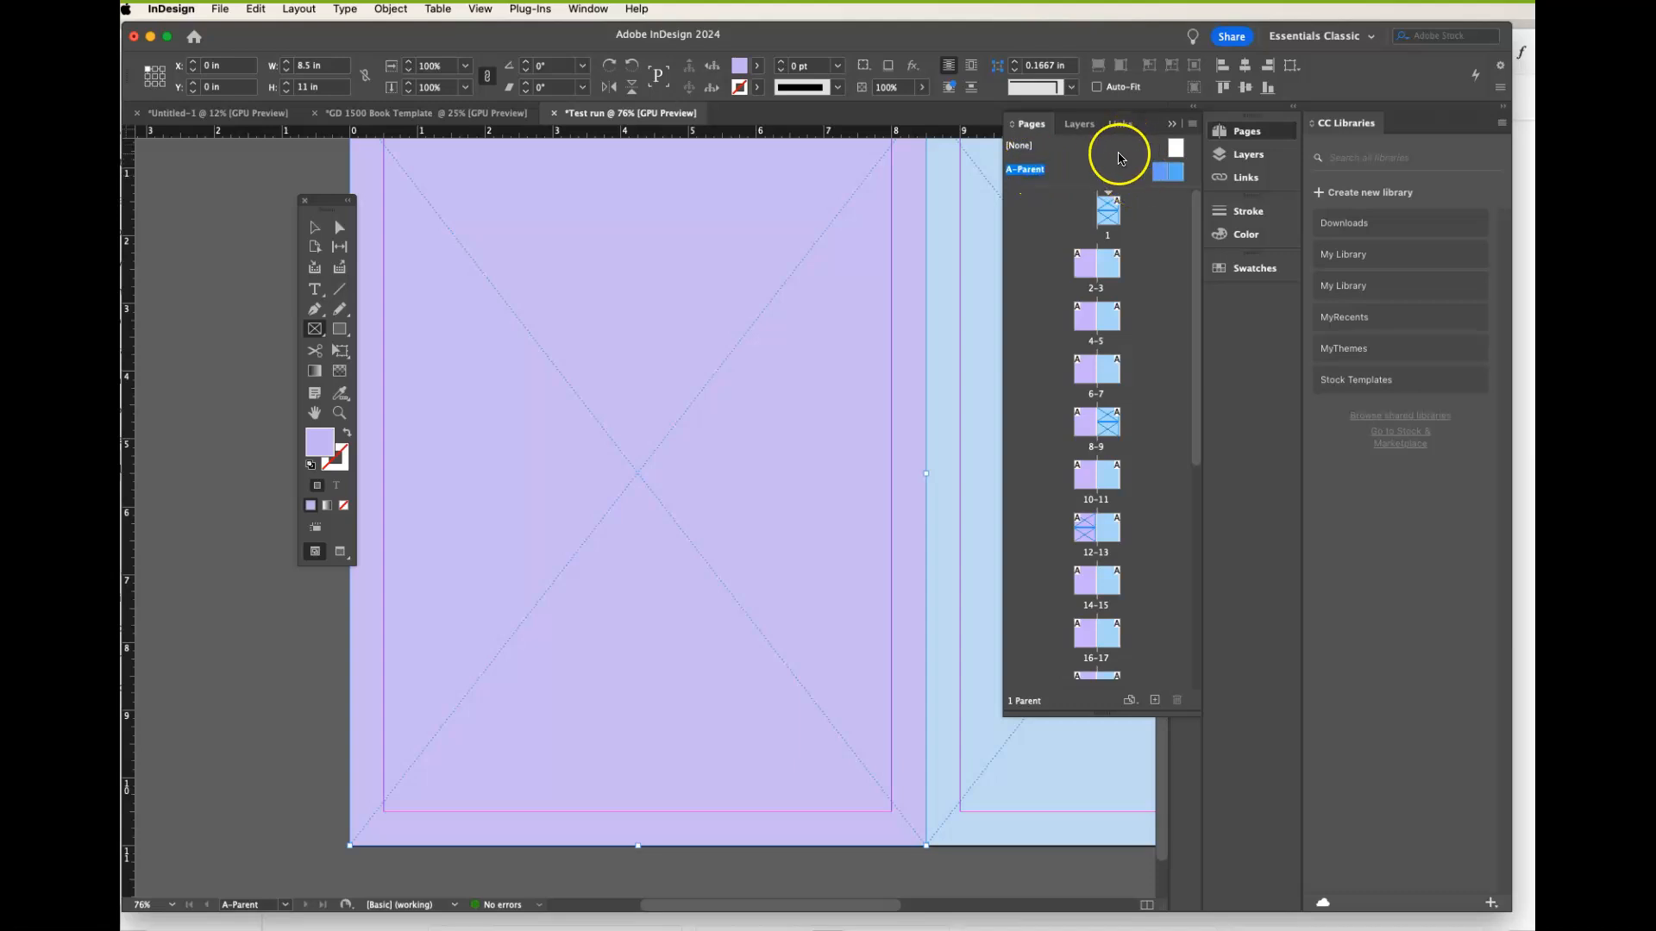
left_click(1172, 174)
left_click(1156, 175)
left_click(1162, 180)
key("Delete")
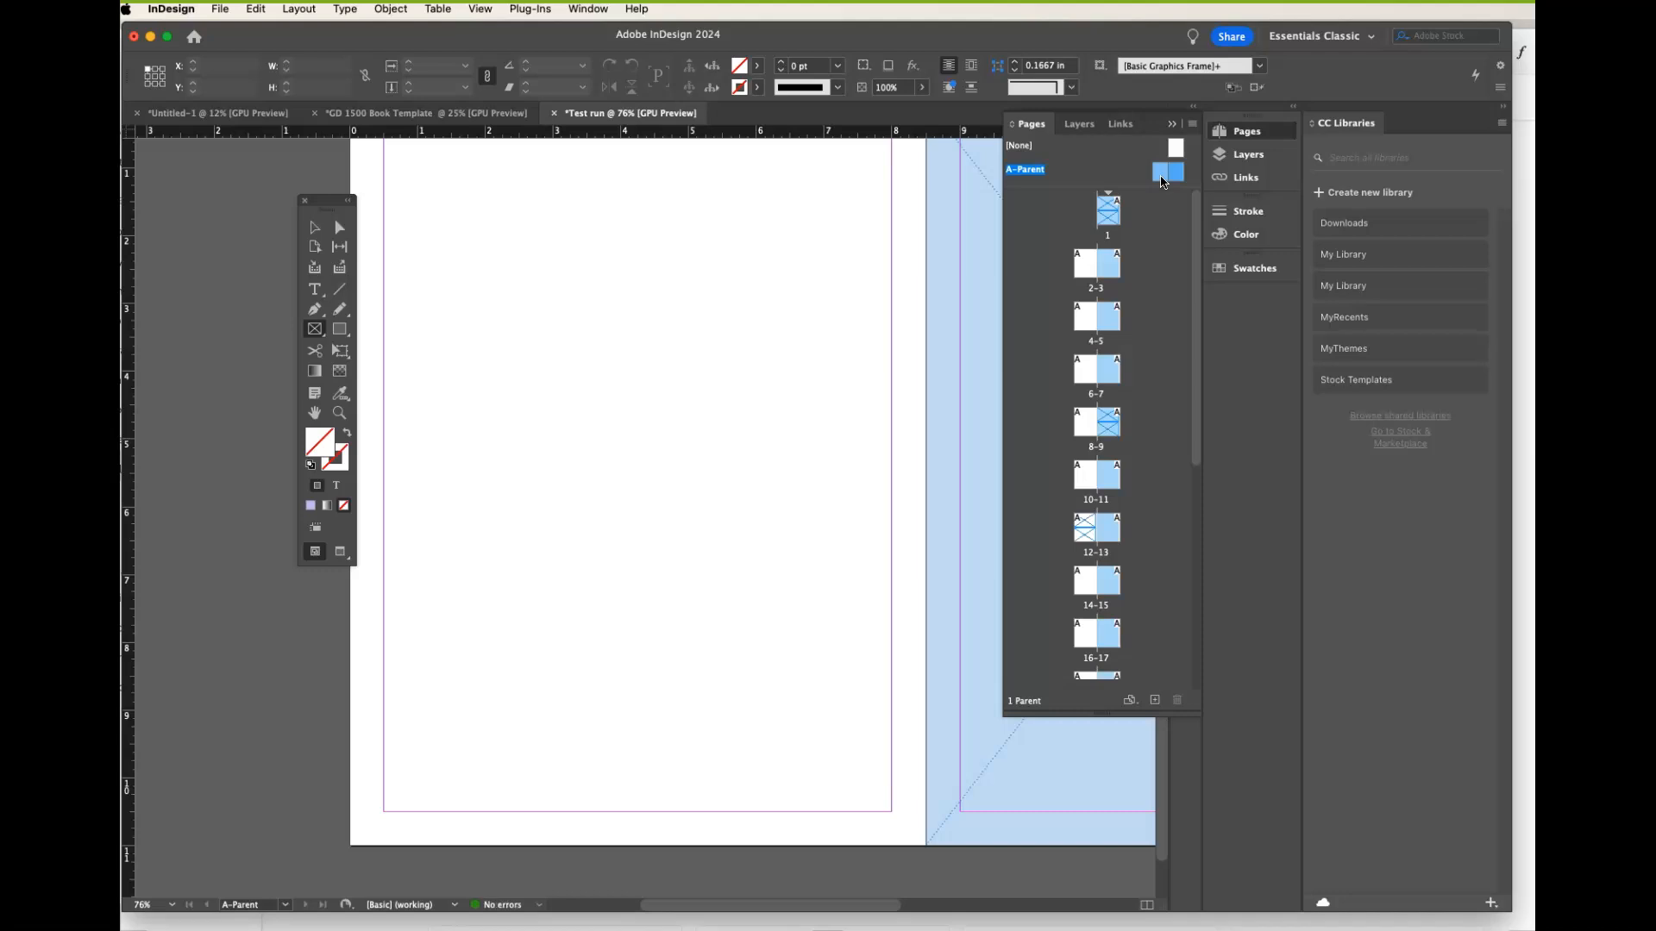
- Select the light blue frame on the right-hand page of A-Parent and delete it
left_click(1178, 175)
left_click(308, 231)
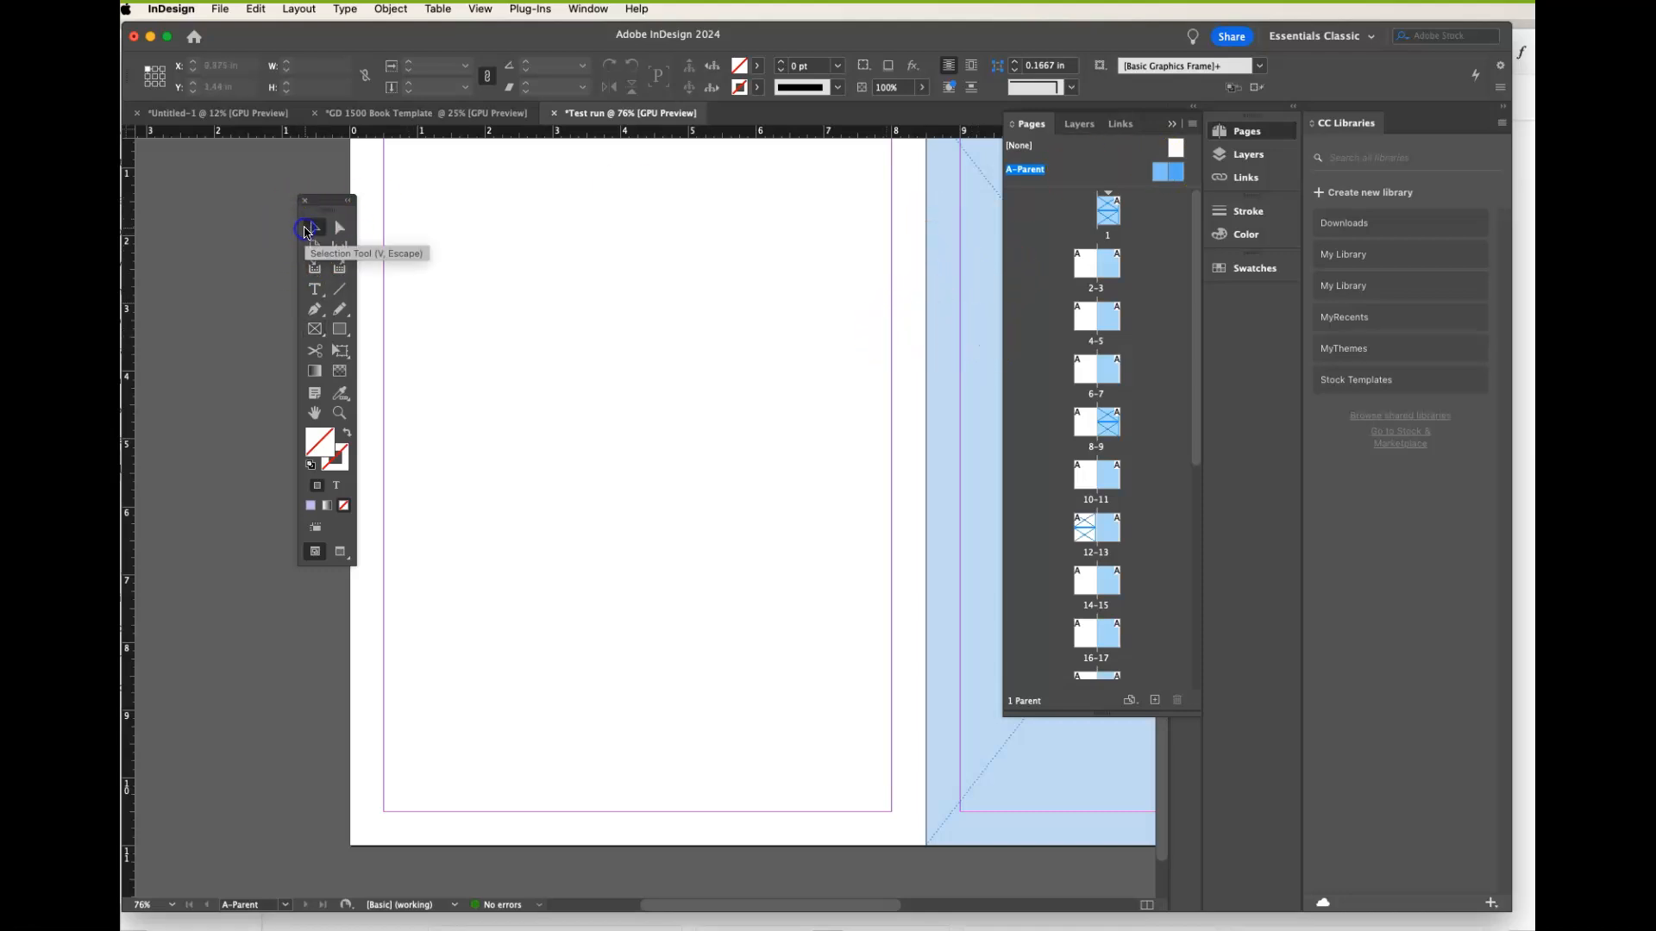
left_click(980, 306)
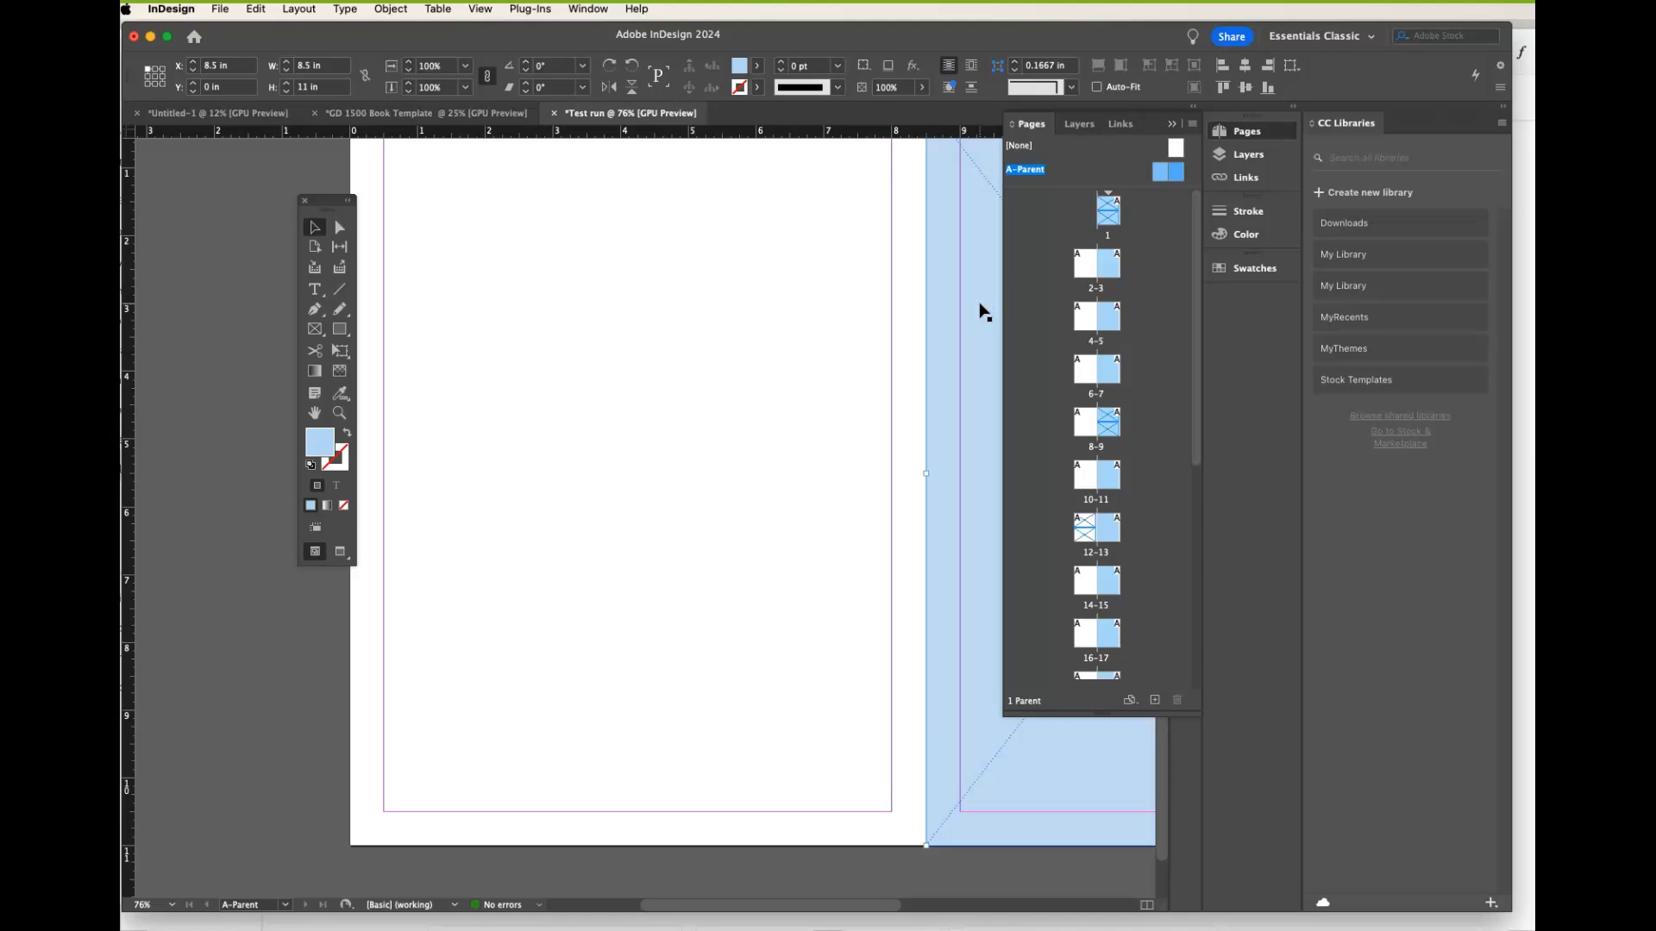
key("Delete")
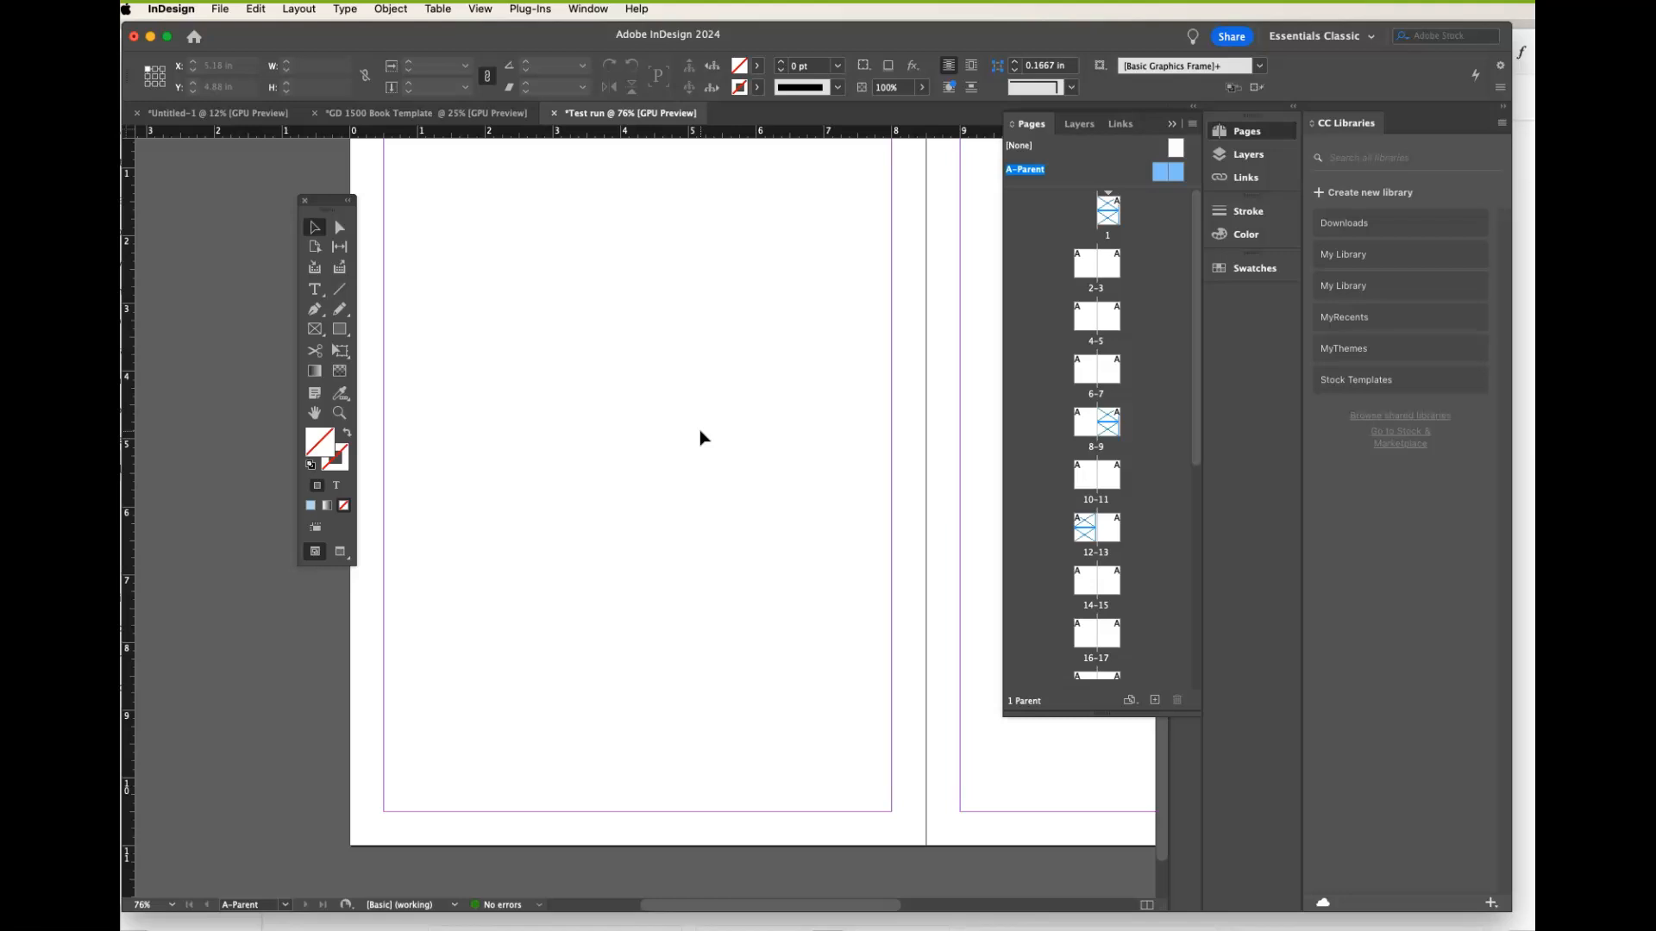
- Return to page 1 and fill its upper placeholder frame with the light blue last used
scroll(730, 484, "up", 3)
scroll(729, 484, "right", 5)
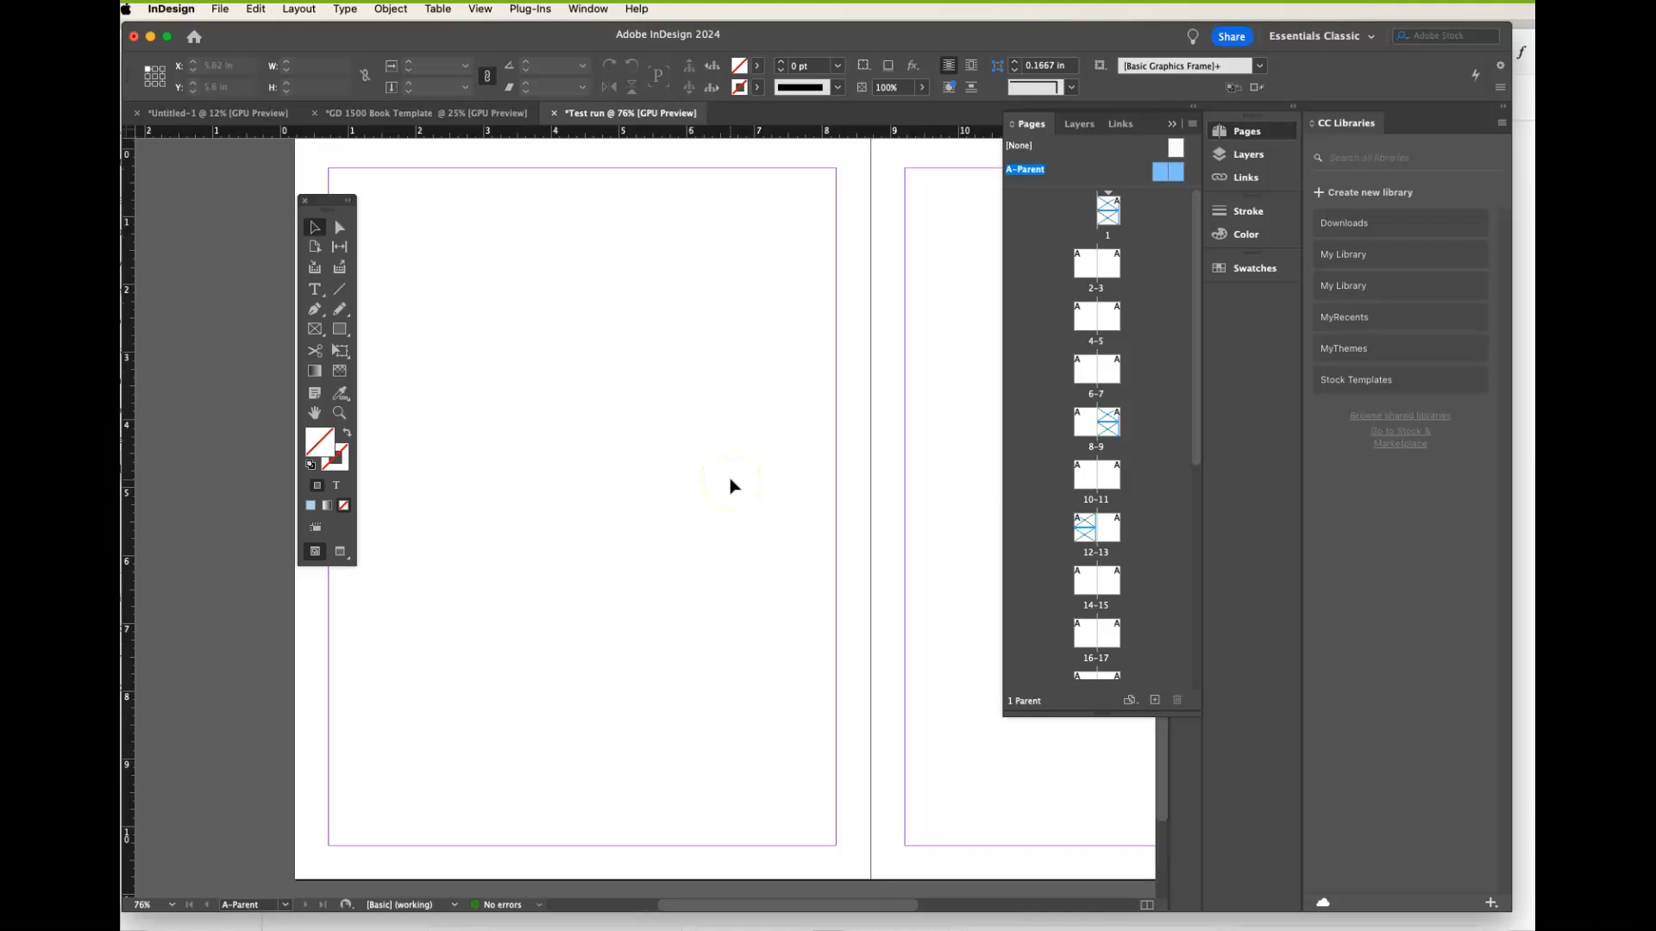
left_click(1104, 214)
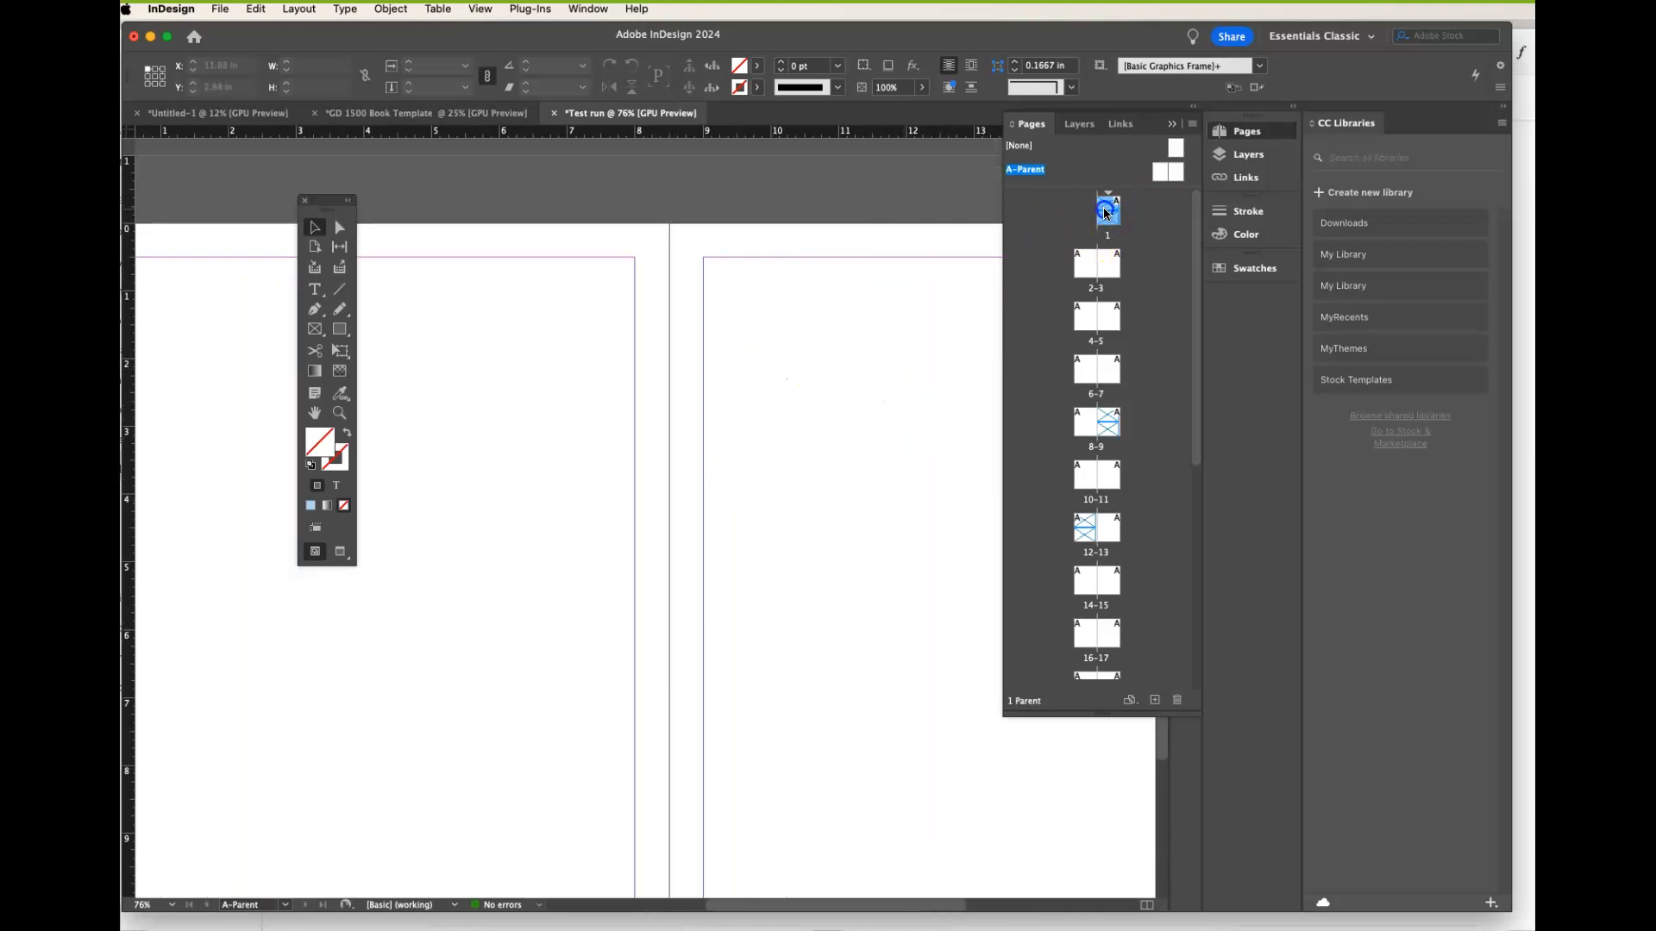
double_click(1105, 213)
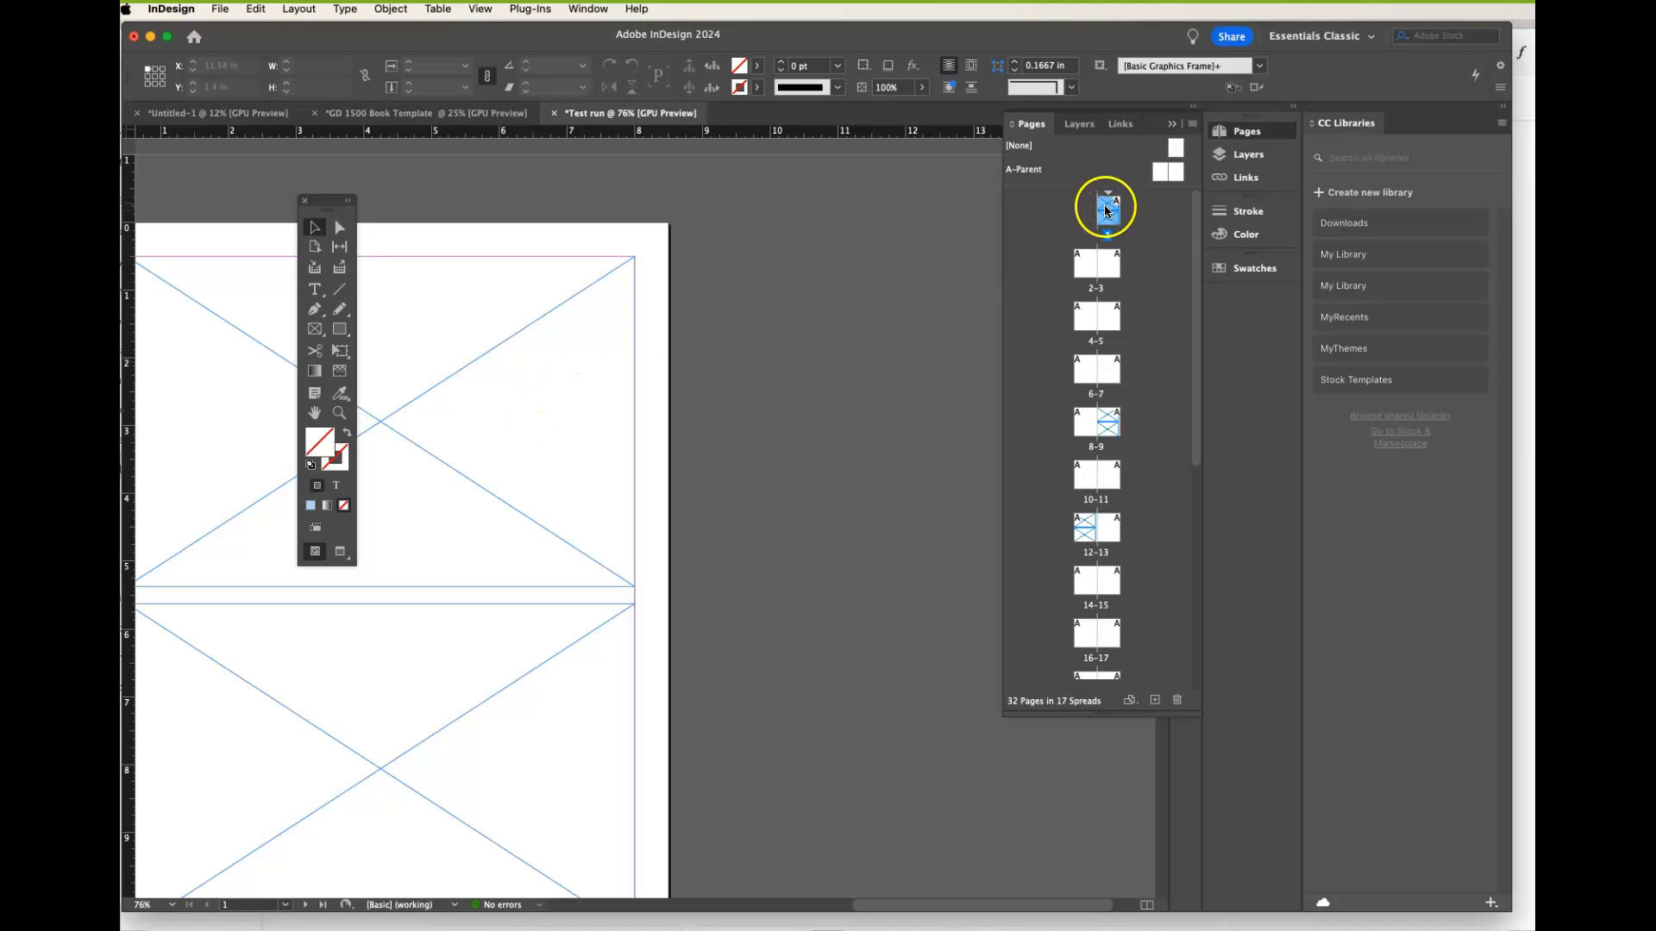
scroll(484, 477, "left", 5)
scroll(484, 477, "down", 1)
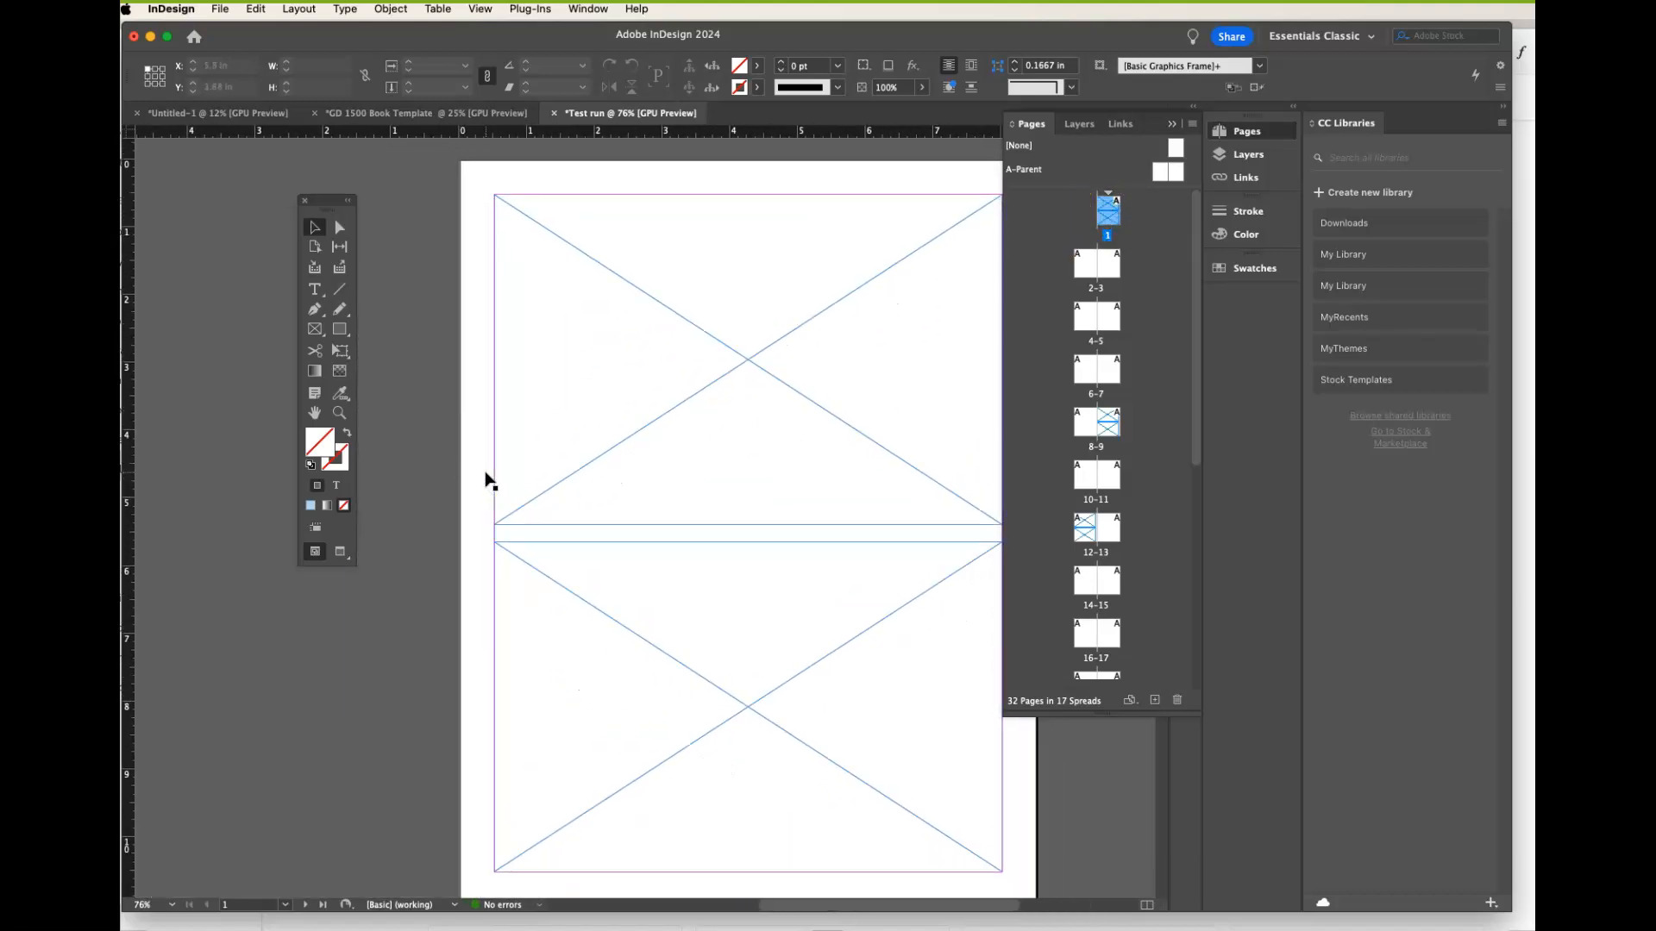
left_click(647, 425)
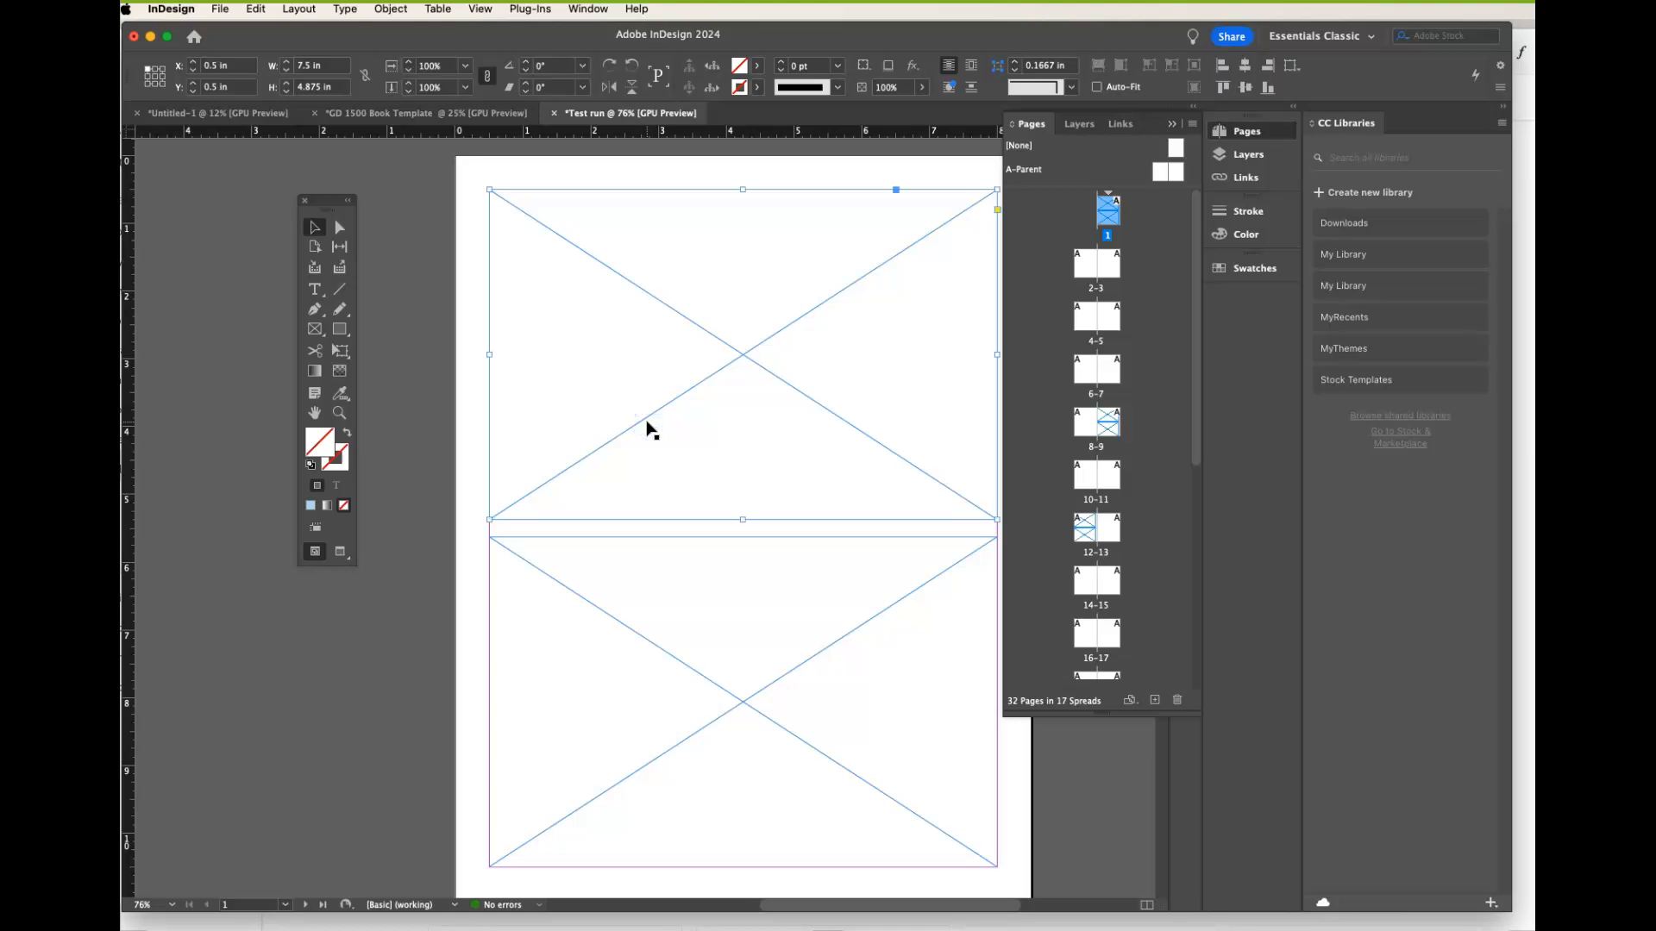
left_click(343, 516)
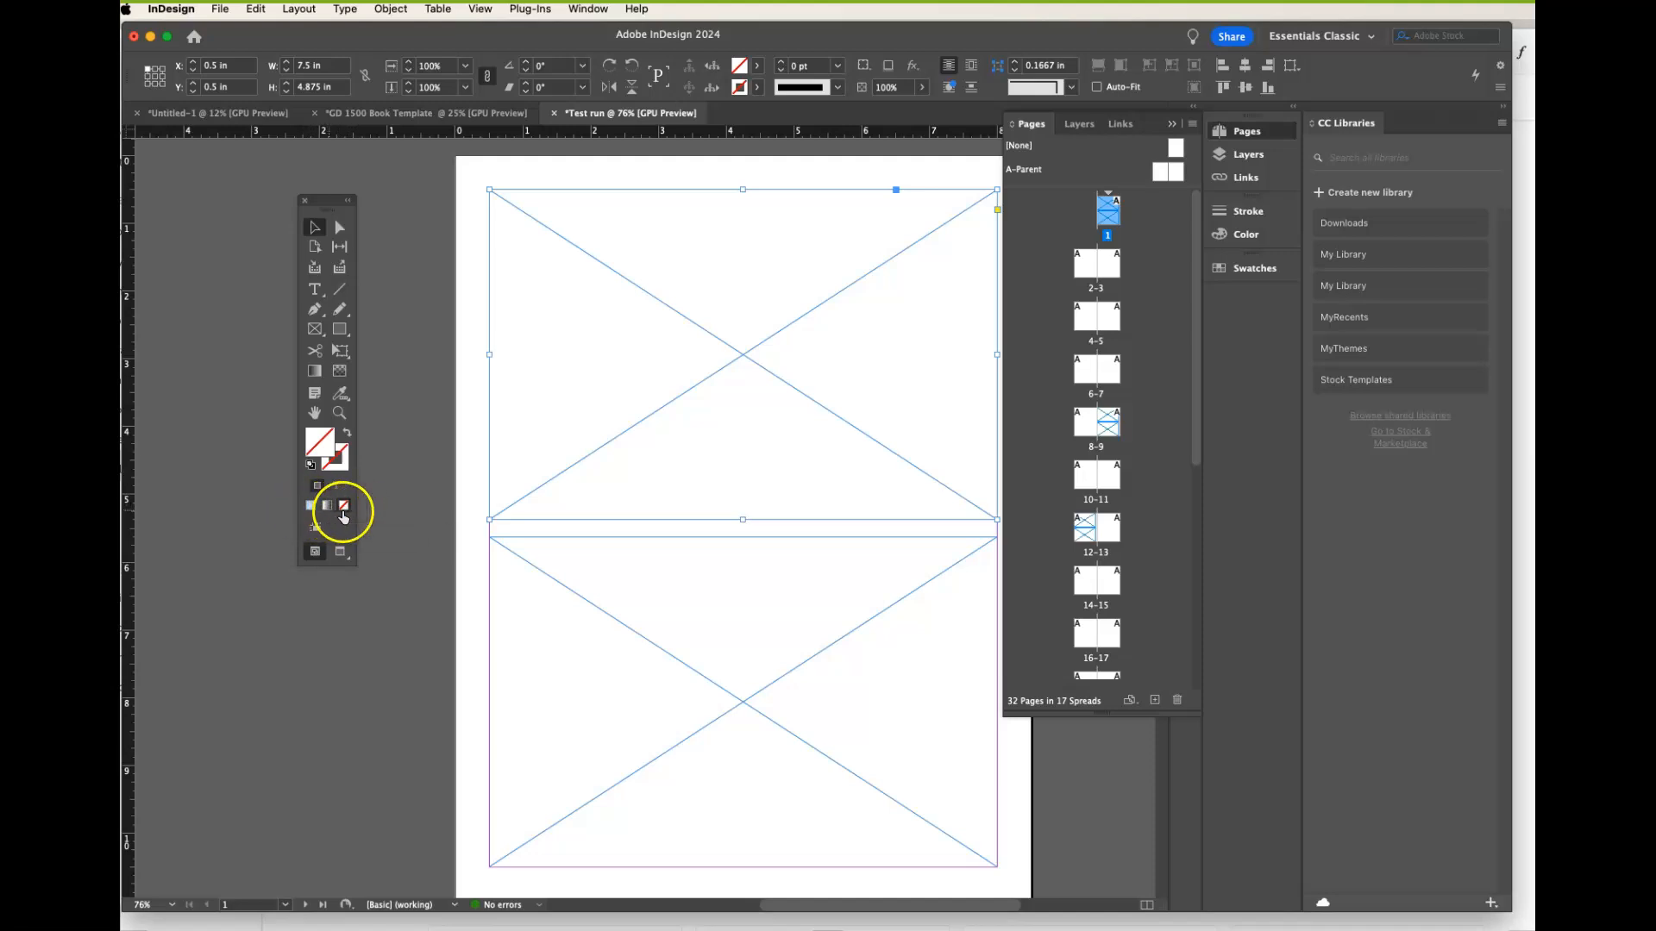
left_click(344, 510)
left_click(309, 506)
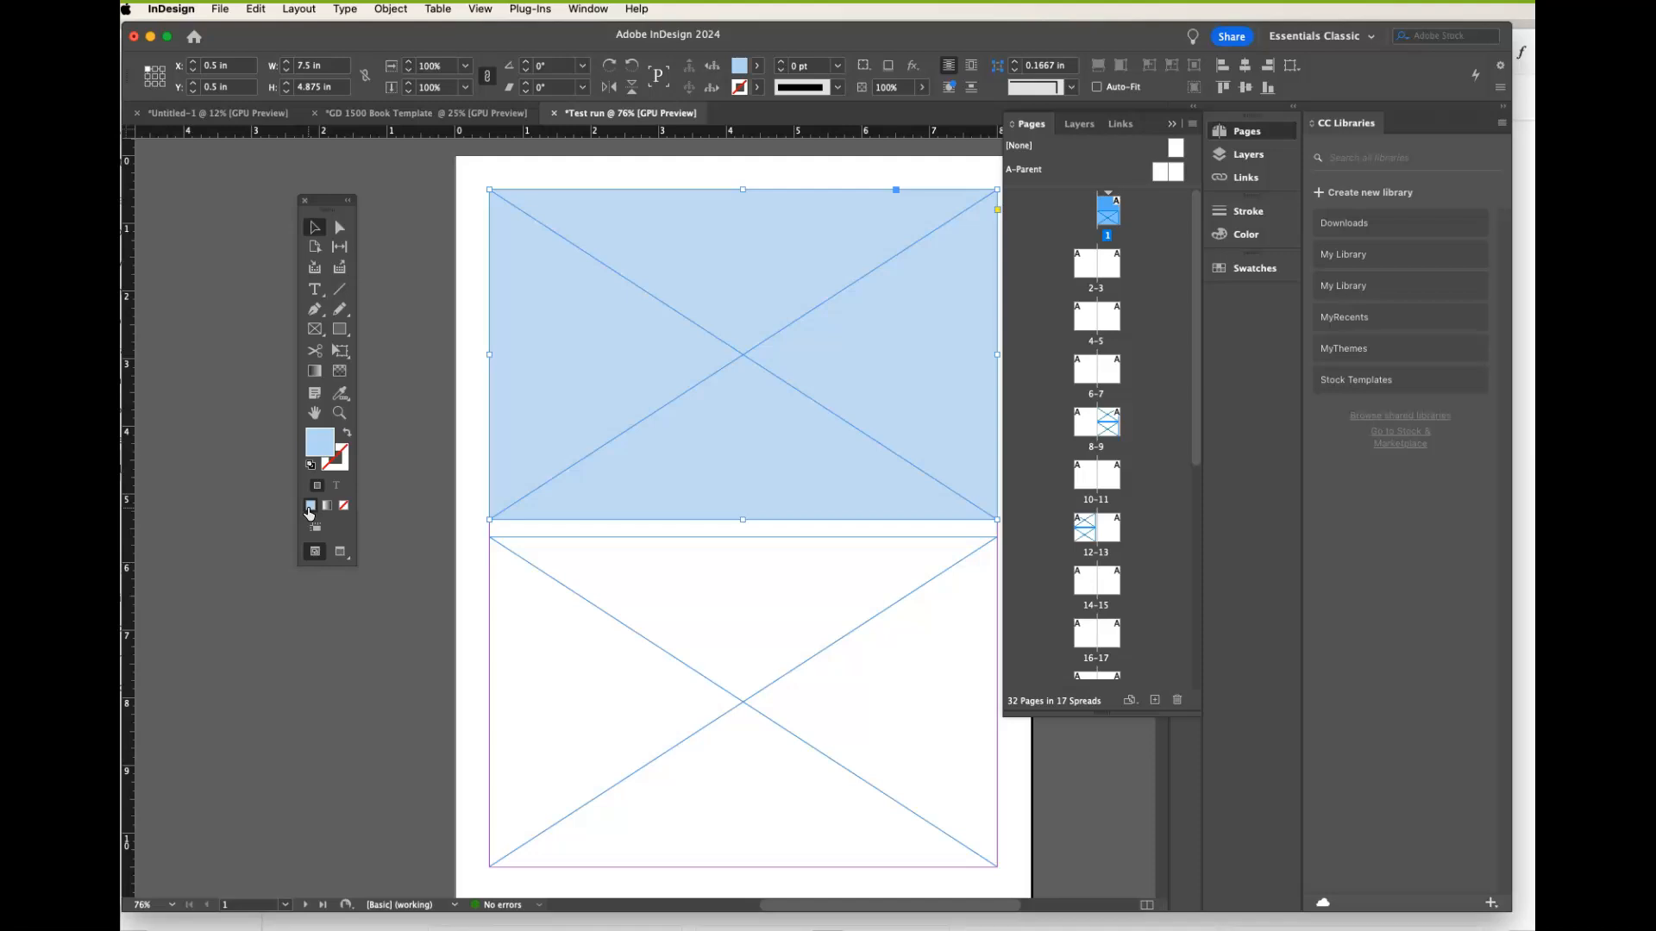
- Duplicate page 1's empty lower placeholder frame and position the copy over the blue frame at about X -1.28 in, Y 0.5 in
left_click(607, 613)
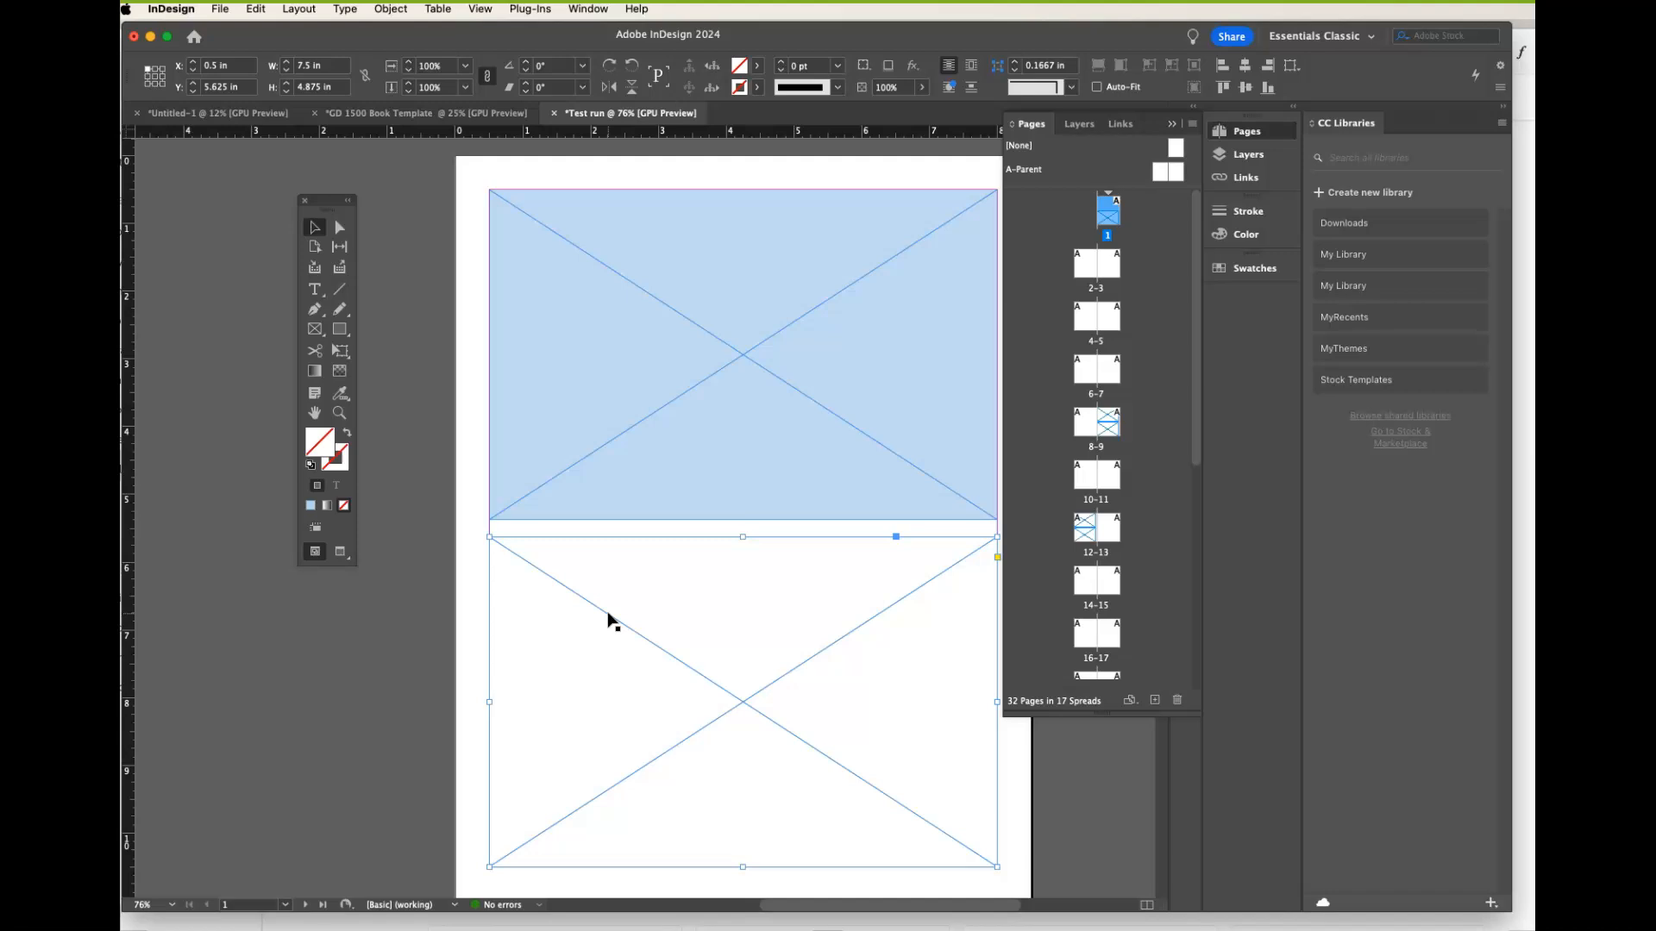
key("super+v")
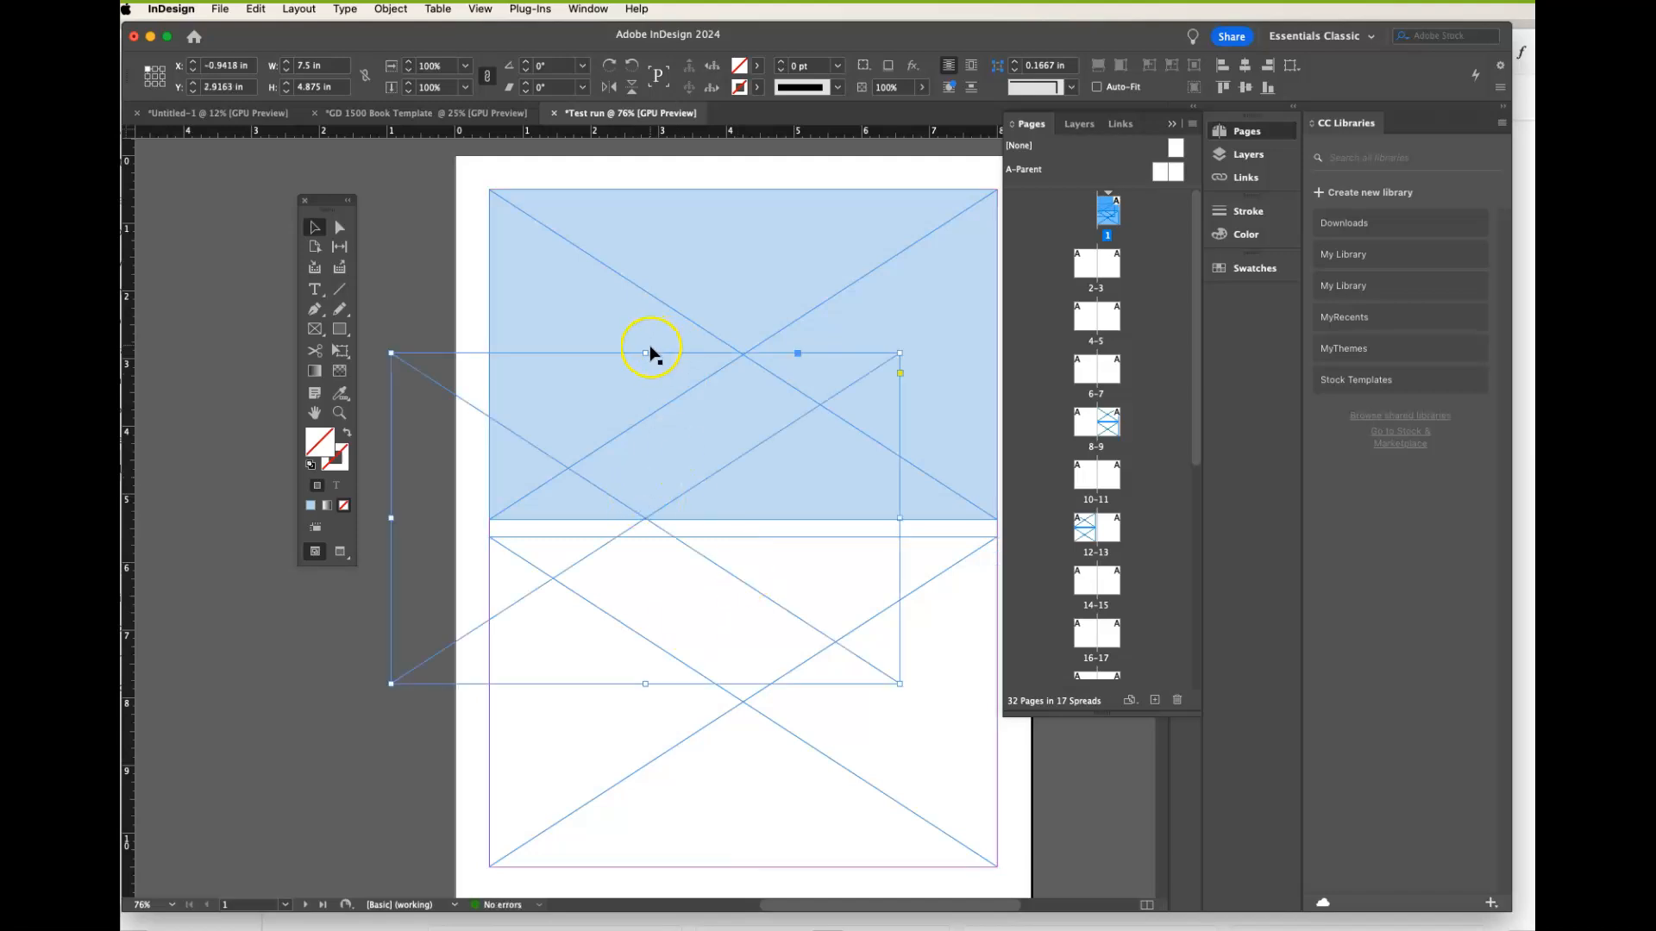
left_click_drag(673, 355, 773, 192)
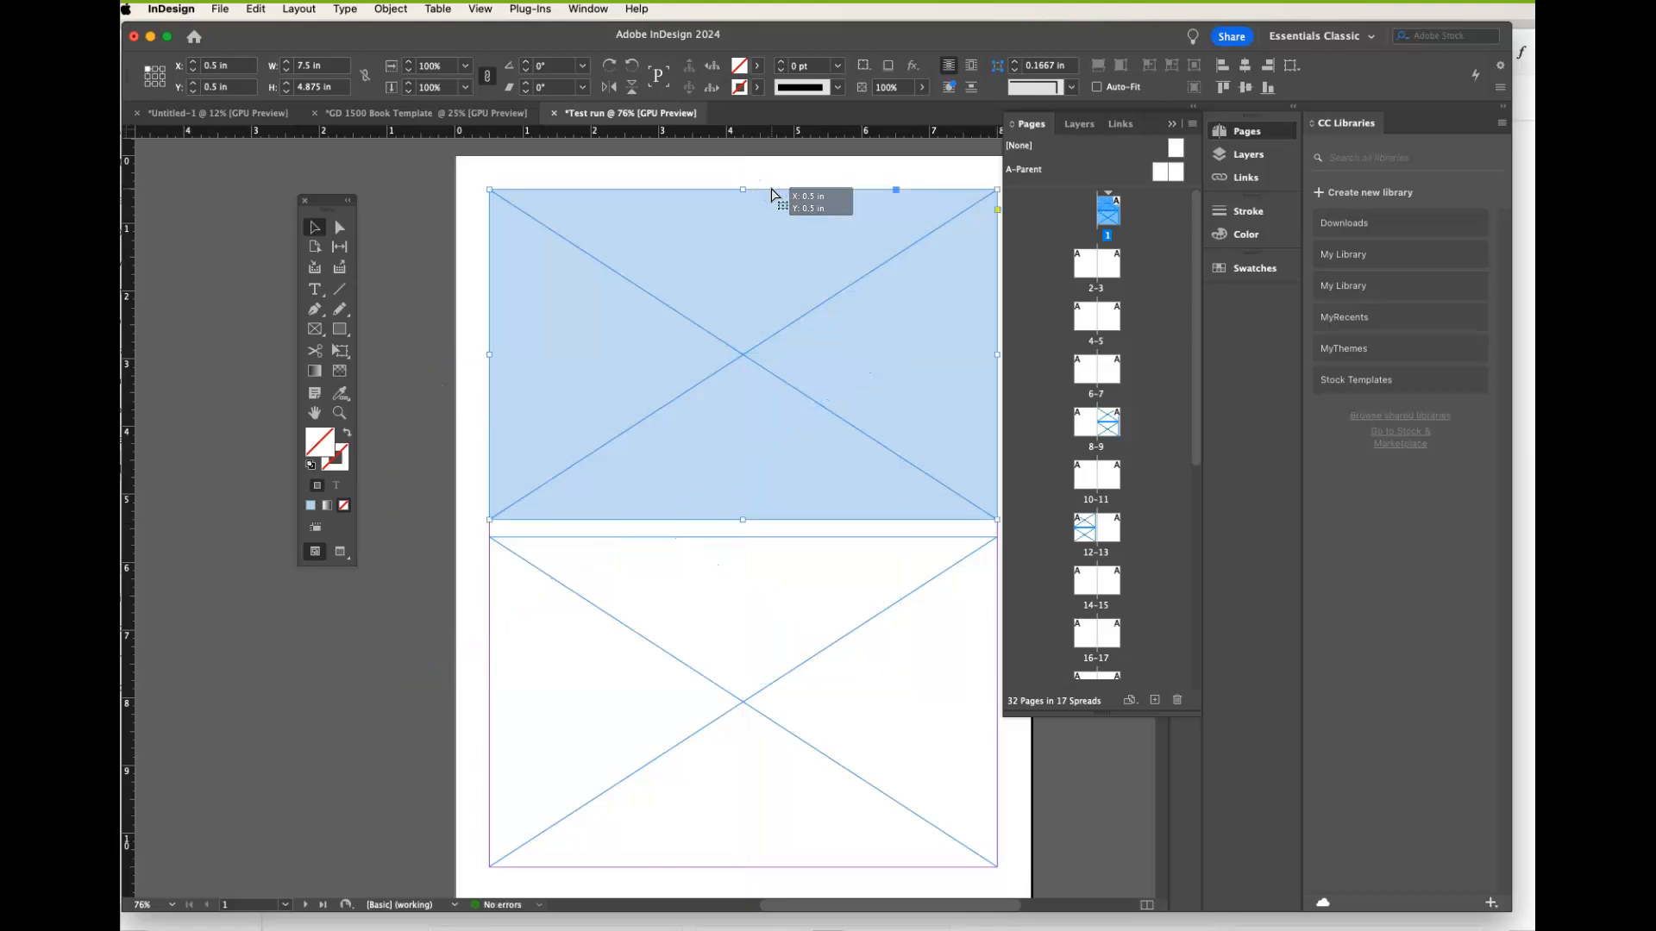
left_click_drag(771, 191, 644, 195)
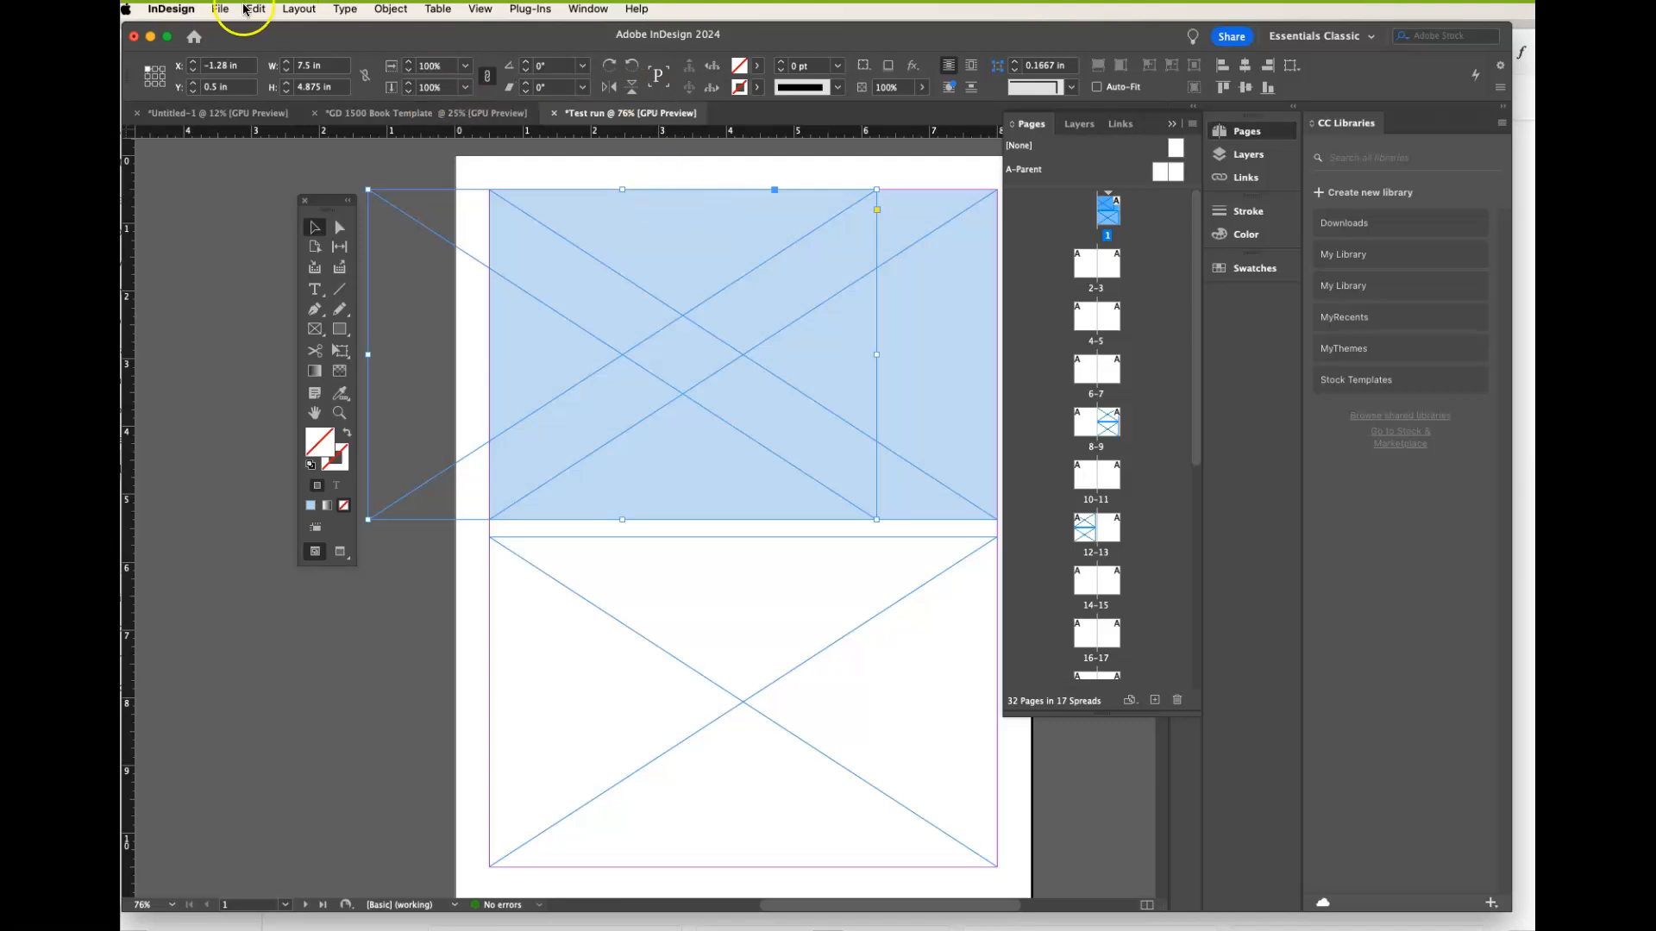
- Start placing an external file into the duplicated frame
left_click(217, 9)
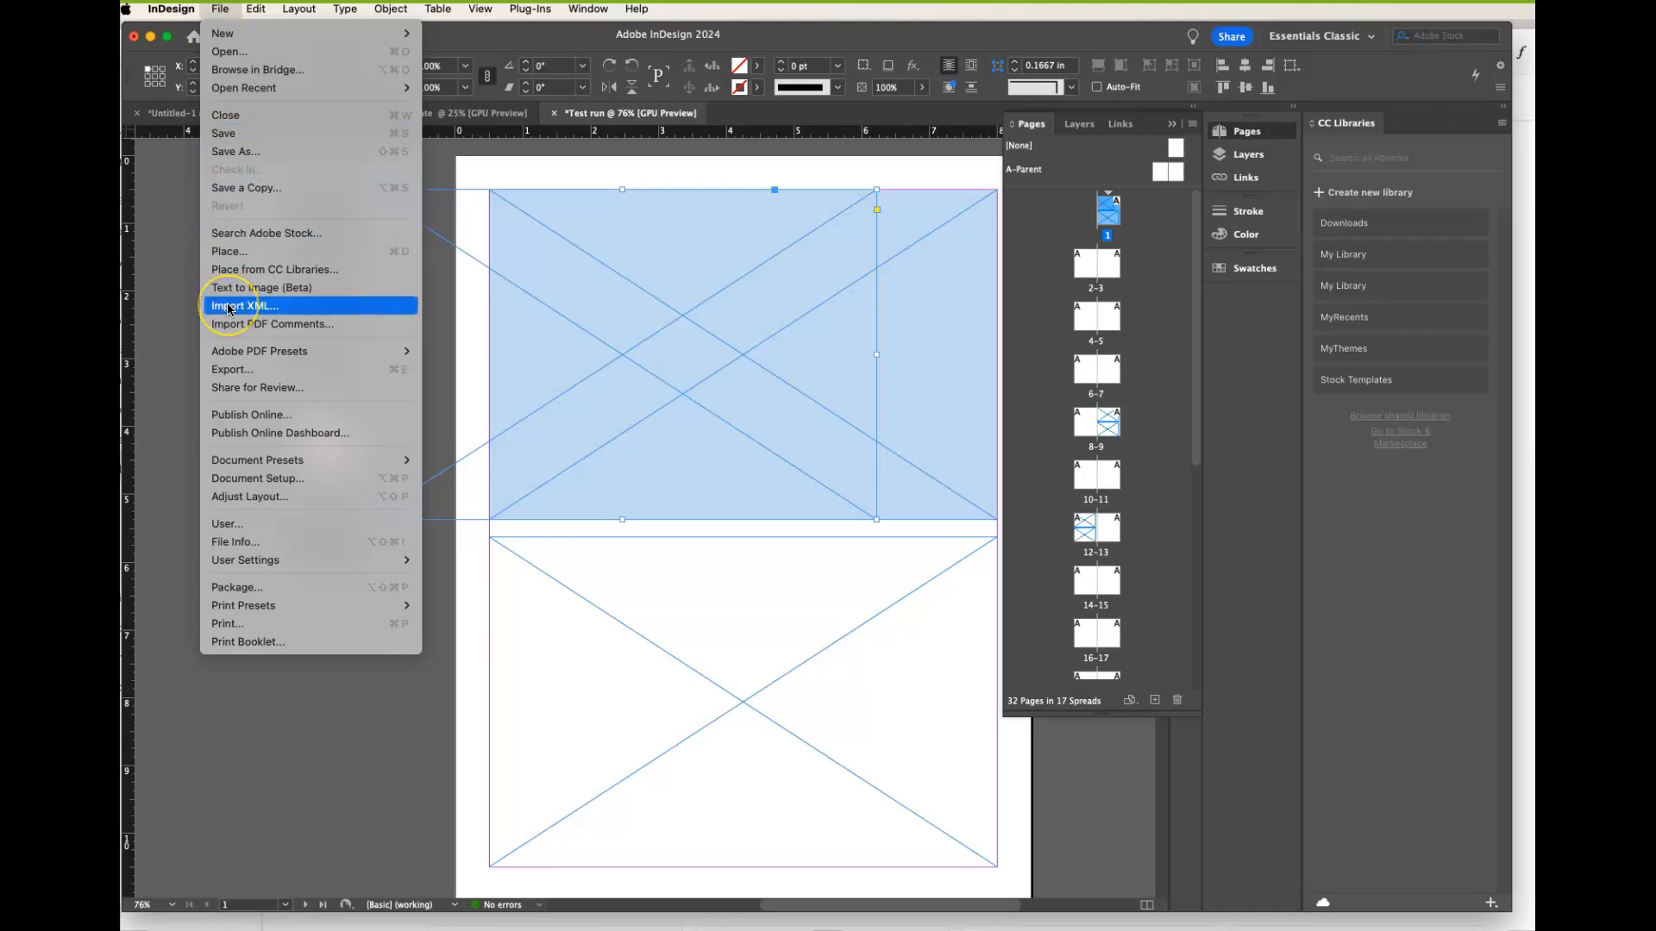
left_click(228, 251)
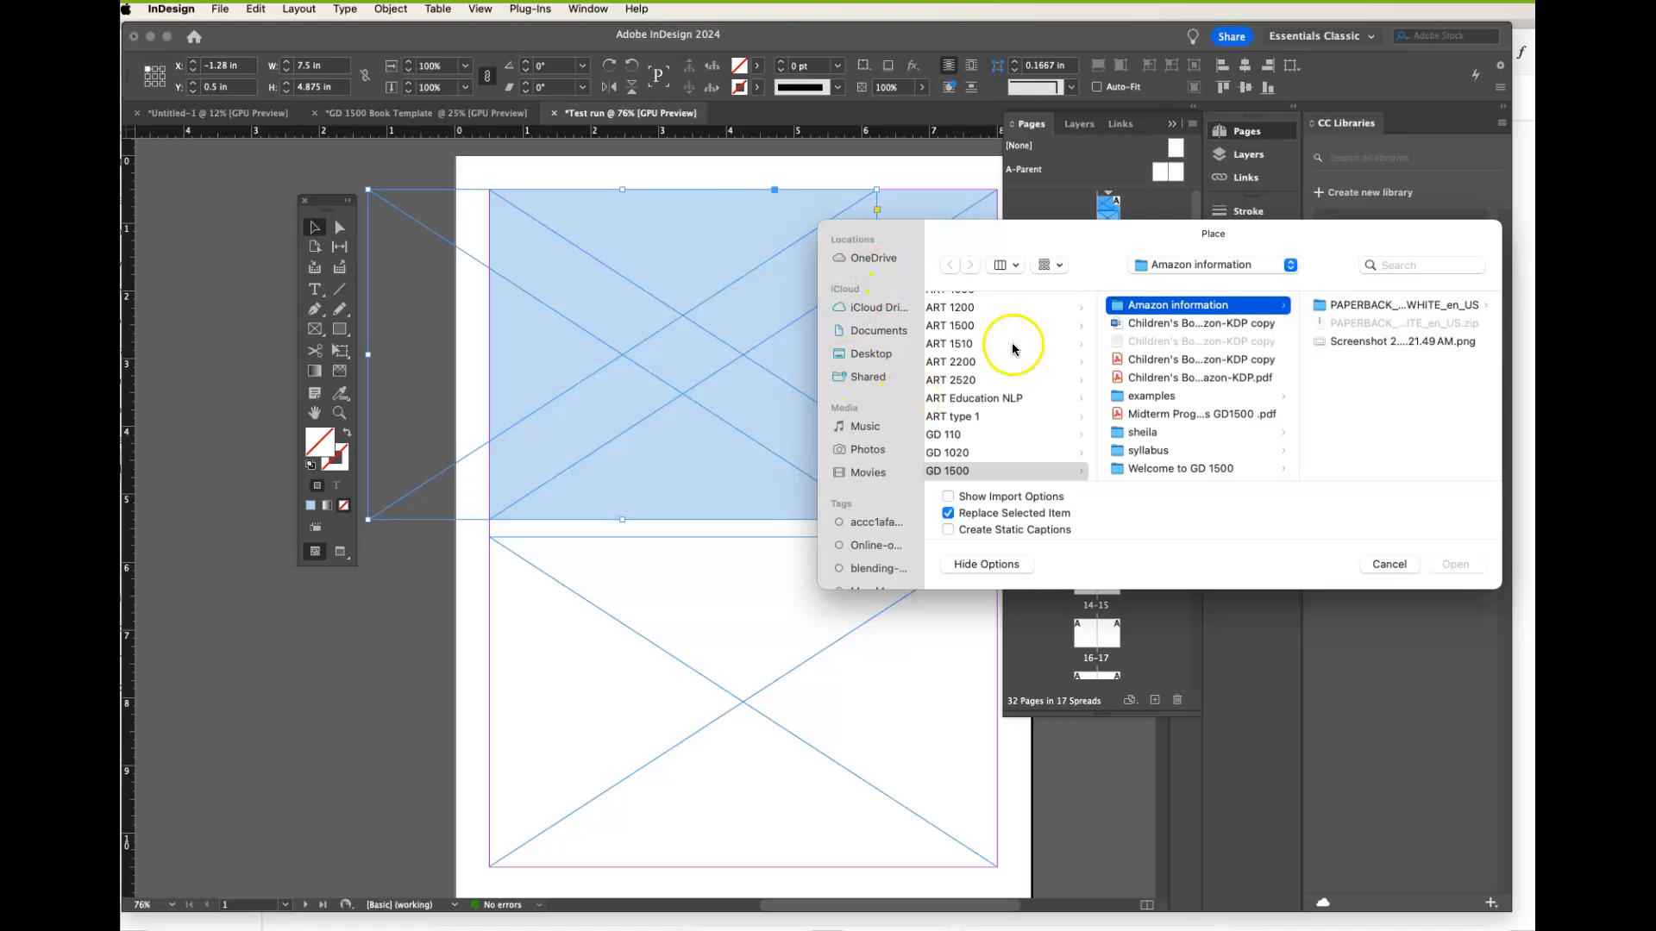
- Try to find the artwork by searching the Amazon information folder for file names containing "sheila"
left_click(1399, 261)
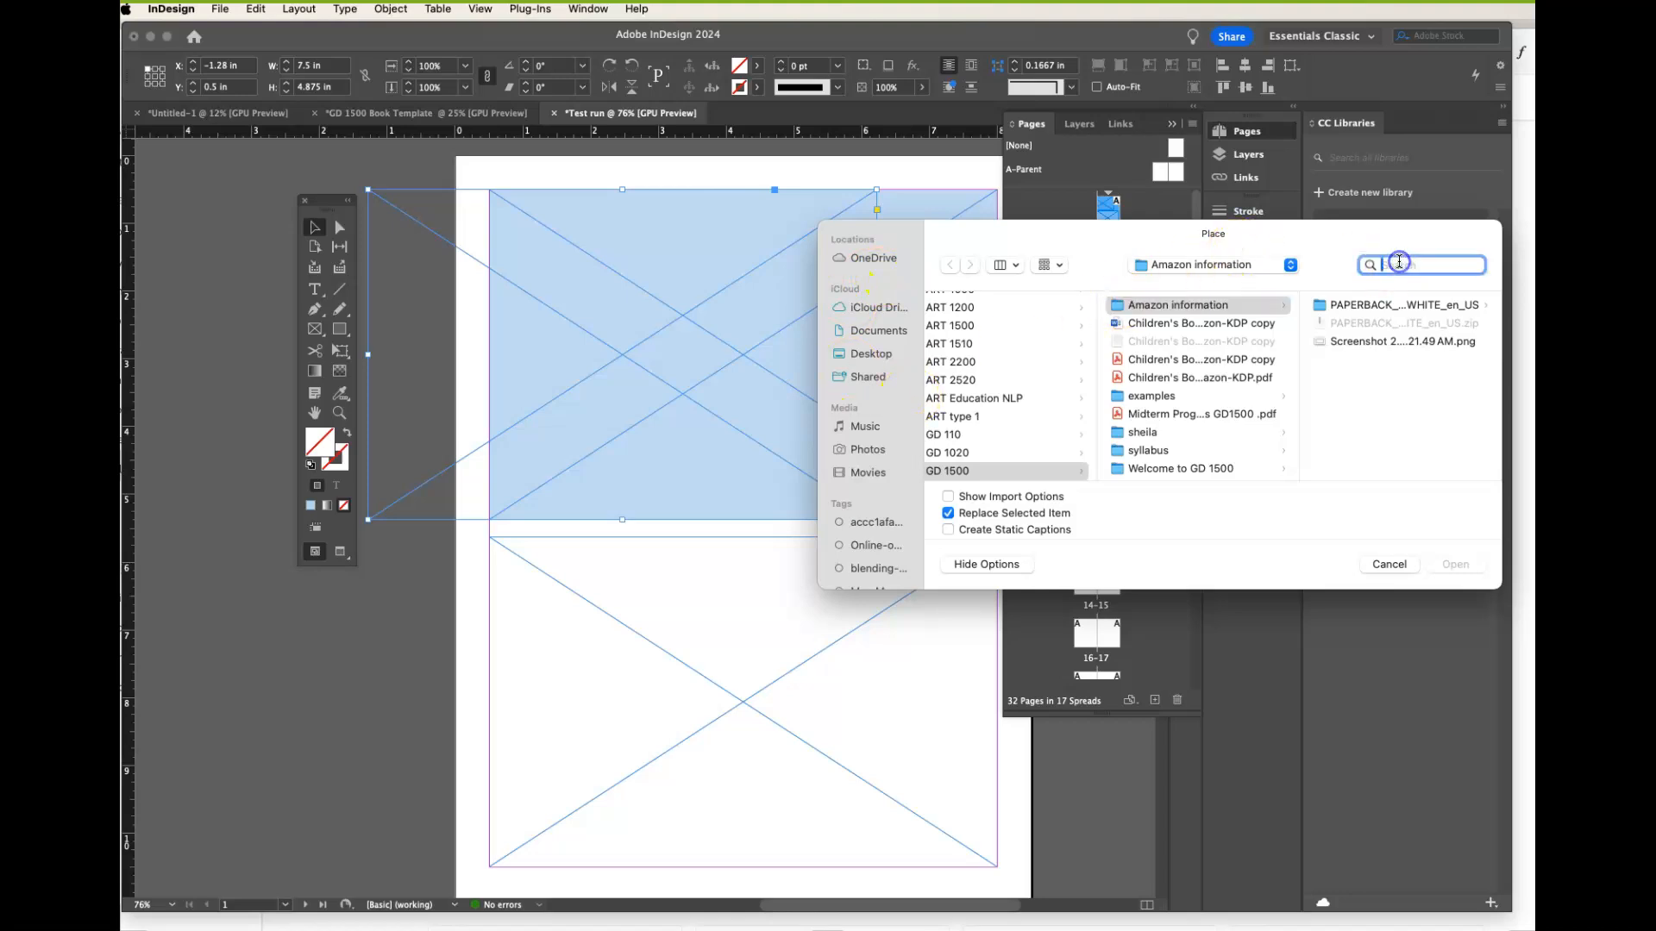
type("sheila")
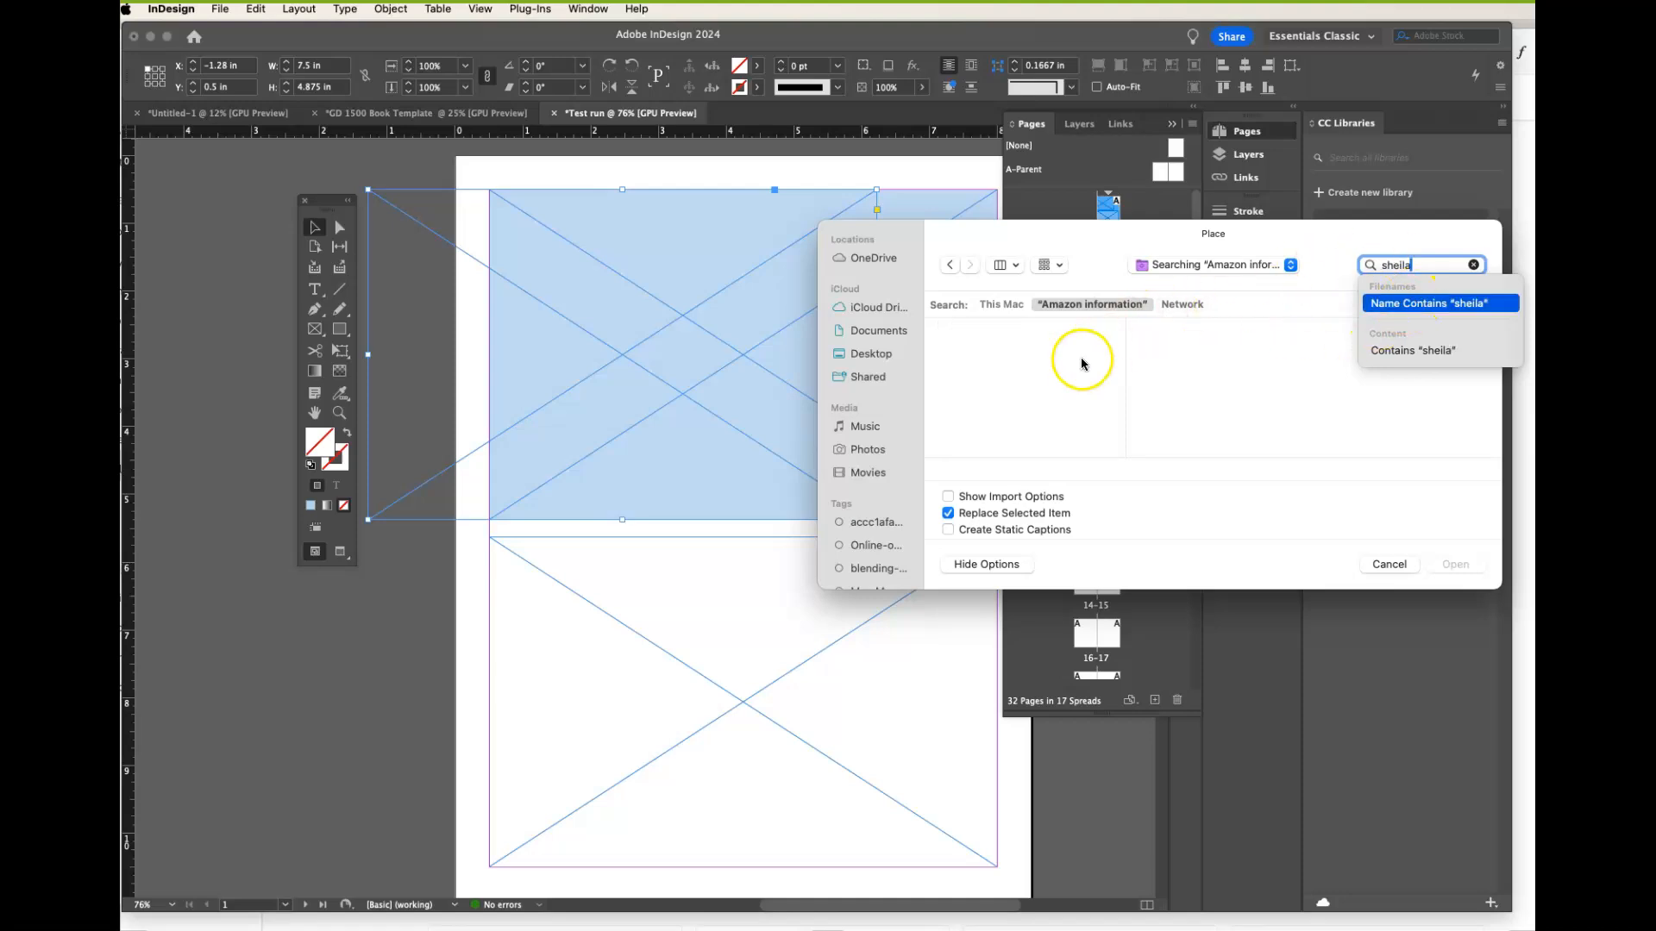
left_click(1365, 303)
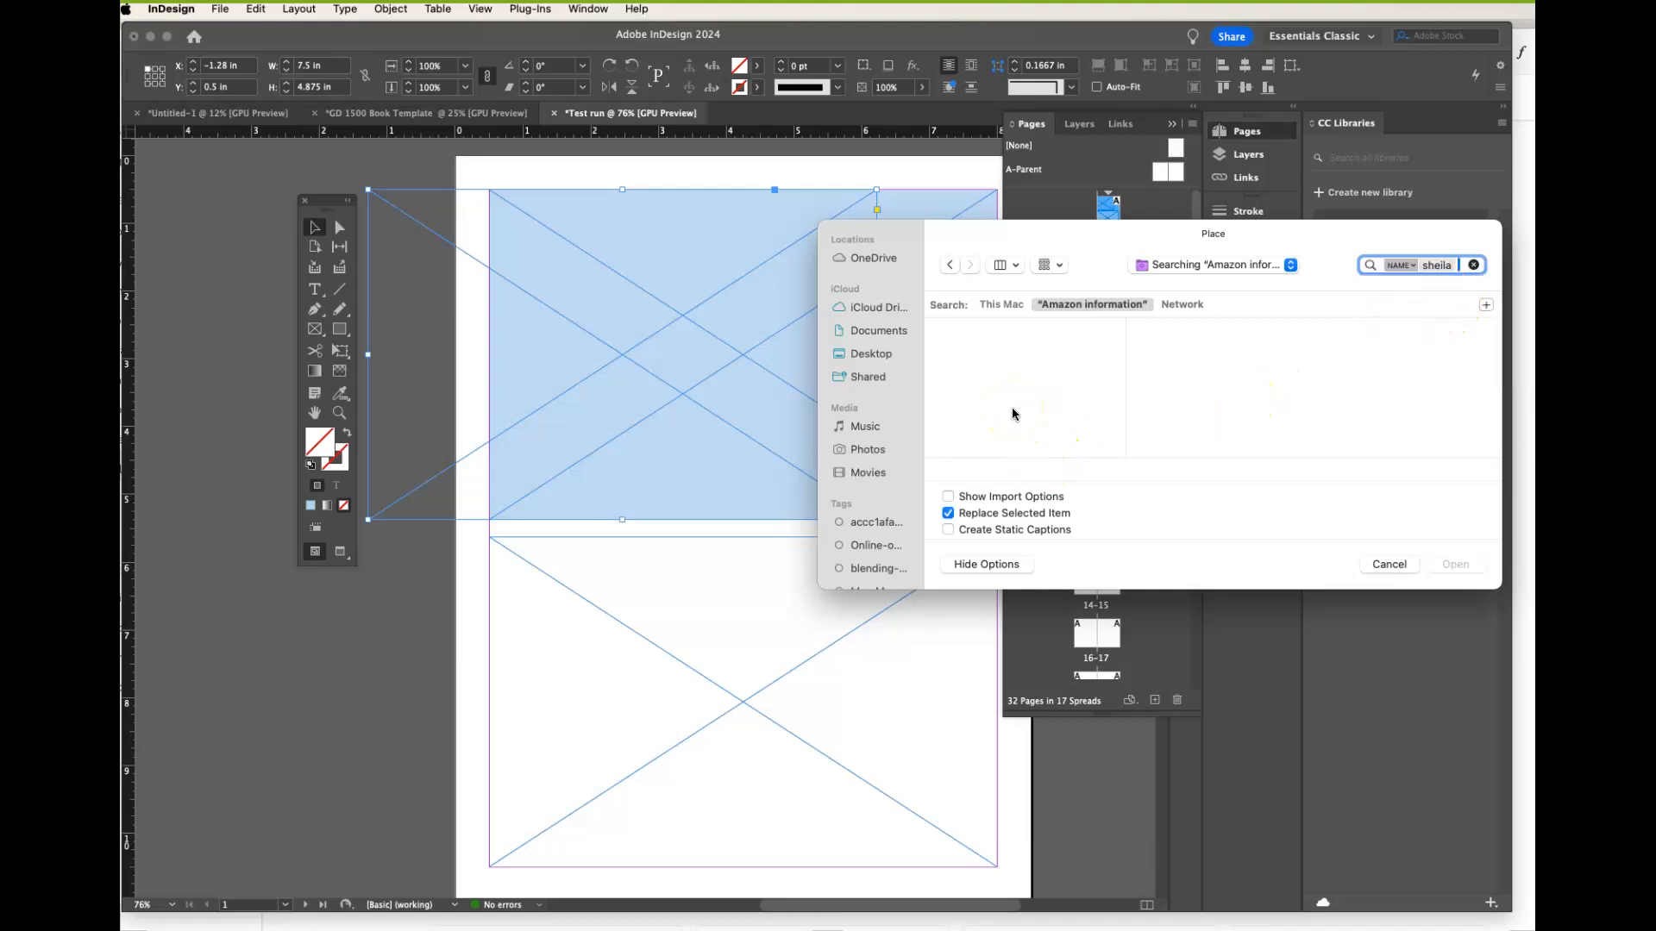
left_click(1221, 266)
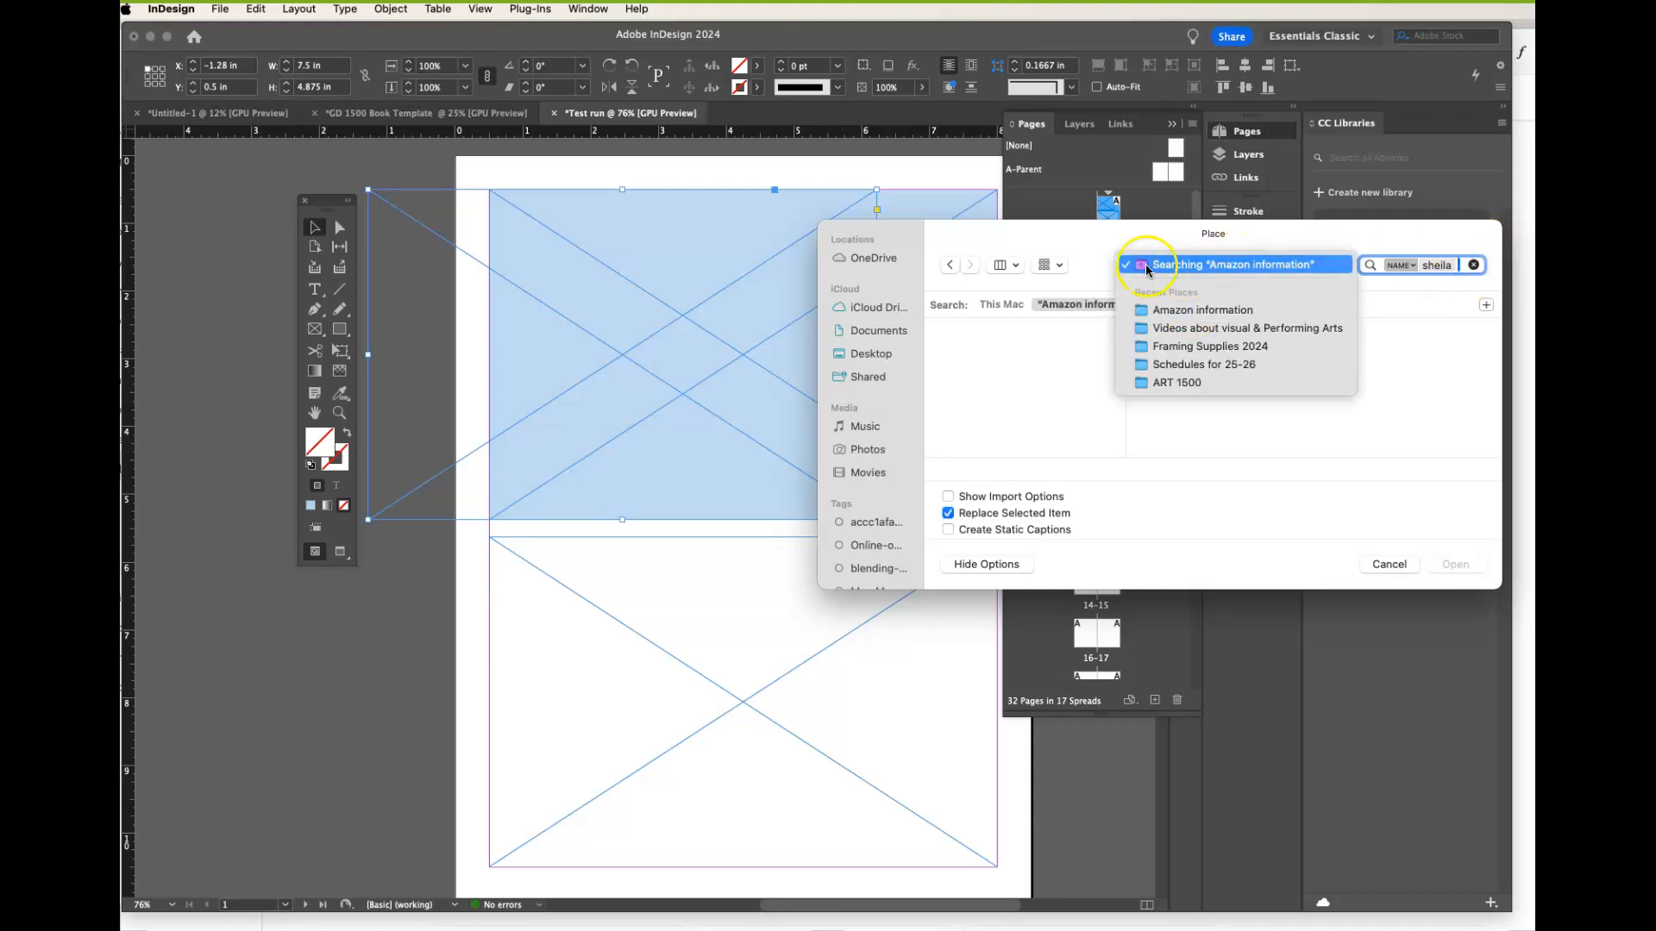
left_click(1185, 267)
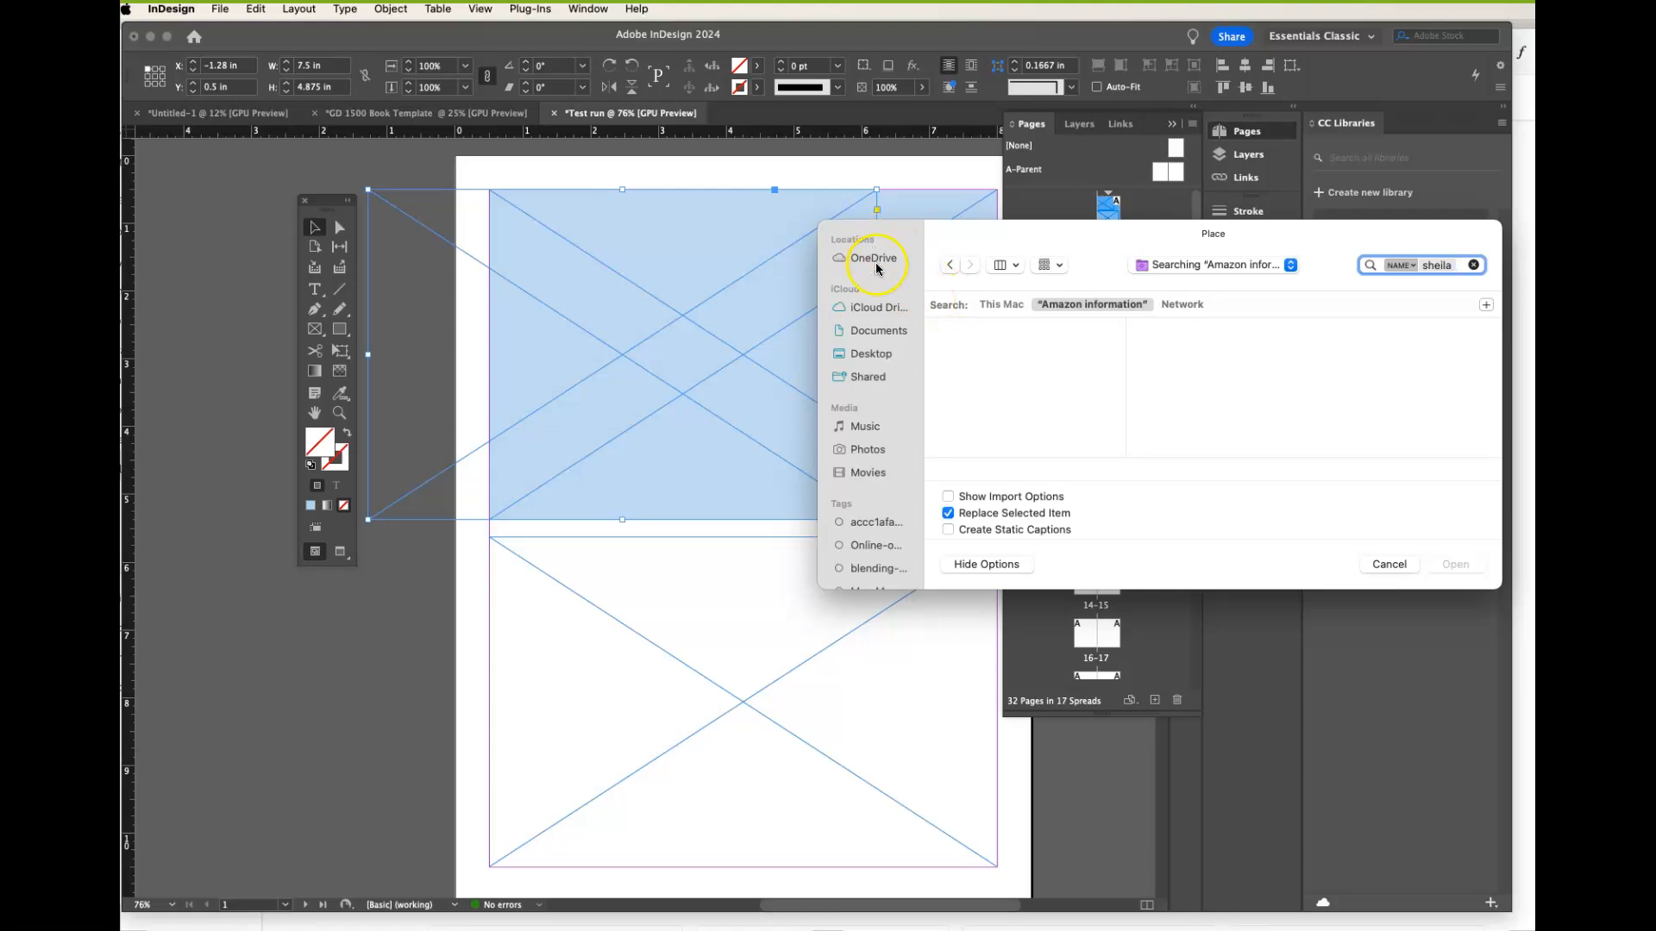
- Search iCloud Drive for "sheila" and select the file sheila body.ai
left_click(877, 317)
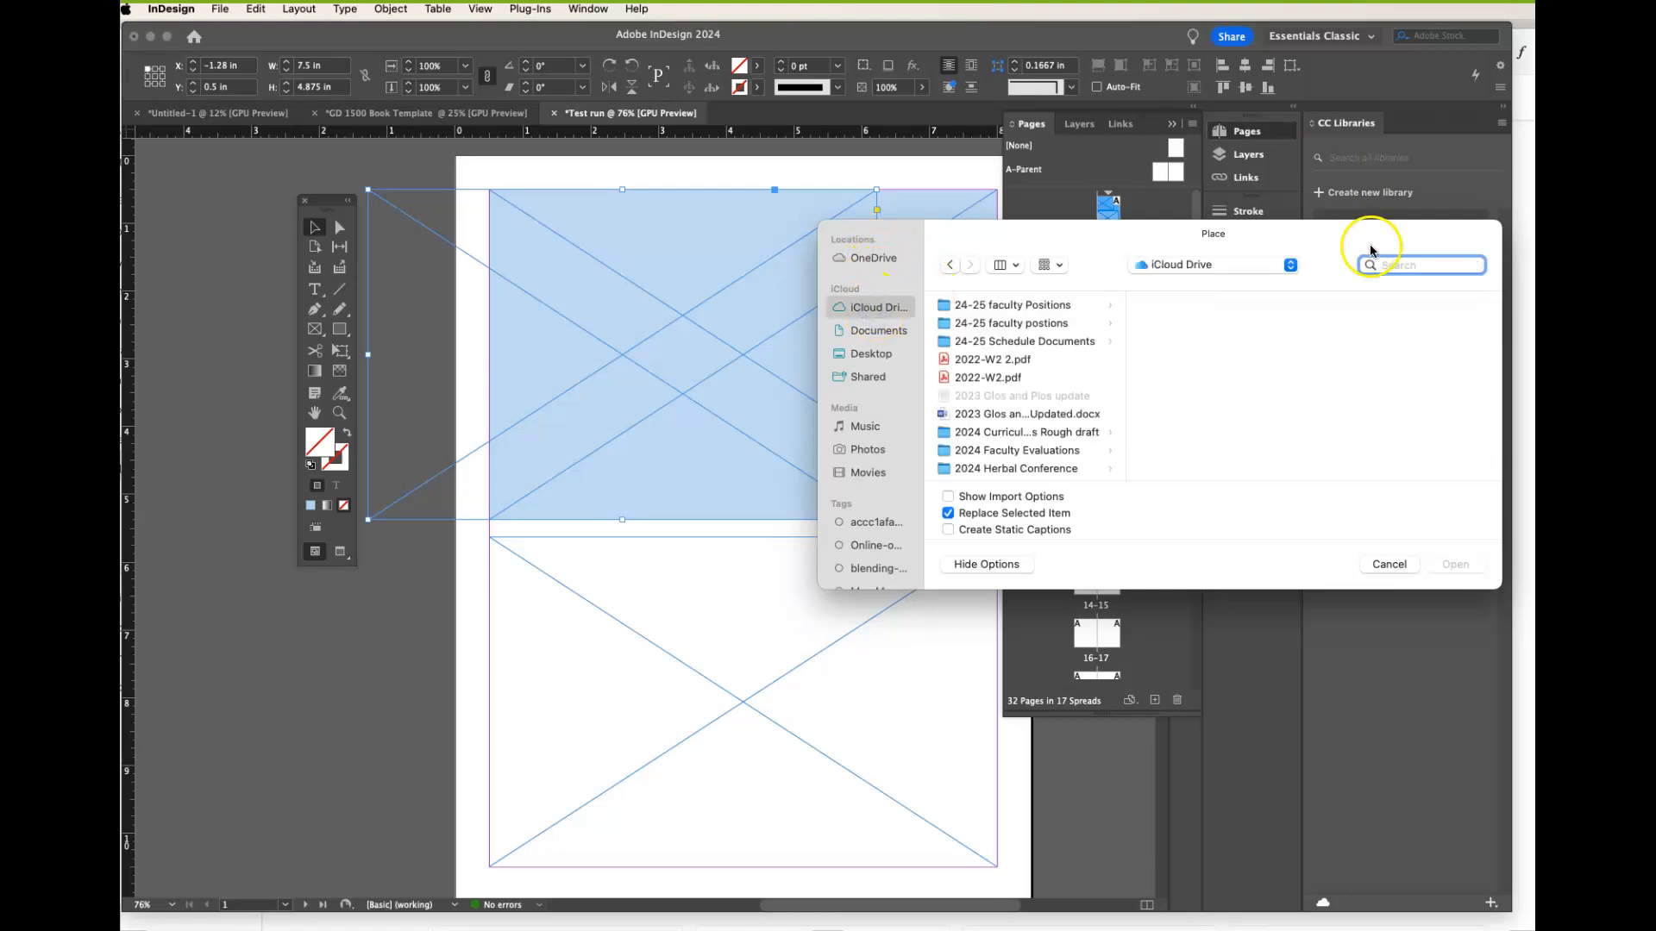
type("sheila")
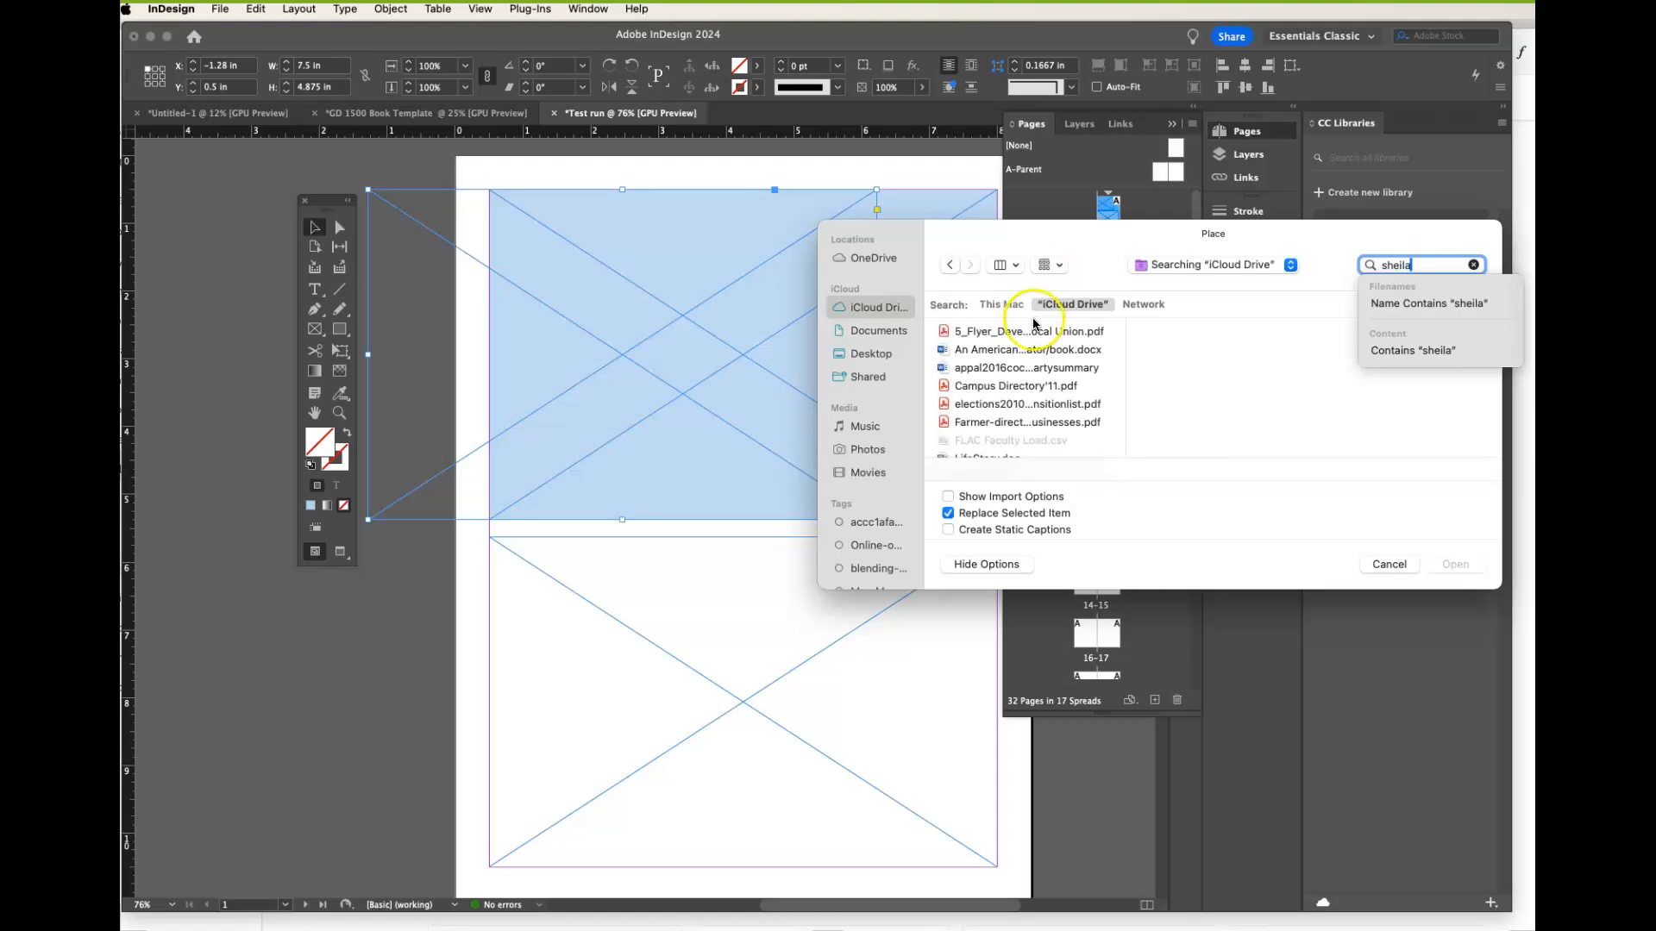
scroll(1025, 408, "down", 5)
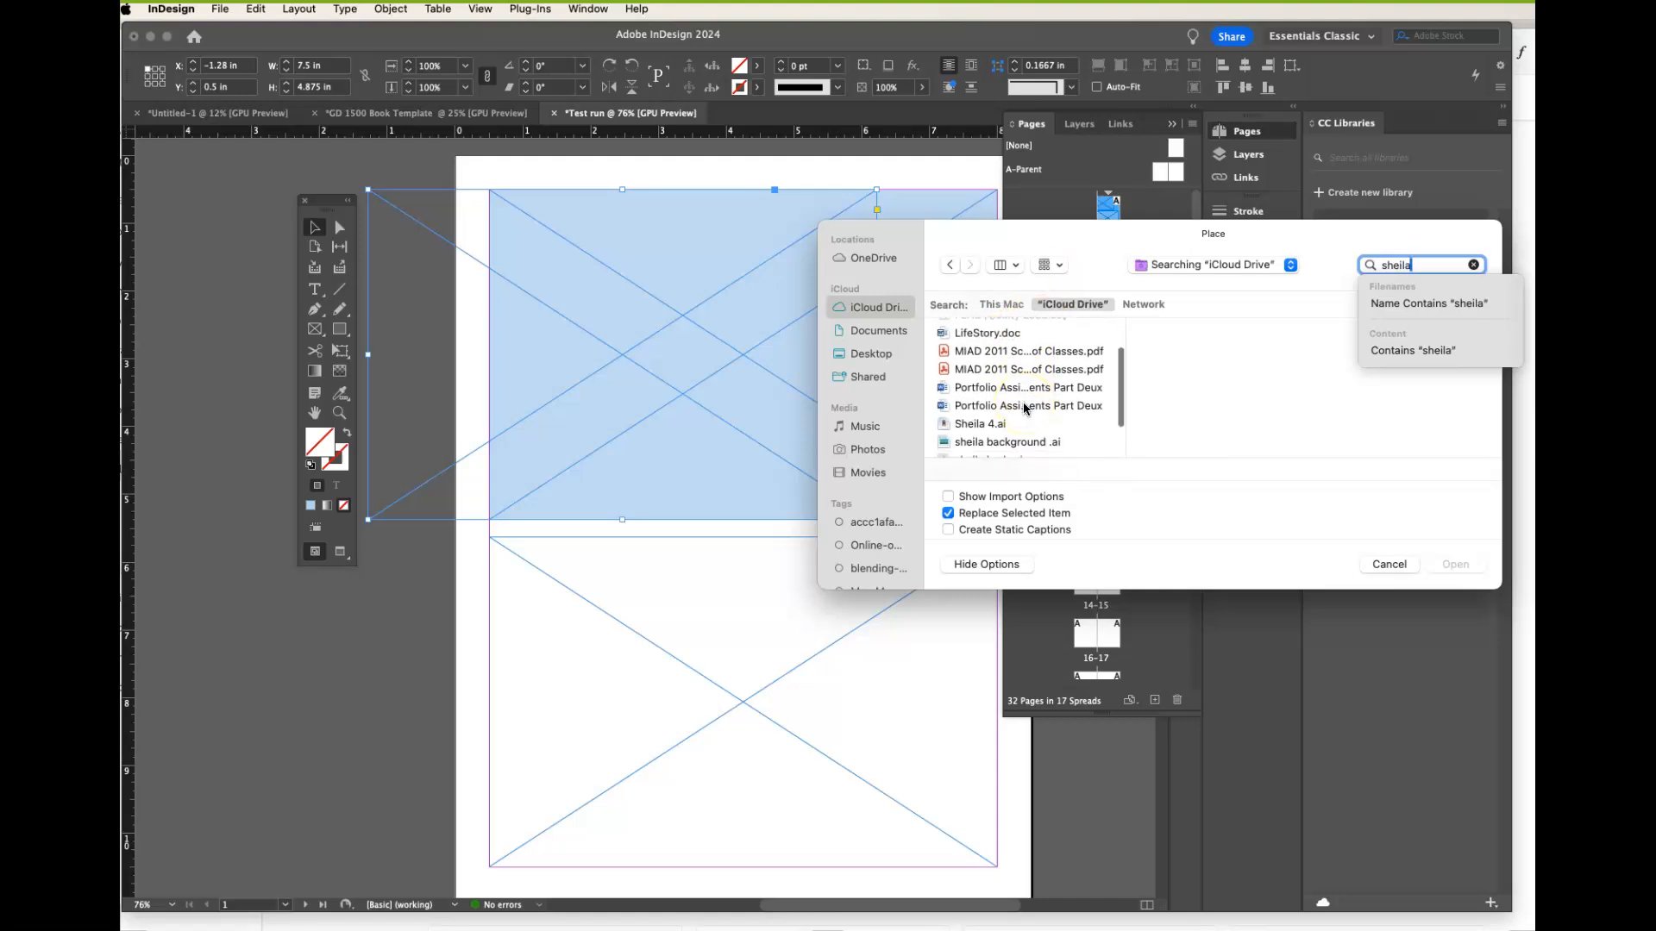
left_click(992, 377)
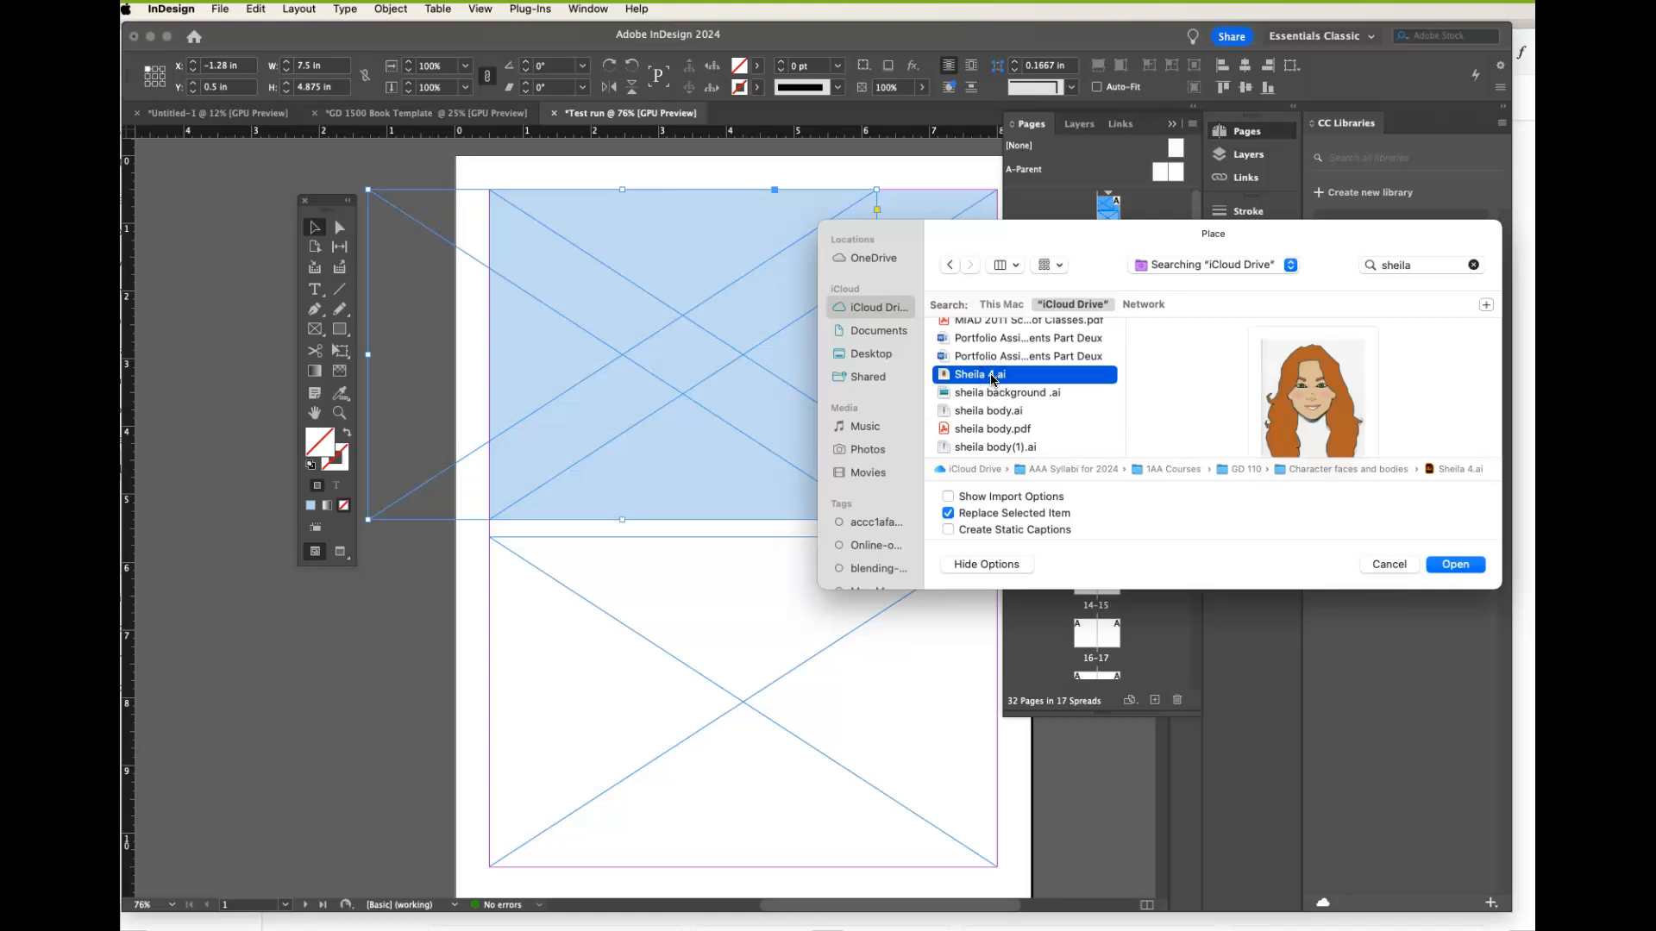
left_click(983, 393)
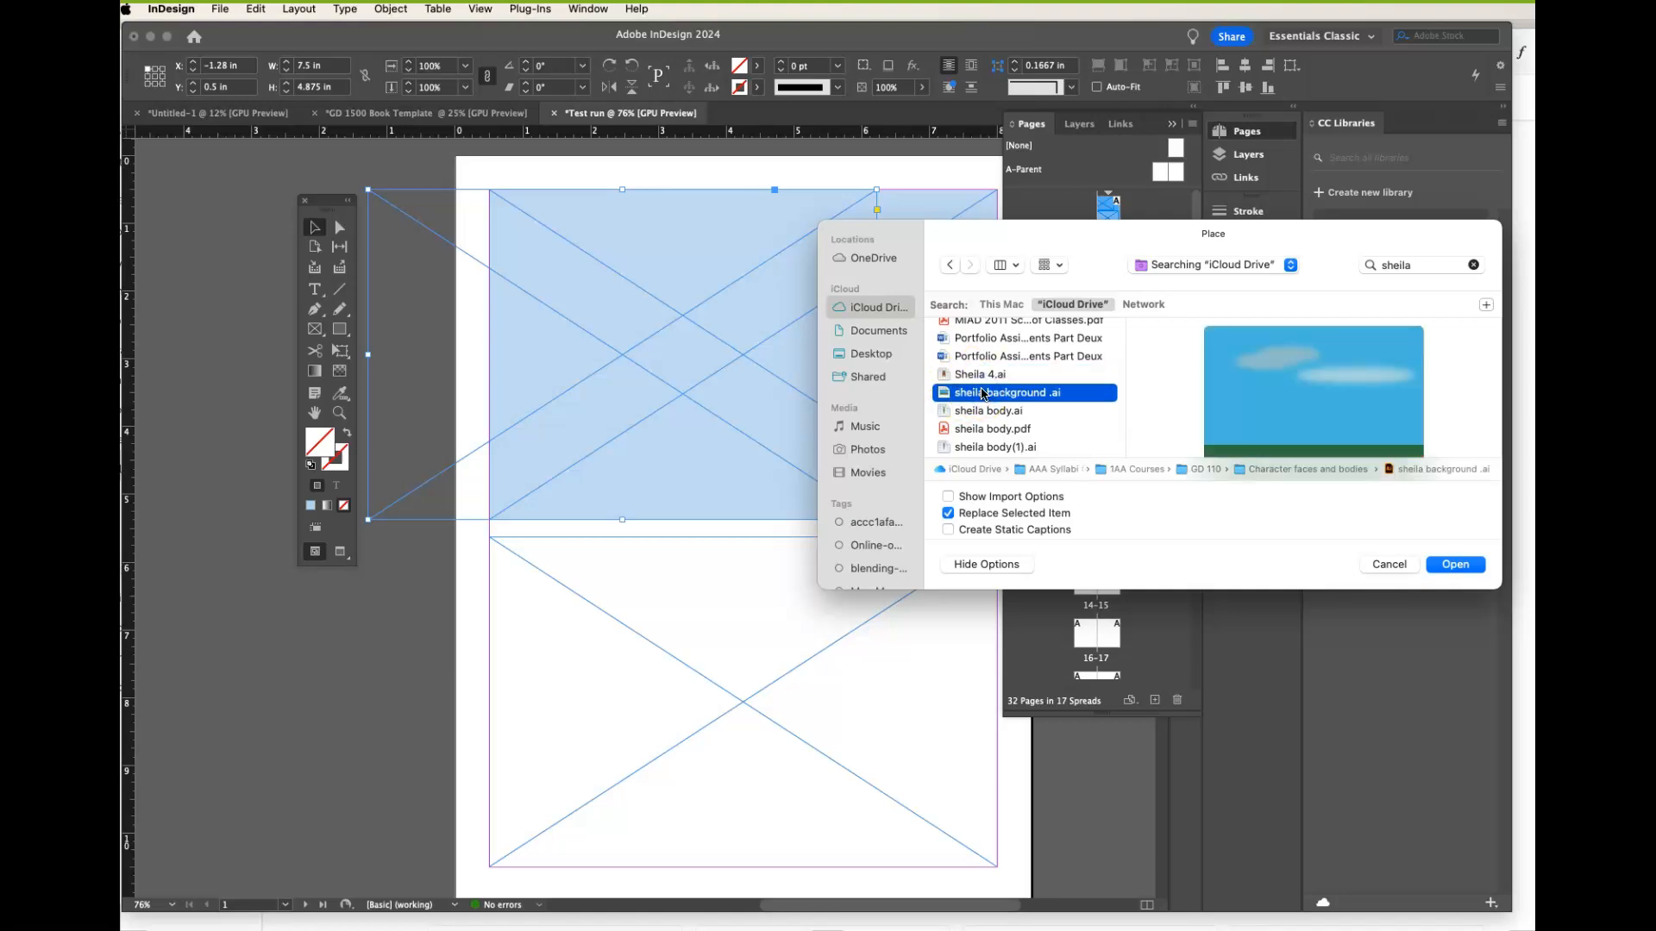
left_click(989, 411)
- Preview the pages of sheila body.ai and open it with Show Import Options on and Replace Selected Item off
scroll(989, 412, "down", 2)
scroll(1296, 371, "down", 3)
scroll(1296, 371, "up", 3)
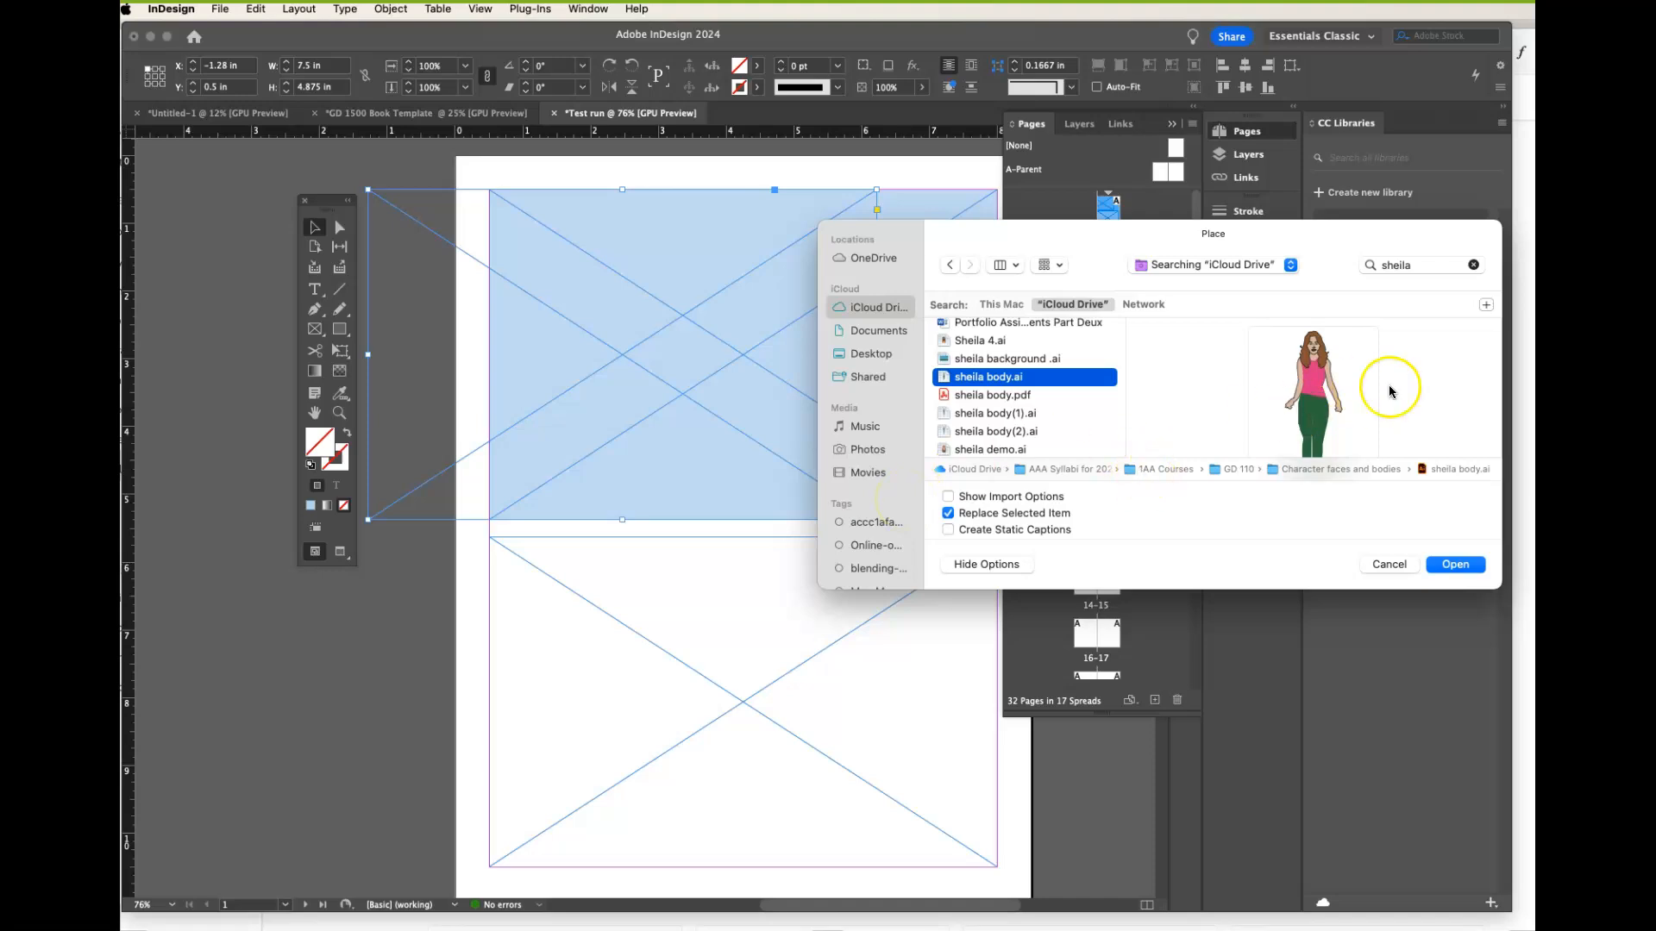
scroll(1349, 421, "down", 3)
scroll(1349, 421, "down", 1)
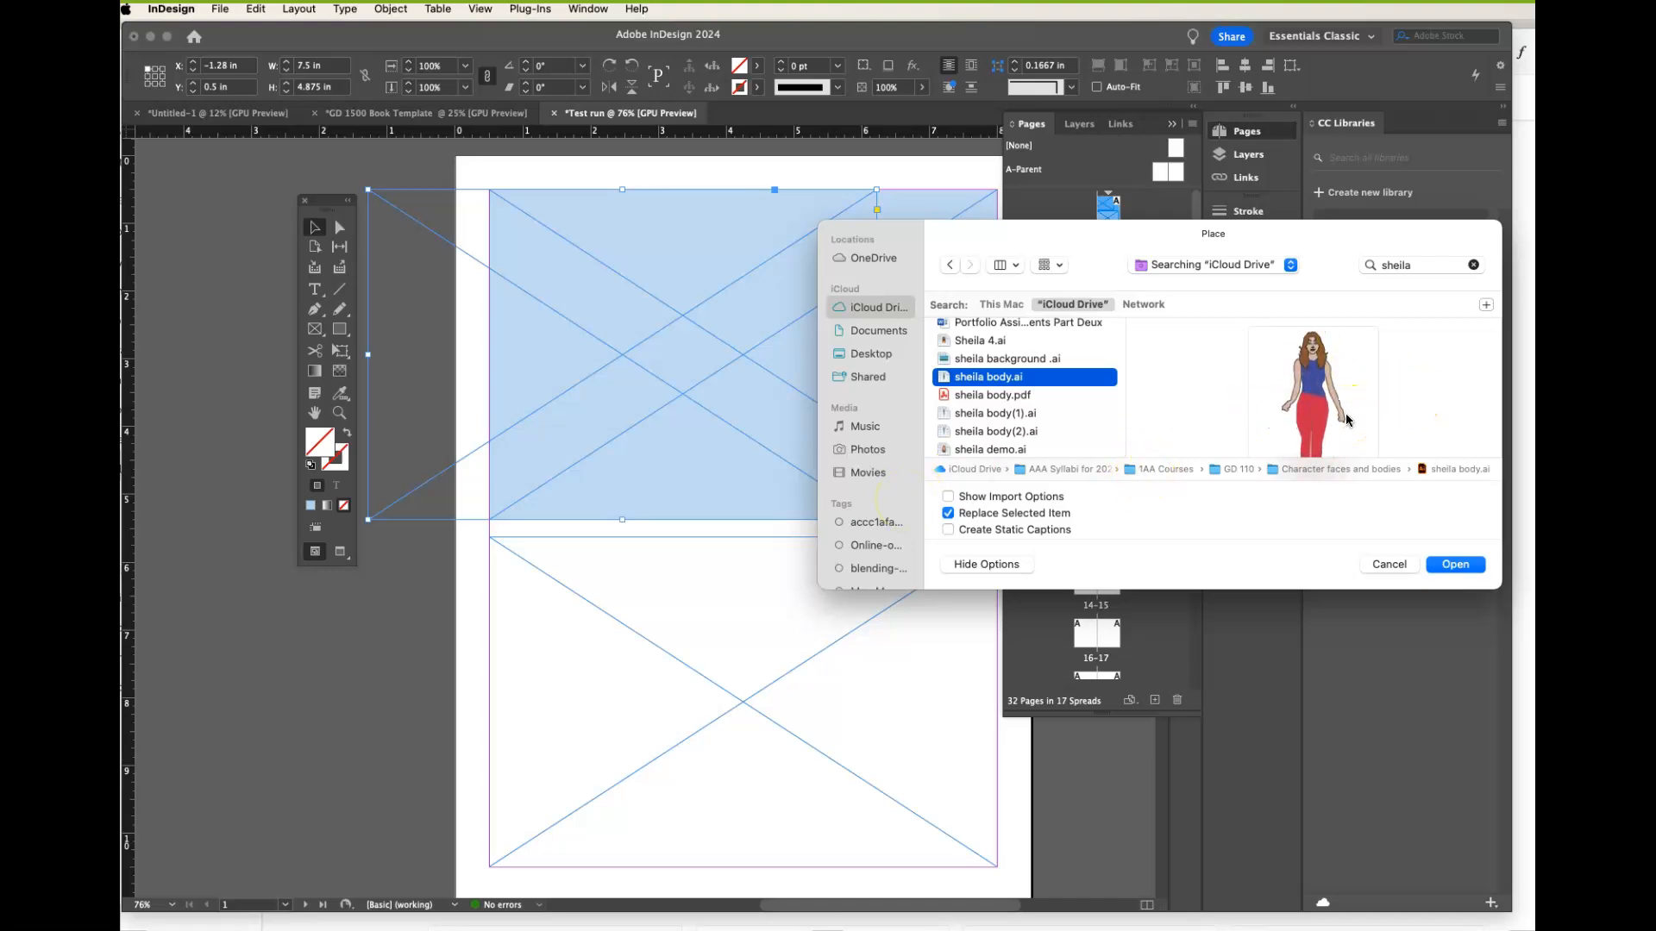
scroll(1348, 420, "down", 4)
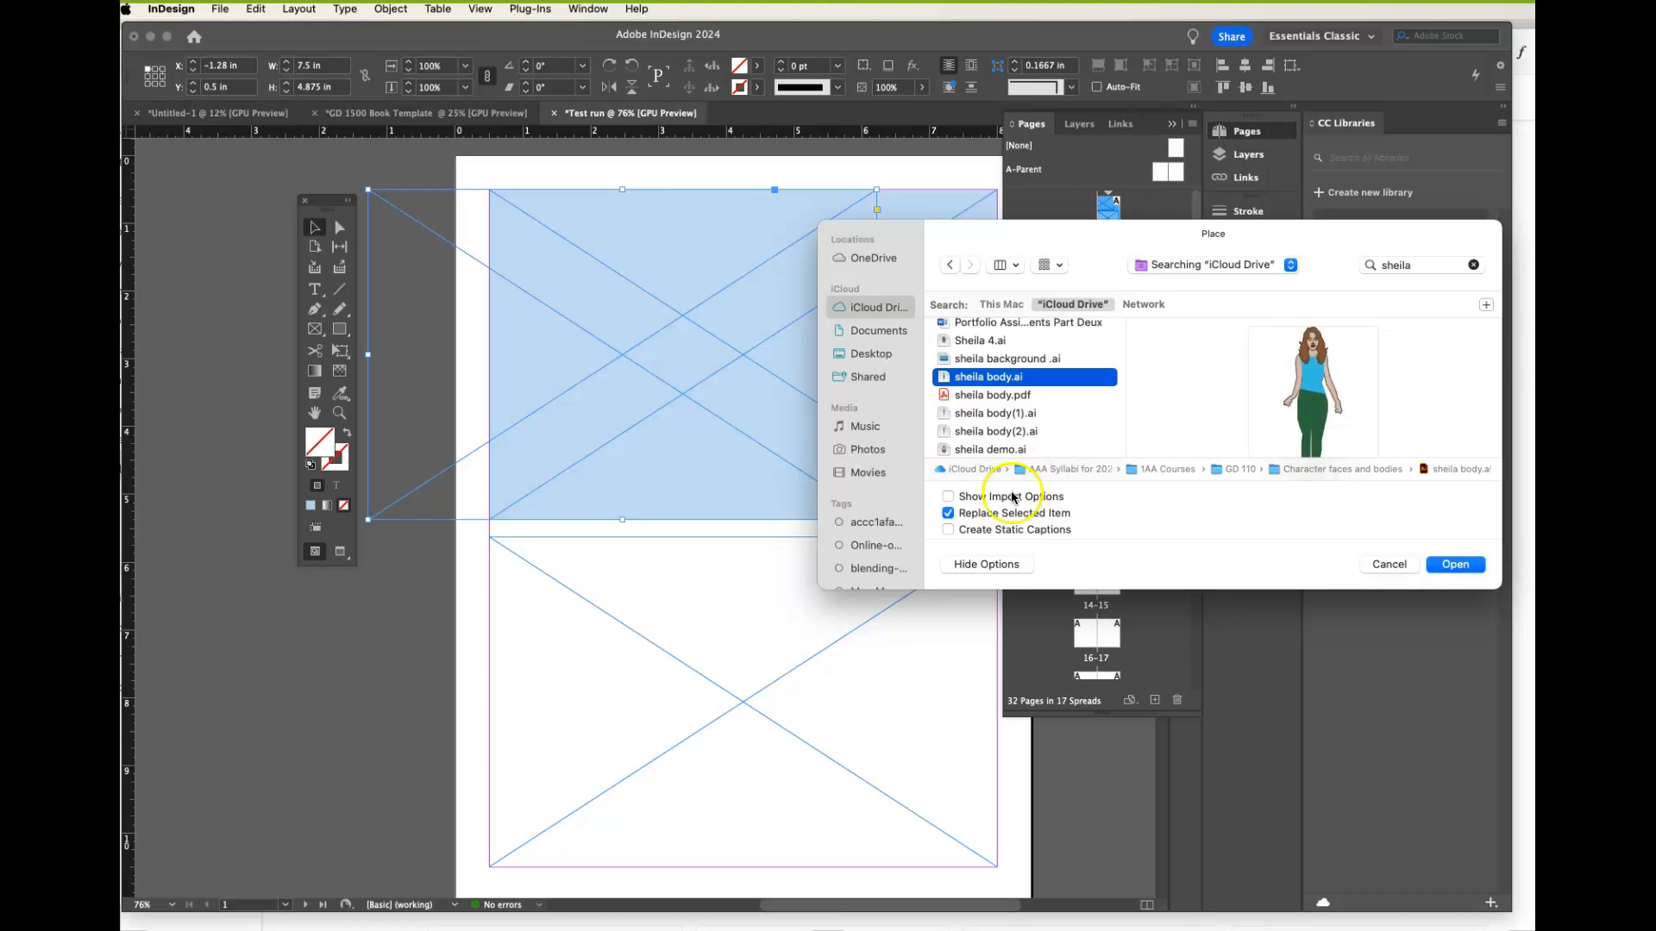
left_click(948, 497)
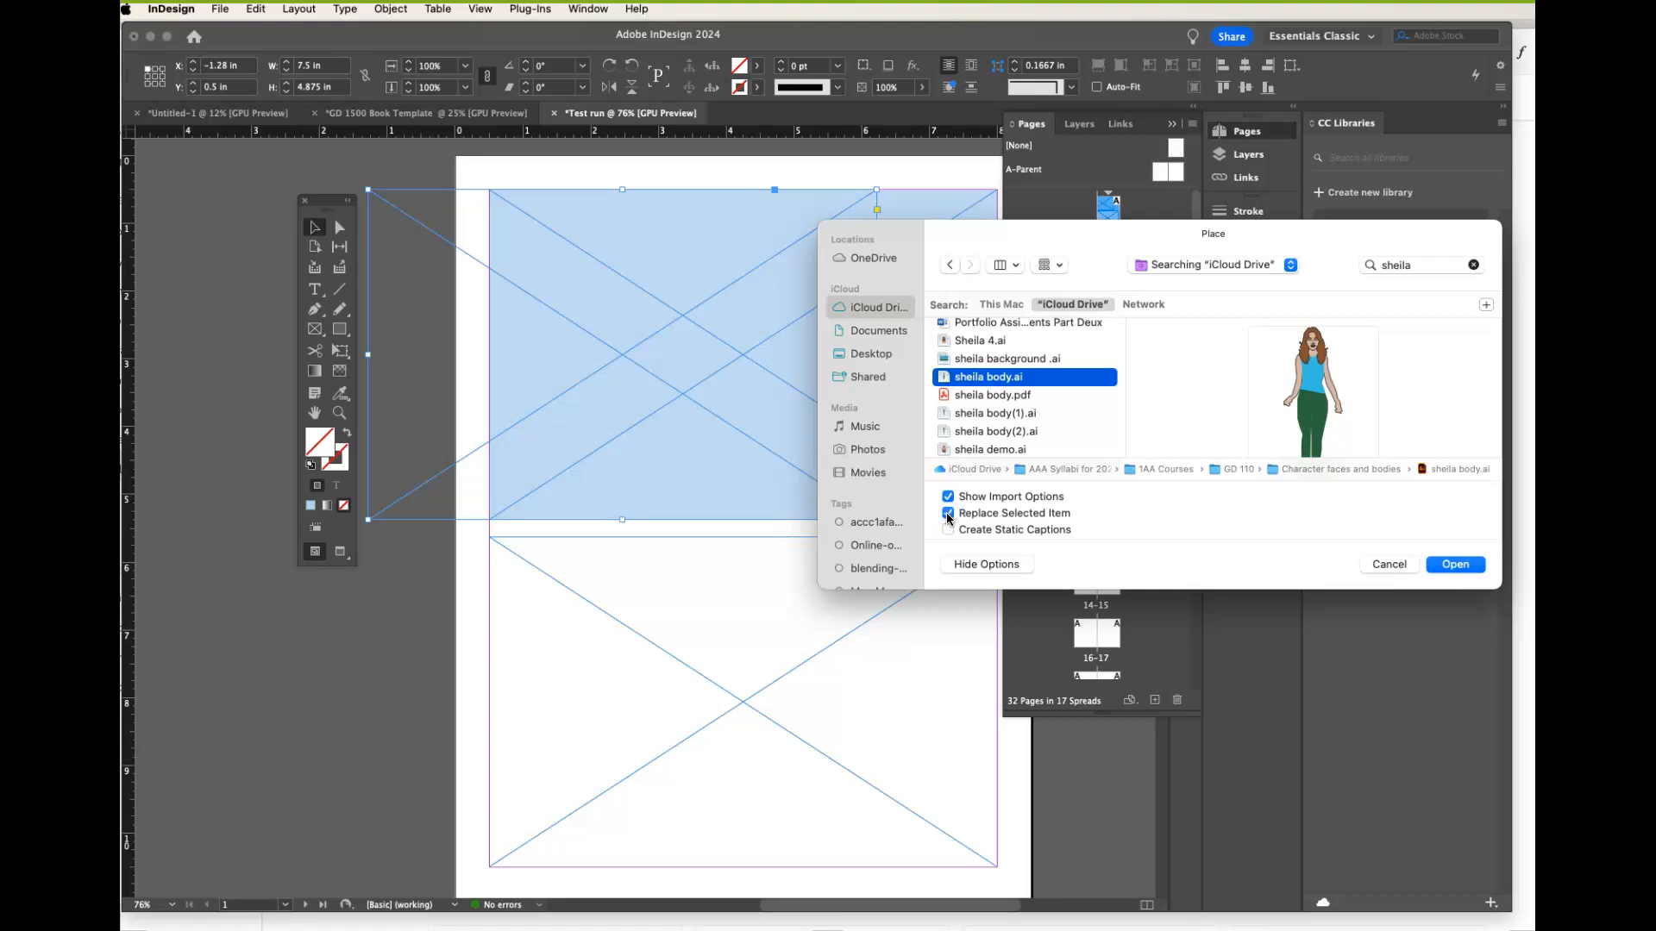
left_click(947, 514)
left_click(1458, 566)
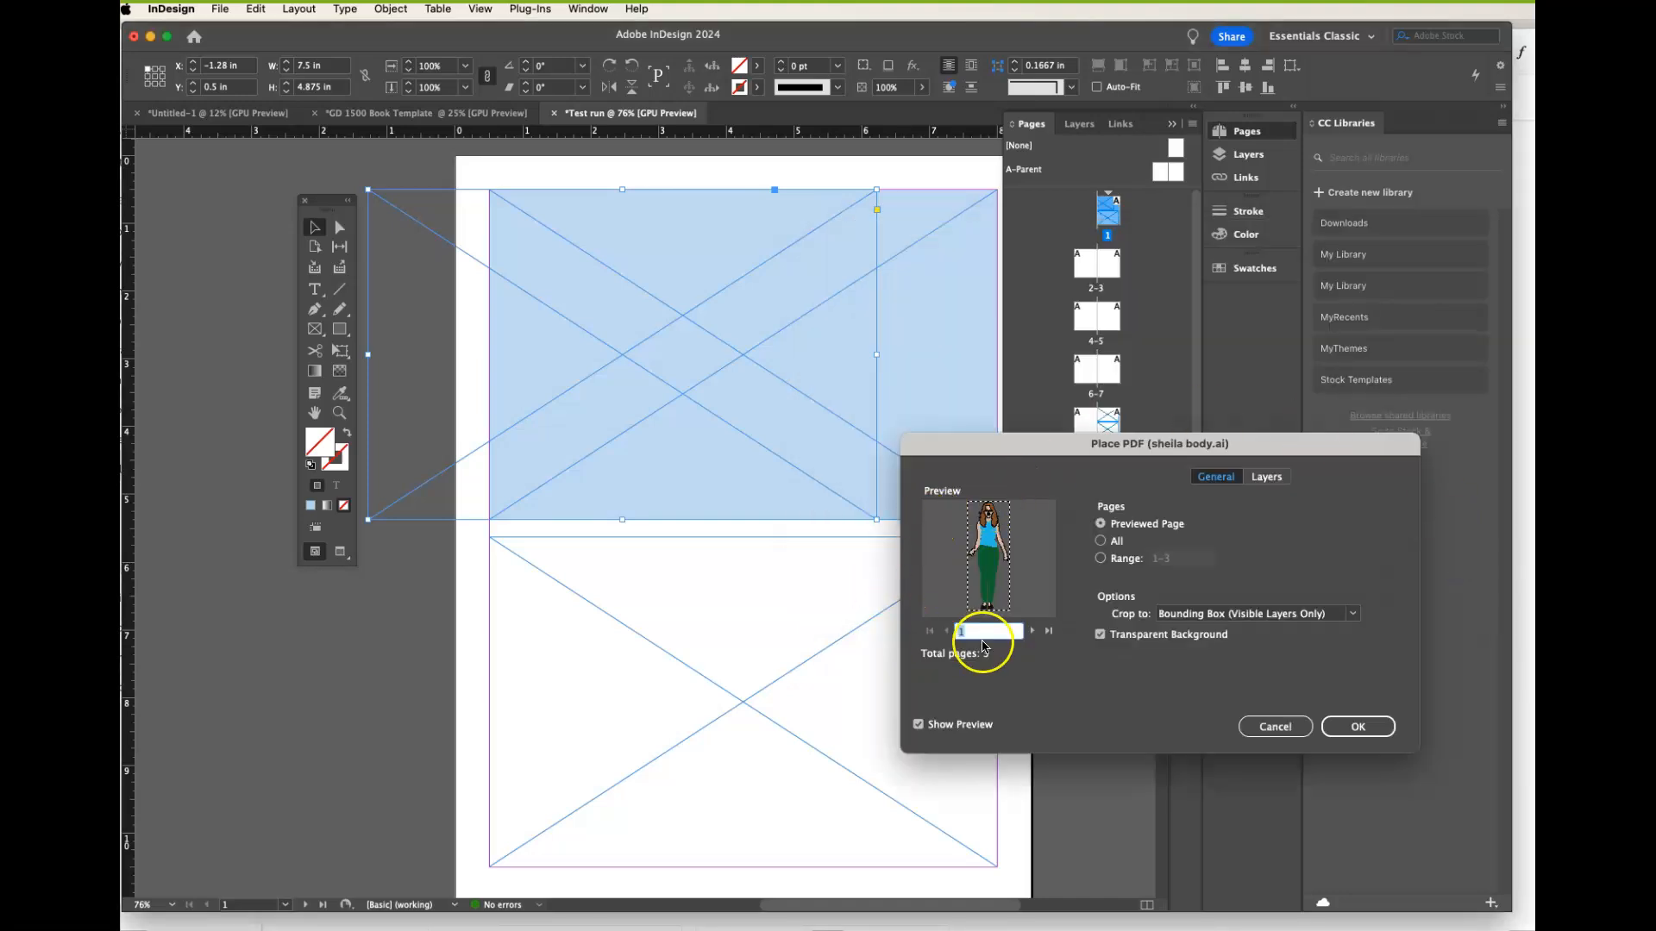
- Preview the three figure versions, choose page 1 for import, and place it in the duplicated frame
left_click(1033, 632)
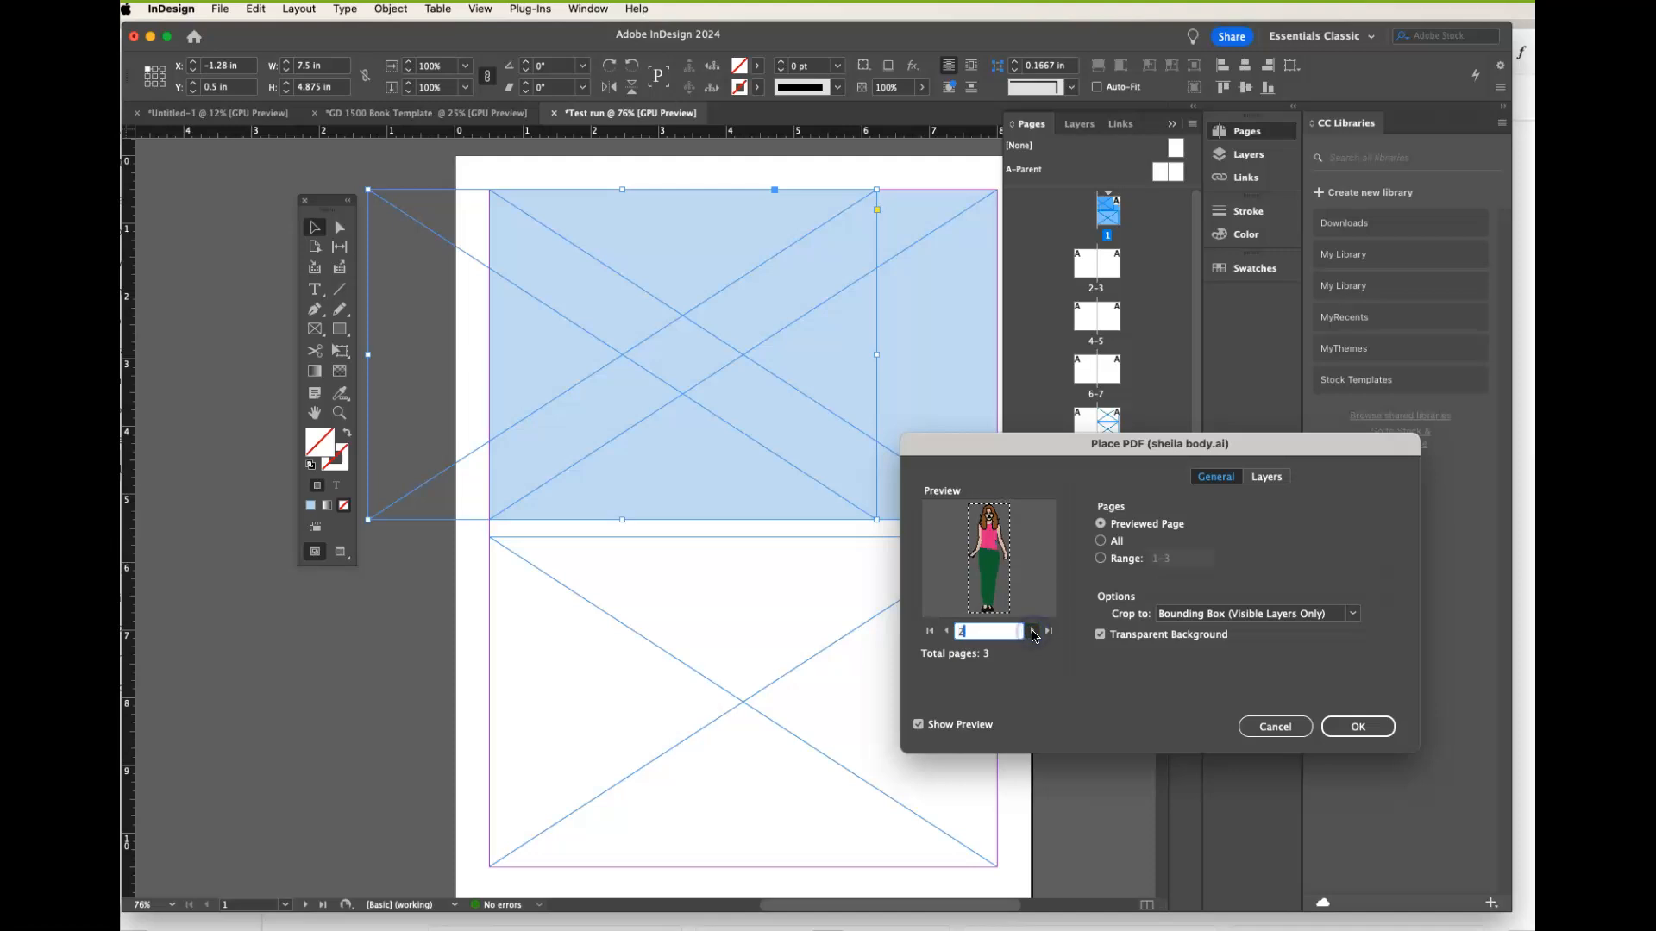
left_click(1033, 632)
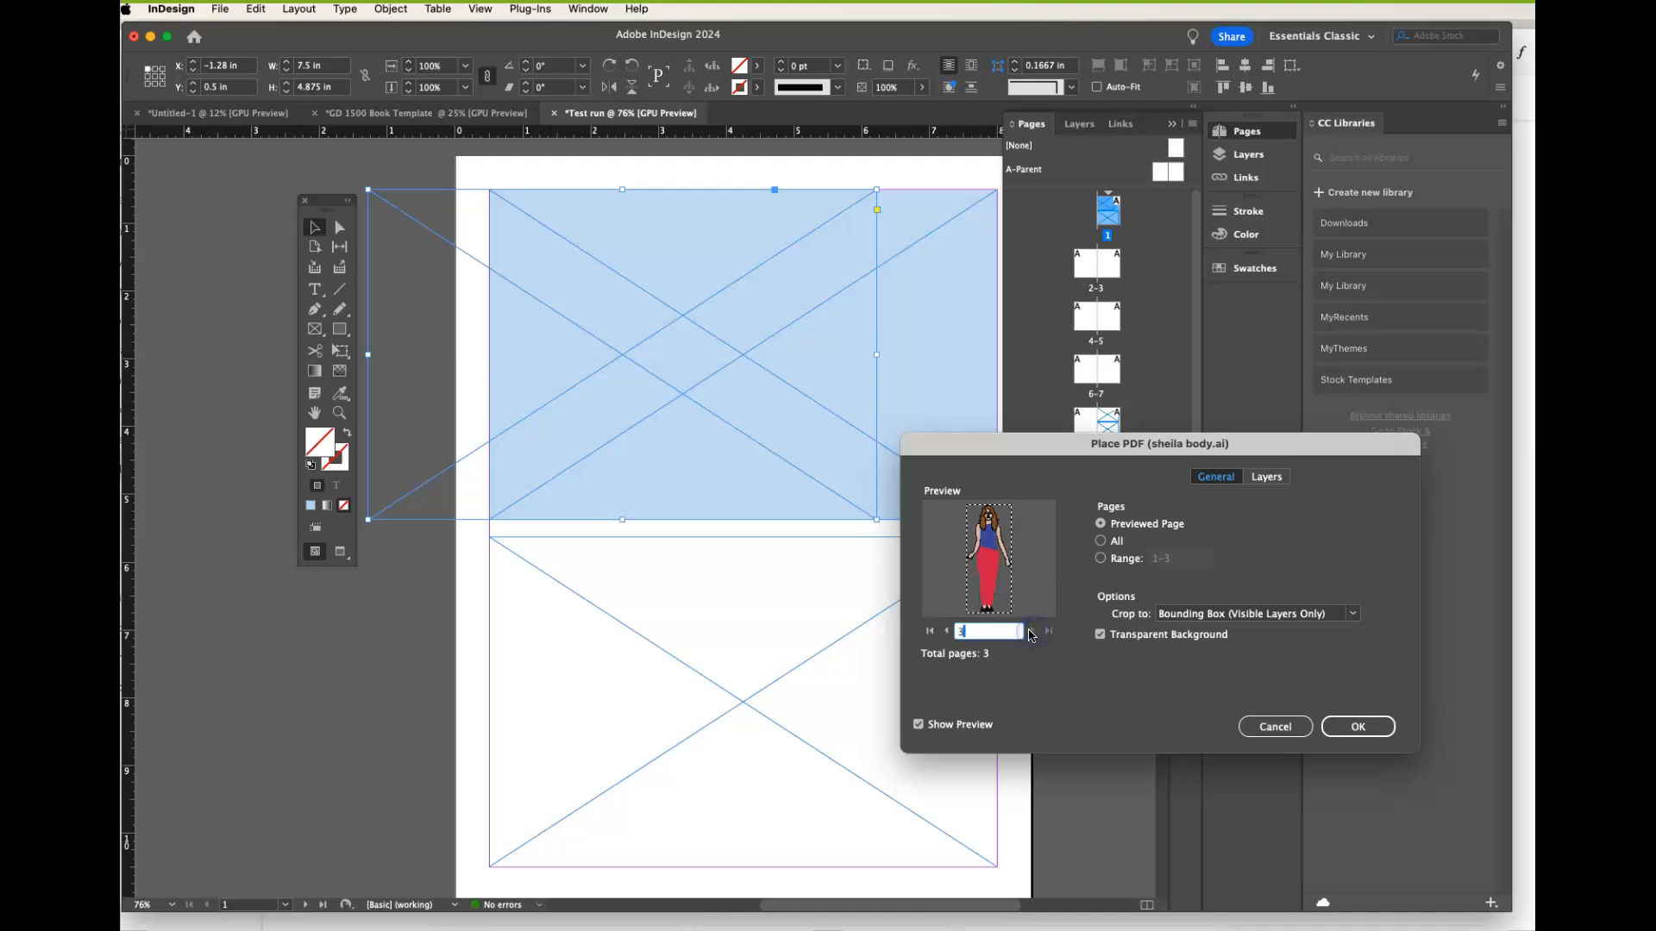
left_click(945, 633)
left_click(945, 633)
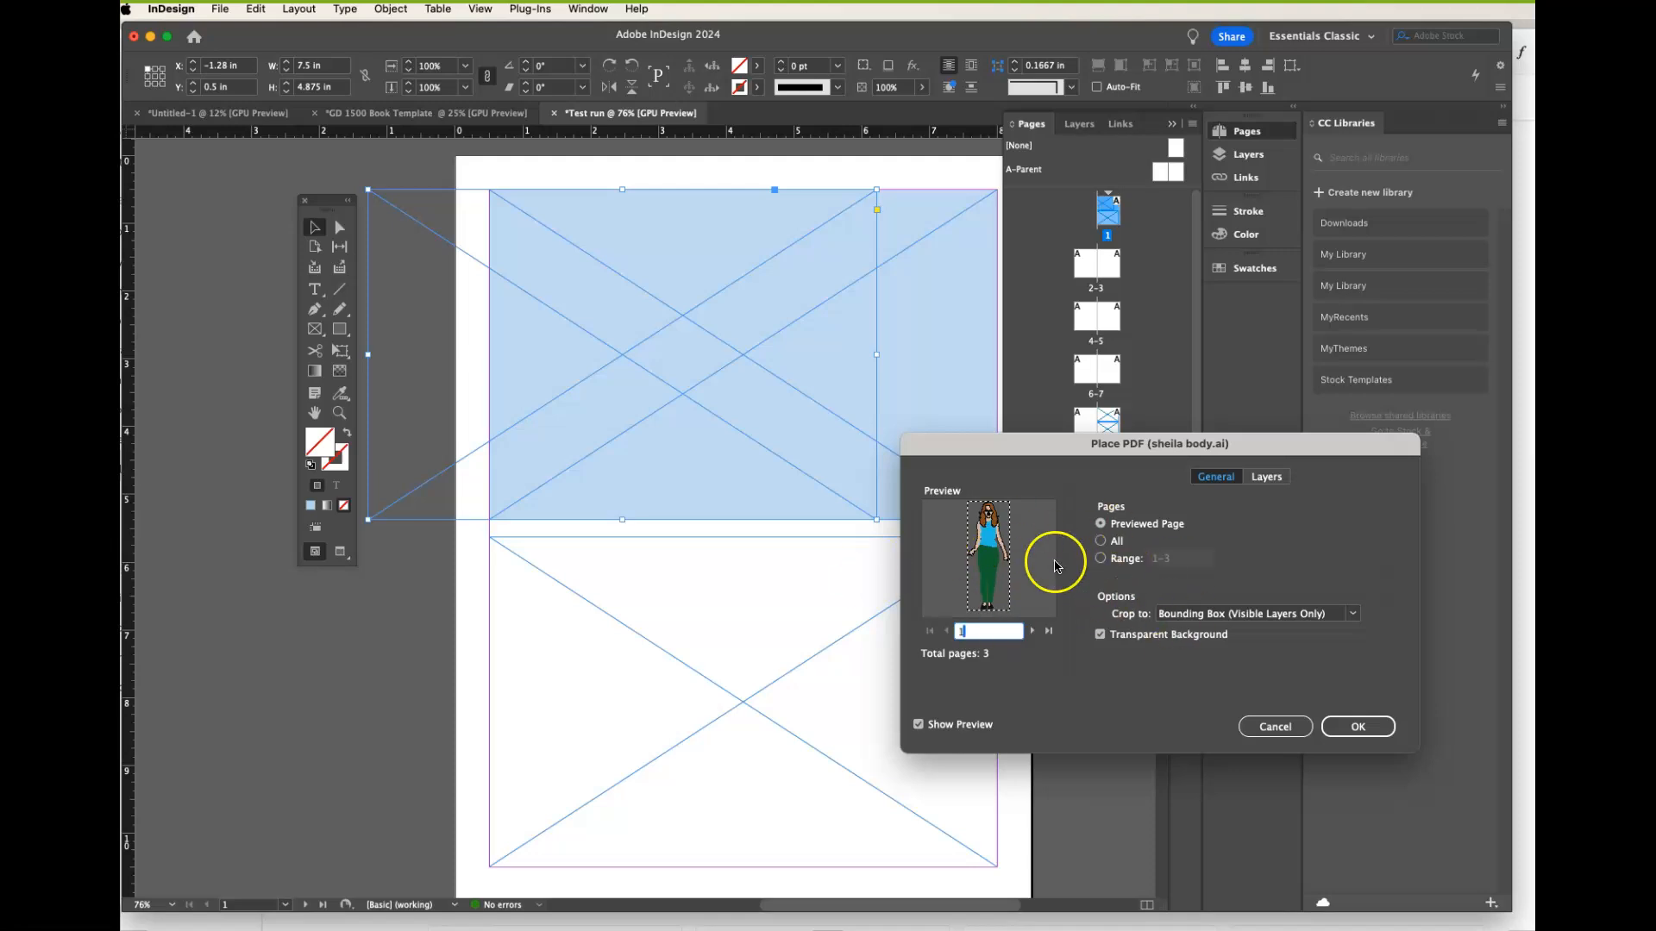
left_click(1359, 727)
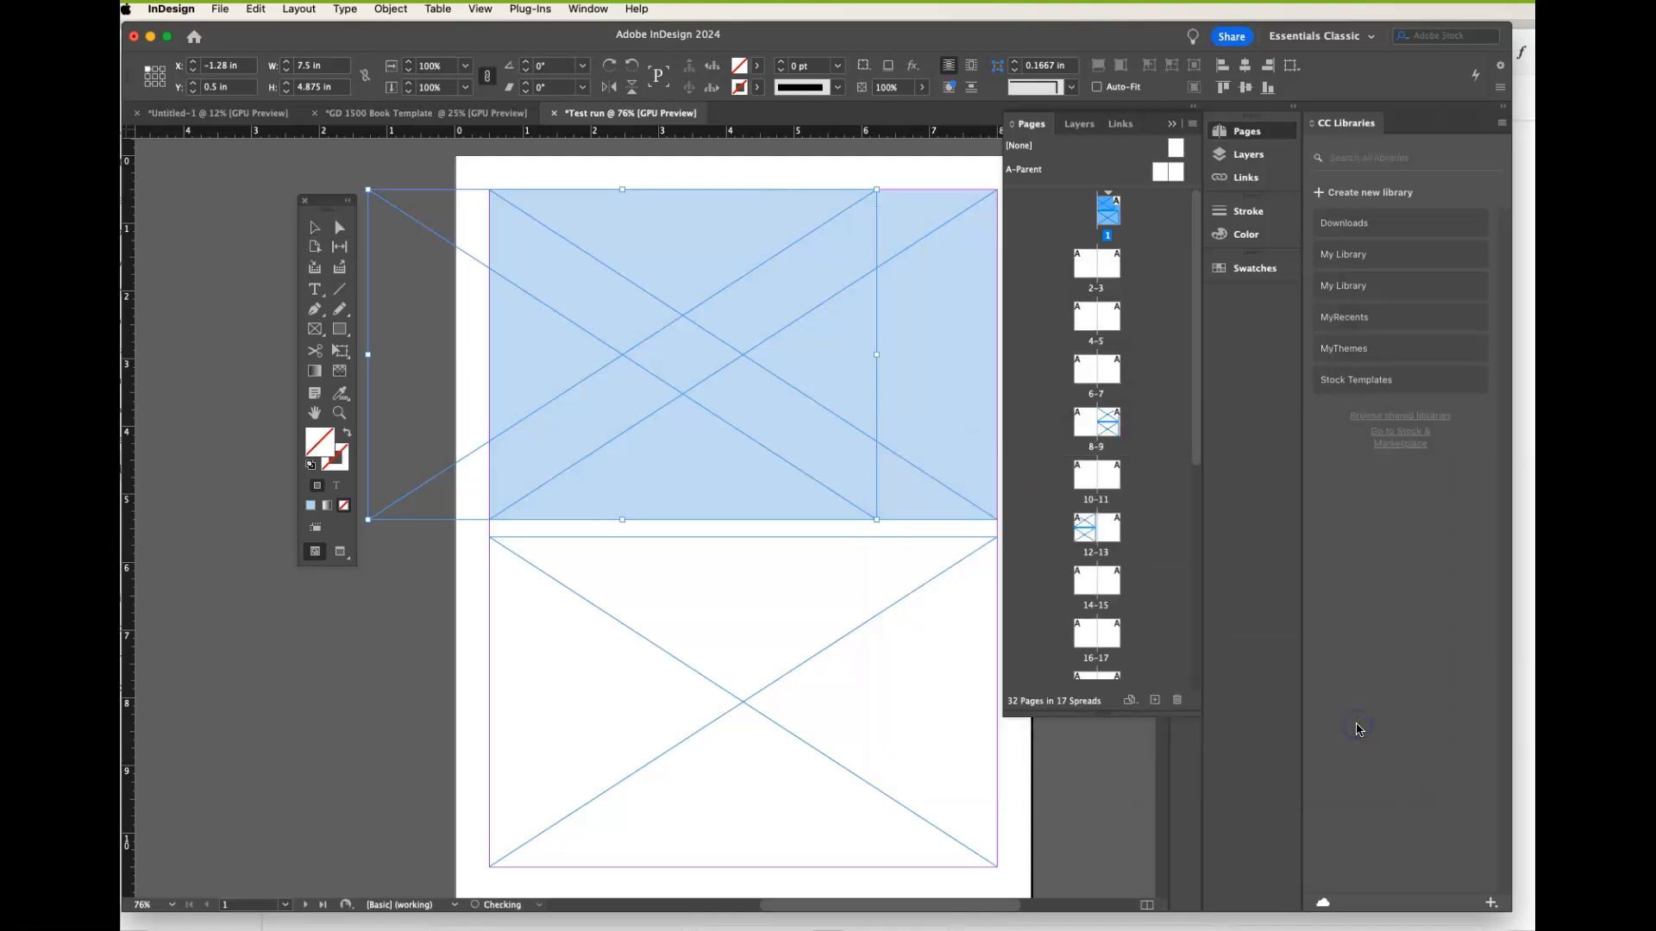
left_click(629, 327)
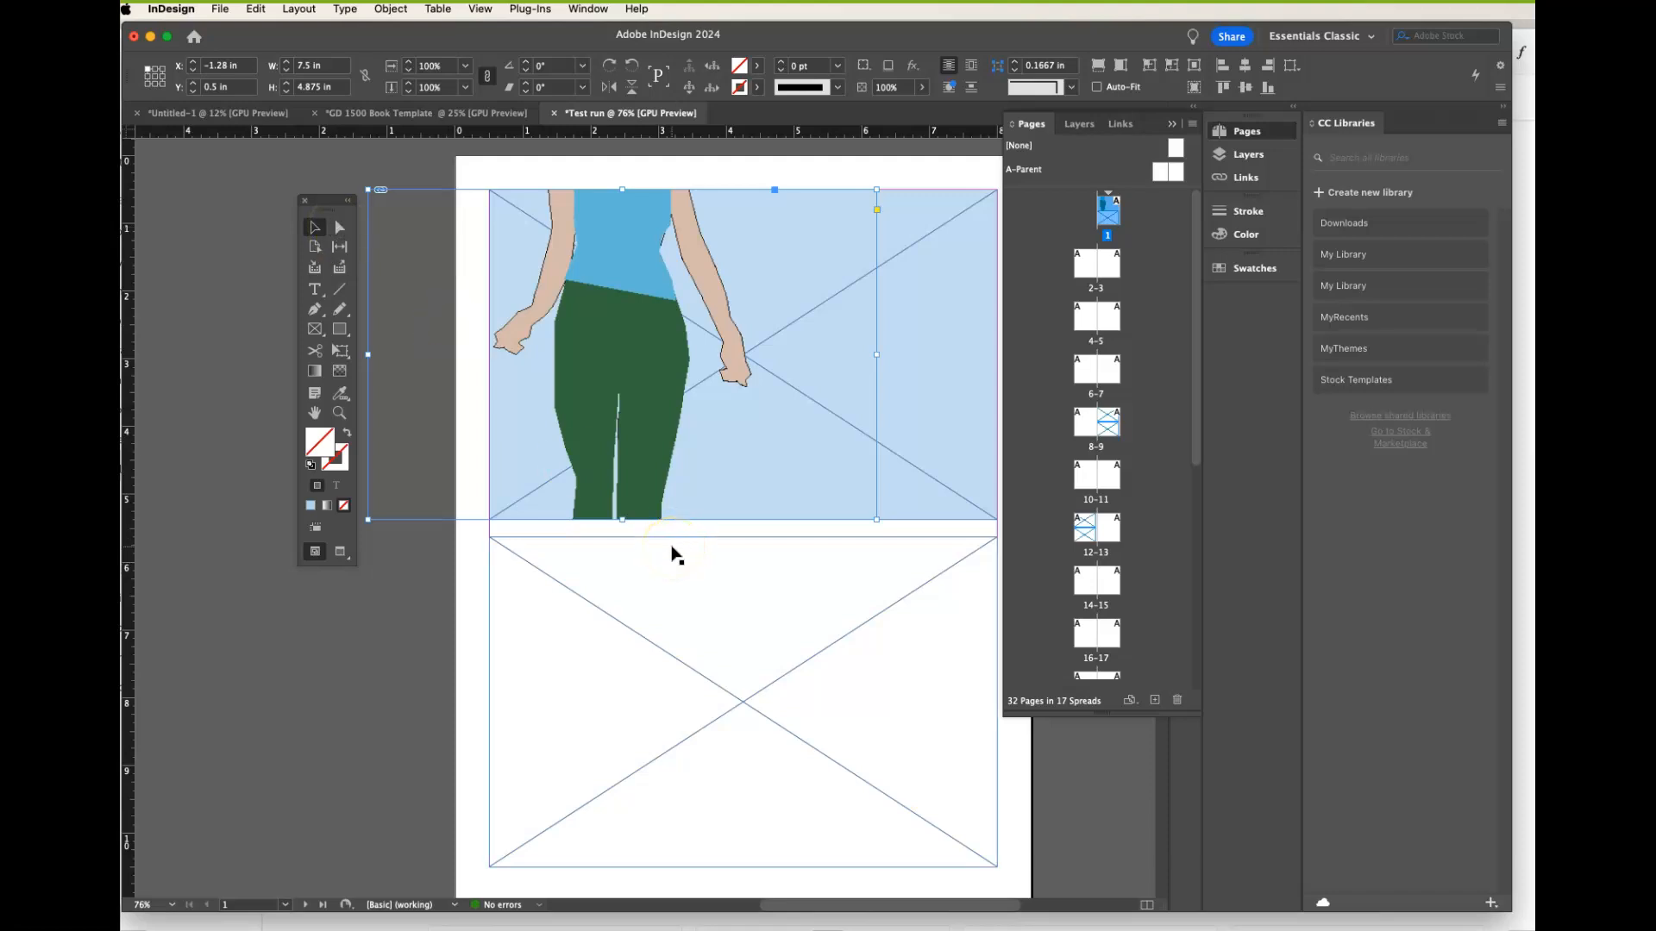
- Move the figure's frame off page 1 onto the pasteboard, to about X -7 in, Y 0.95 in
left_click(635, 575)
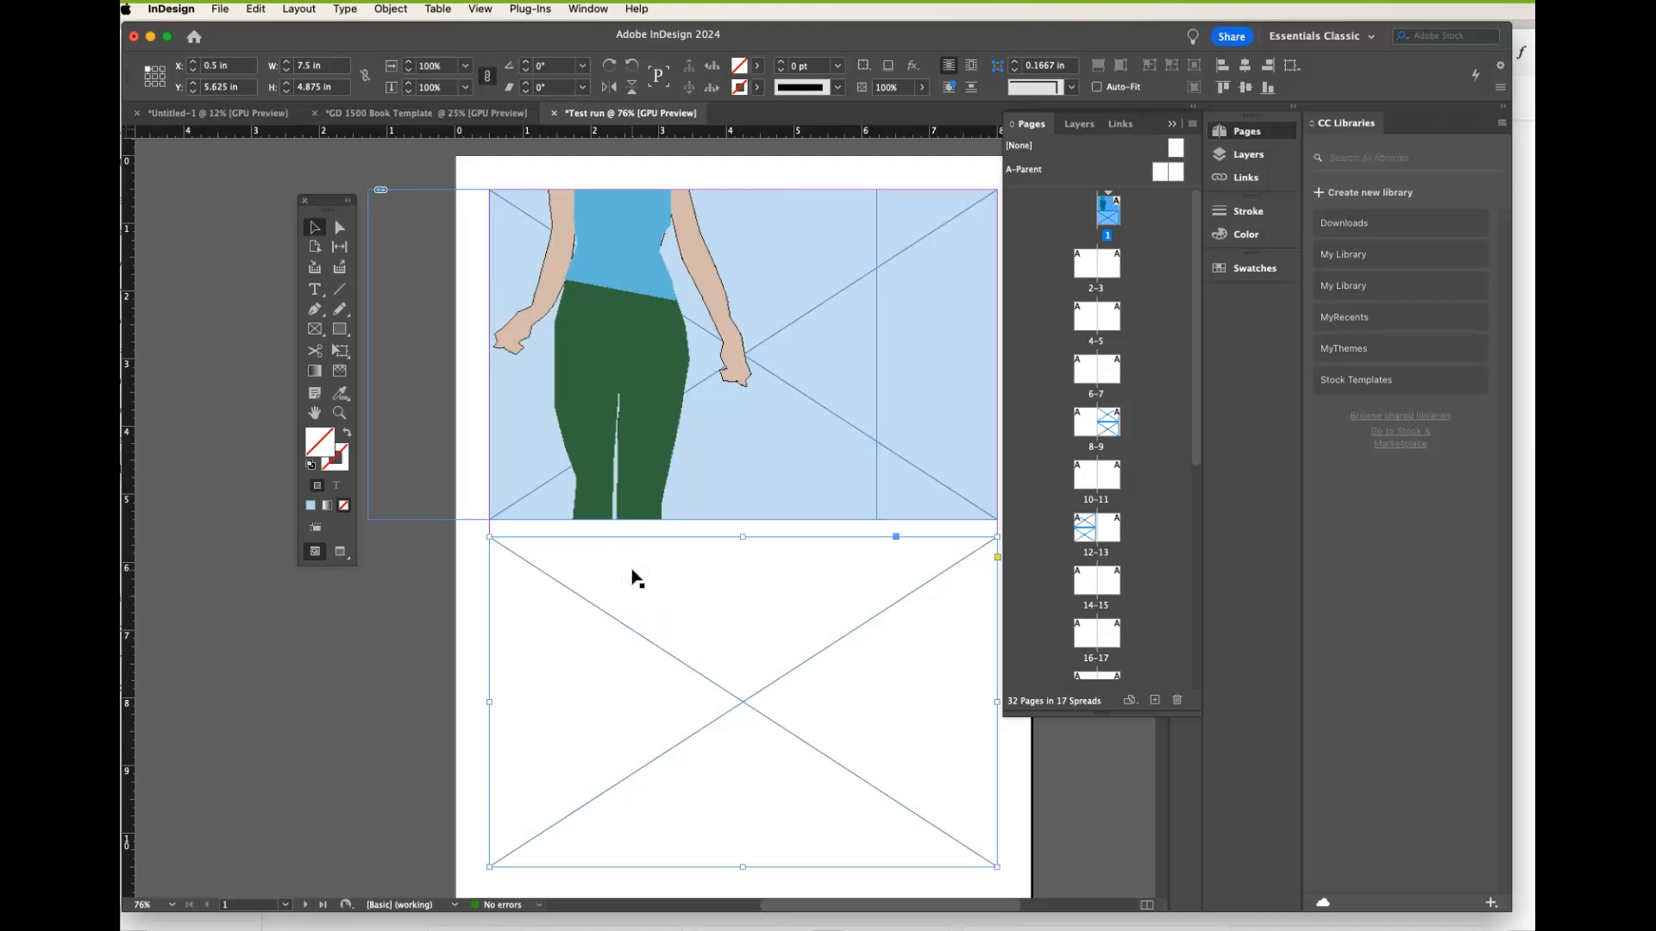
scroll(635, 575, "up", 3)
scroll(634, 575, "right", 2)
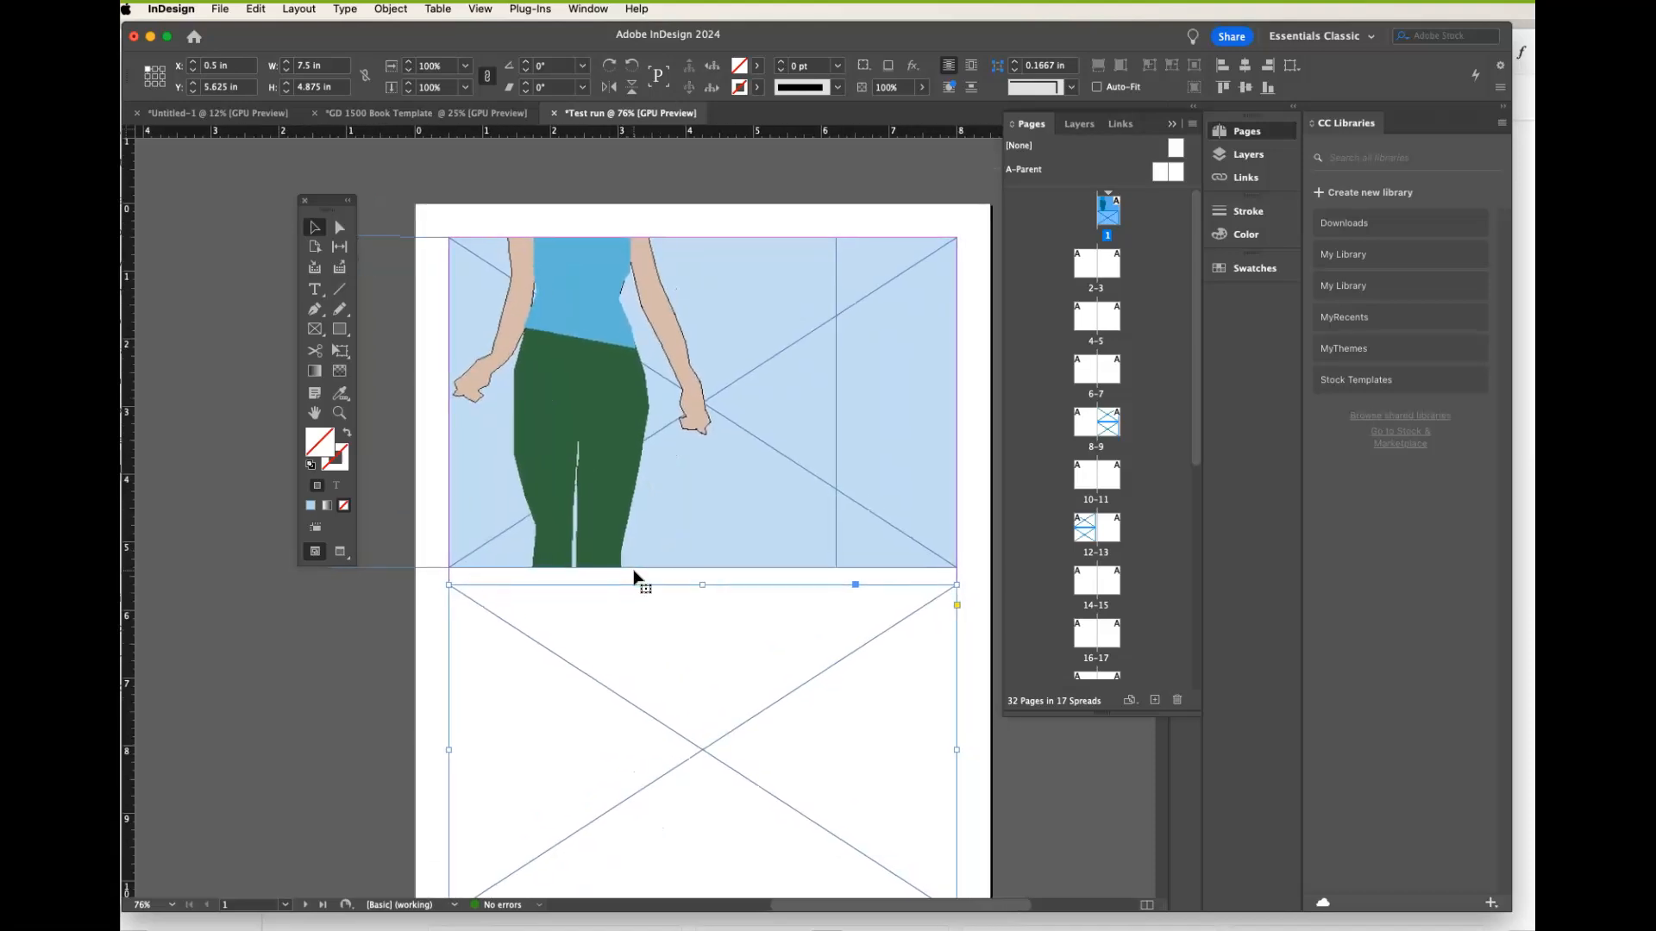
key("super+minus")
key("super+minus")
key("super+minus")
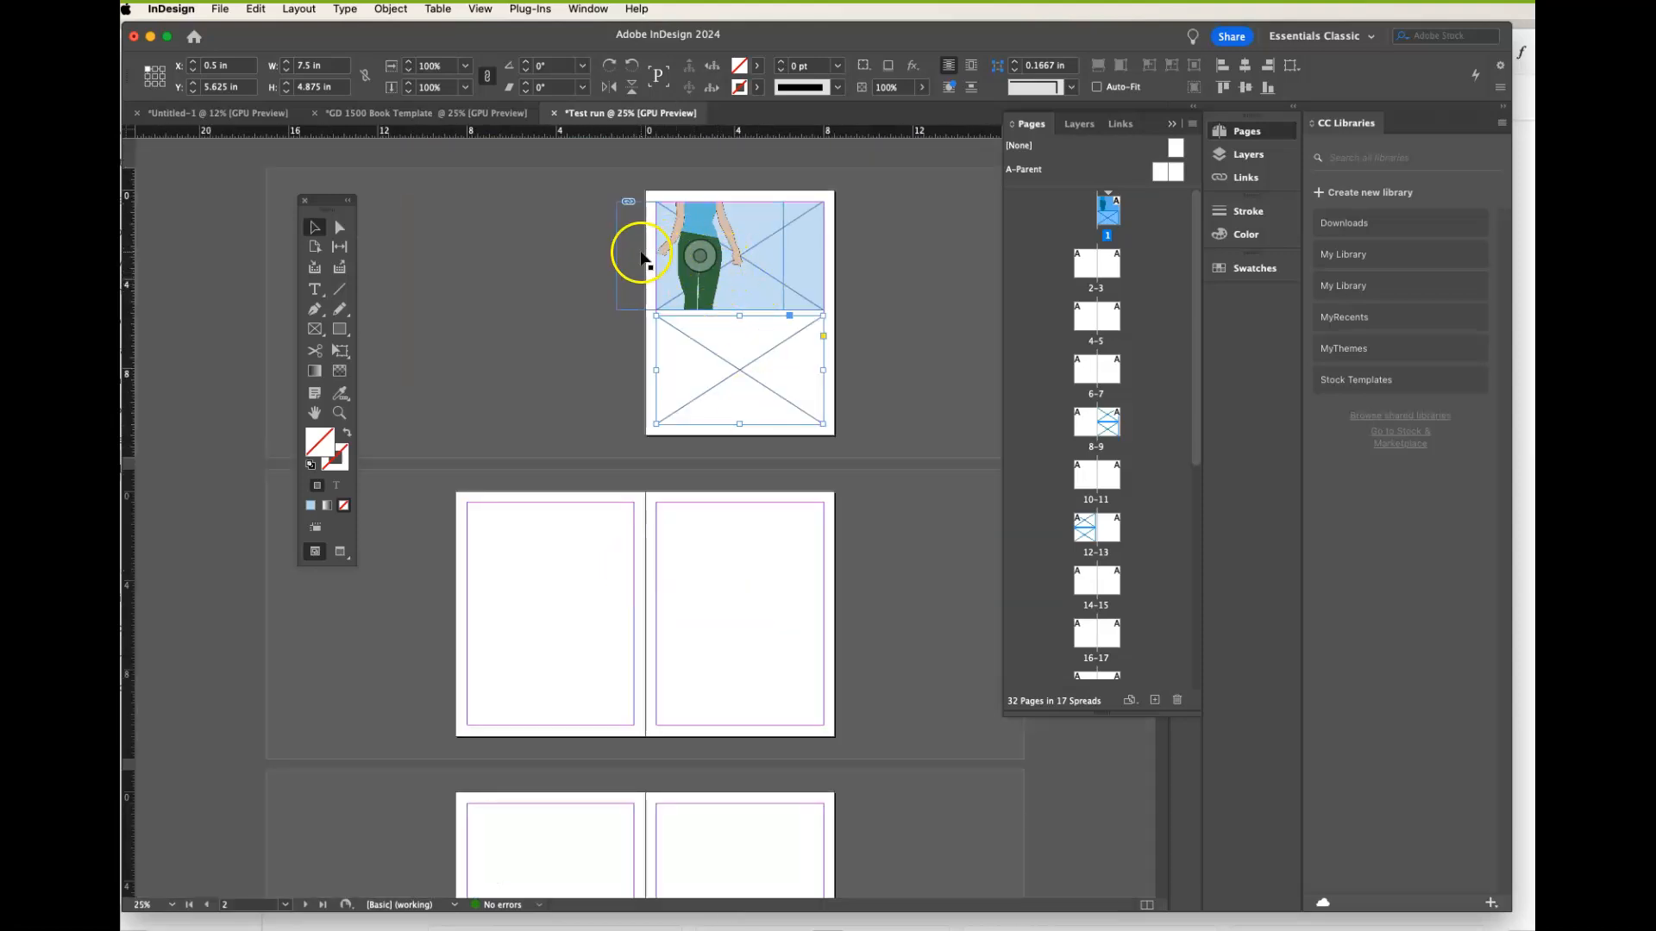
left_click_drag(530, 206, 505, 319)
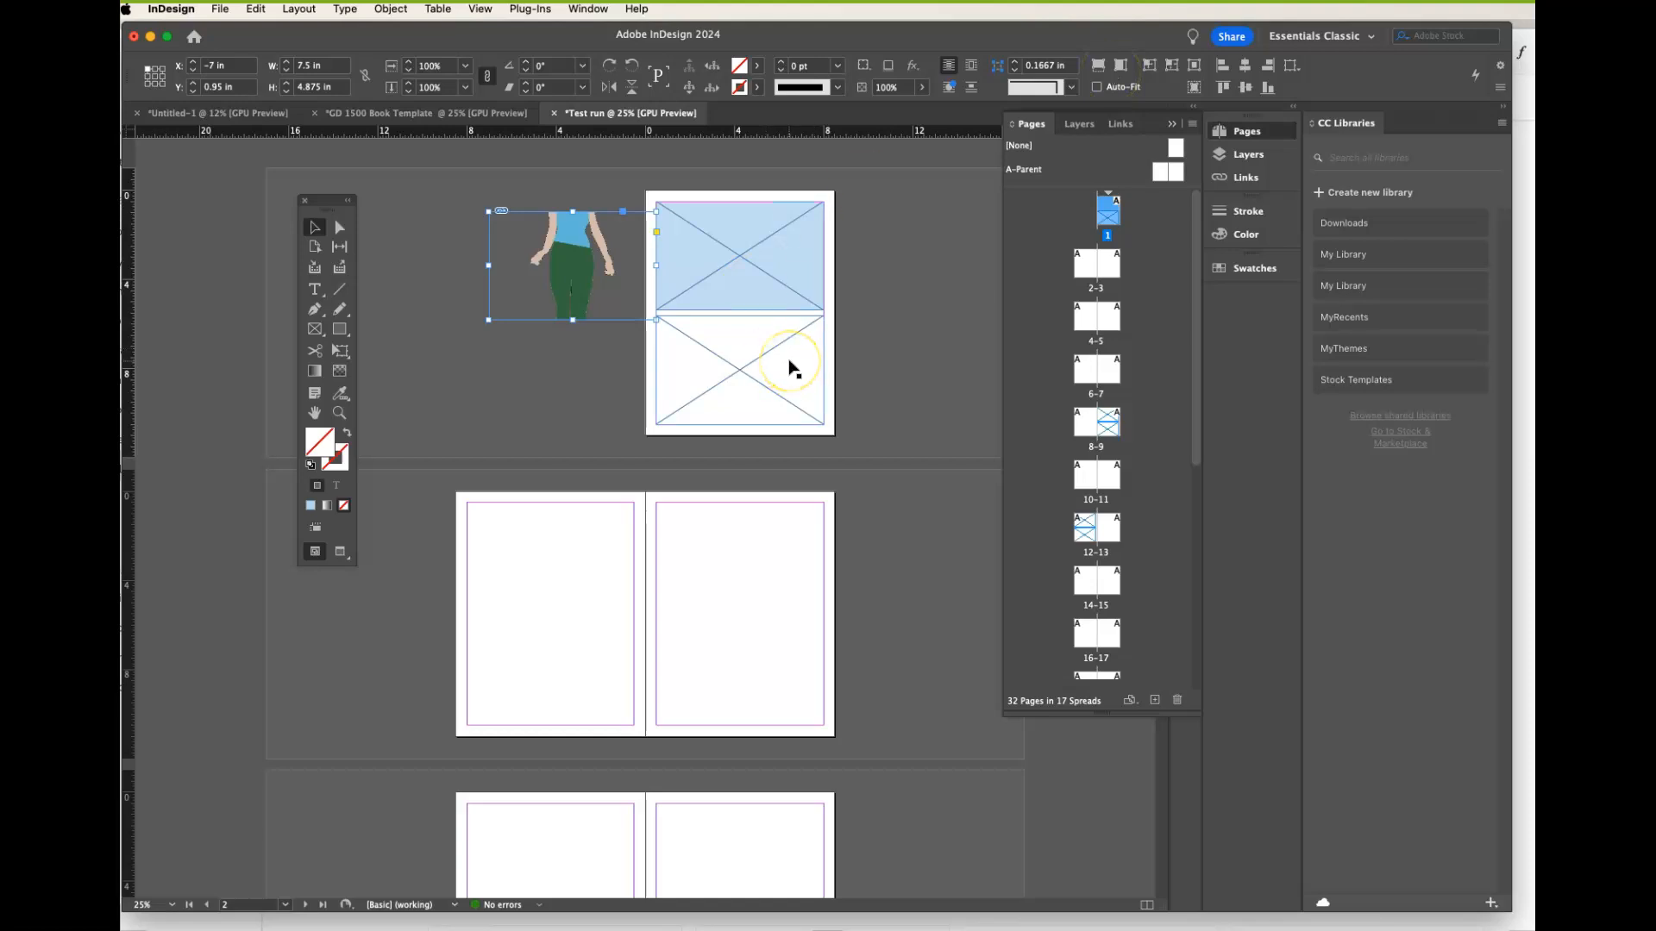
- Fill the pasteboard frame proportionally with the placed figure
key("super+0")
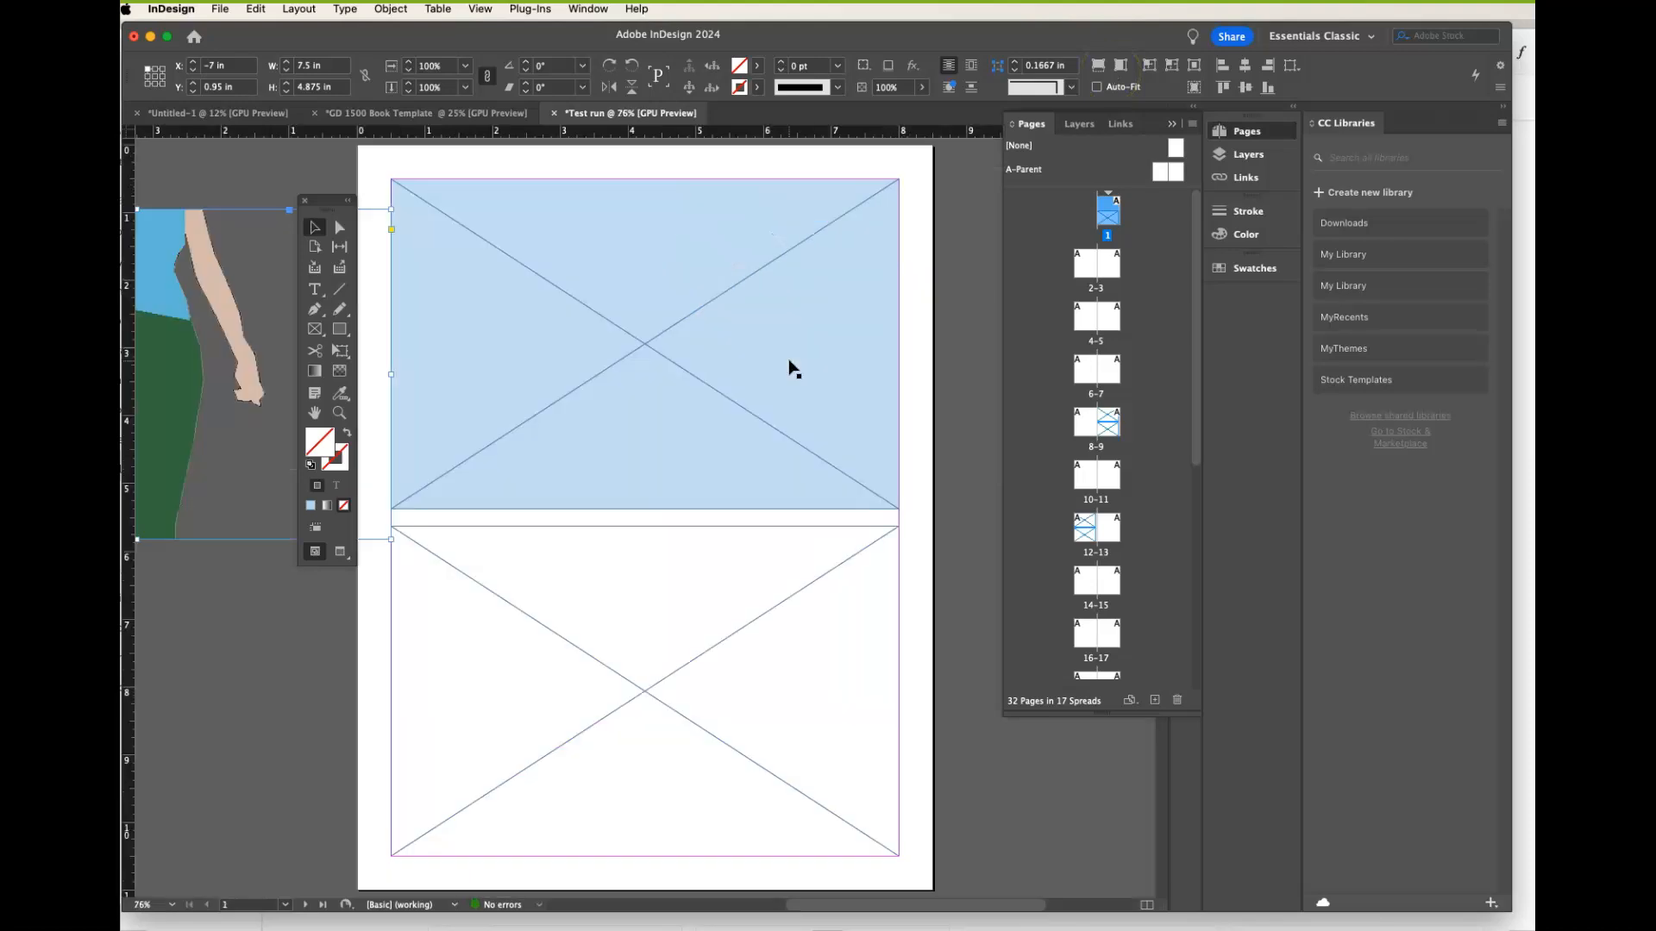
scroll(771, 378, "left", 10)
scroll(770, 376, "left", 5)
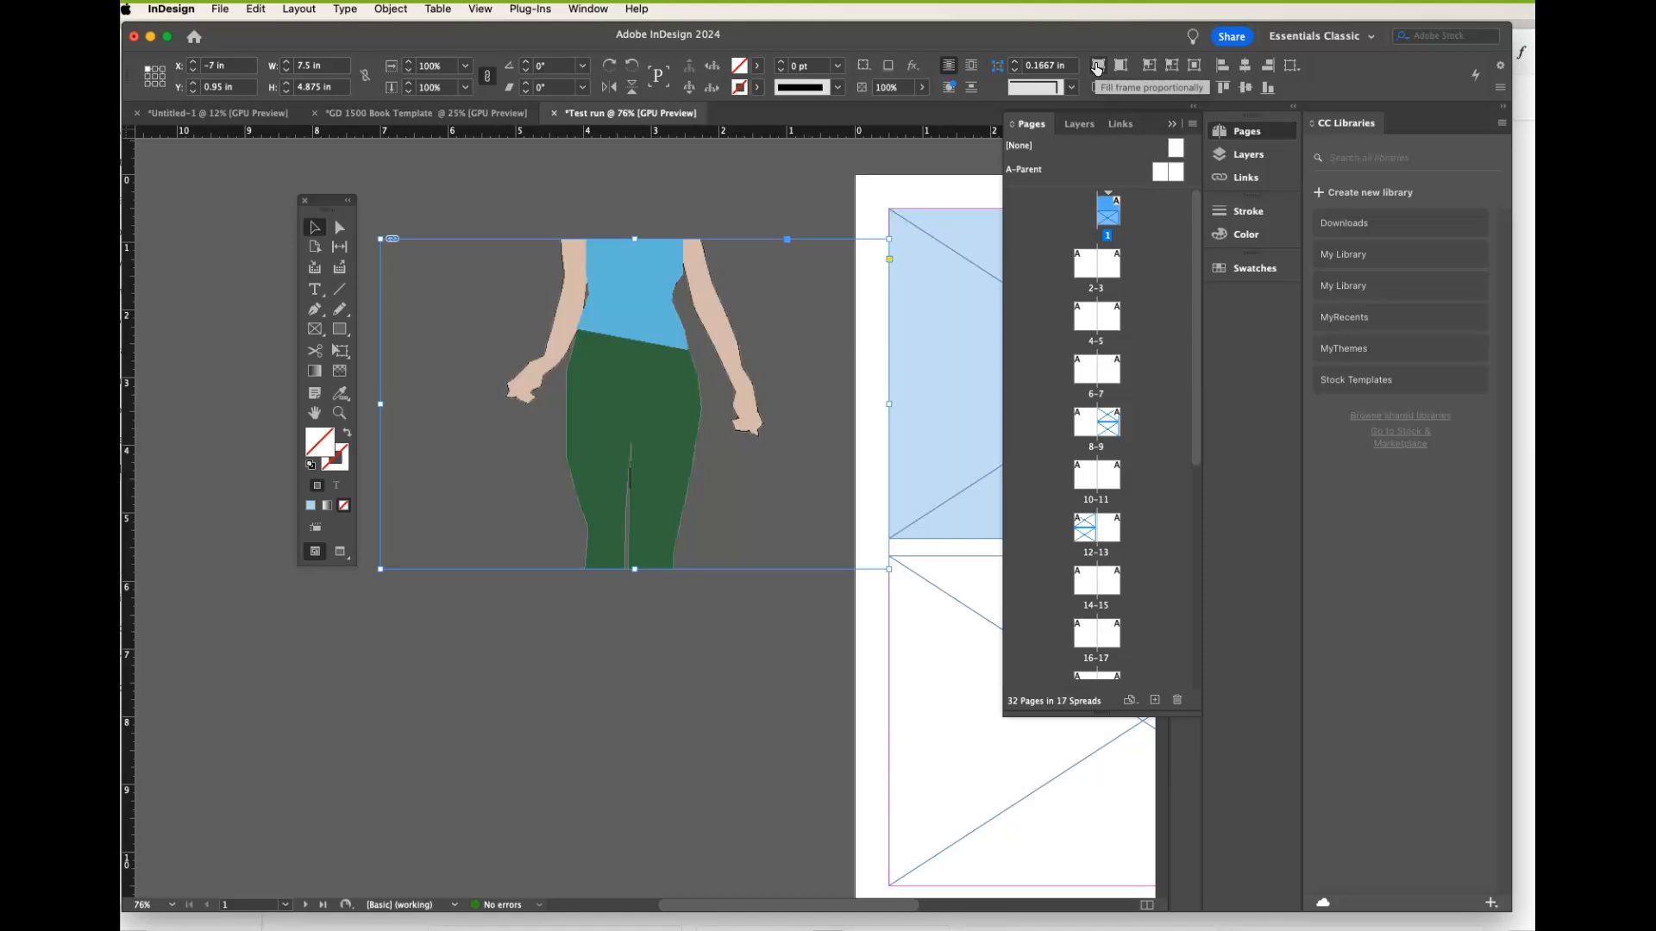
left_click(1097, 66)
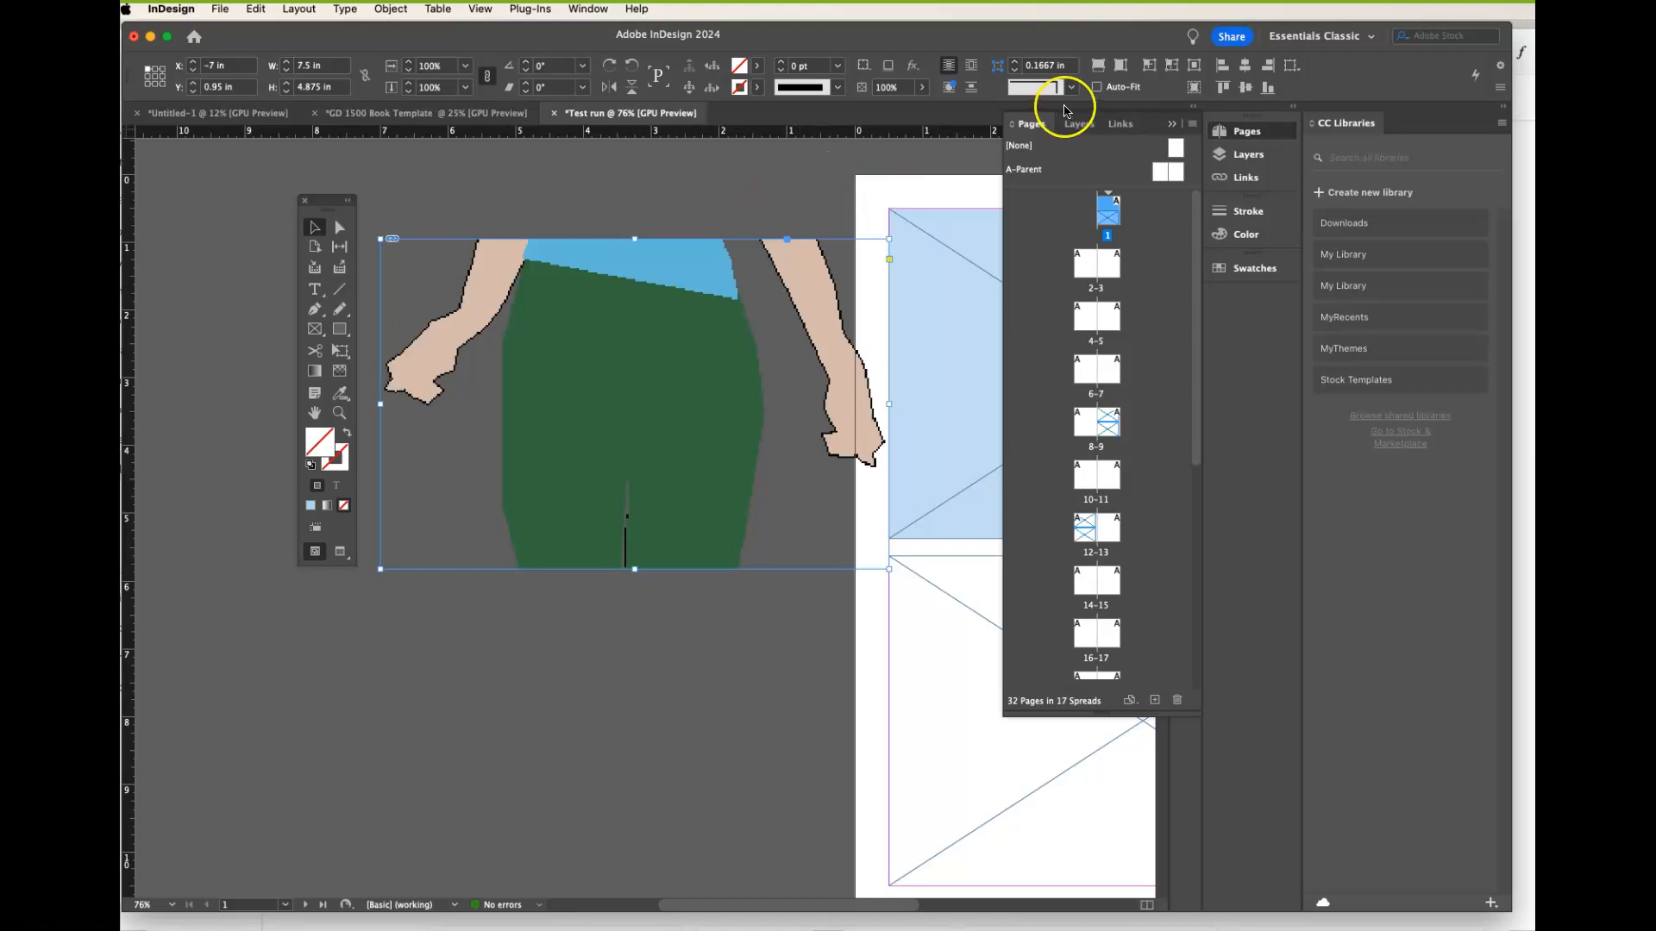
- Fit the figure proportionally inside its frame, and then stretch the content to match the frame's full width and height
left_click(1120, 66)
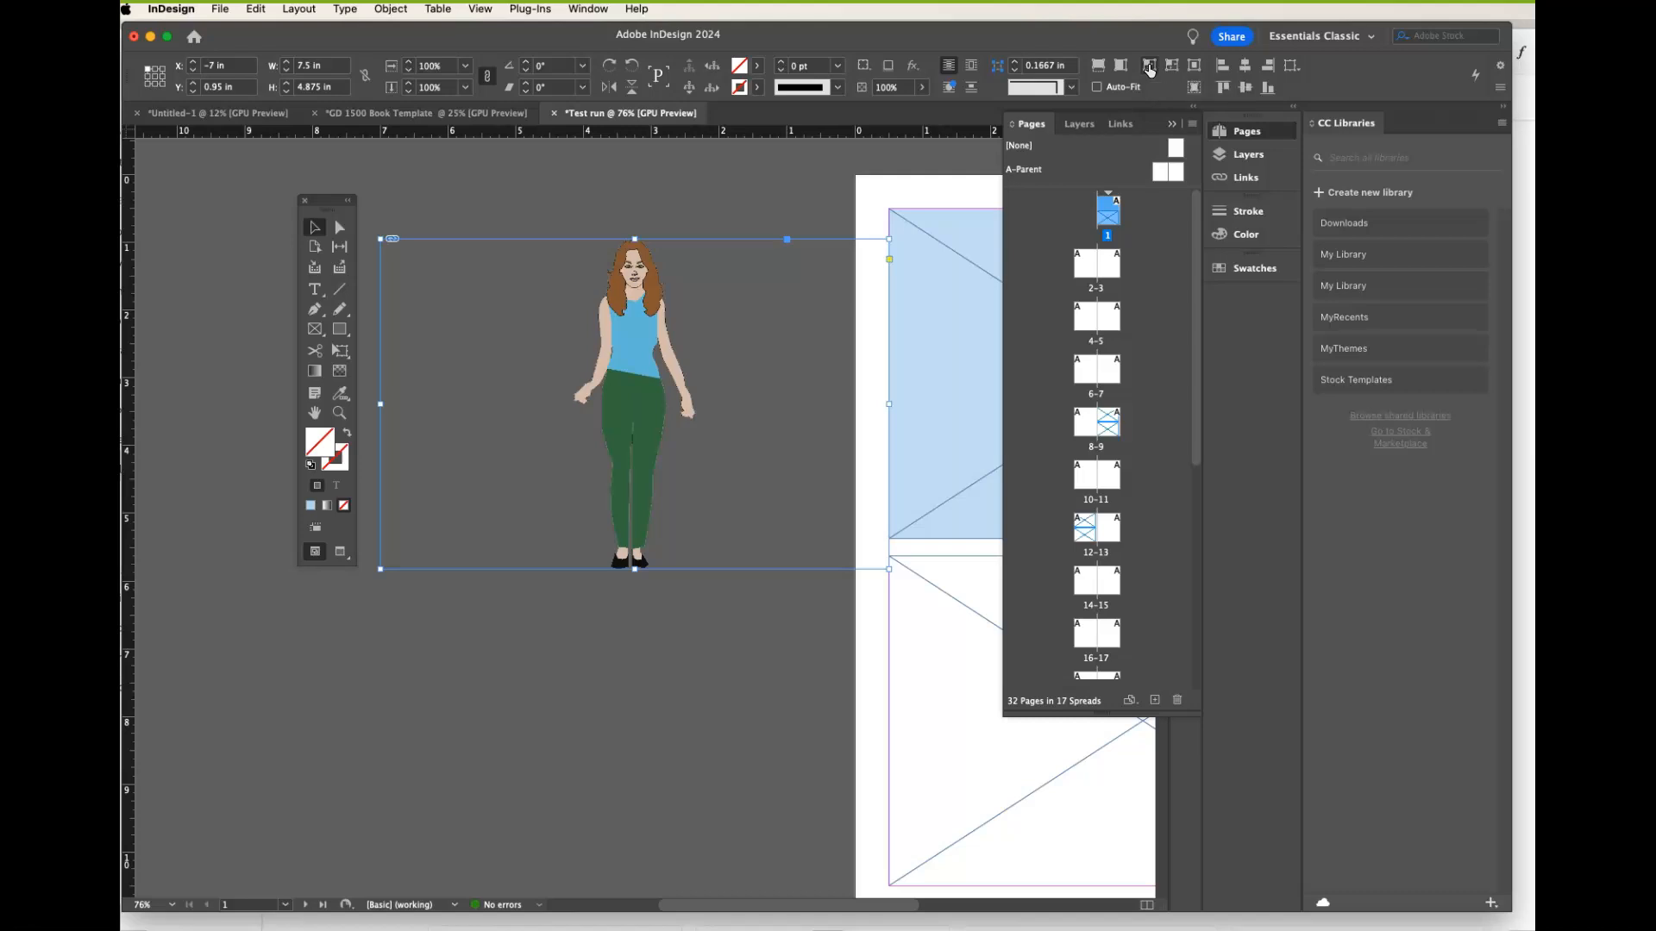
left_click(1149, 69)
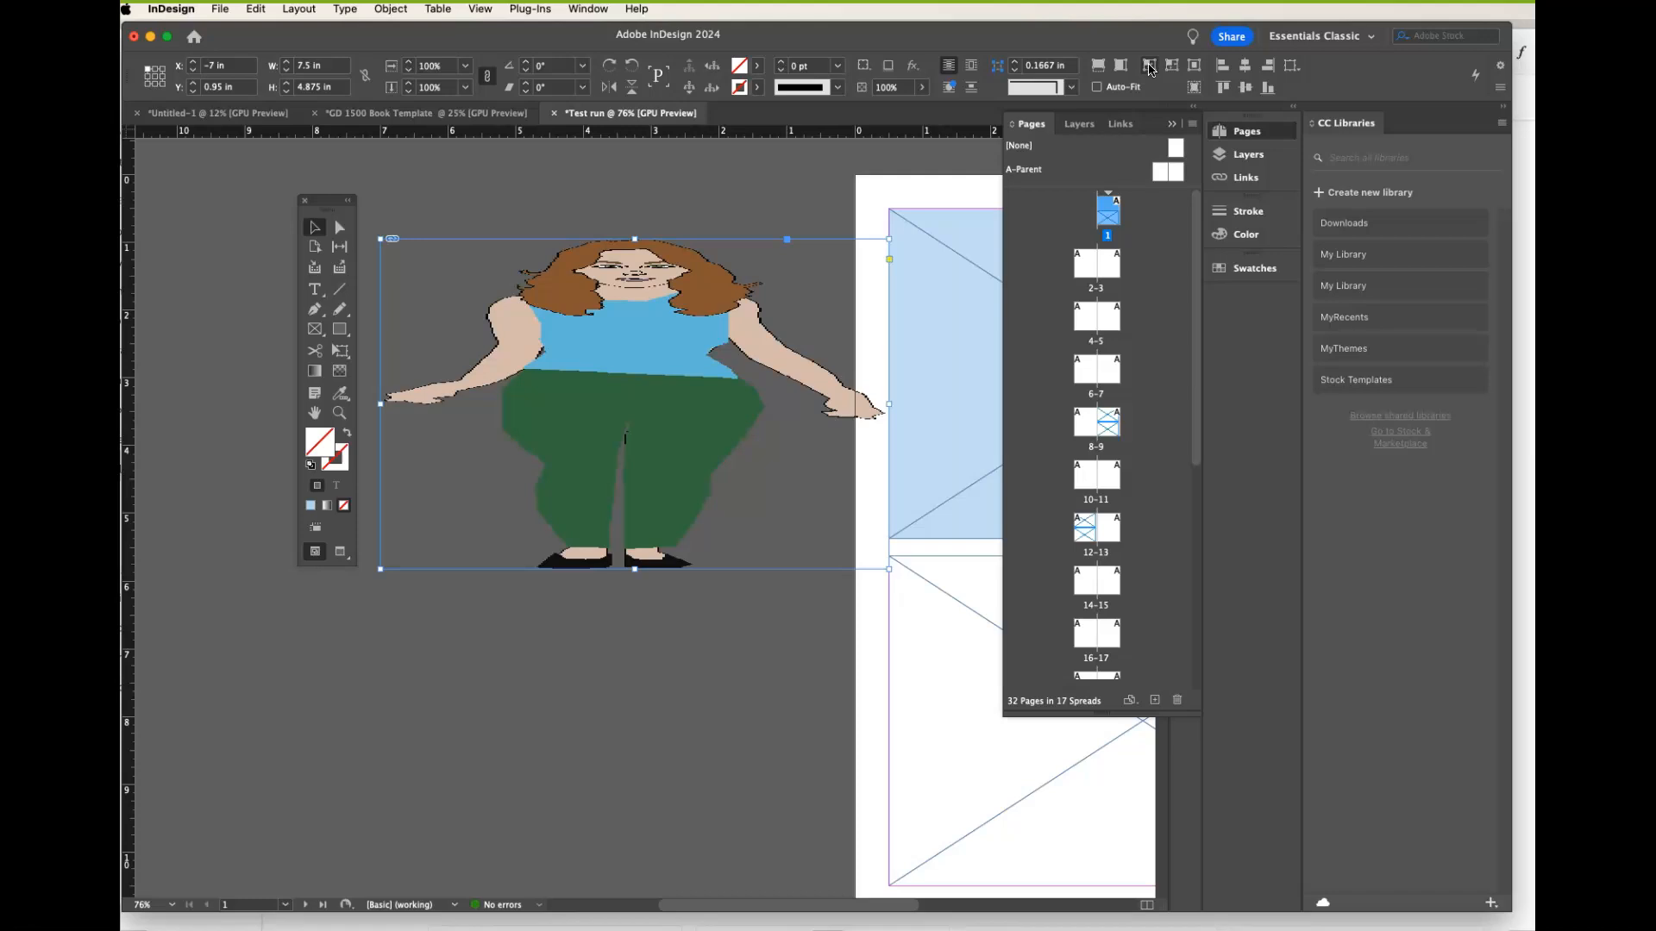
- Undo the stretch of the figure and fit its frame to the content
key("super+z")
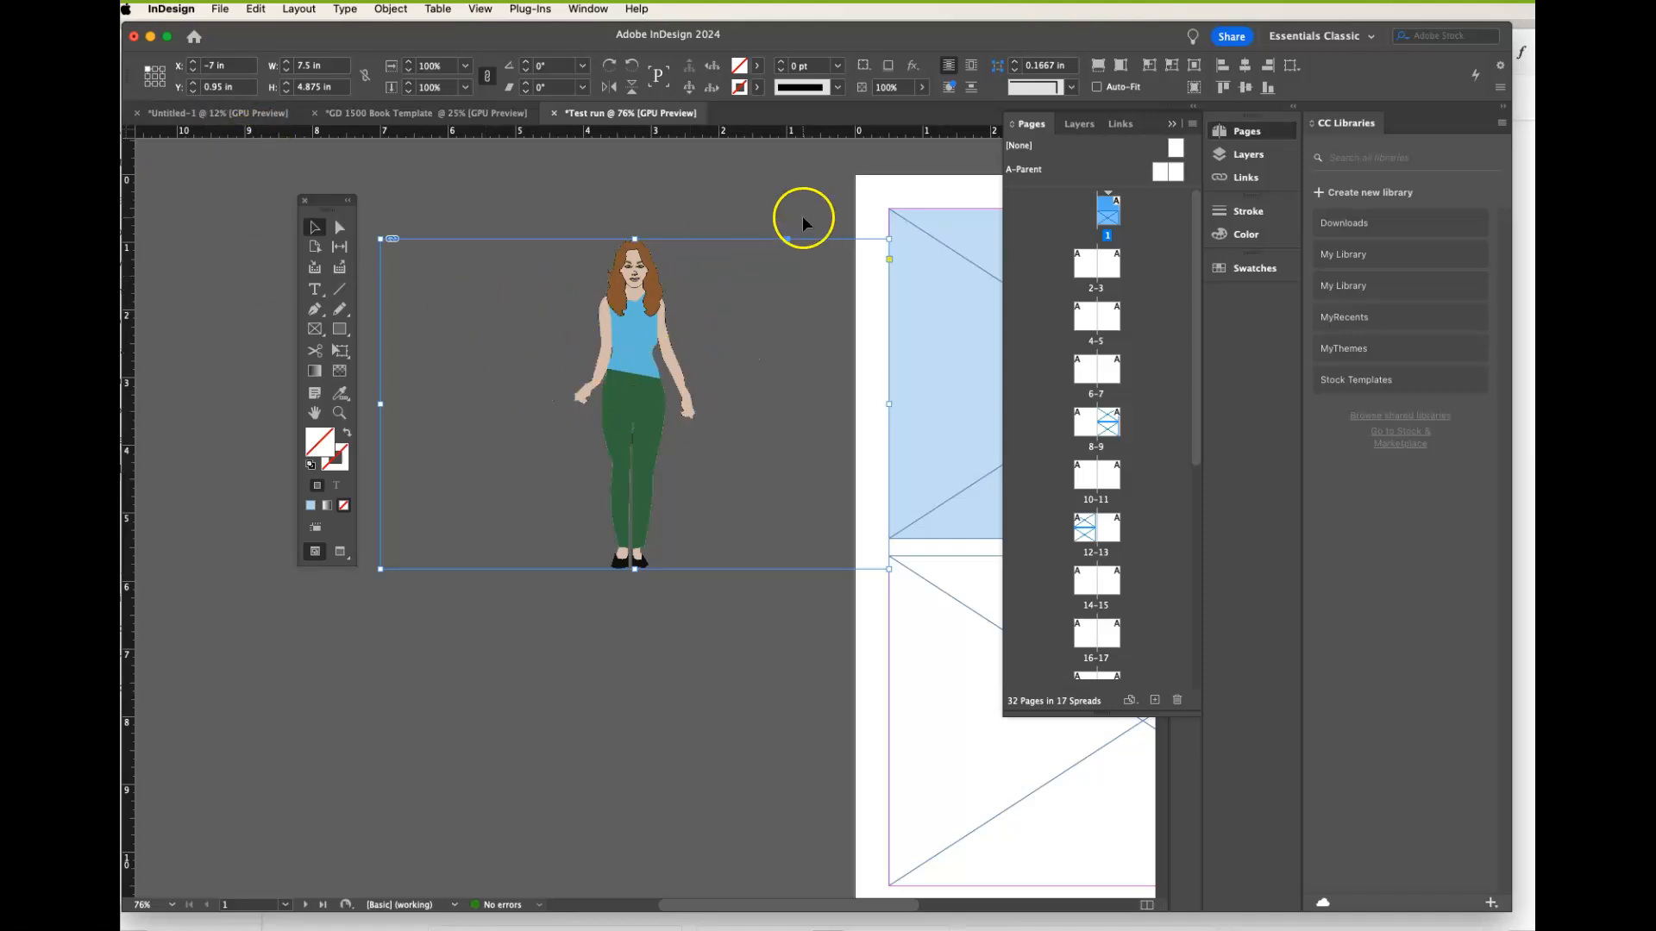
left_click(1171, 67)
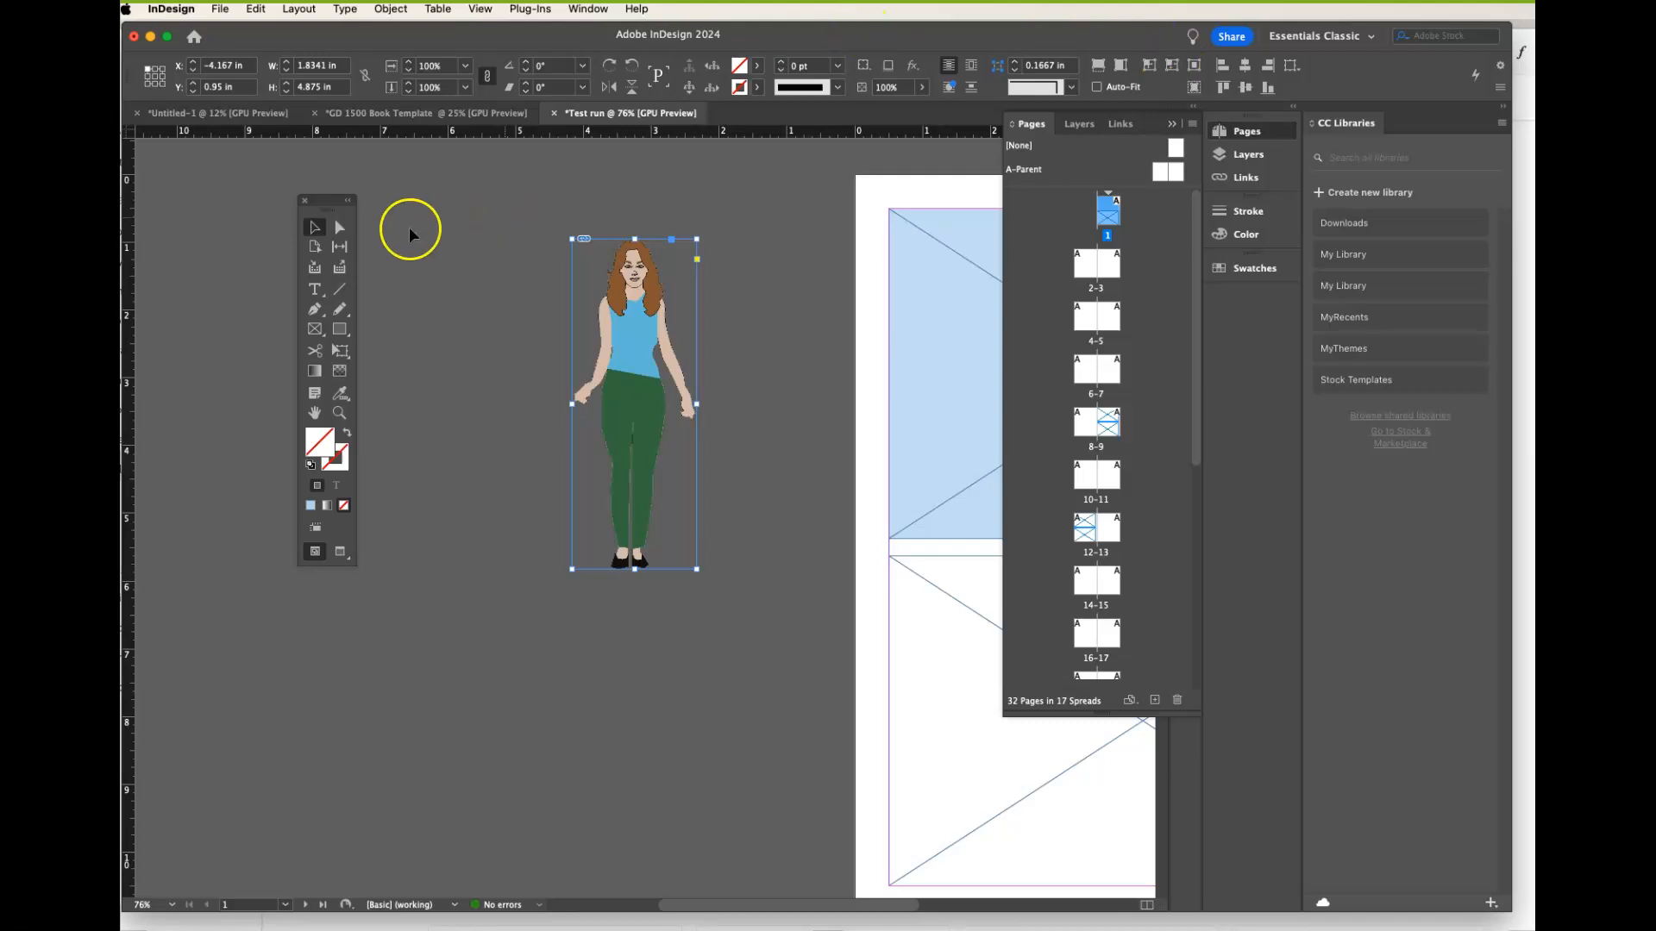
- Move the figure from the pasteboard onto the blue frame on page 1, at about X 5.14 in, Y 0.5 in
left_click_drag(627, 330, 952, 309)
scroll(951, 308, "right", 10)
scroll(951, 308, "left", 3)
left_click_drag(484, 399, 794, 350)
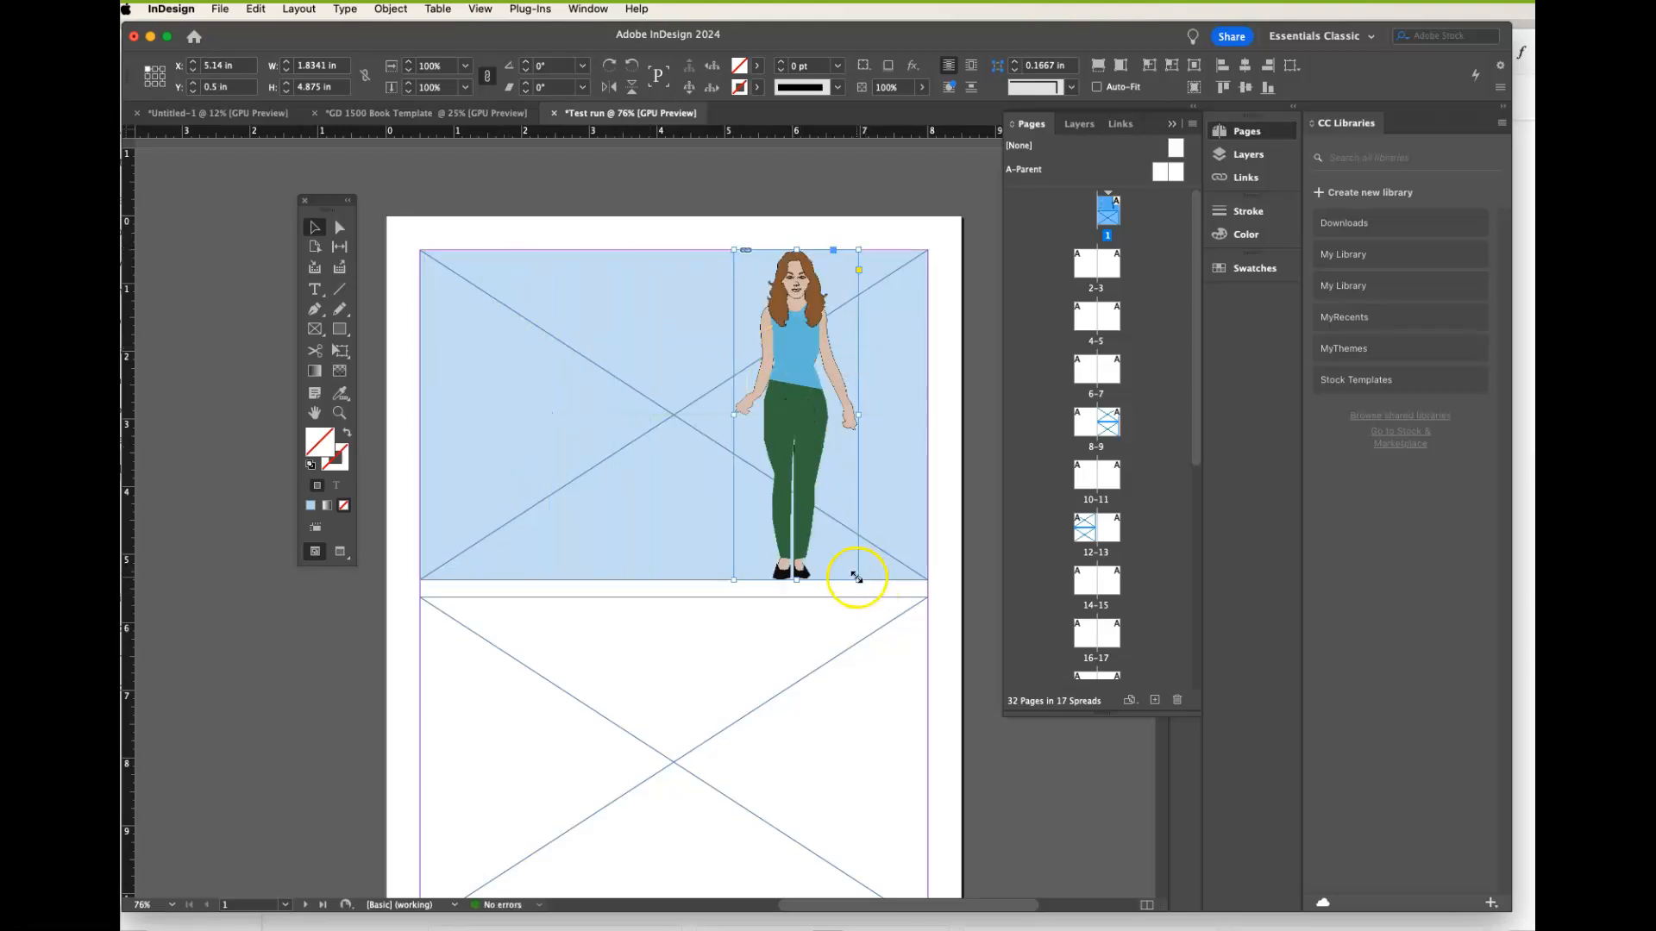
- Shrink the figure's frame to about 1.11 x 2.94 in and move it to about X 5.16 in, Y 1.2 in
left_click_drag(858, 580, 780, 450)
left_click_drag(790, 322, 791, 372)
left_click(737, 435)
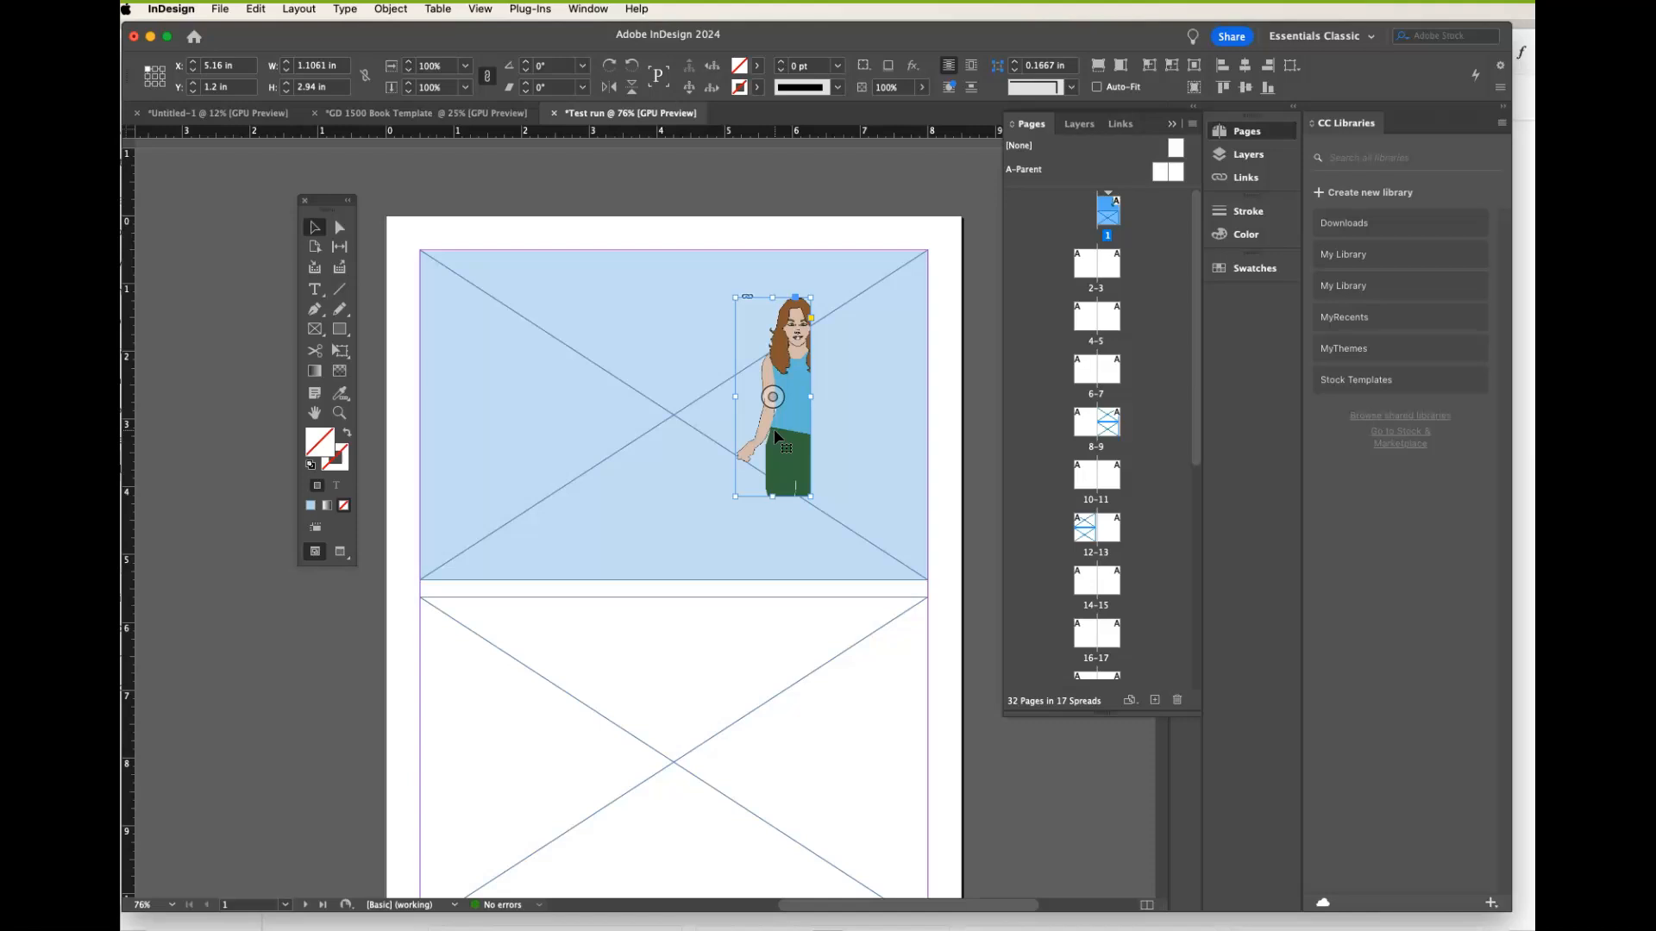
- Fit the figure proportionally inside its smaller frame and move it across the blue frame to about X 1.3 in, Y 1.68 in
left_click(1121, 68)
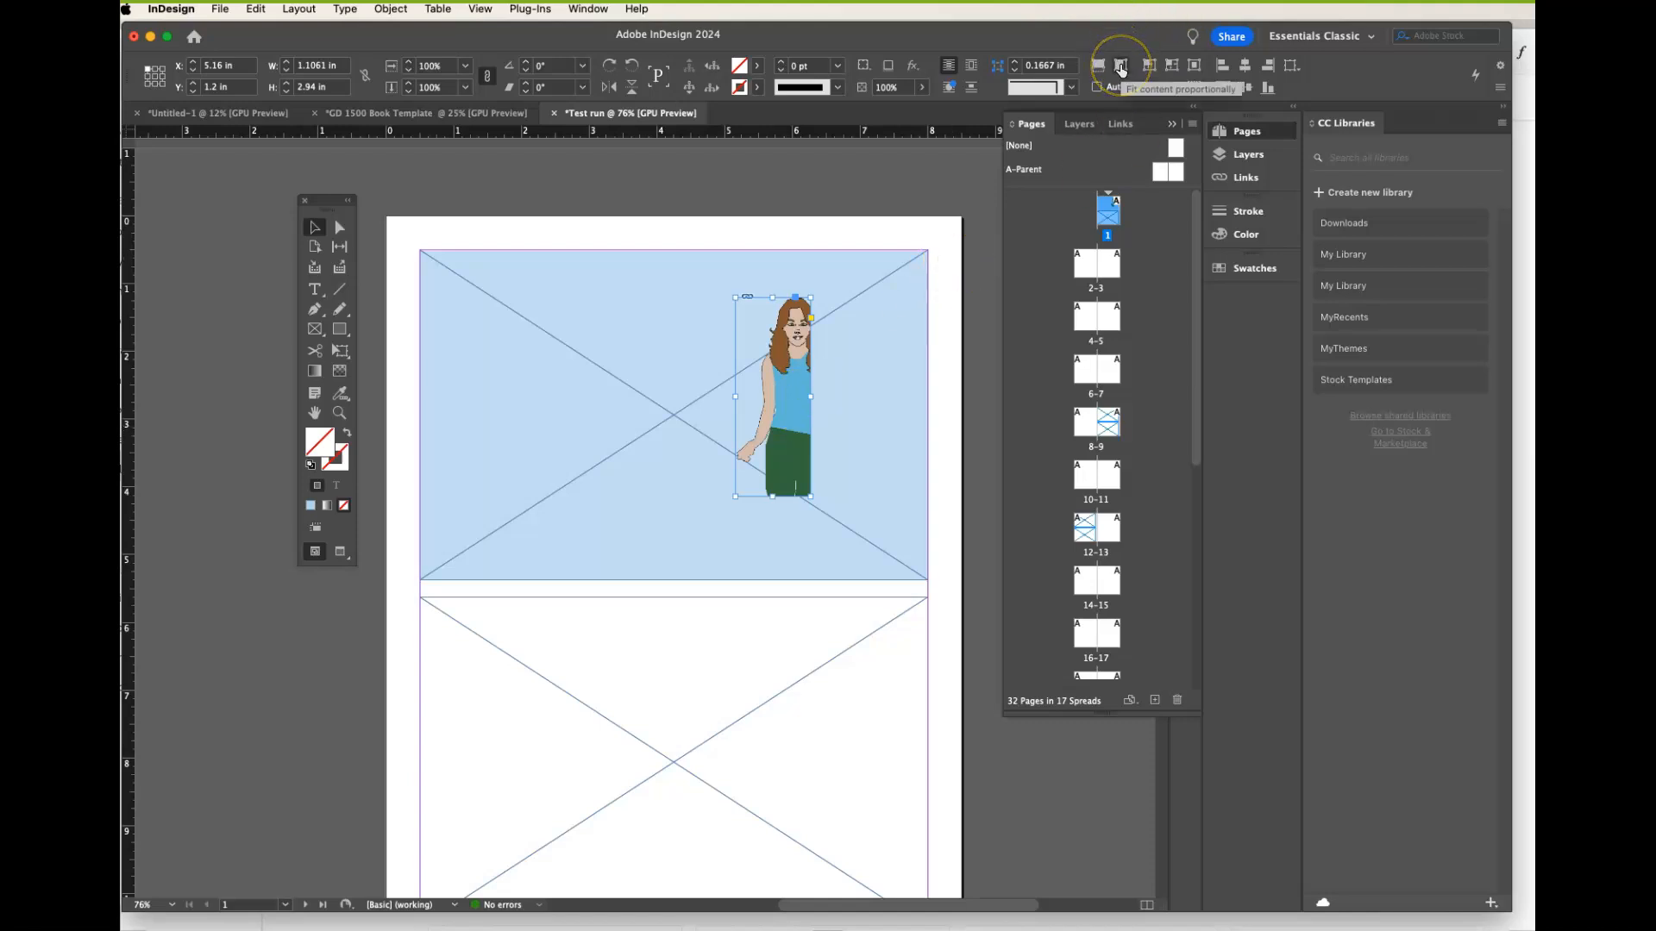
left_click(1120, 68)
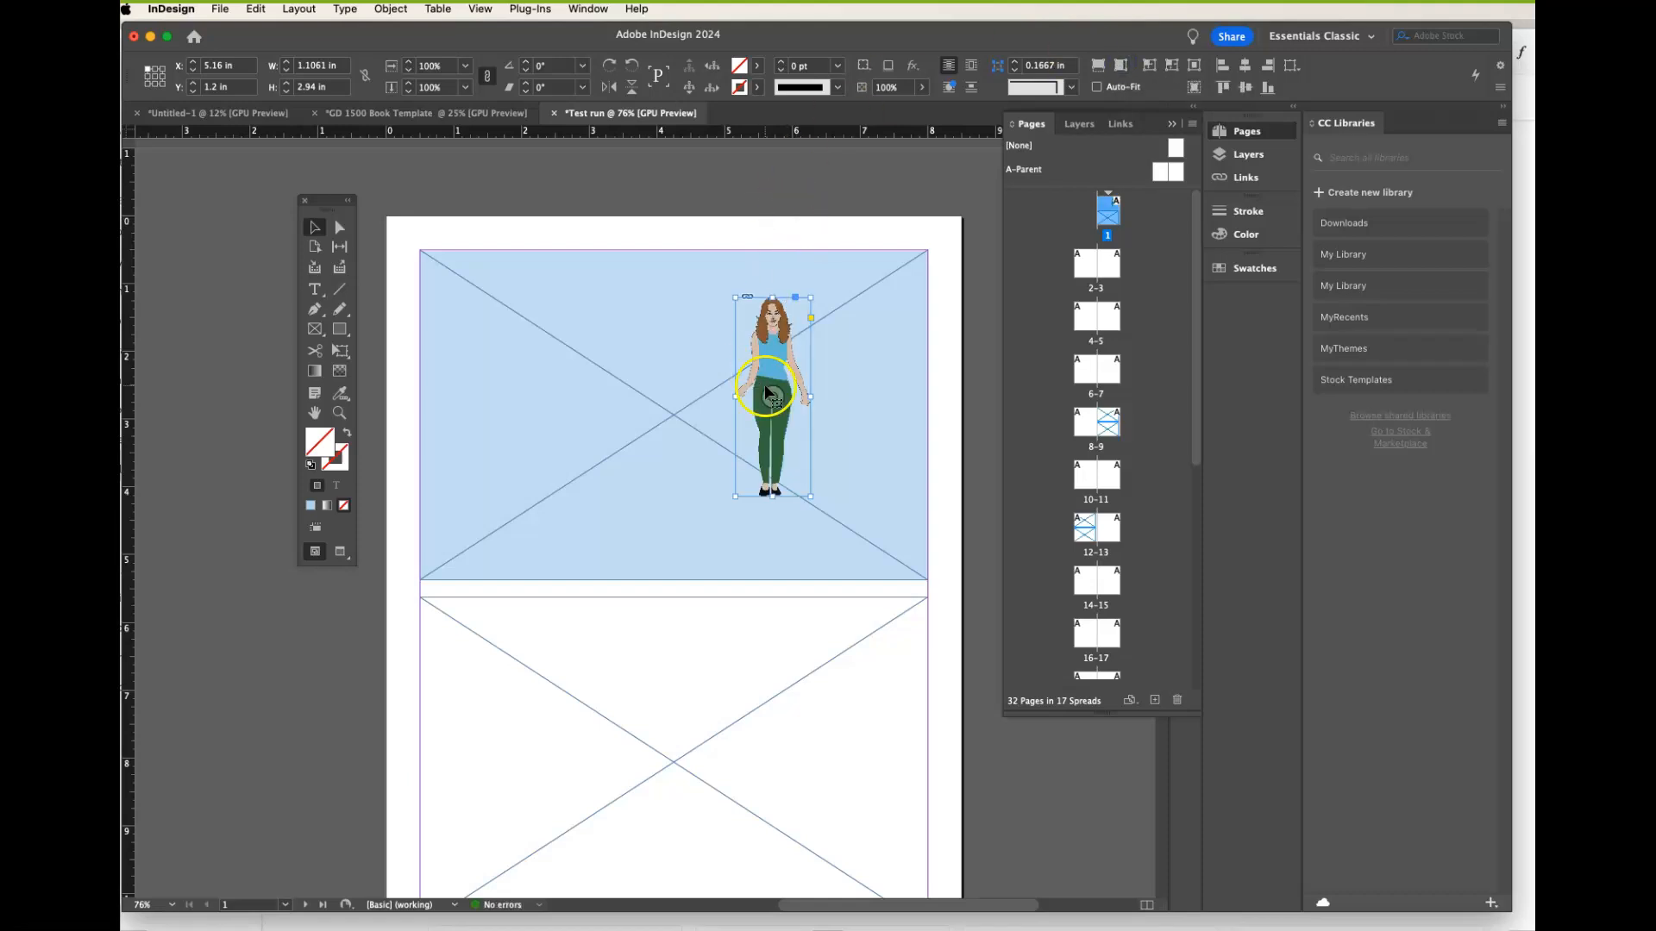
left_click_drag(764, 385, 511, 396)
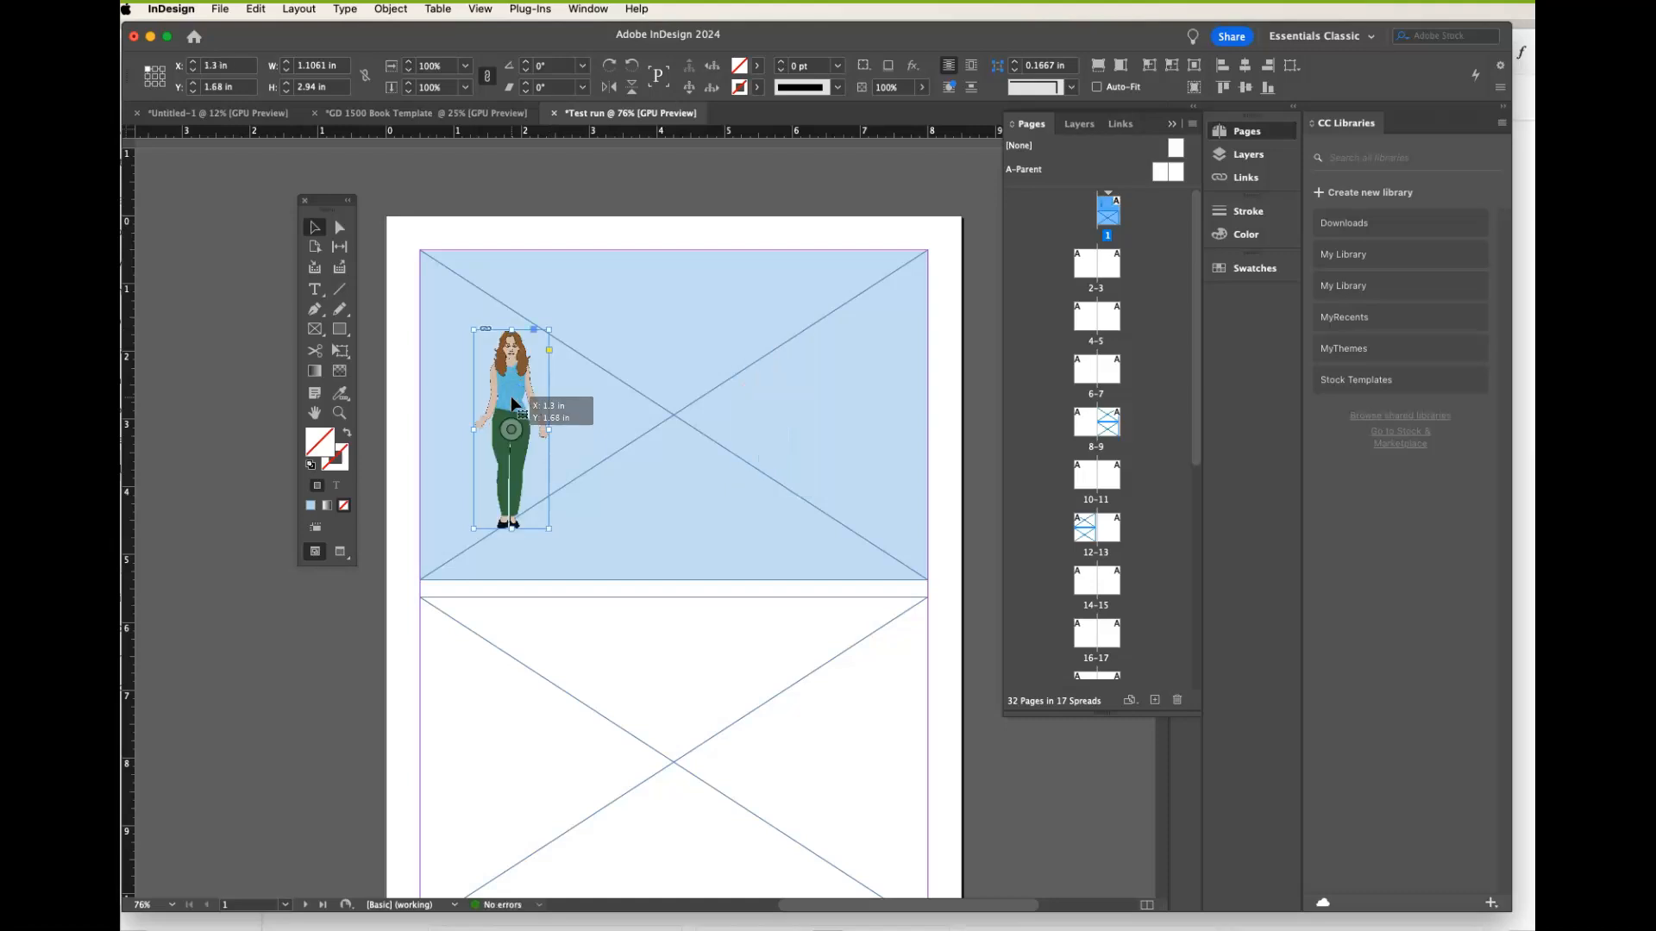
- Place "sheila background .ai" in the blue frame and lower the figure onto the grass at about X 1.27 in, Y 1.98 in
left_click(681, 420)
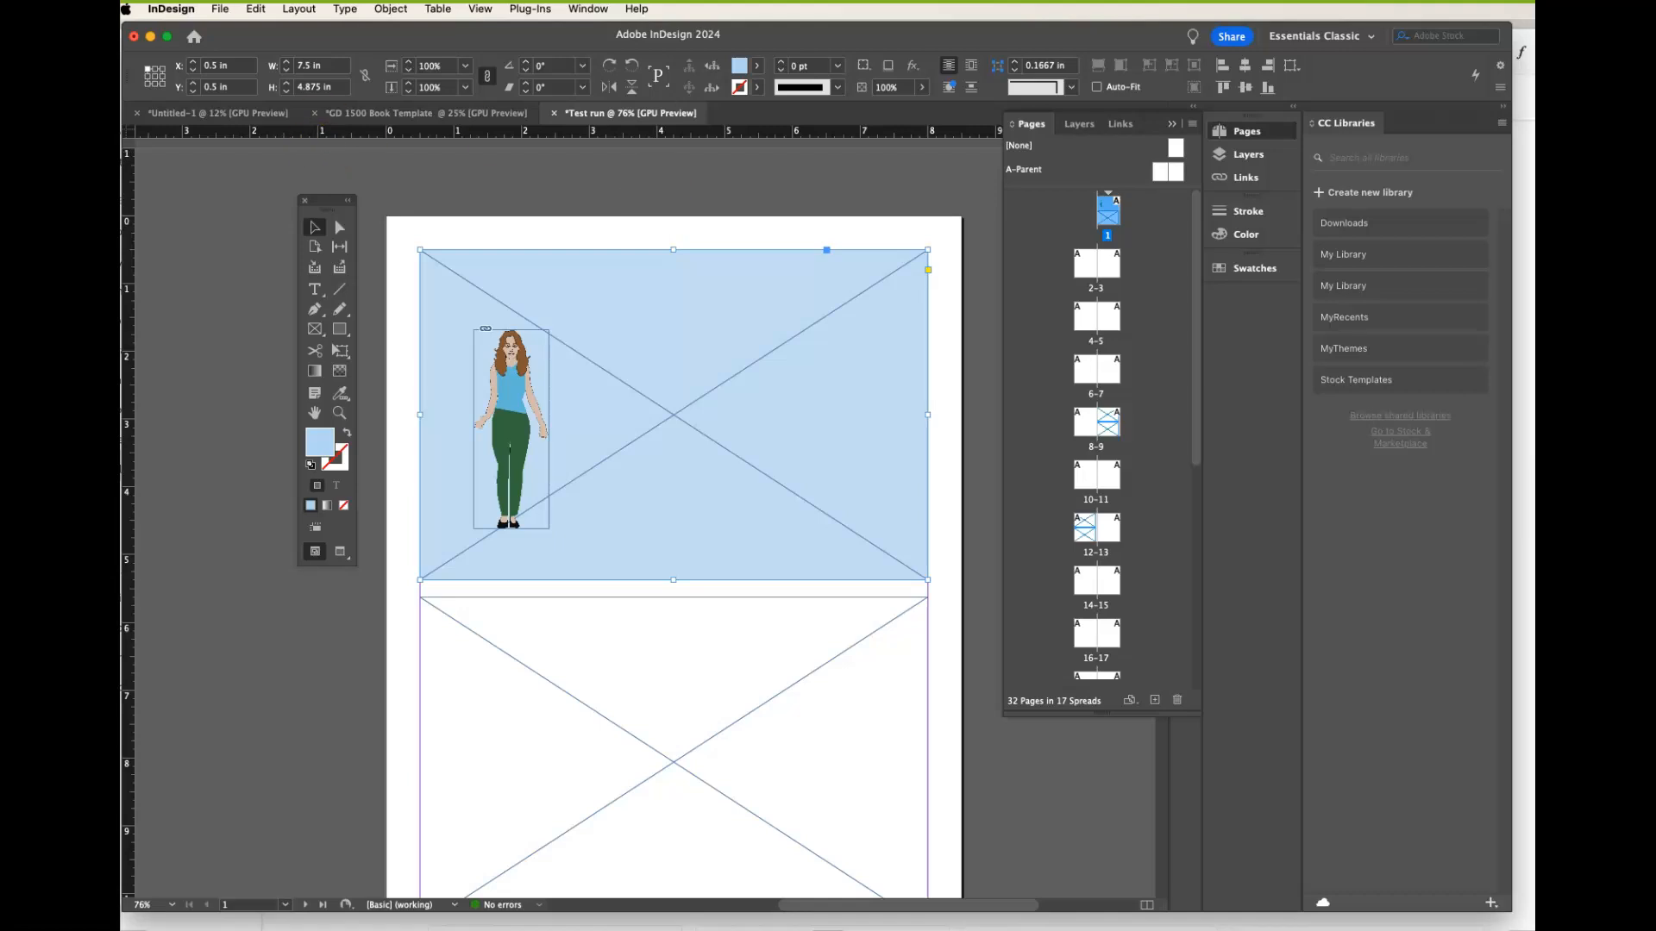
left_click(220, 9)
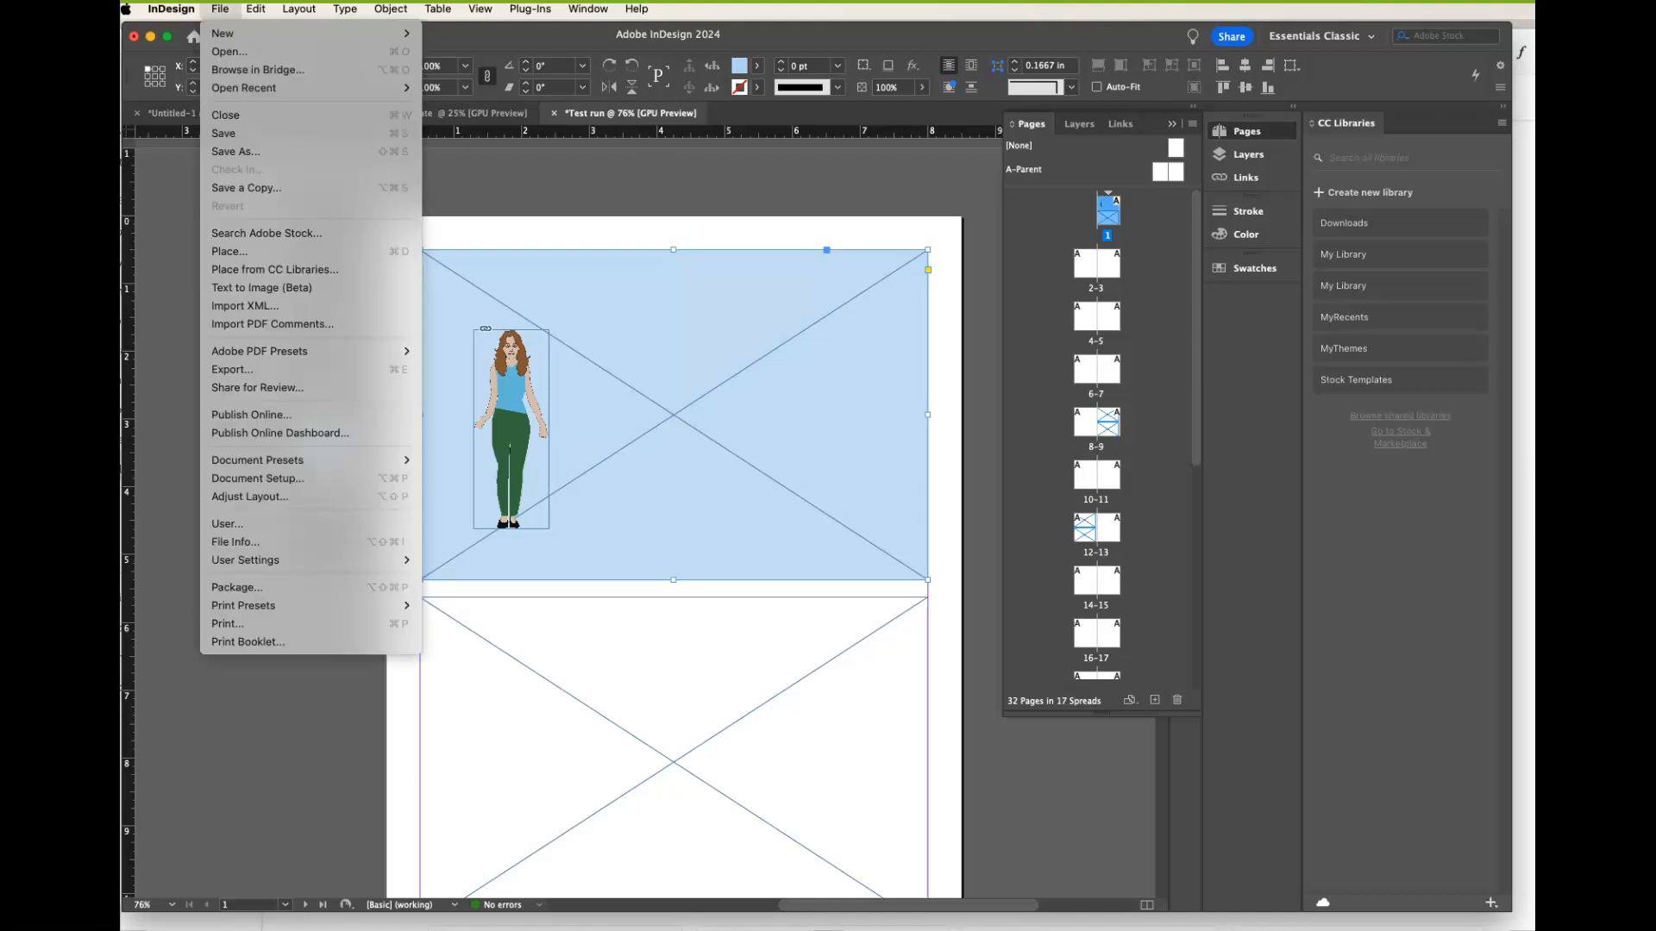
left_click(229, 251)
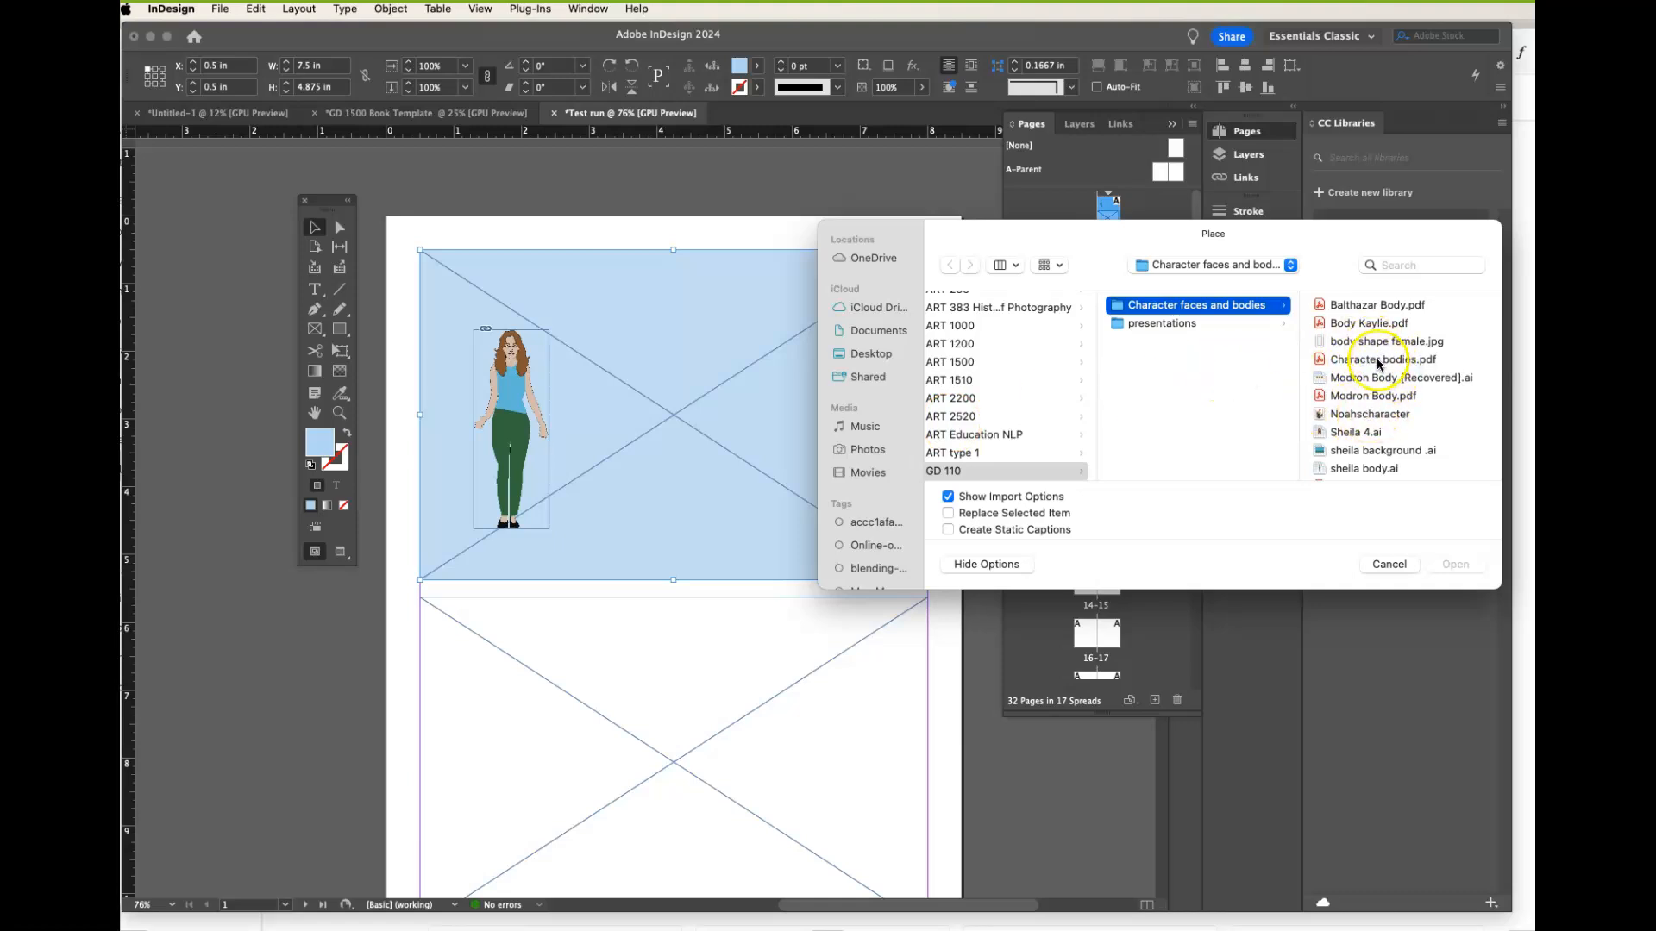
left_click(1384, 451)
left_click(1454, 564)
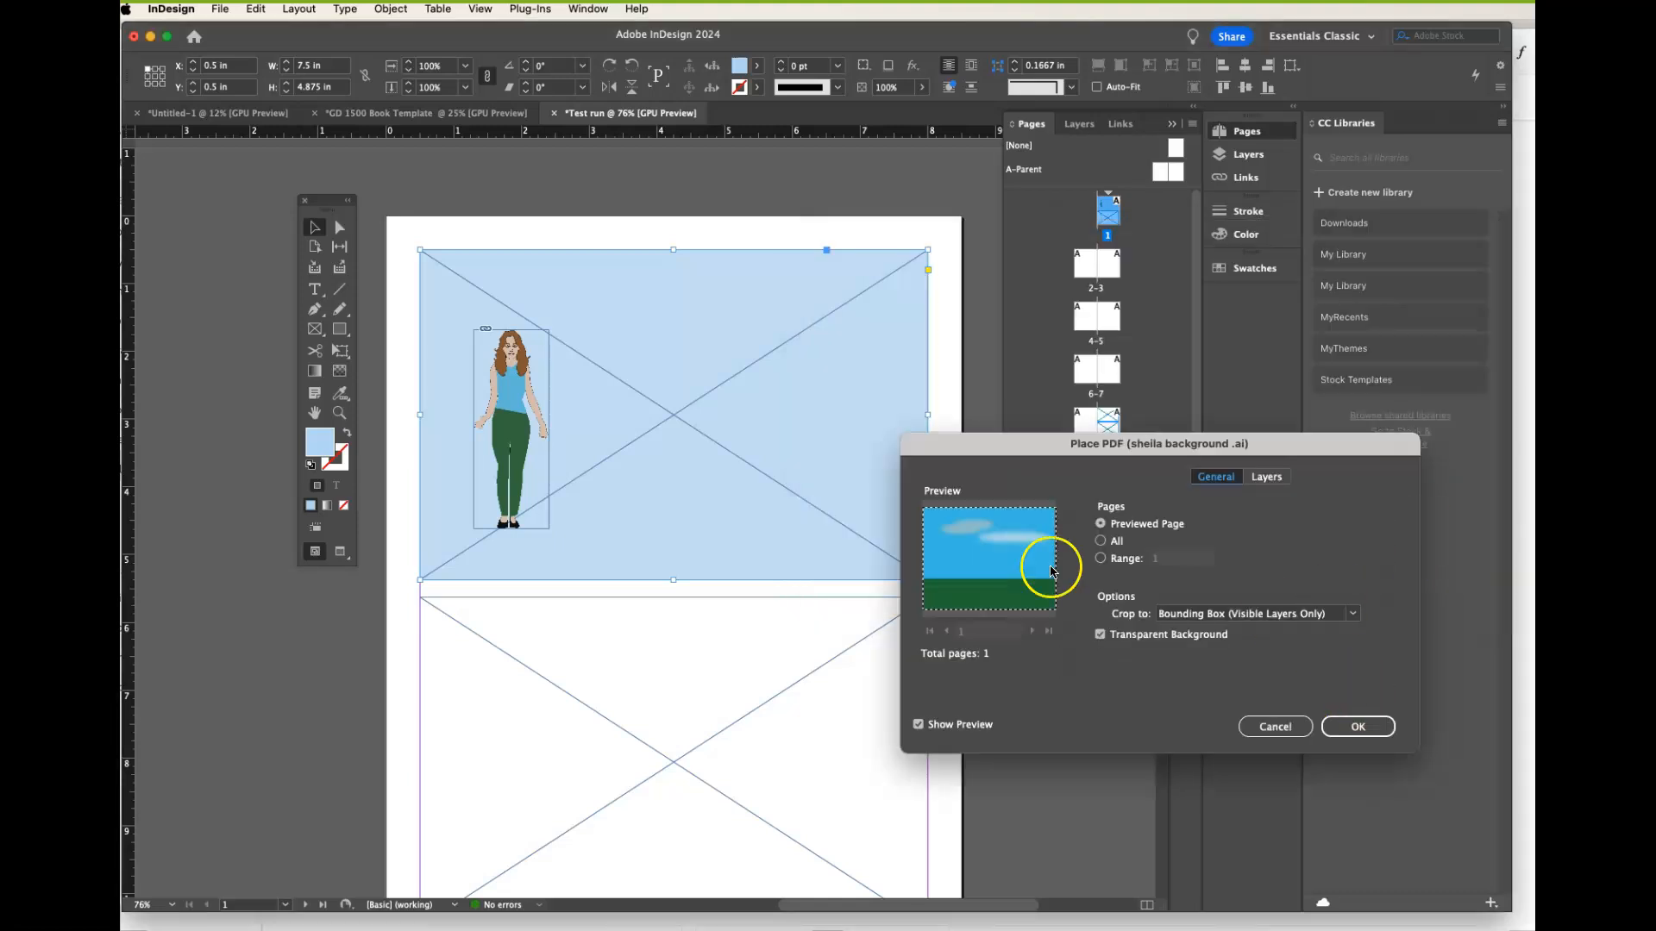
left_click(1361, 726)
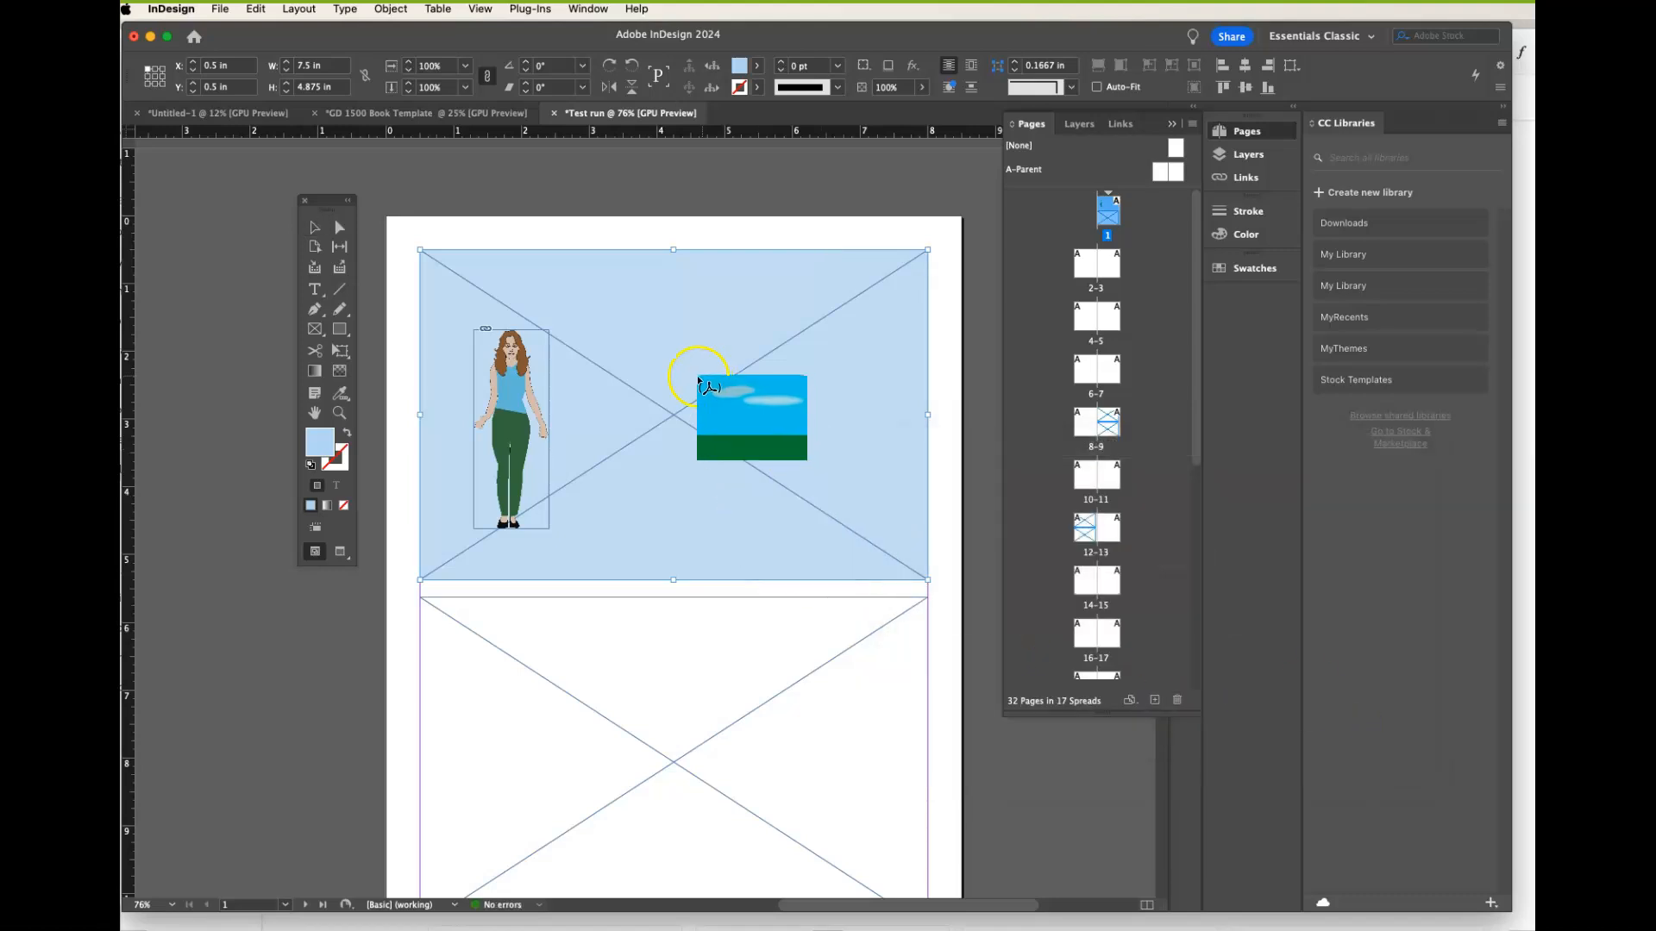
left_click(696, 376)
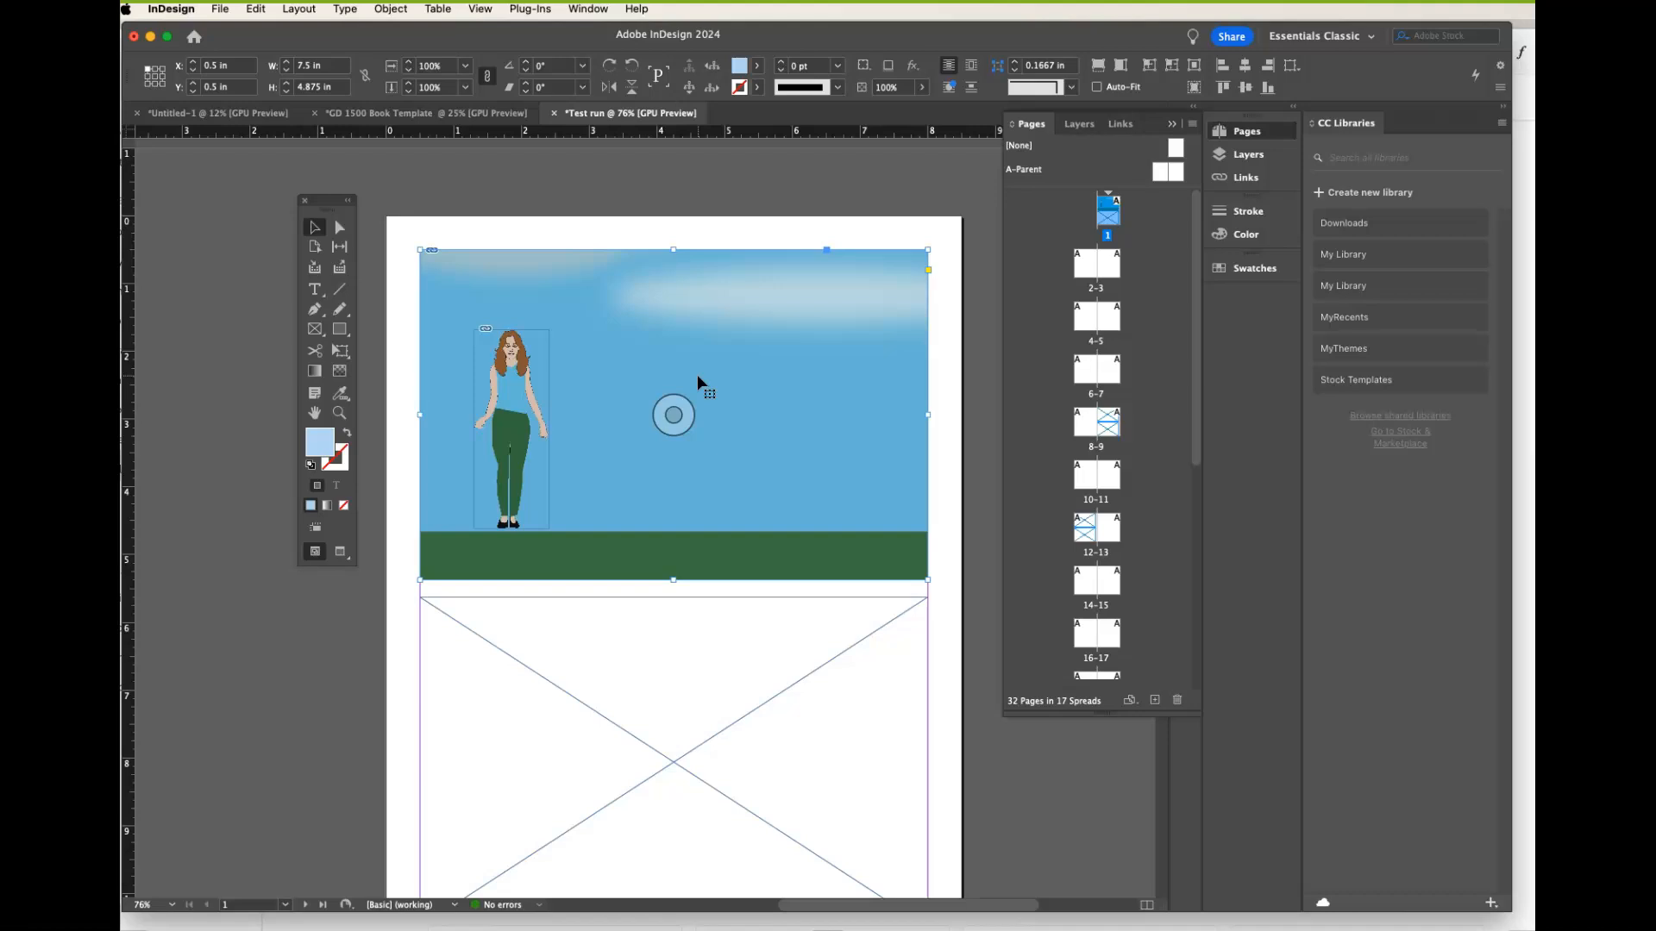
left_click_drag(514, 393, 510, 407)
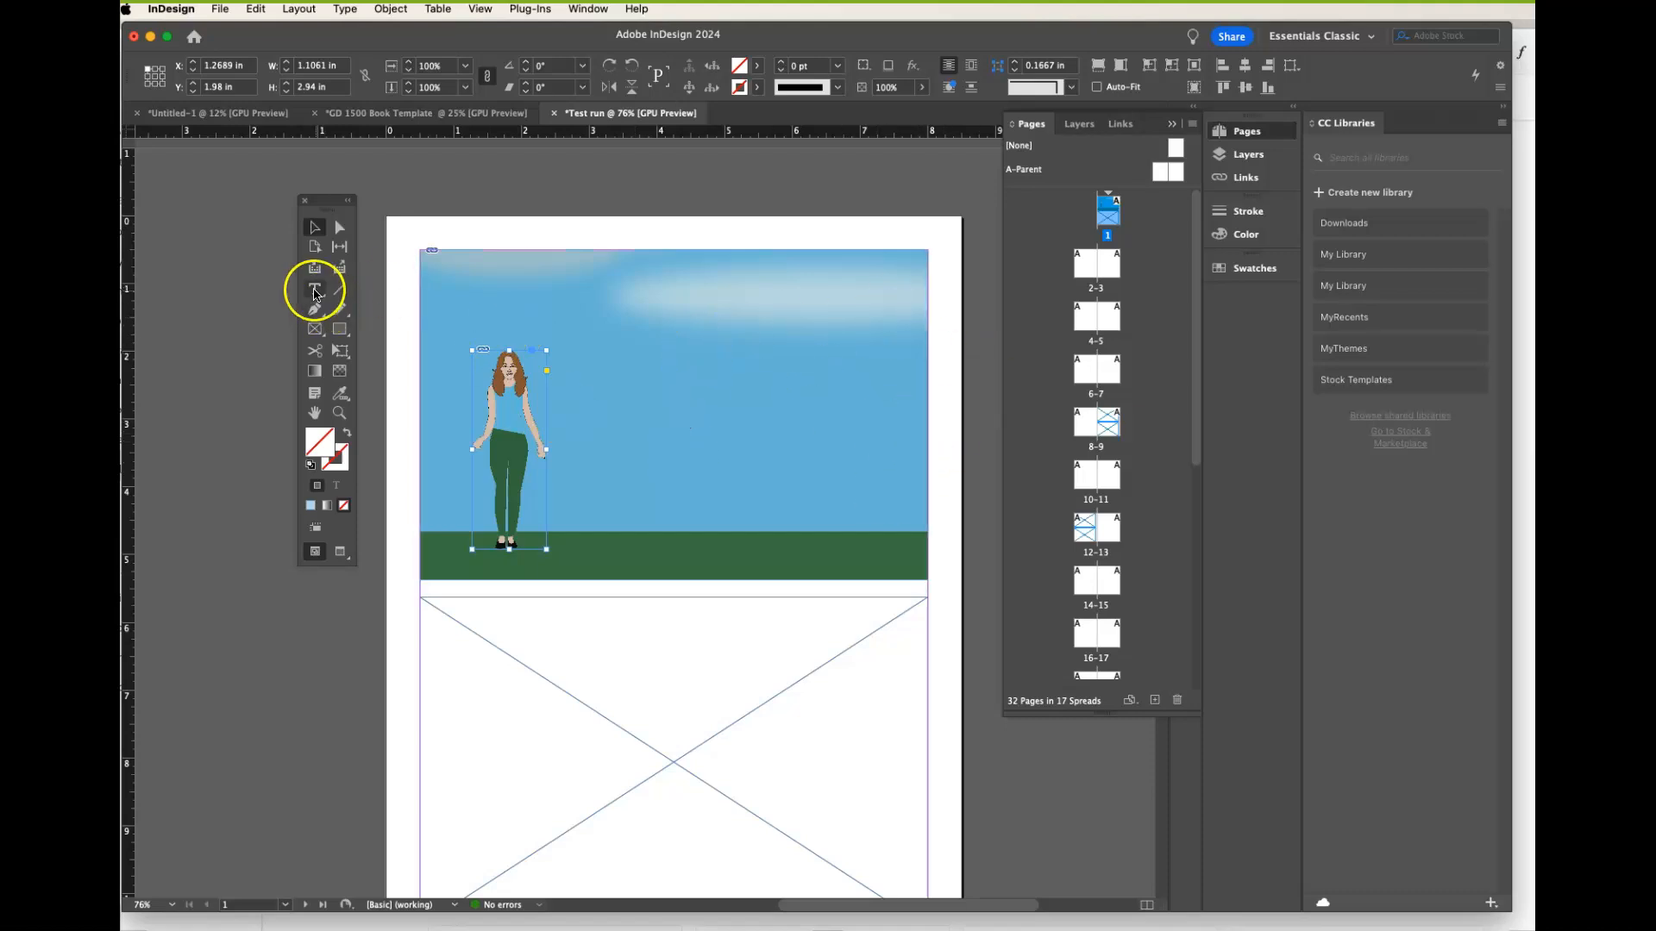
- Draw an empty rectangle frame over the scene's right end and enlarge it to about 2.42 x 4.8 in, starting at Y 0.5 in
left_click(315, 328)
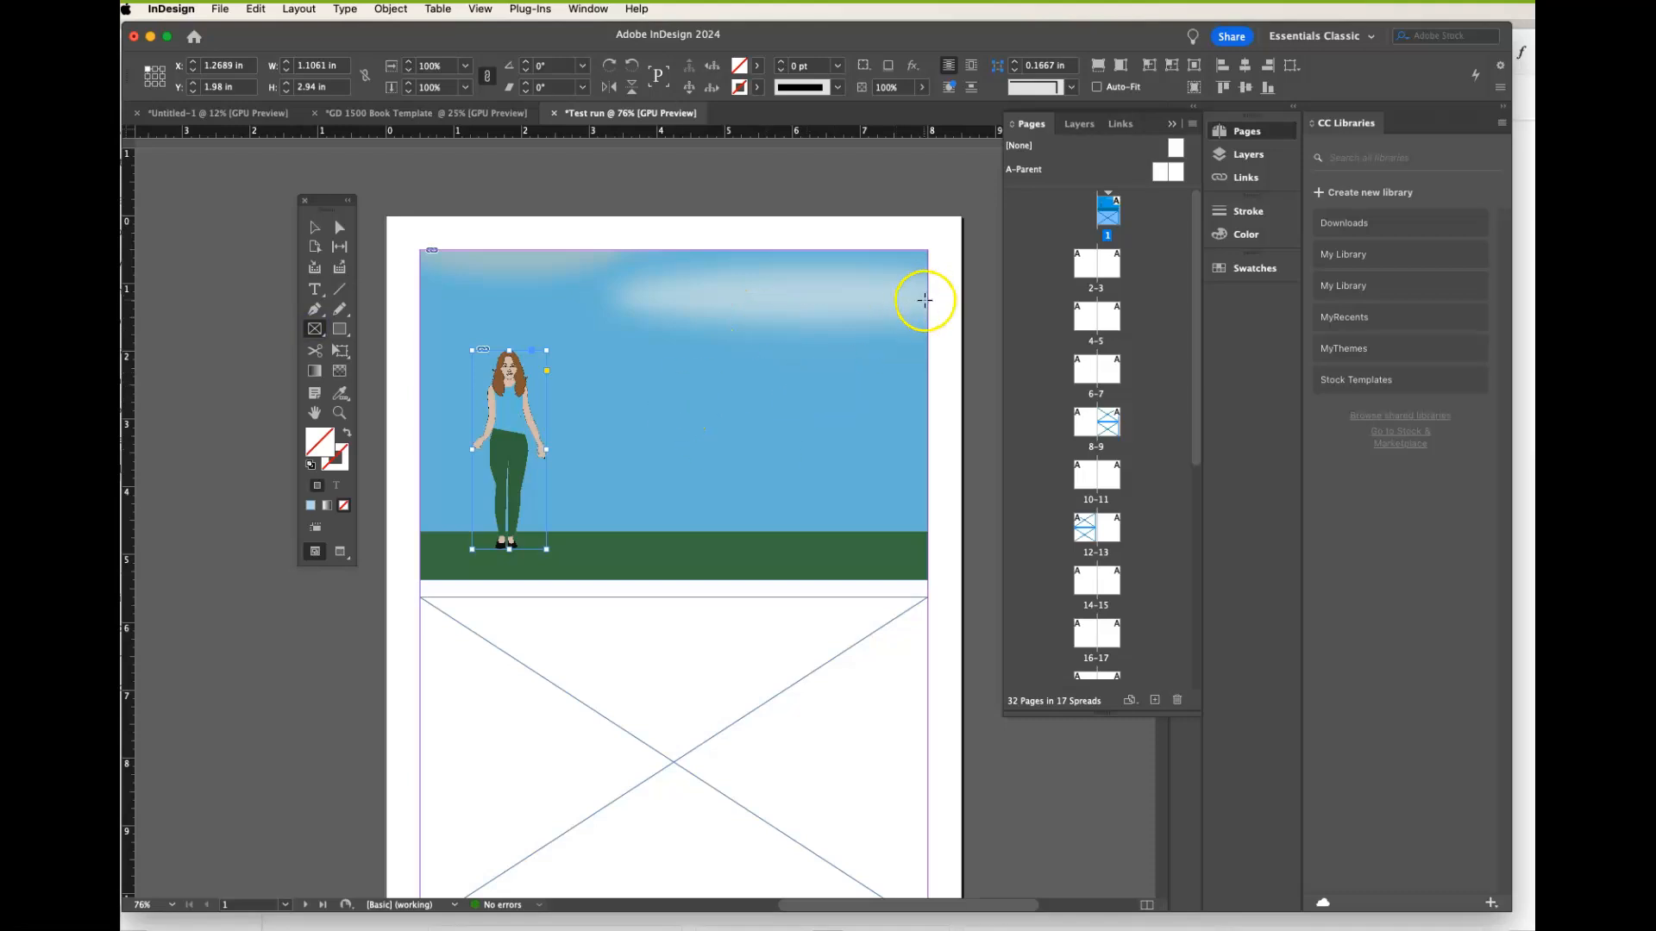
left_click_drag(924, 292, 773, 575)
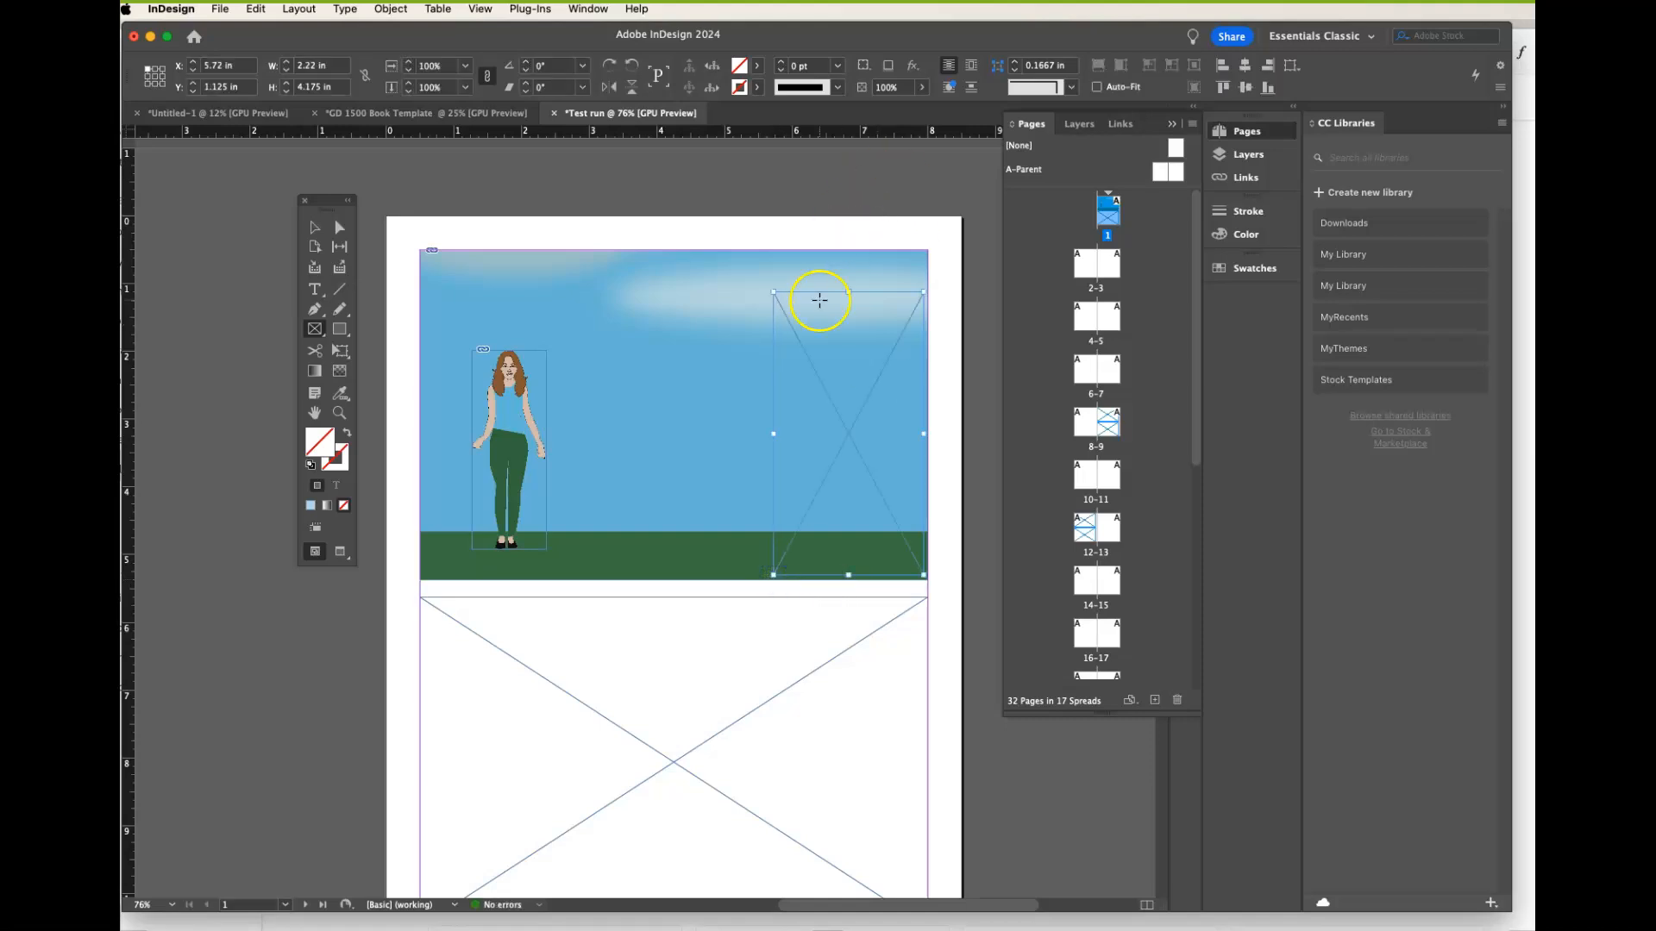
left_click_drag(847, 293, 847, 263)
left_click(317, 227)
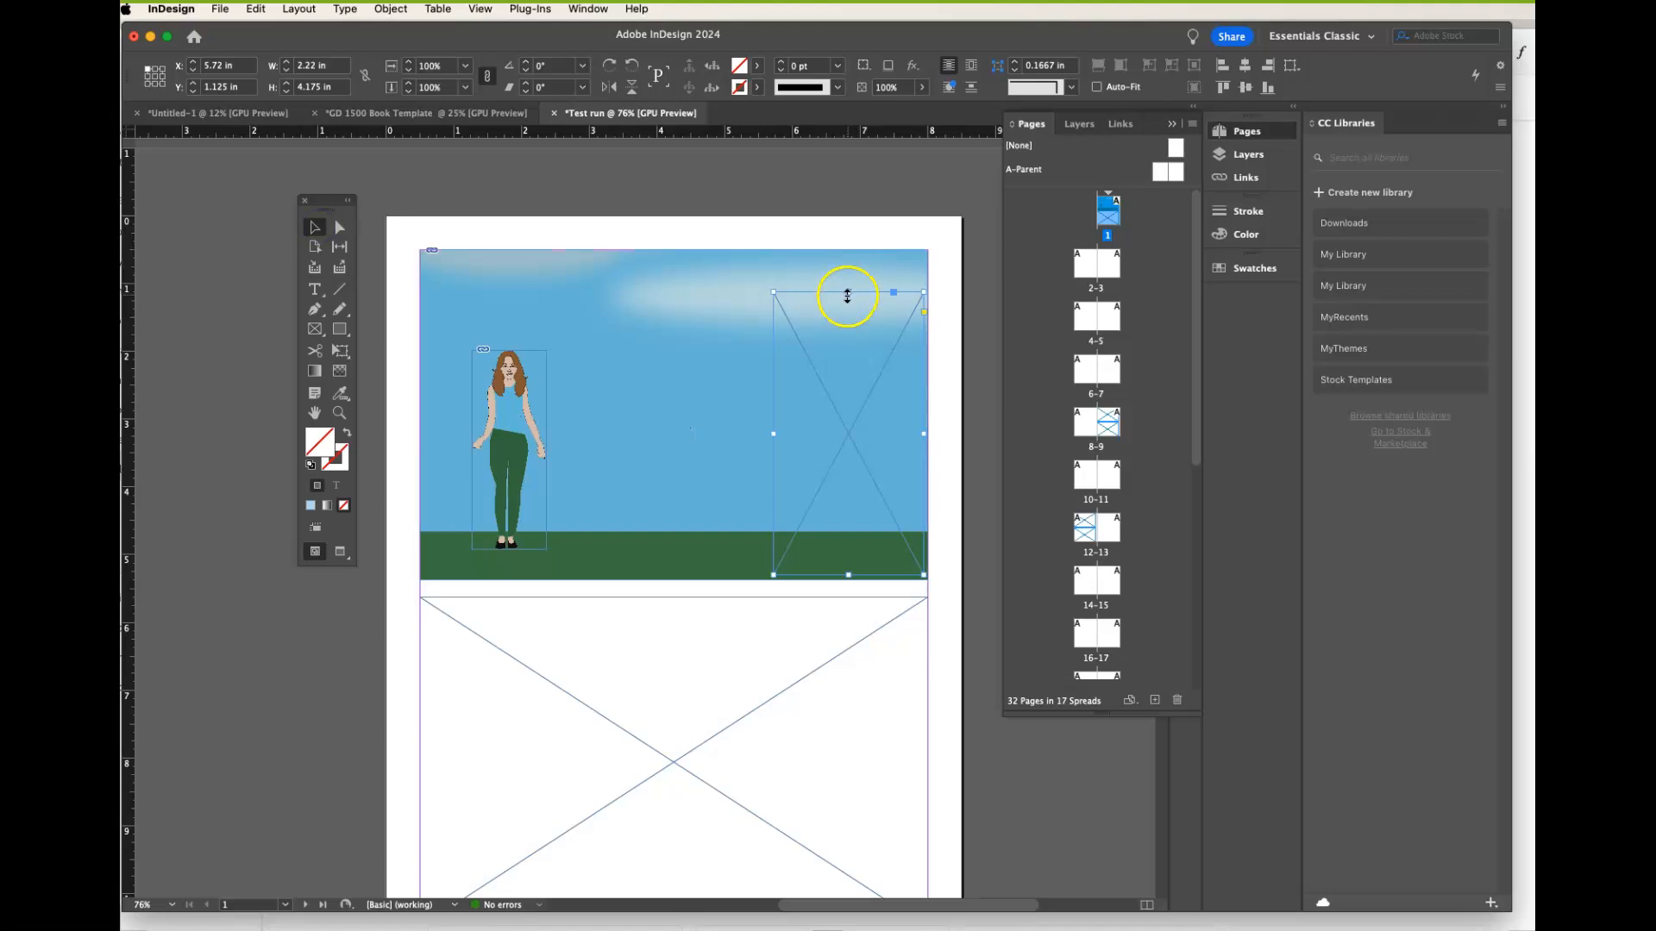
left_click_drag(847, 293, 848, 251)
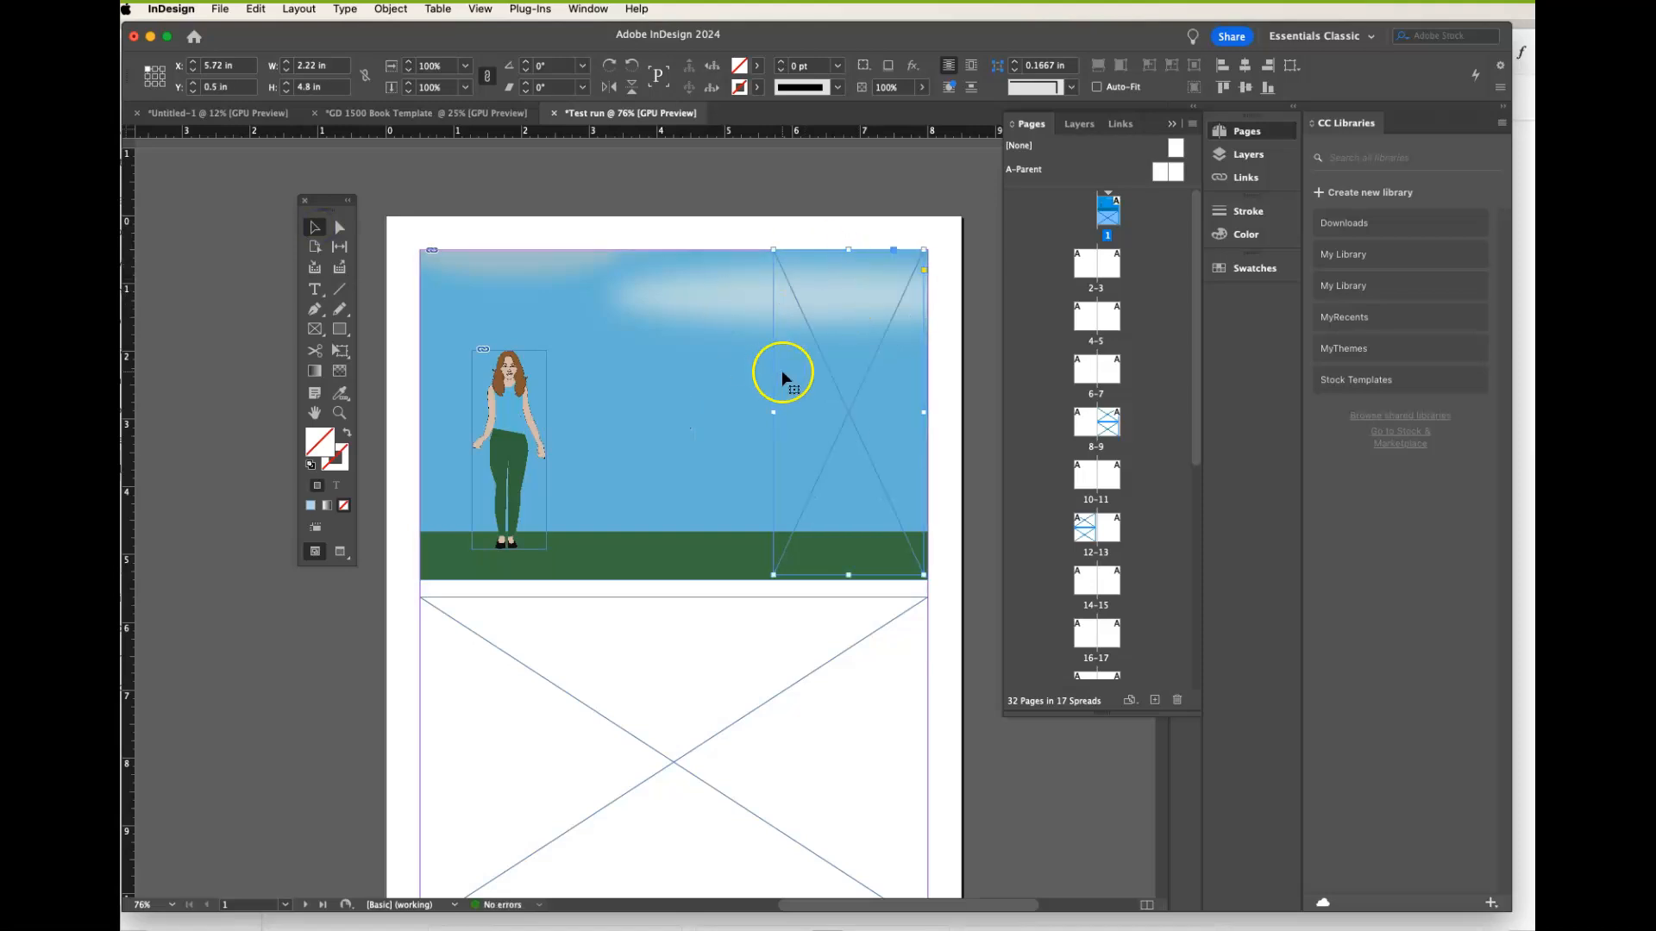
left_click_drag(773, 414, 760, 414)
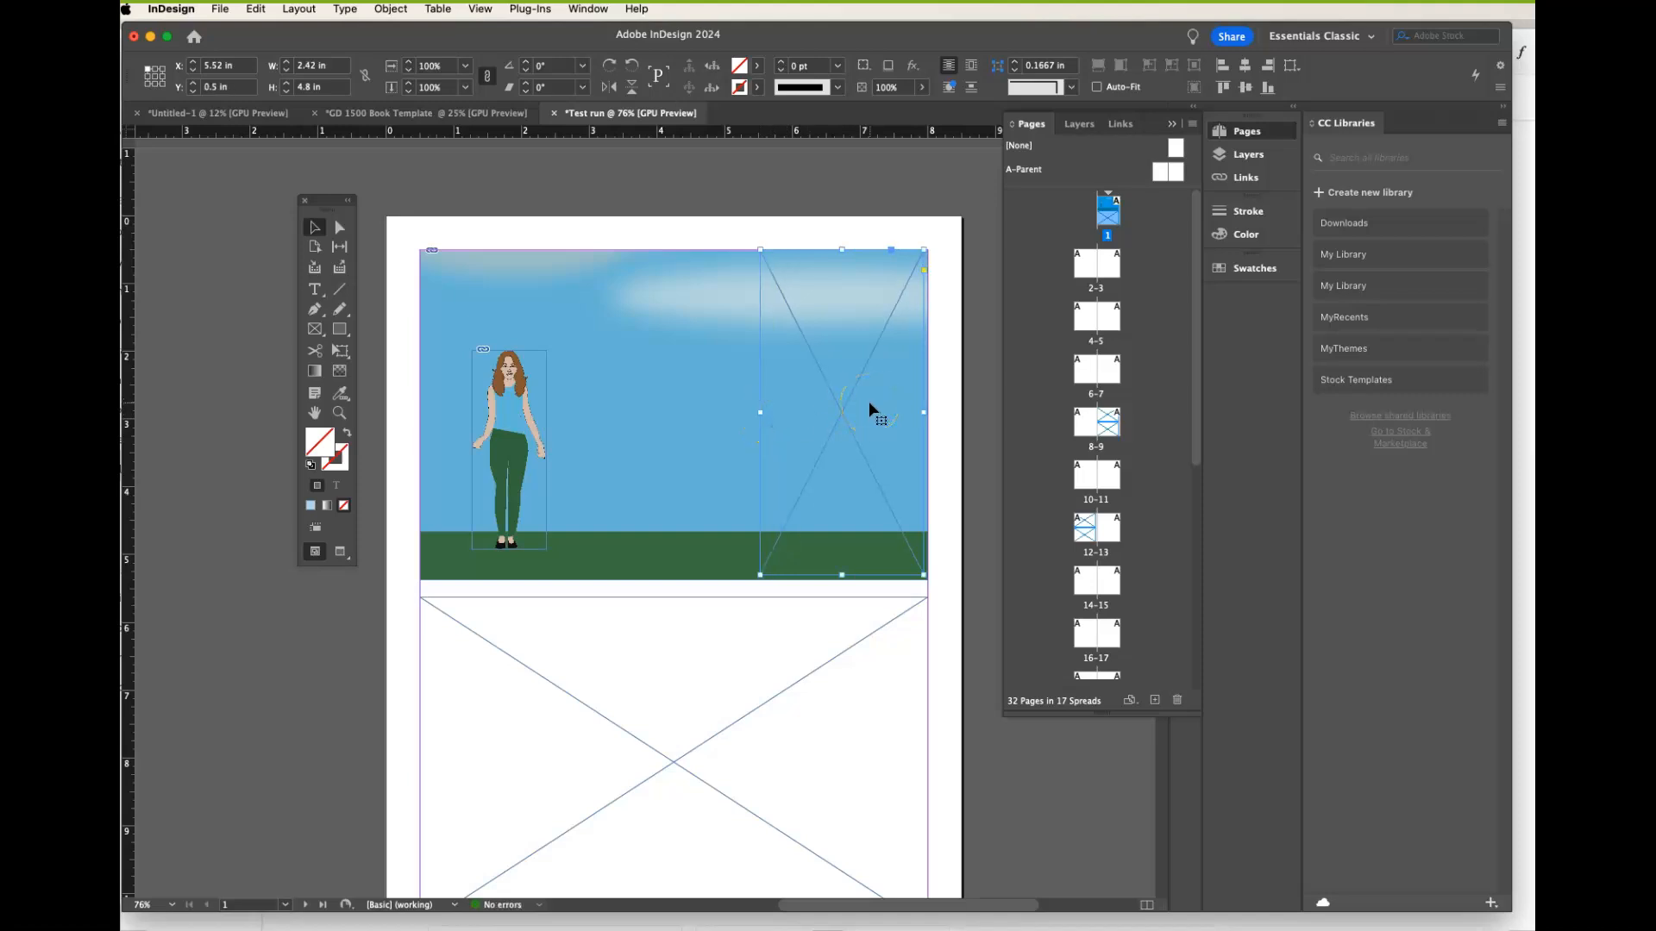
- Place page 2 of "sheila body.ai", the figure in the pink top, in the new rectangle frame
key("super+d")
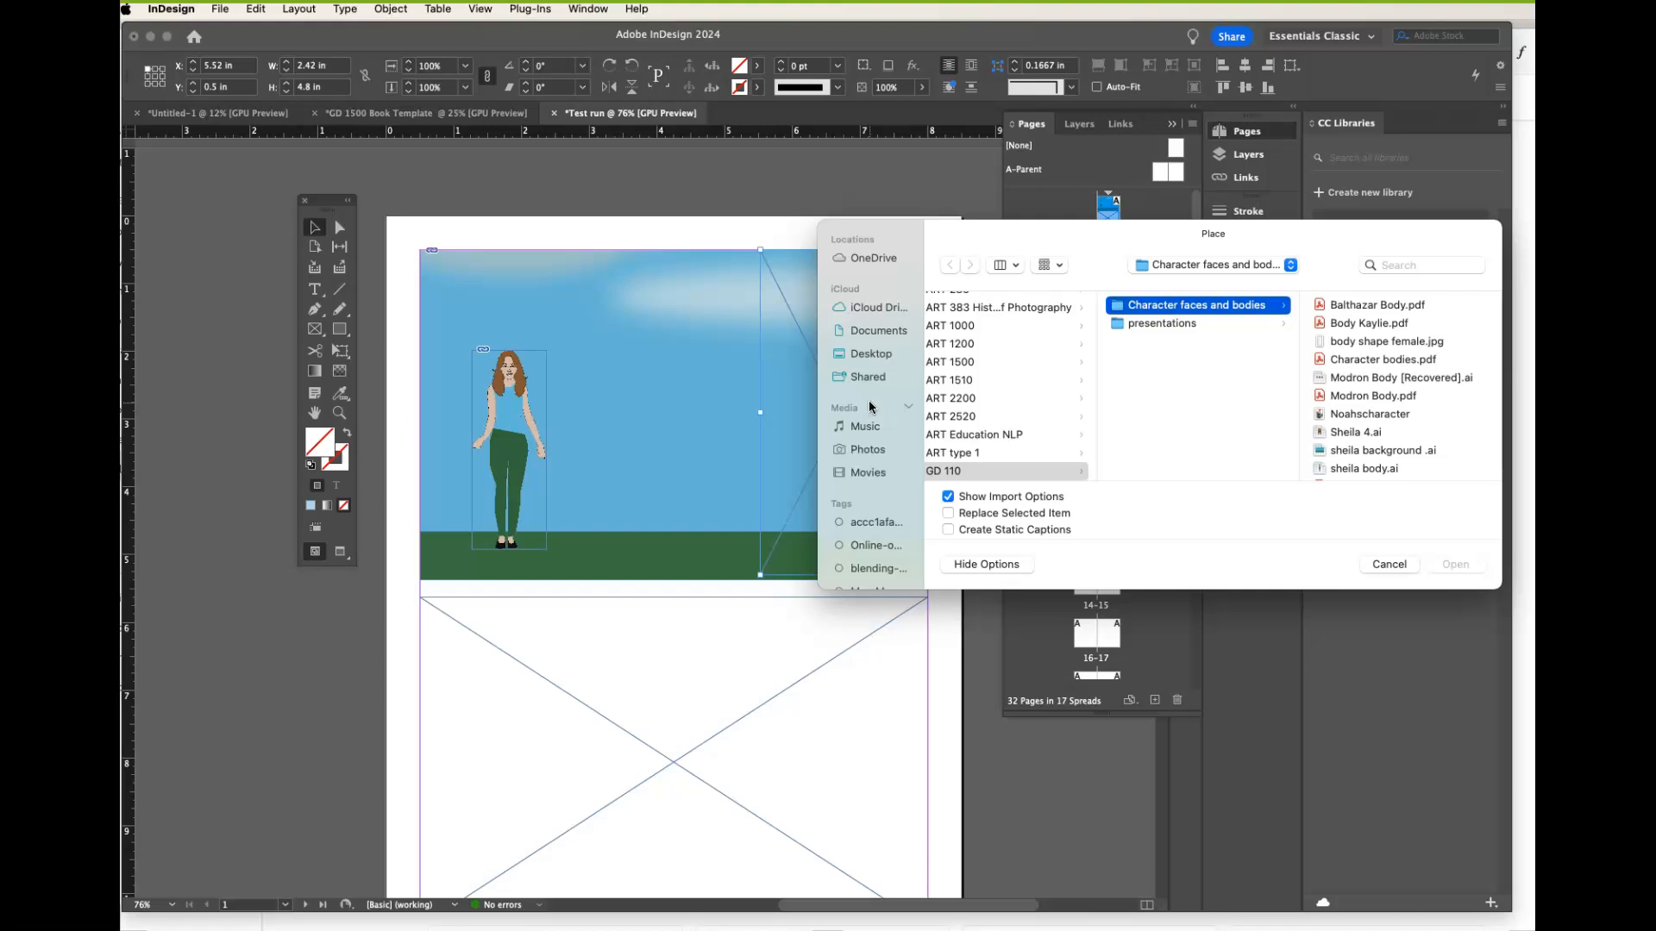
left_click(1364, 440)
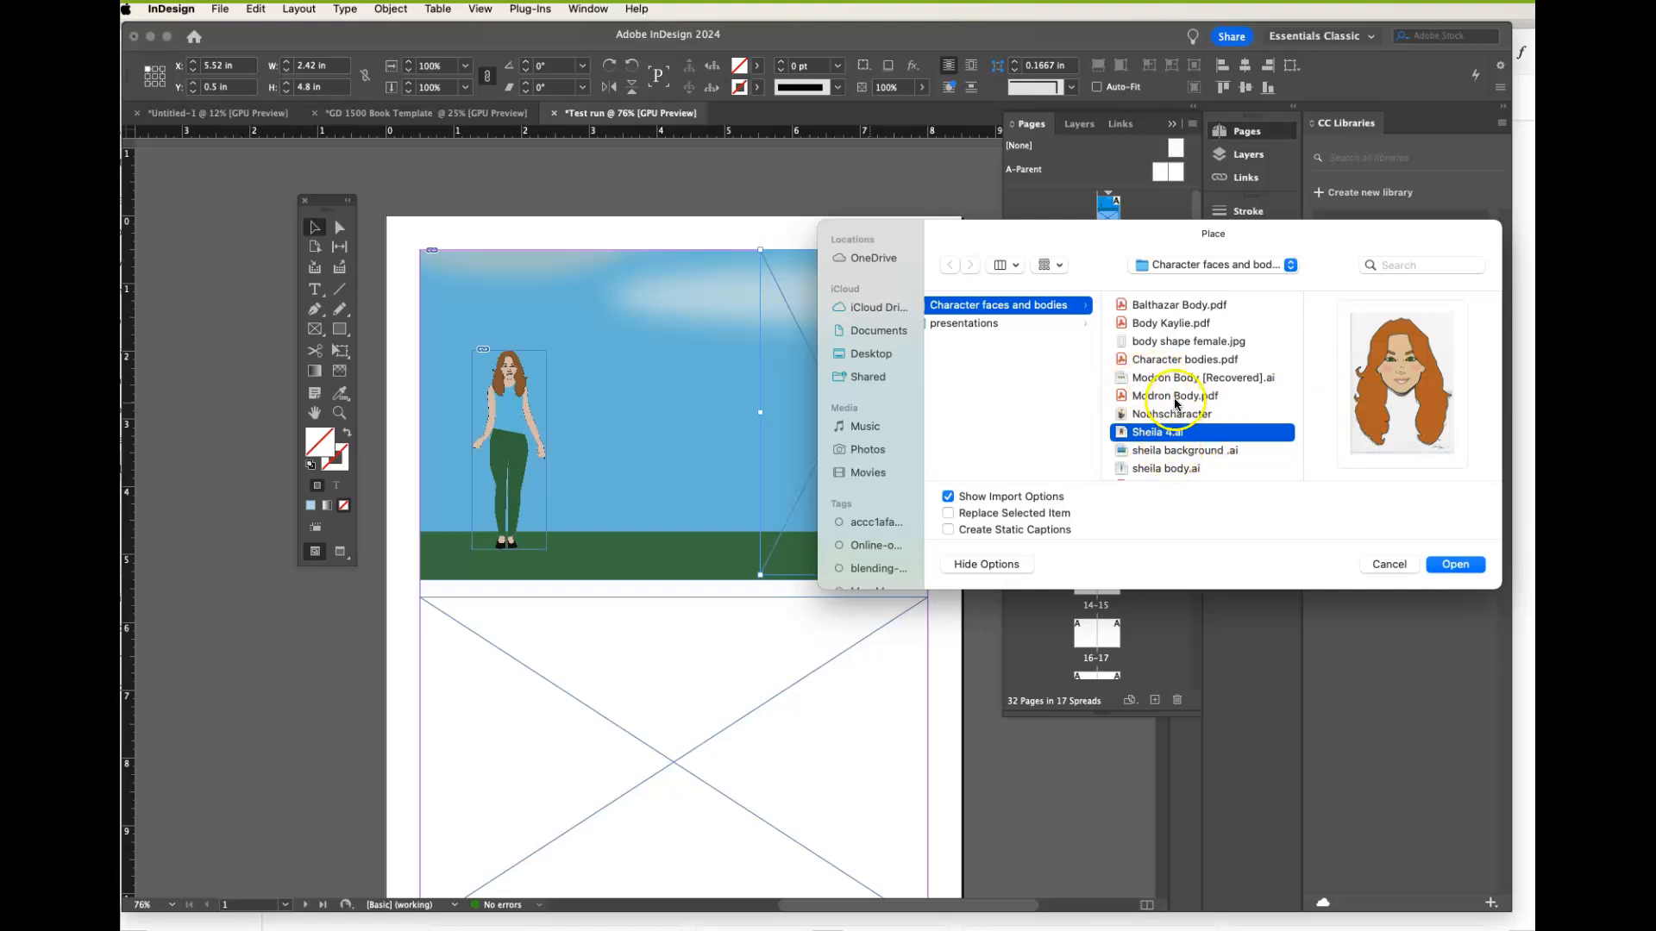
scroll(1176, 463, "down", 4)
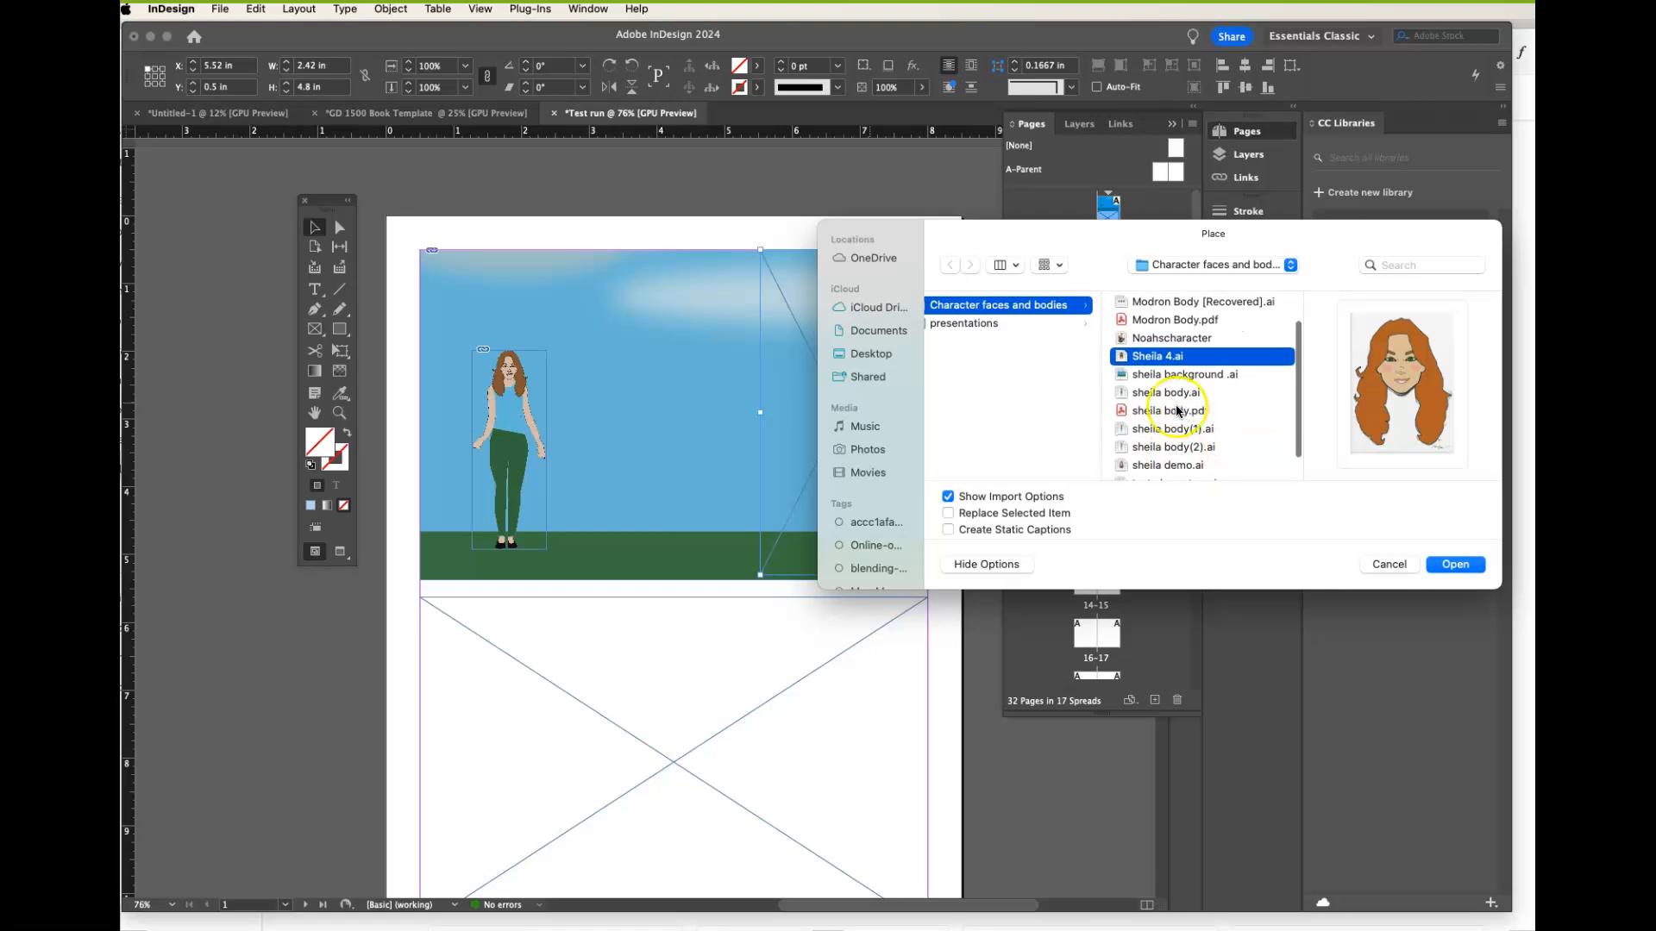
left_click(1176, 395)
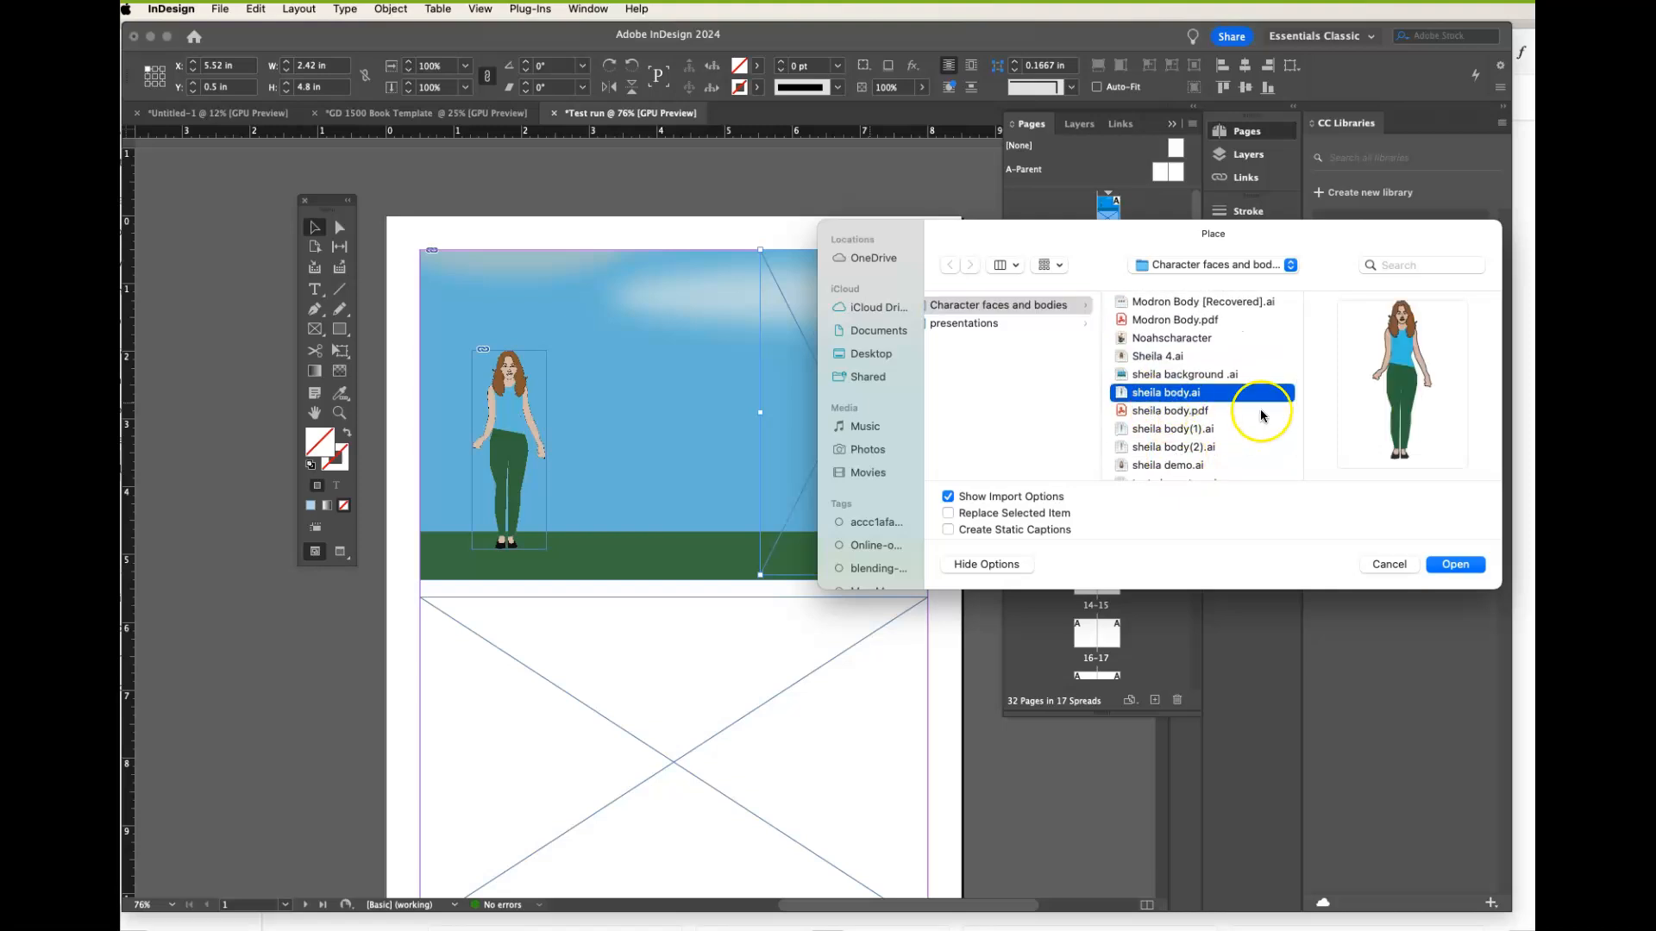
left_click(1455, 565)
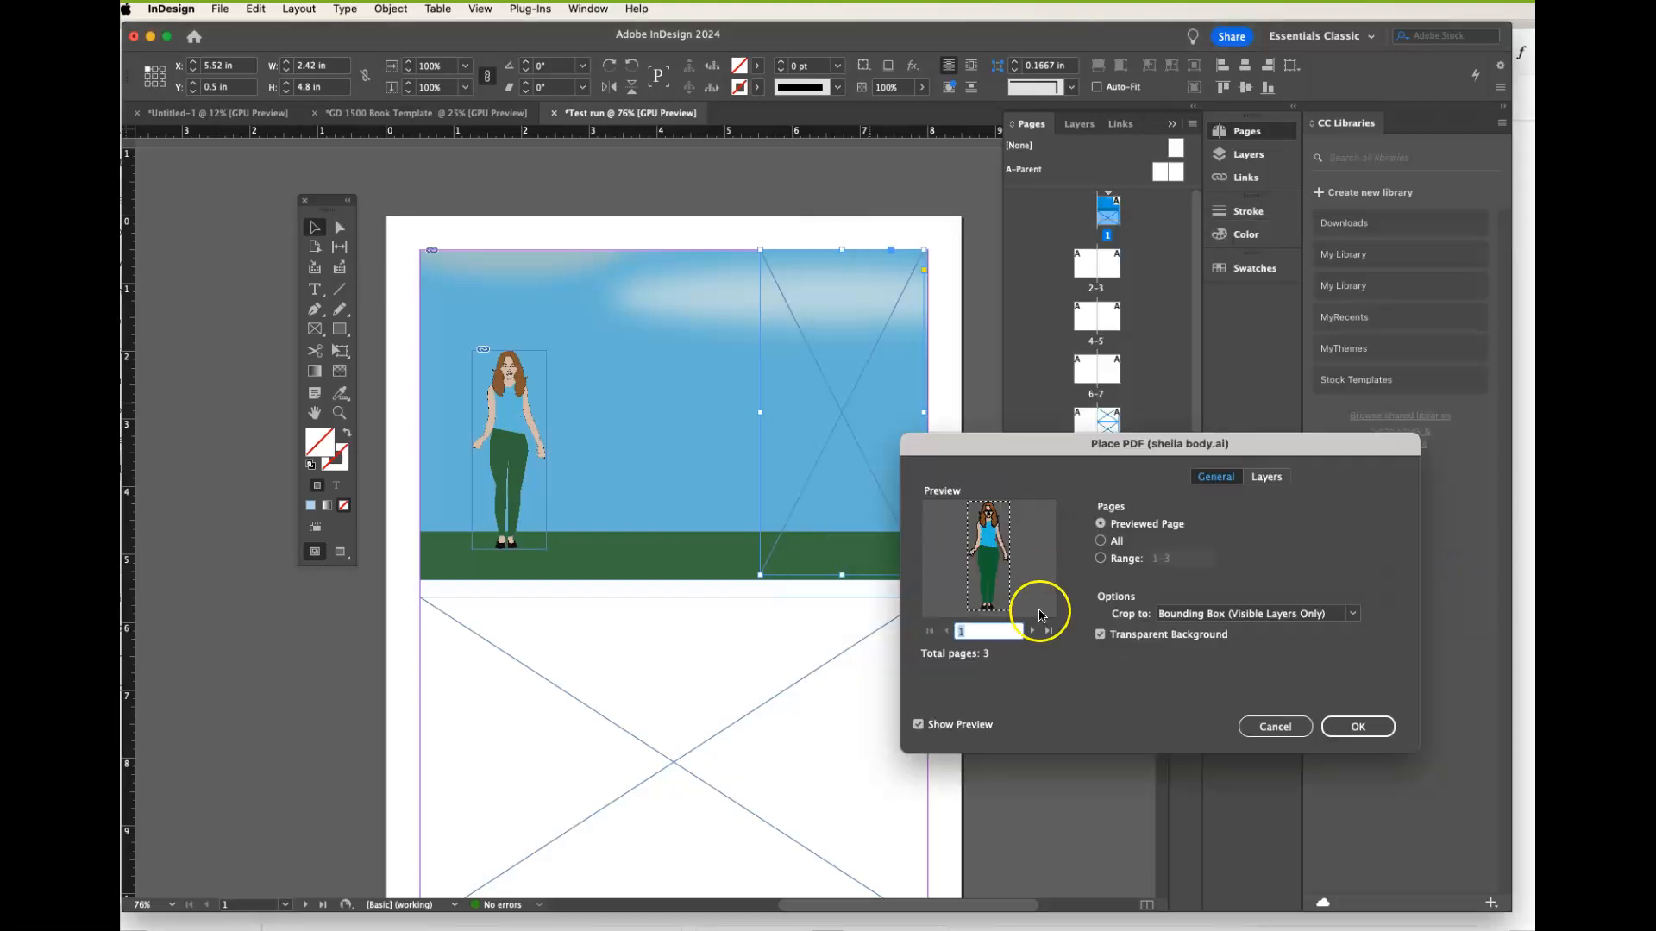
left_click(1034, 632)
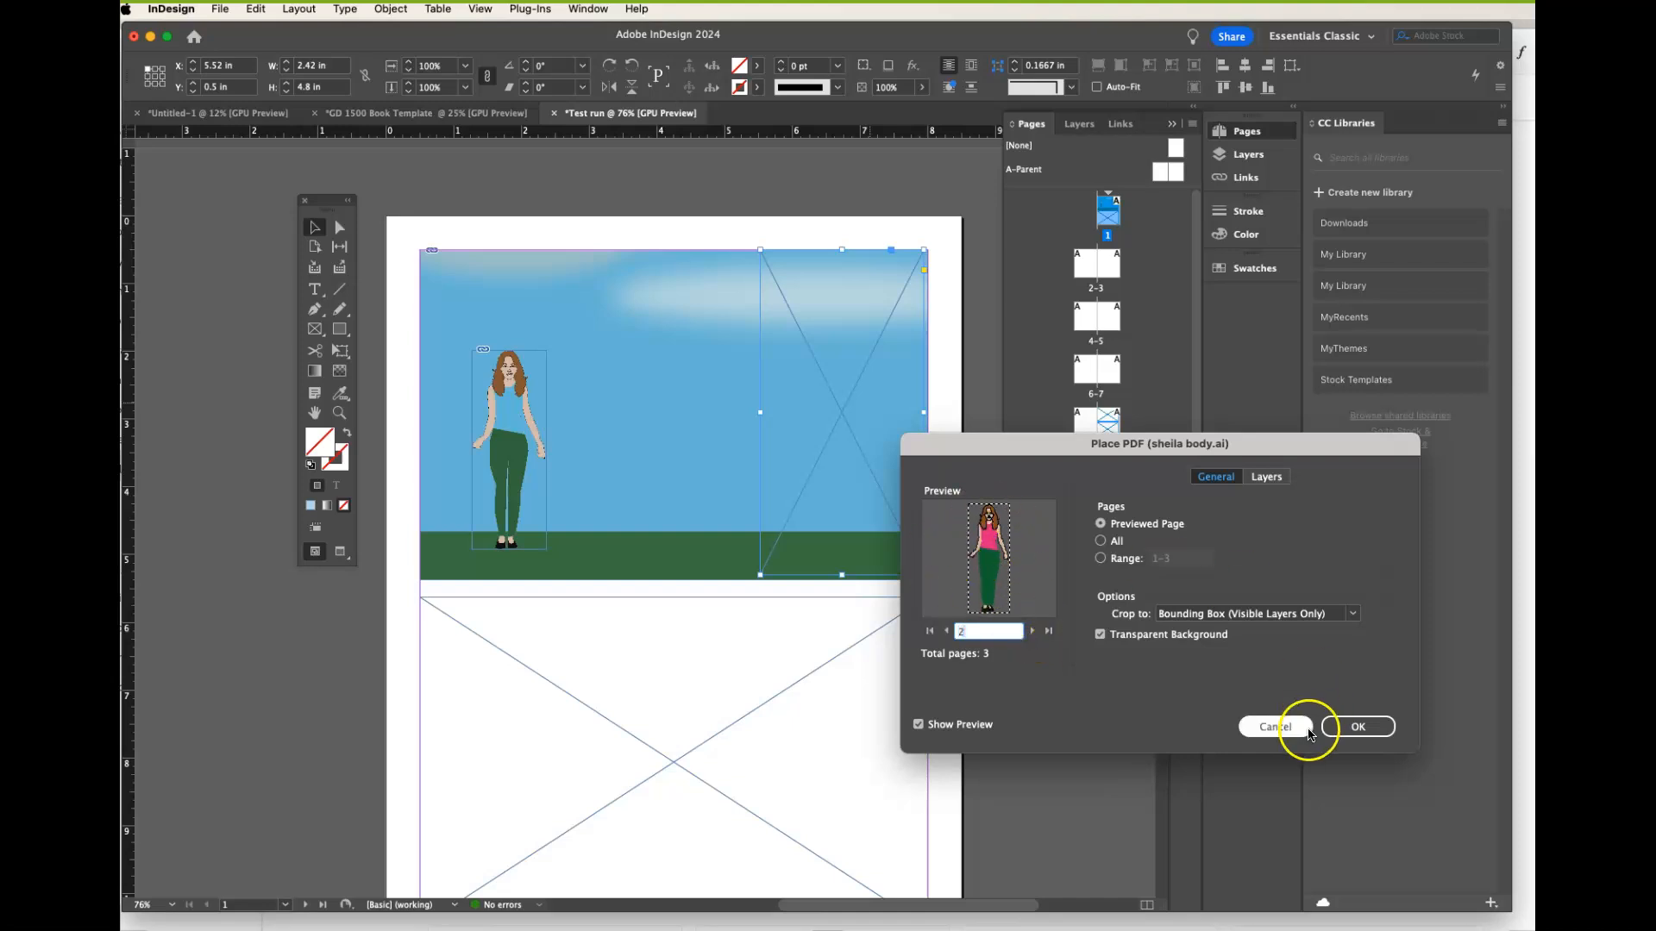
left_click(1360, 725)
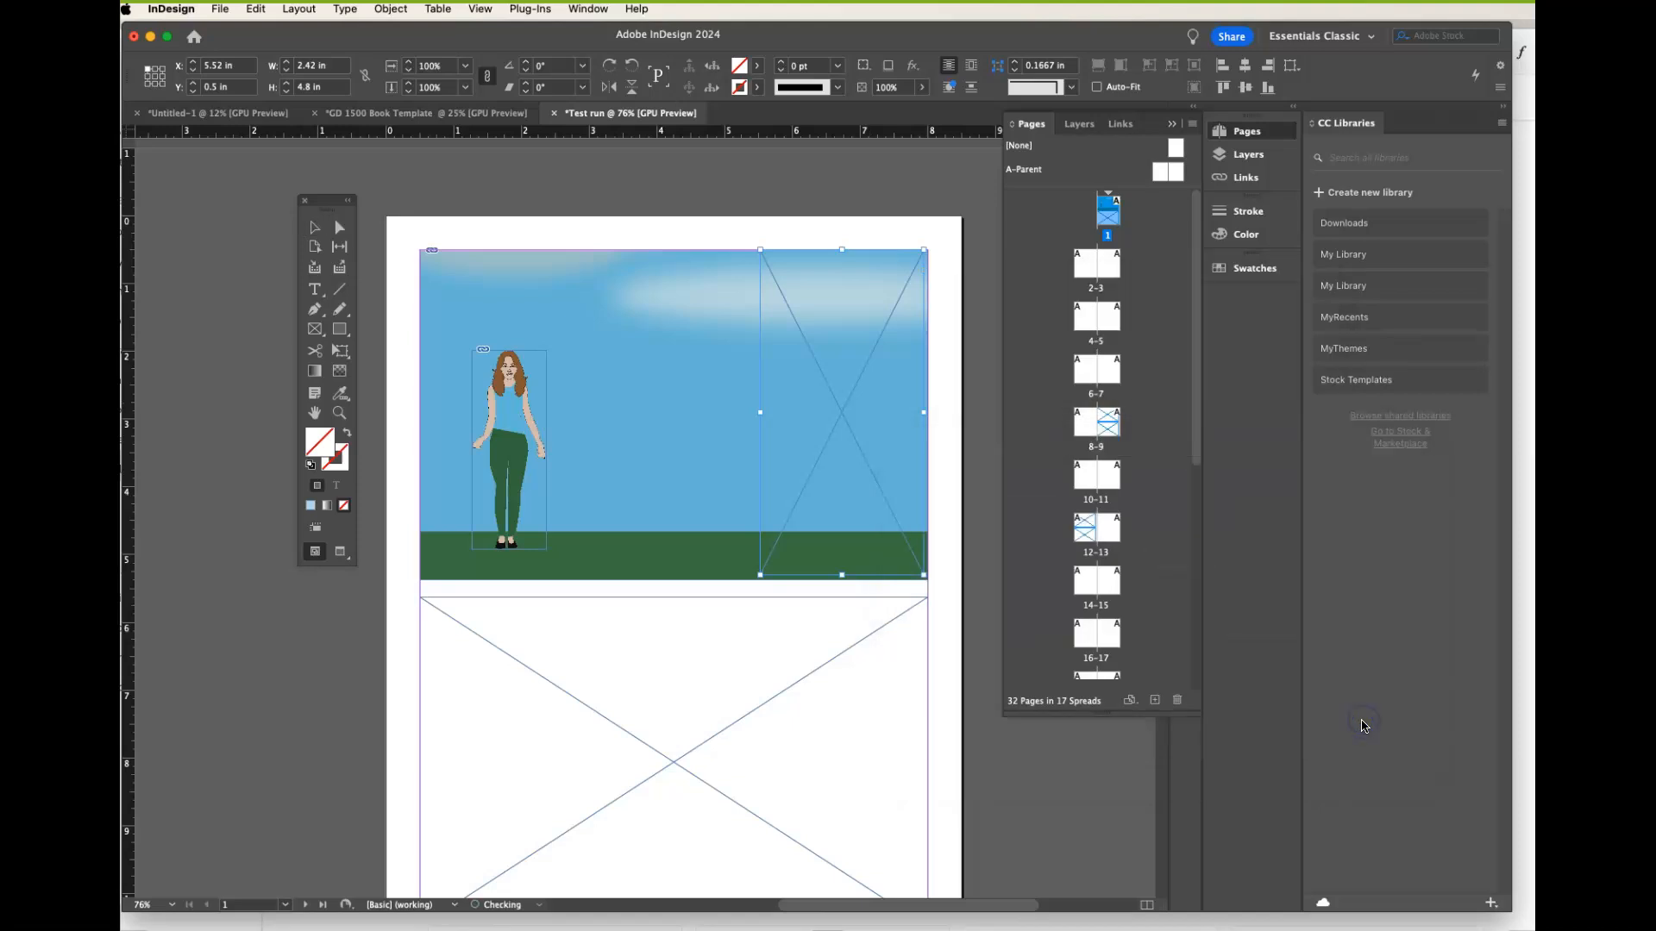
left_click(814, 395)
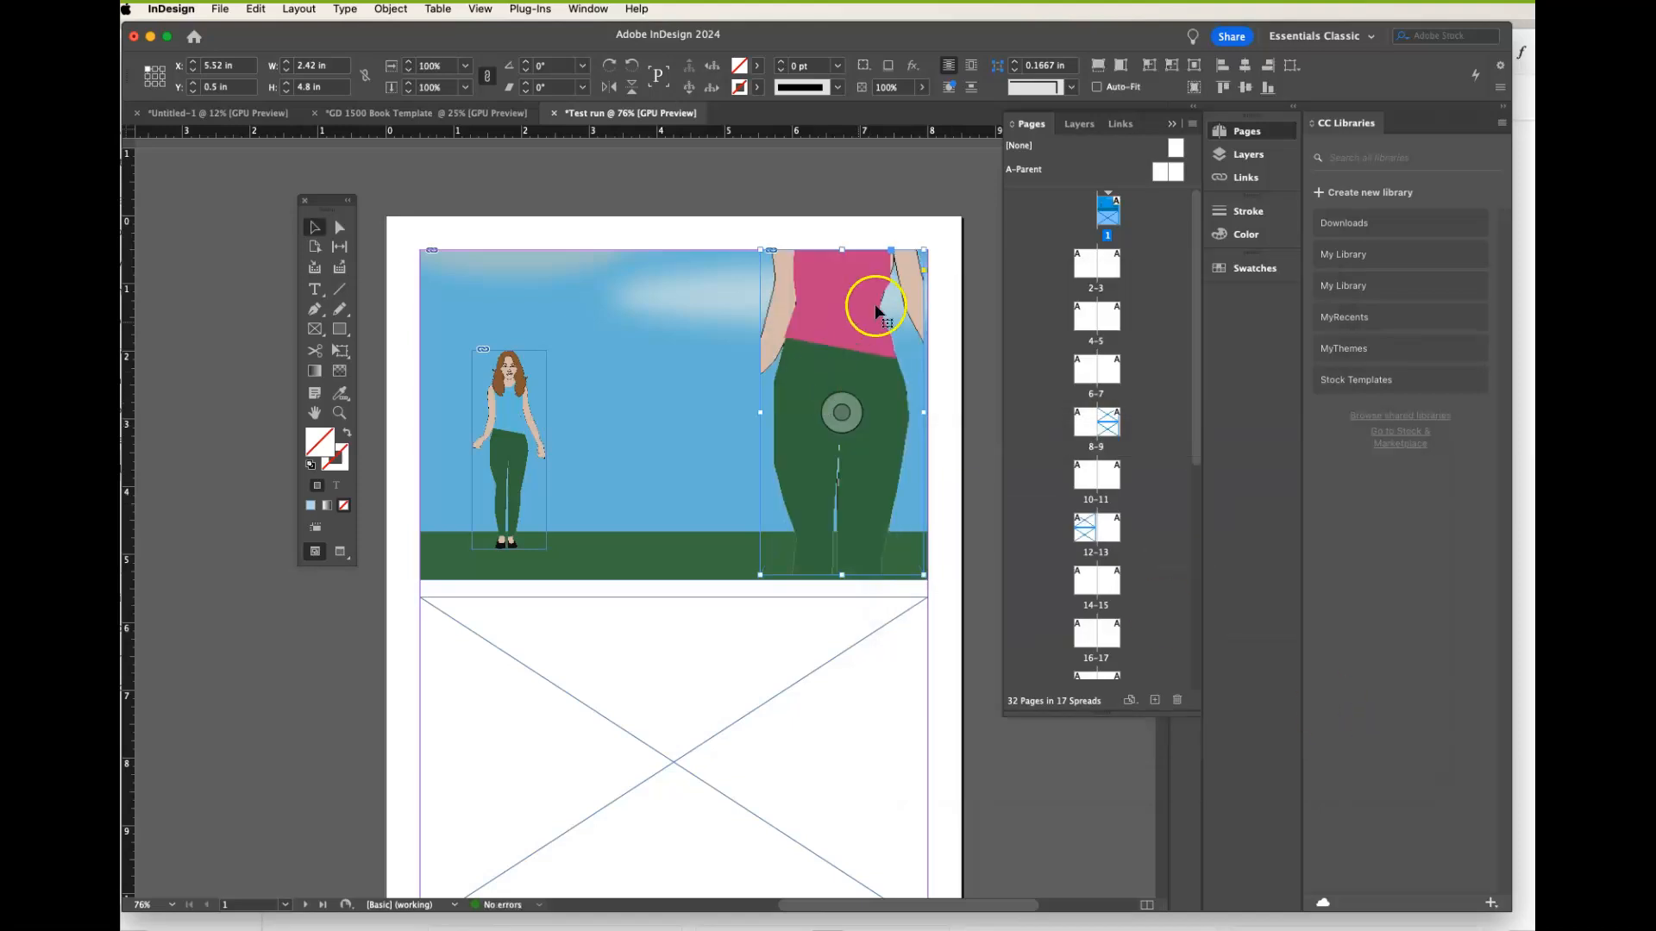
- Scale the pink-top figure to about 164% inside its frame and reposition it so the head and shoulders fill the frame
left_click(340, 228)
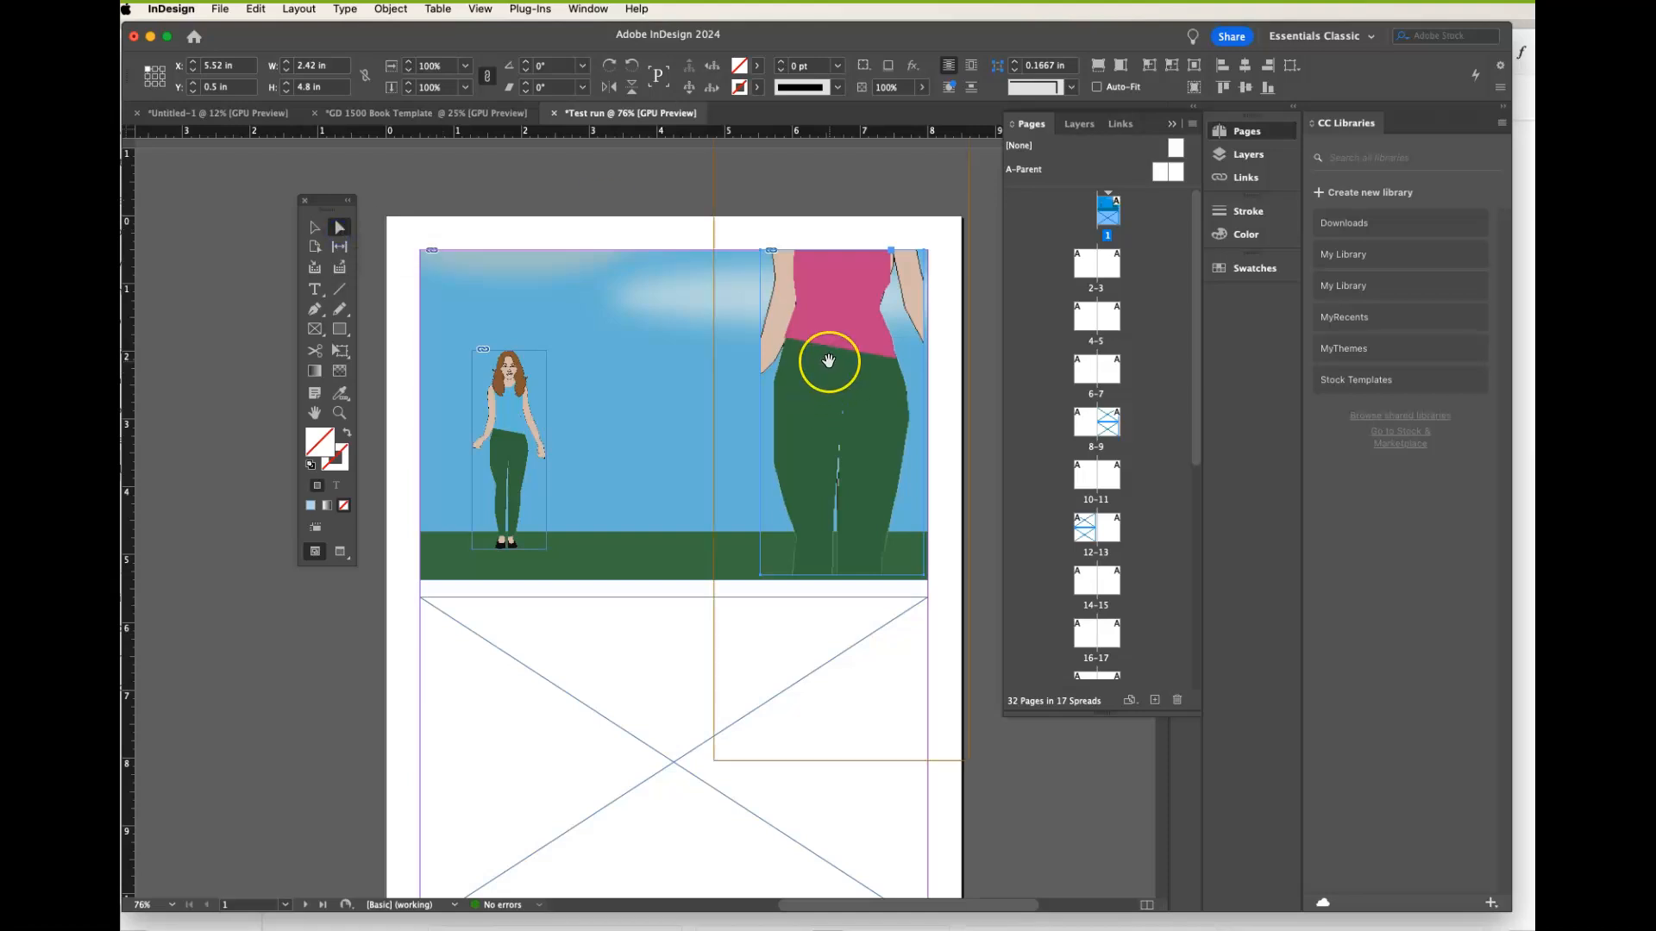
scroll(828, 360, "right", 3)
scroll(827, 361, "left", 1)
left_click(797, 312)
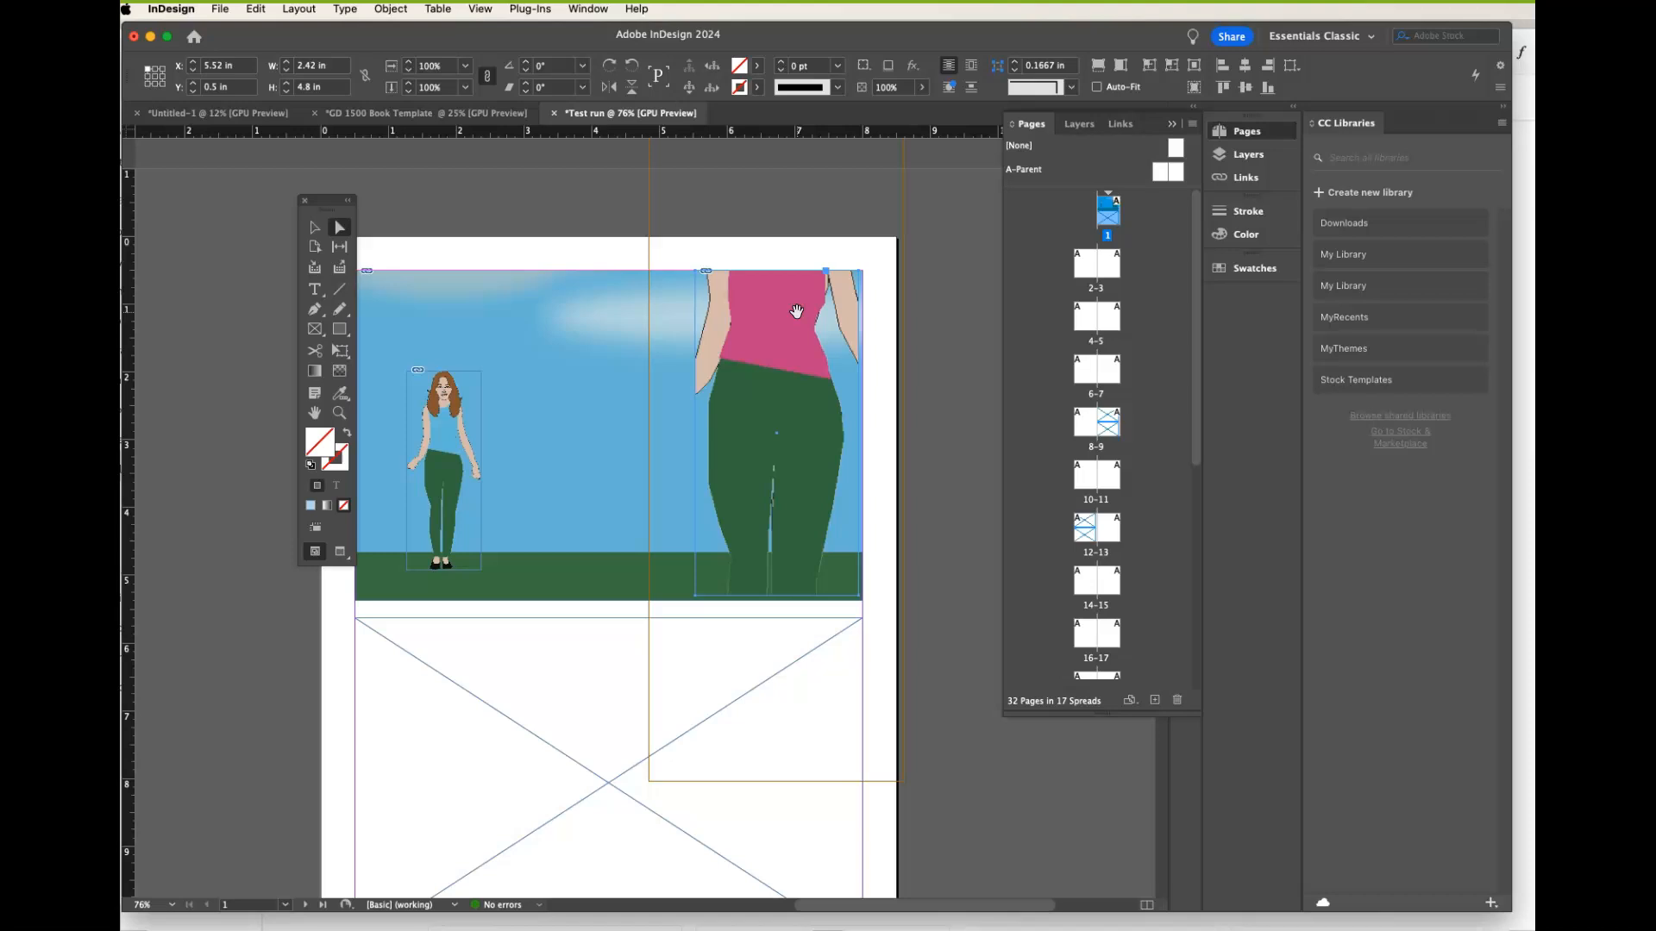
left_click_drag(797, 312, 843, 507)
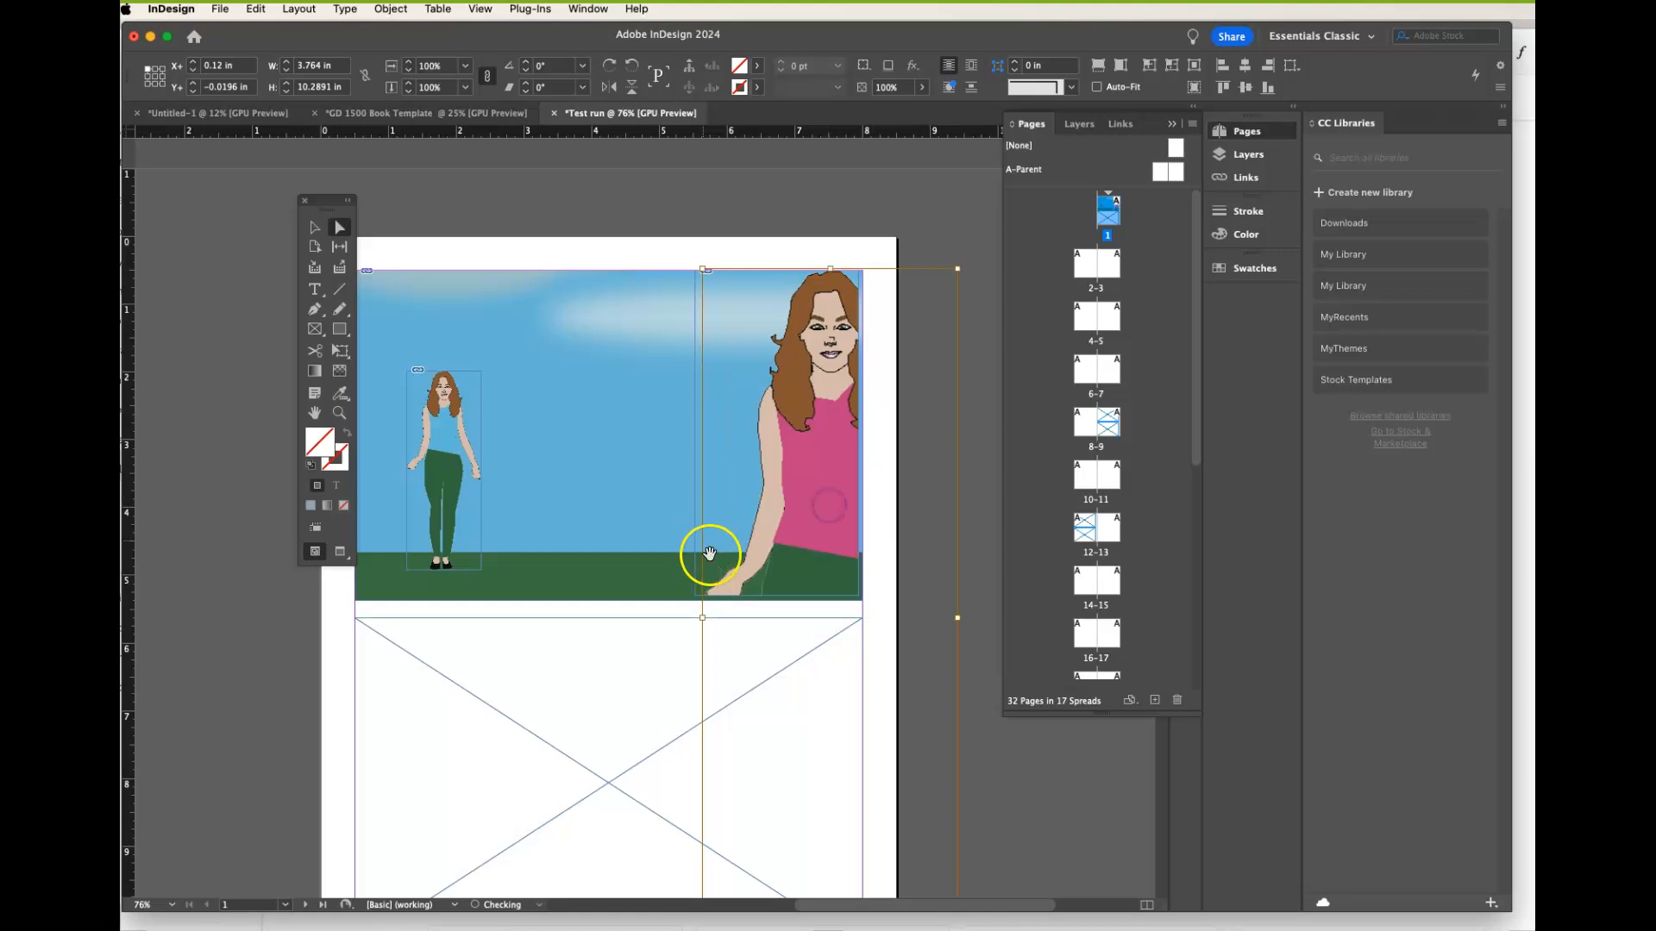
left_click_drag(703, 617, 539, 567)
mouse_move(781, 560)
left_mouse_down()
mouse_move(787, 614)
mouse_move(798, 540)
mouse_move(800, 560)
left_mouse_up()
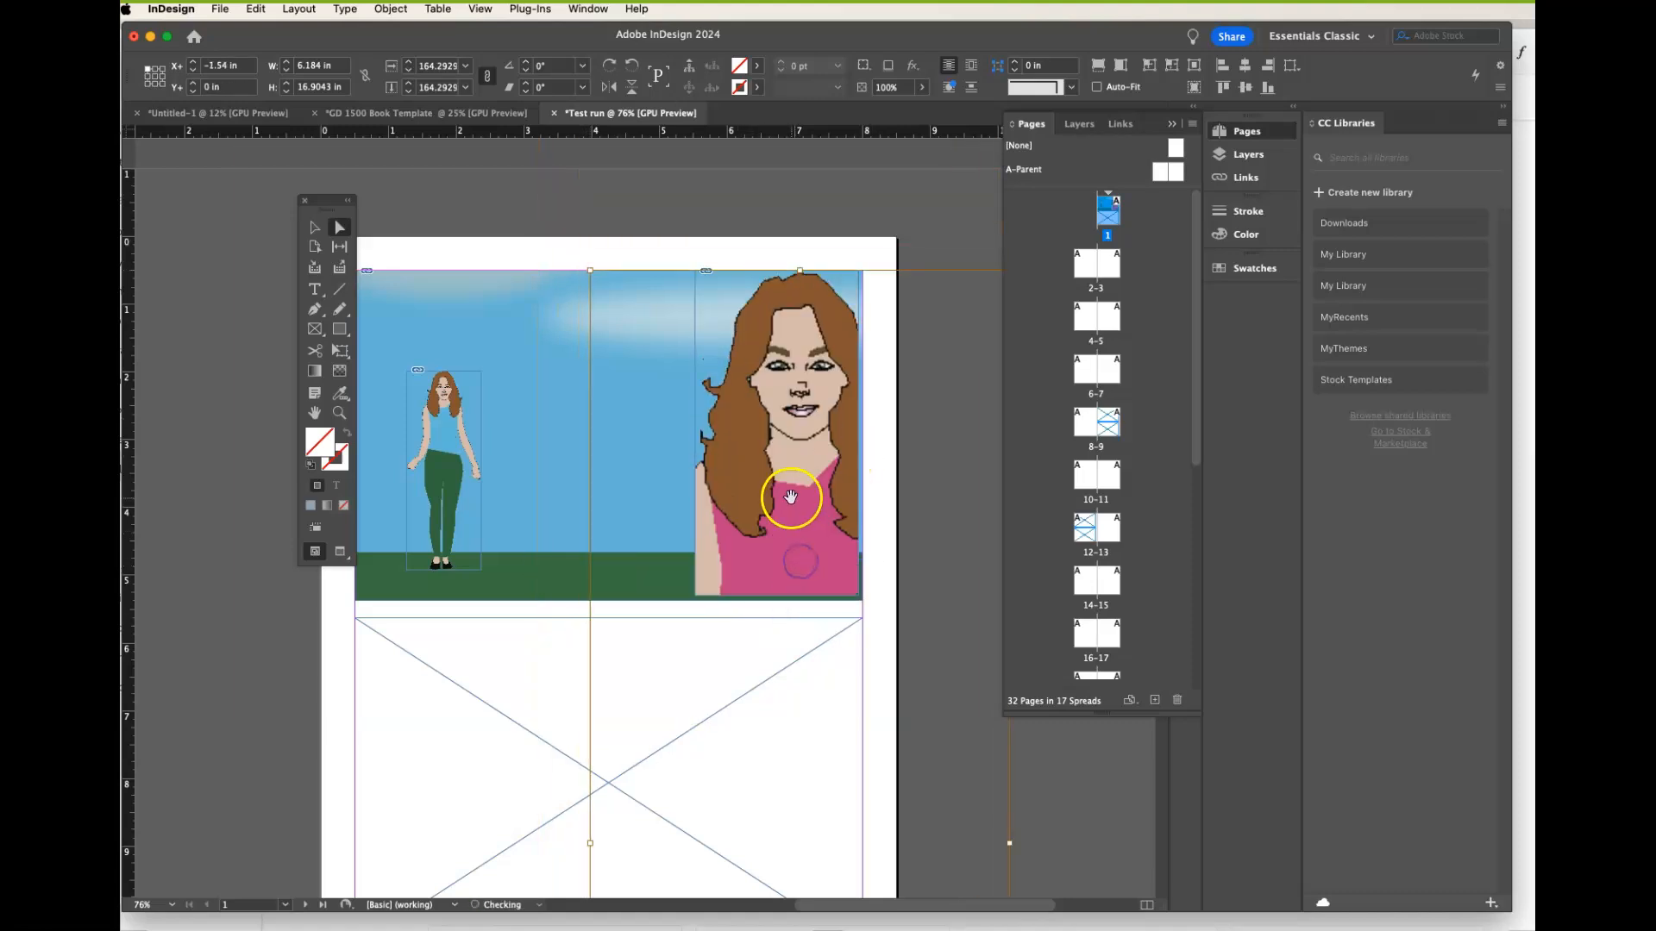
left_click_drag(790, 498, 790, 504)
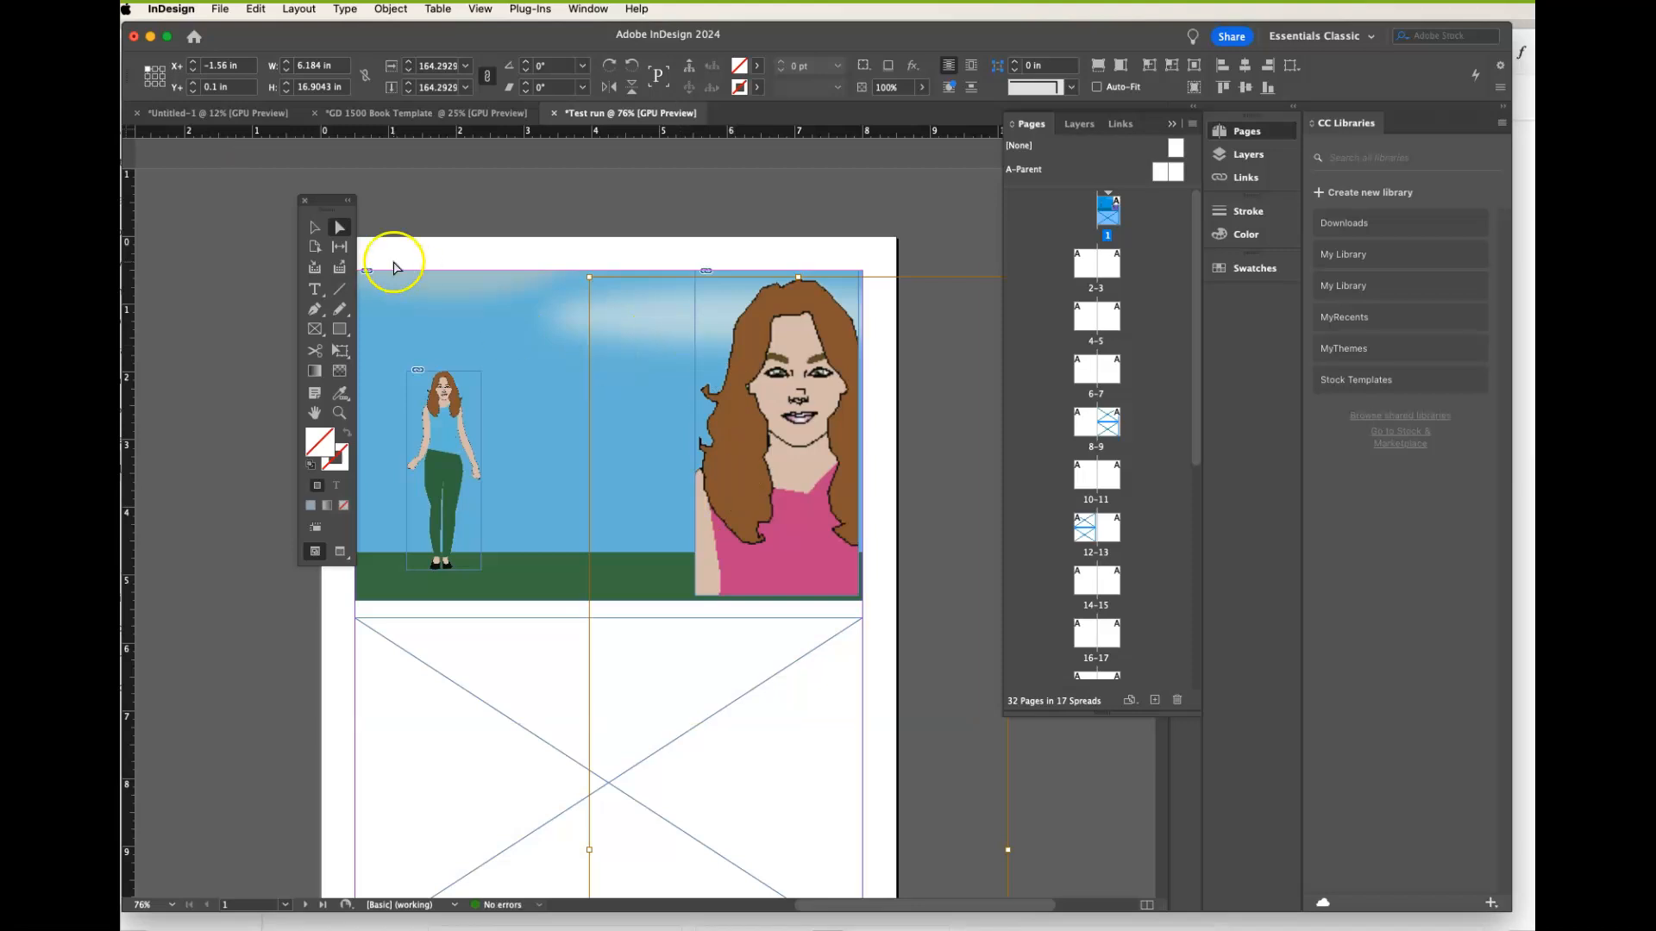
- Widen the close-up figure's frame toward the scene's middle, to about 2.82 in
left_click(314, 227)
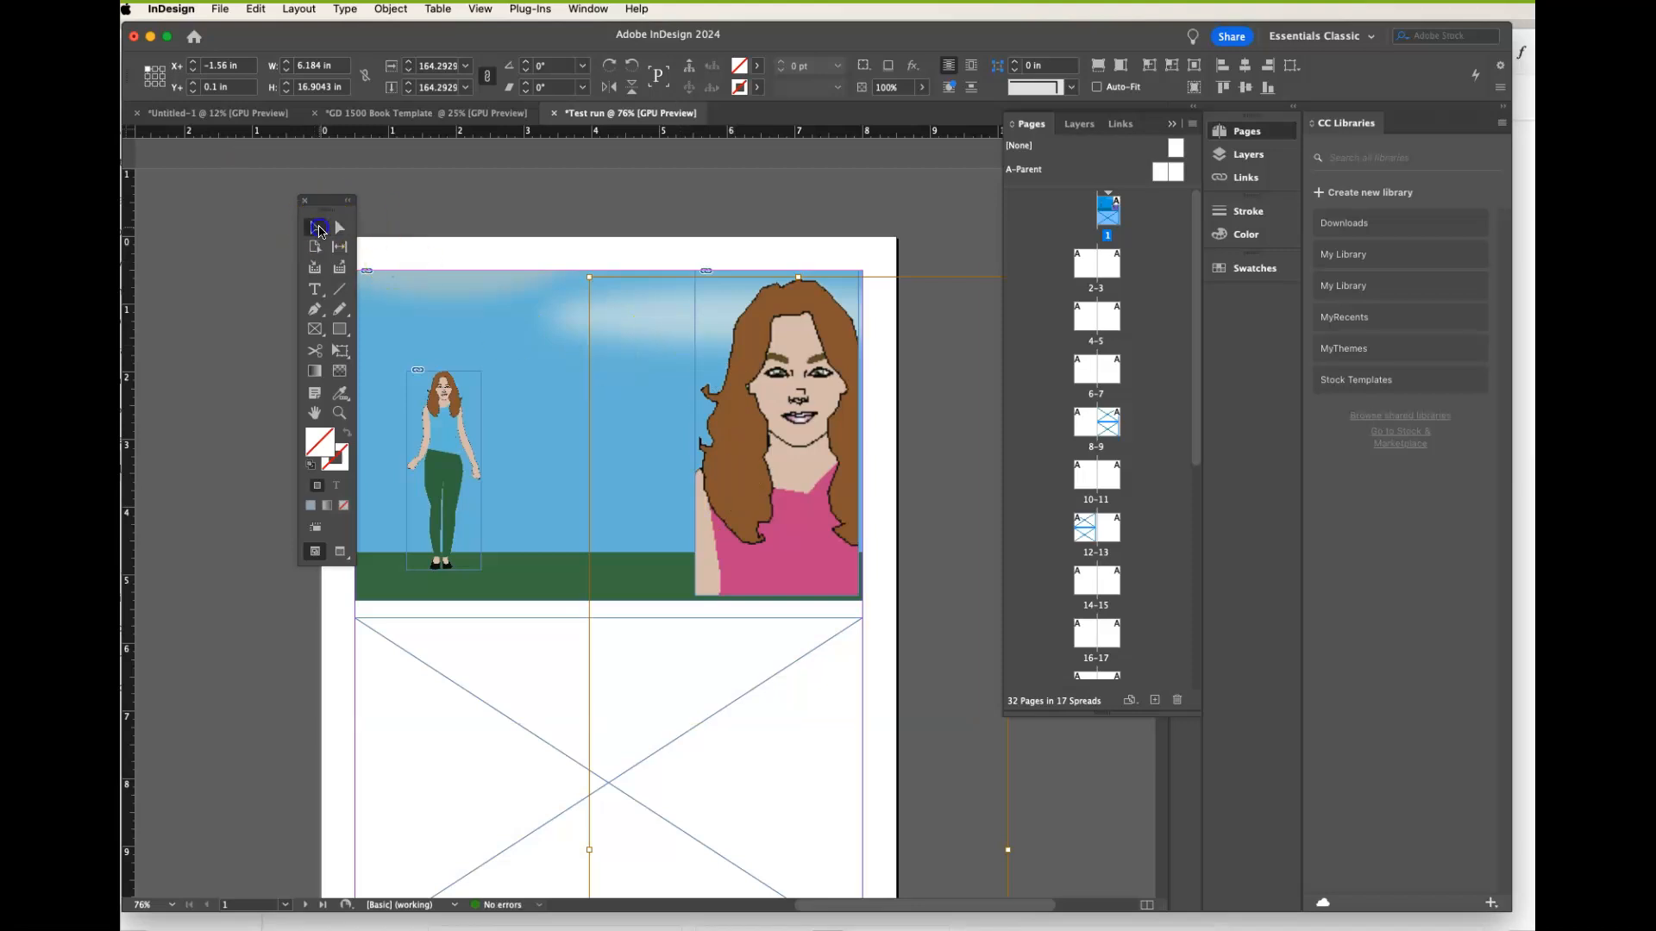
left_click(507, 330)
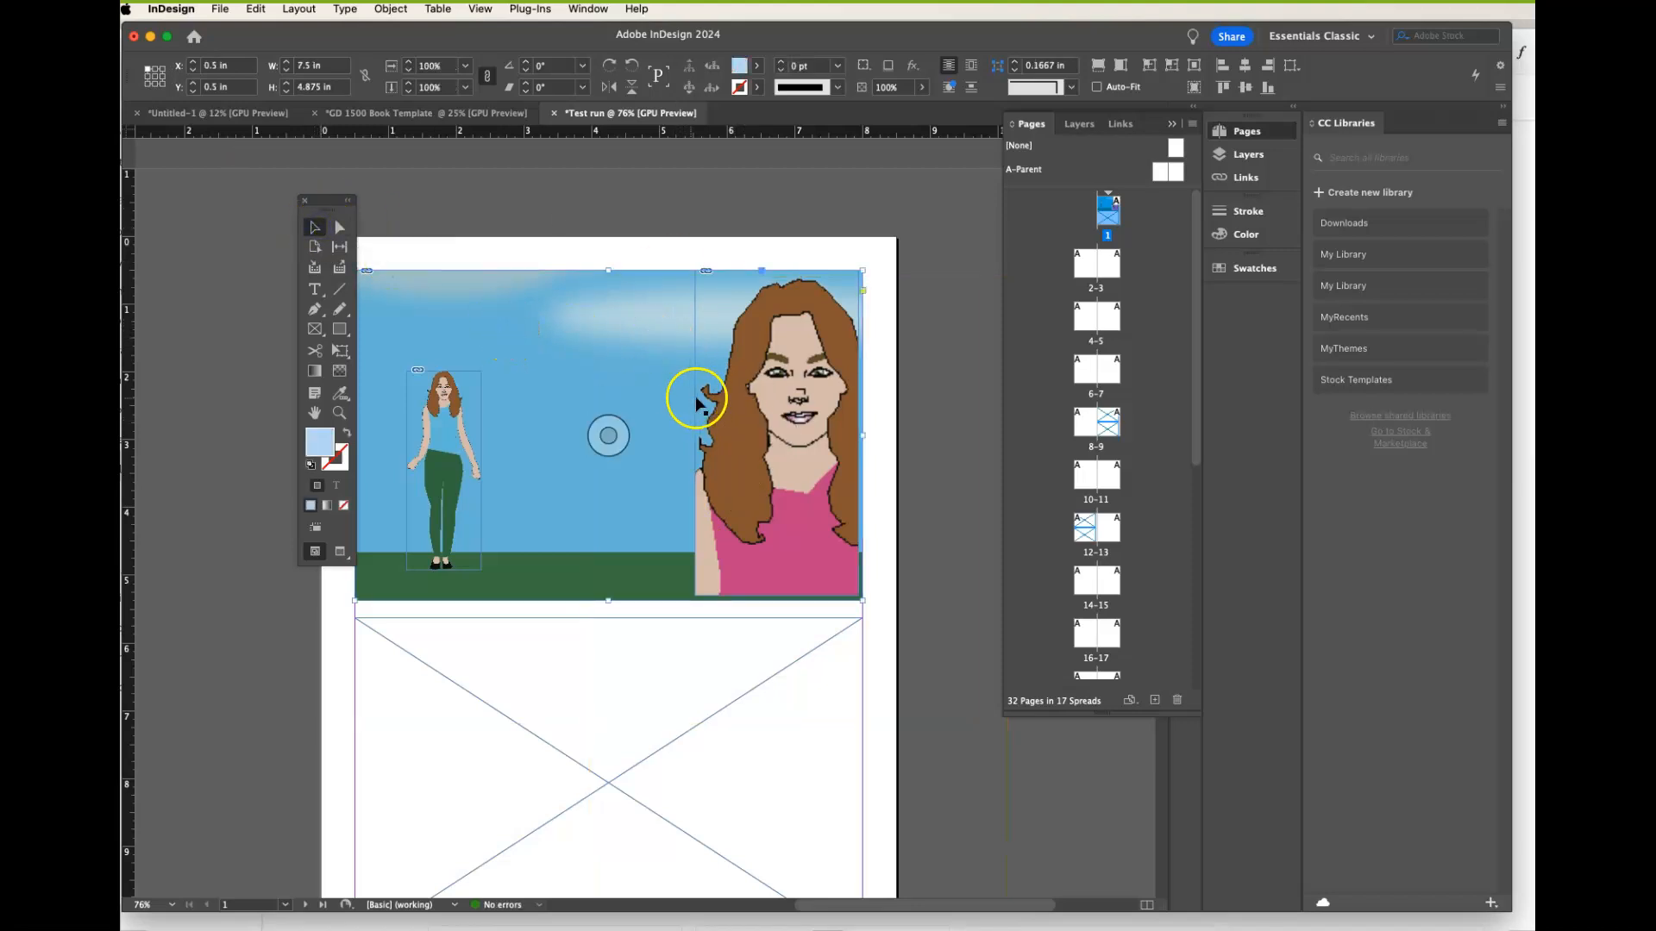
left_click_drag(695, 432, 671, 431)
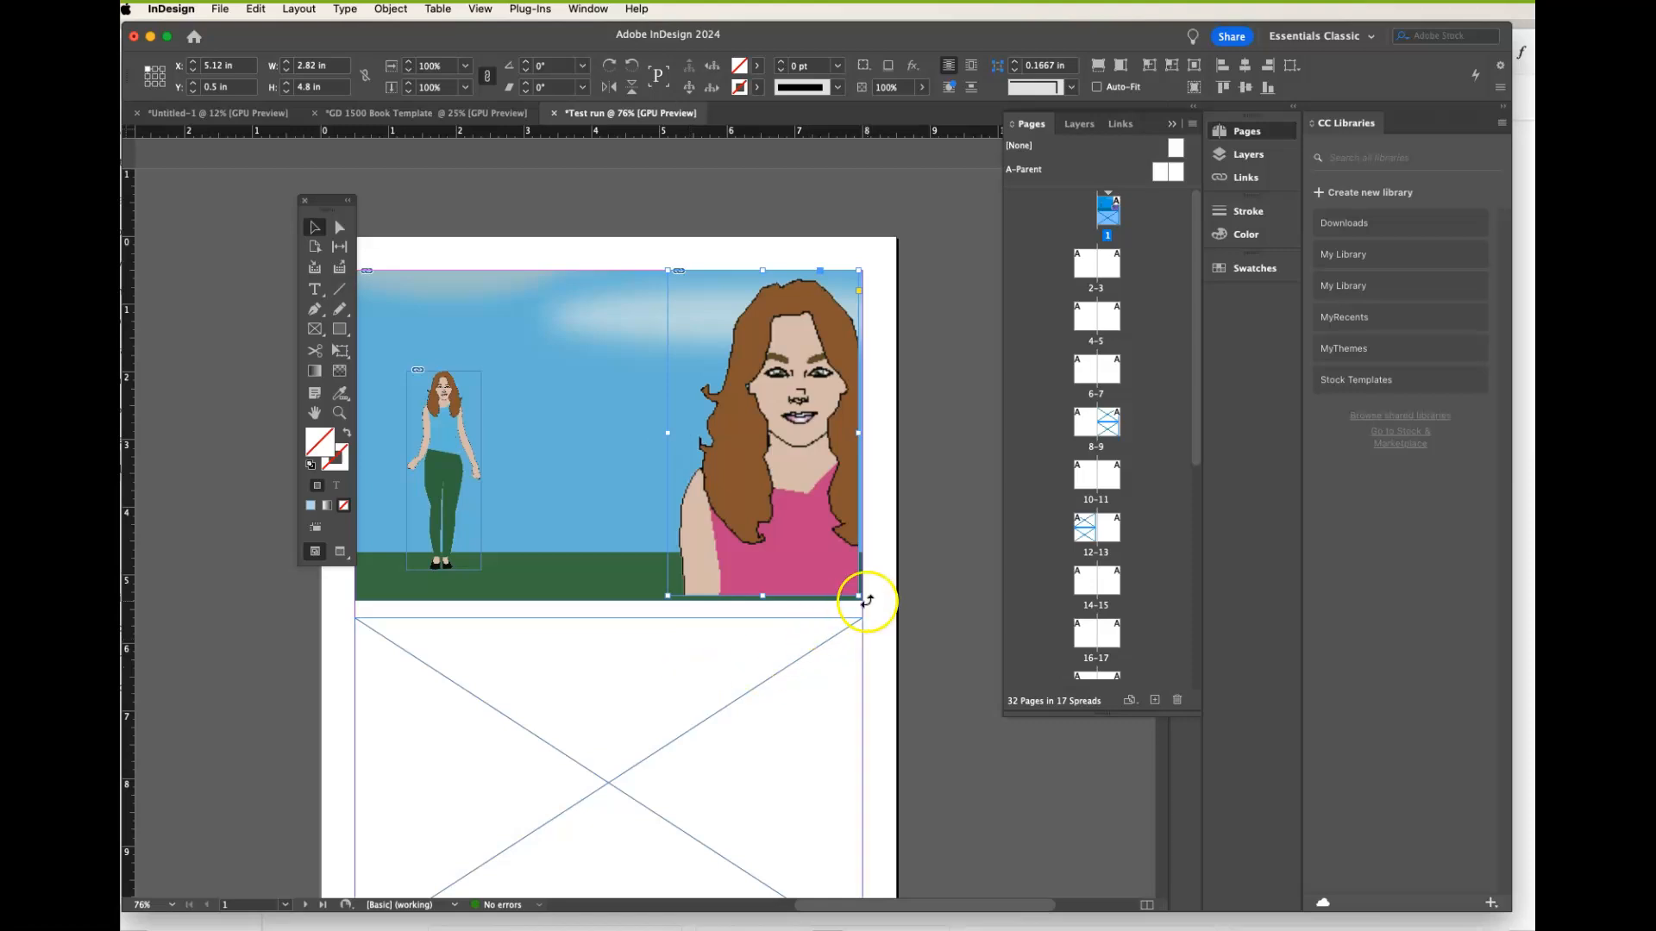
- Extend the close-up figure's frame so its outer lower corner meets the corner of the background scene
left_click_drag(857, 595, 862, 600)
left_click(775, 663)
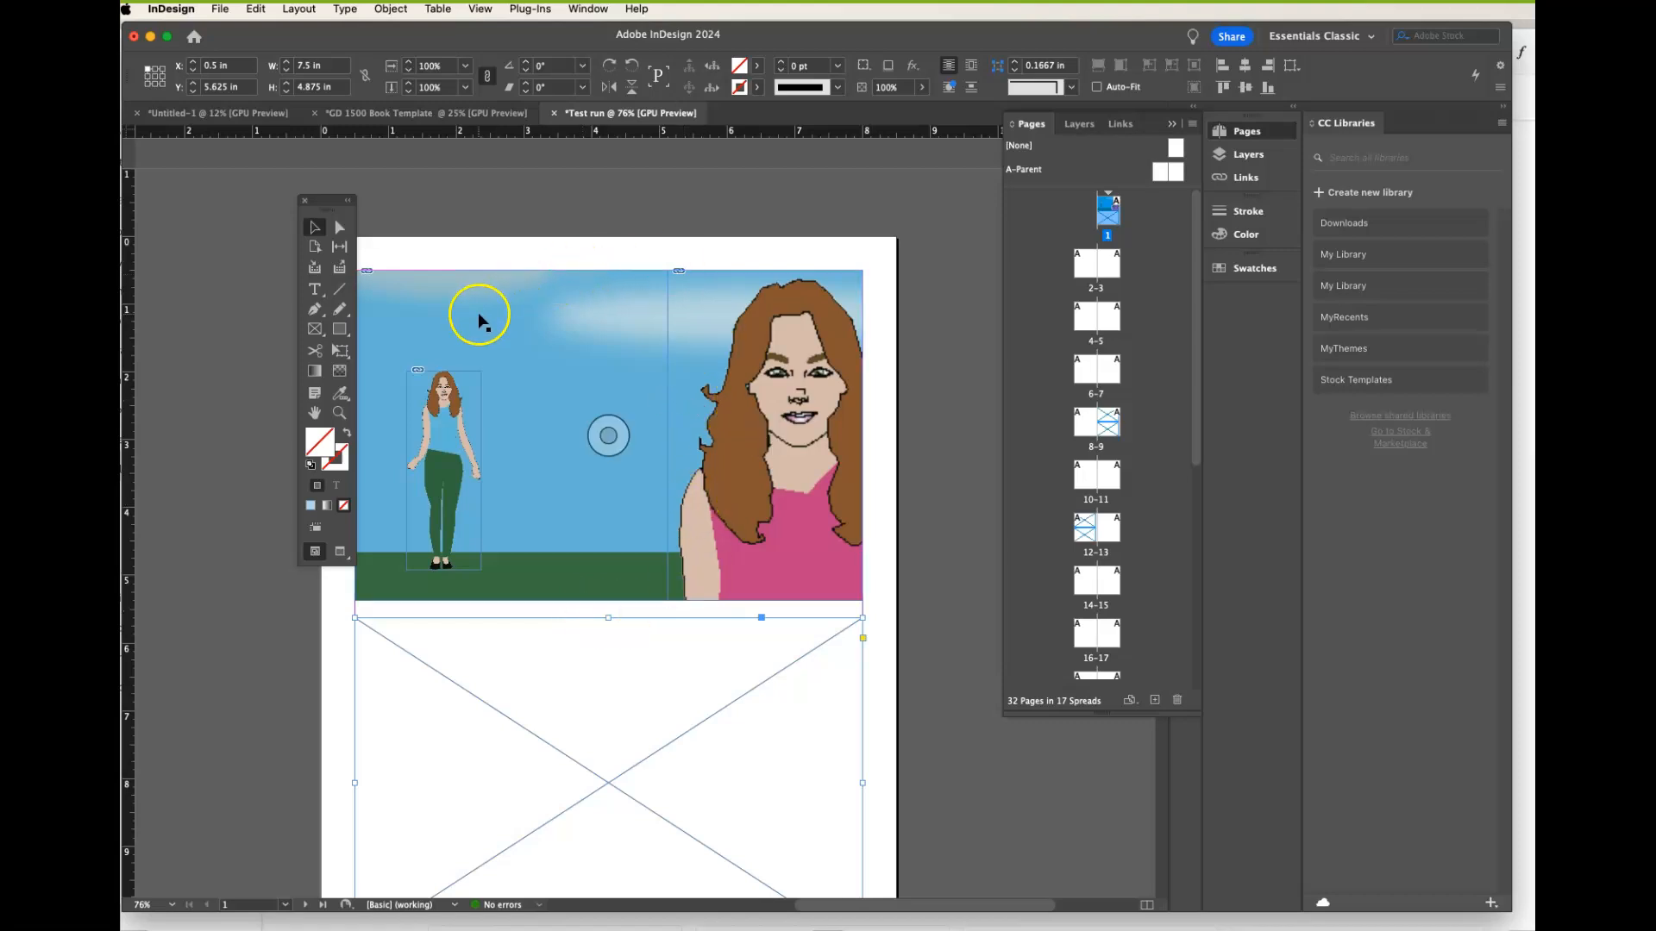
- Zoom in on the middle of the scene and set the display performance to High Quality Display
left_click(340, 413)
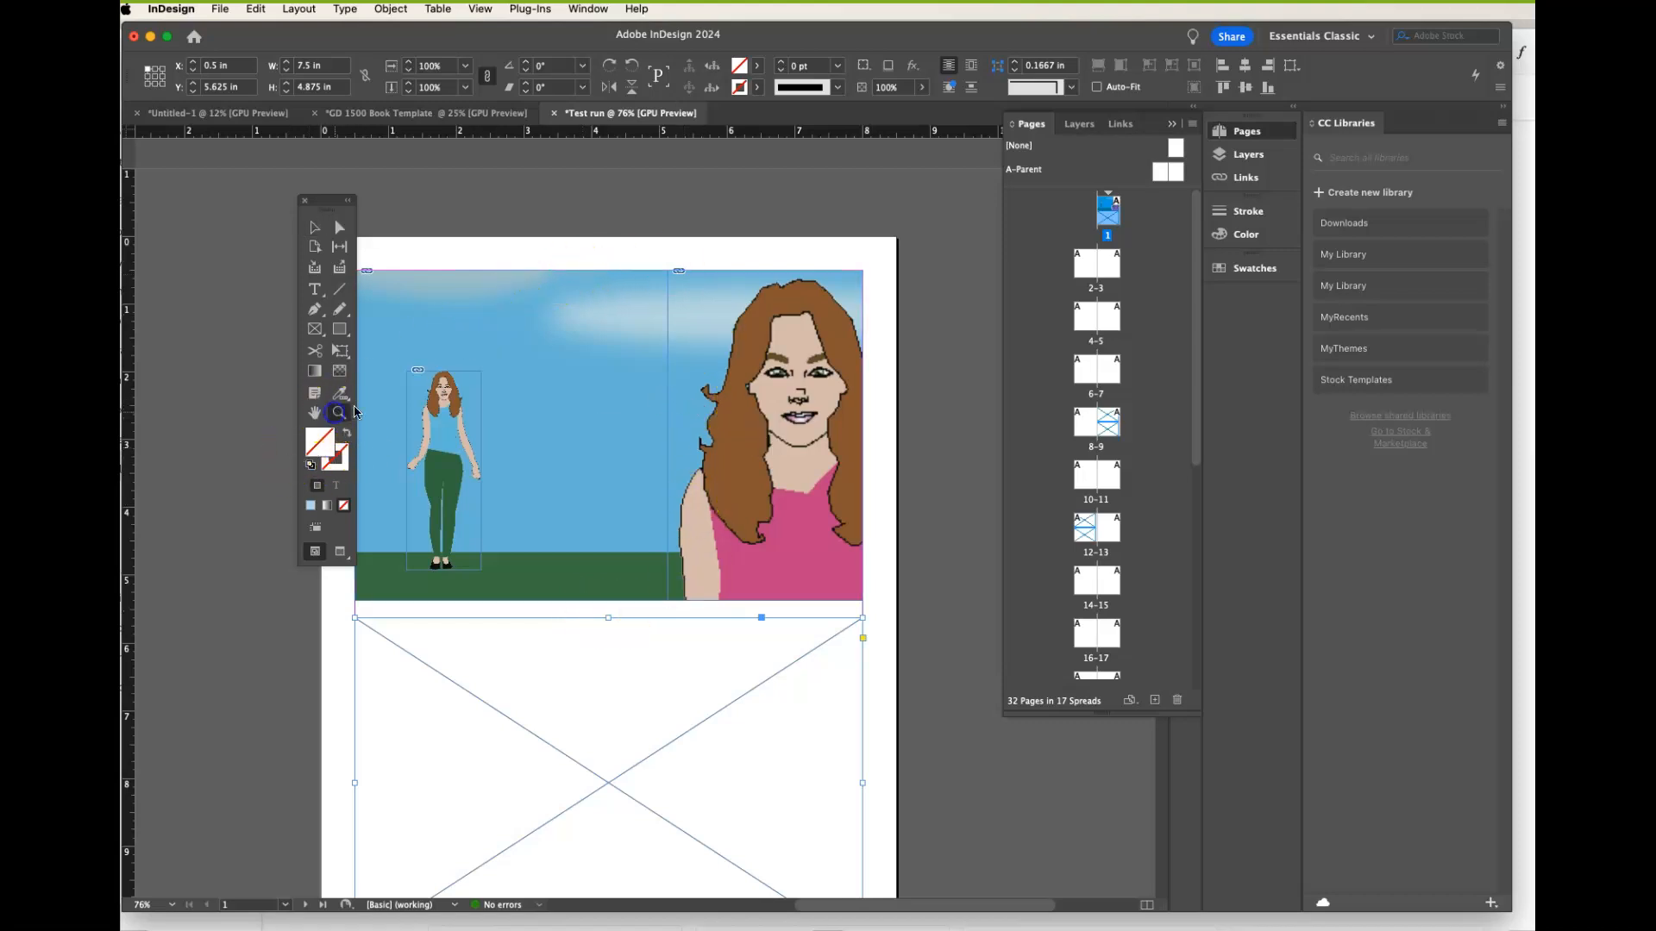
left_click_drag(595, 438, 746, 547)
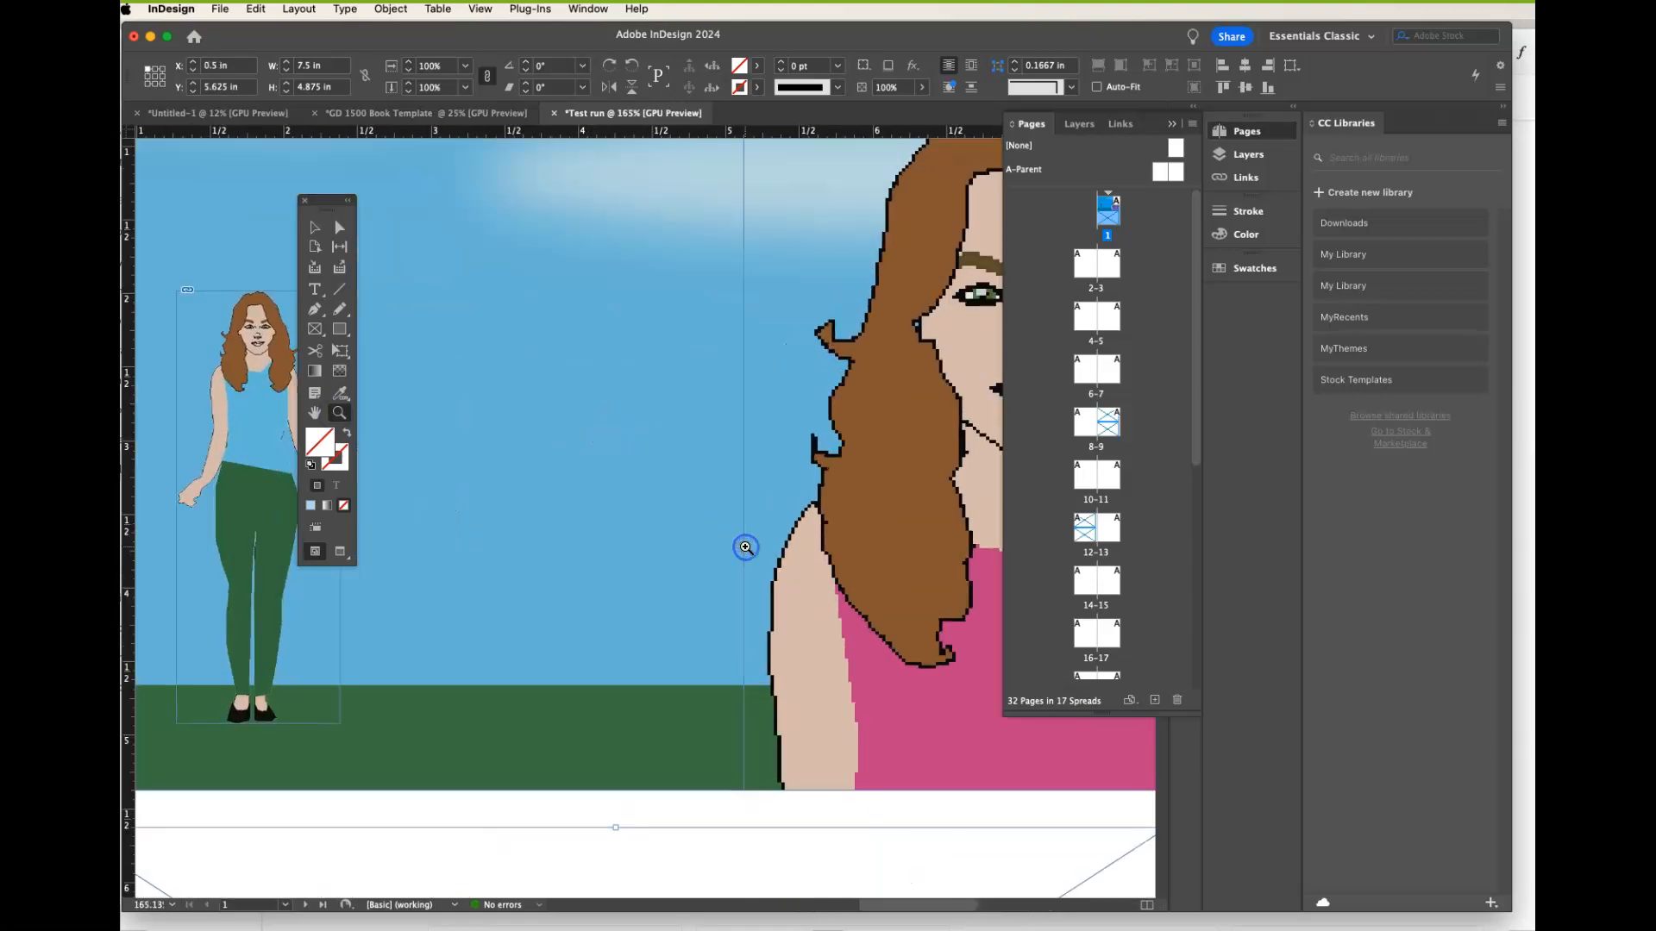
left_click(480, 8)
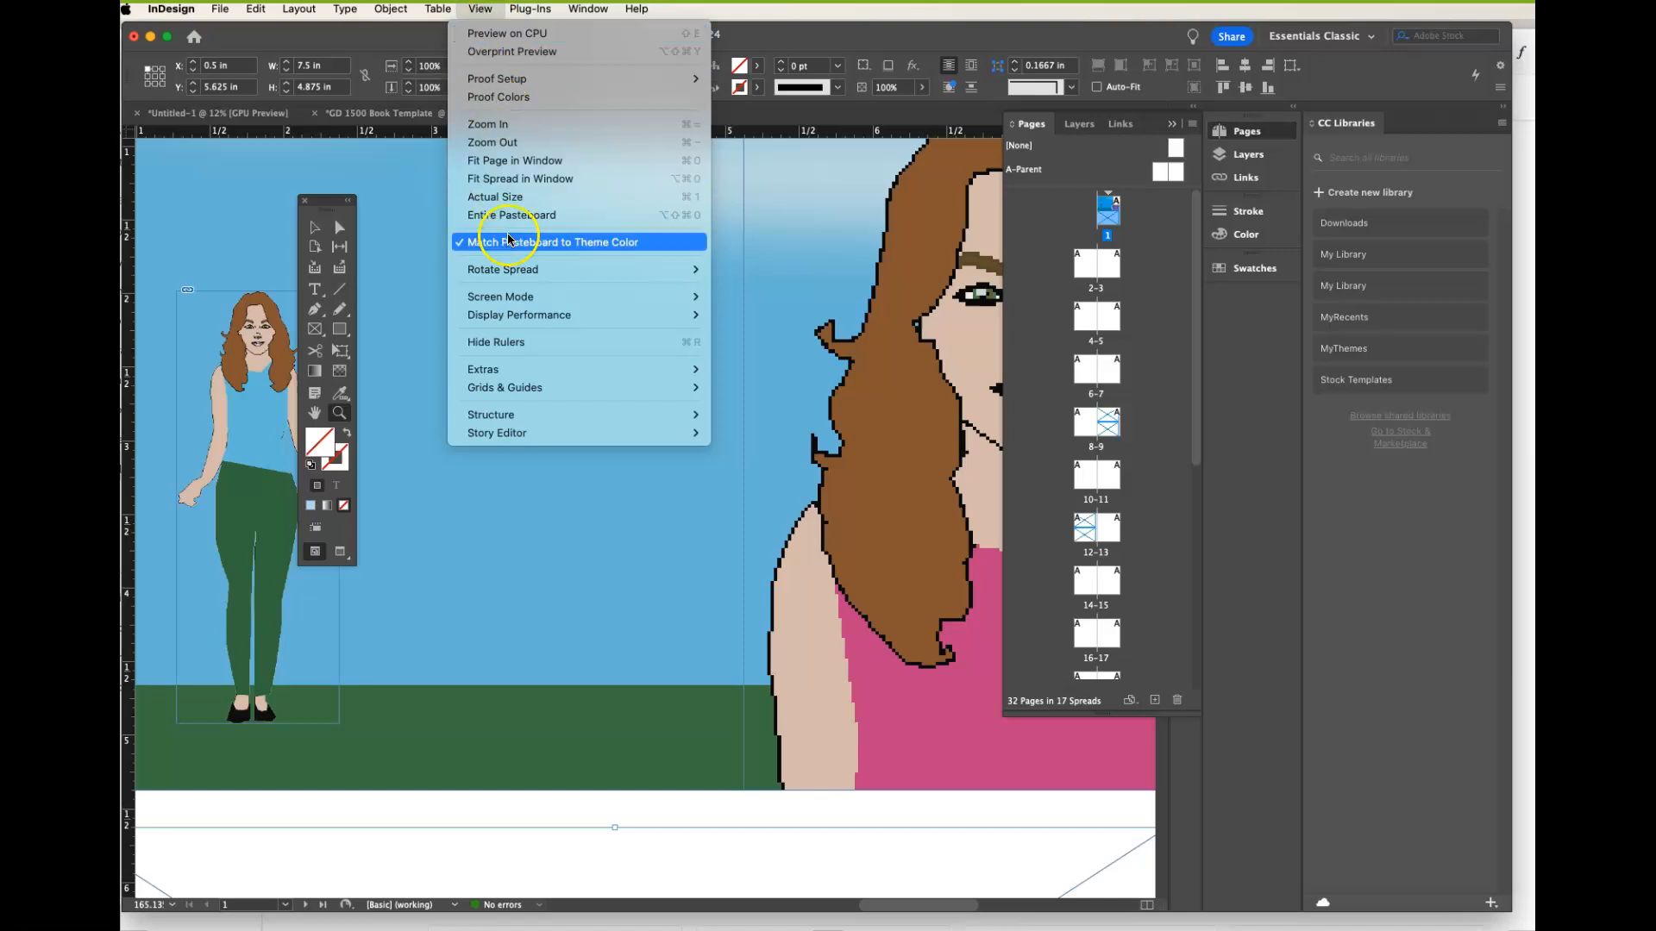
left_click(530, 316)
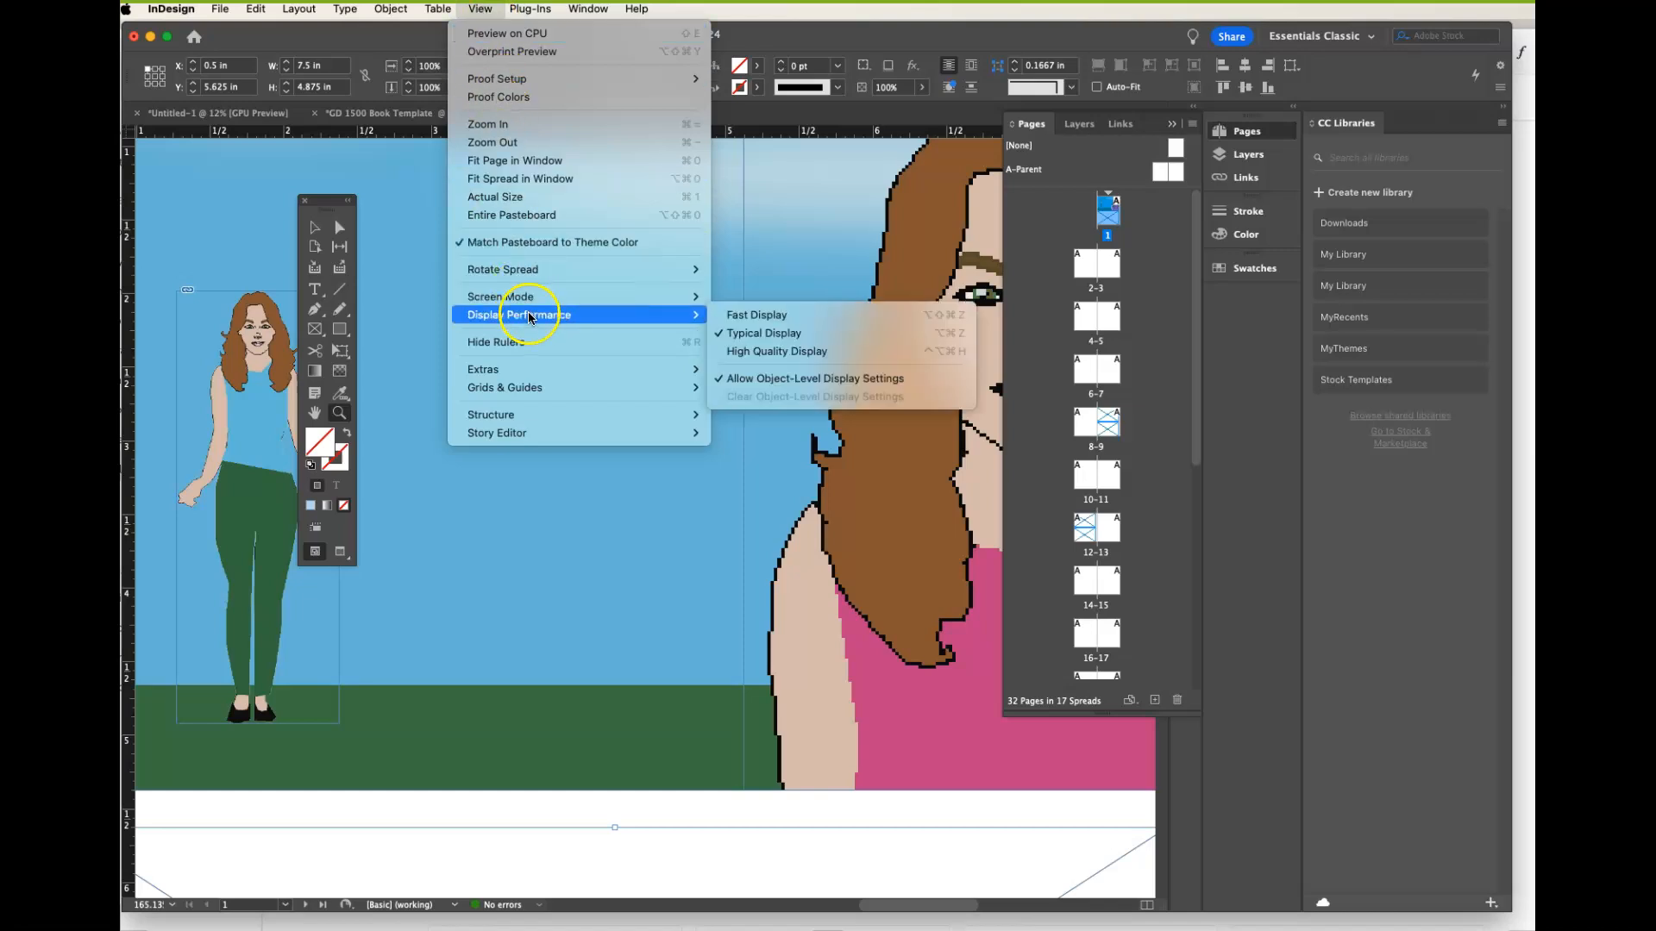
left_click(805, 351)
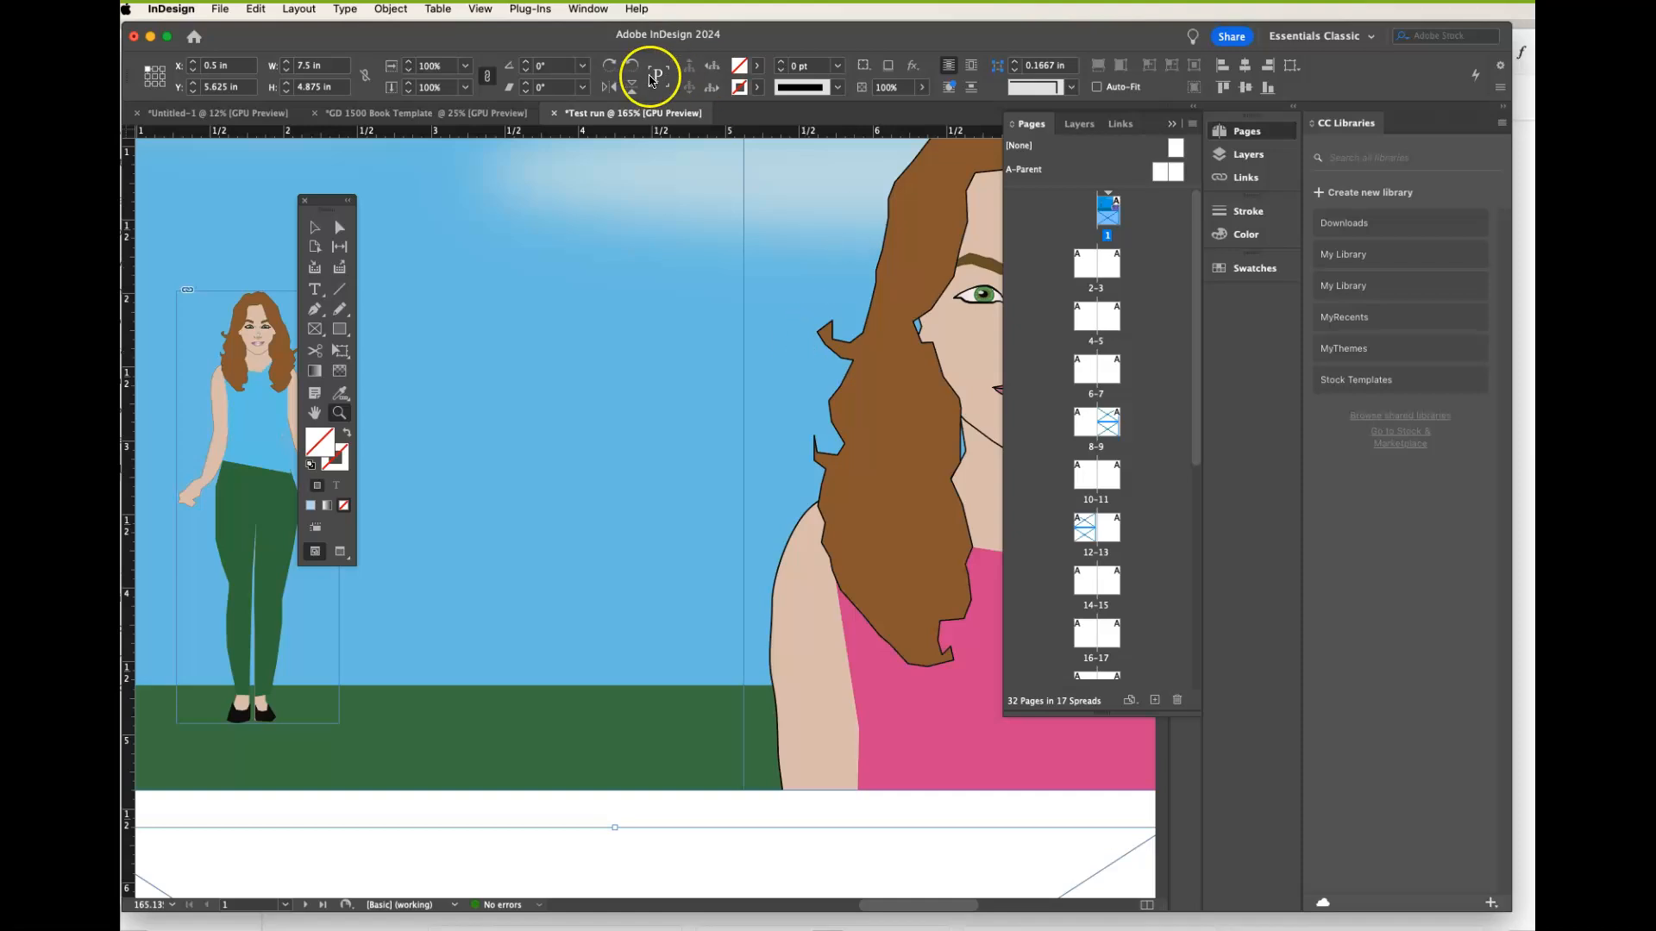
- Set the display performance back to Typical Display
left_click(473, 12)
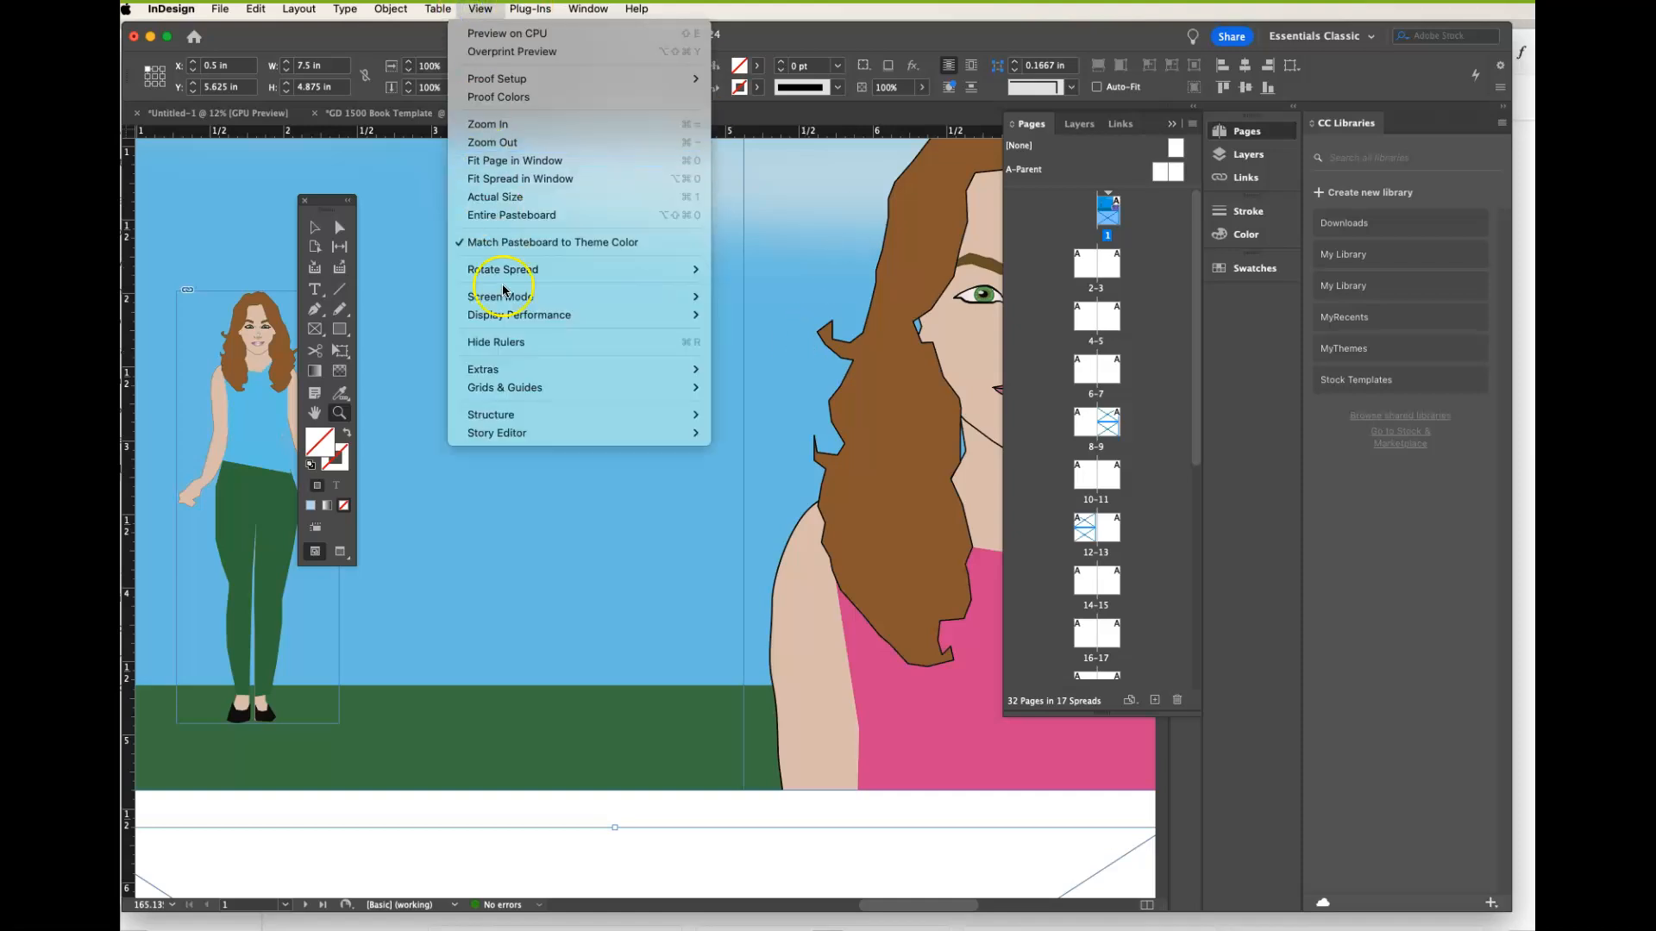
mouse_move(547, 314)
left_click(765, 336)
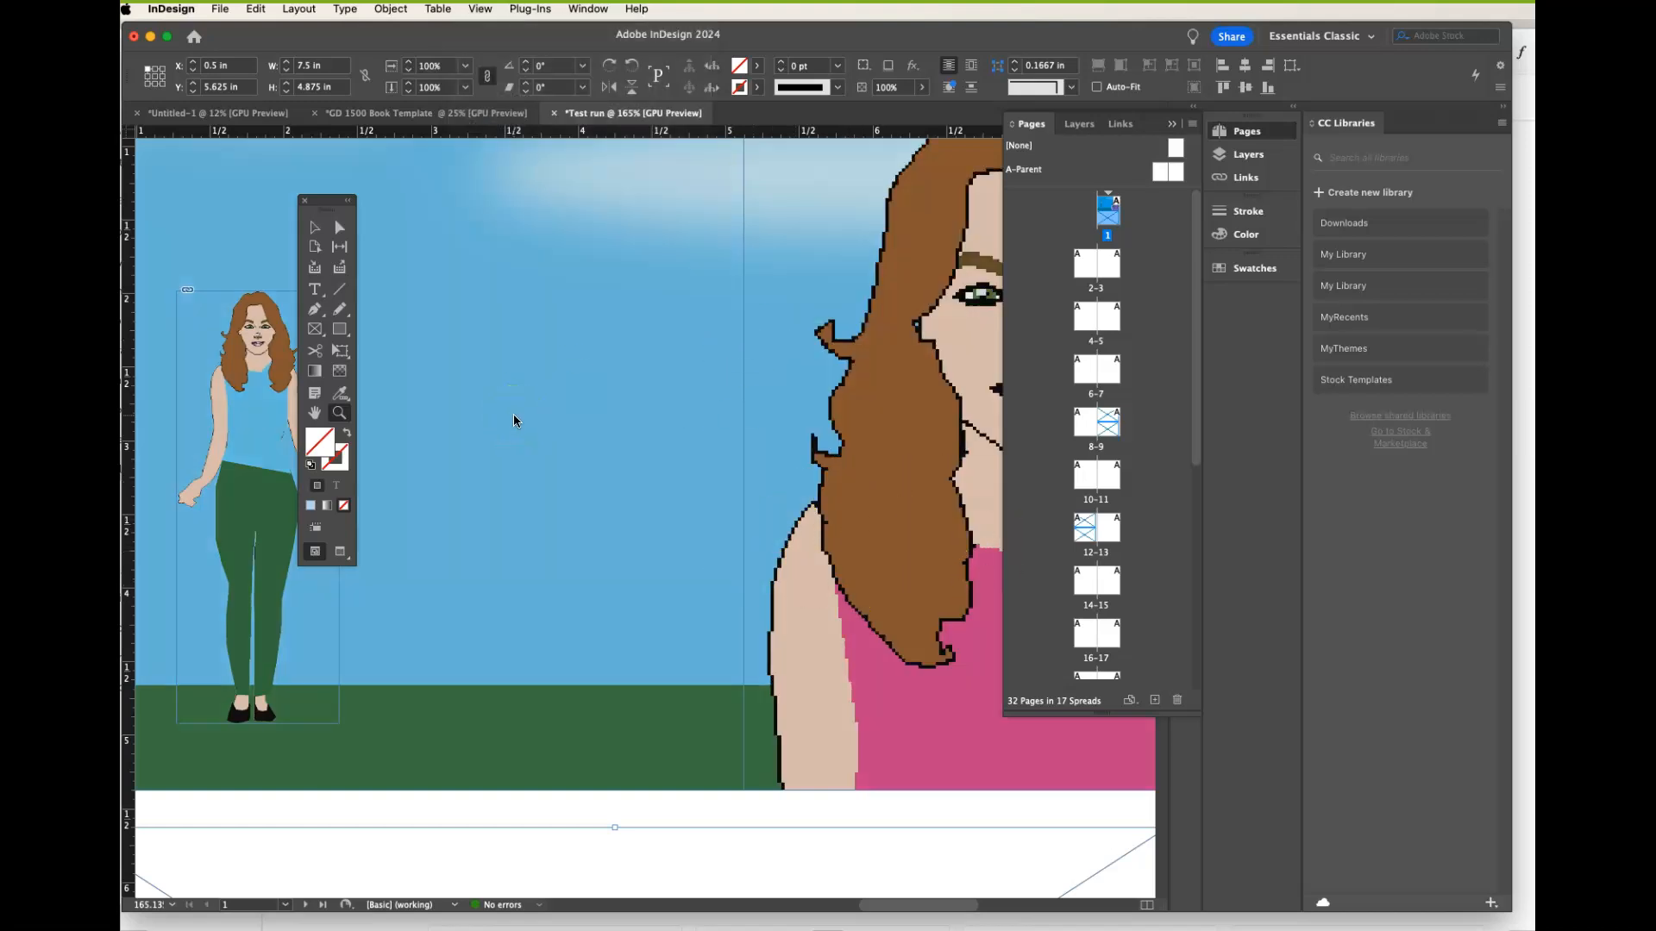
- Examine the close-up figure's face, hair and outlines on page 1 in Typical Display
scroll(516, 422, "down", 5)
scroll(516, 422, "right", 4)
scroll(516, 422, "up", 10)
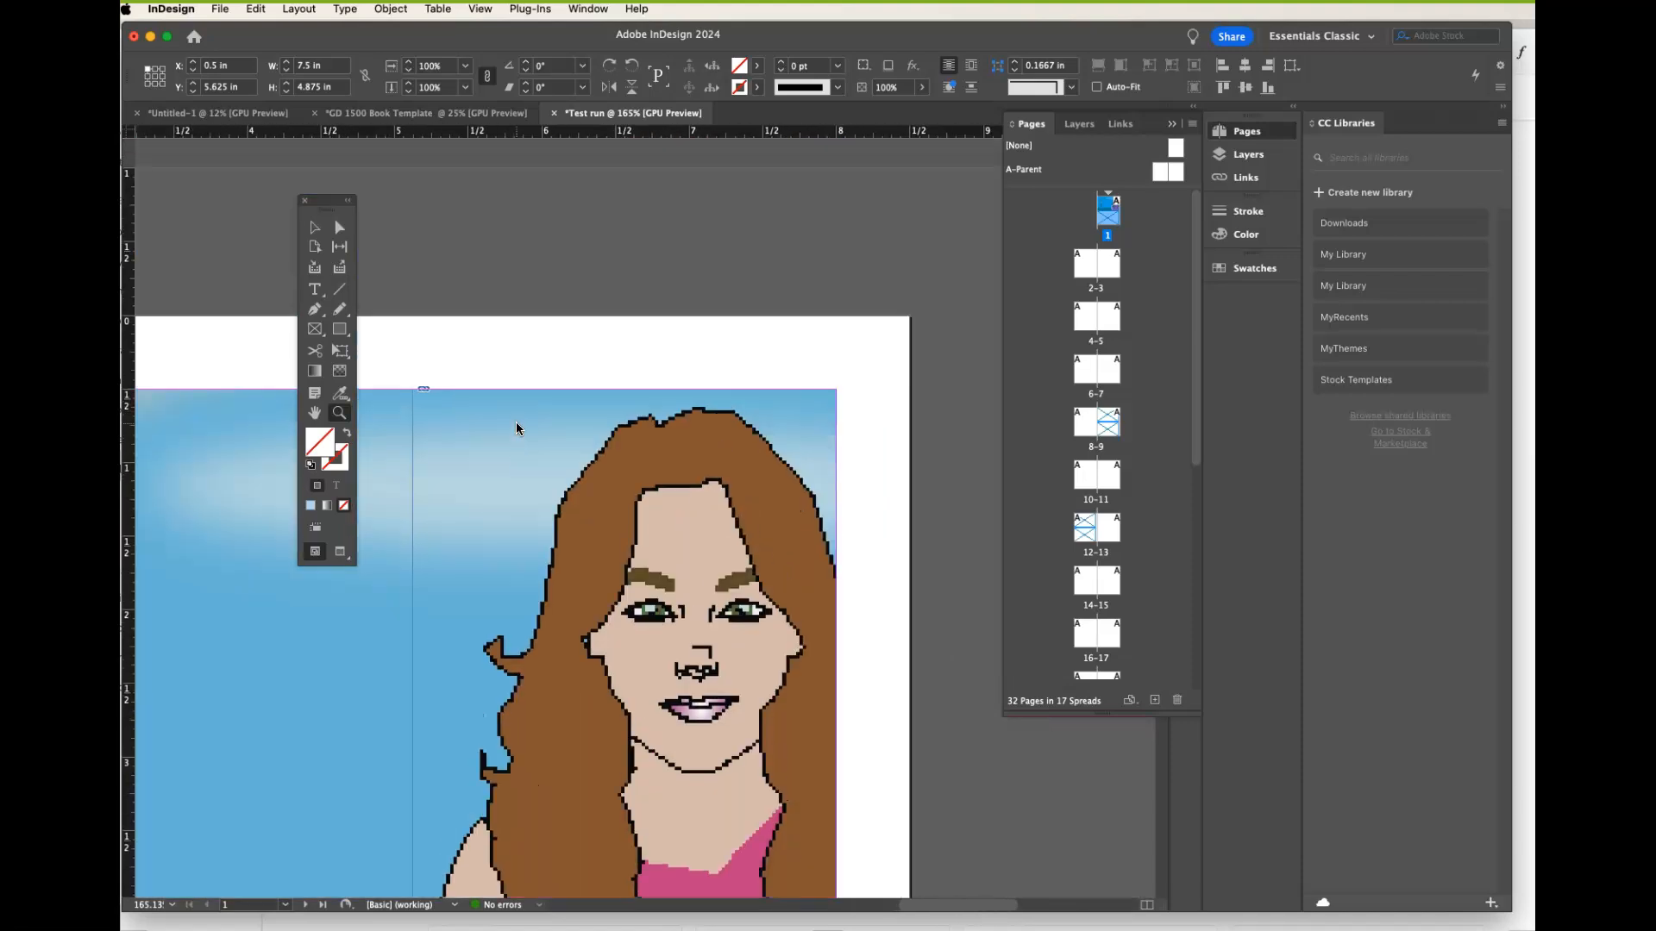
scroll(516, 422, "down", 5)
scroll(516, 422, "left", 3)
scroll(516, 422, "up", 1)
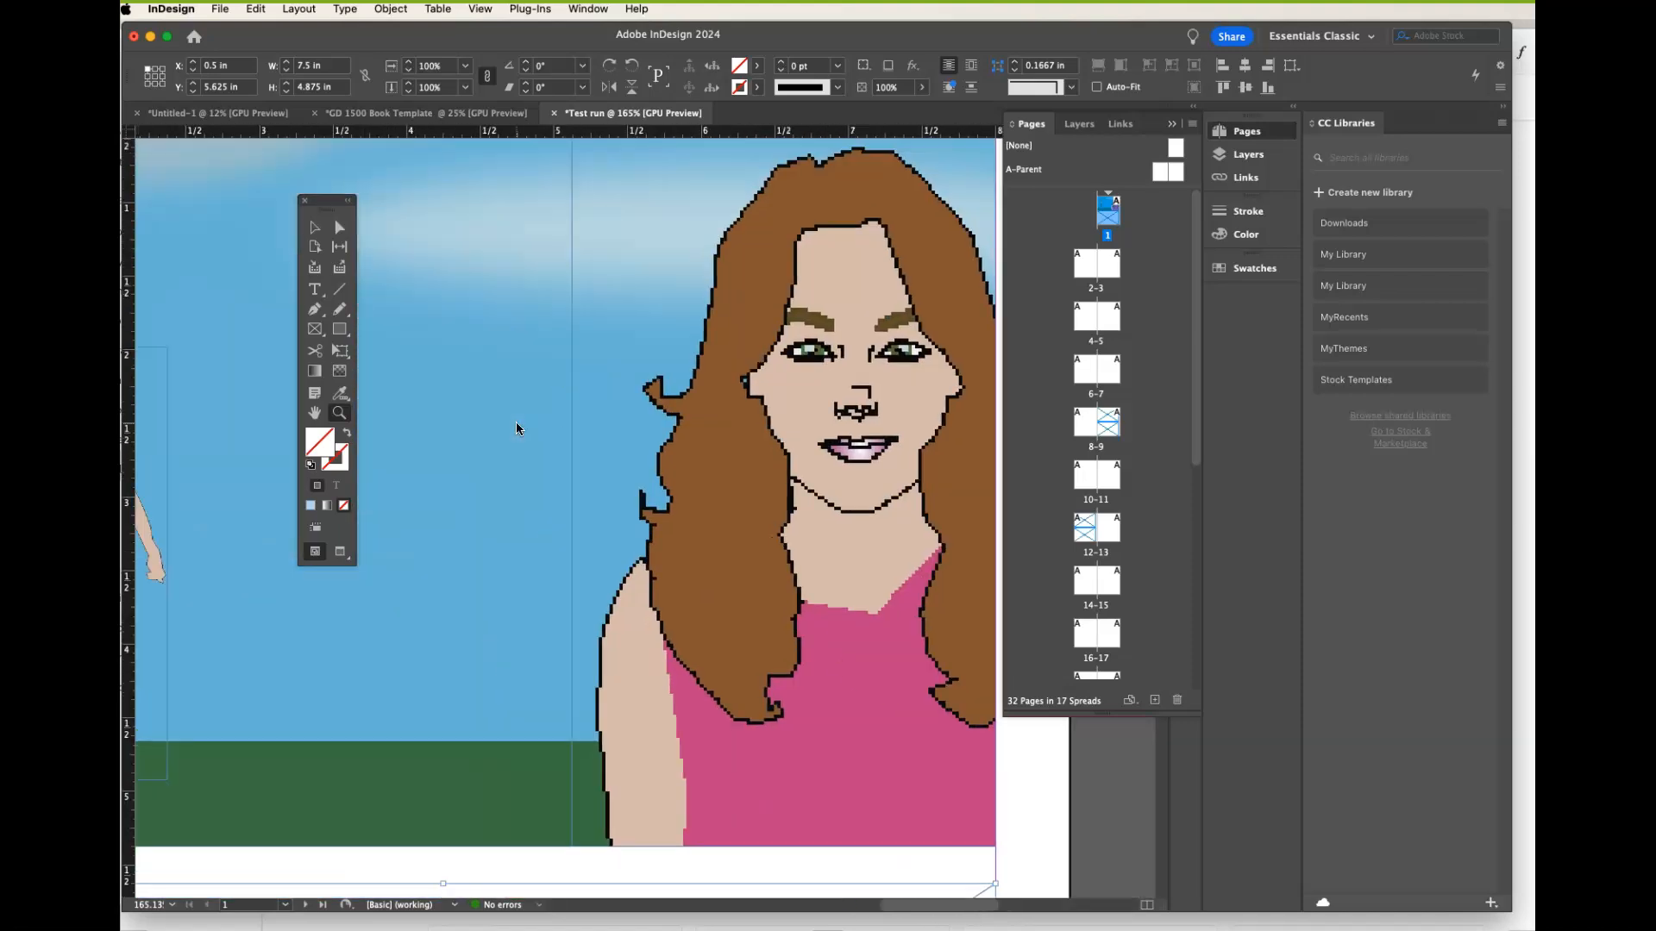
scroll(515, 422, "right", 2)
scroll(516, 422, "down", 1)
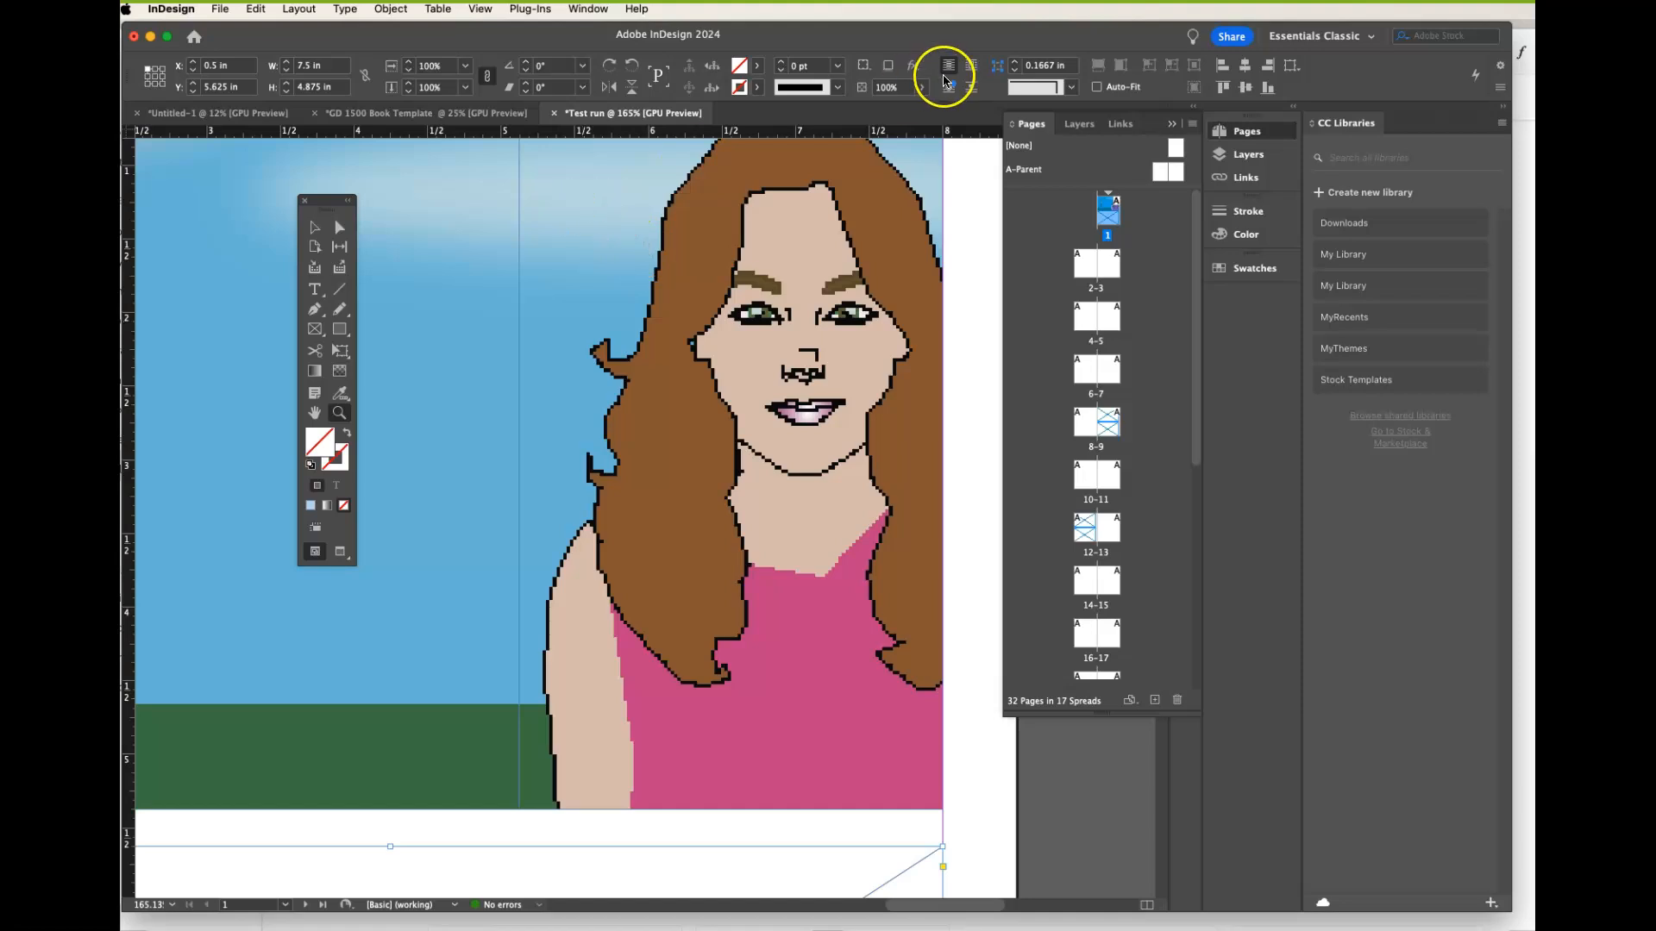
- Review the document's linked images, expanding the "sheila body.ai" entry to inspect its placed instances and collapsing it again
left_click(1122, 125)
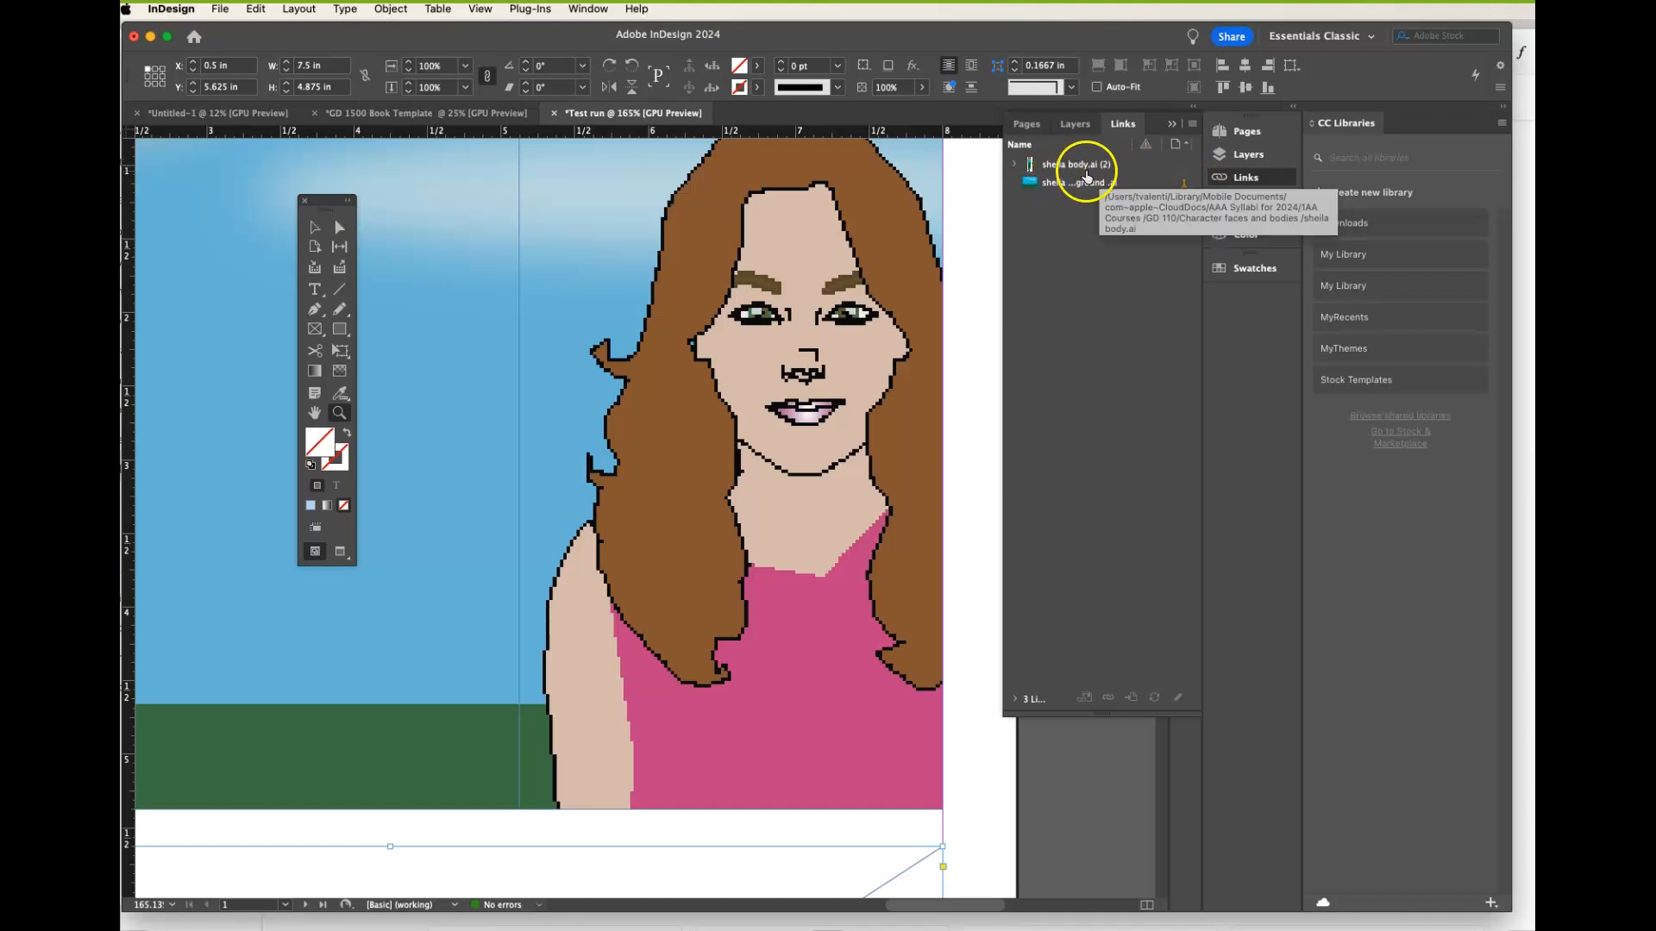
left_click(1015, 166)
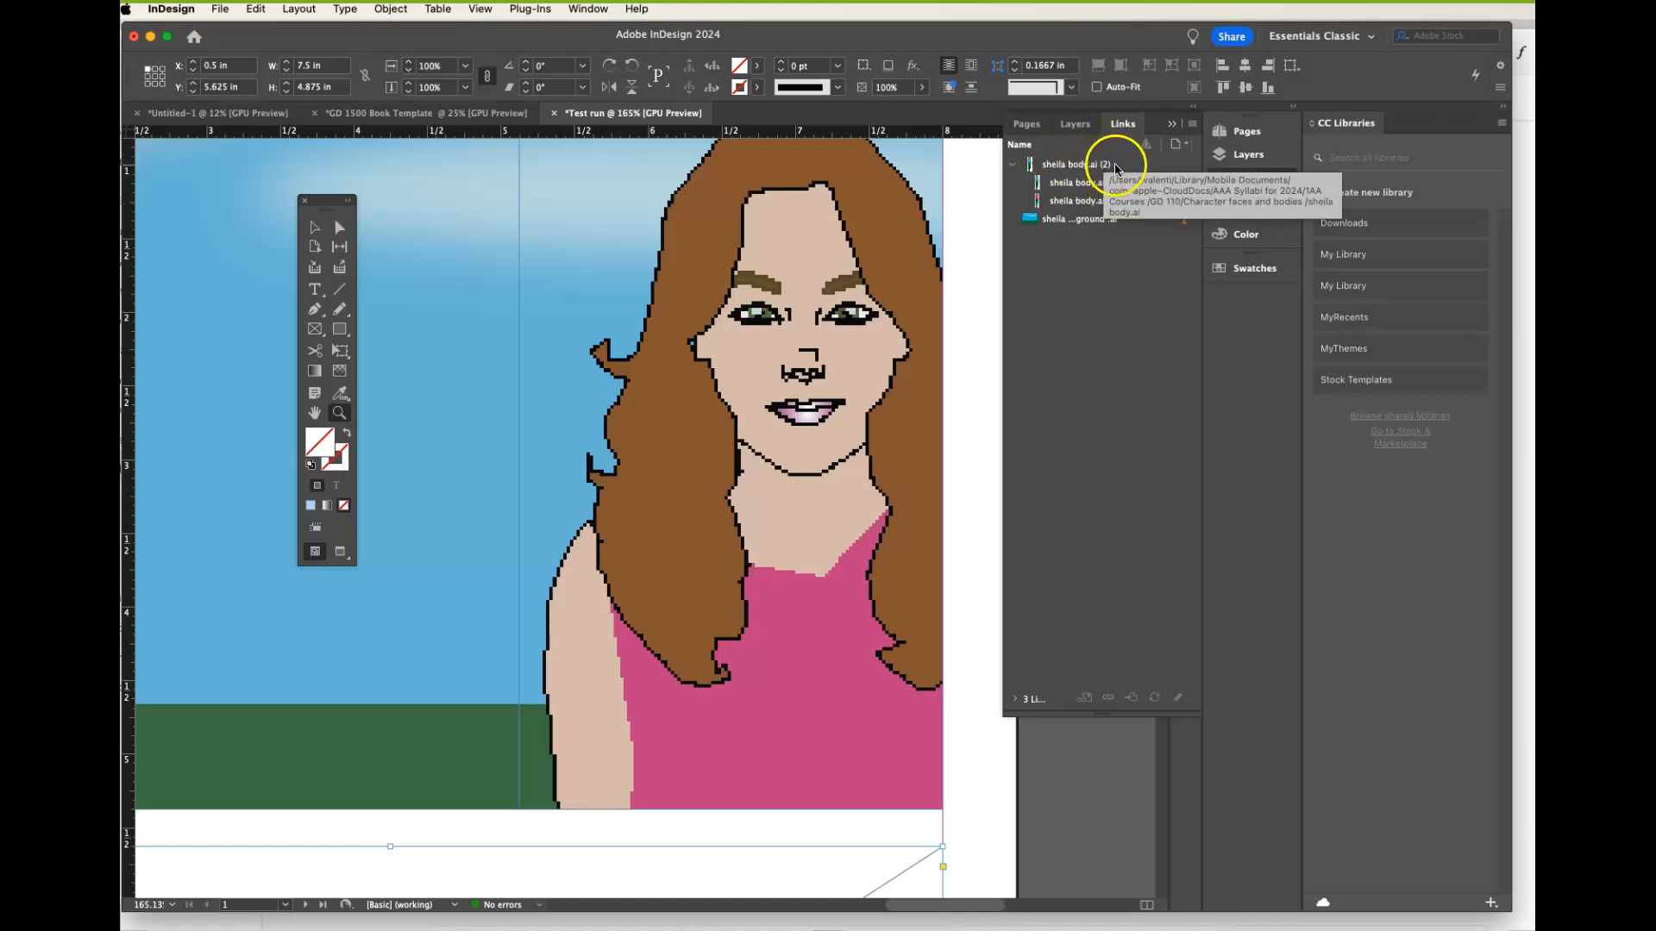
left_click(1012, 167)
left_click(1012, 167)
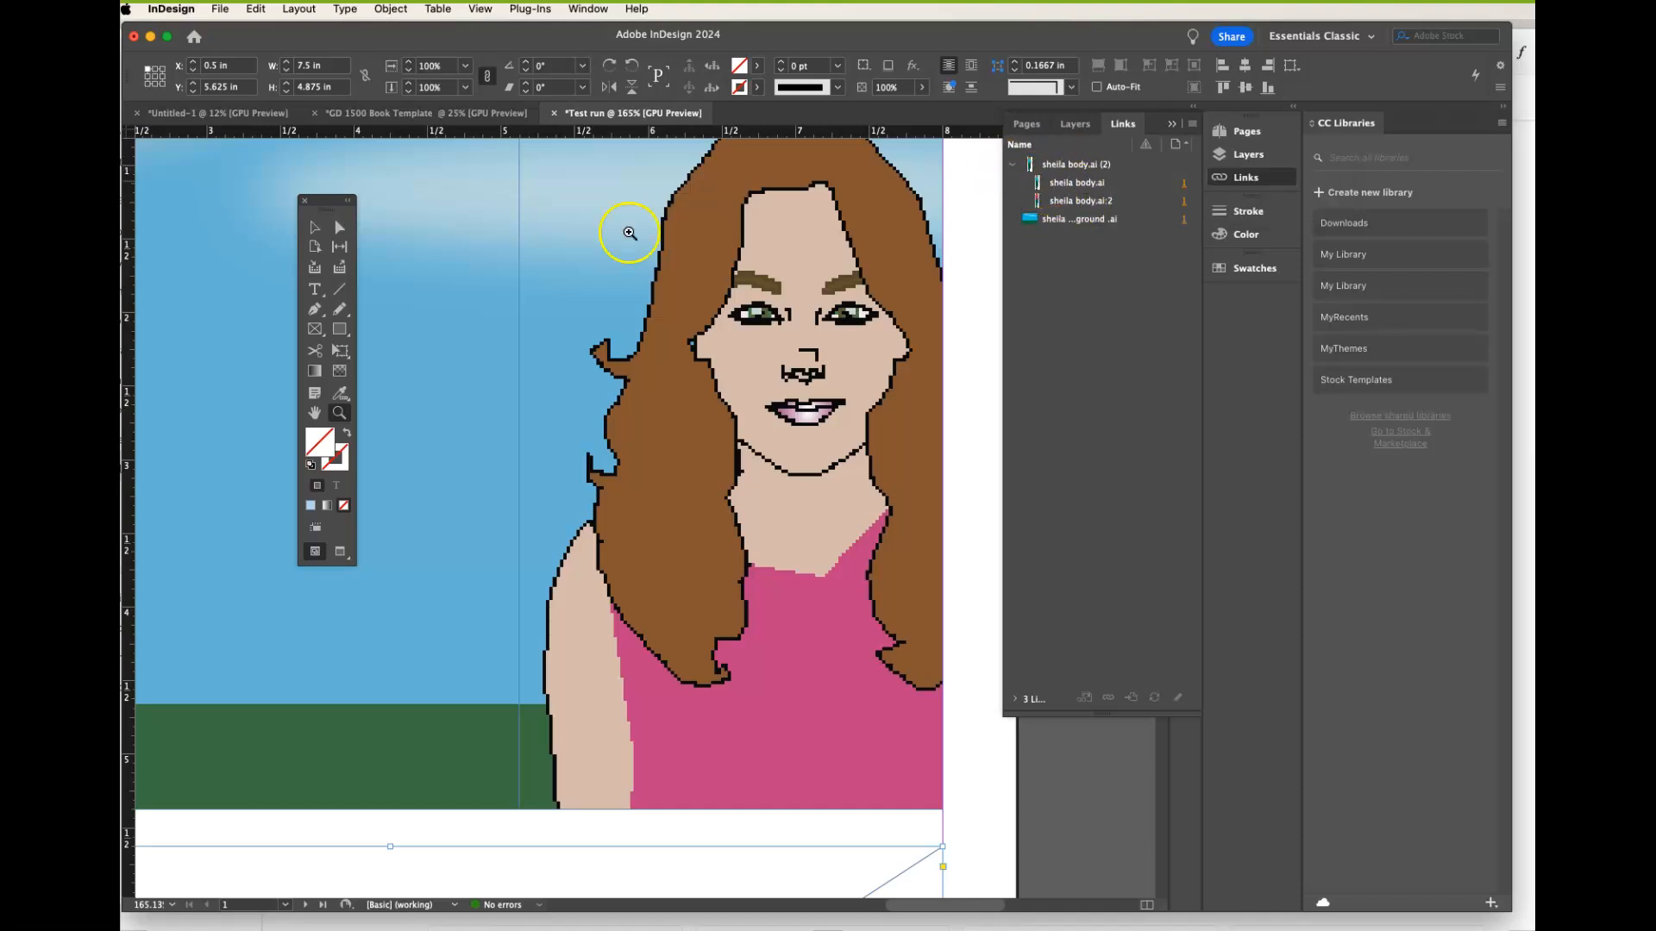
scroll(188, 469, "left", 5)
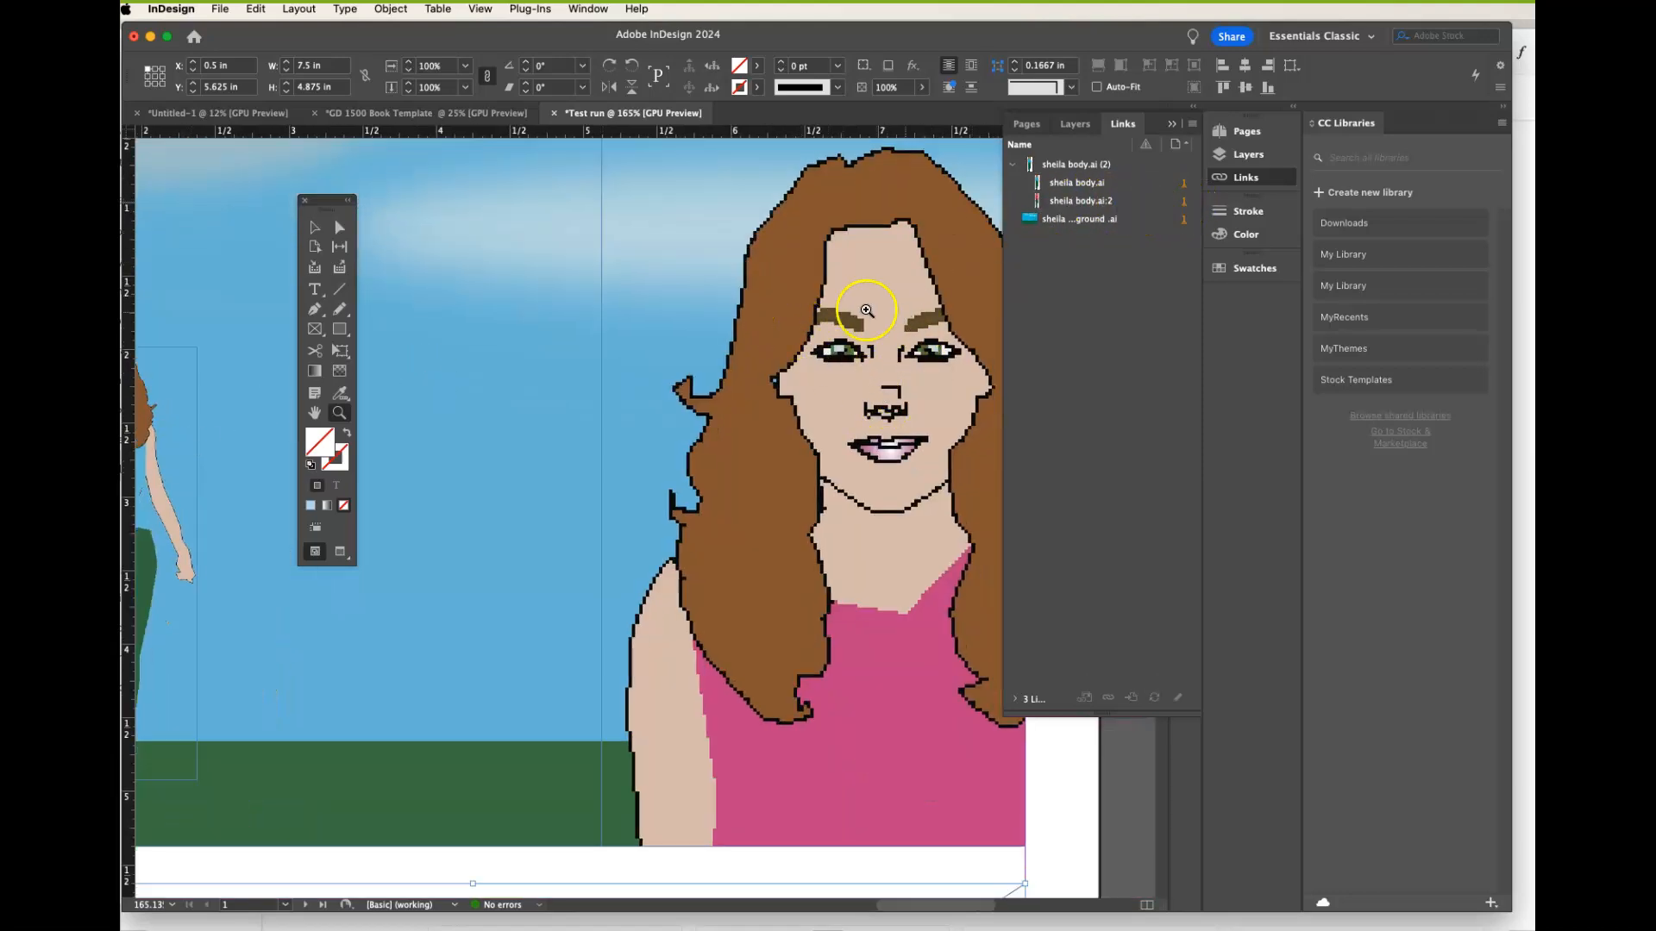
left_click(1014, 164)
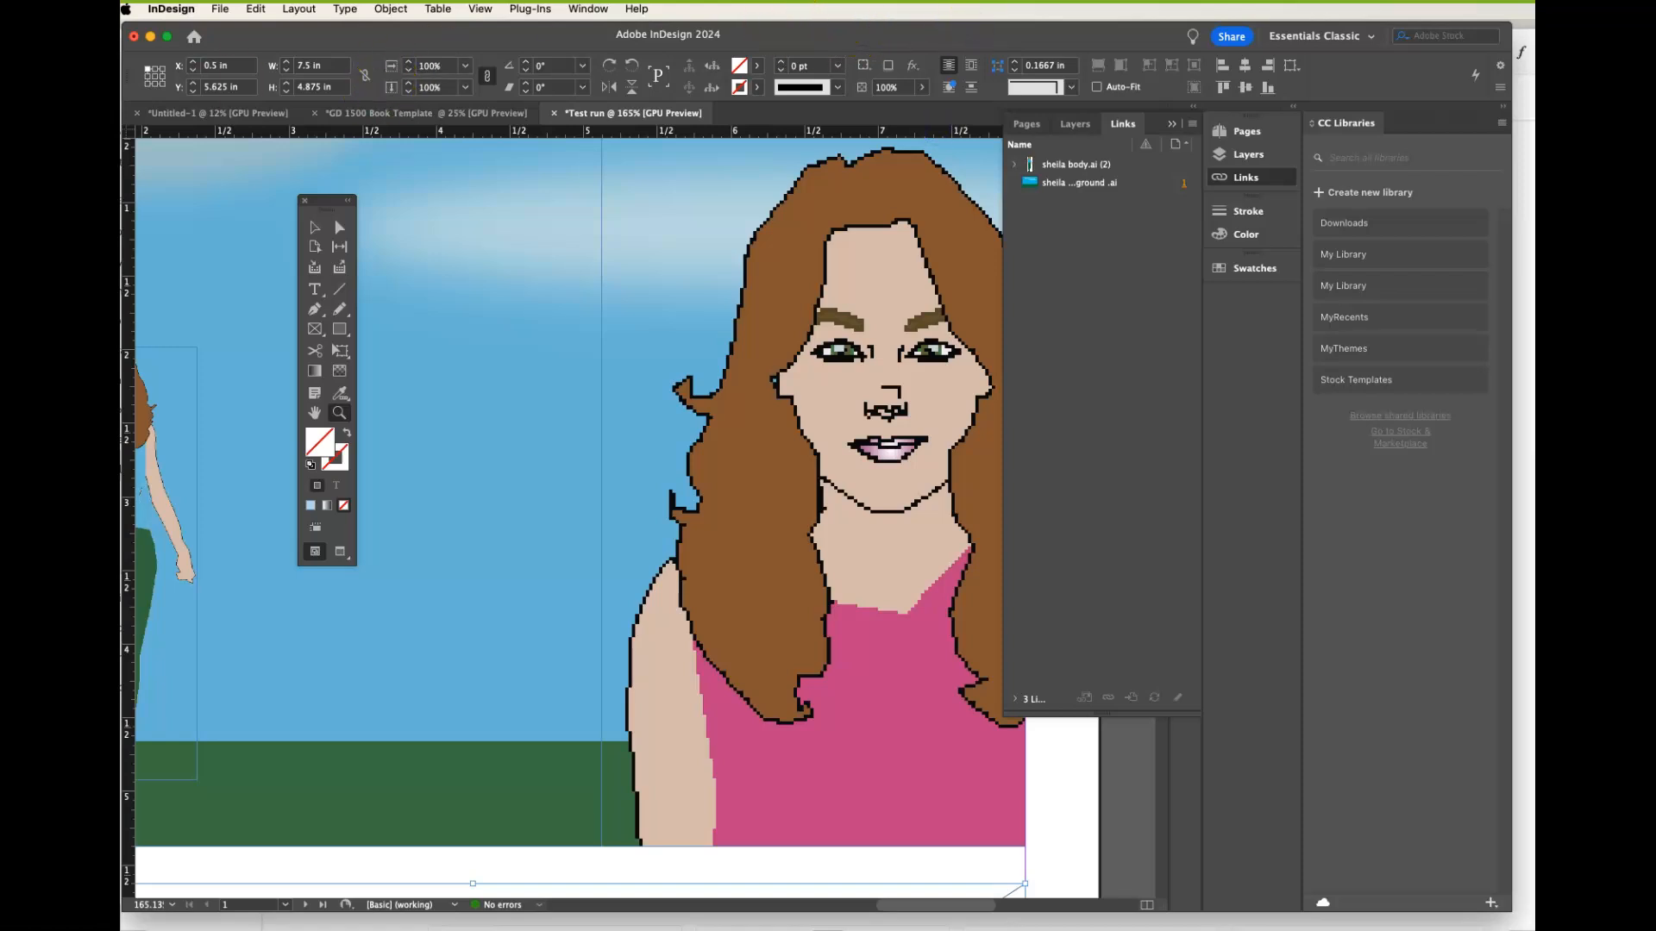
- Switch to Illustrator, start opening an existing document and search the current folder for the figure artwork
key("super+Tab")
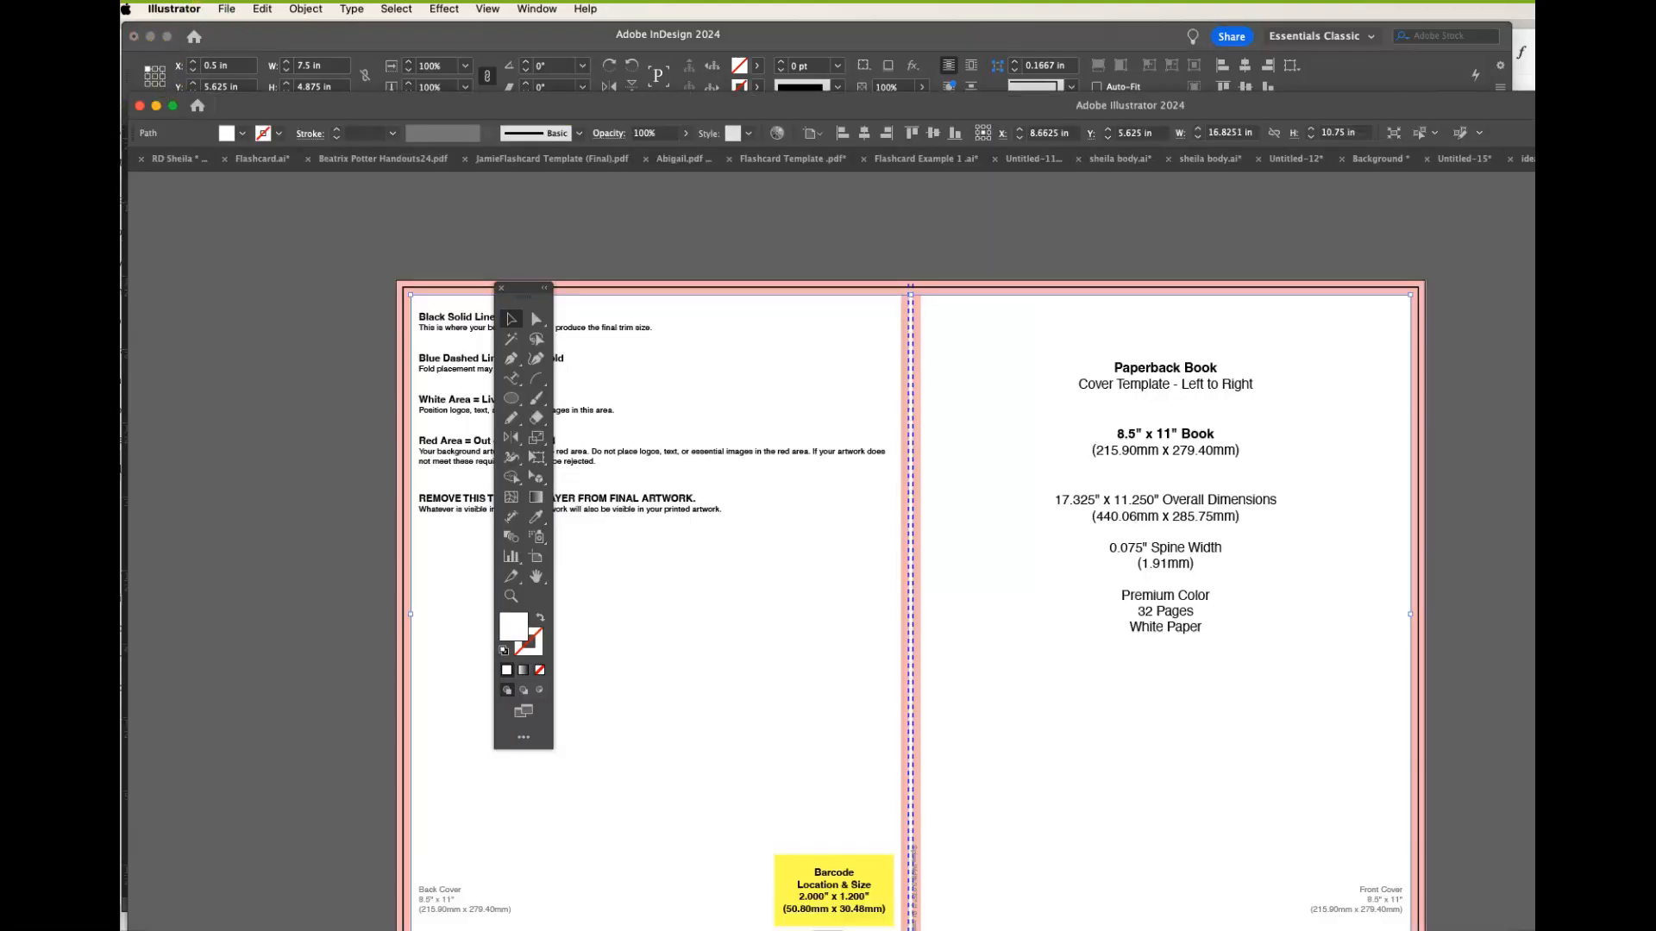
left_click(224, 8)
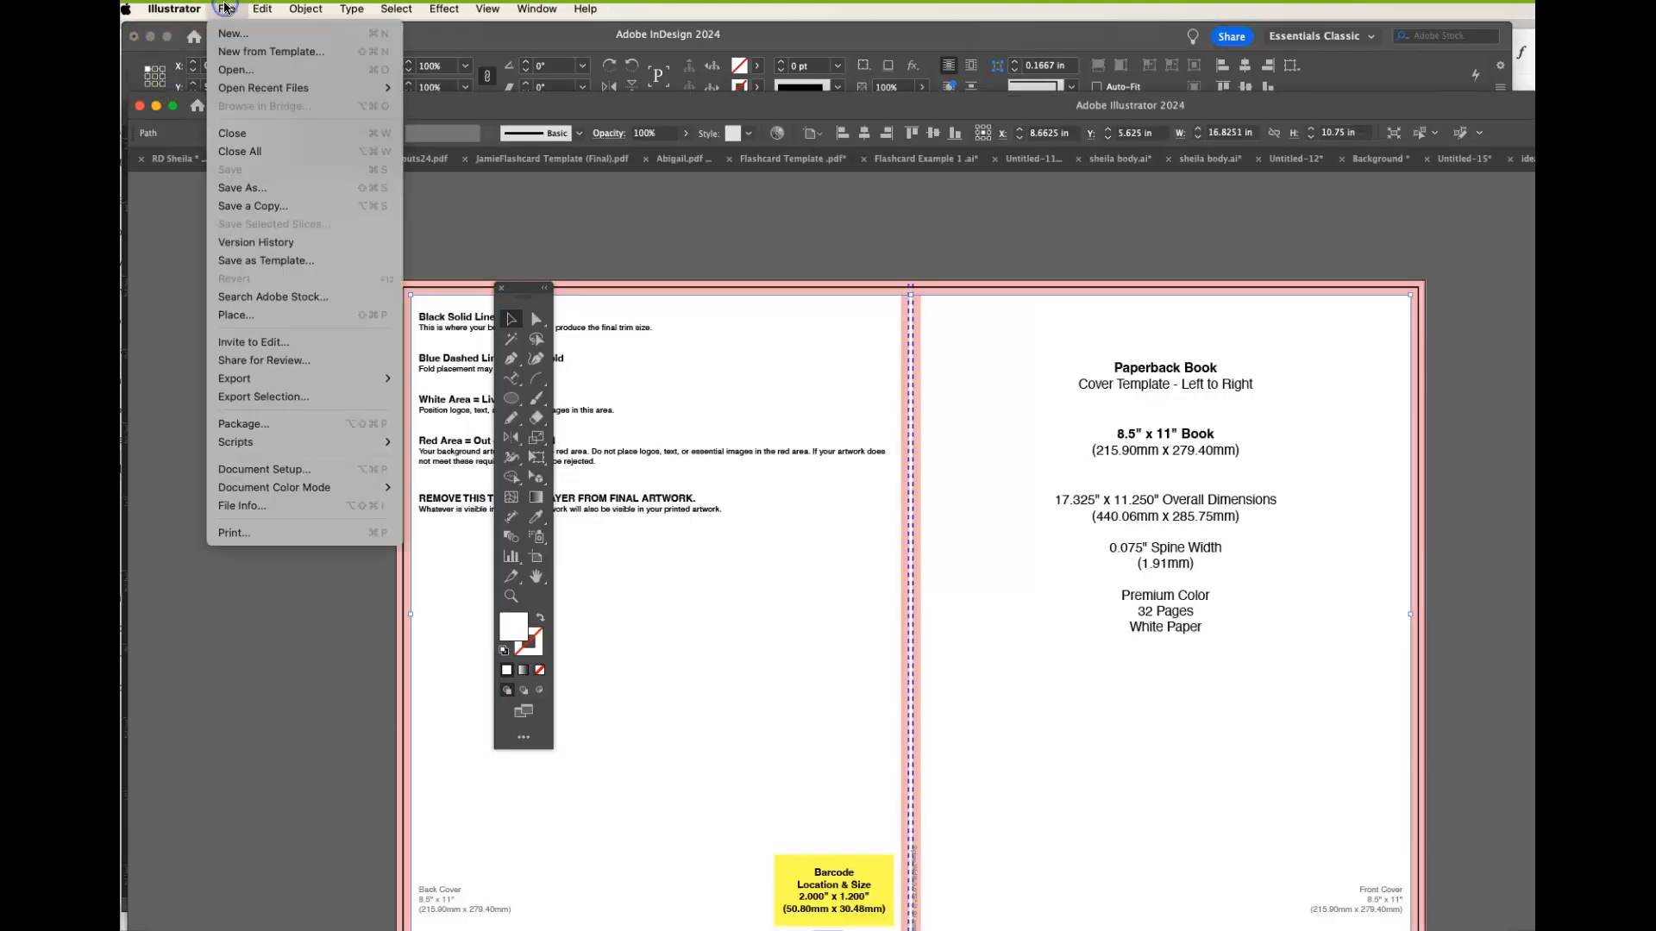
left_click(237, 73)
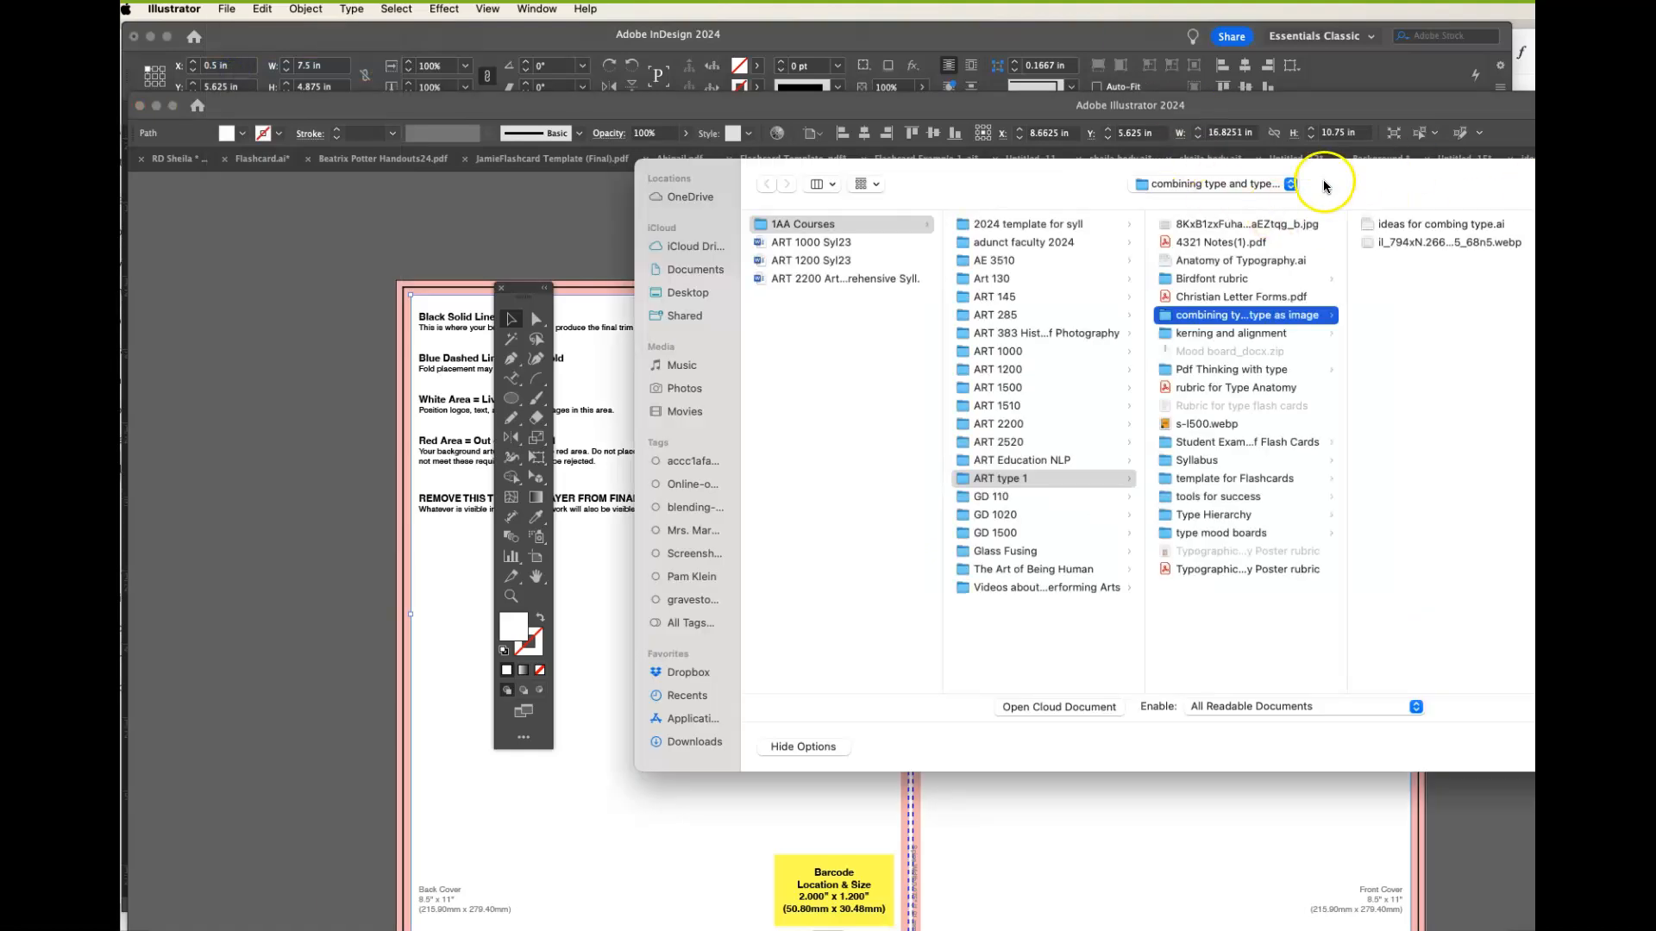
left_click(943, 106)
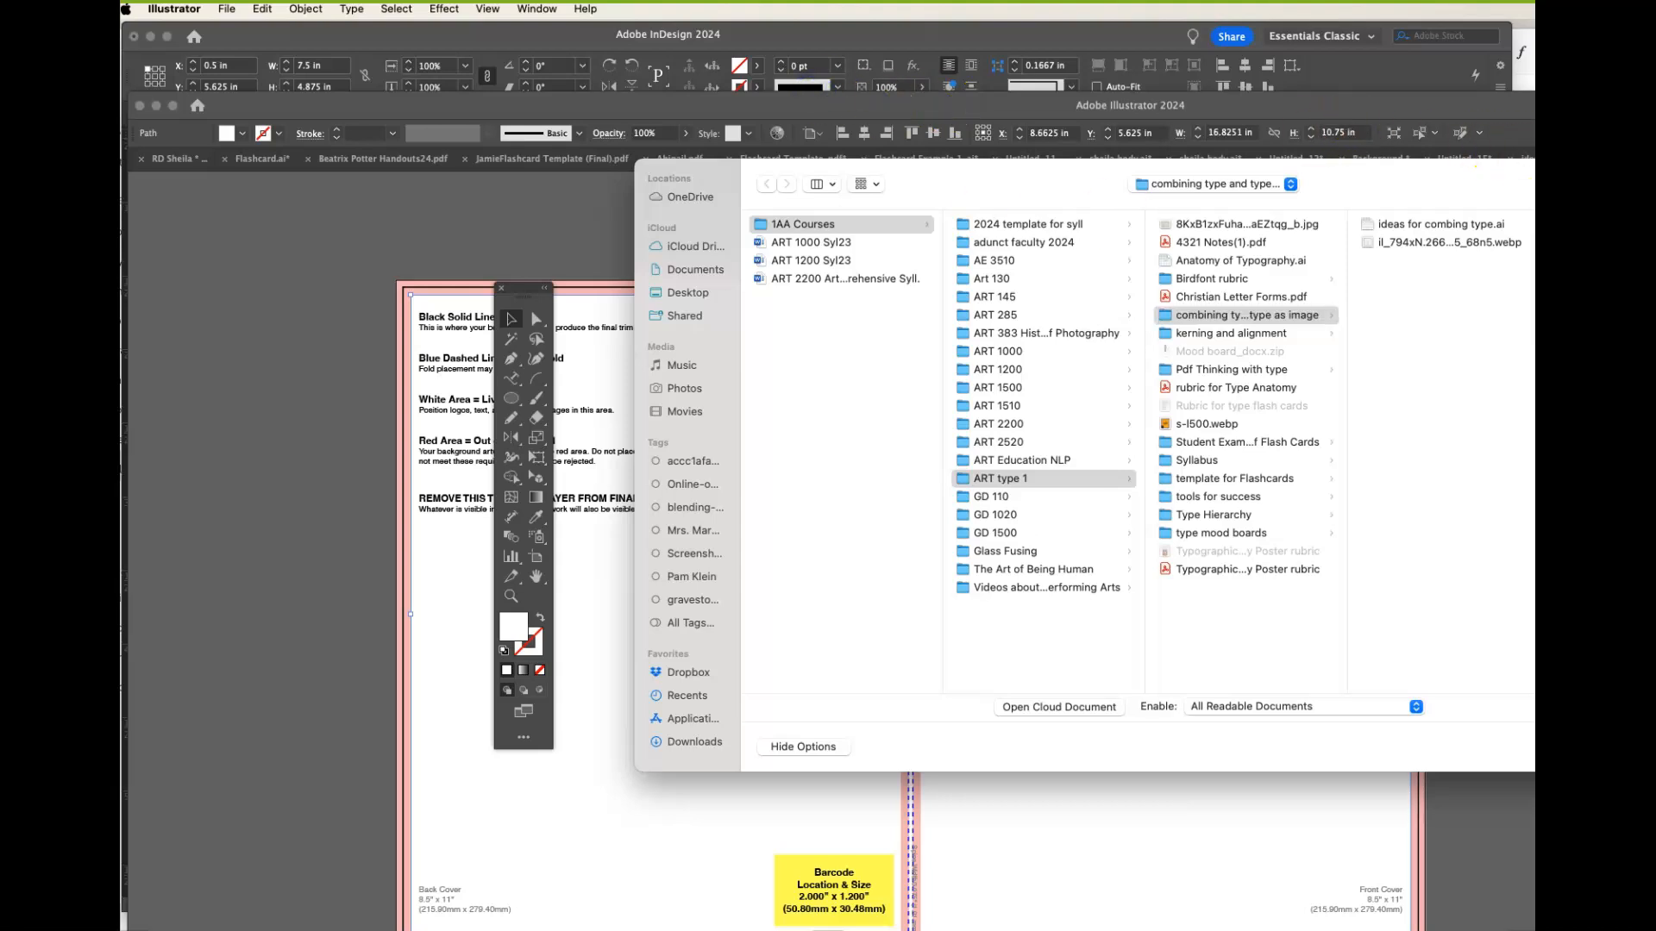
key("super+v")
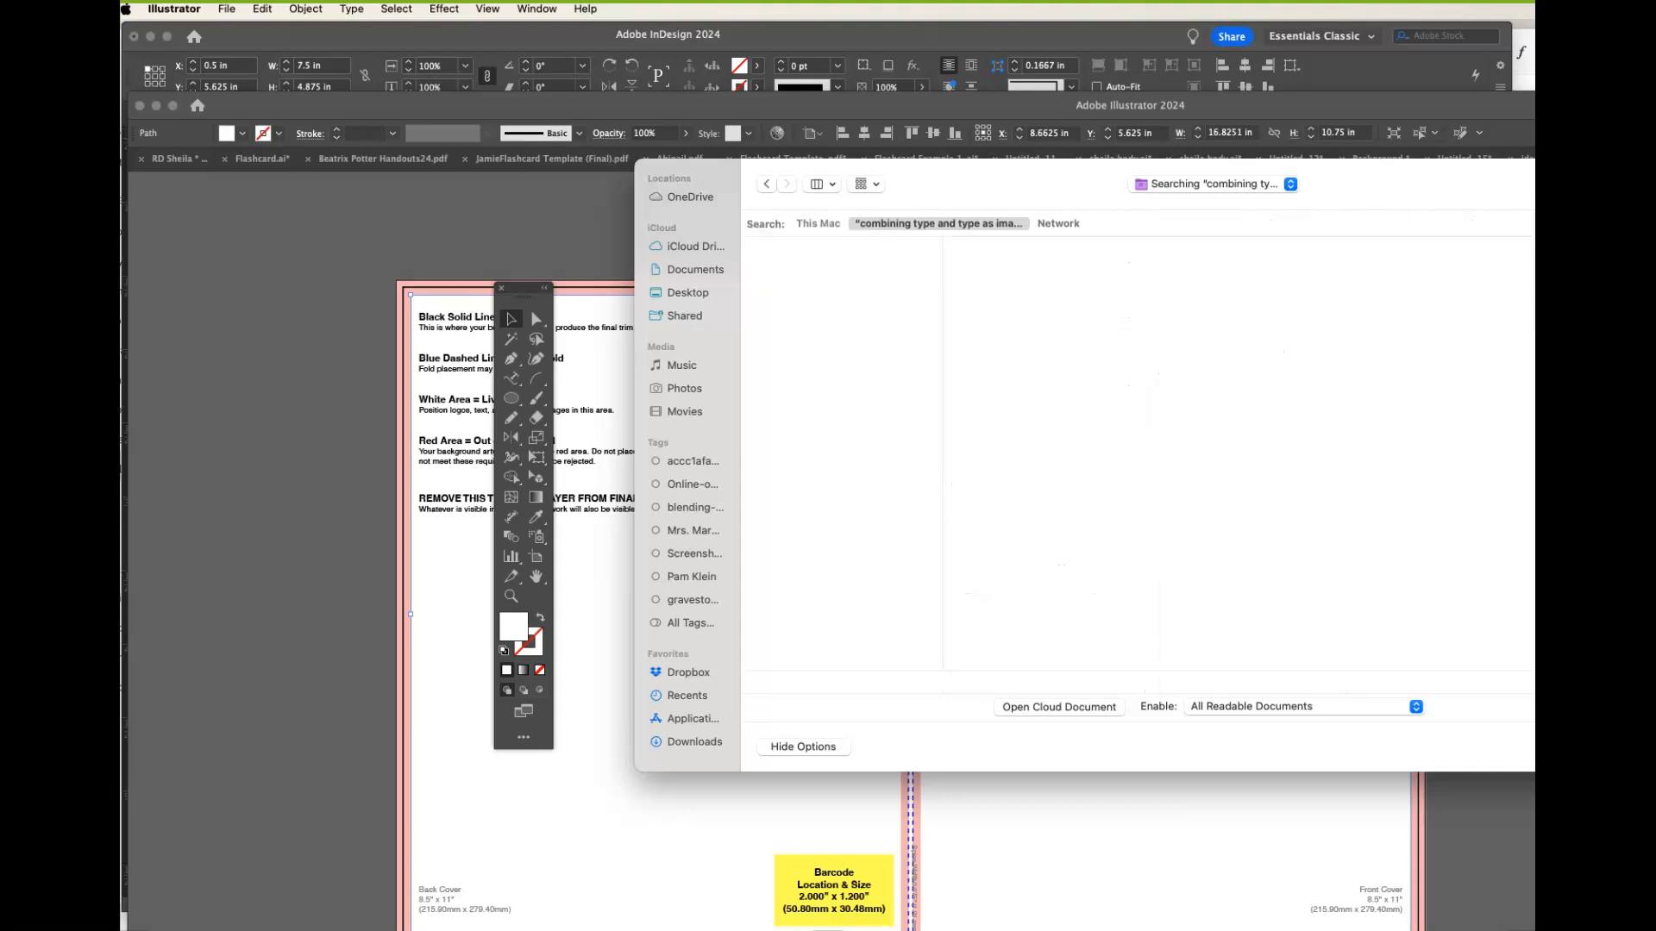
- Search iCloud Drive for the sheila files and open "sheila body.ai" in another window
left_click(691, 242)
left_click(1501, 201)
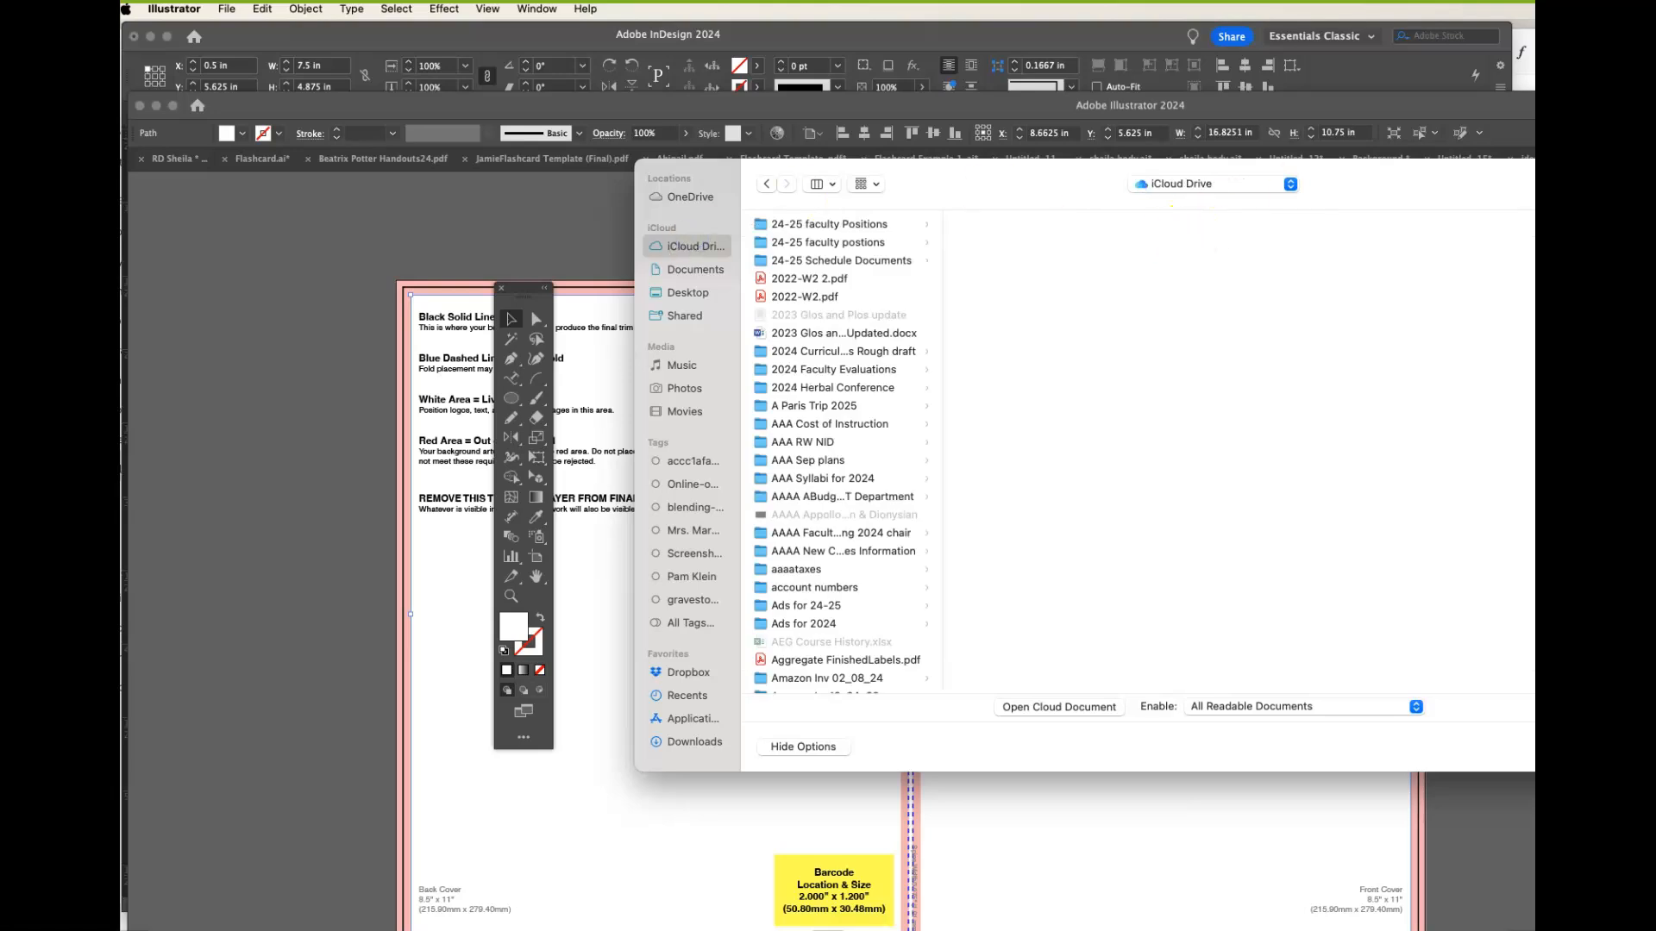
type("f")
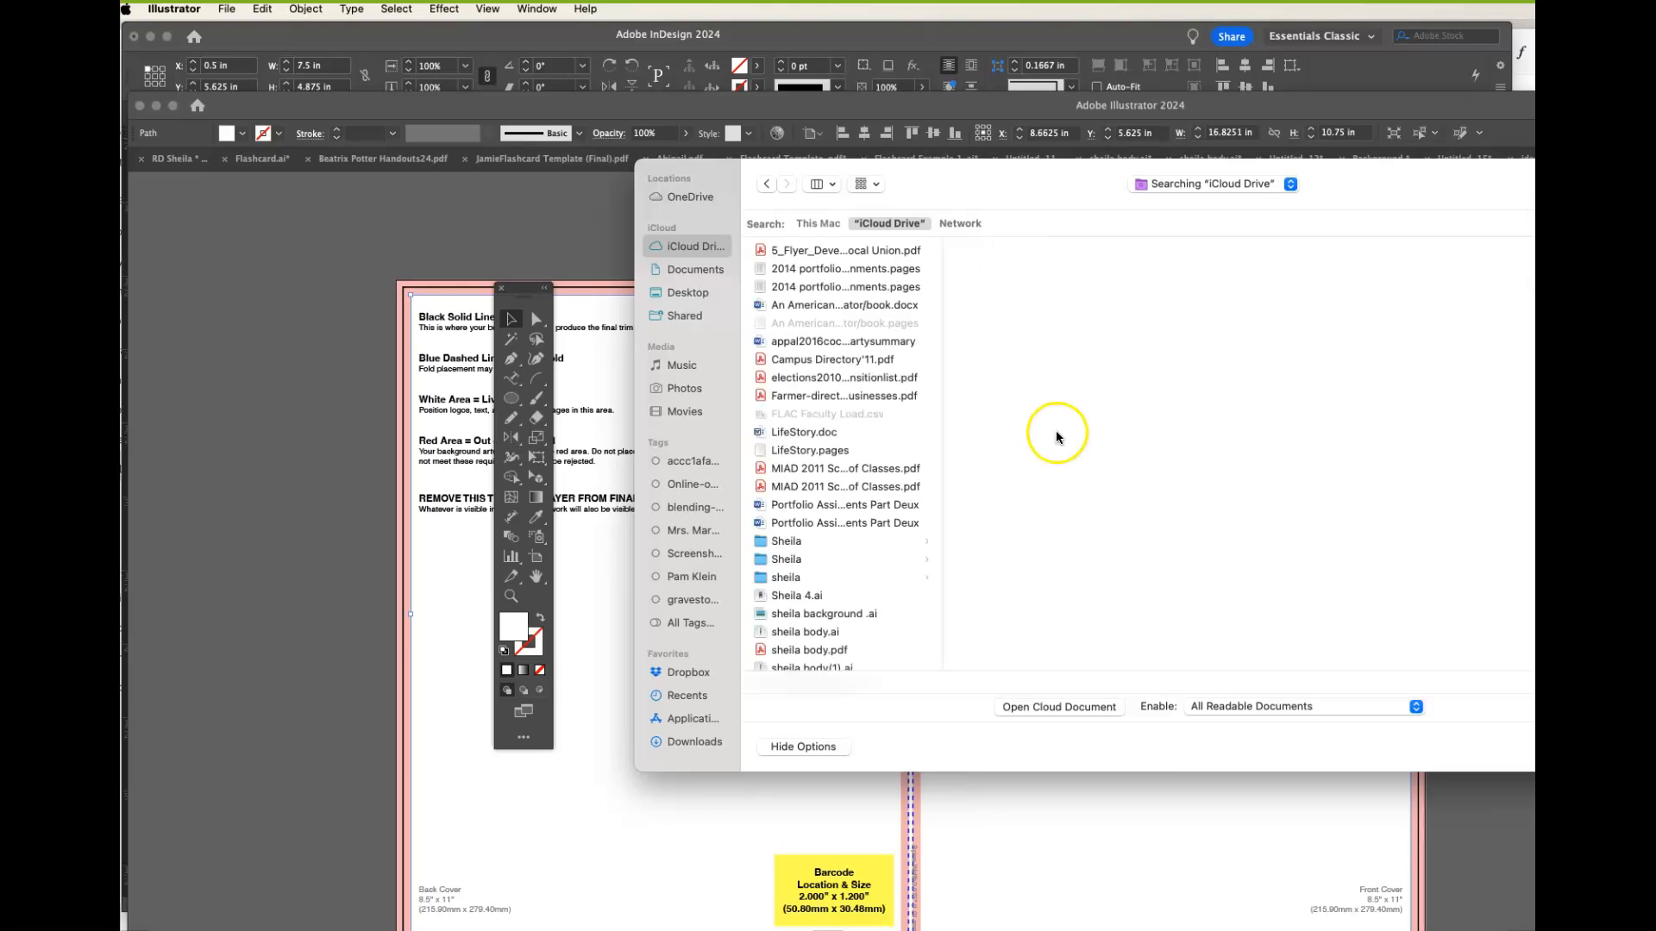
left_click(795, 542)
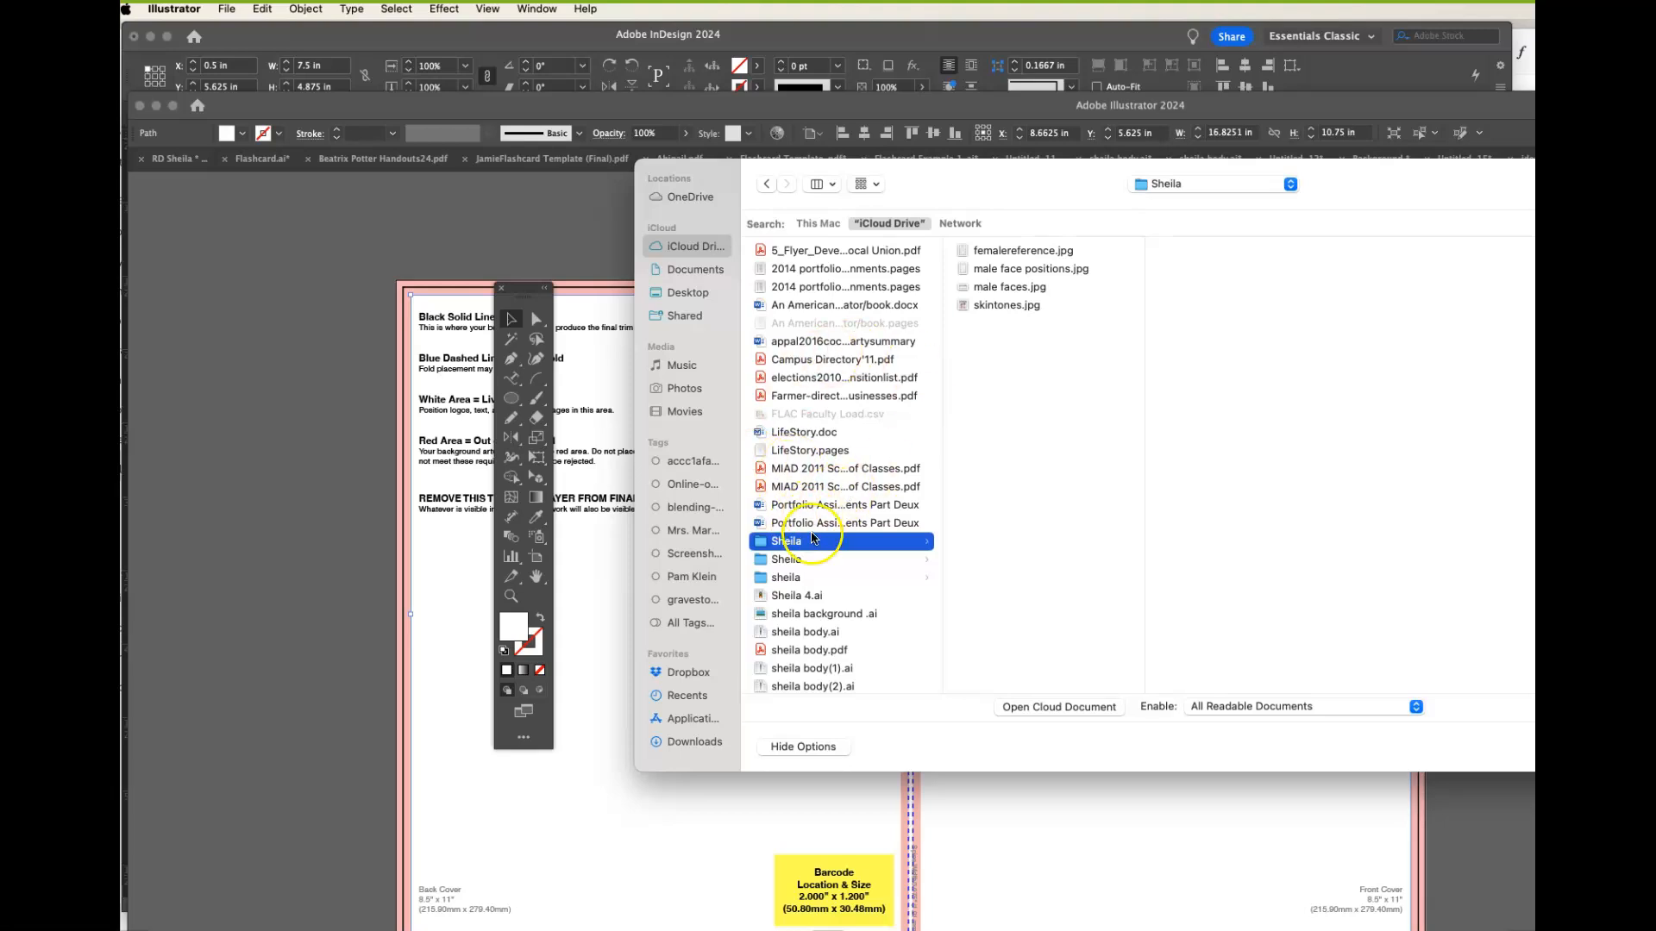
left_click(799, 633)
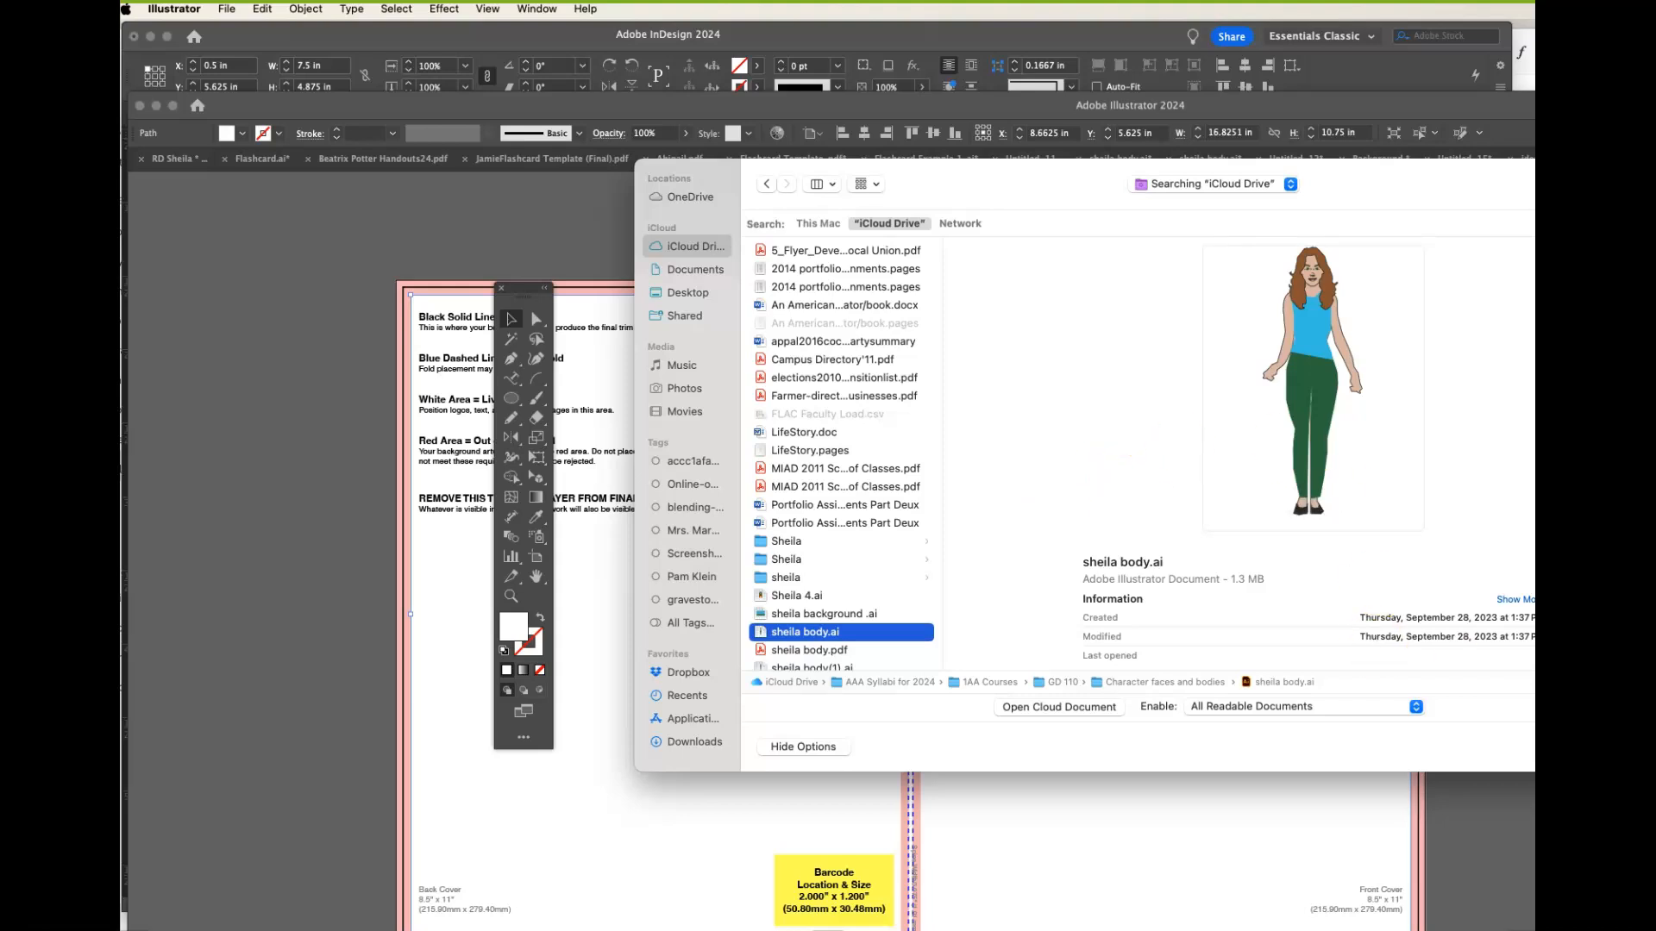
key("Return")
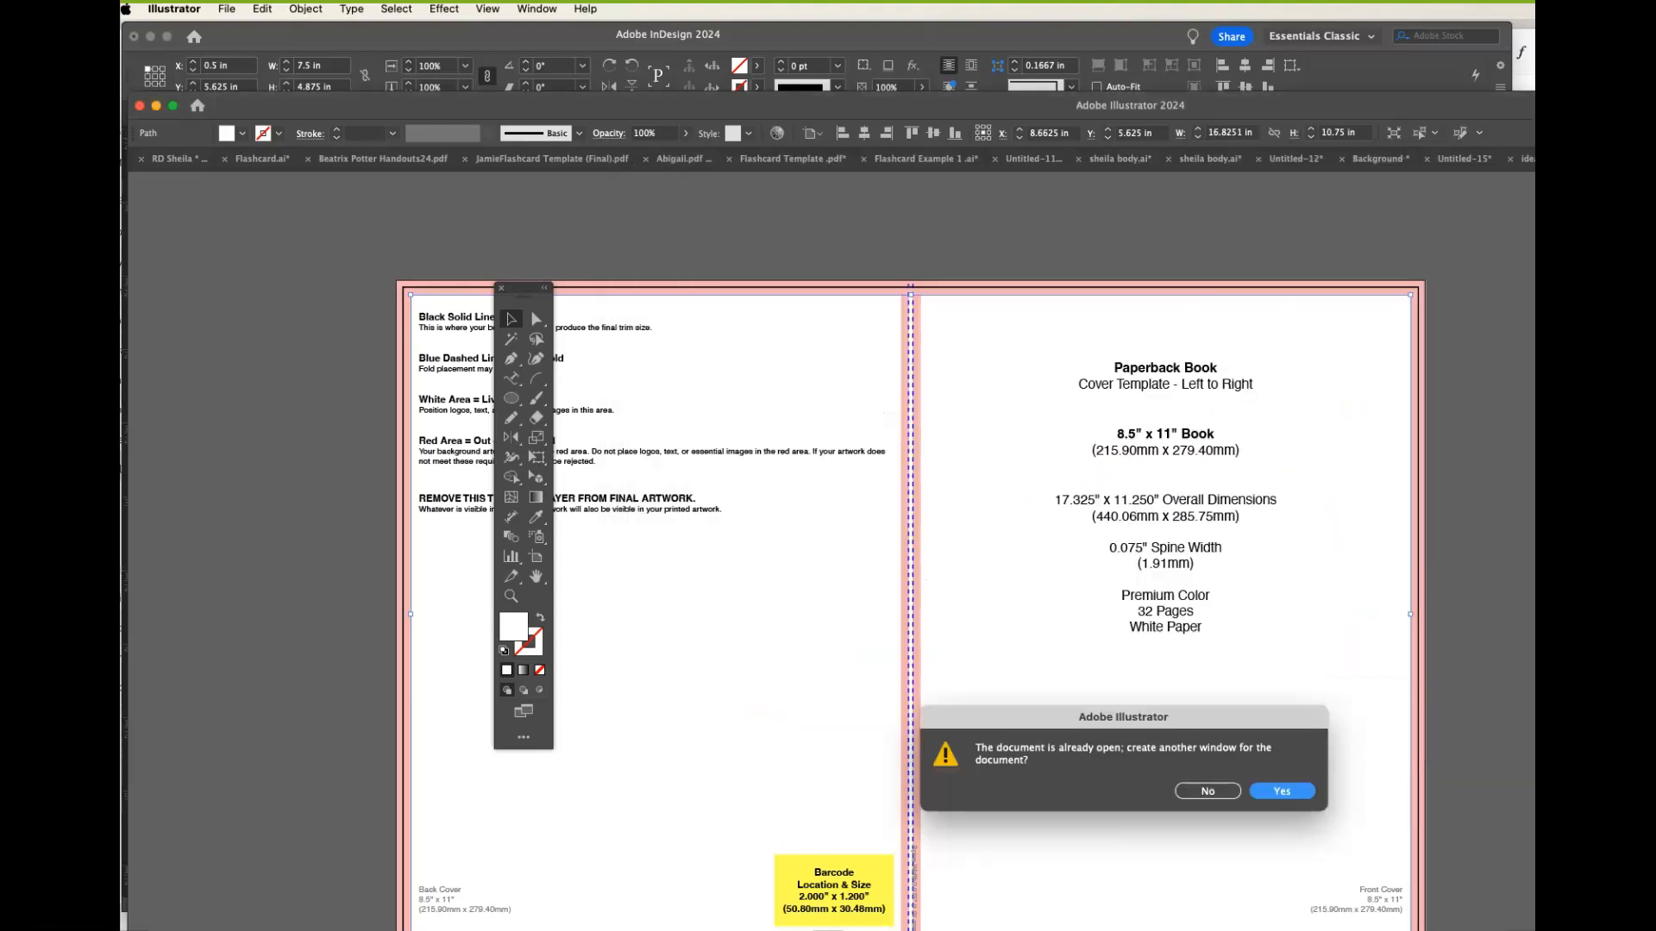
left_click(1283, 792)
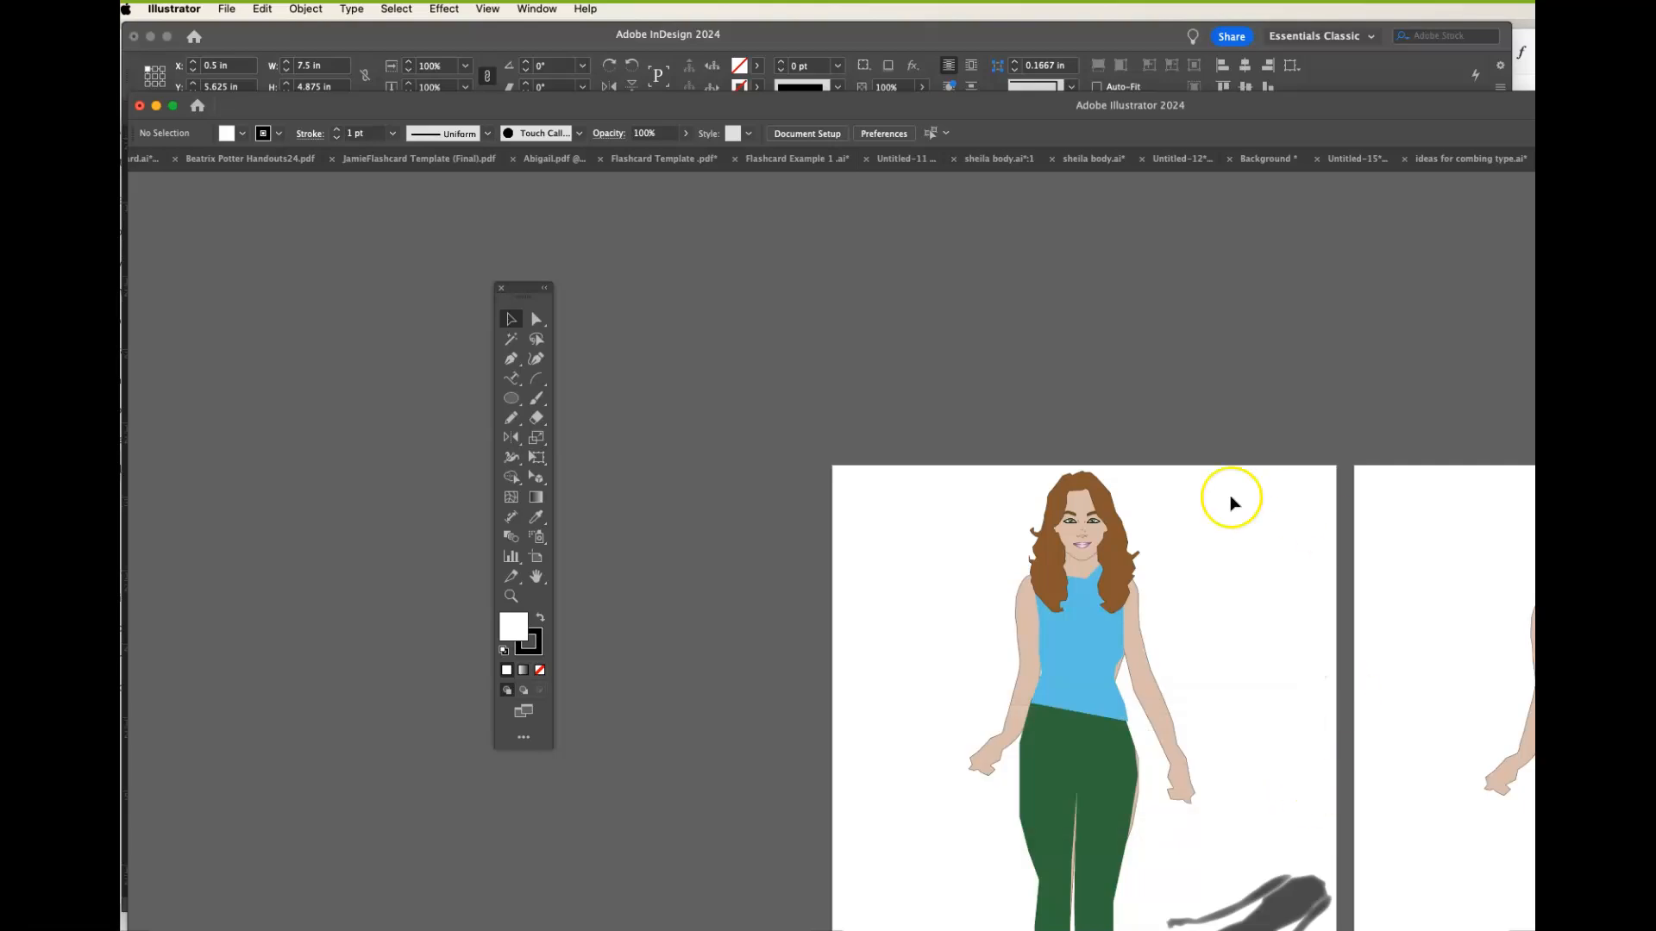
- Try to select the tan ellipse beside the pink-top figure with the Direct Selection tool
scroll(1183, 519, "right", 15)
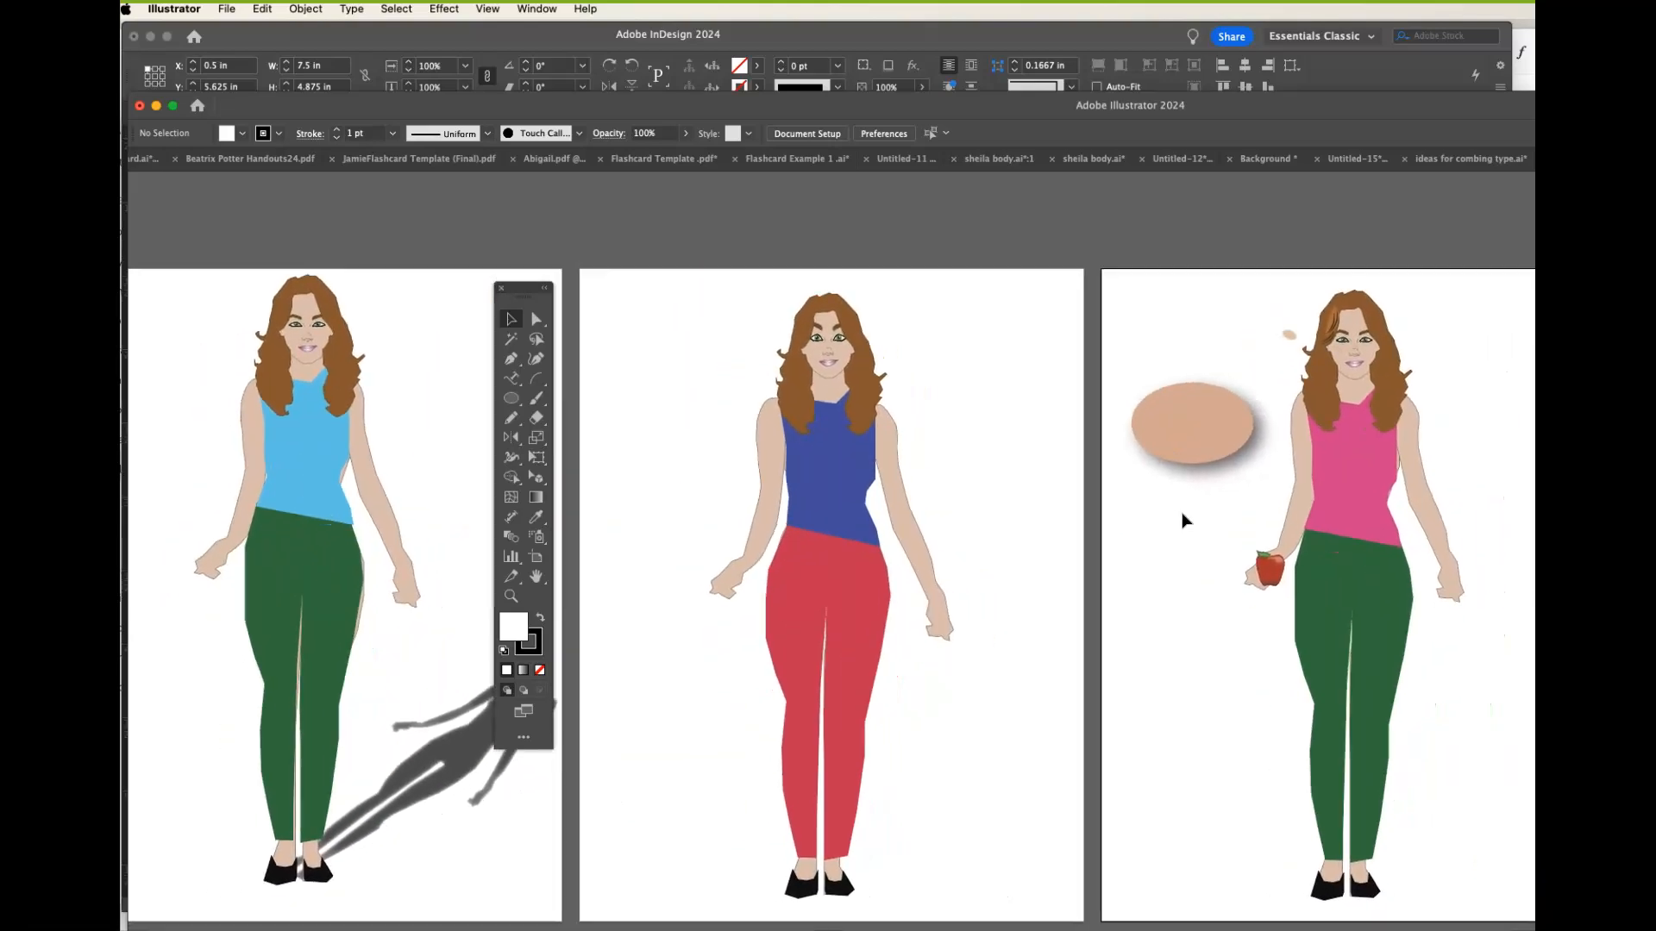
scroll(1183, 519, "right", 2)
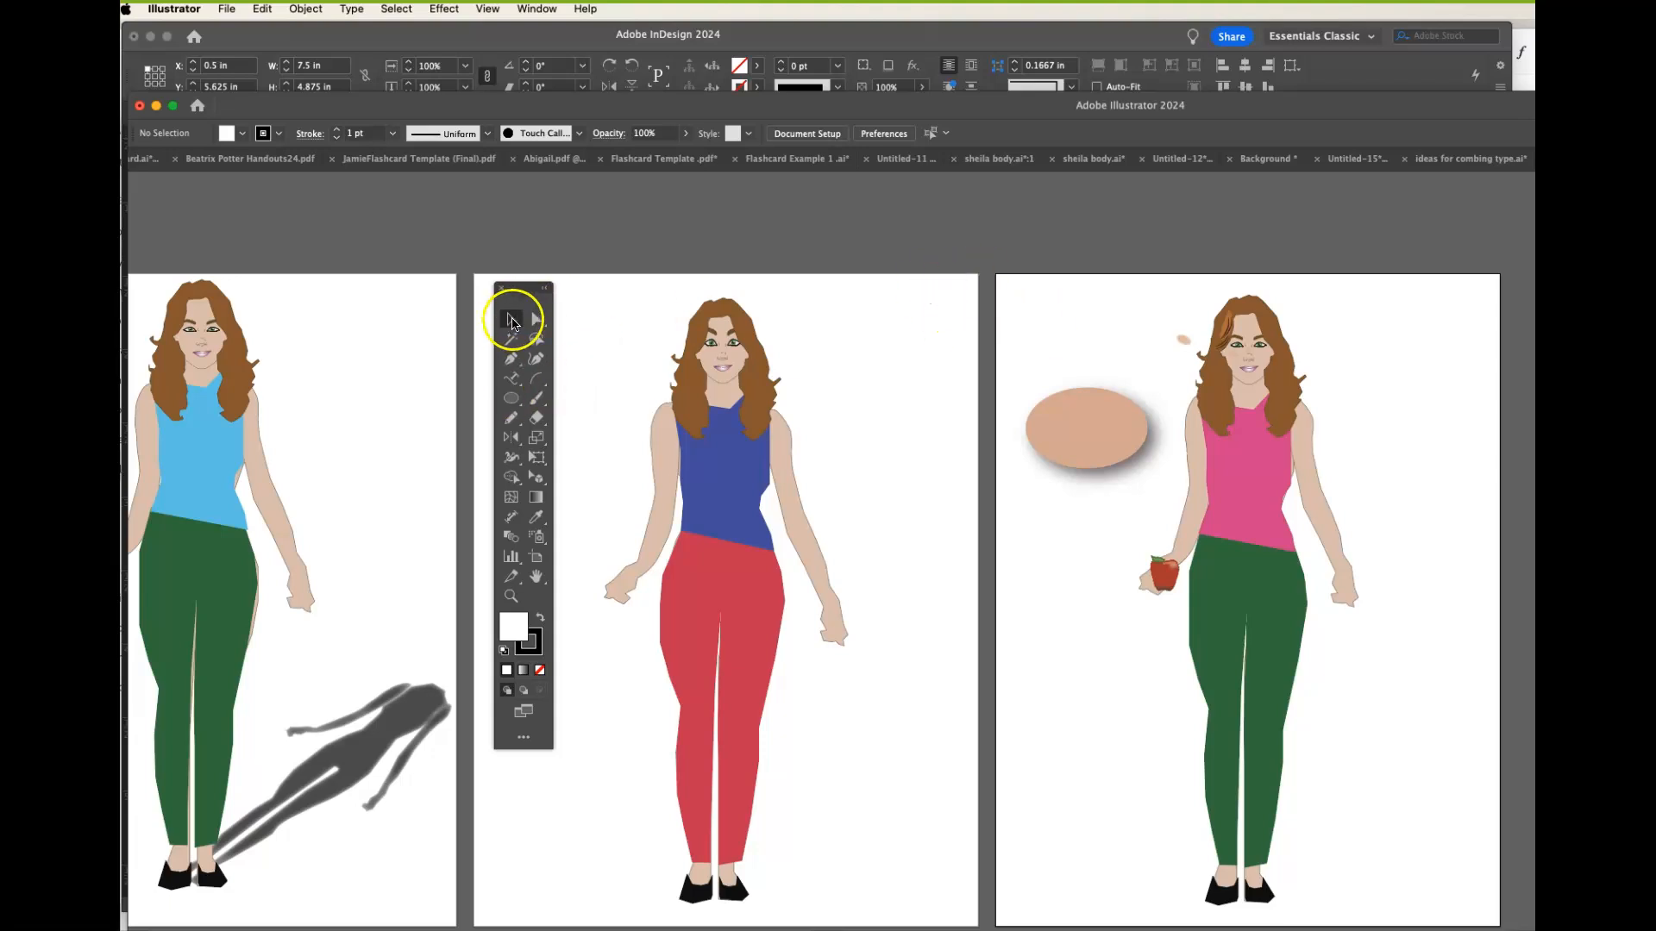
left_click(536, 321)
left_click_drag(1017, 362, 1169, 502)
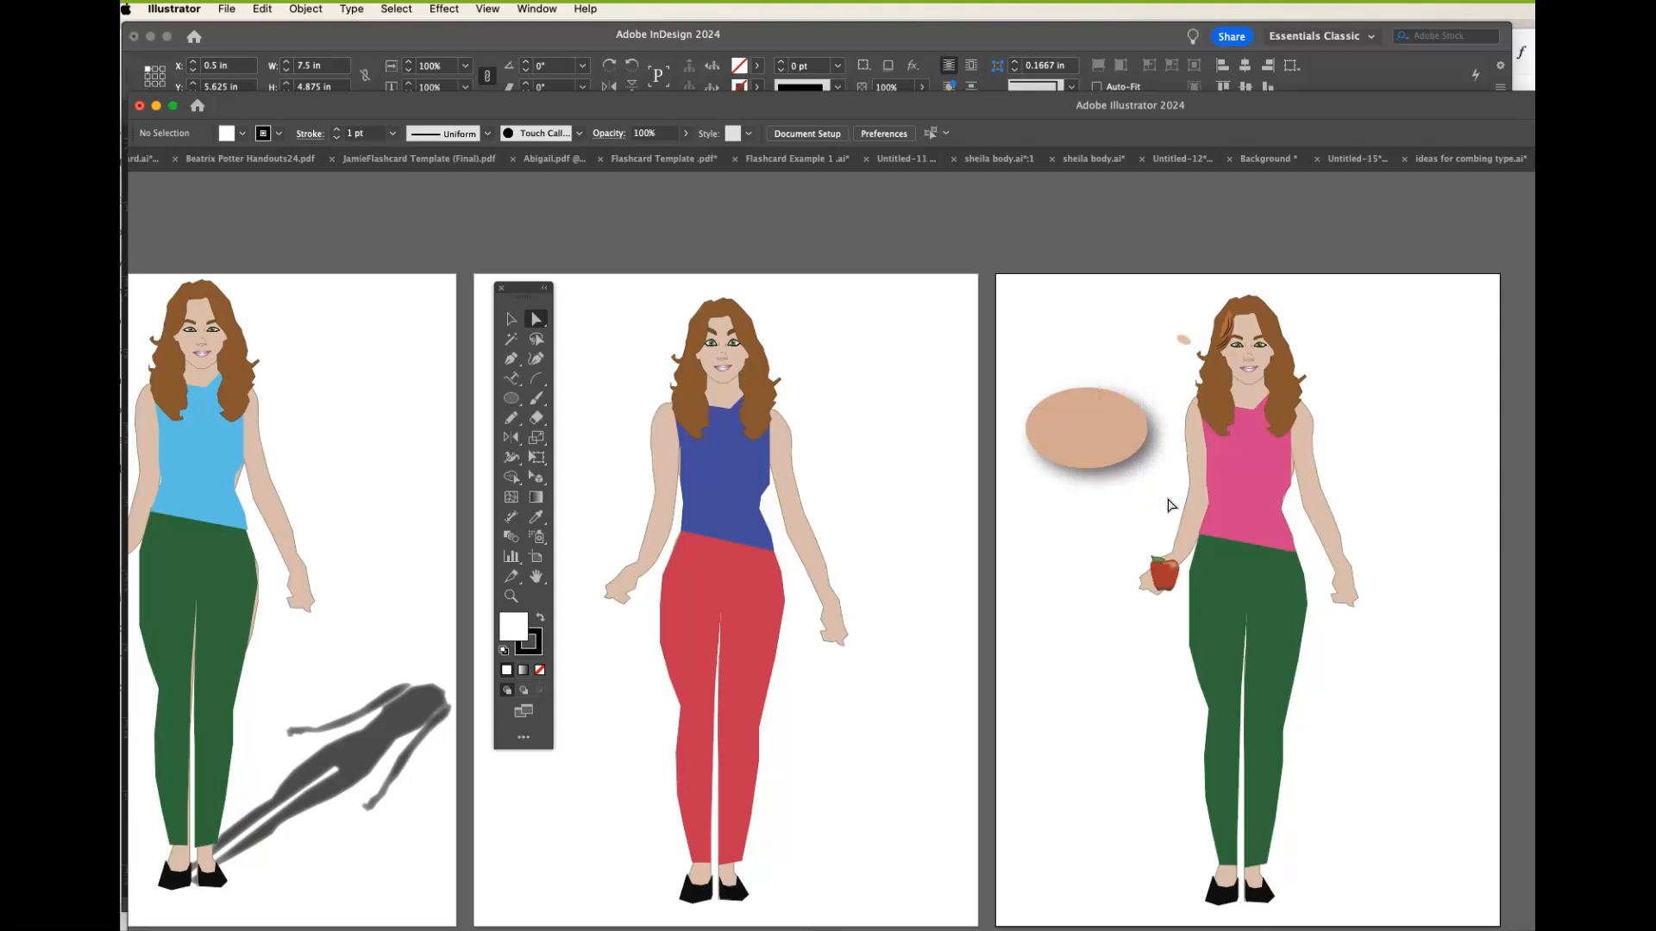
left_click(1116, 412)
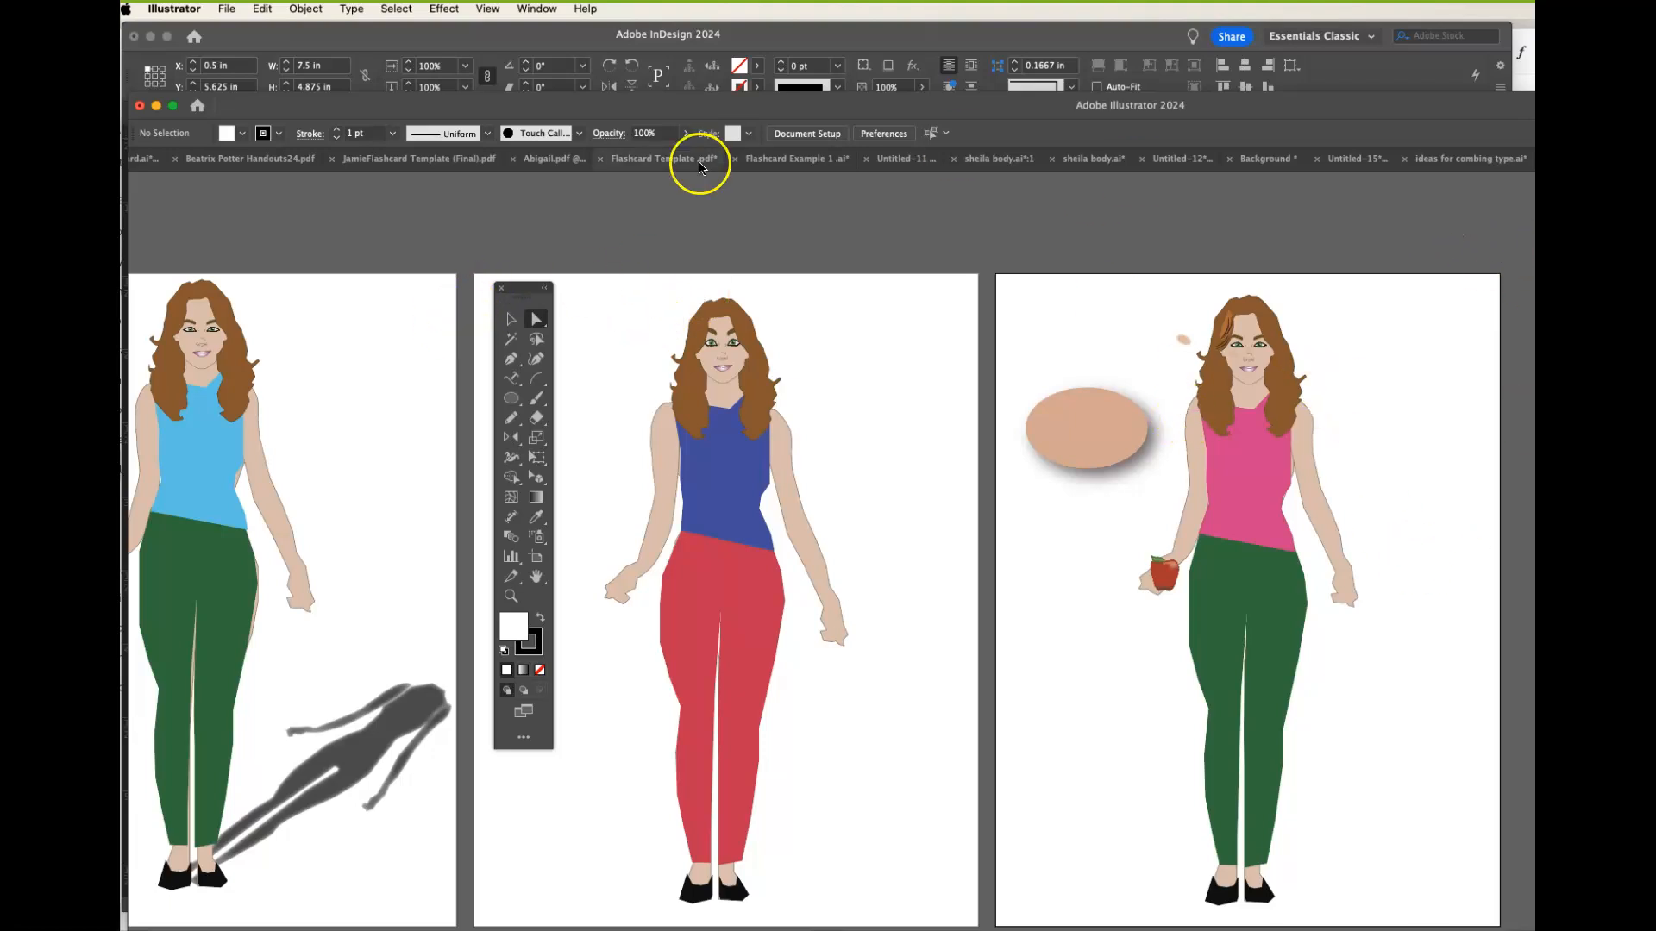
- Try to select the figure in the dark blue top and red trousers with the Selection tool
left_click(224, 9)
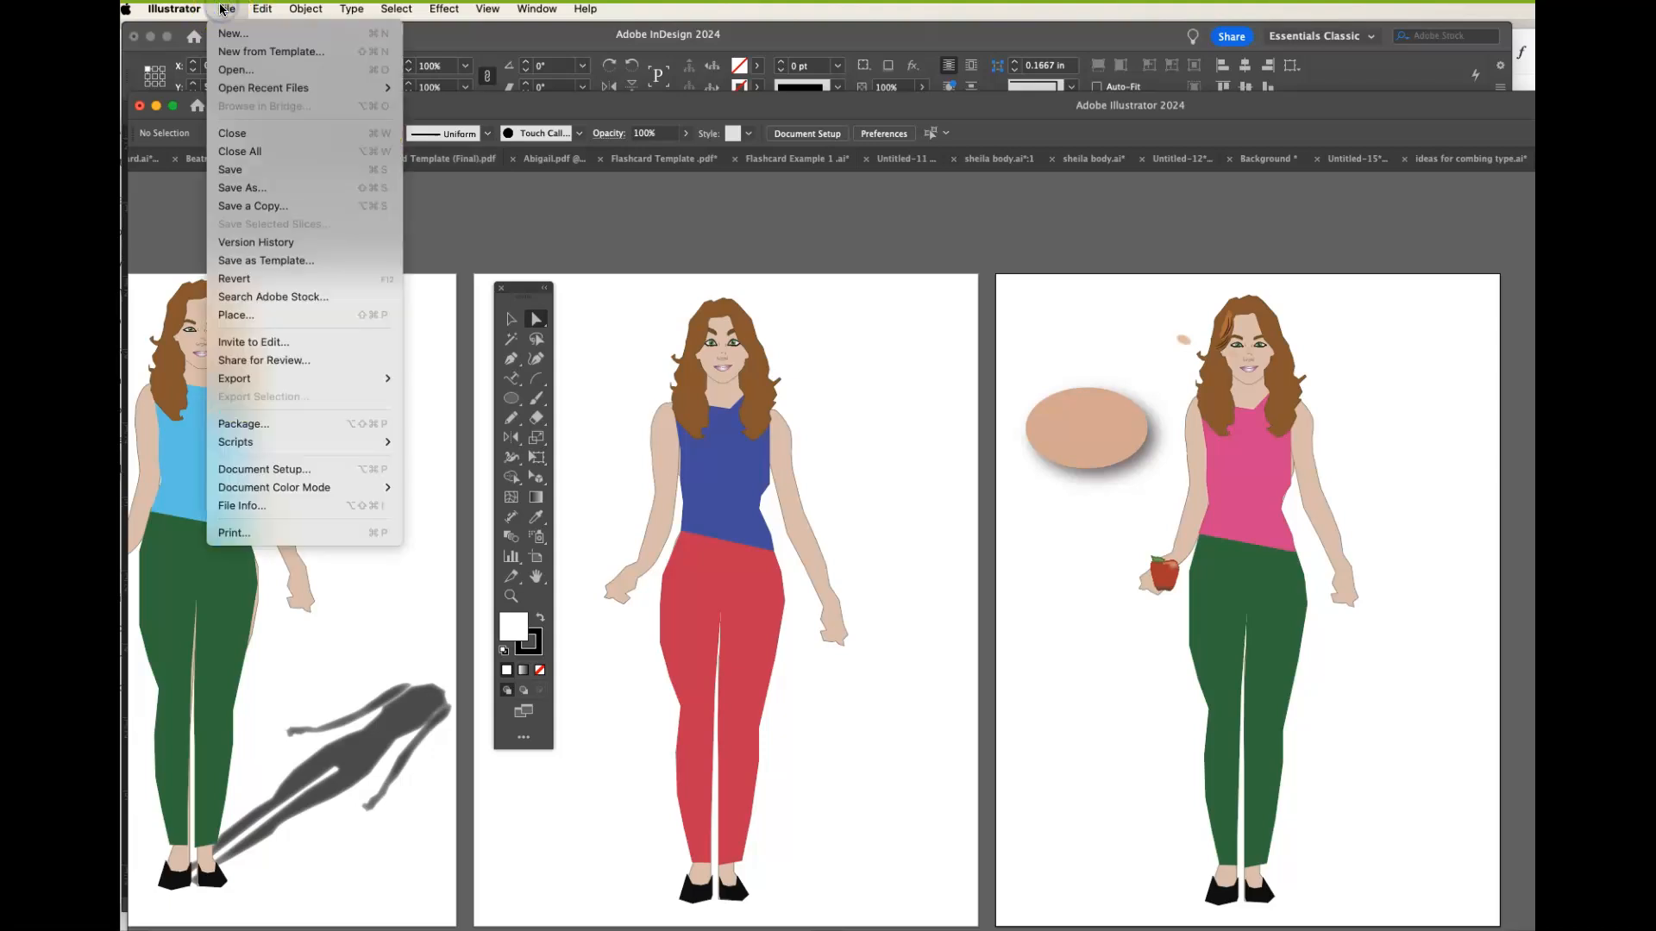
mouse_move(262, 9)
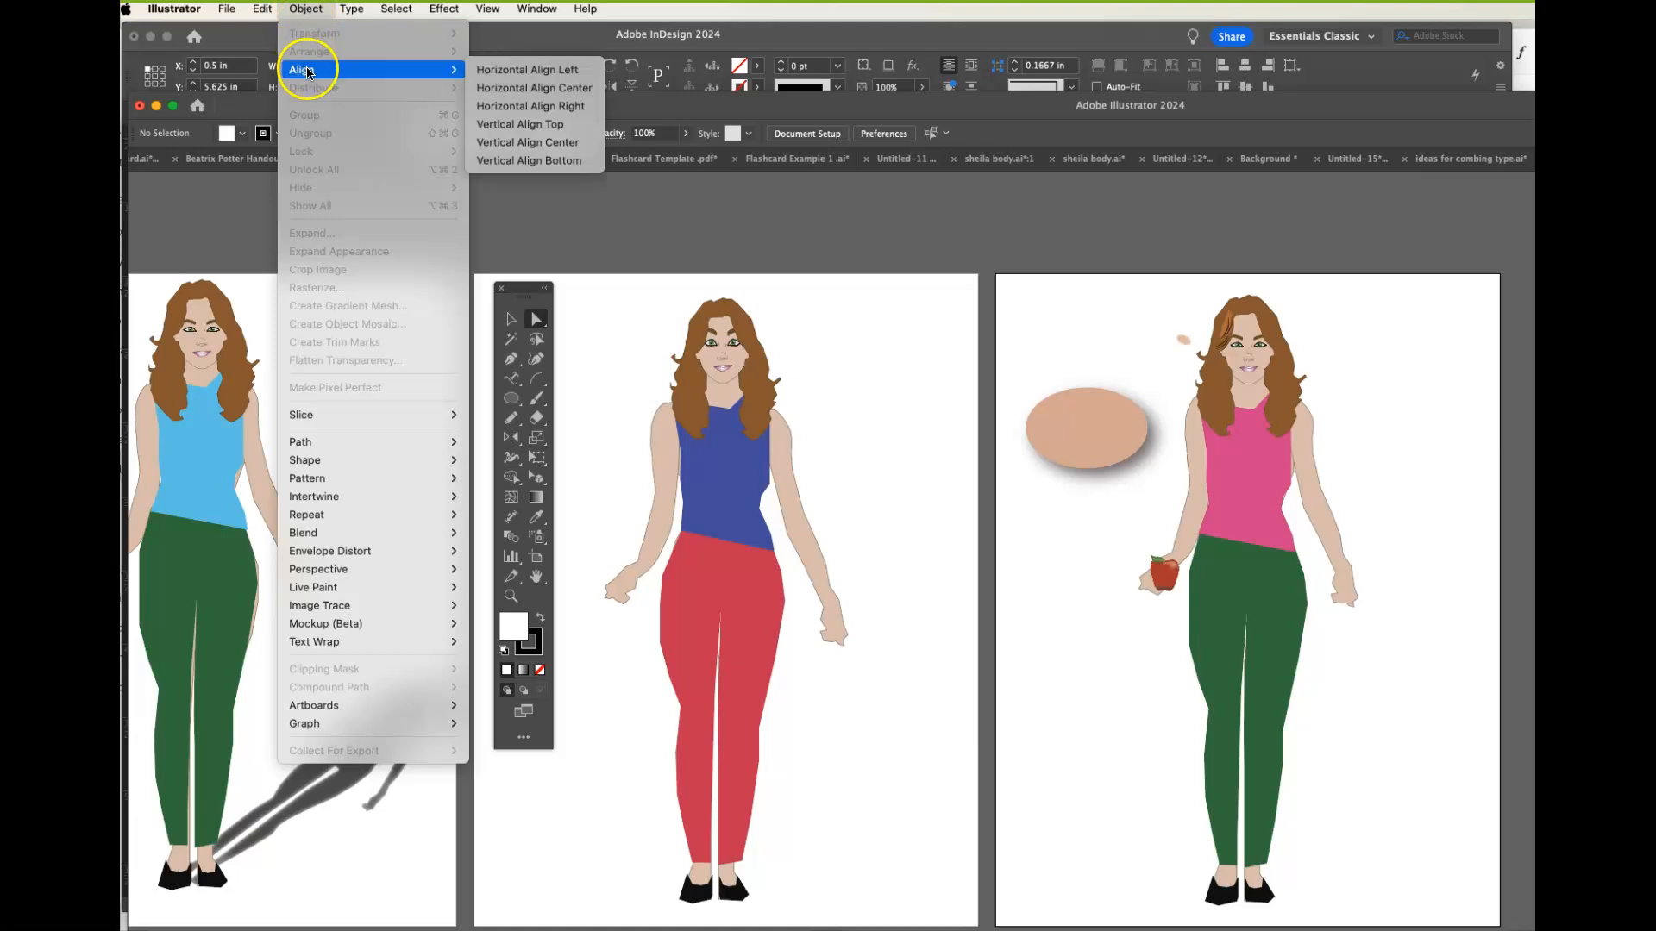
left_click(893, 593)
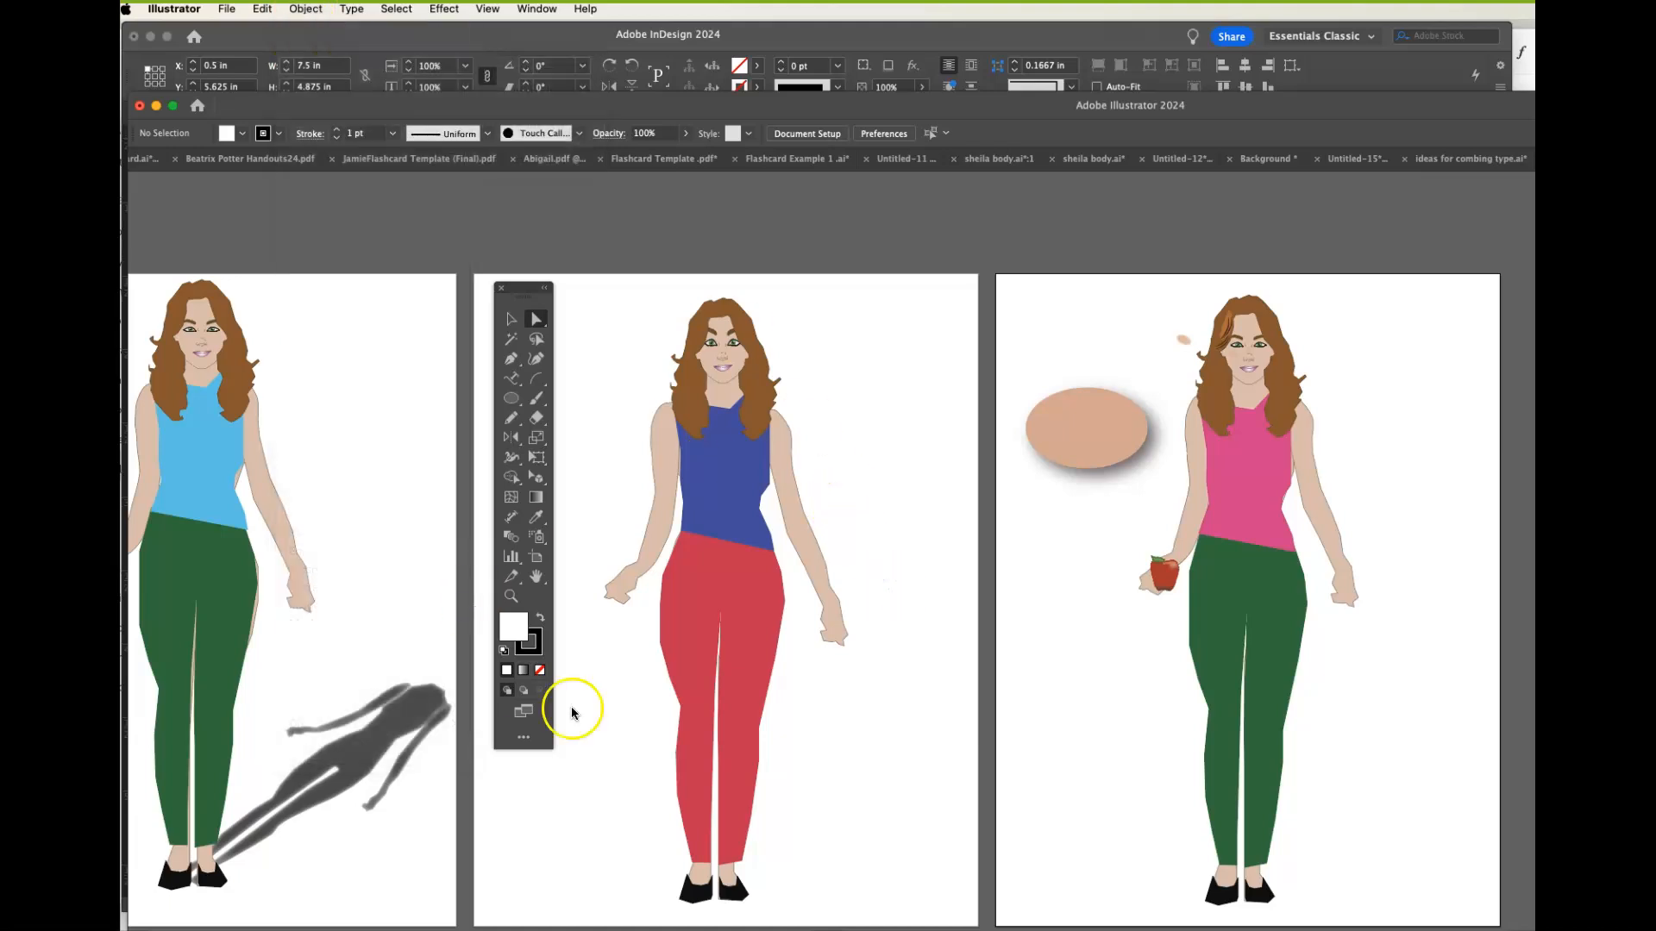
left_click(510, 321)
left_click(697, 444)
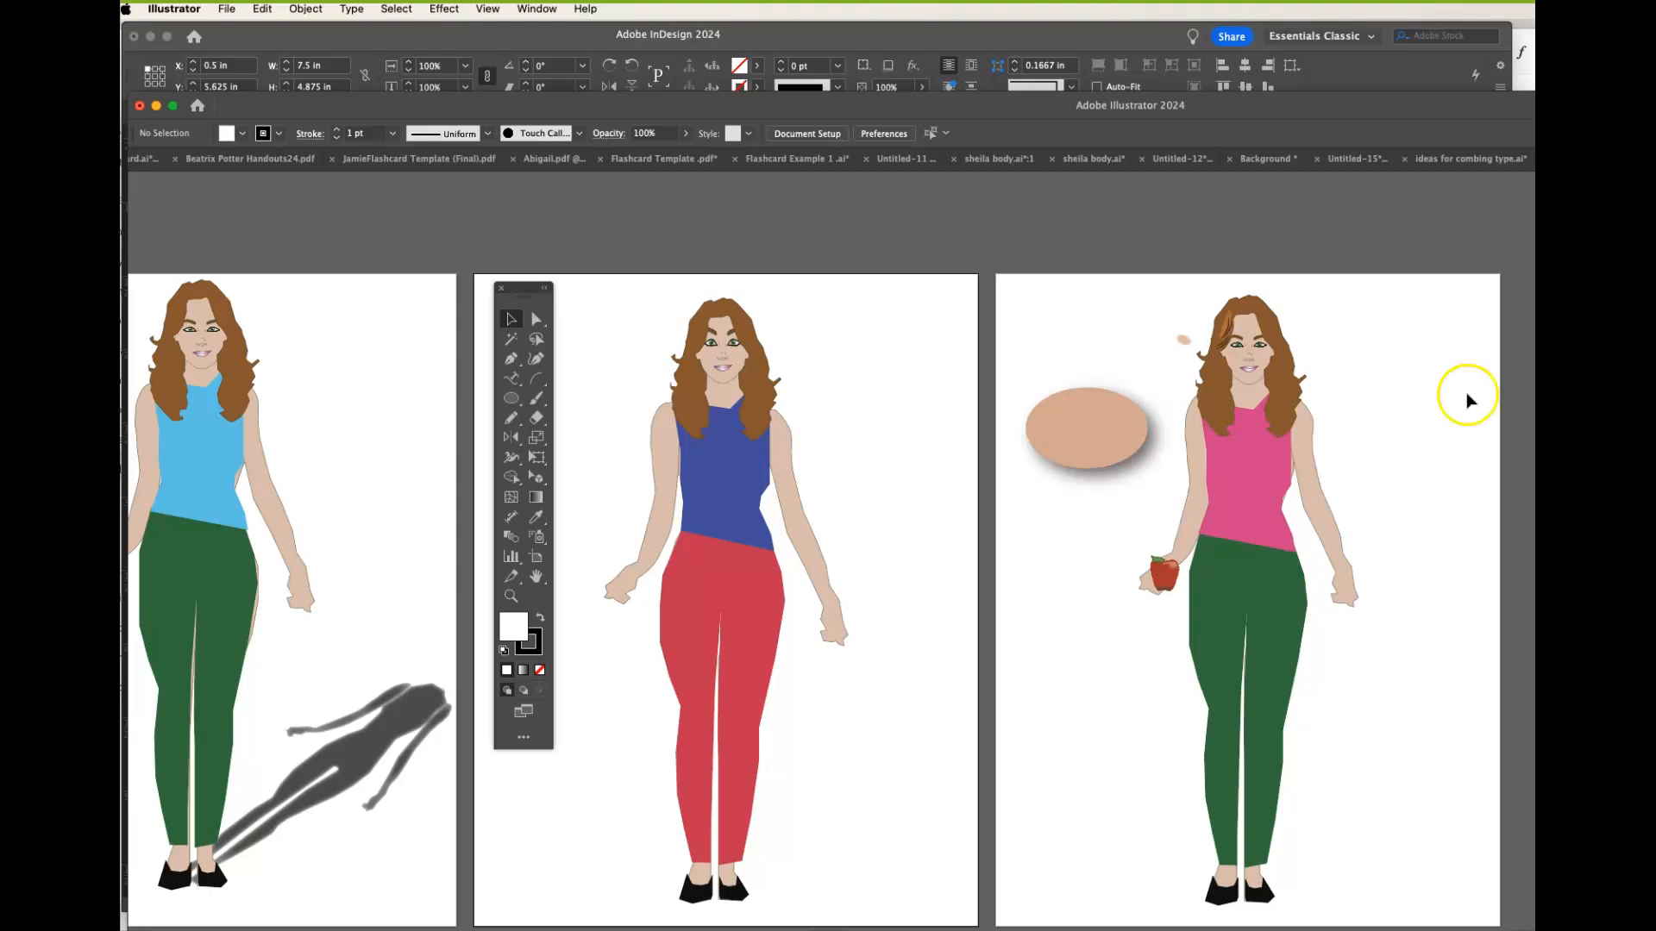
- Show the layers list and delete the tan ellipse and the small tan spot beside the pink-top figure
left_click(535, 10)
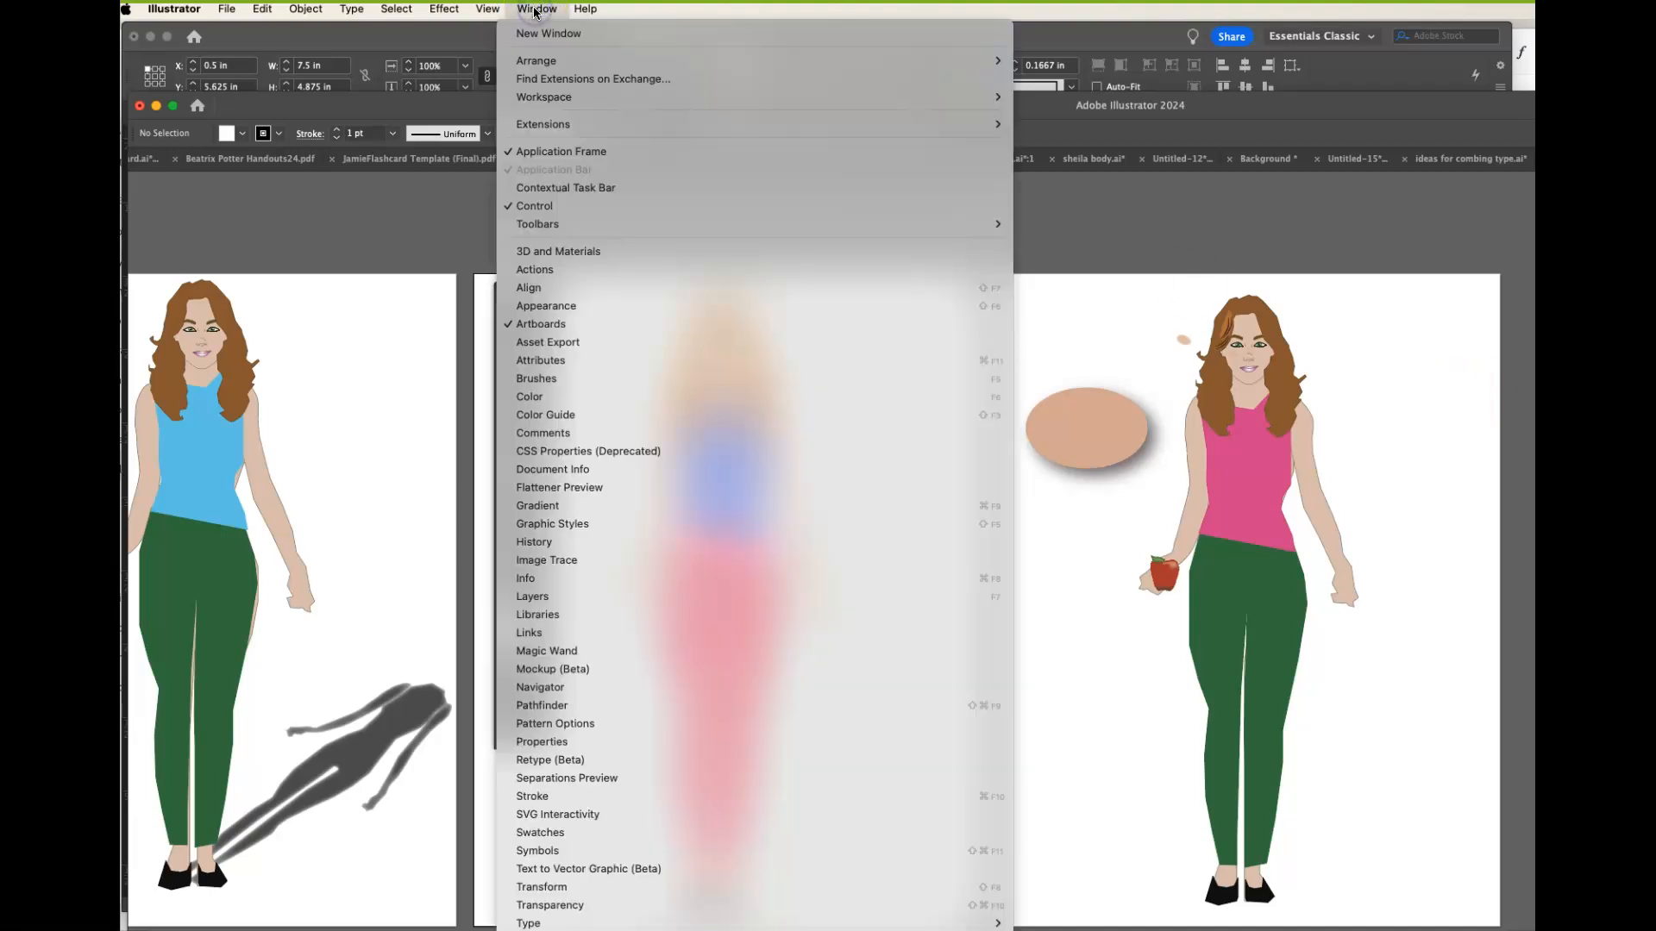
left_click(549, 595)
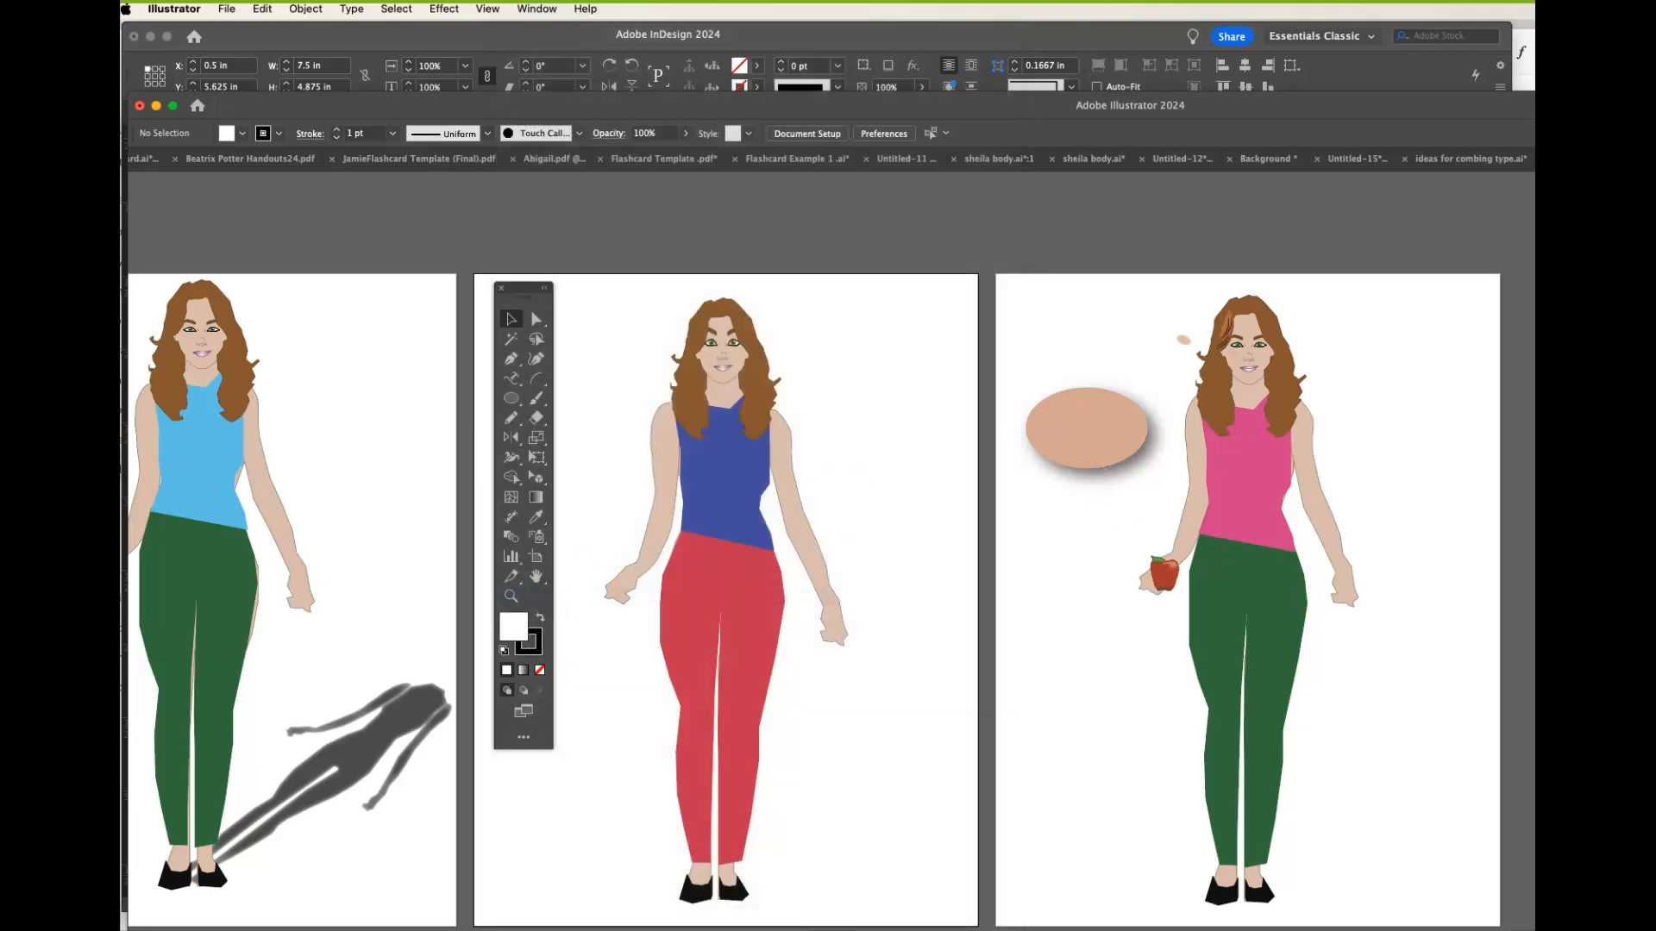
left_click_drag(1344, 409, 1351, 545)
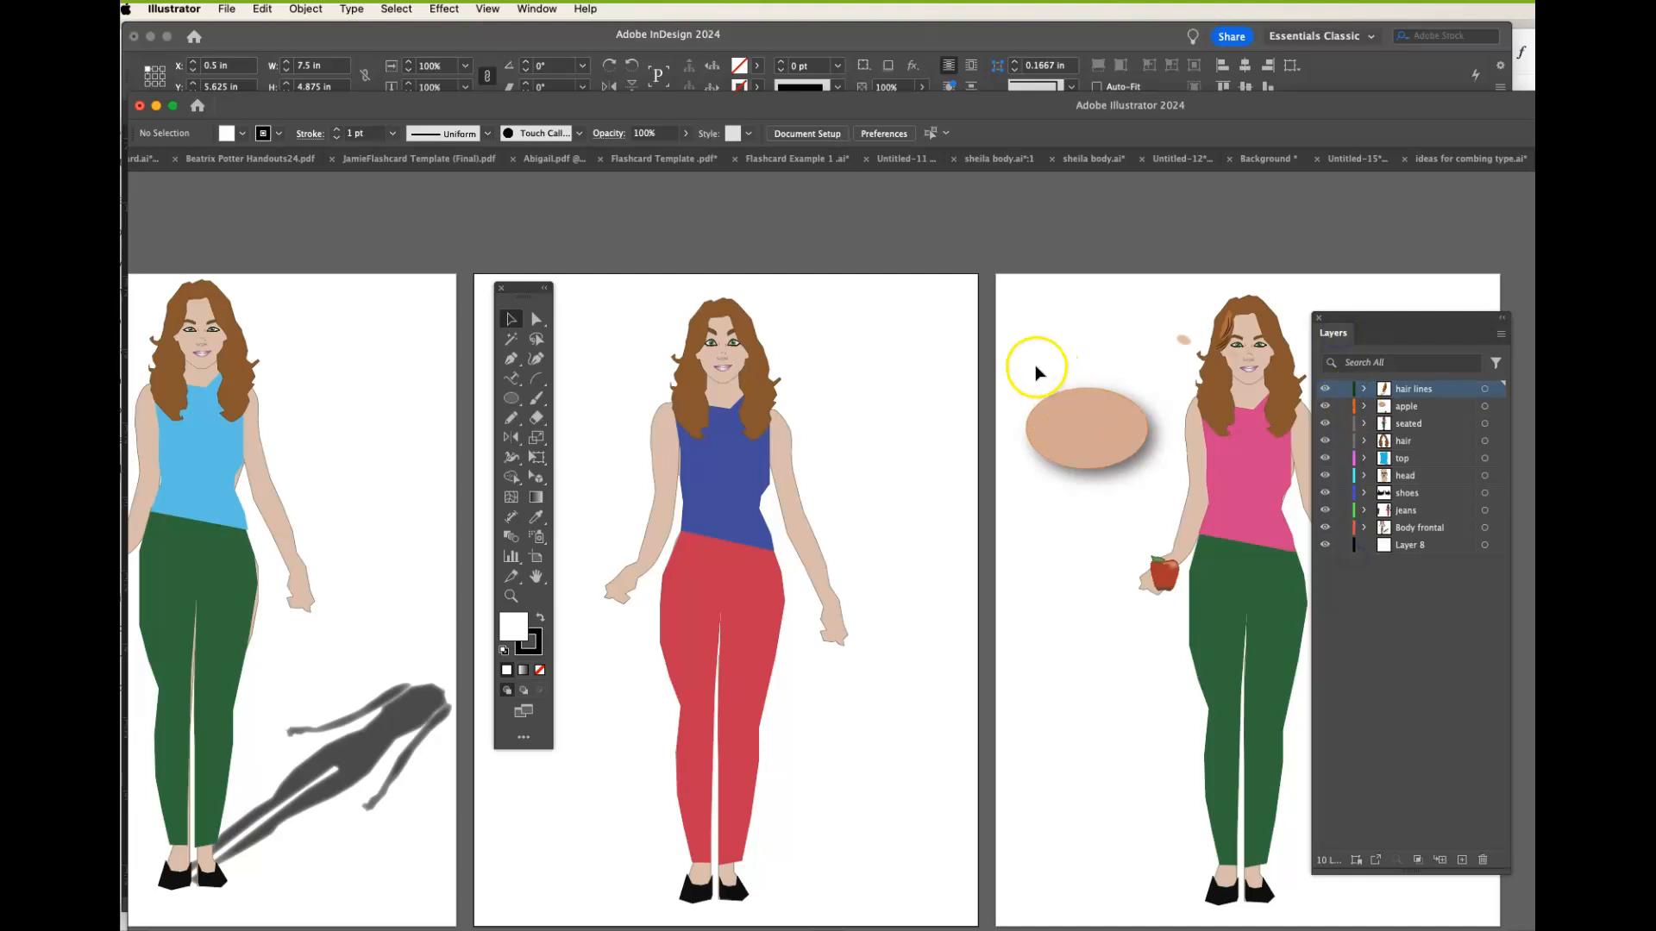
left_click(1148, 481)
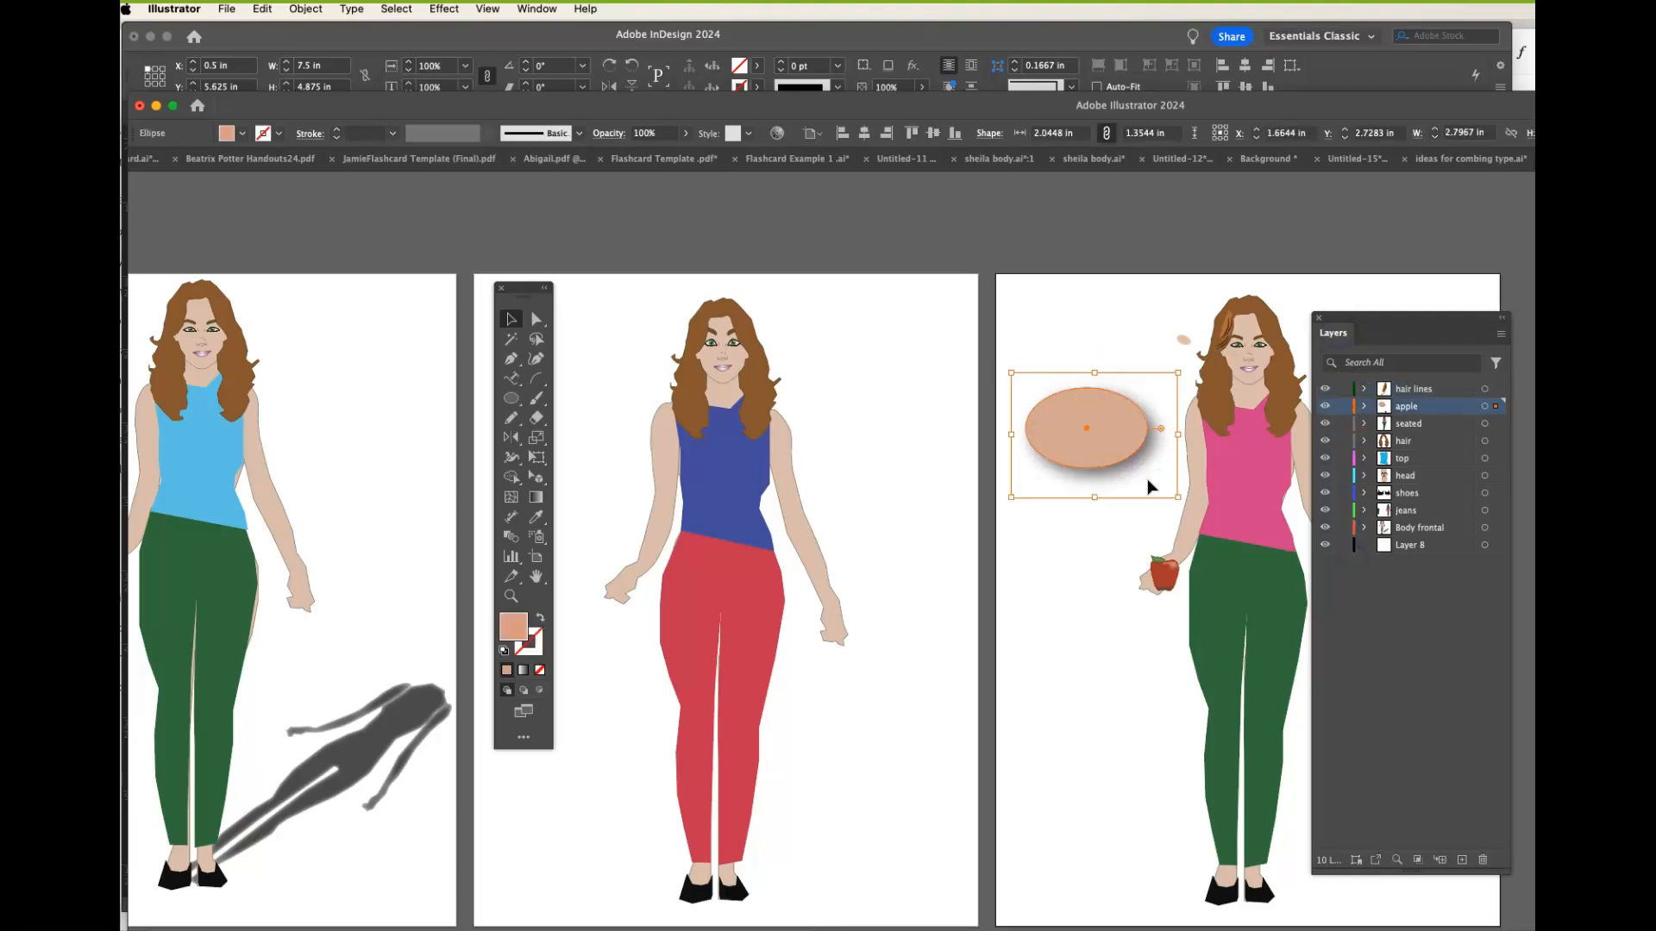
key("Delete")
left_click_drag(1173, 321, 1194, 367)
key("Delete")
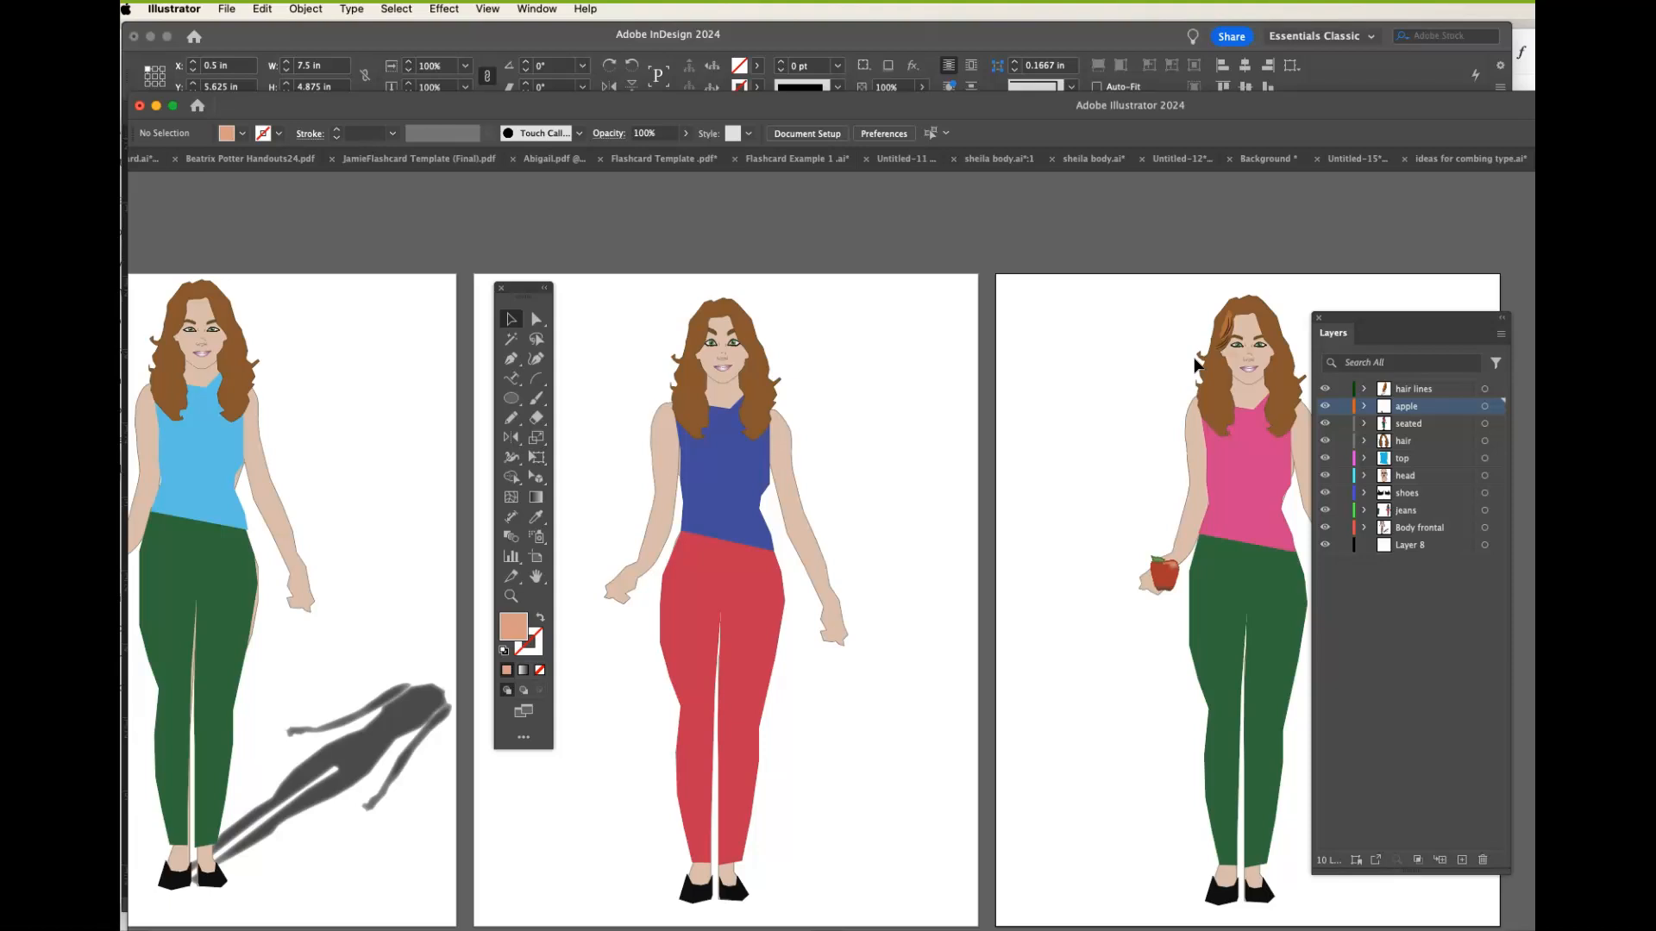
- Change the fill of the pink-top figure's hair to a golden blonde
left_click(1217, 396)
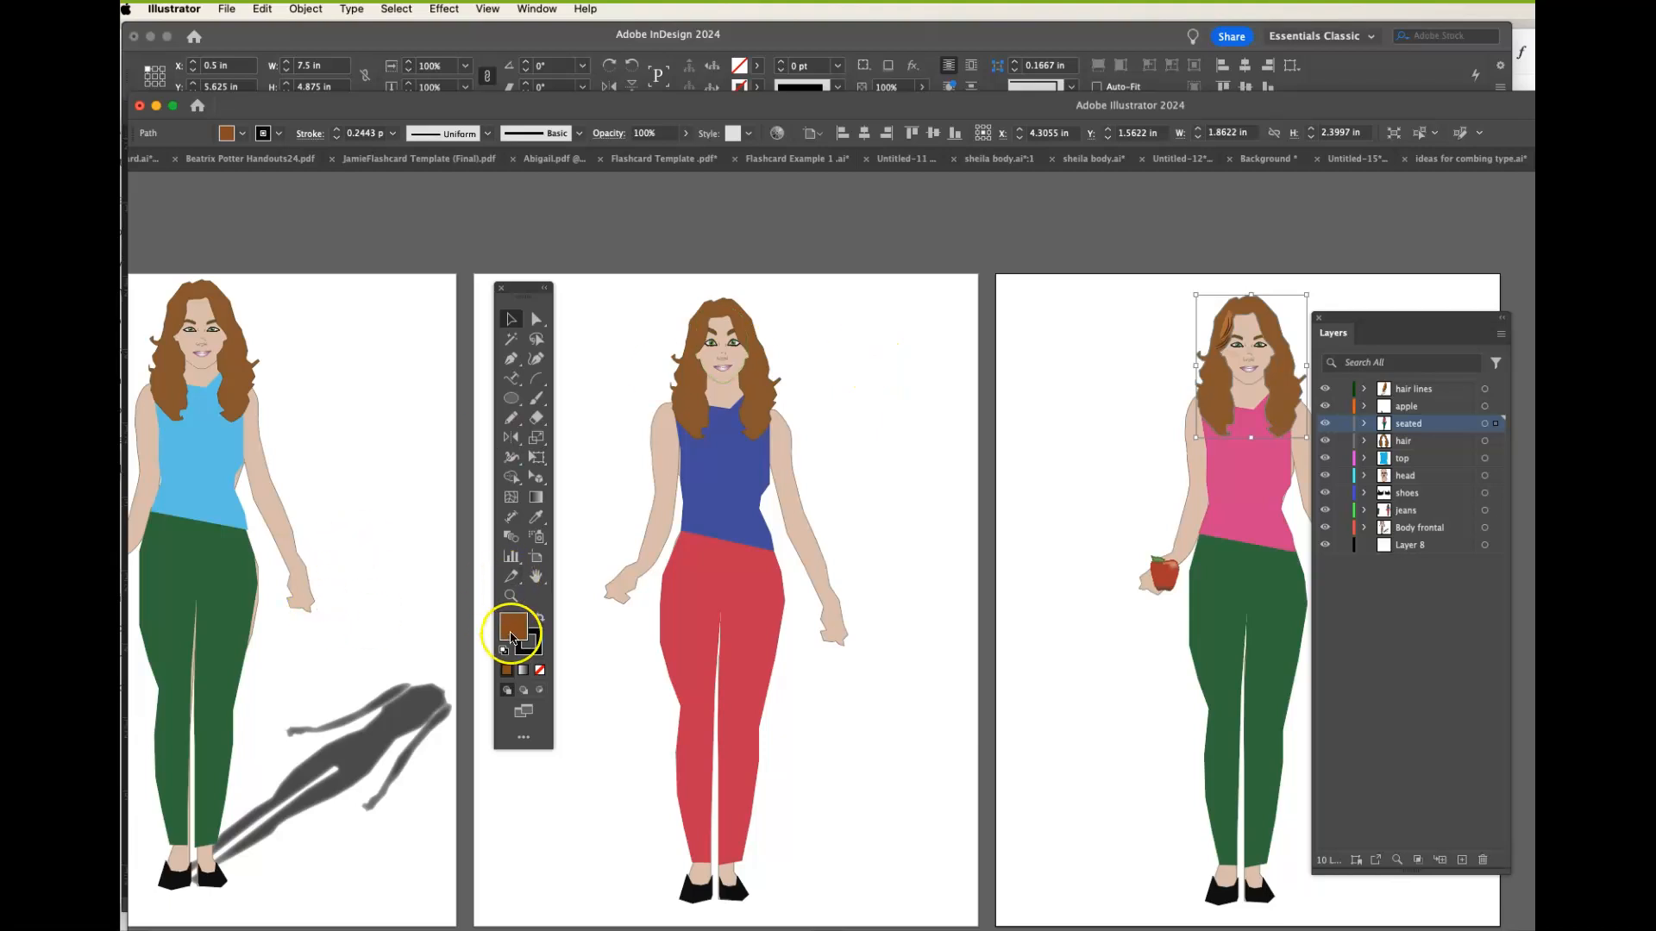
double_click(514, 627)
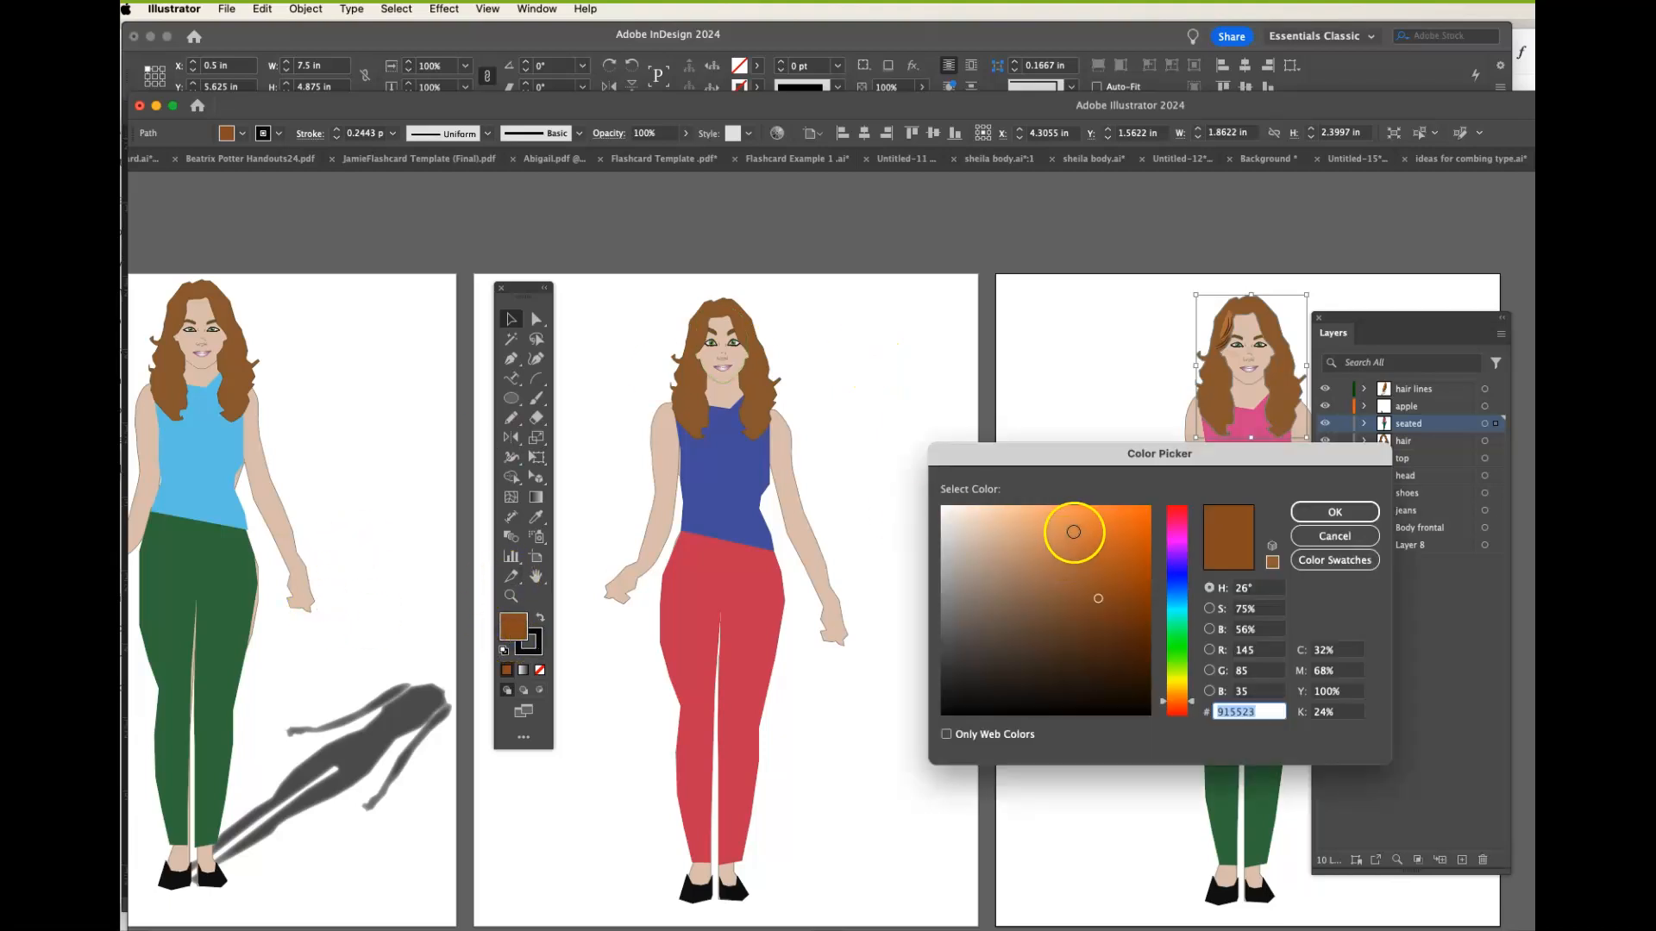
left_click(1072, 532)
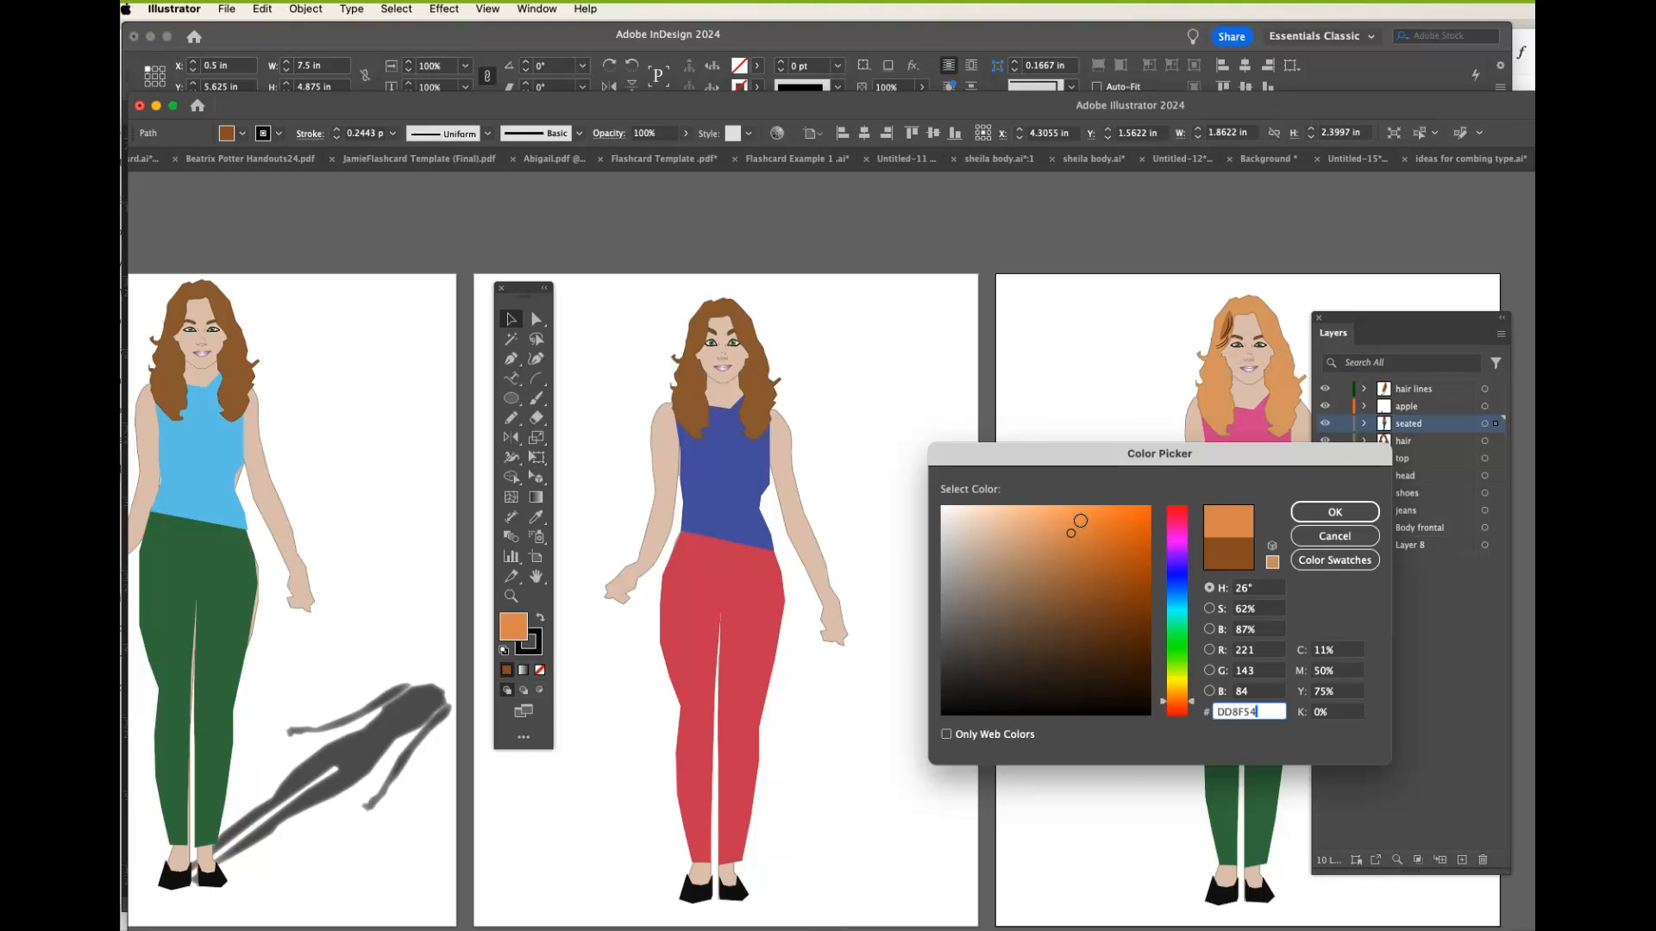
left_click_drag(1190, 702, 1192, 690)
left_click(1334, 512)
- Delete the orange-brown brush stroke from the pink-top figure's blonde hair and save the Illustrator document
left_click(511, 595)
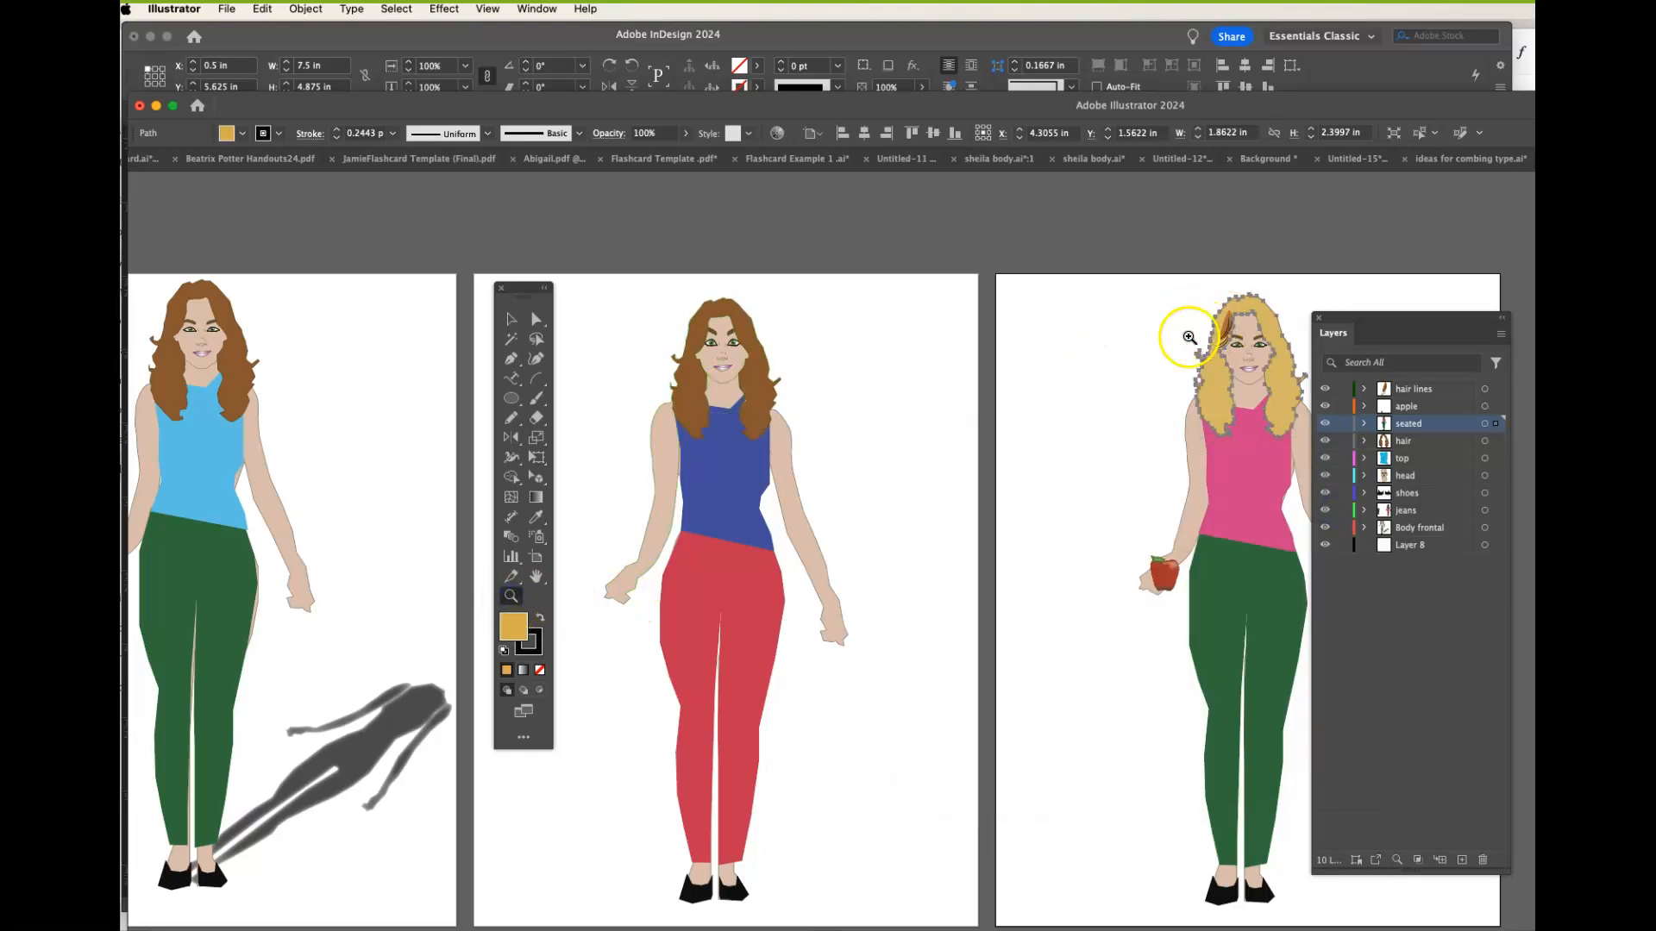
left_click(1164, 321)
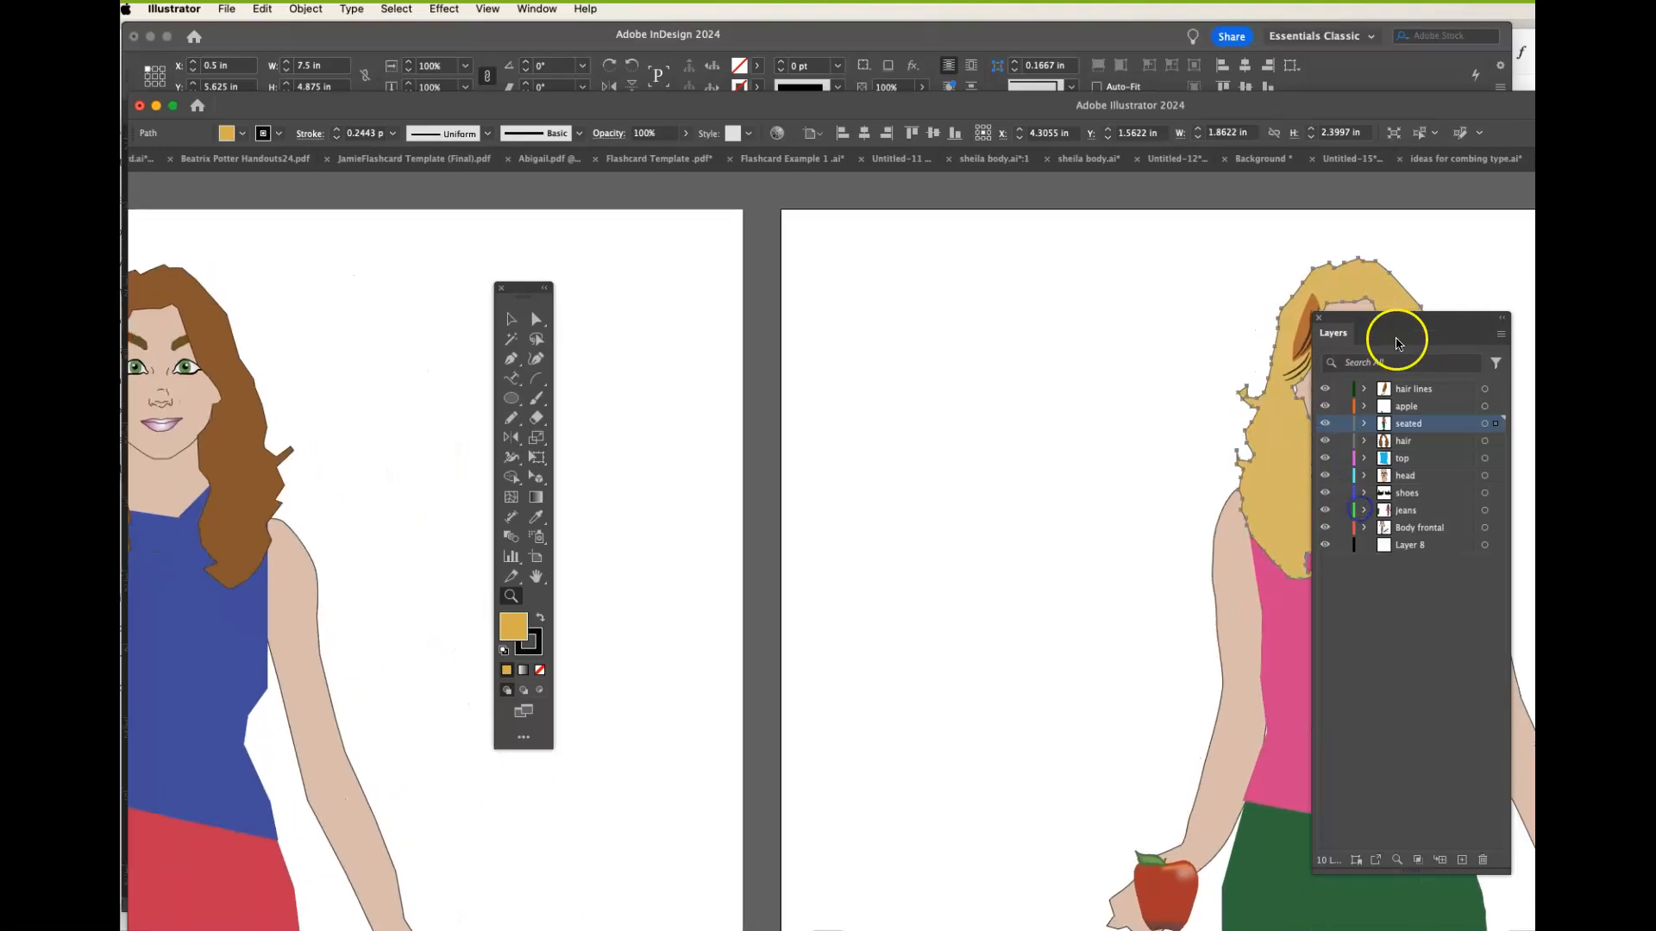
left_click_drag(1368, 321, 1185, 532)
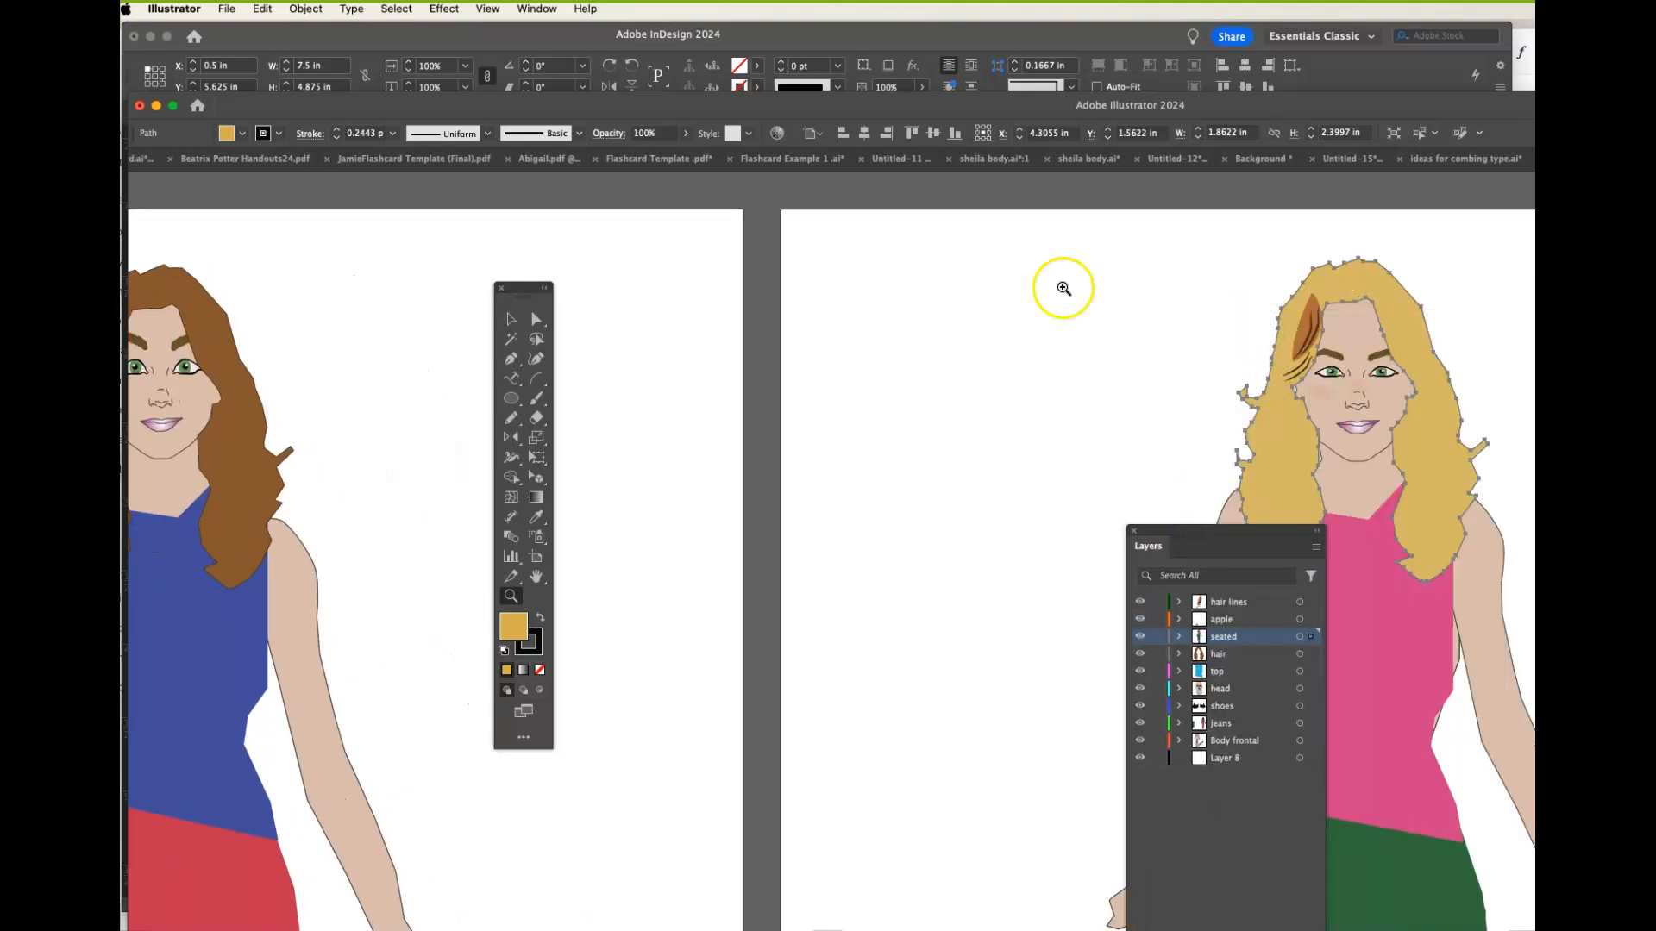
left_click(515, 321)
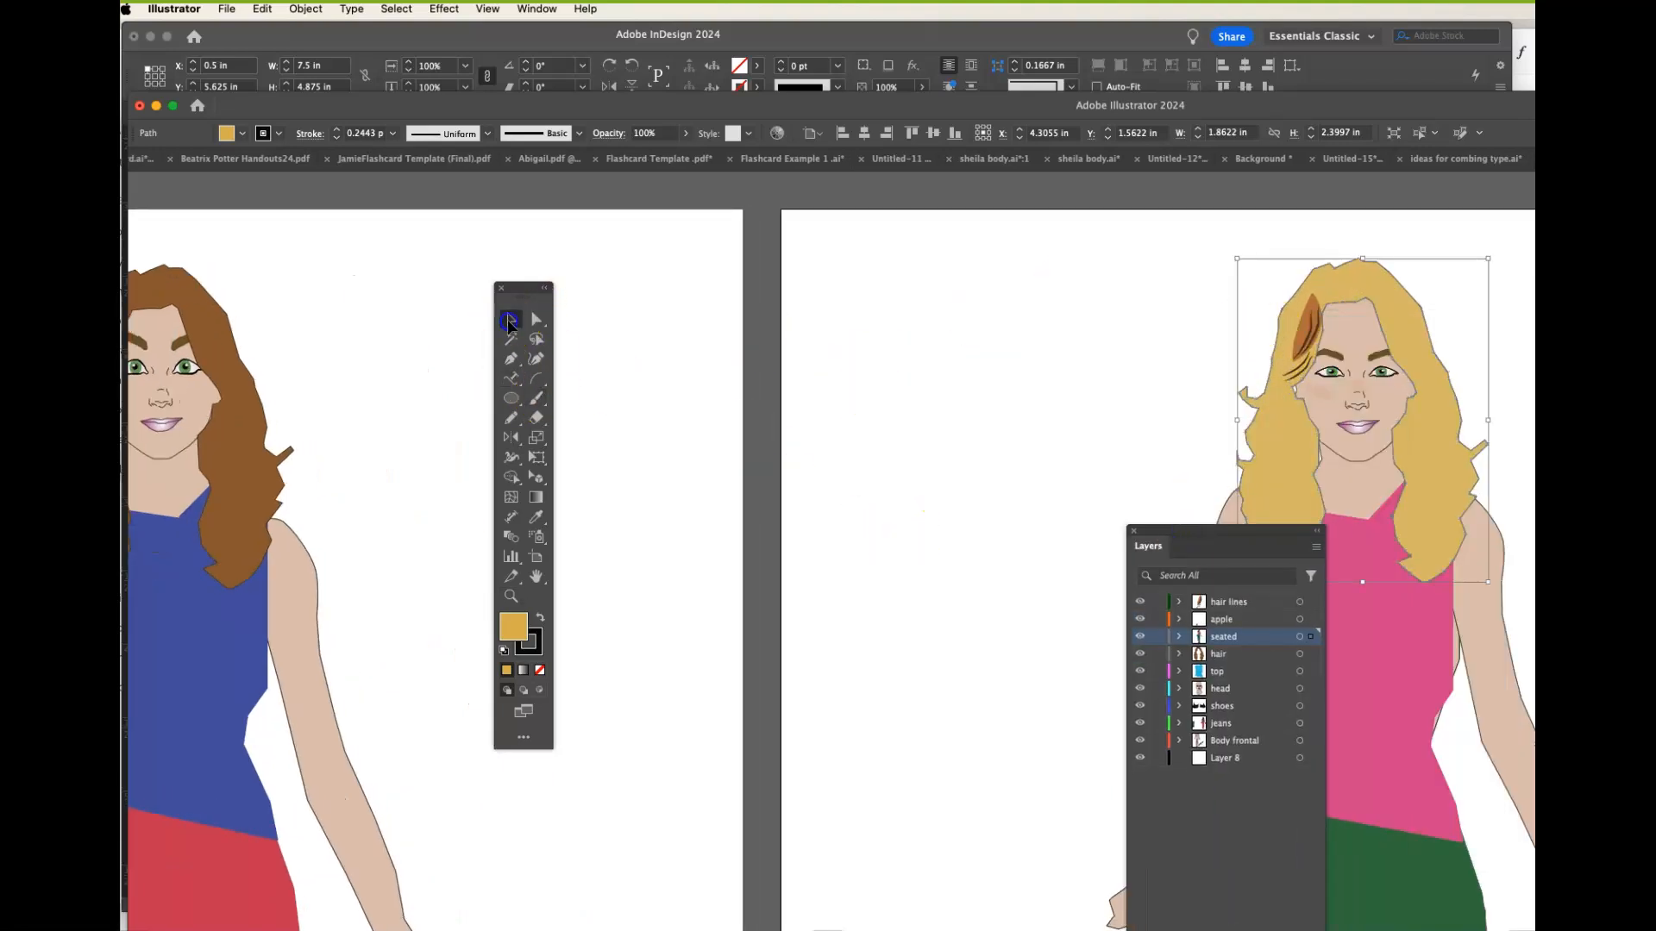
left_click(1306, 333)
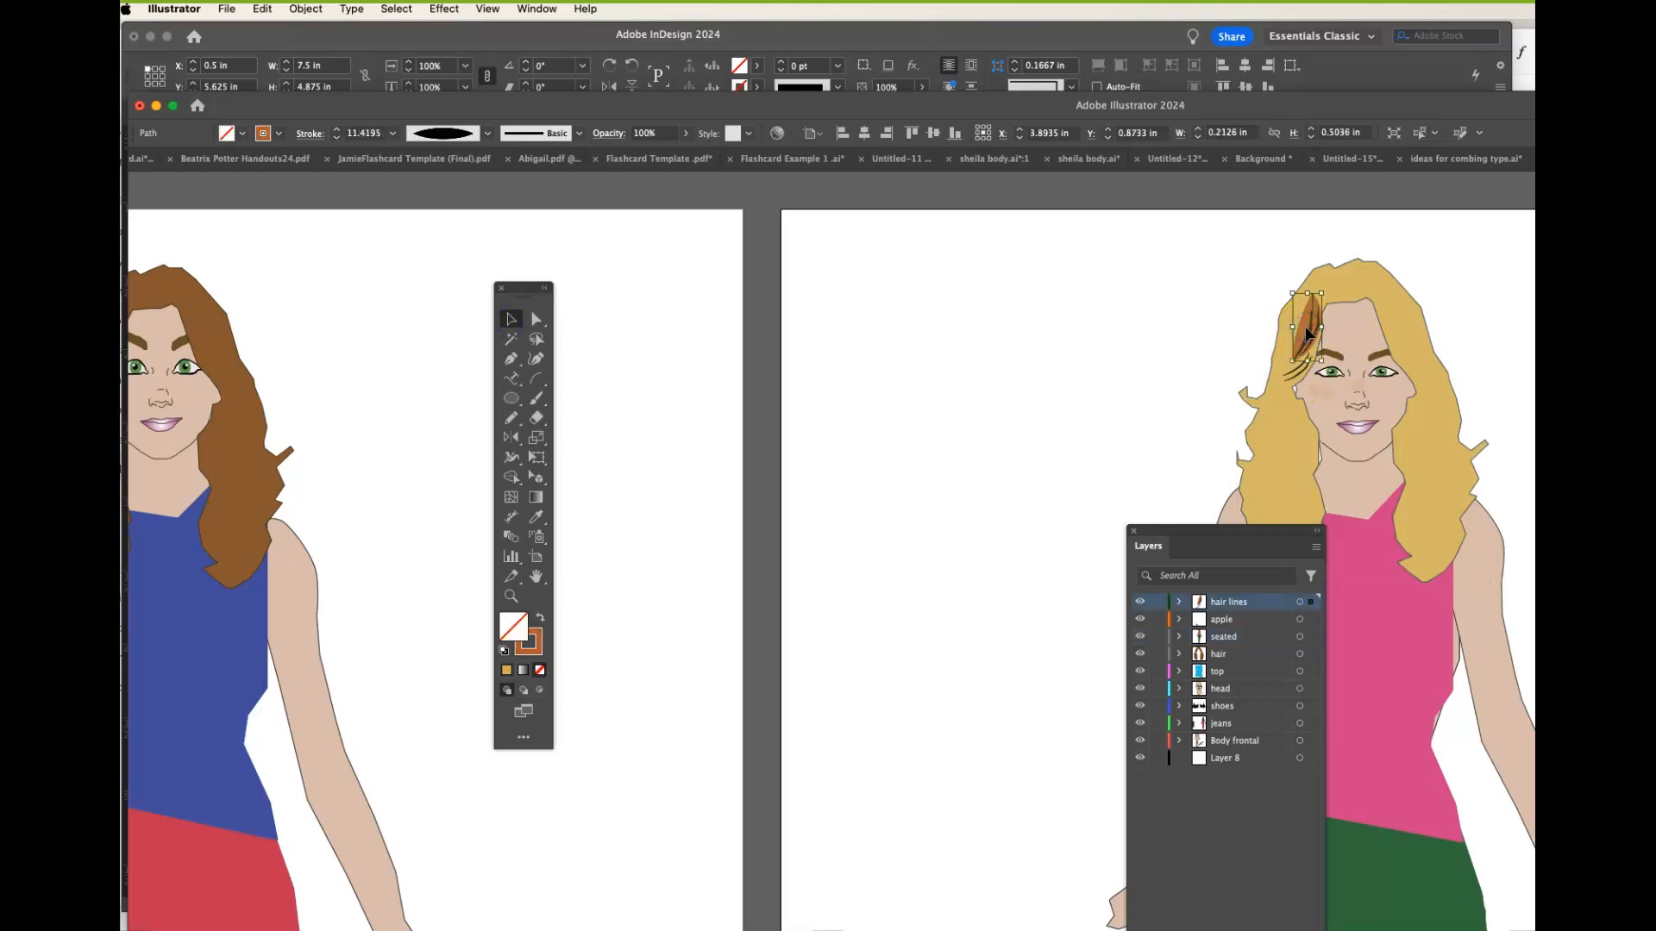
key("Delete")
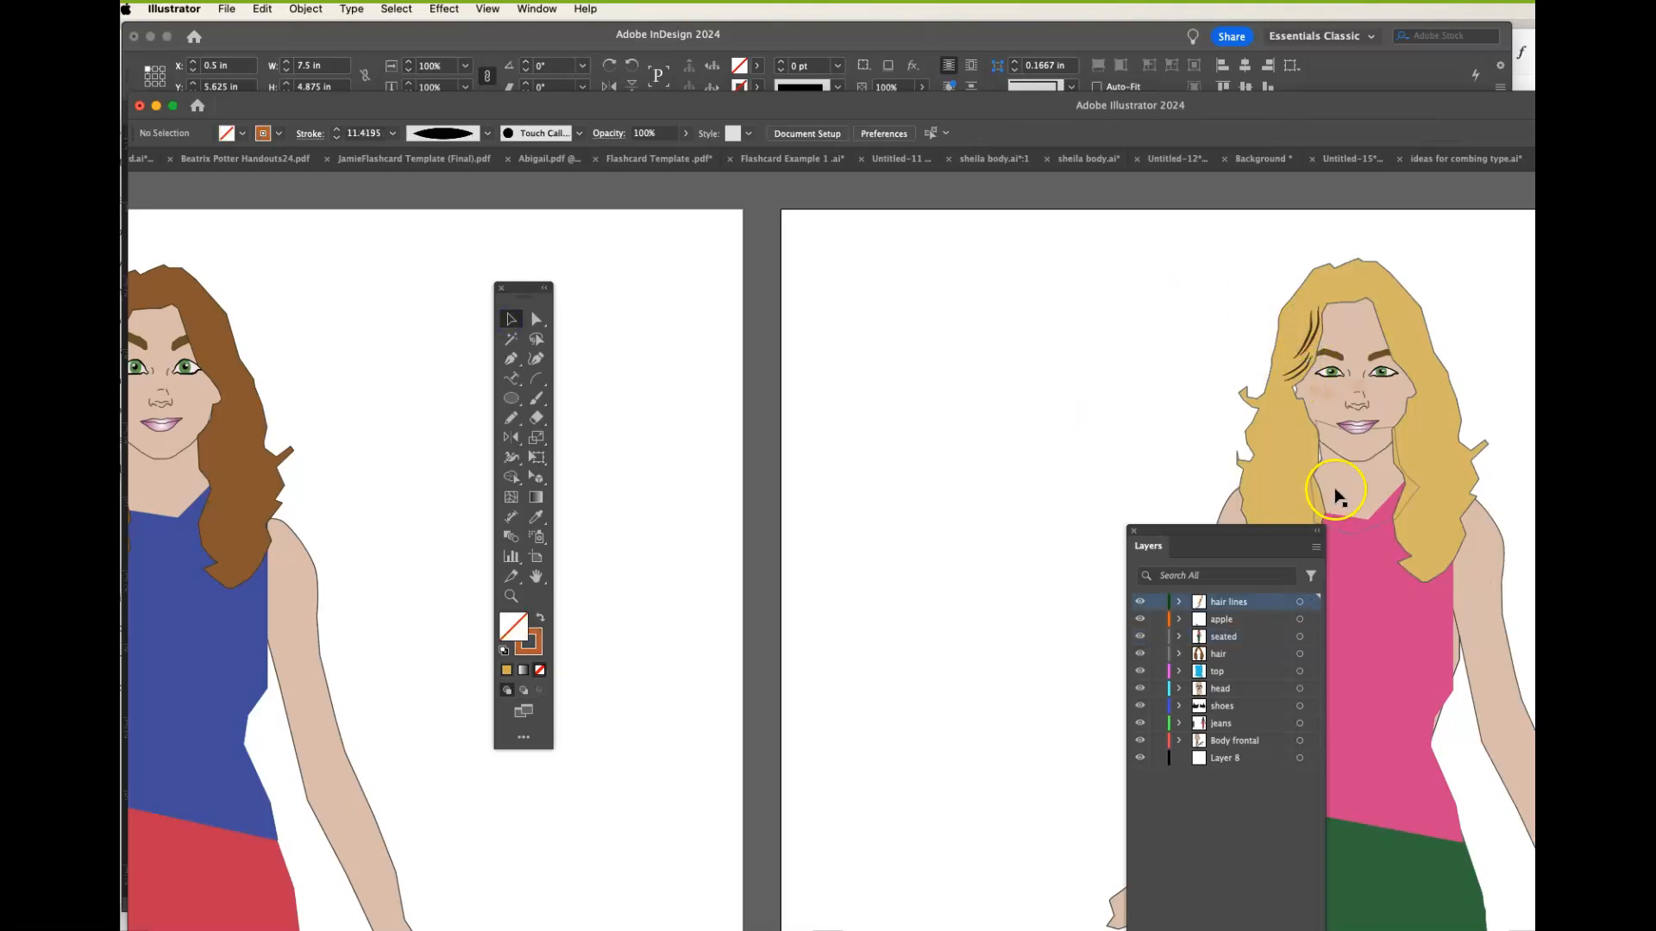
left_click(227, 8)
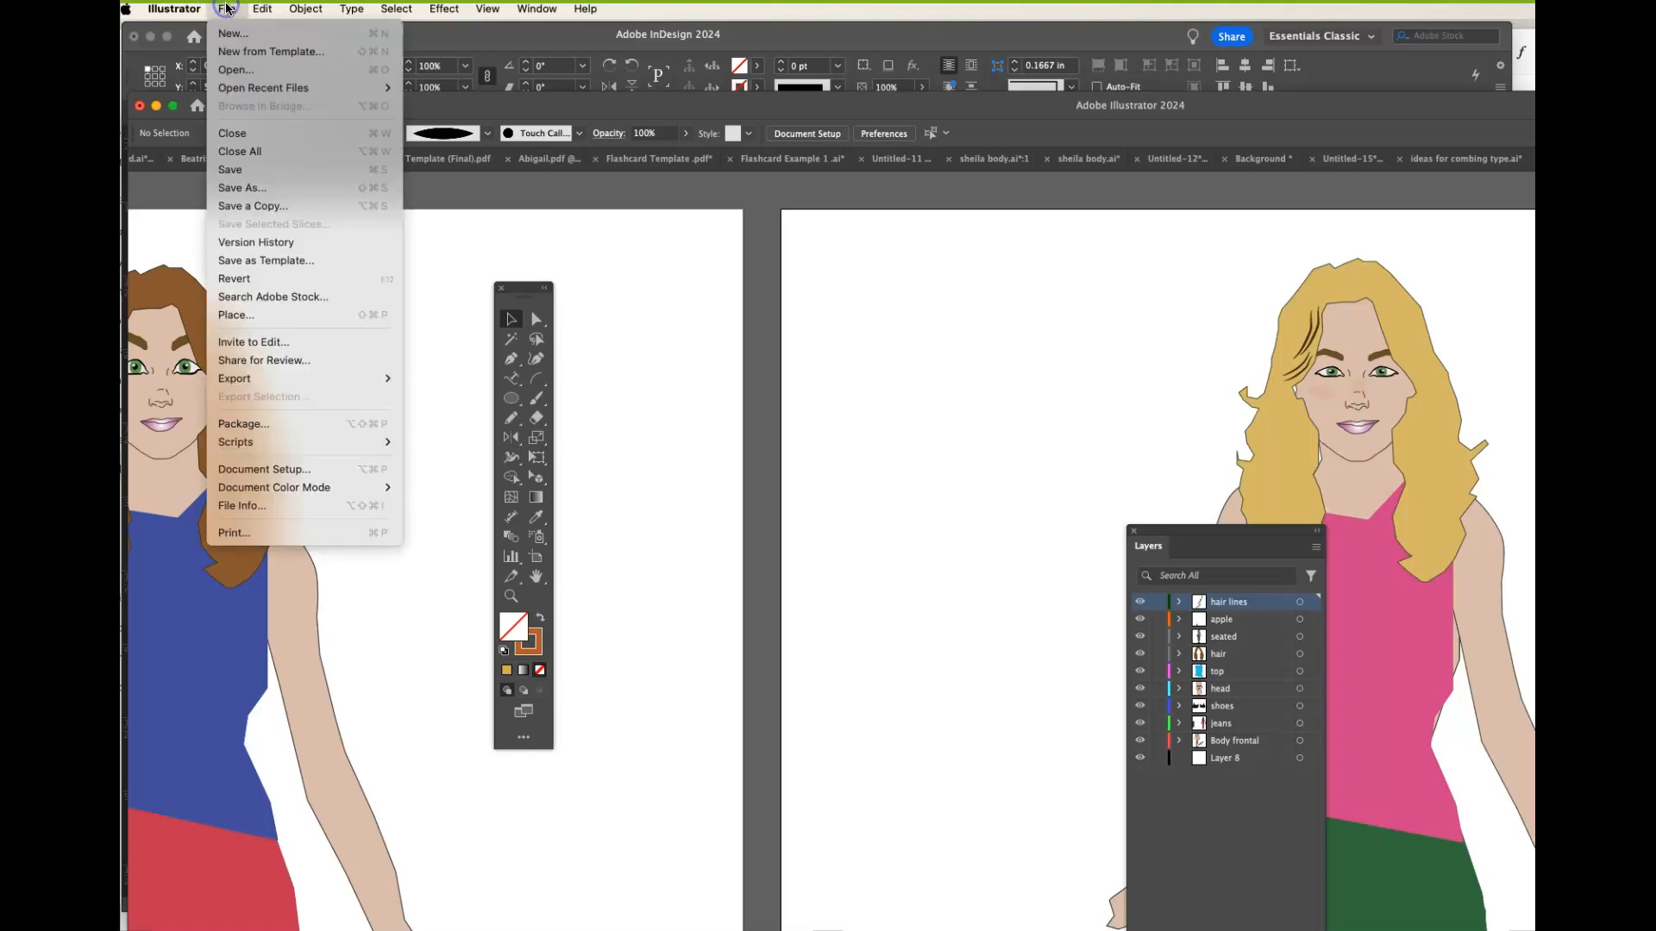
left_click(241, 169)
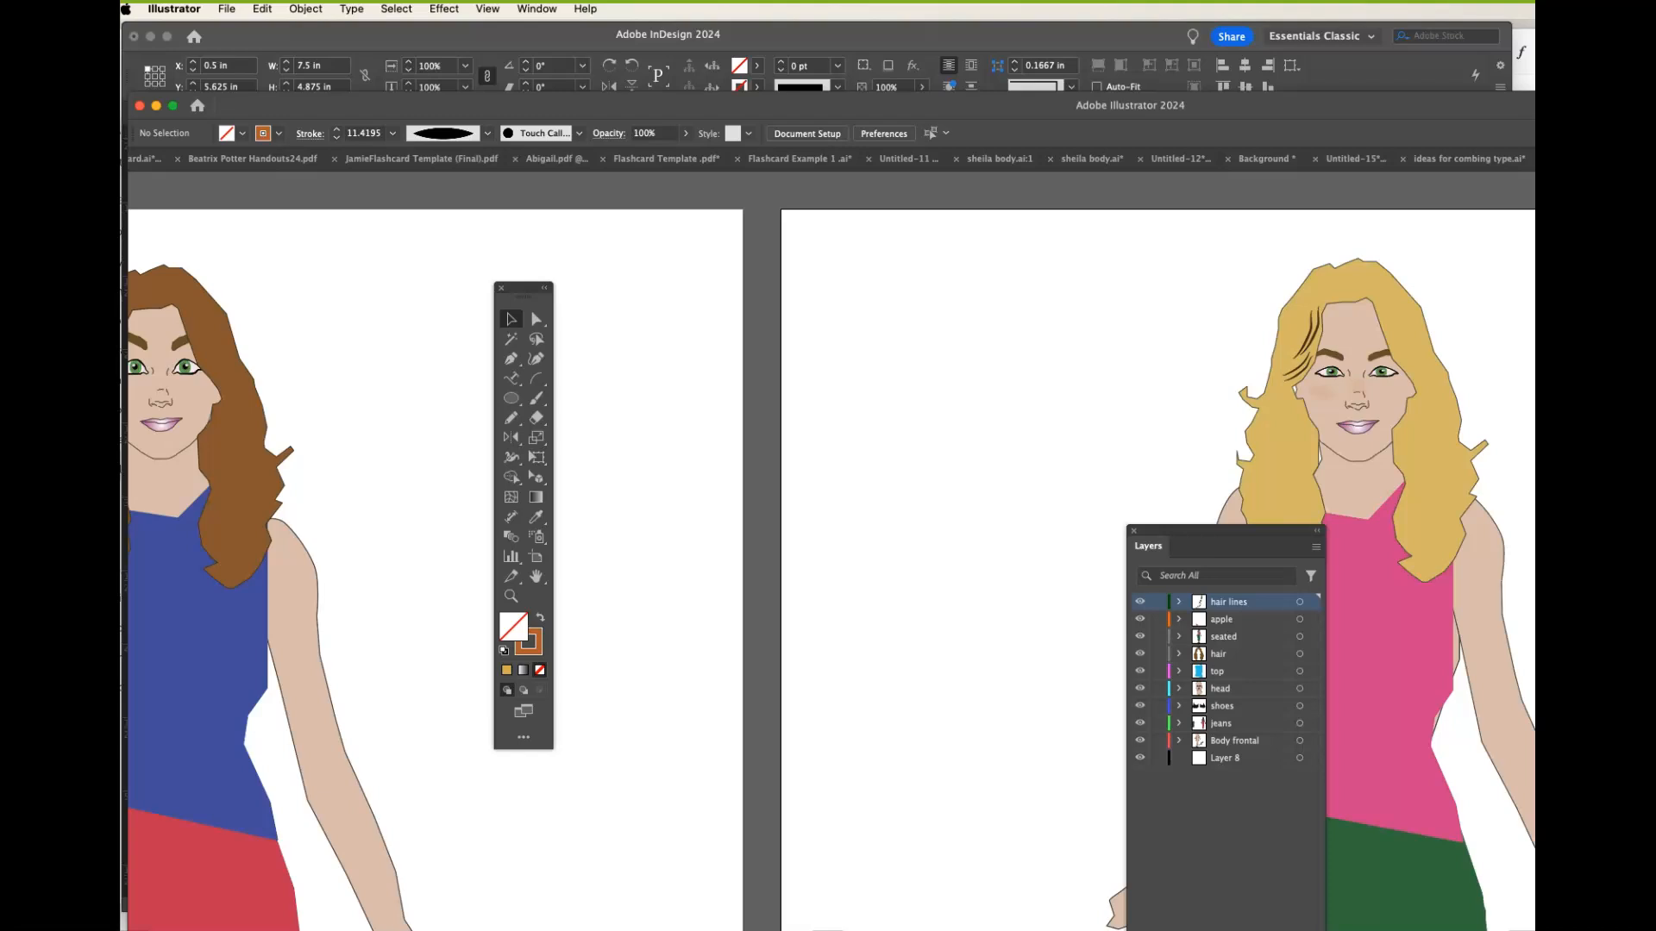
- Switch to InDesign and update all modified links in the Test run document, accepting the layer warnings for sheila body.ai
key("super+Tab")
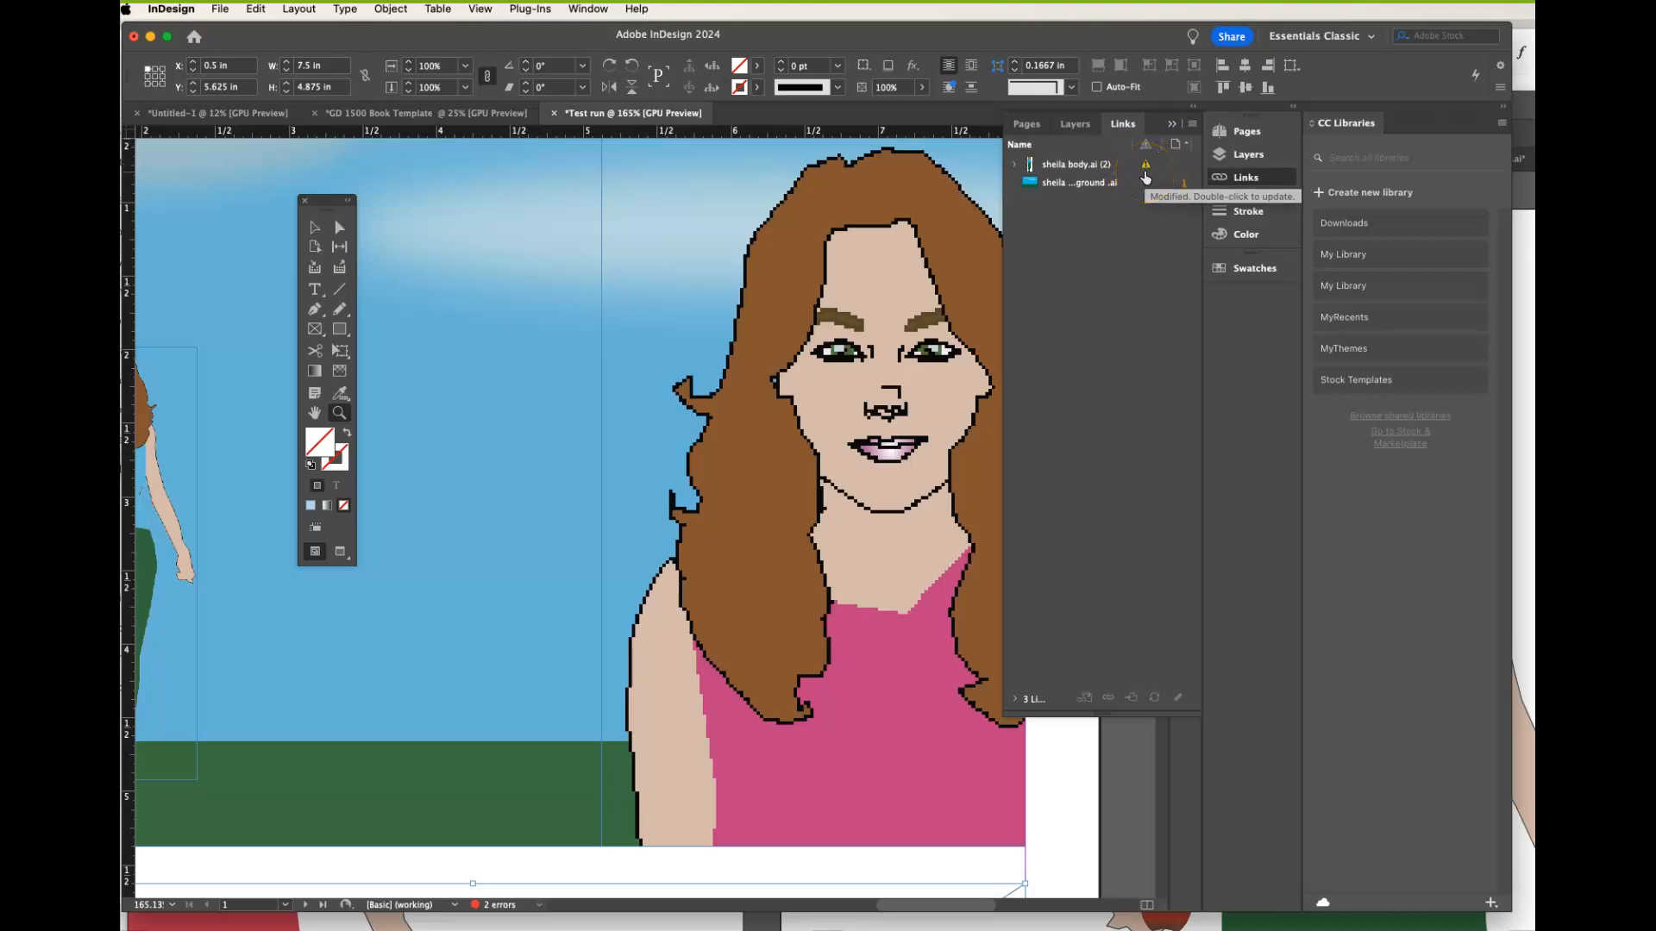
left_click(1014, 164)
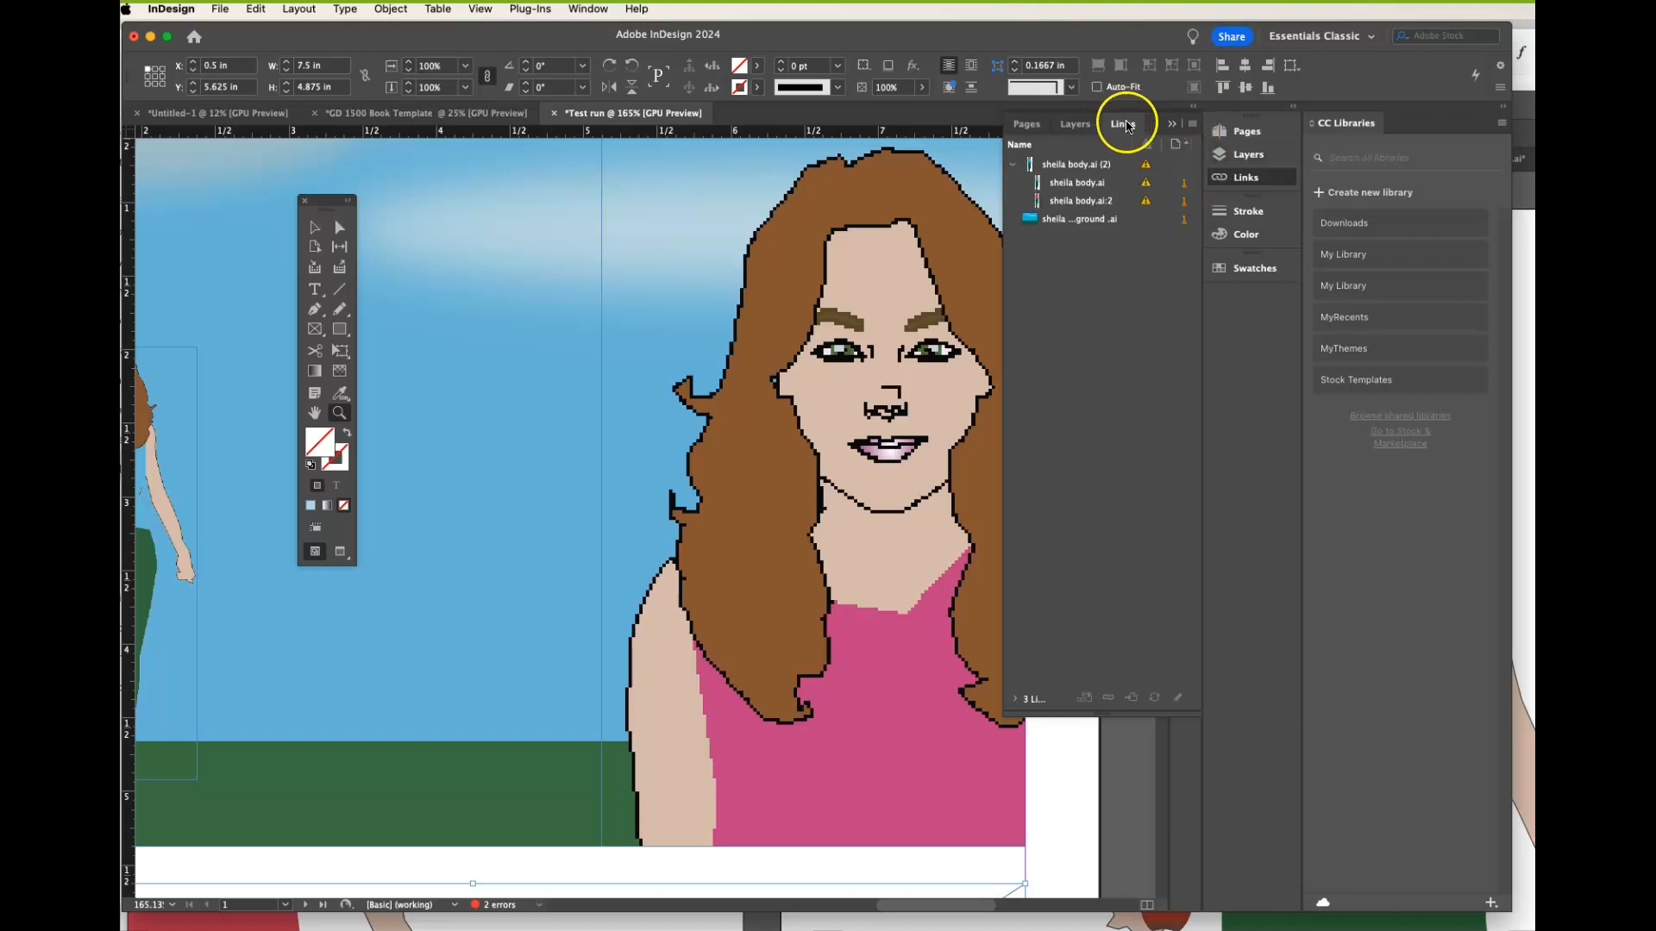
left_click(1171, 123)
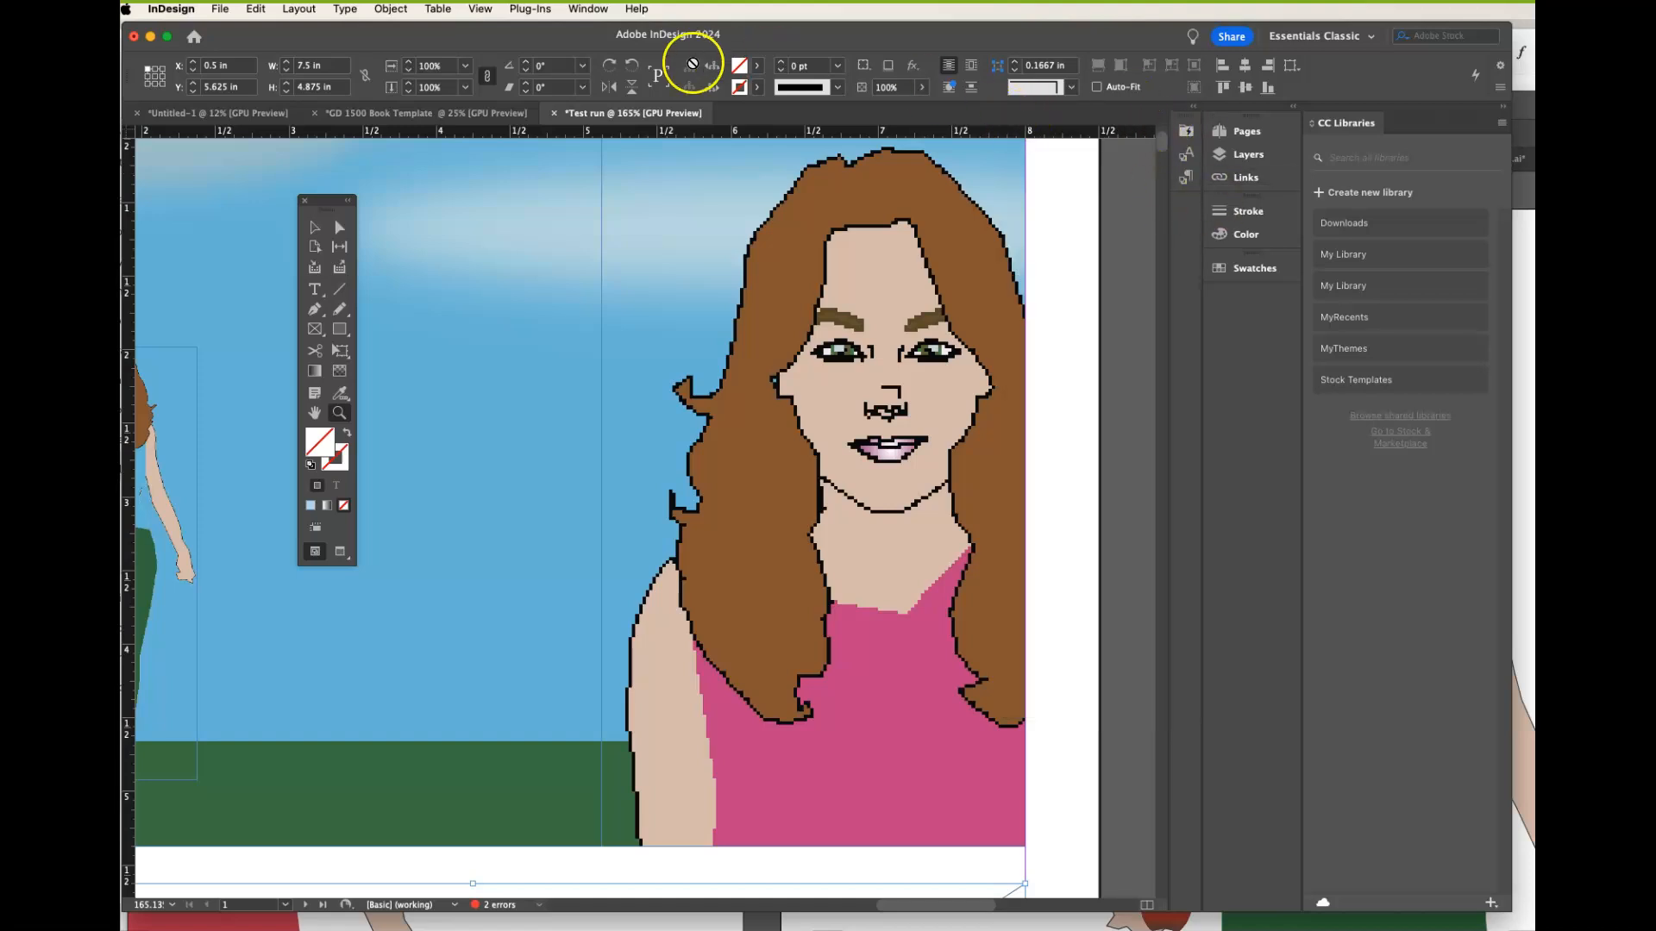
left_click(580, 8)
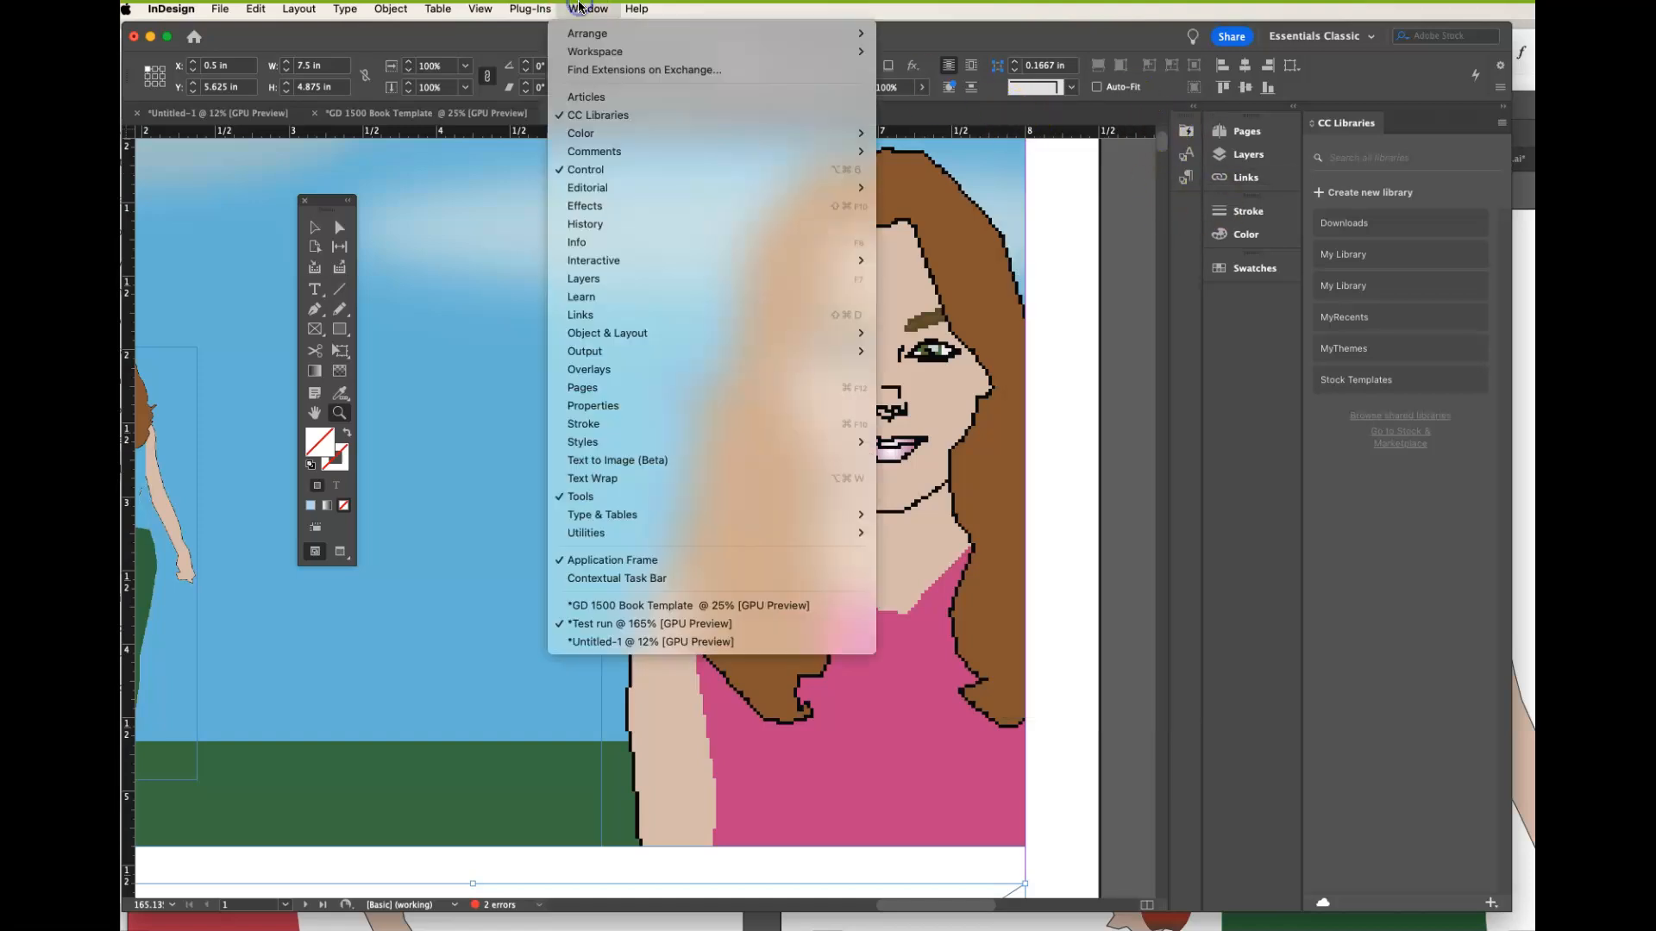
left_click(598, 318)
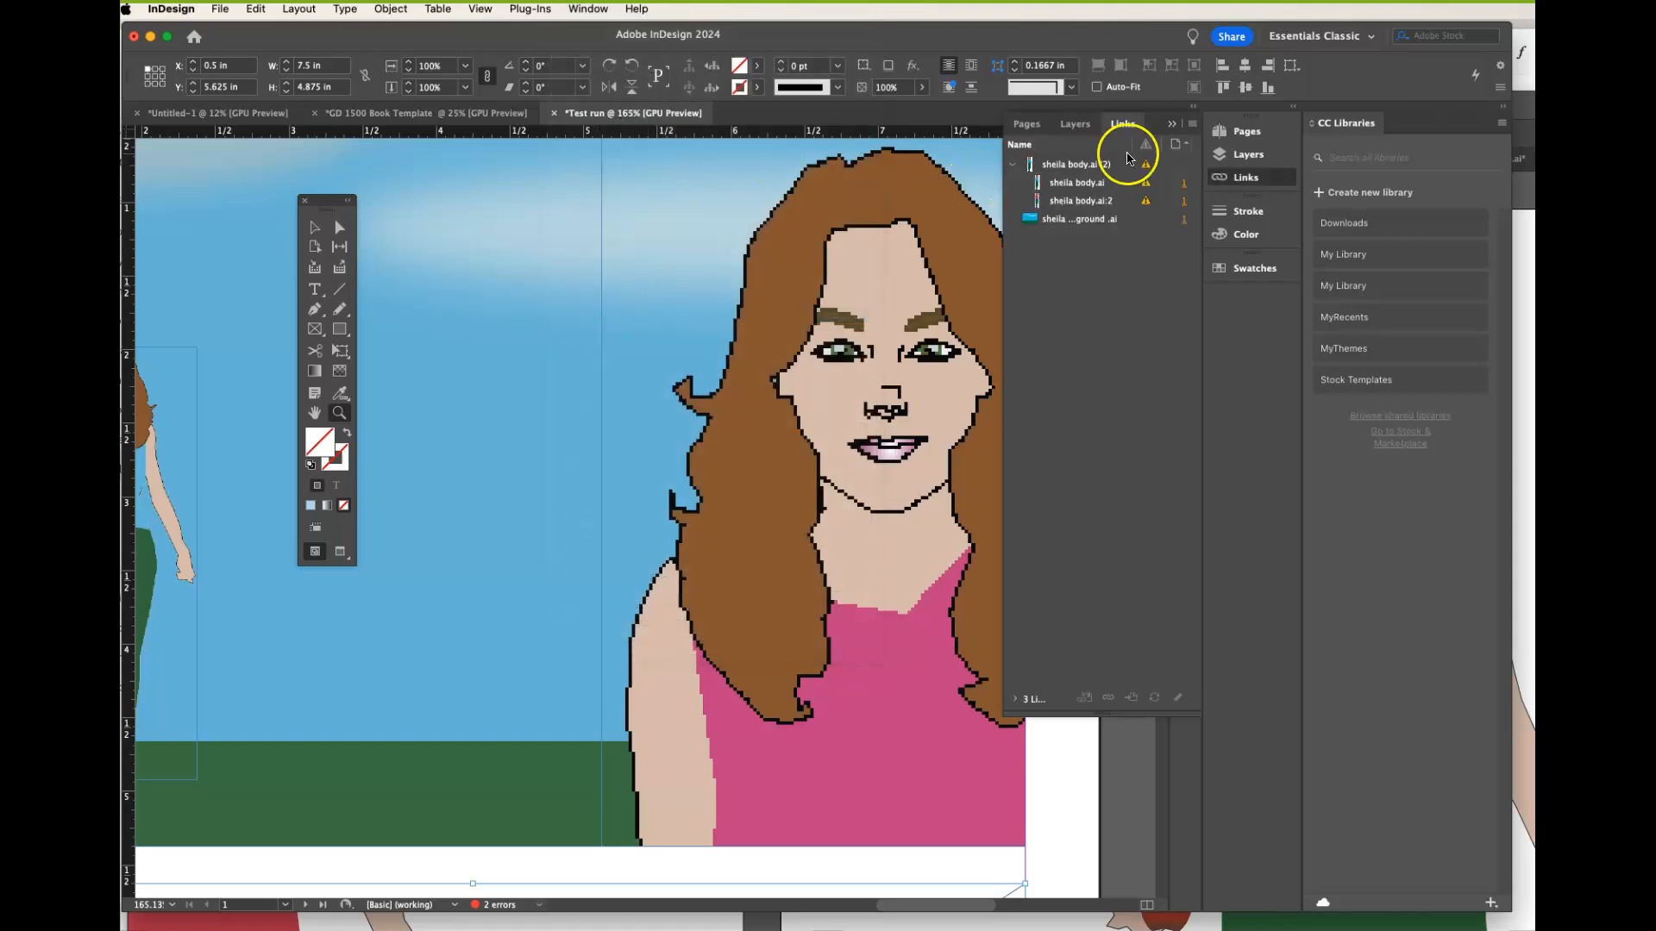
left_click(1194, 126)
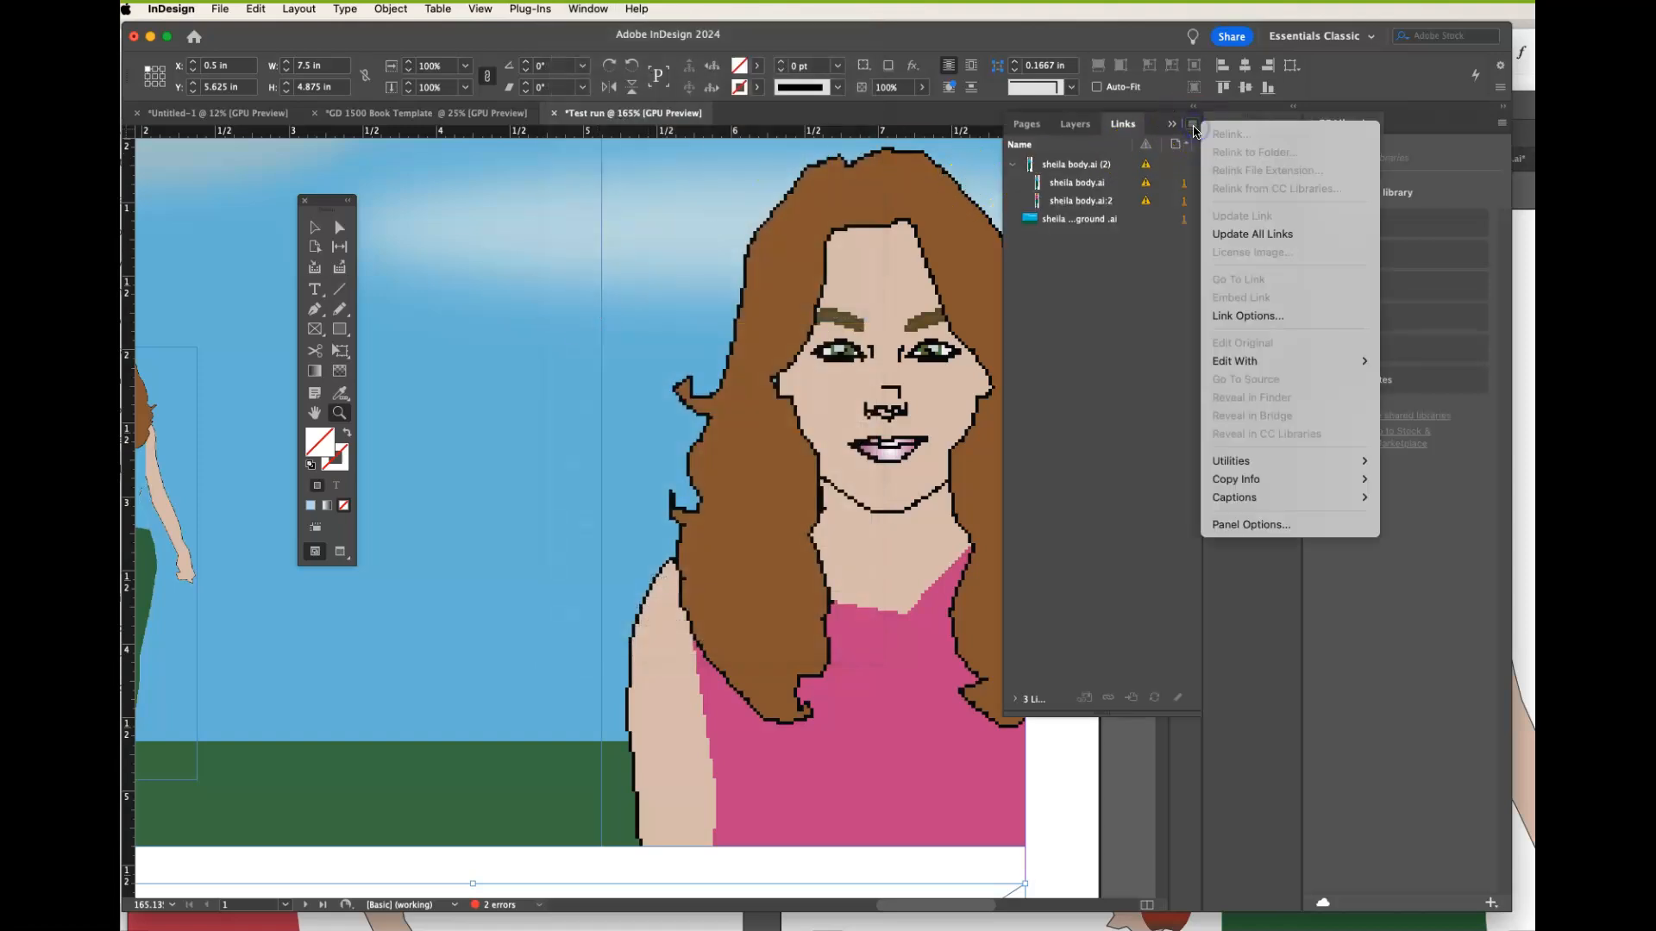
left_click(1255, 234)
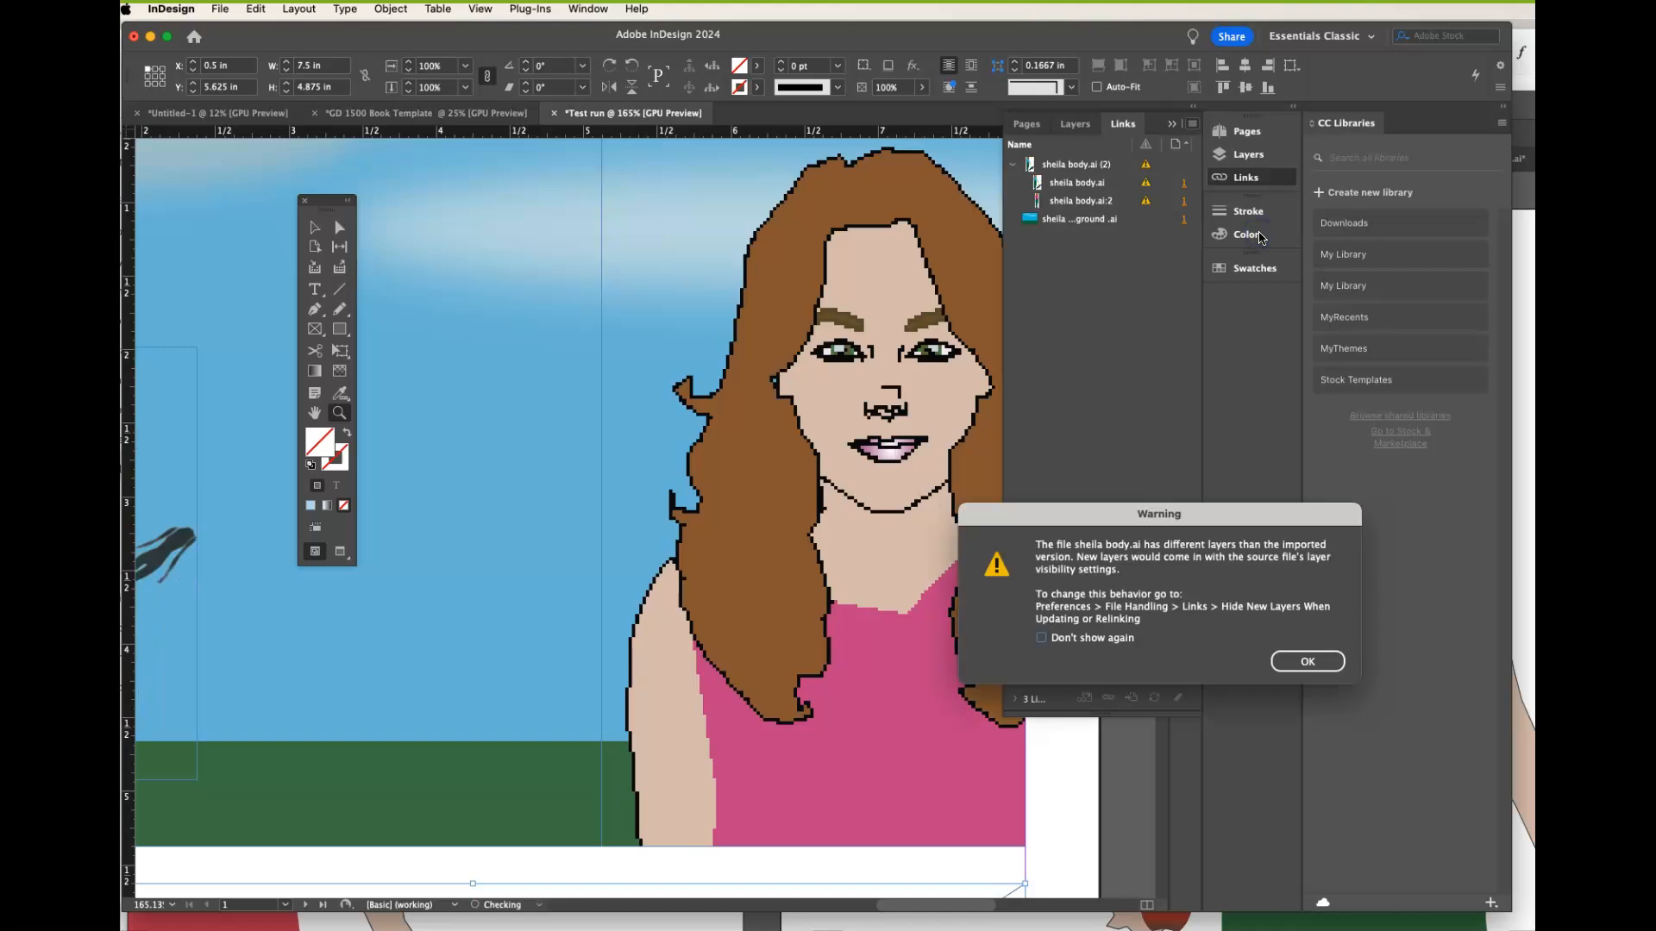
left_click(1309, 661)
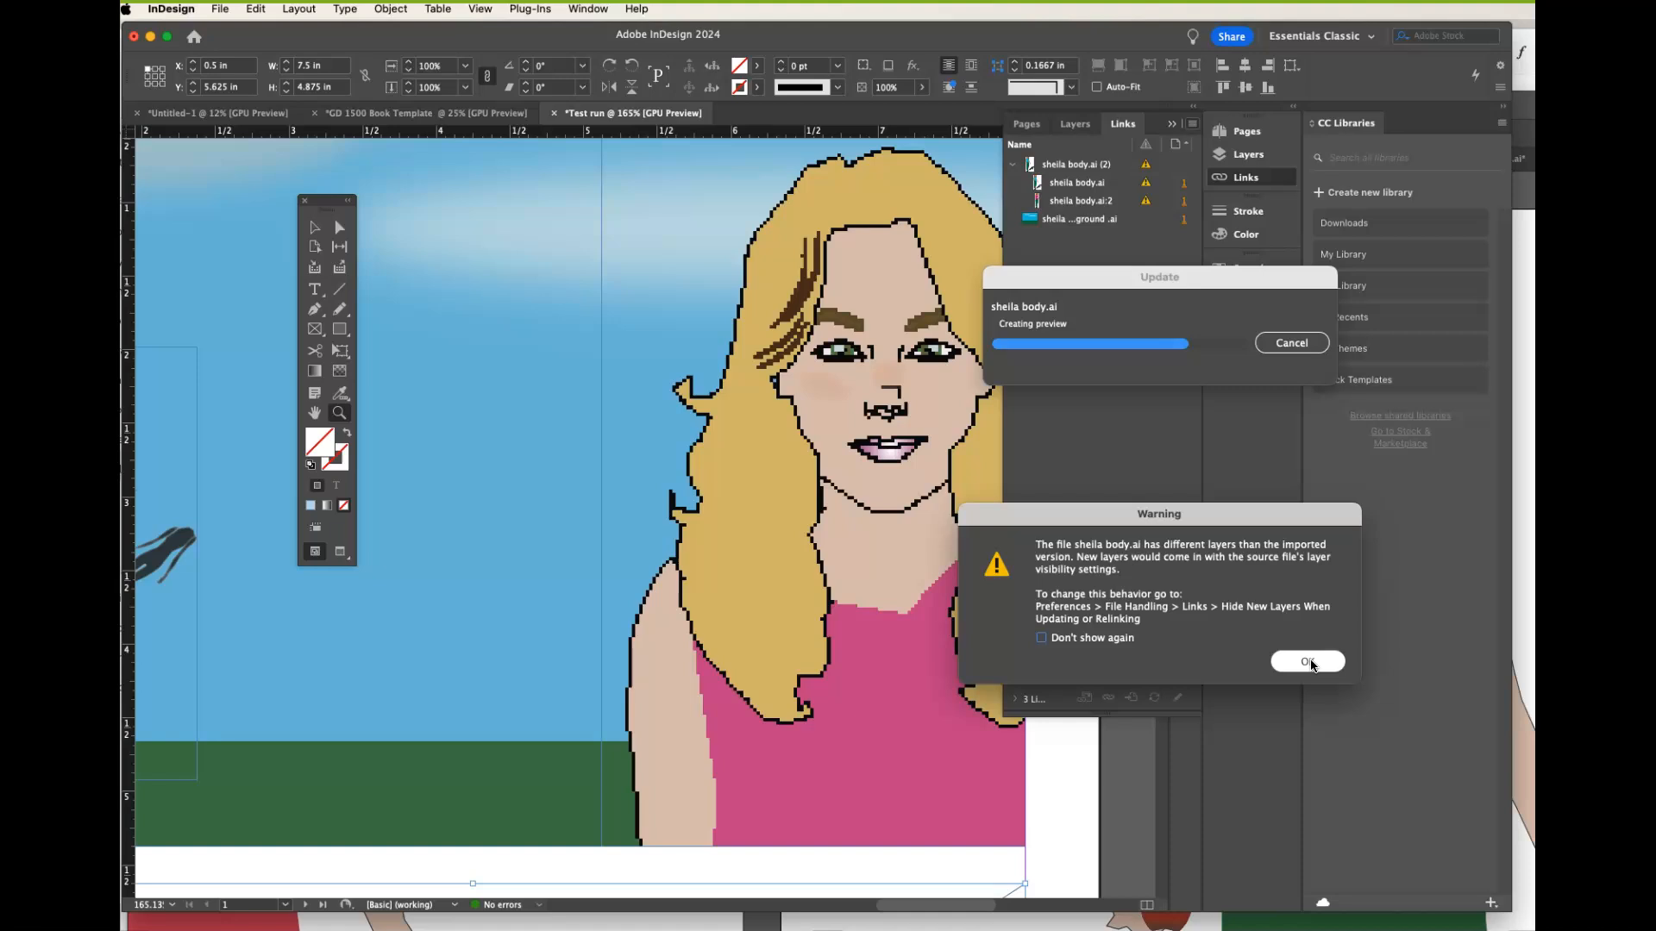
left_click(1309, 661)
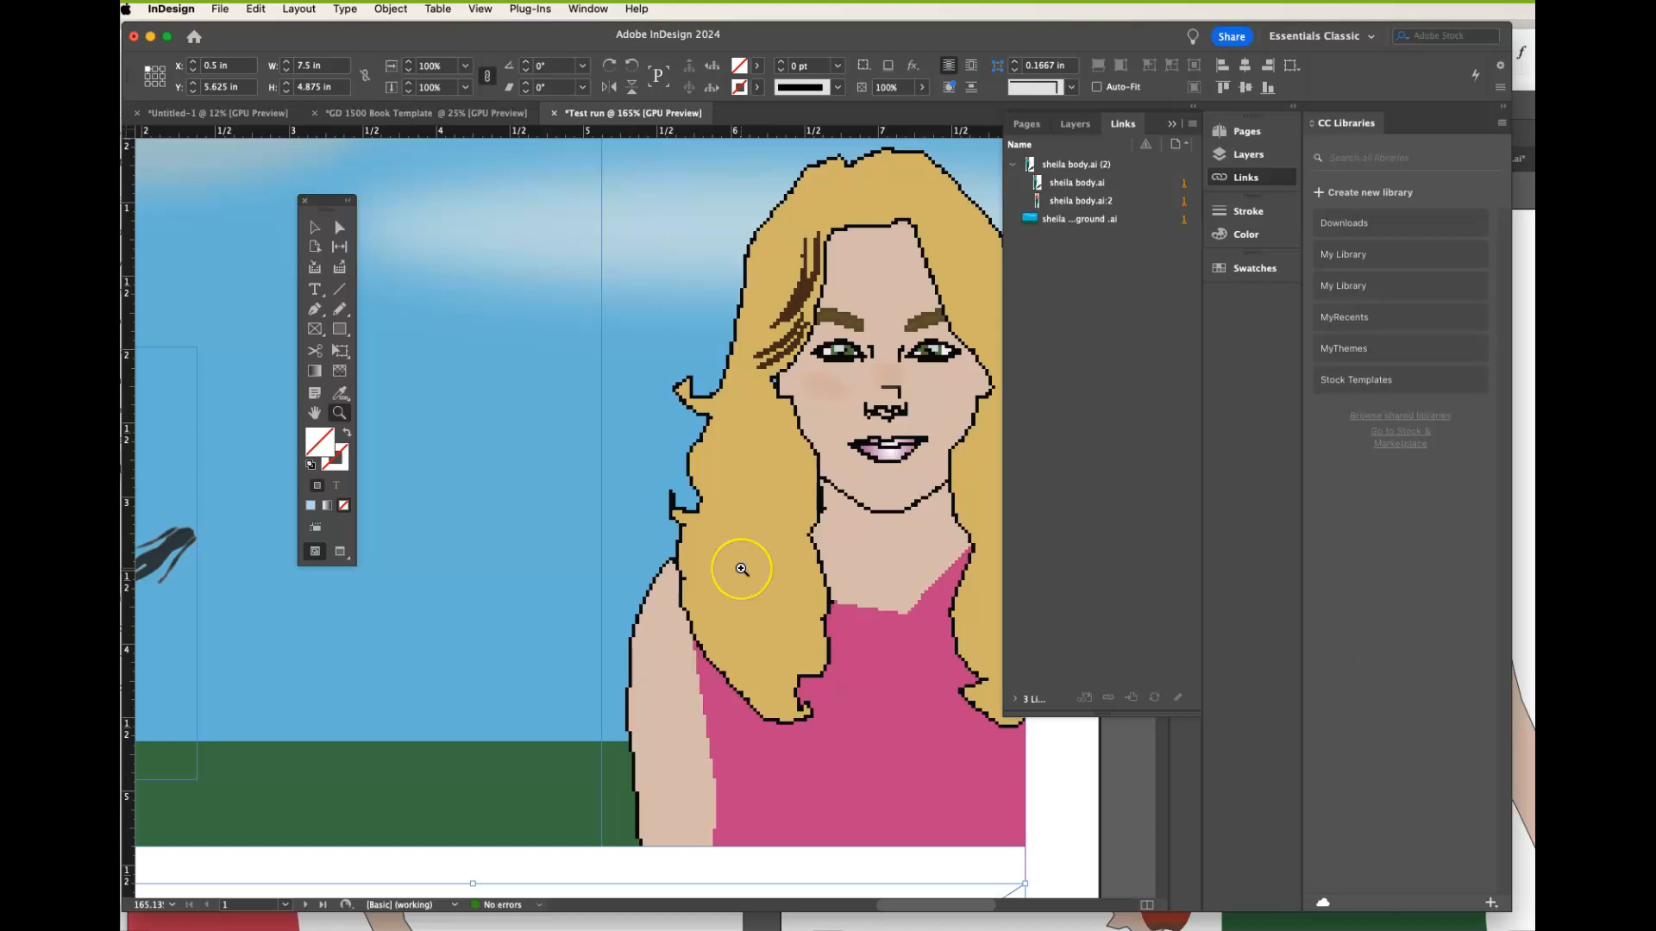
- Select the frame of the small blue-top figure and fit its content proportionally
scroll(741, 568, "left", 10)
scroll(740, 568, "right", 9)
scroll(741, 569, "up", 3)
scroll(741, 569, "left", 2)
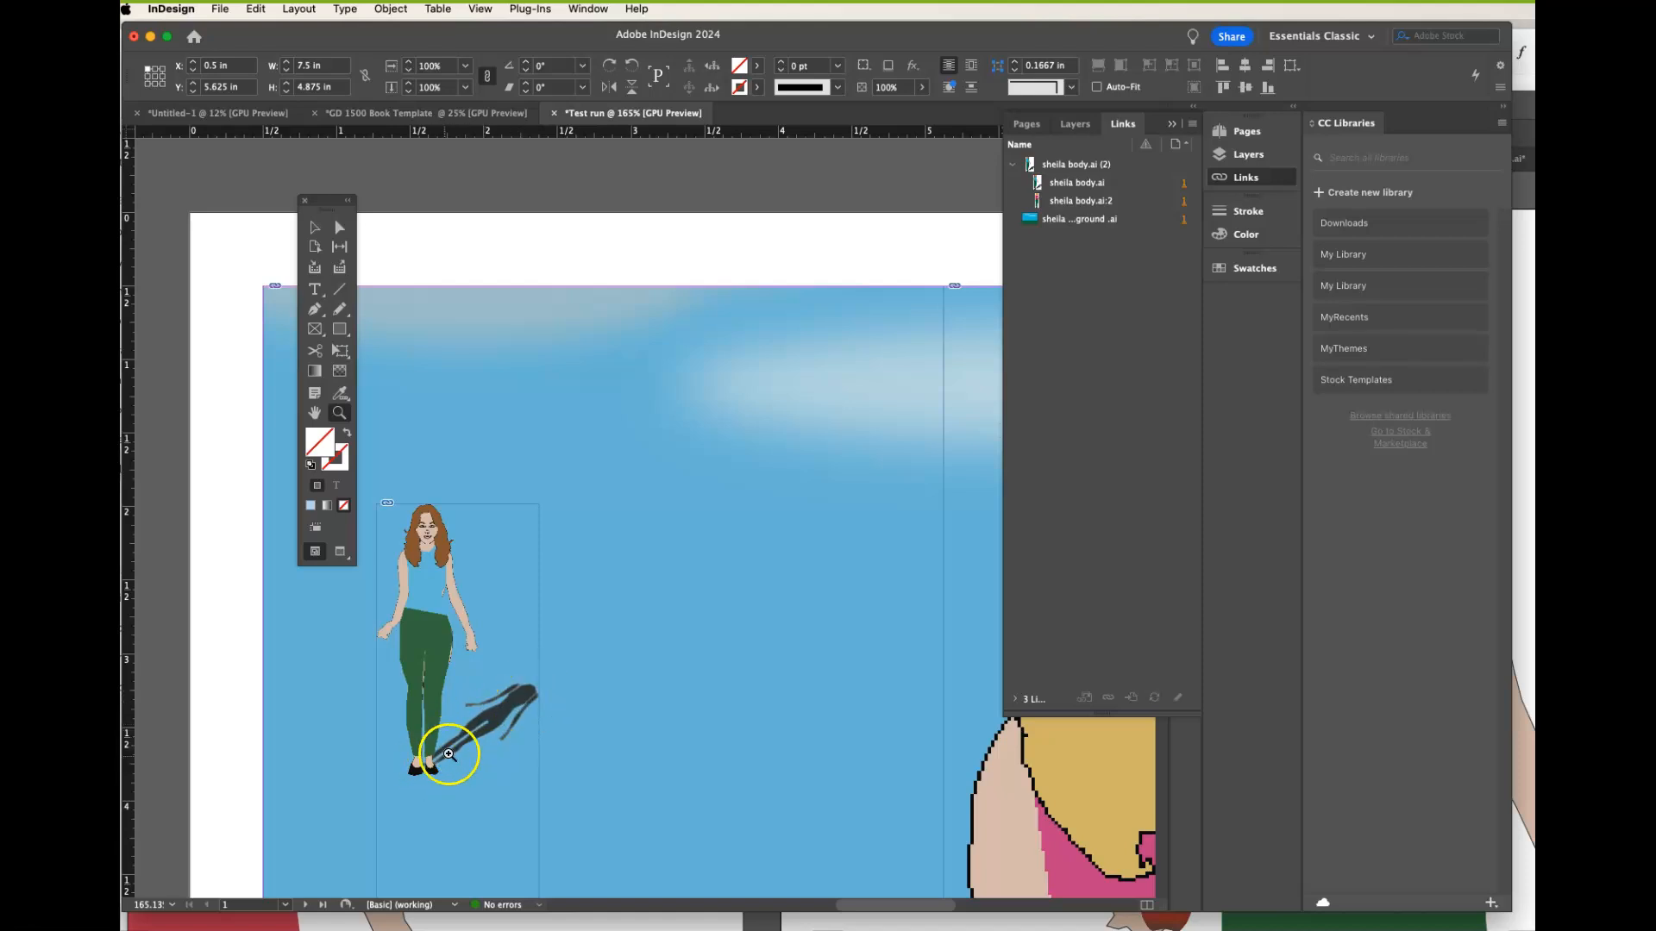
scroll(456, 726, "down", 4)
scroll(454, 733, "up", 2)
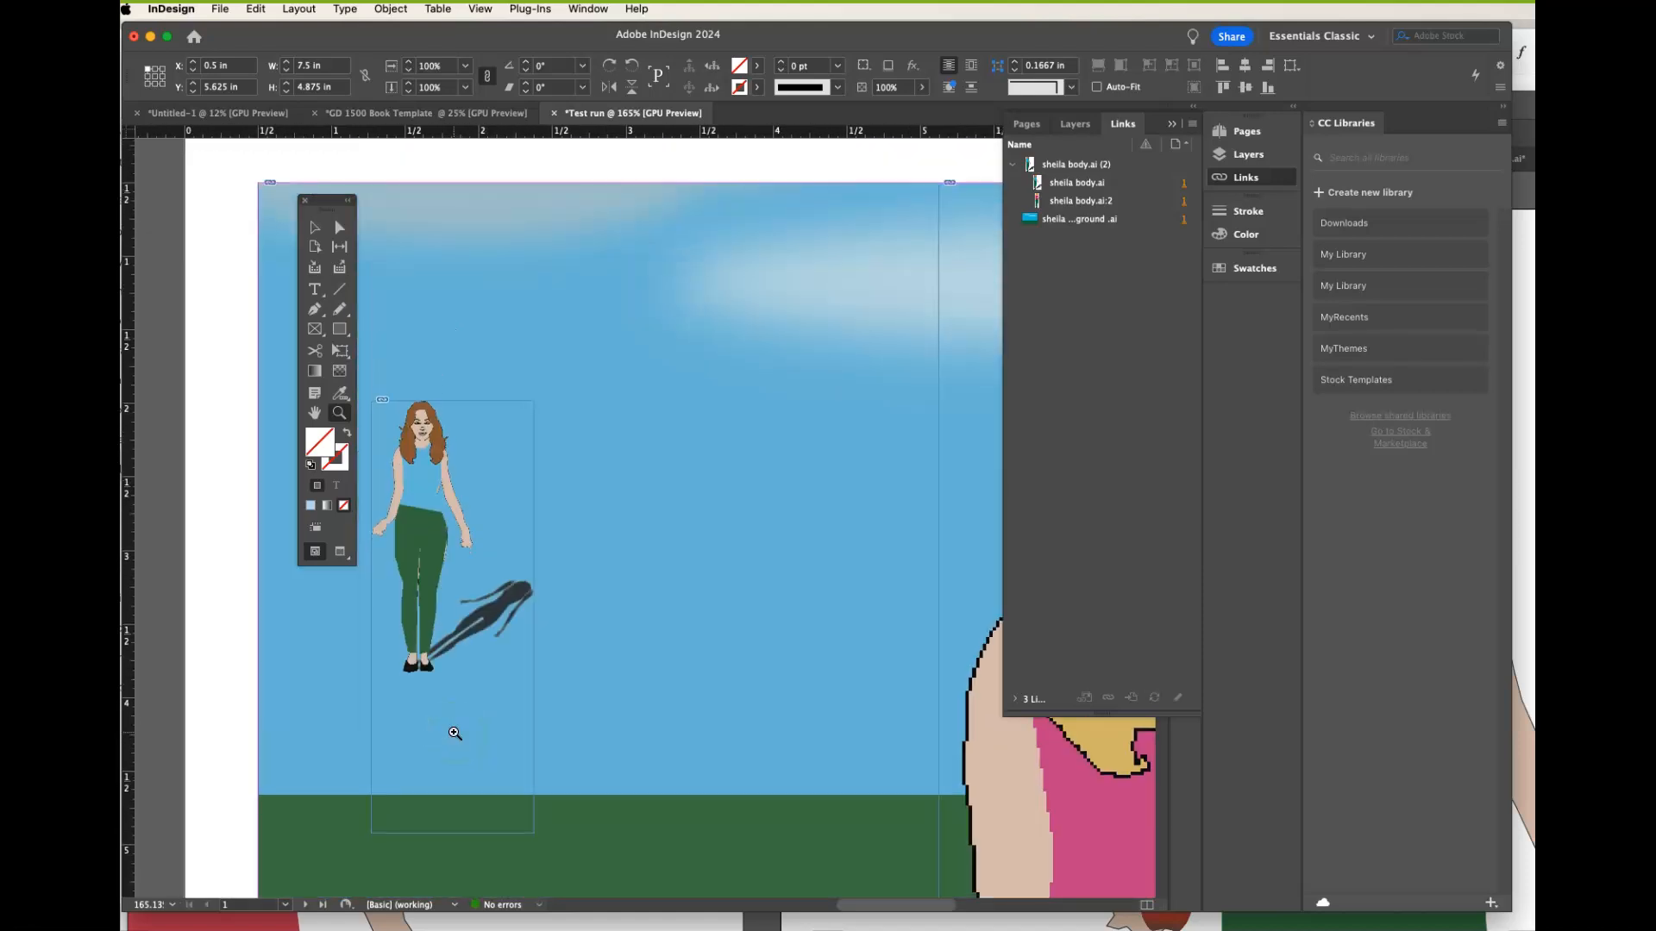
left_click(313, 229)
left_click(422, 473)
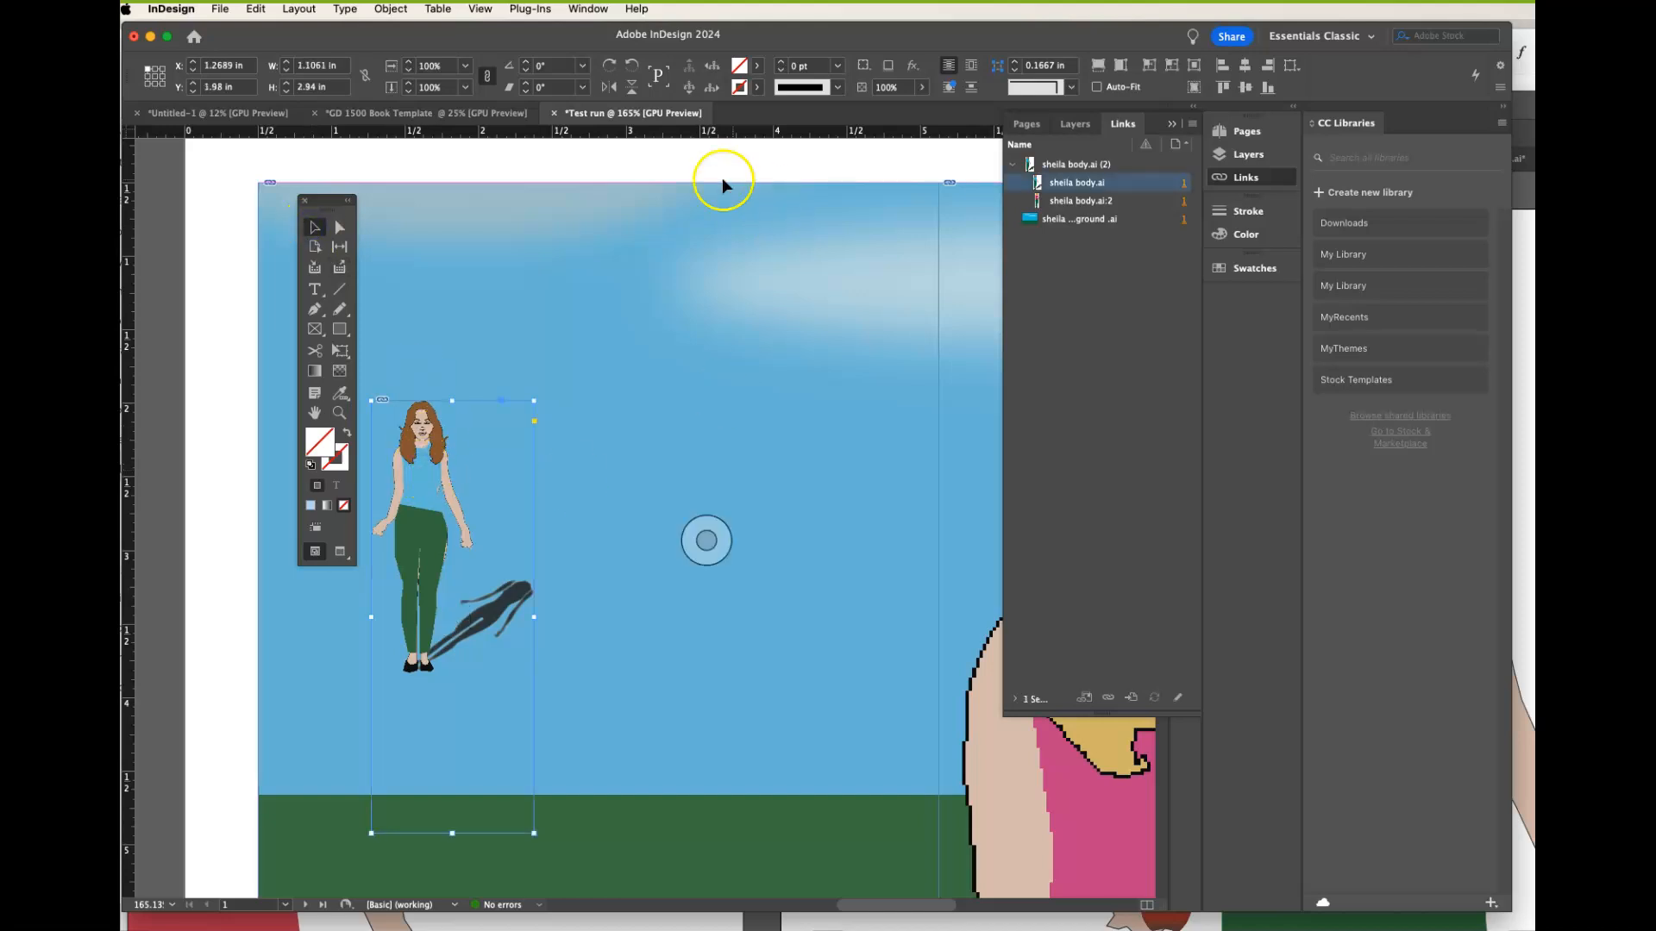
left_click(1118, 67)
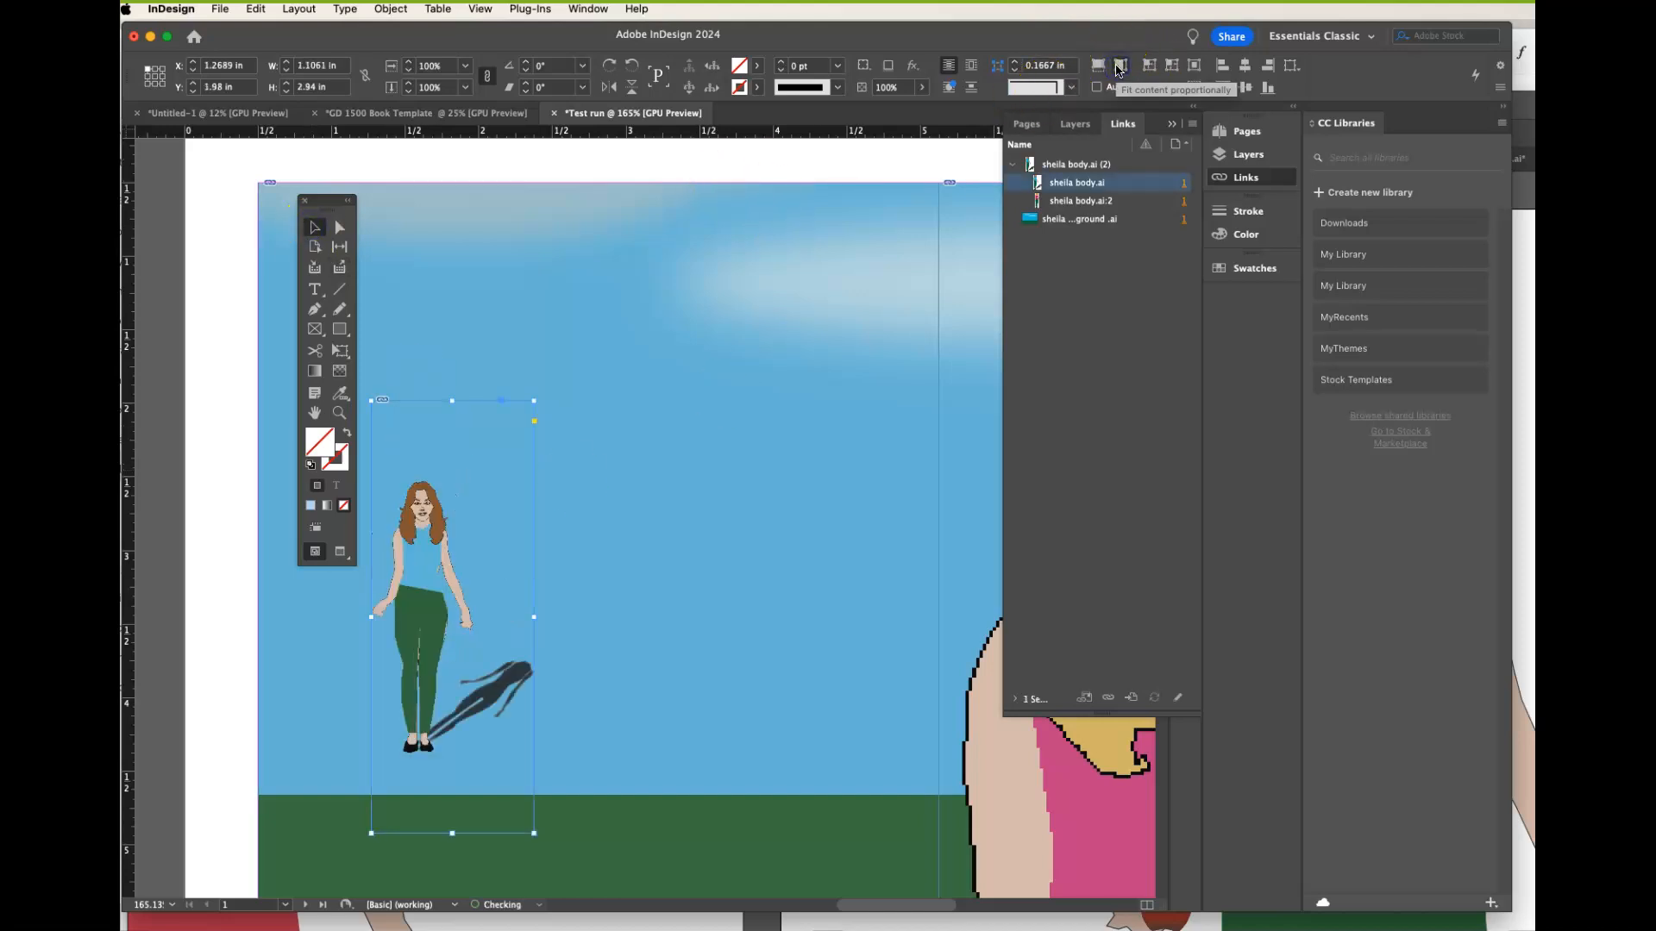
left_click(1148, 67)
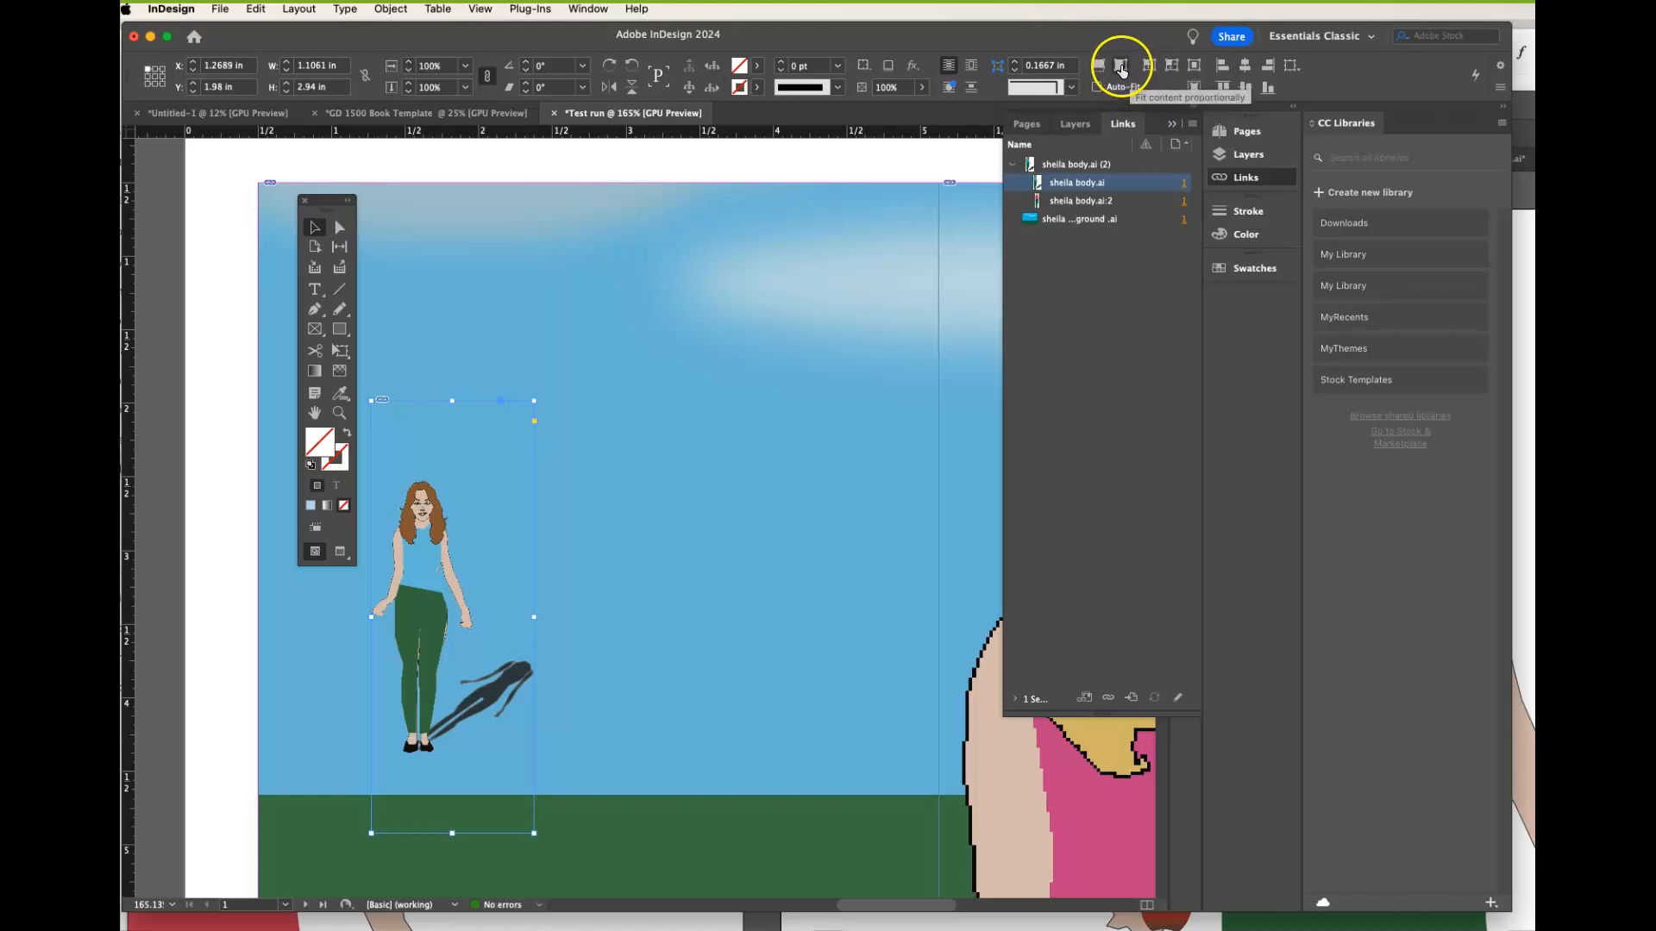
left_click(1122, 67)
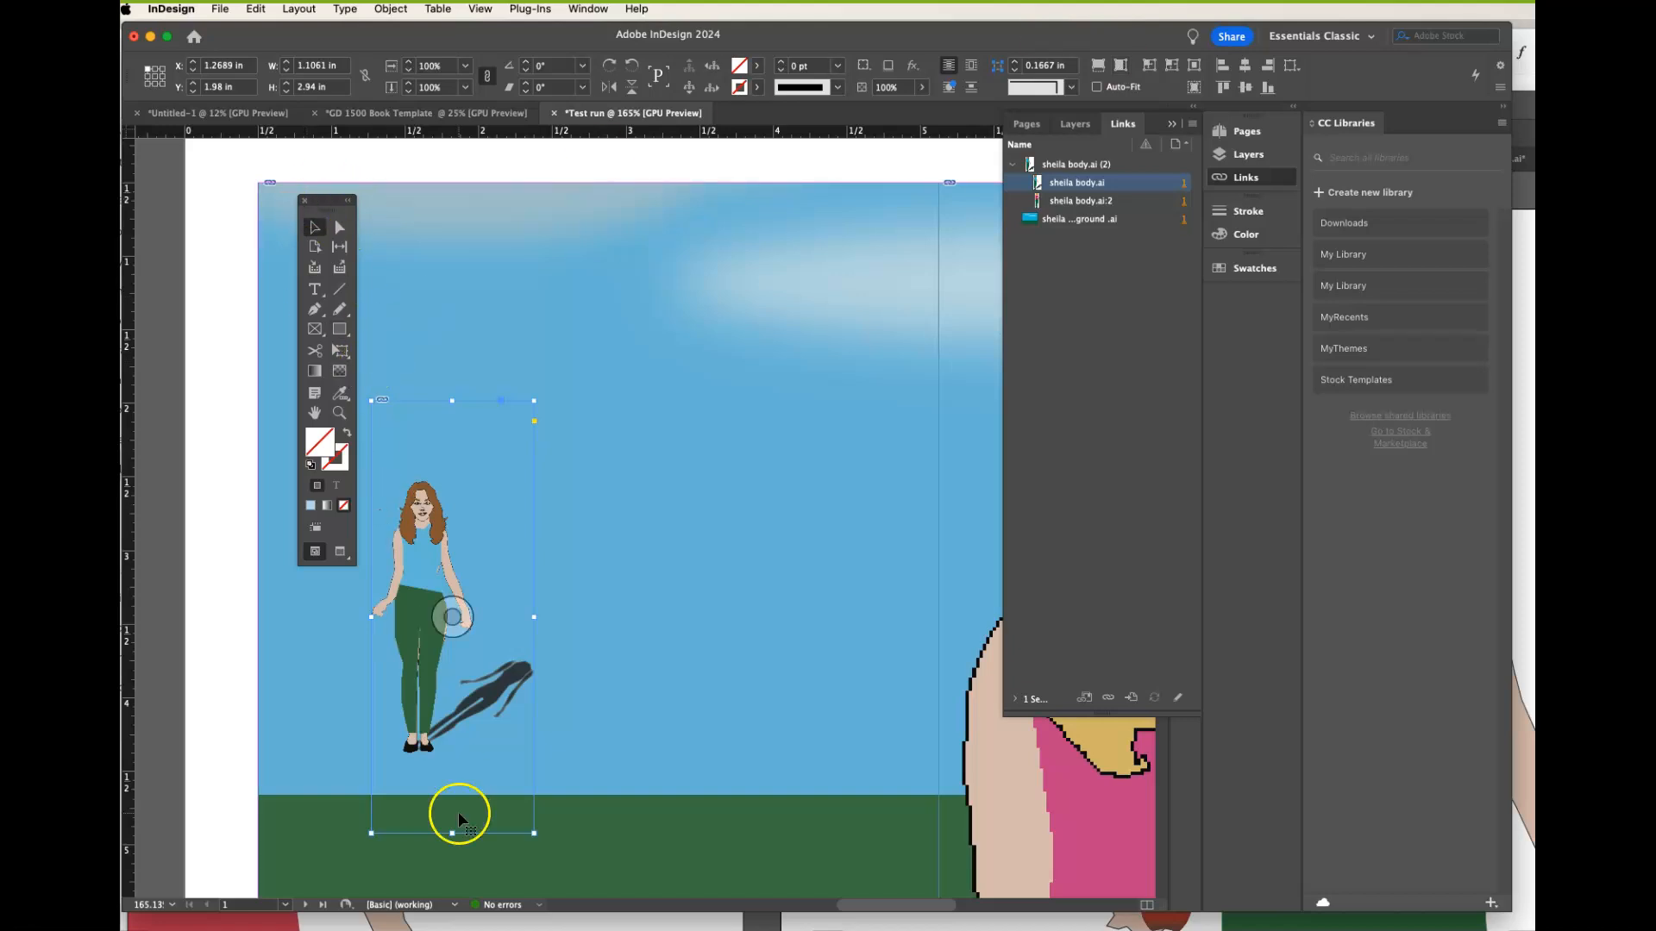
- Shorten the blue-top figure's frame from below to about 2.4 in high and move it onto the grass, at about X 0.77 in, Y 2.91 in
left_click_drag(451, 829, 448, 752)
left_click(308, 236)
left_click_drag(421, 561, 343, 693)
left_click(706, 540)
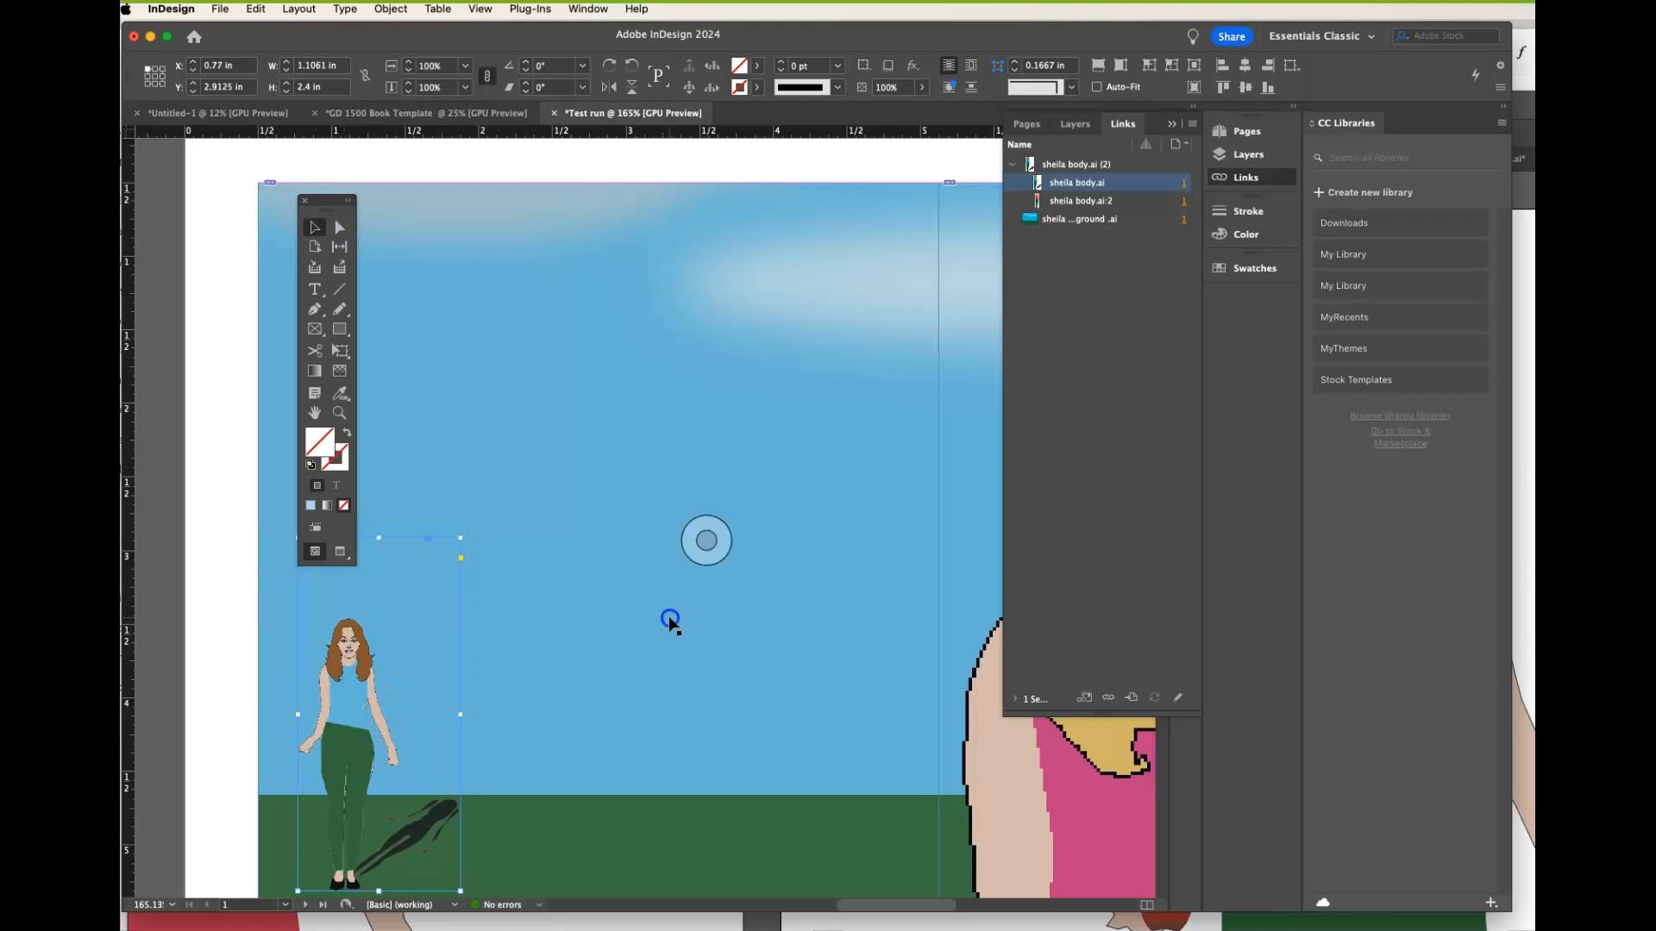
- Set the document's display performance to High Quality Display
scroll(669, 618, "right", 10)
scroll(669, 623, "left", 3)
scroll(669, 623, "up", 1)
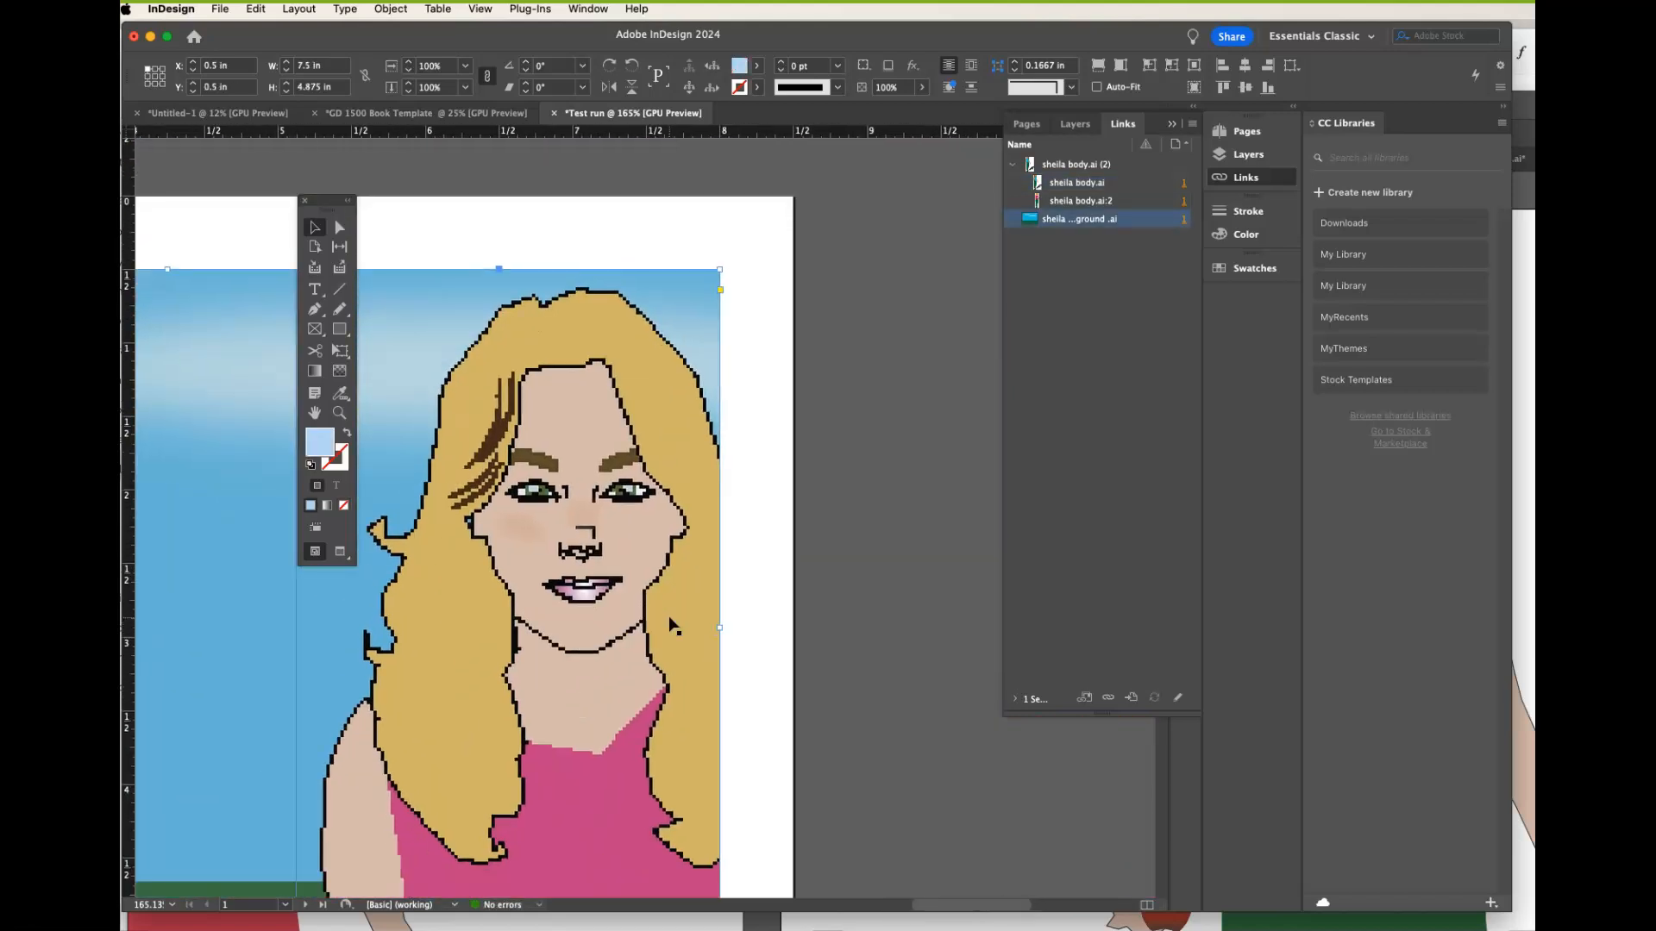
left_click(481, 9)
mouse_move(552, 315)
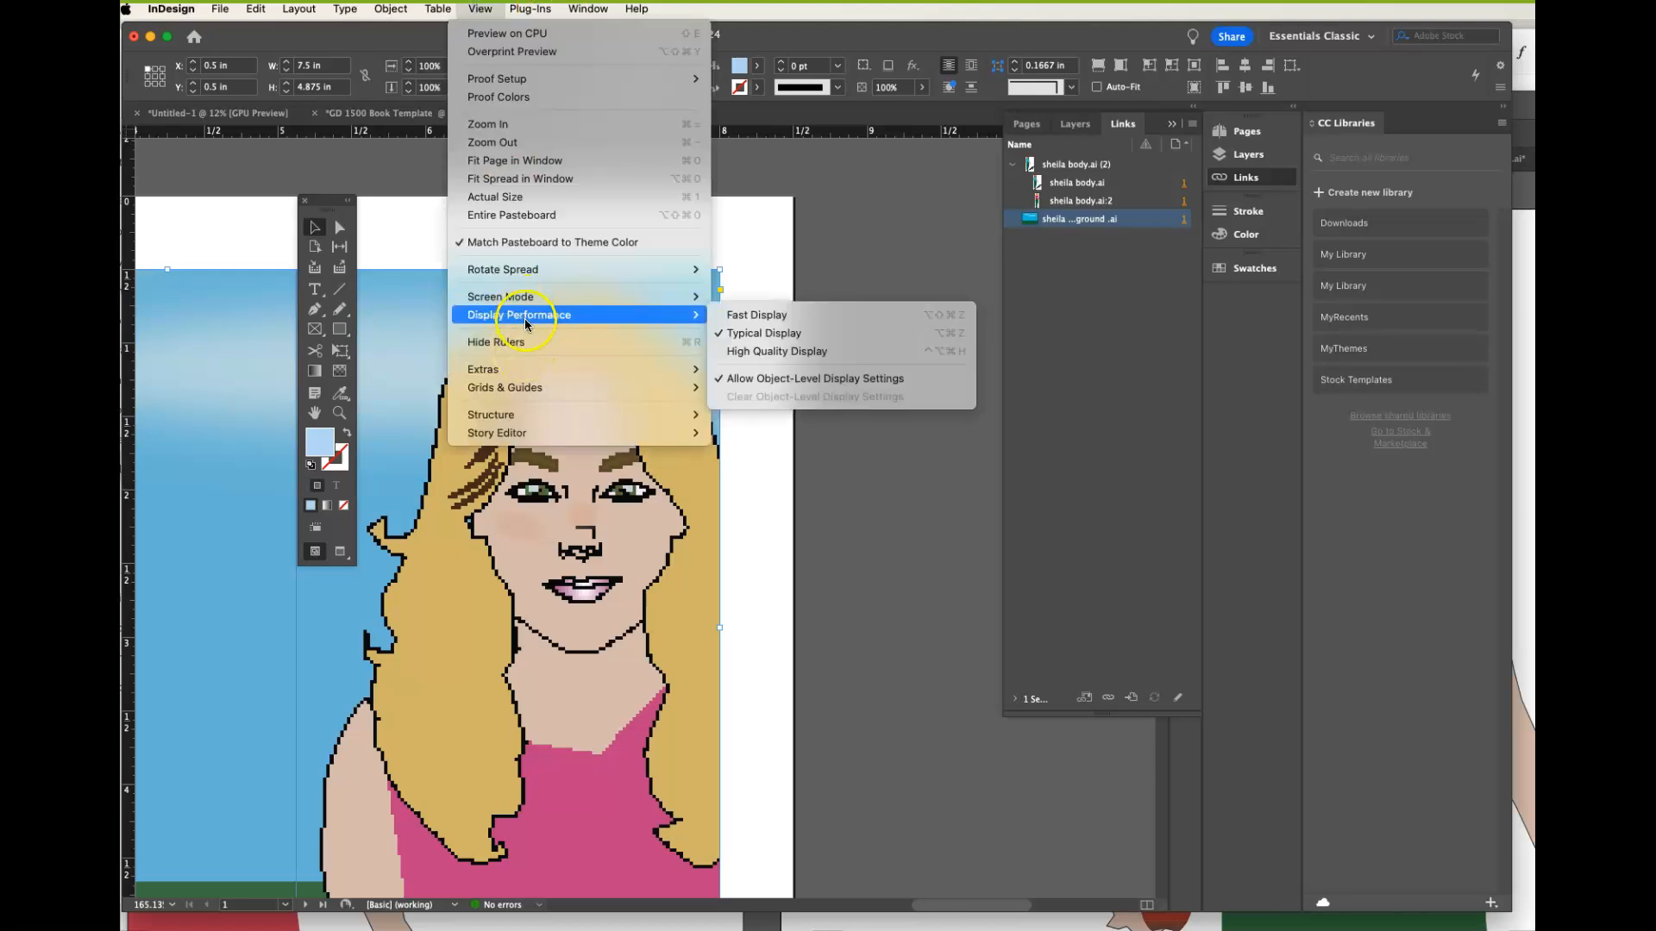
left_click(804, 351)
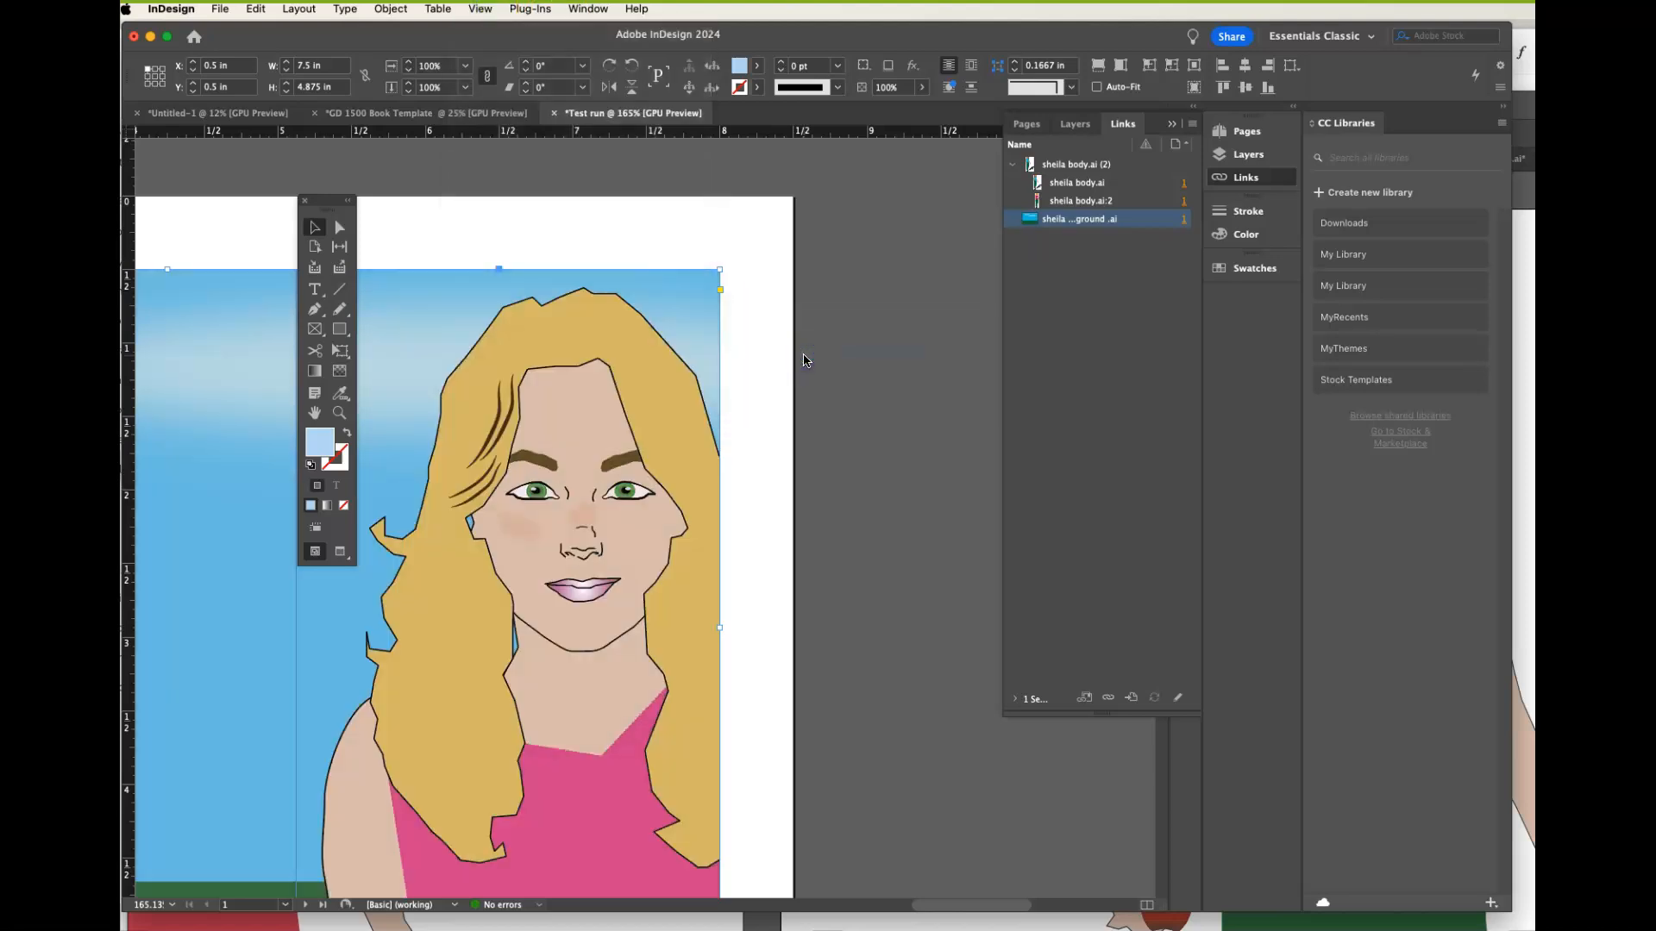
scroll(807, 361, "left", 12)
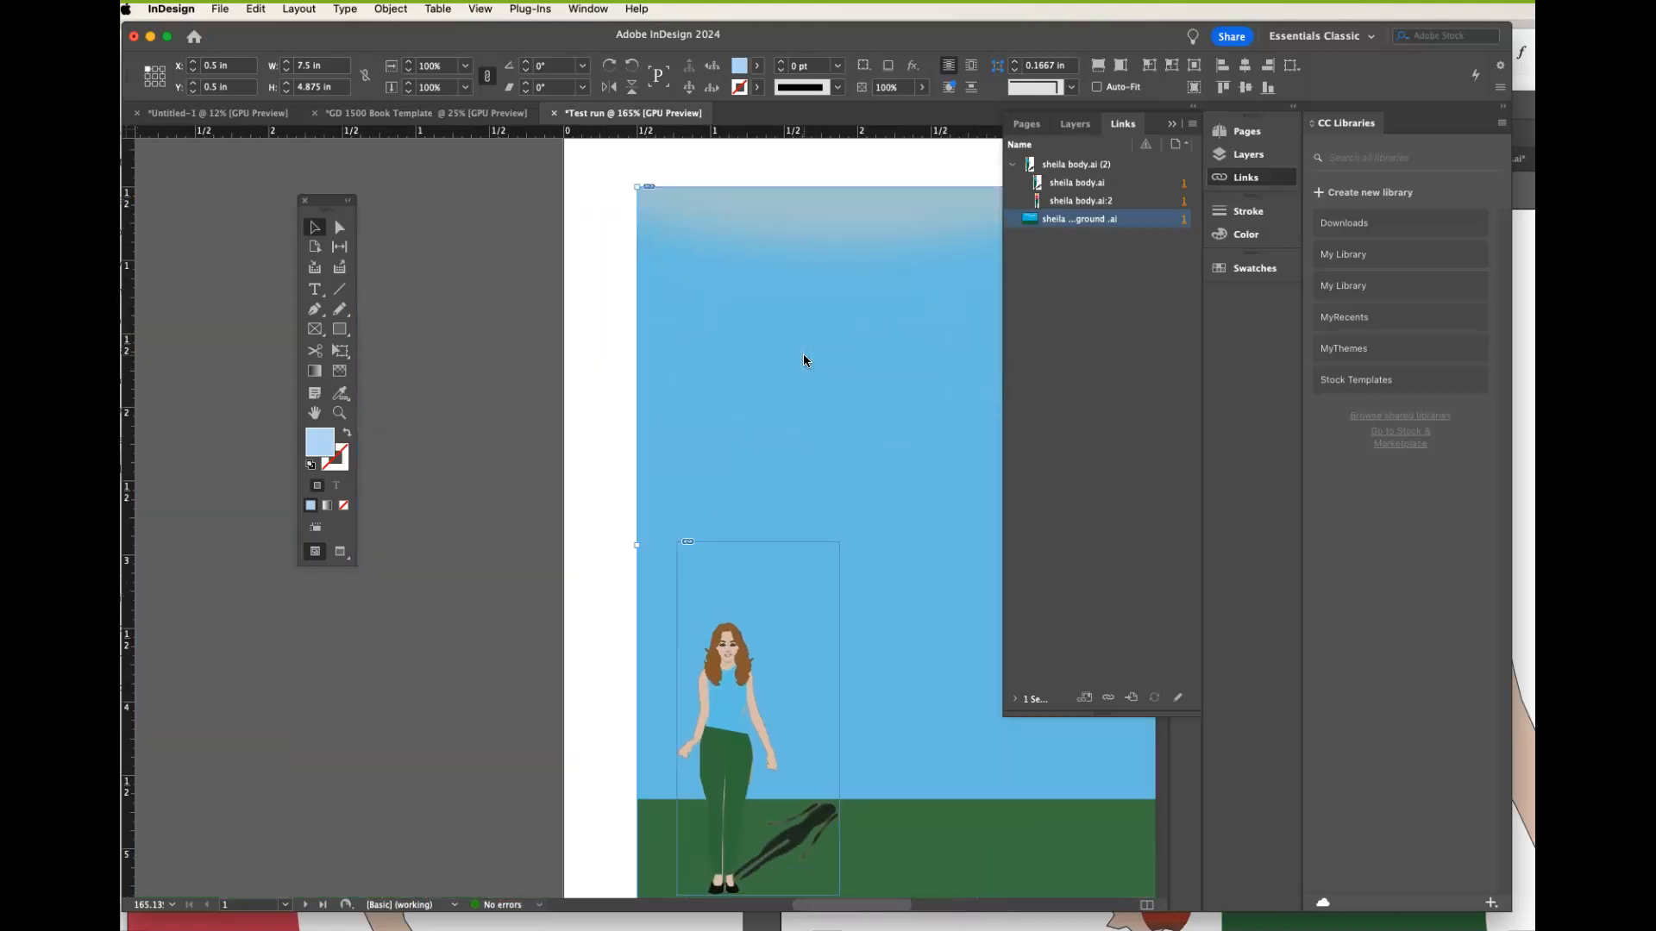
scroll(804, 360, "right", 15)
scroll(804, 361, "left", 4)
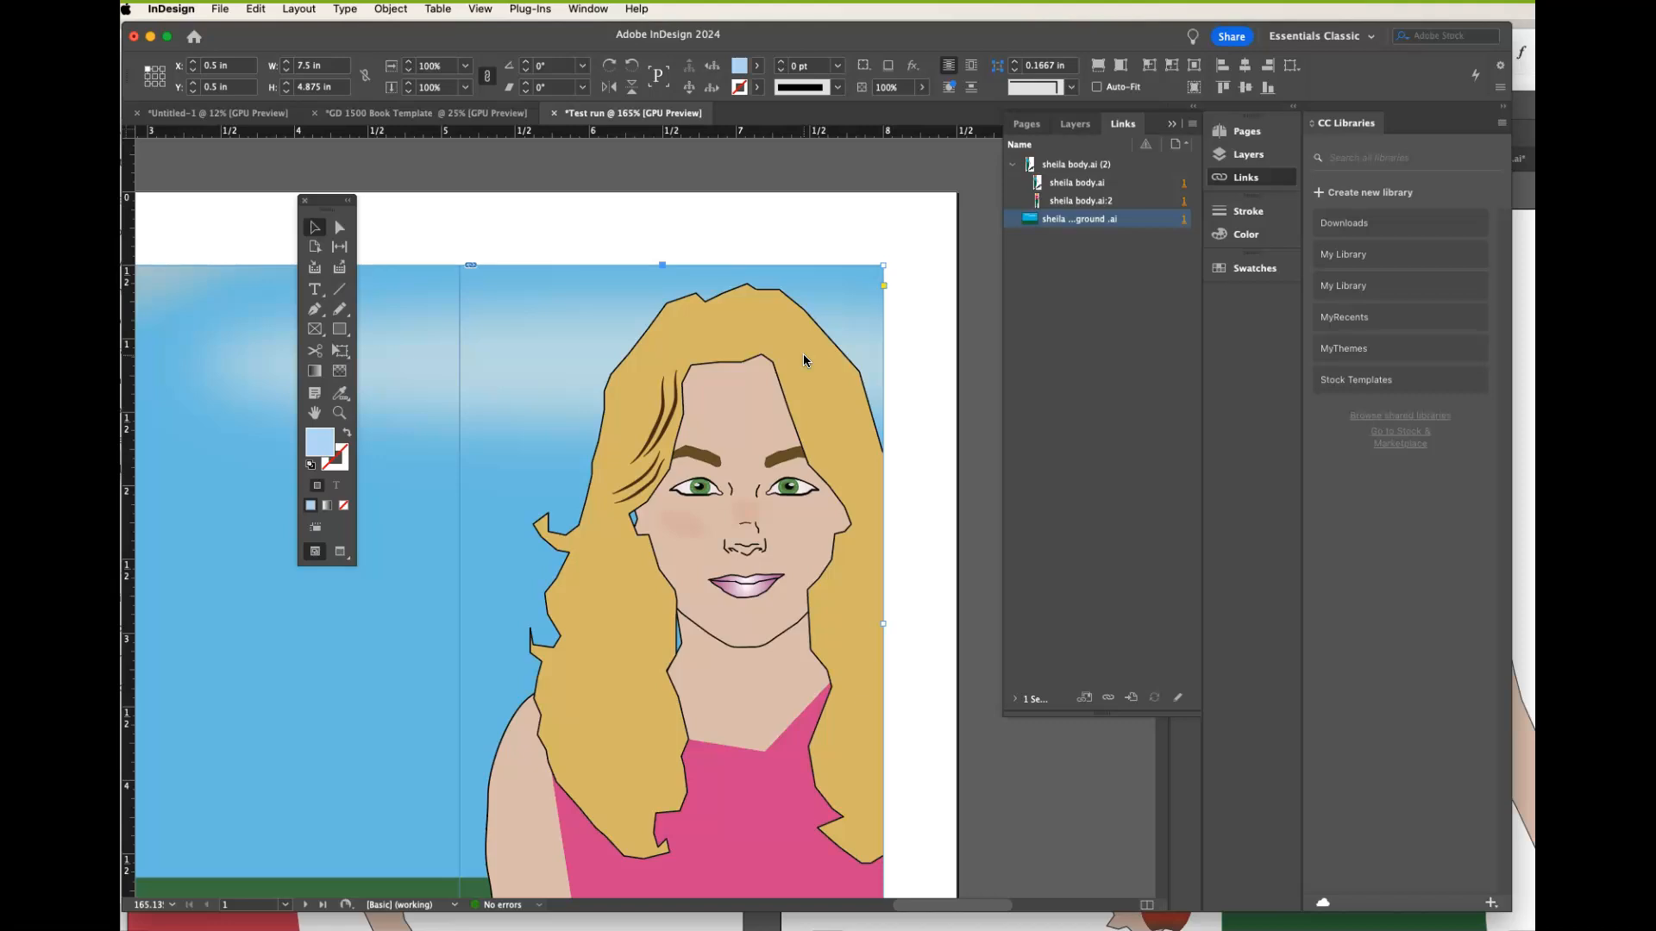
left_click(1193, 126)
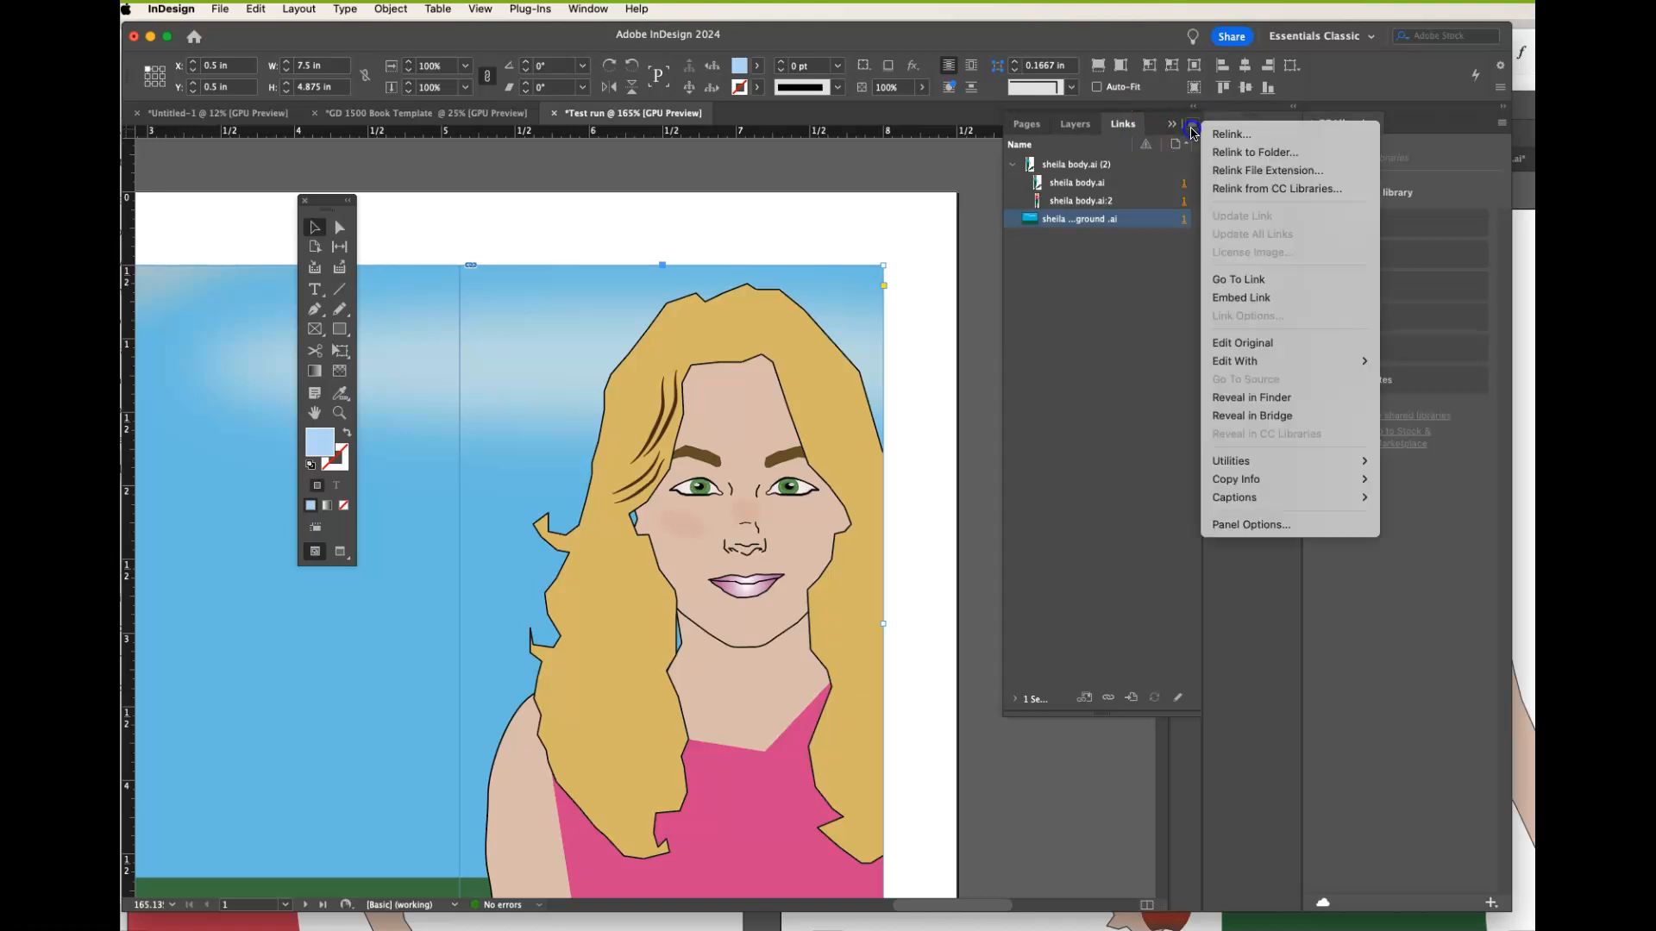
left_click(1234, 176)
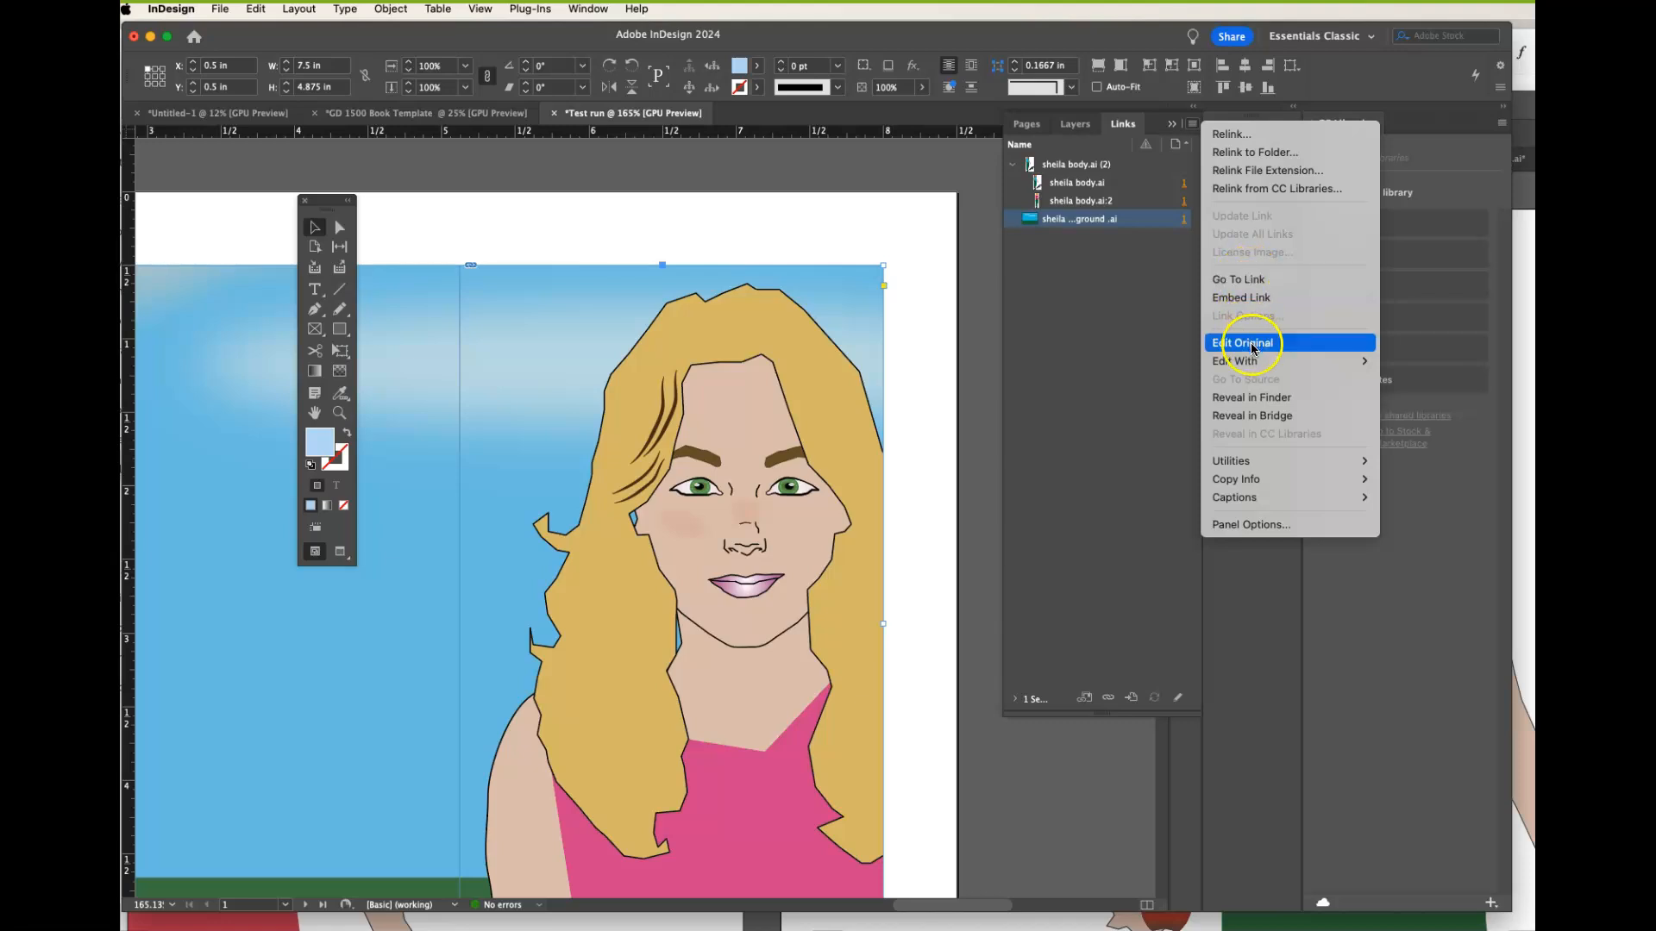
mouse_move(1250, 363)
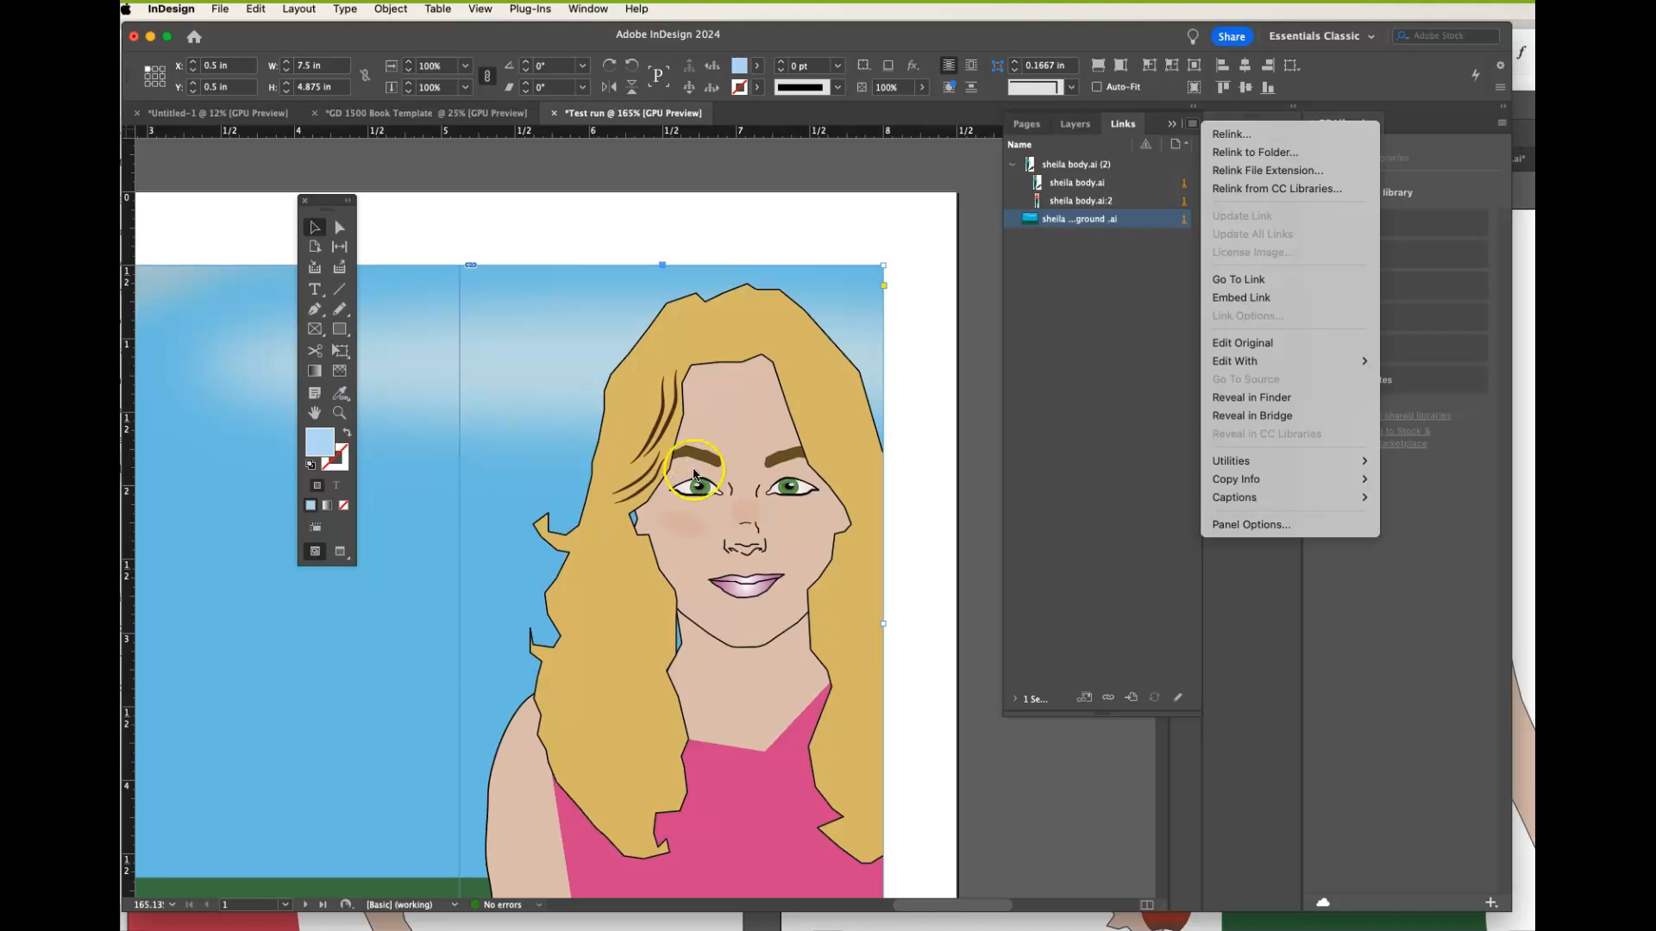
left_click(614, 234)
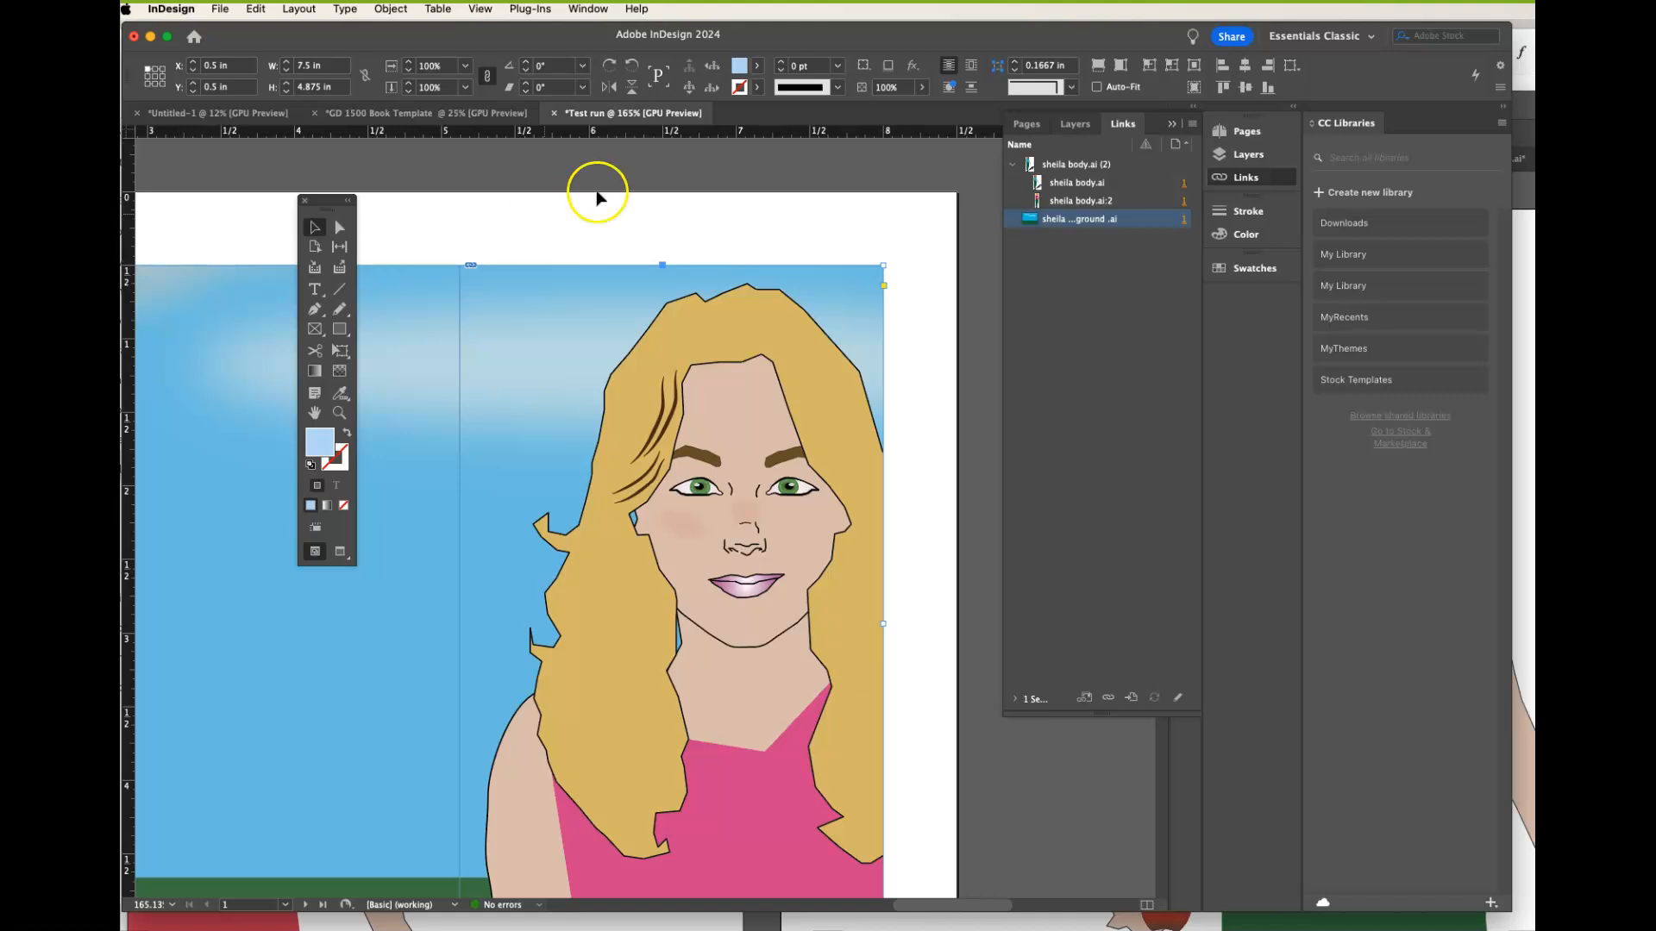
- Start a new 8.5 x 11 in document and name it "Midterm" followed by the author's name
left_click(219, 10)
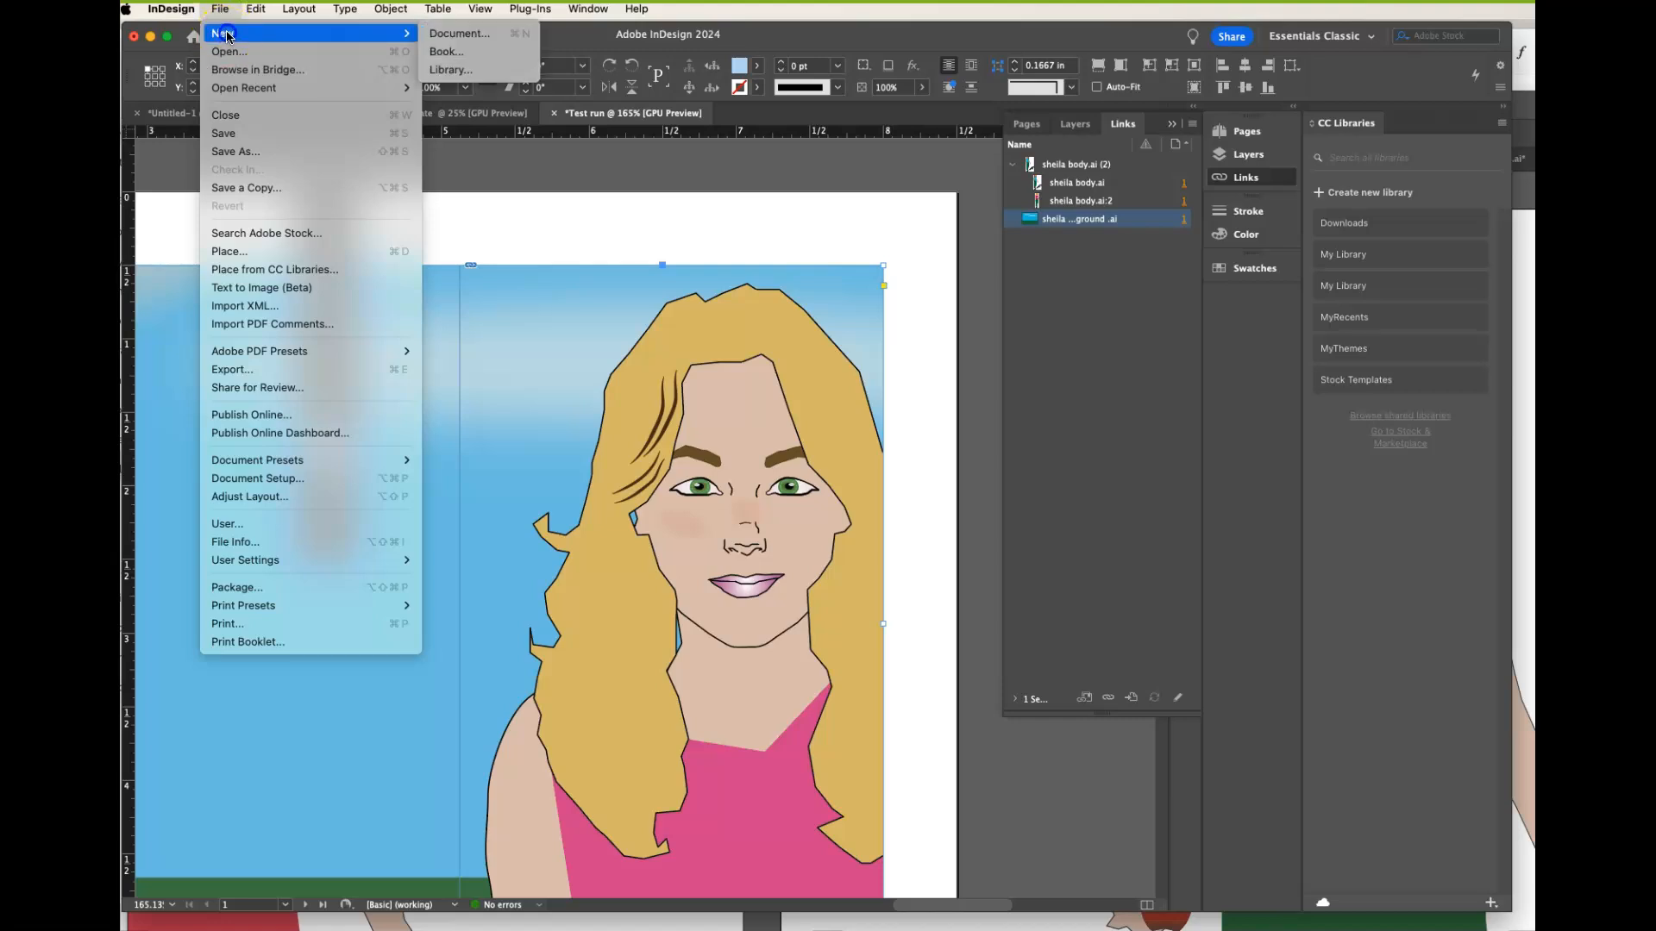
left_click(225, 34)
left_click(220, 8)
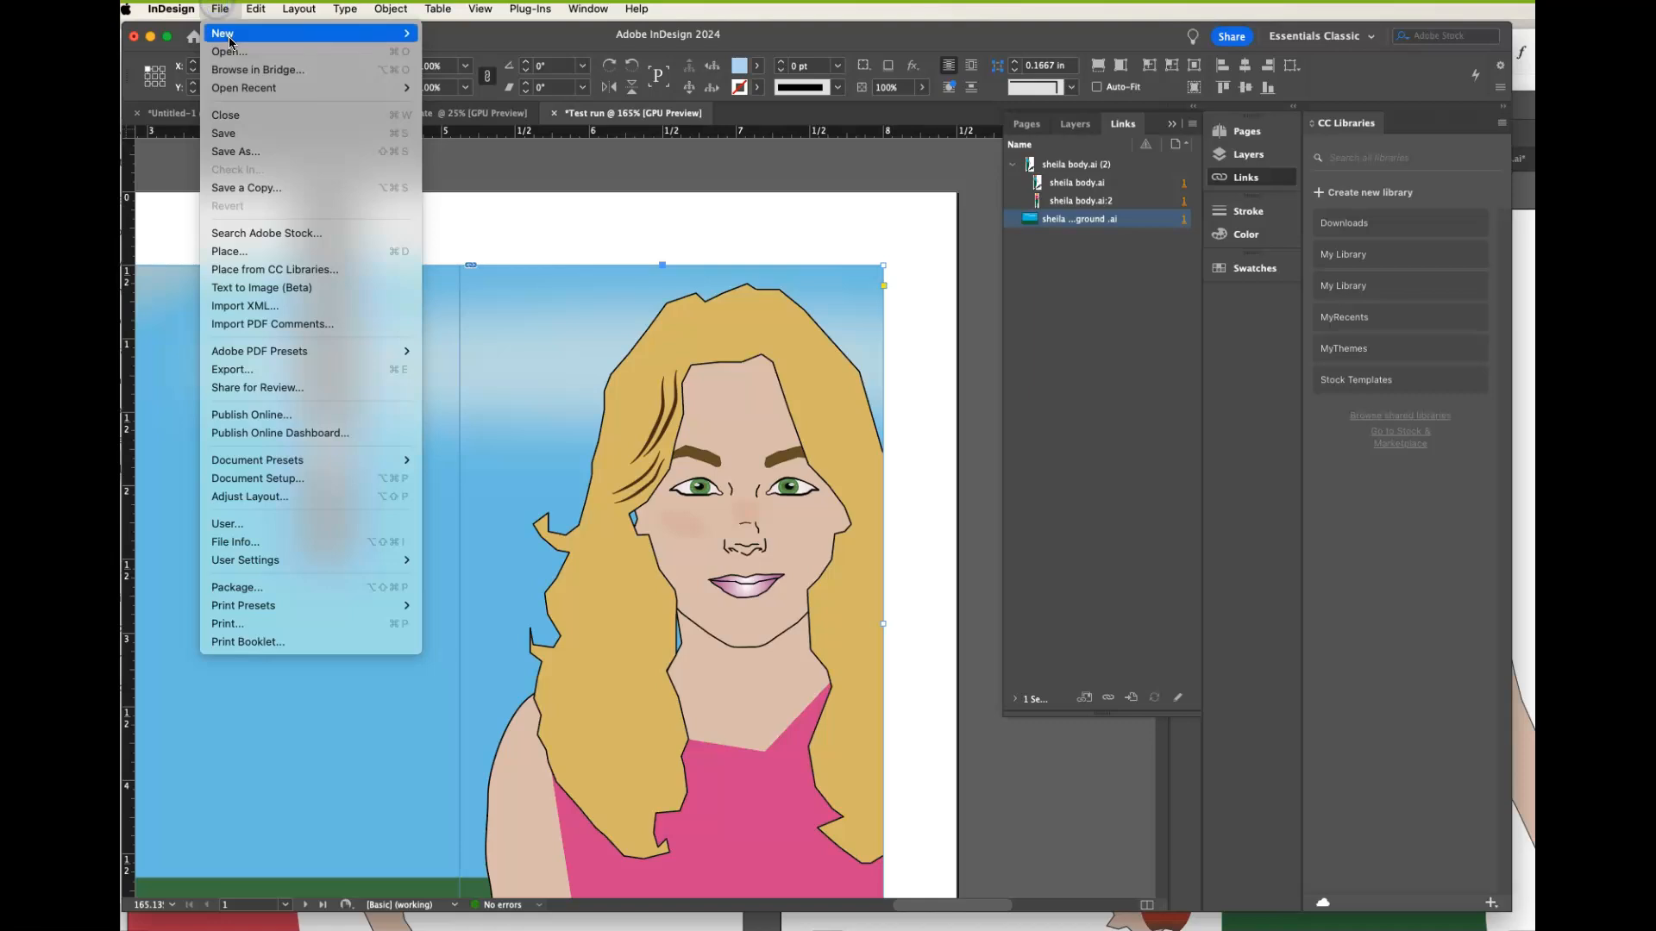
mouse_move(233, 35)
left_click(470, 39)
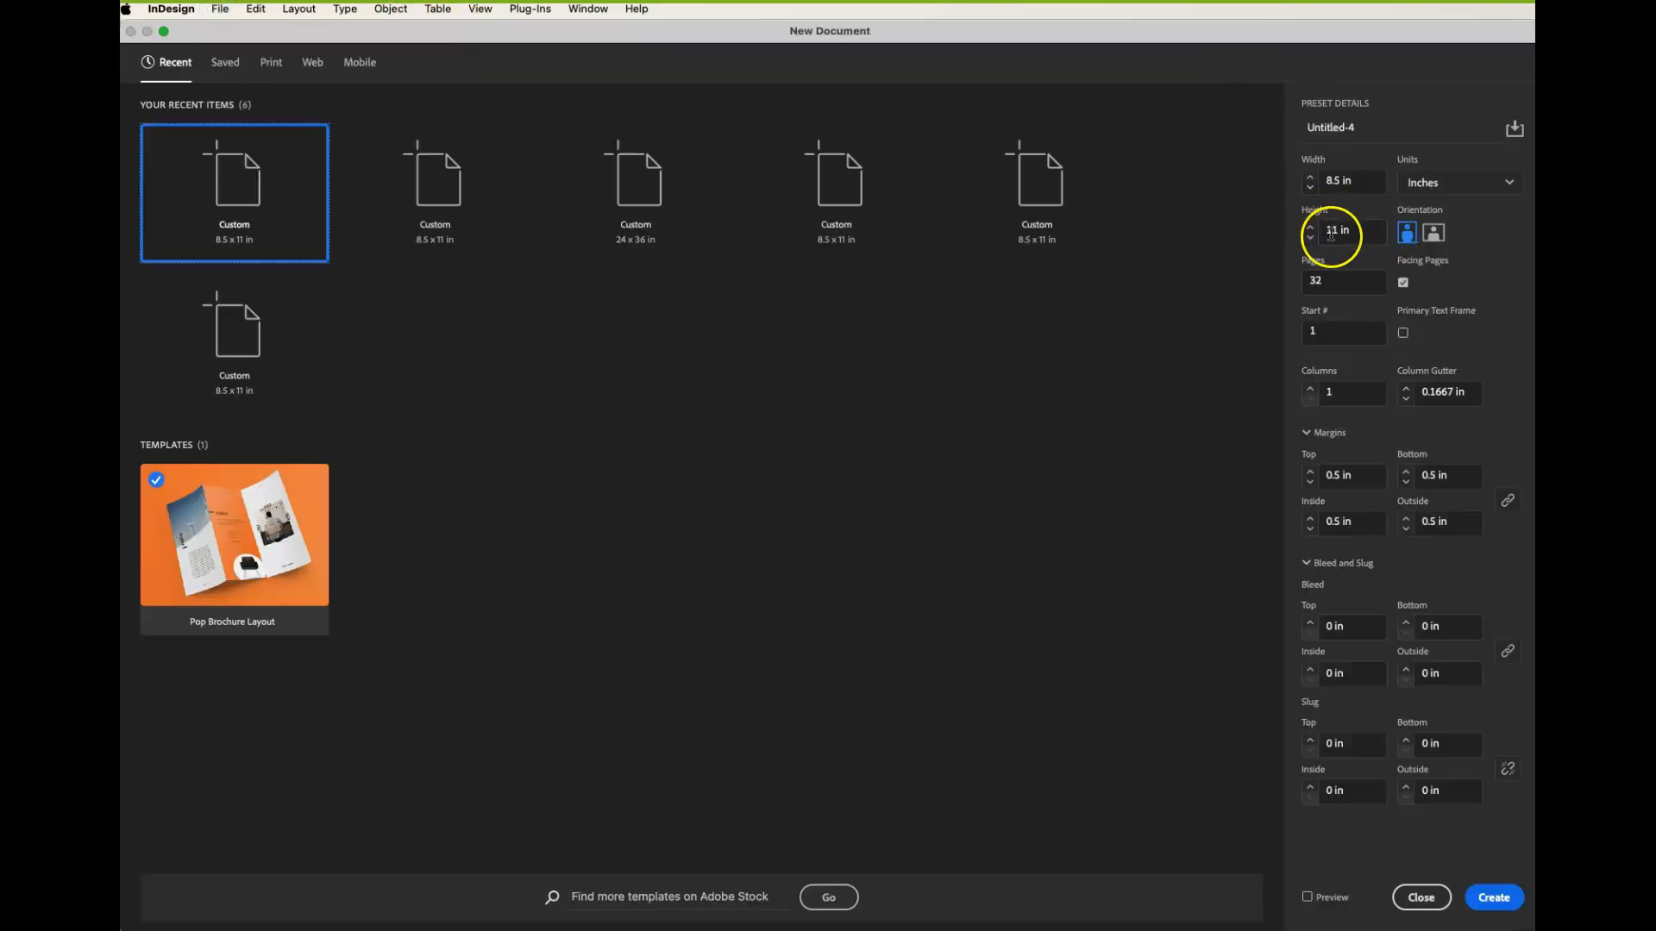
left_click_drag(1360, 129, 1269, 129)
type("Mid")
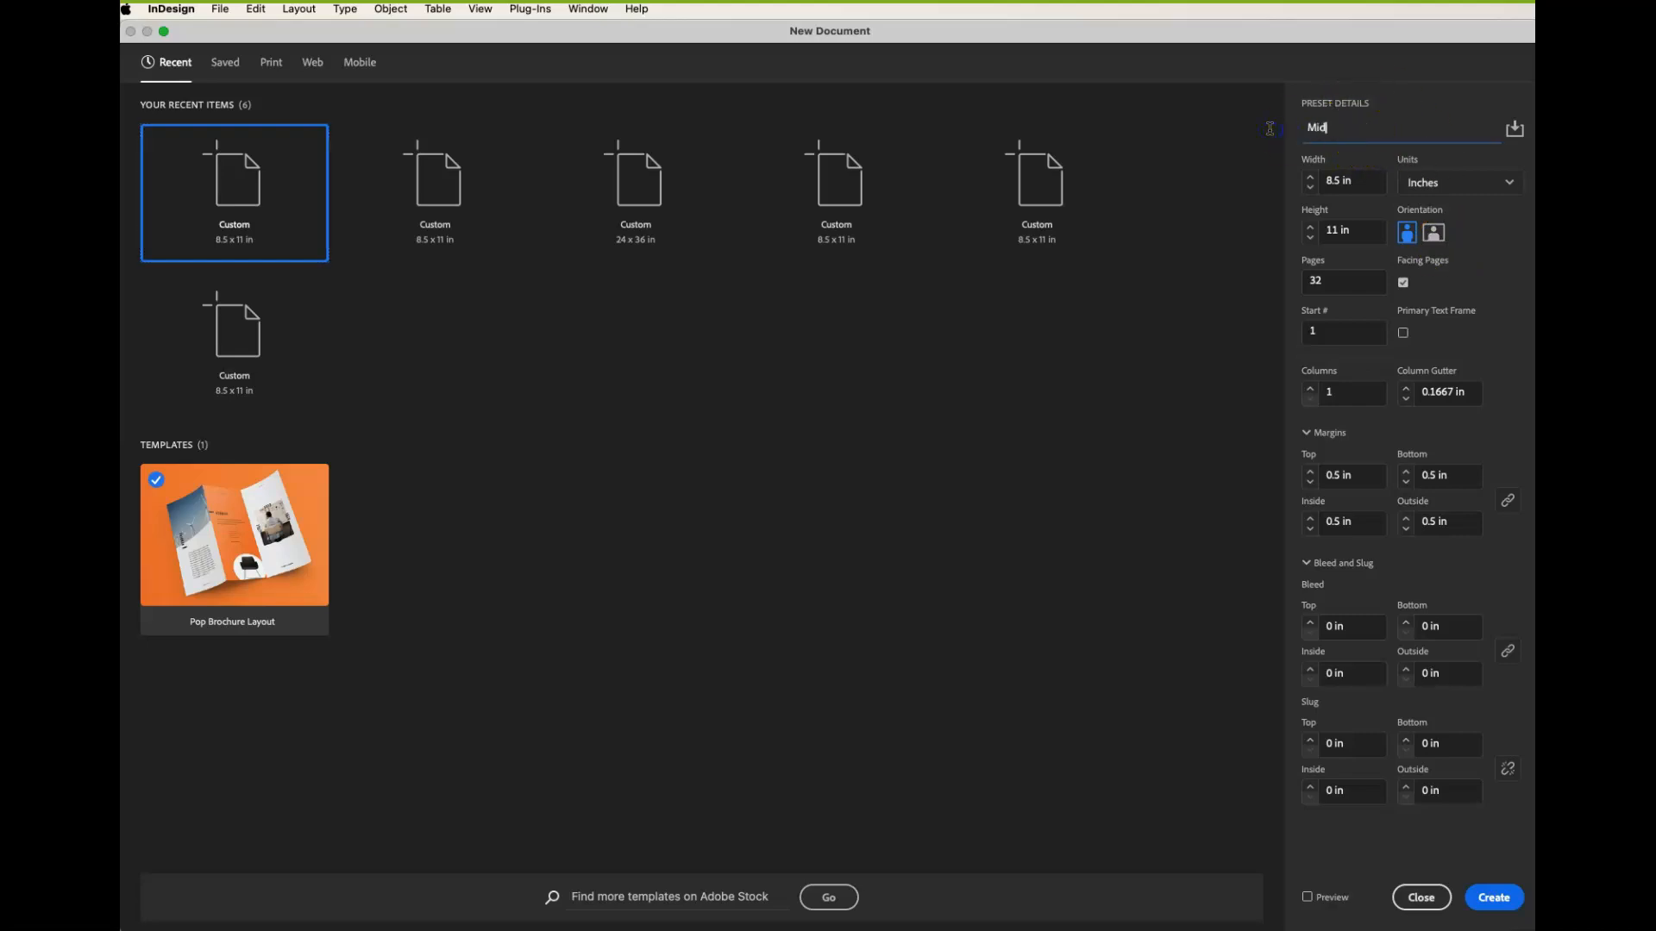
type("term 1")
type("Kenney")
- Set the new document's page count to 6 and create it
left_click_drag(1338, 285, 1302, 285)
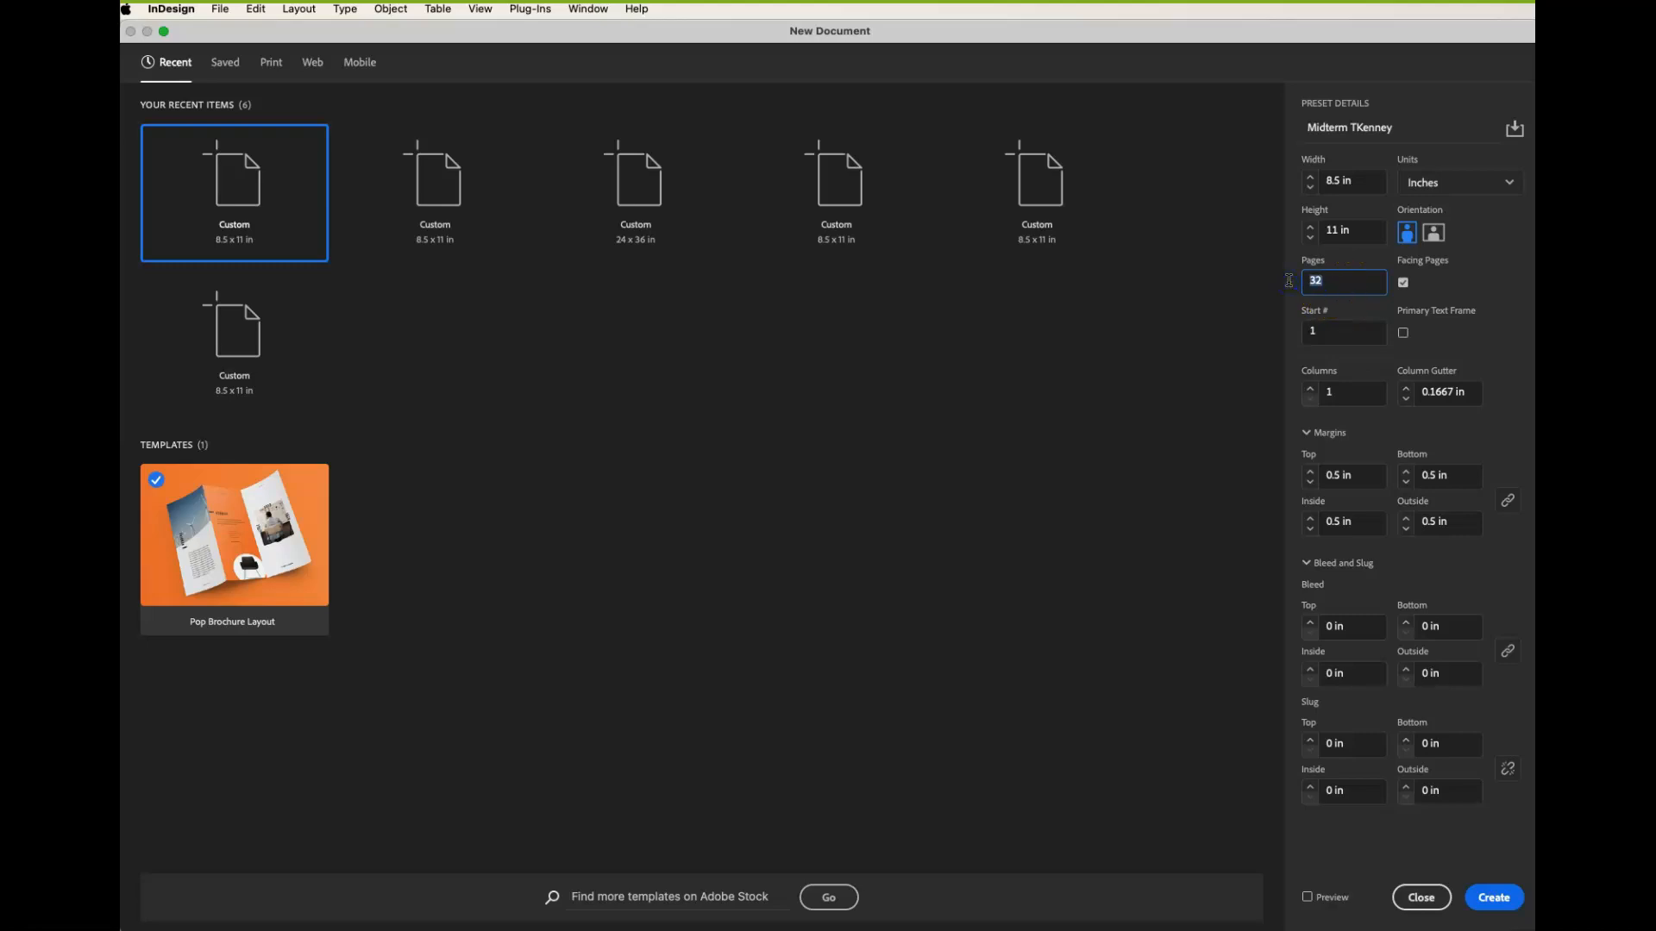
type("6")
left_click(1491, 901)
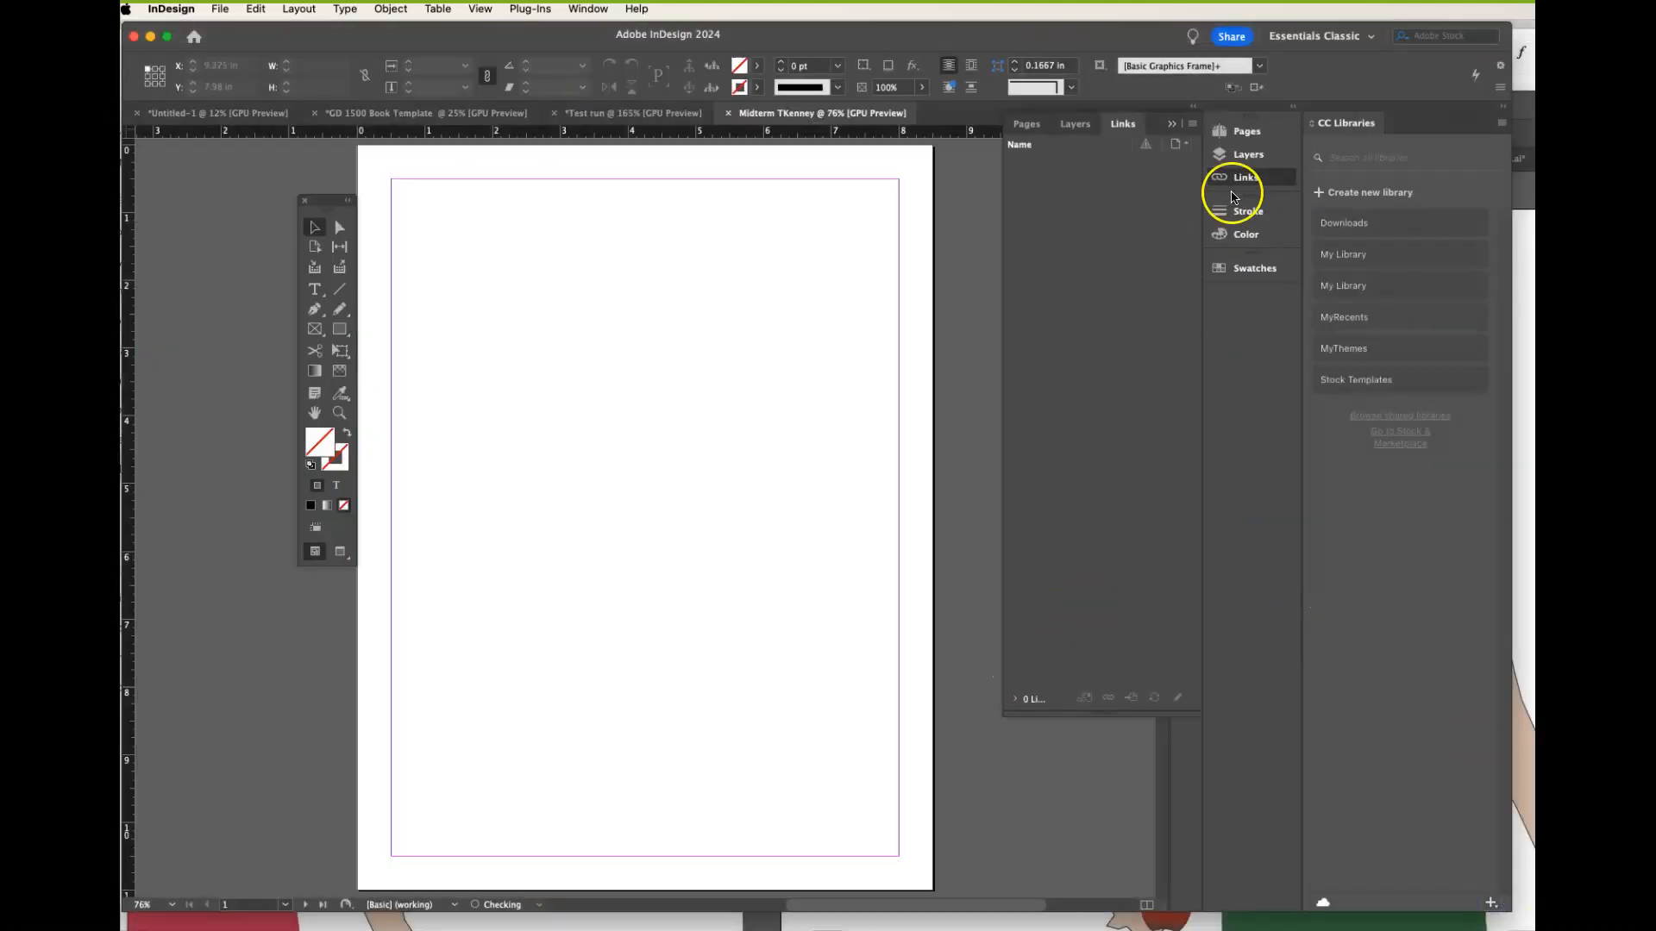
- Draw a frame about 7.04 x 4.445 in on page 1 and enter "Story about Sheila and her freinds blah blah blah" plus the author's byline
left_click(1247, 132)
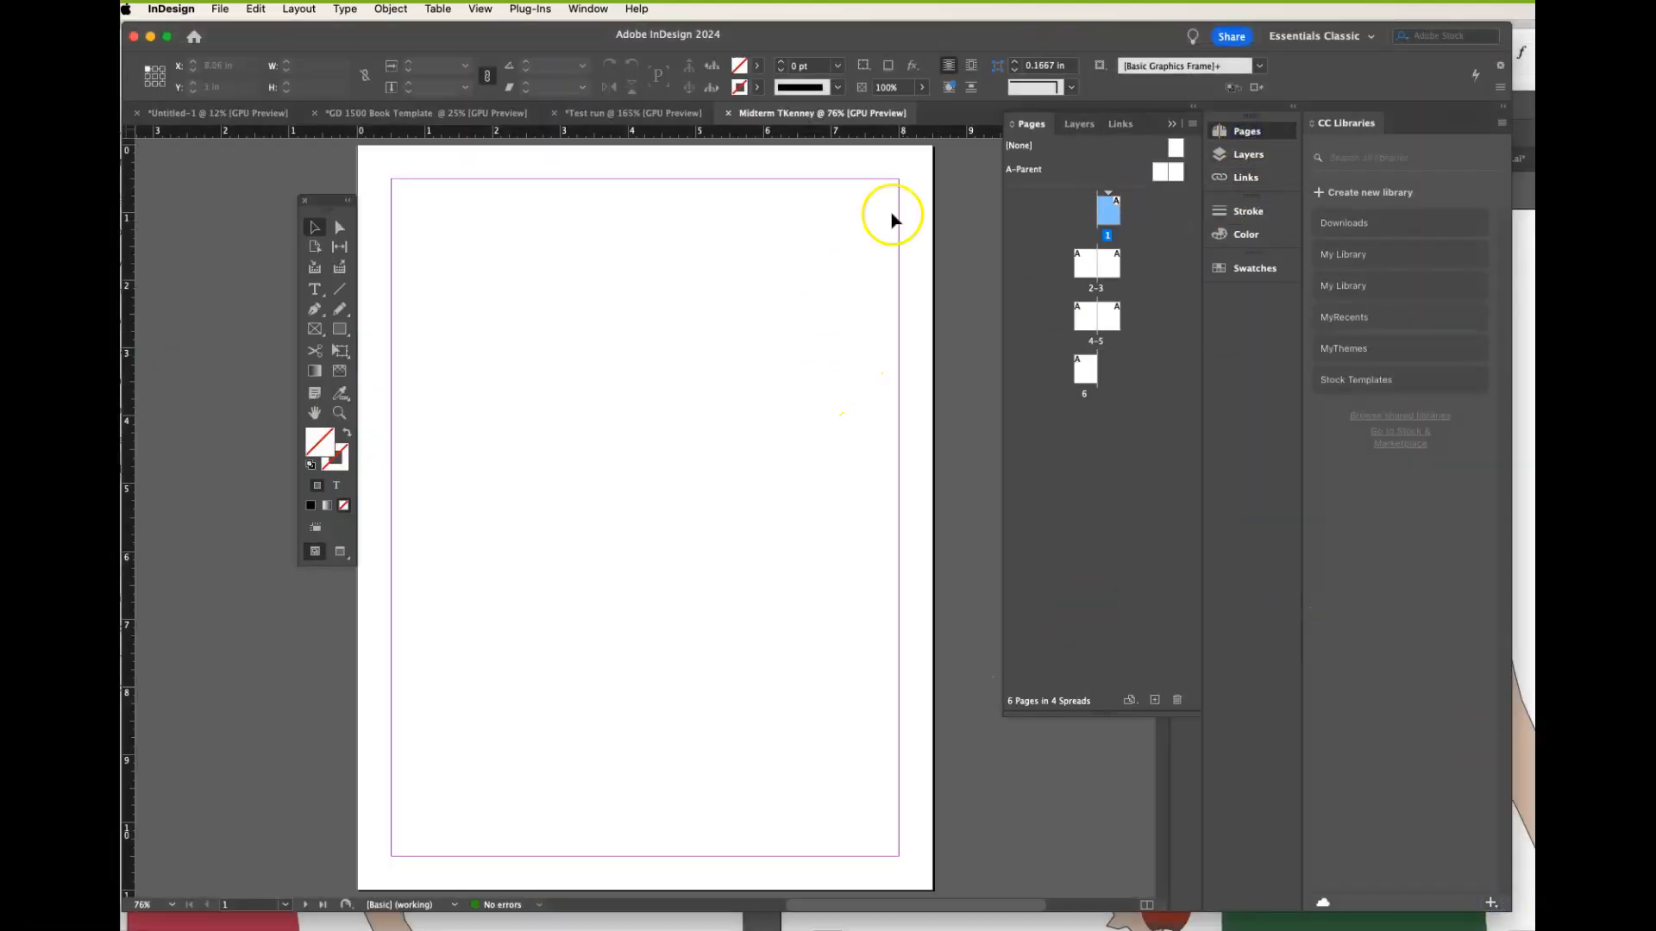
mouse_move(1095, 218)
left_mouse_down()
mouse_move(1101, 266)
mouse_move(1086, 266)
mouse_move(1110, 269)
left_mouse_up()
left_click(661, 330)
left_click(312, 290)
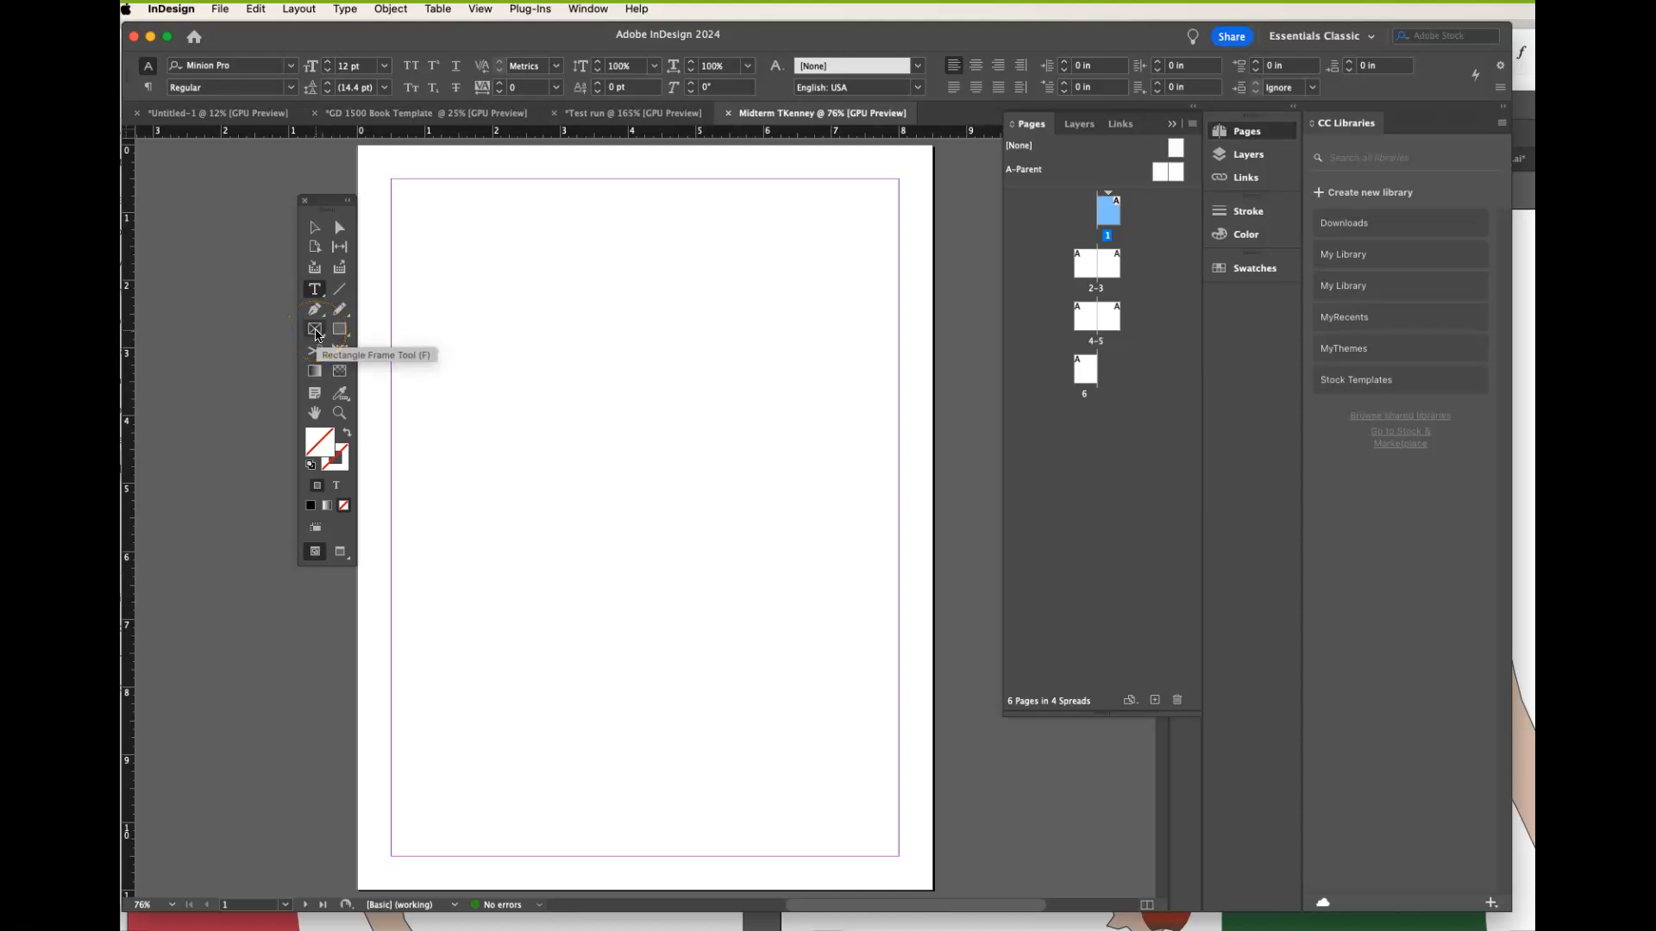
left_click(316, 332)
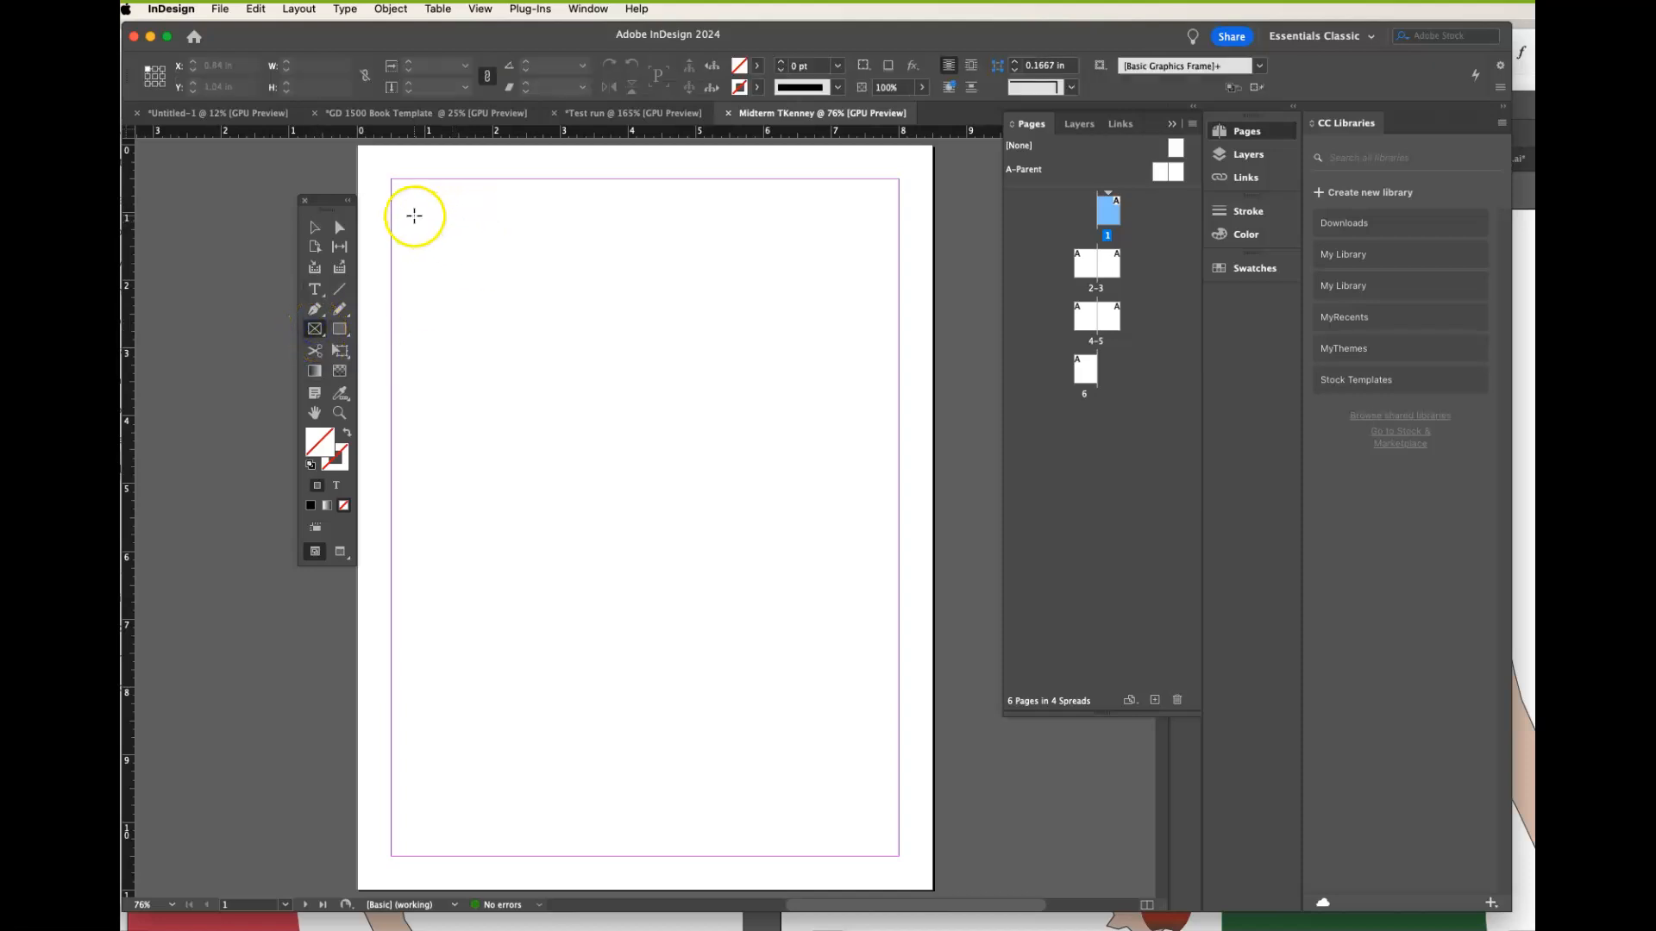
left_click_drag(408, 204, 885, 505)
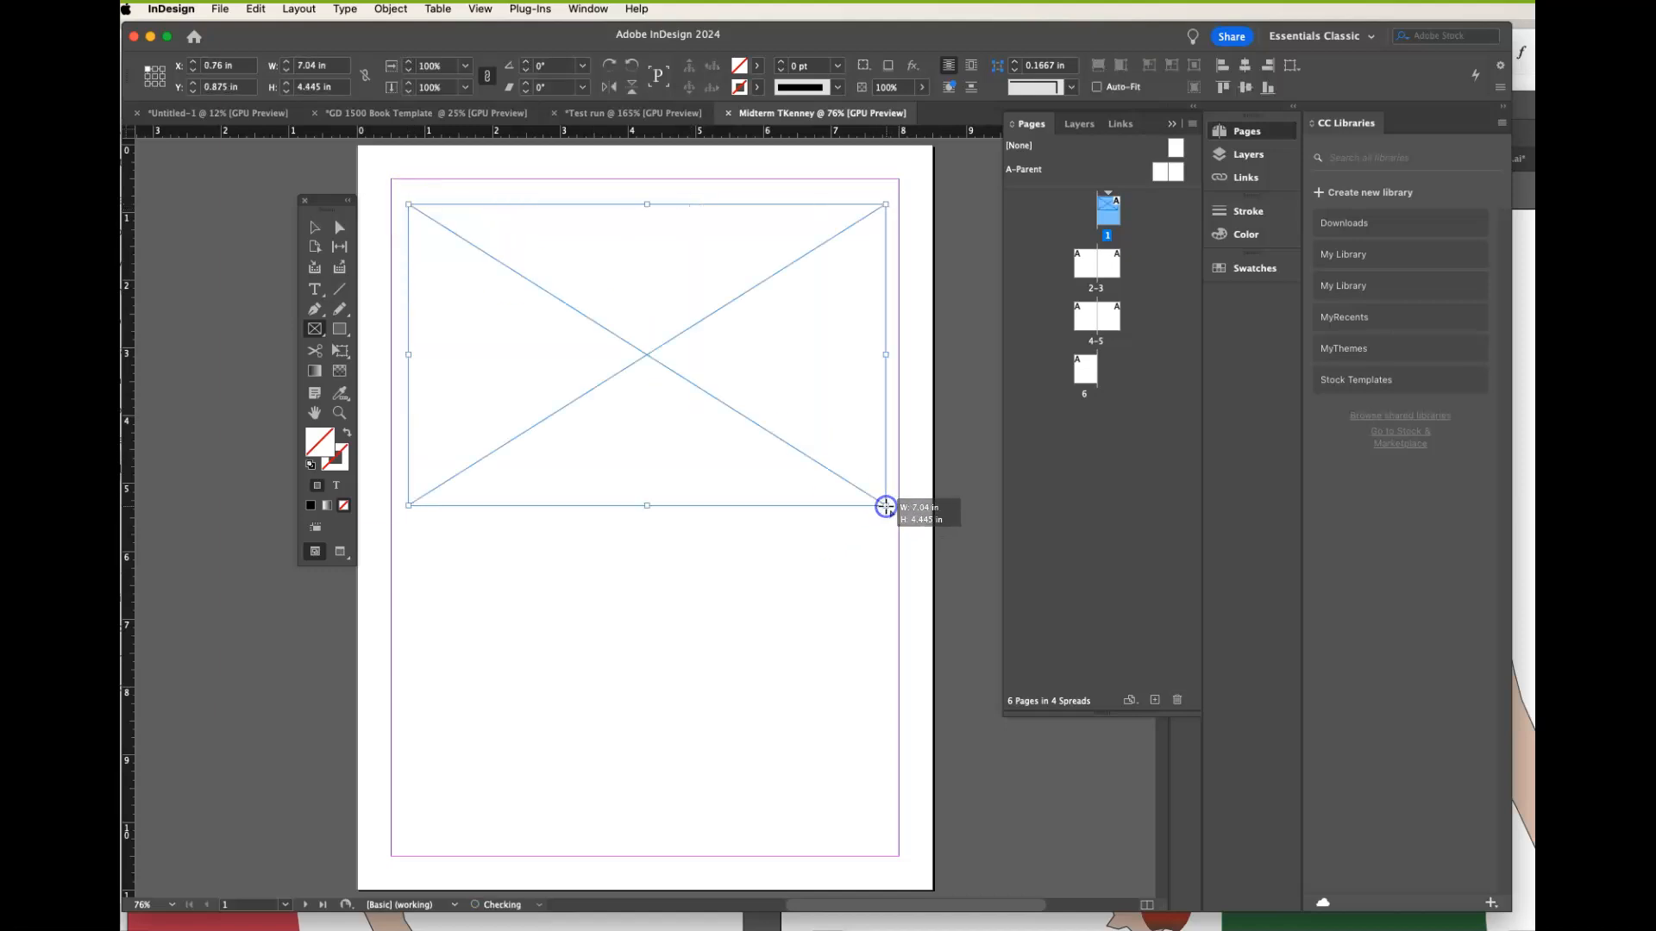
left_click(315, 289)
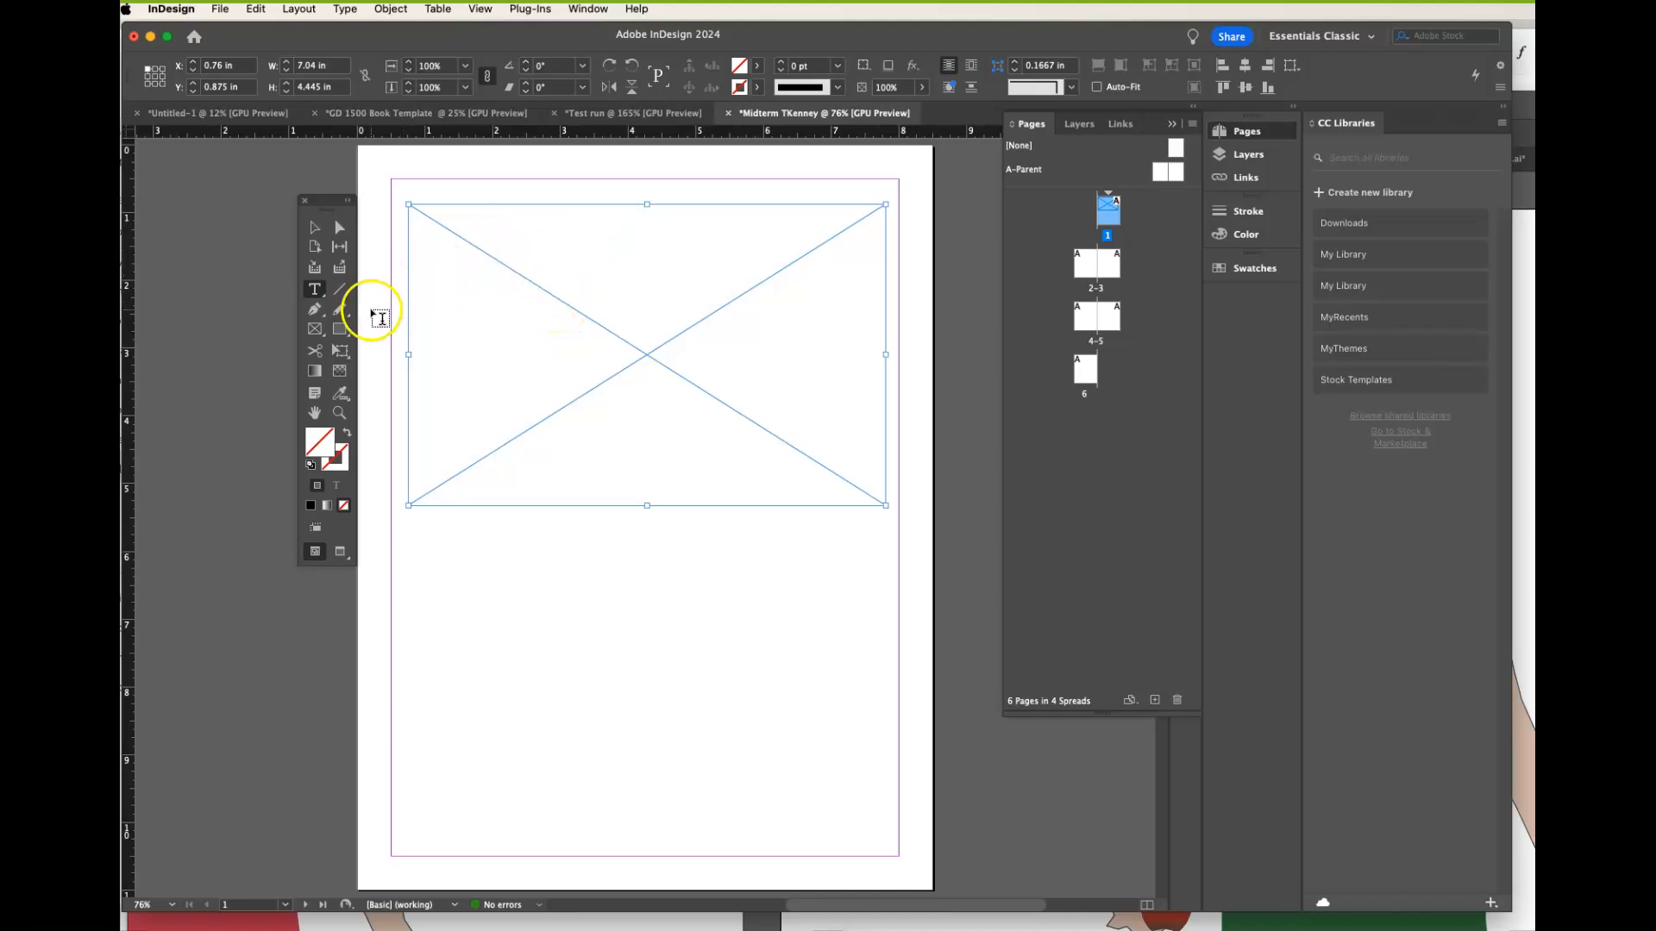
left_click(444, 228)
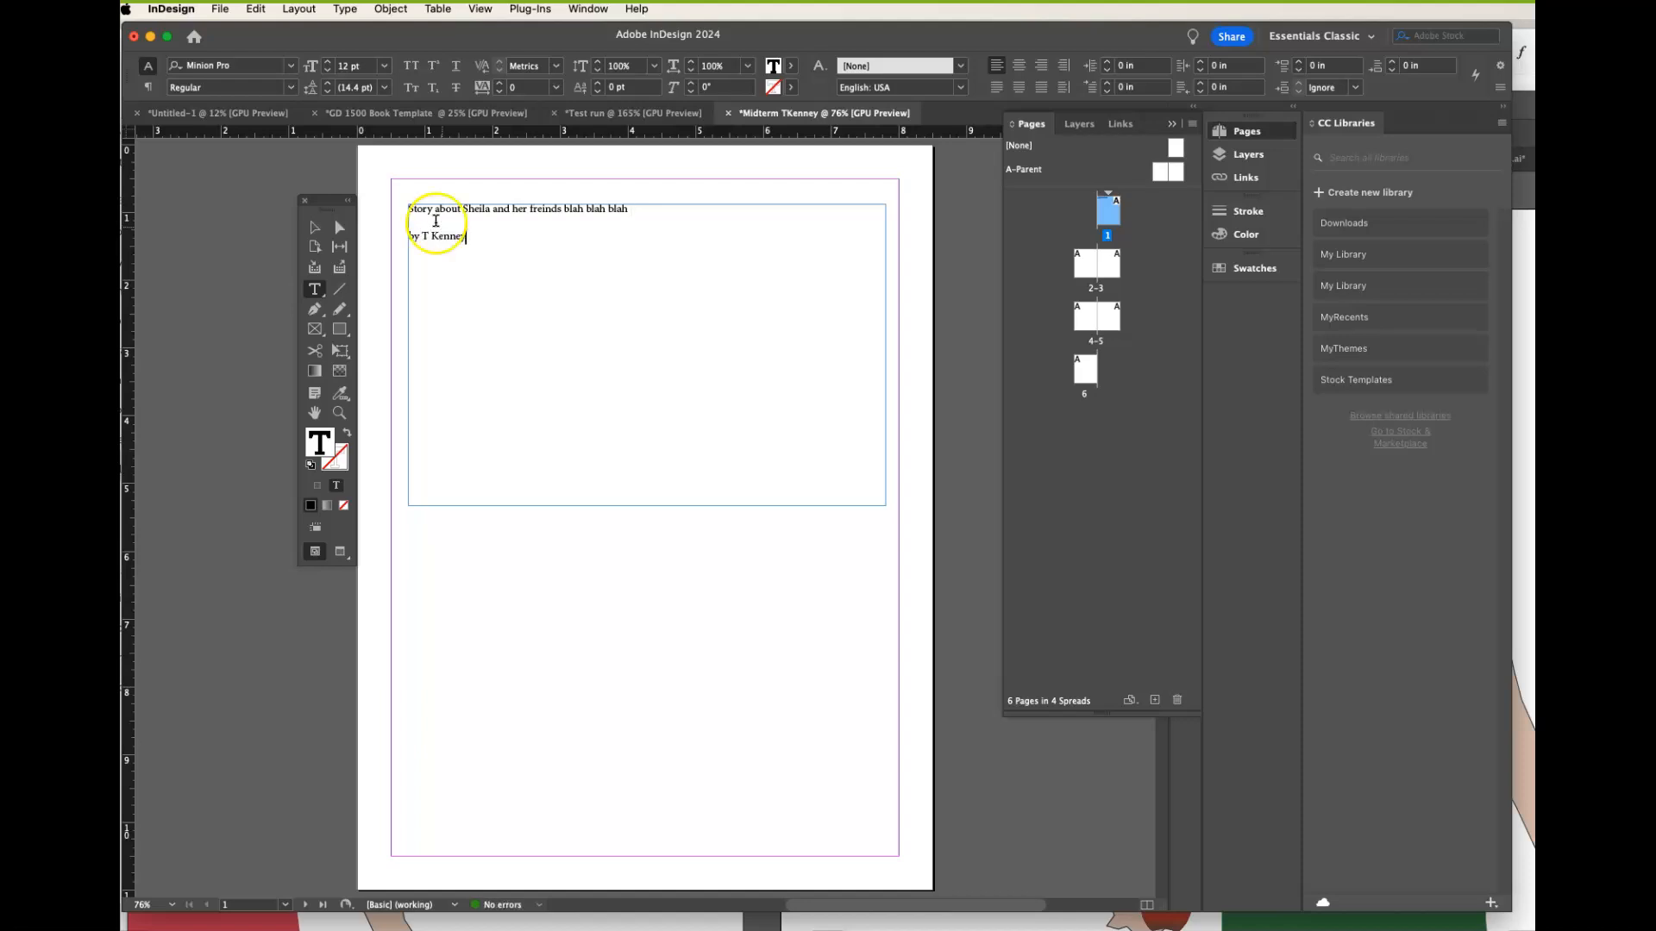
- Go to page 2 and draw a rectangular frame about 2.72 x 4.92 in at the upper-left margin corner
left_click(1084, 267)
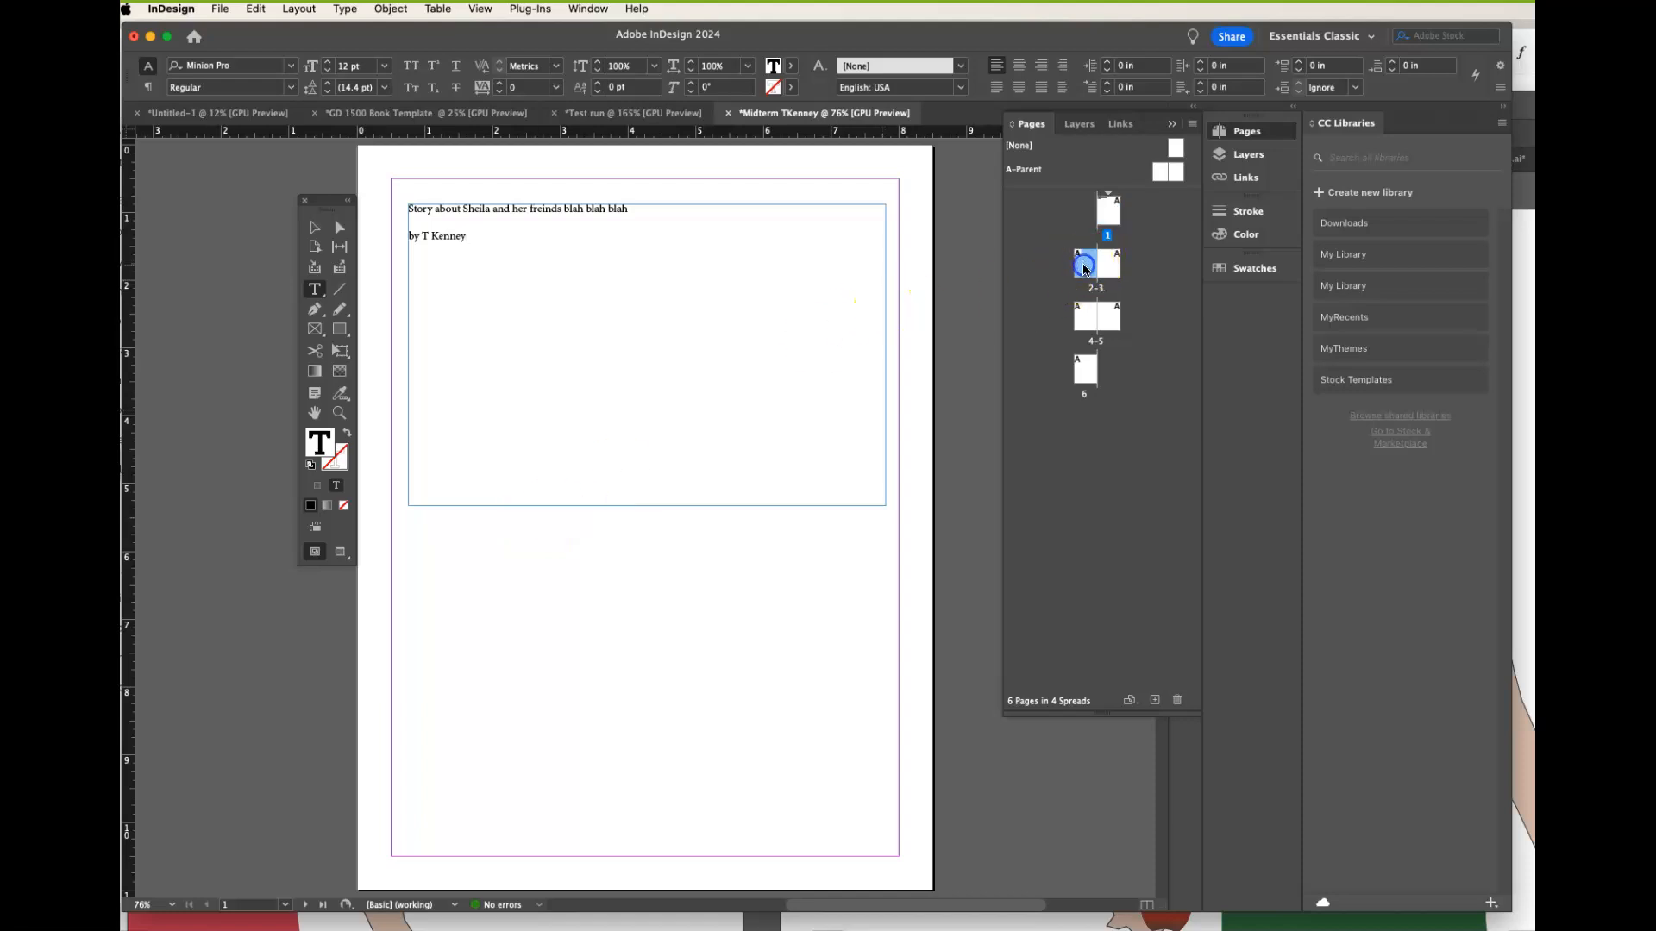
double_click(1084, 267)
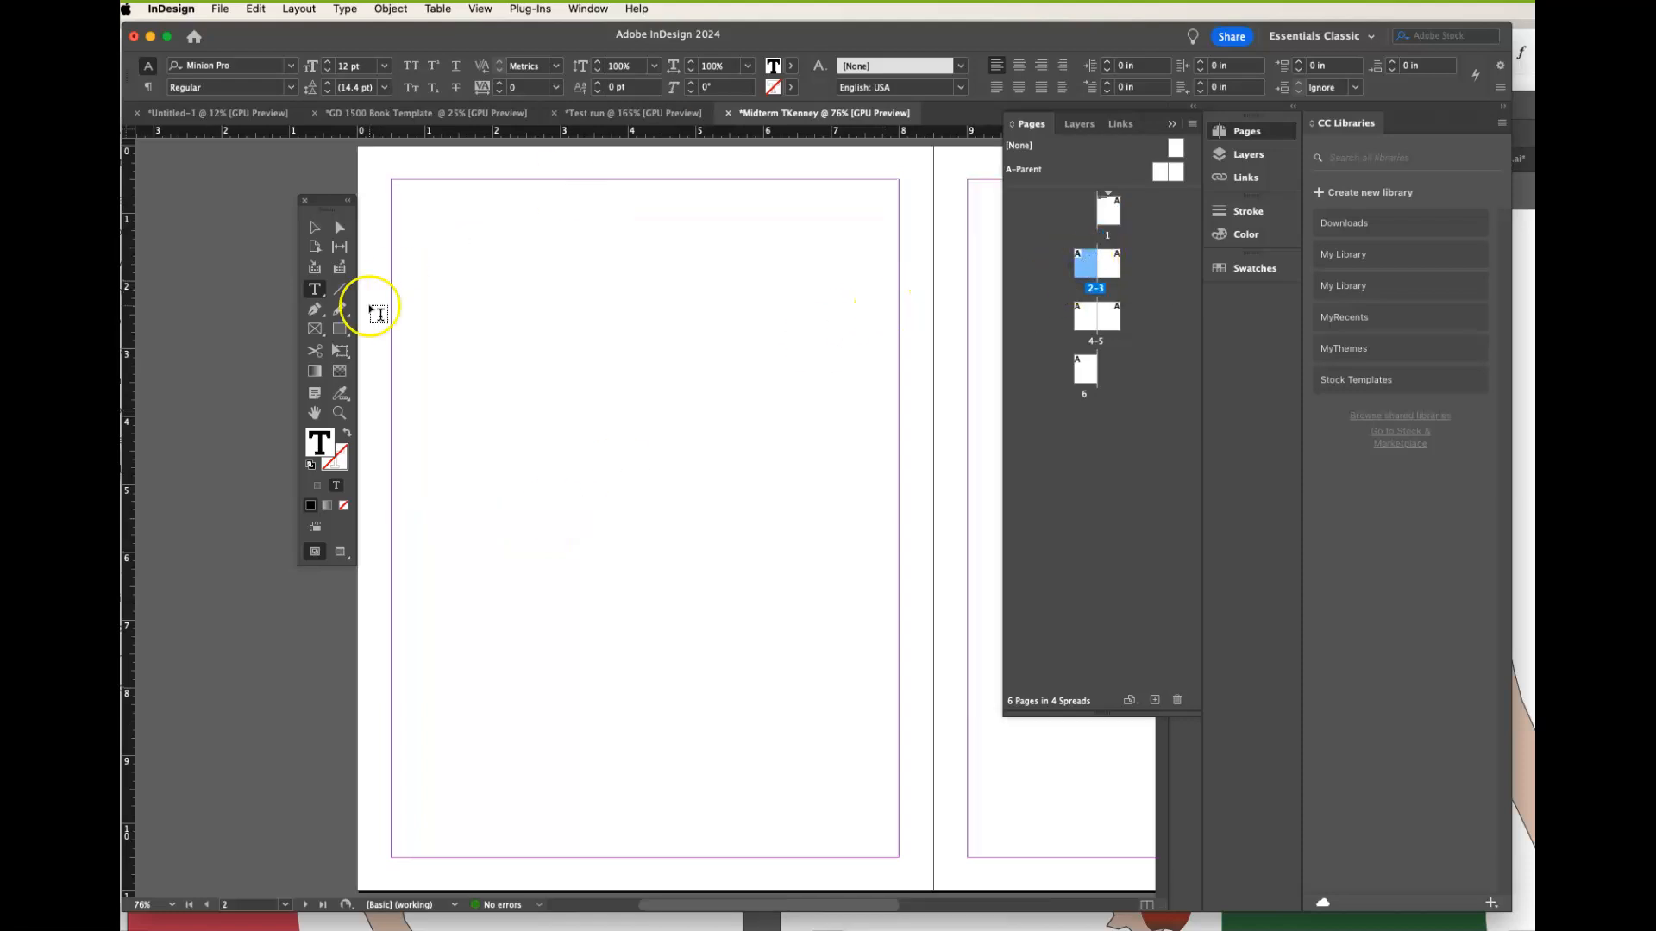
left_click(314, 329)
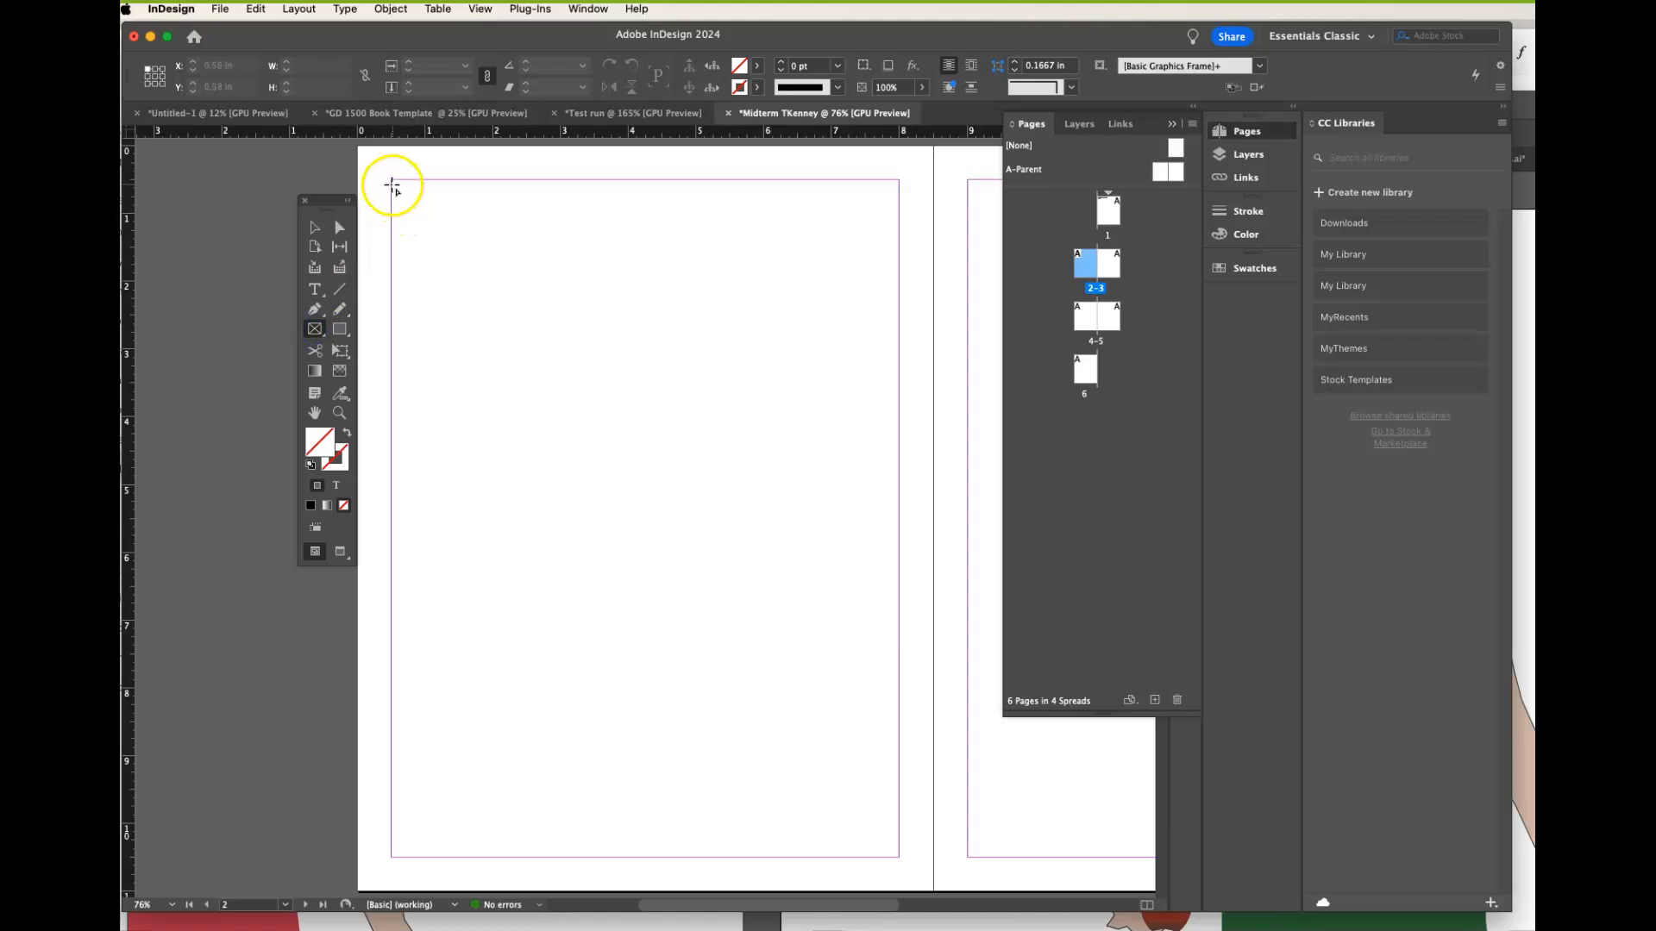
left_click_drag(395, 180, 578, 514)
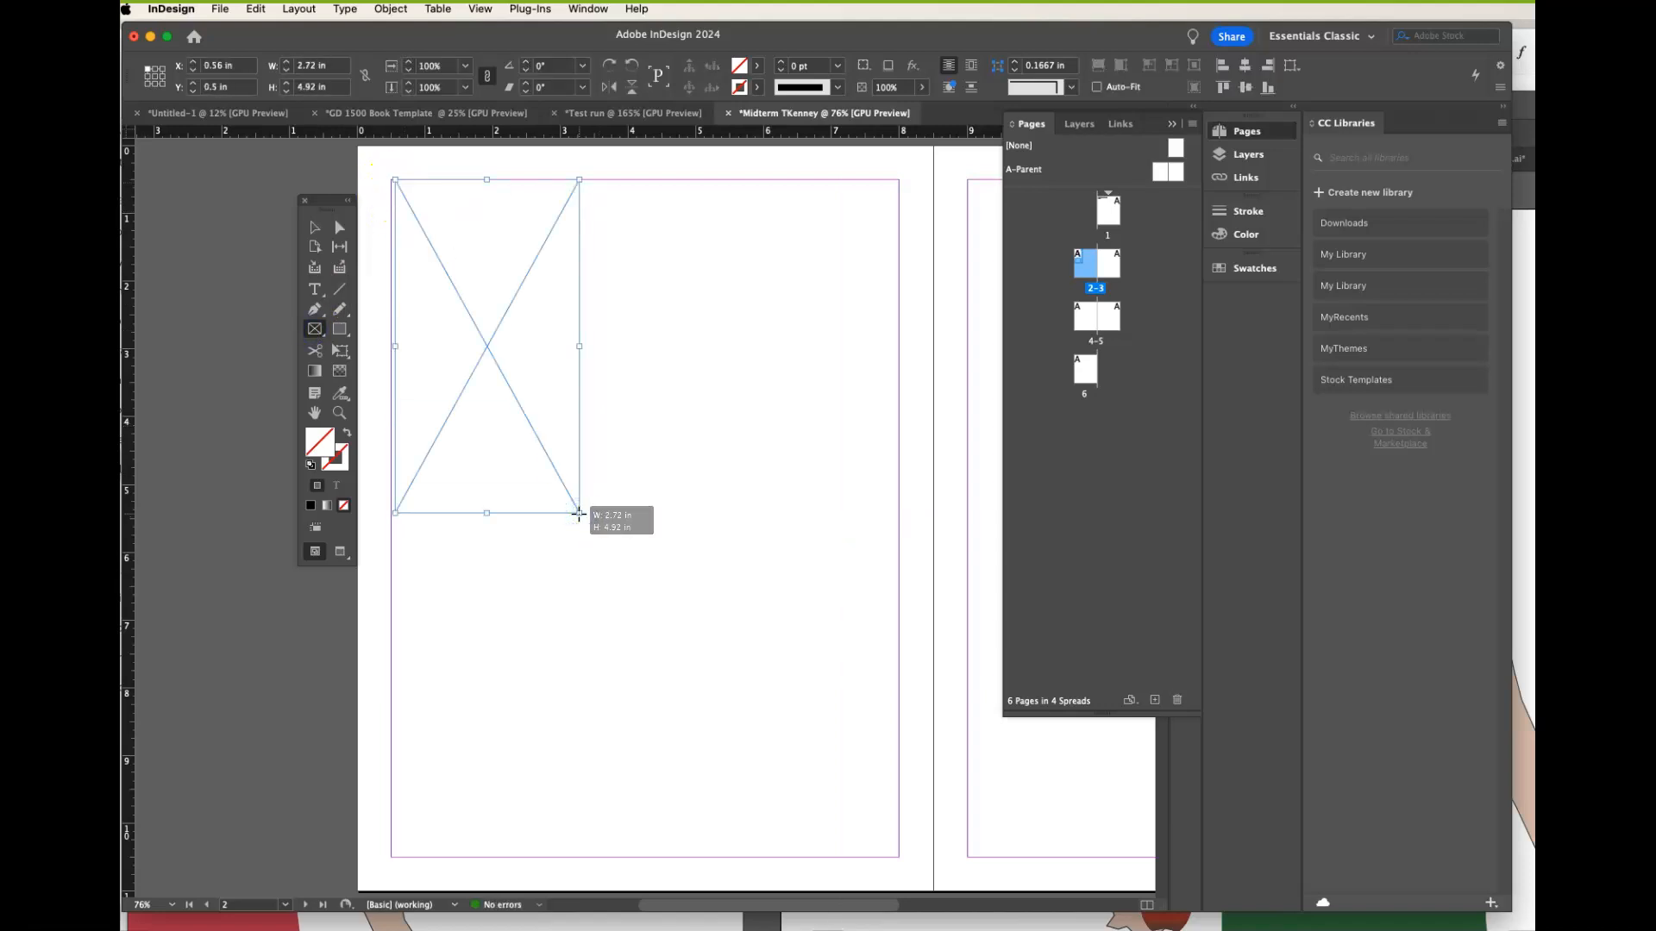
- Place the first page of sheila body(1).ai into the page 2 frame and fit the figure proportionally
key("super+d")
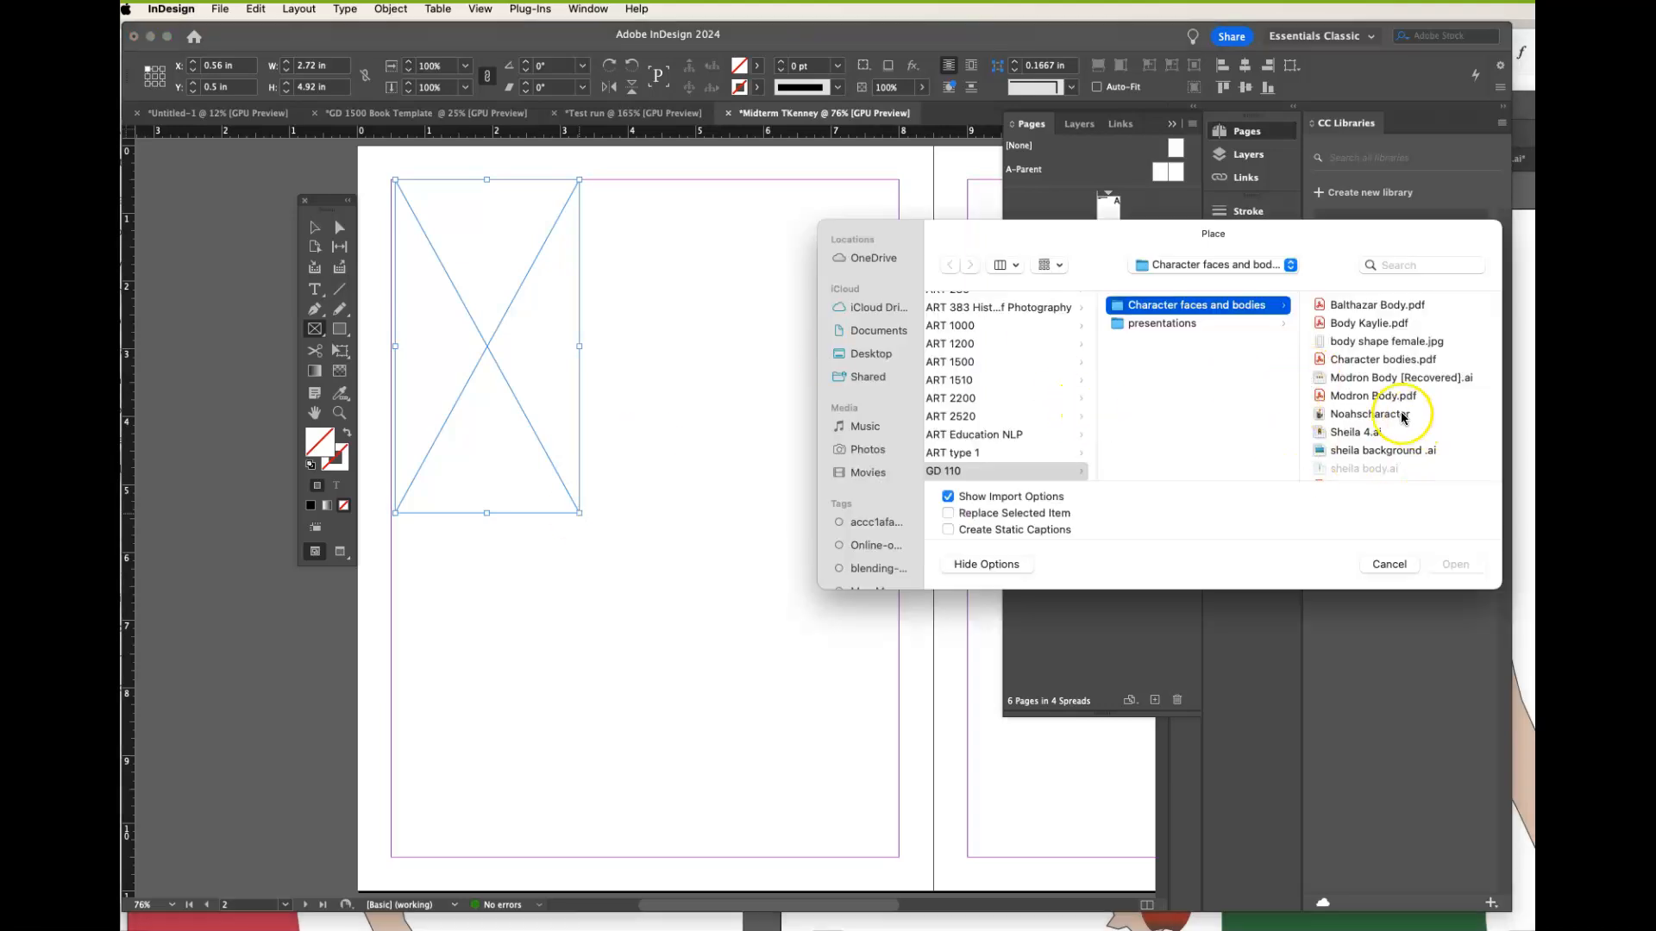
scroll(1385, 431, "down", 3)
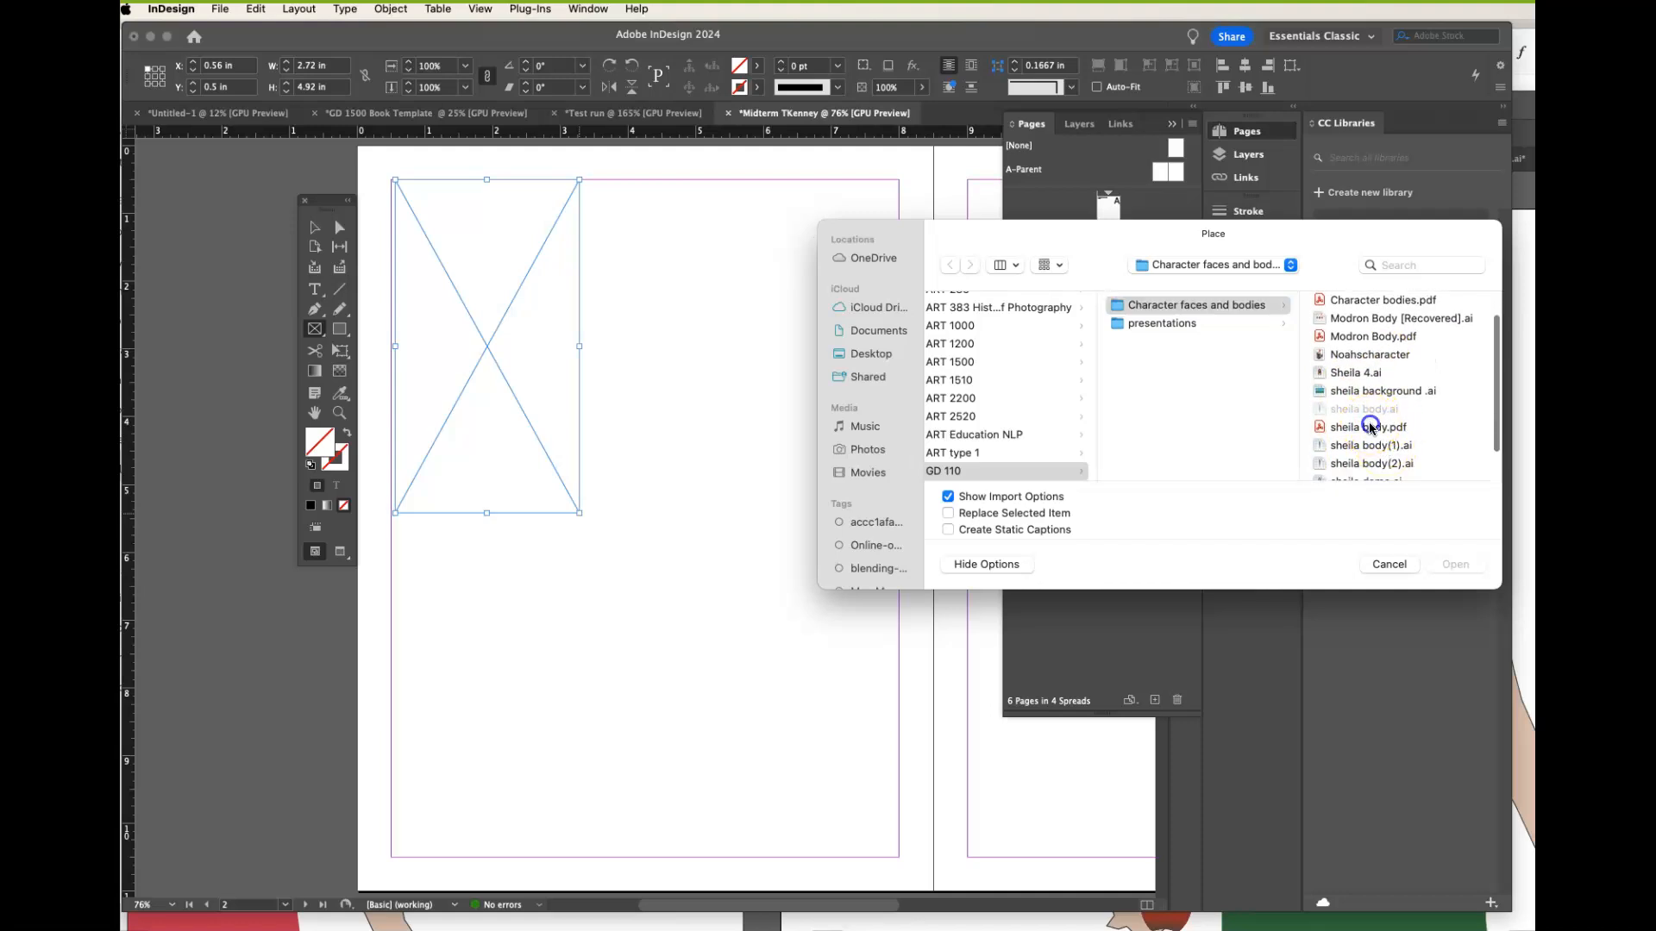
left_click(1367, 427)
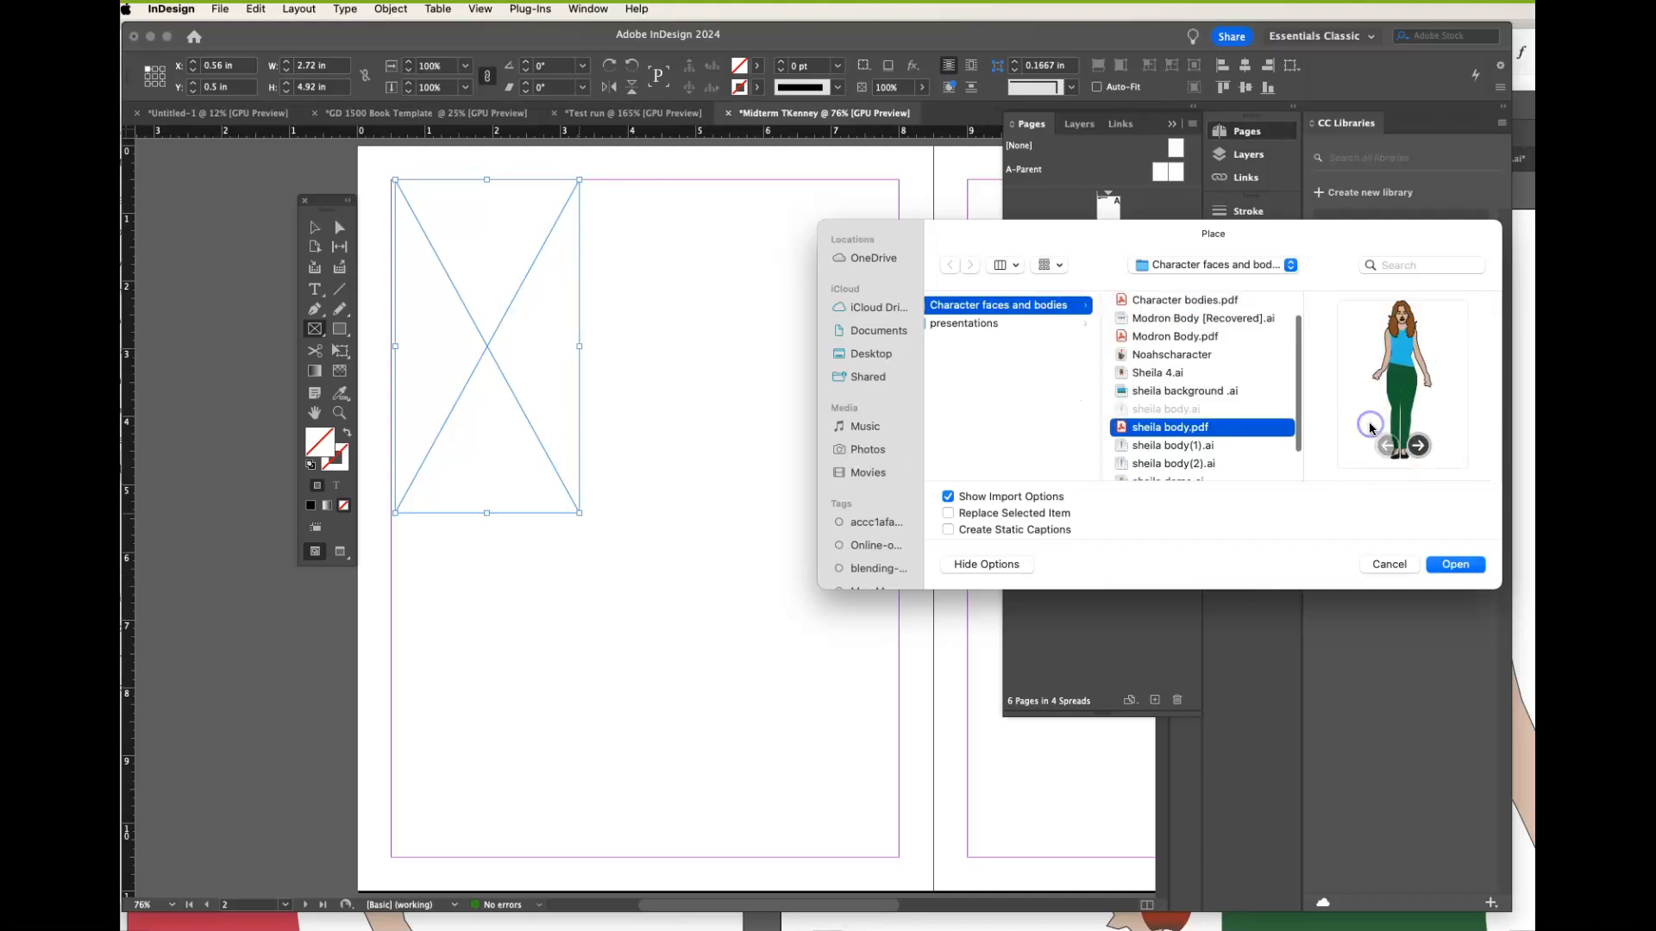
left_click(1417, 445)
left_click(1416, 445)
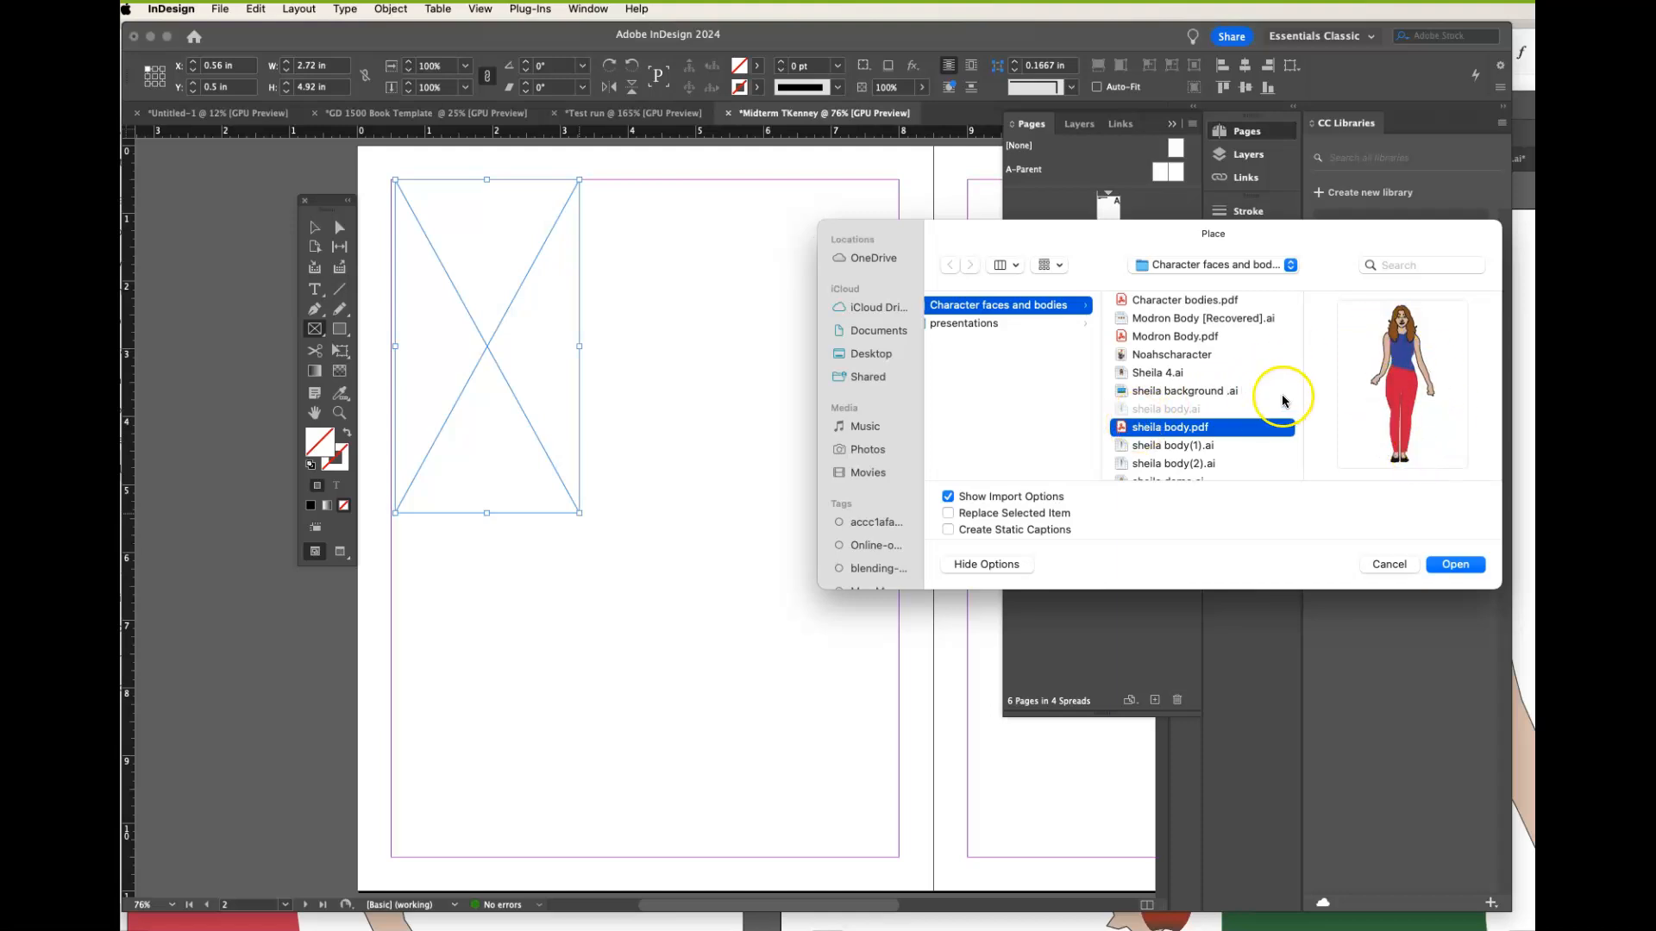
left_click(1186, 450)
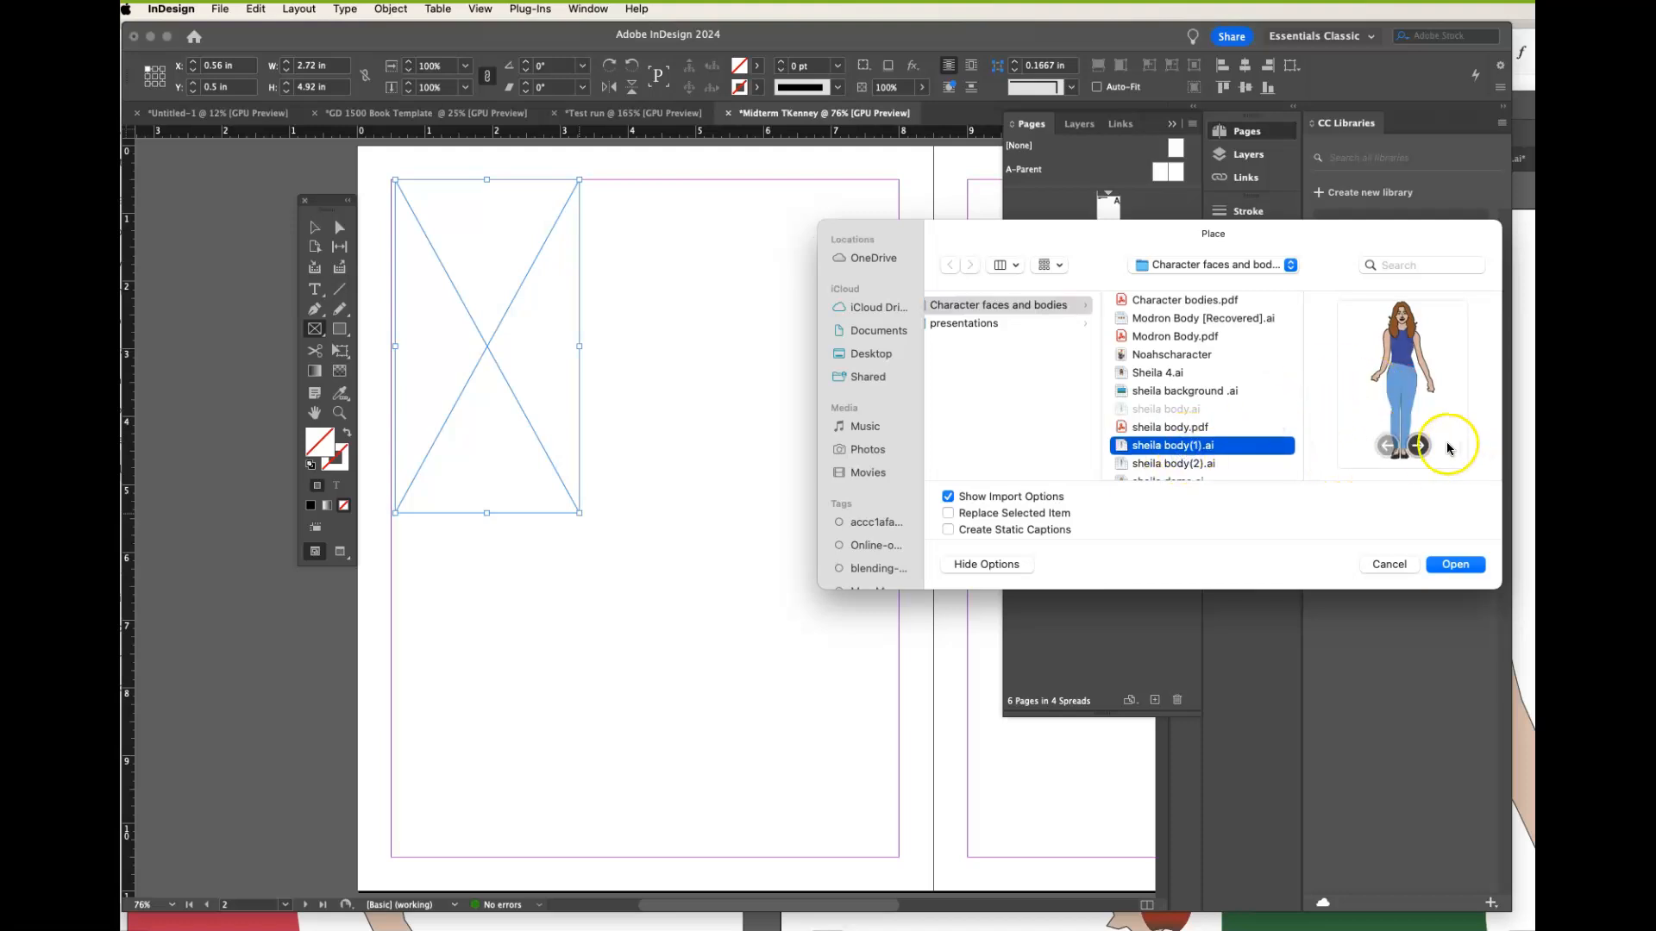
left_click(1459, 565)
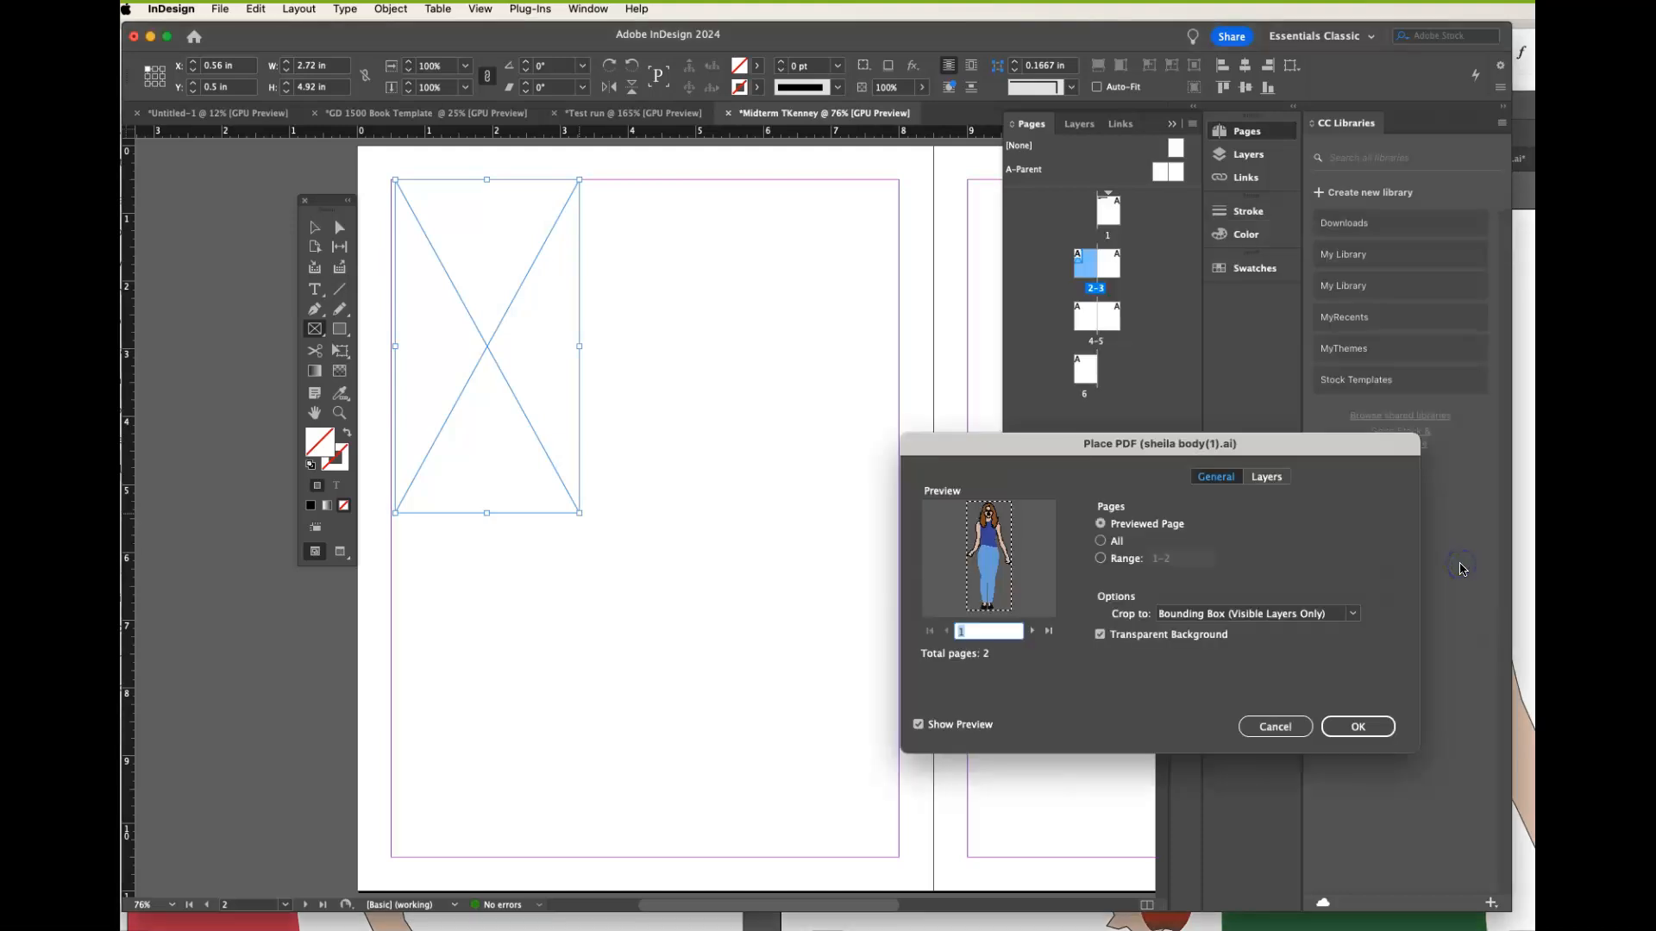
left_click(1364, 729)
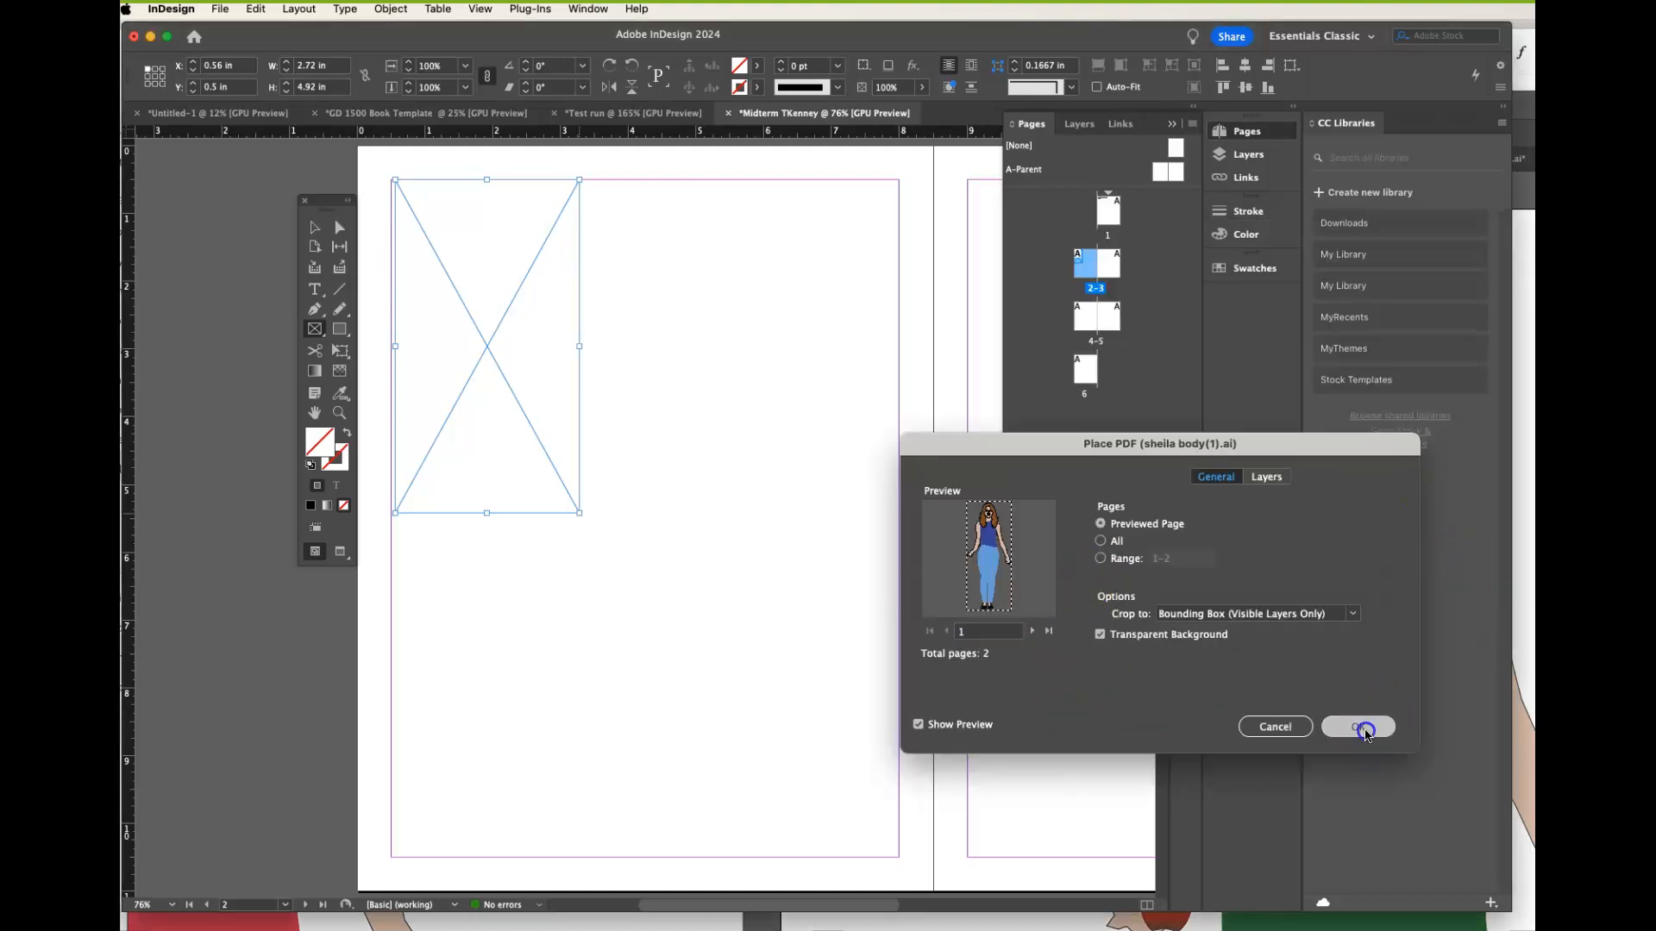
left_click(438, 300)
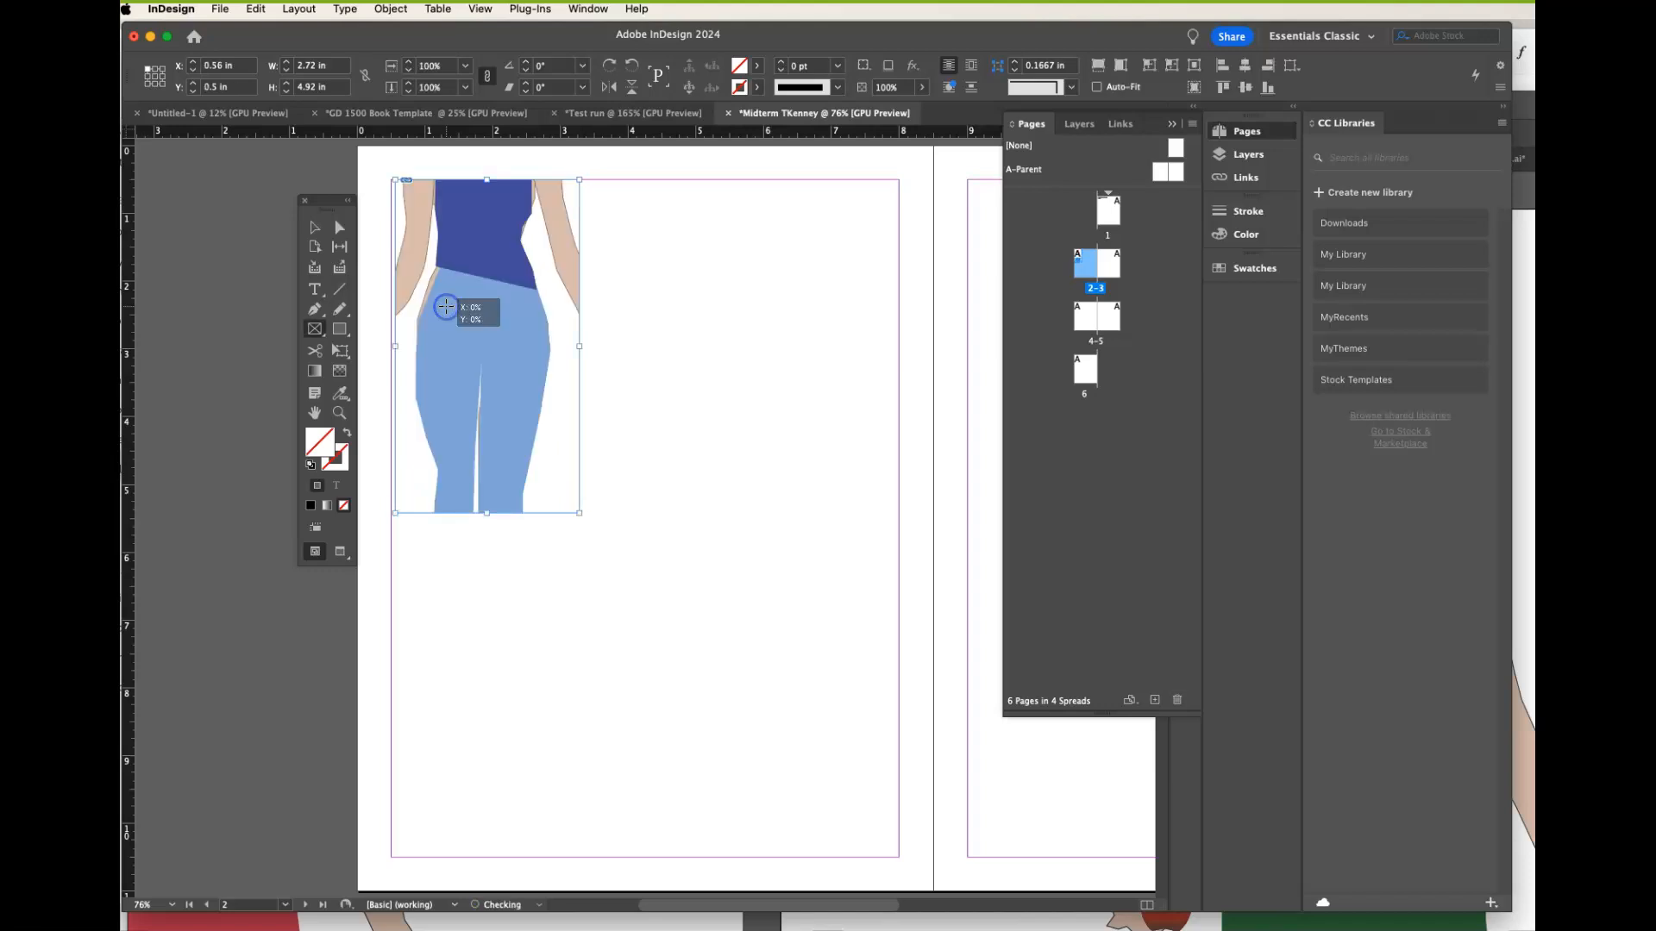
left_click(1121, 67)
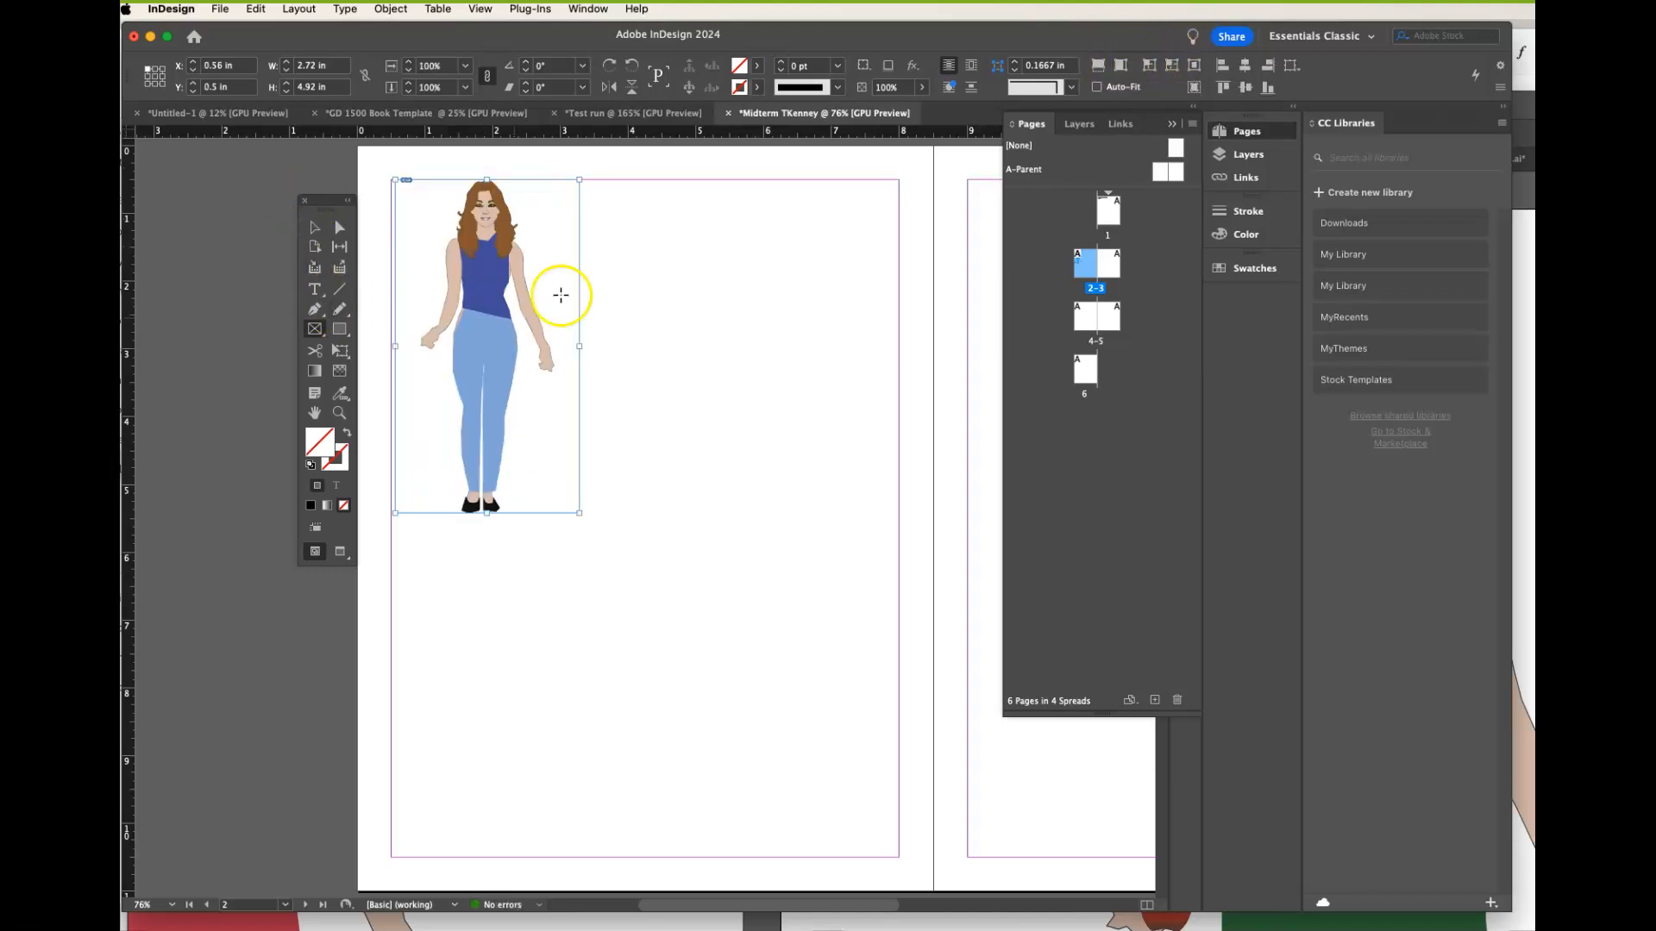
- Paste a copy of the figure's frame on page 2 and align it beside the original at X 3.38 in, Y 0.5 in
left_click(314, 227)
left_click(565, 180)
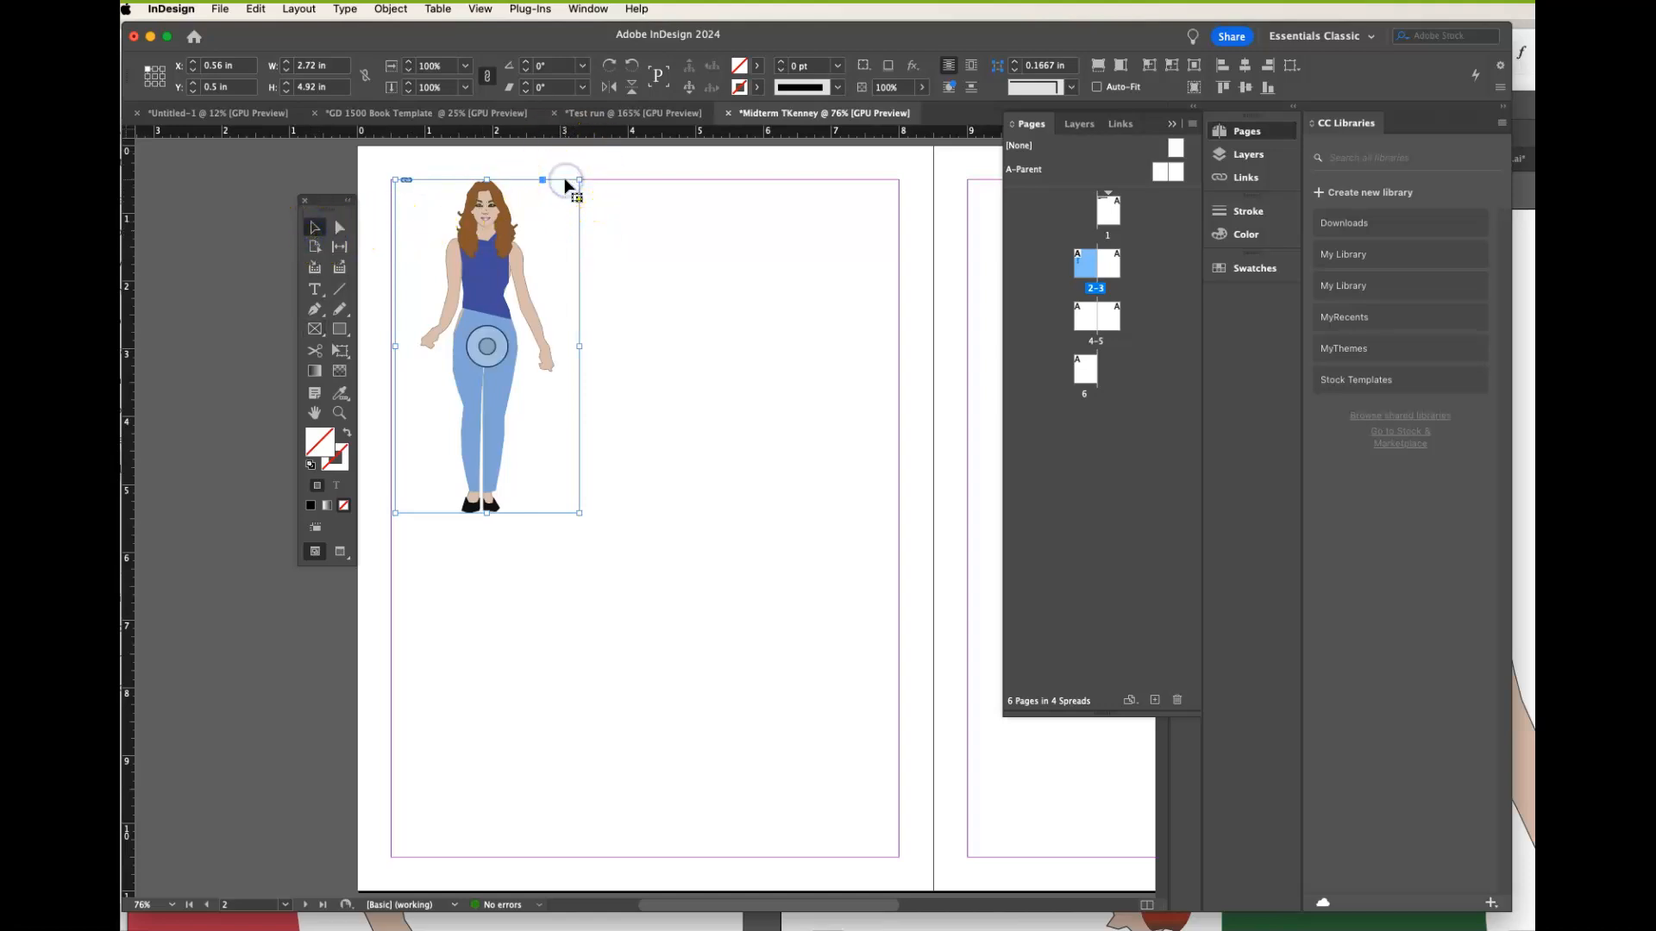
key("super+v")
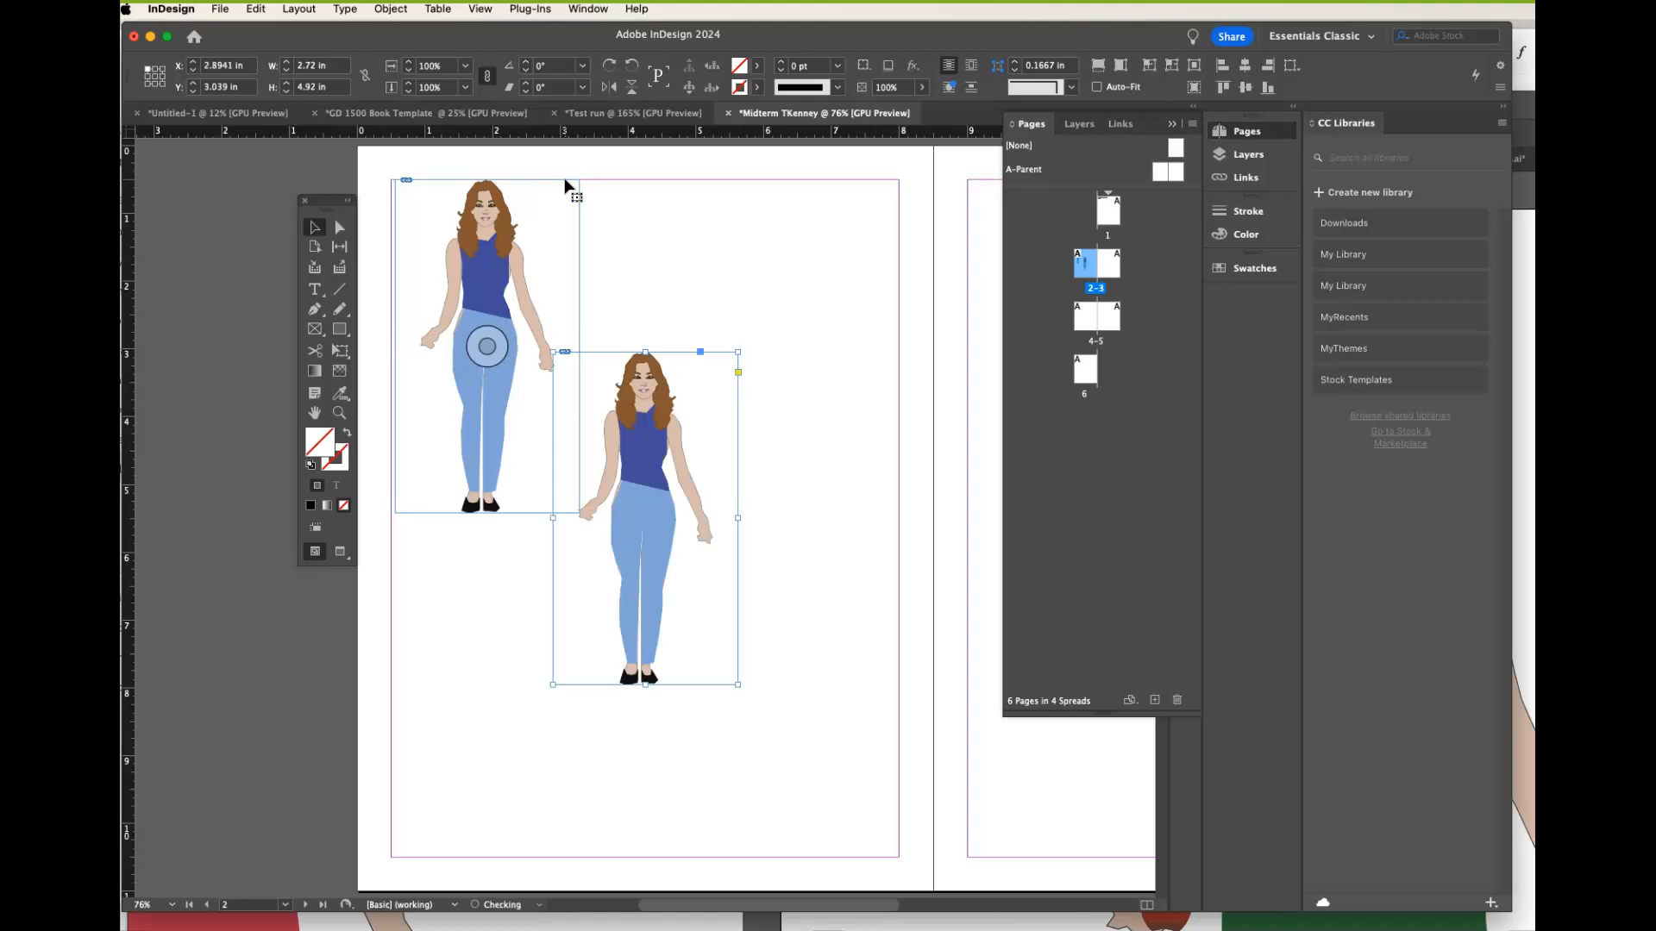
left_click(674, 351)
left_click_drag(674, 353, 709, 181)
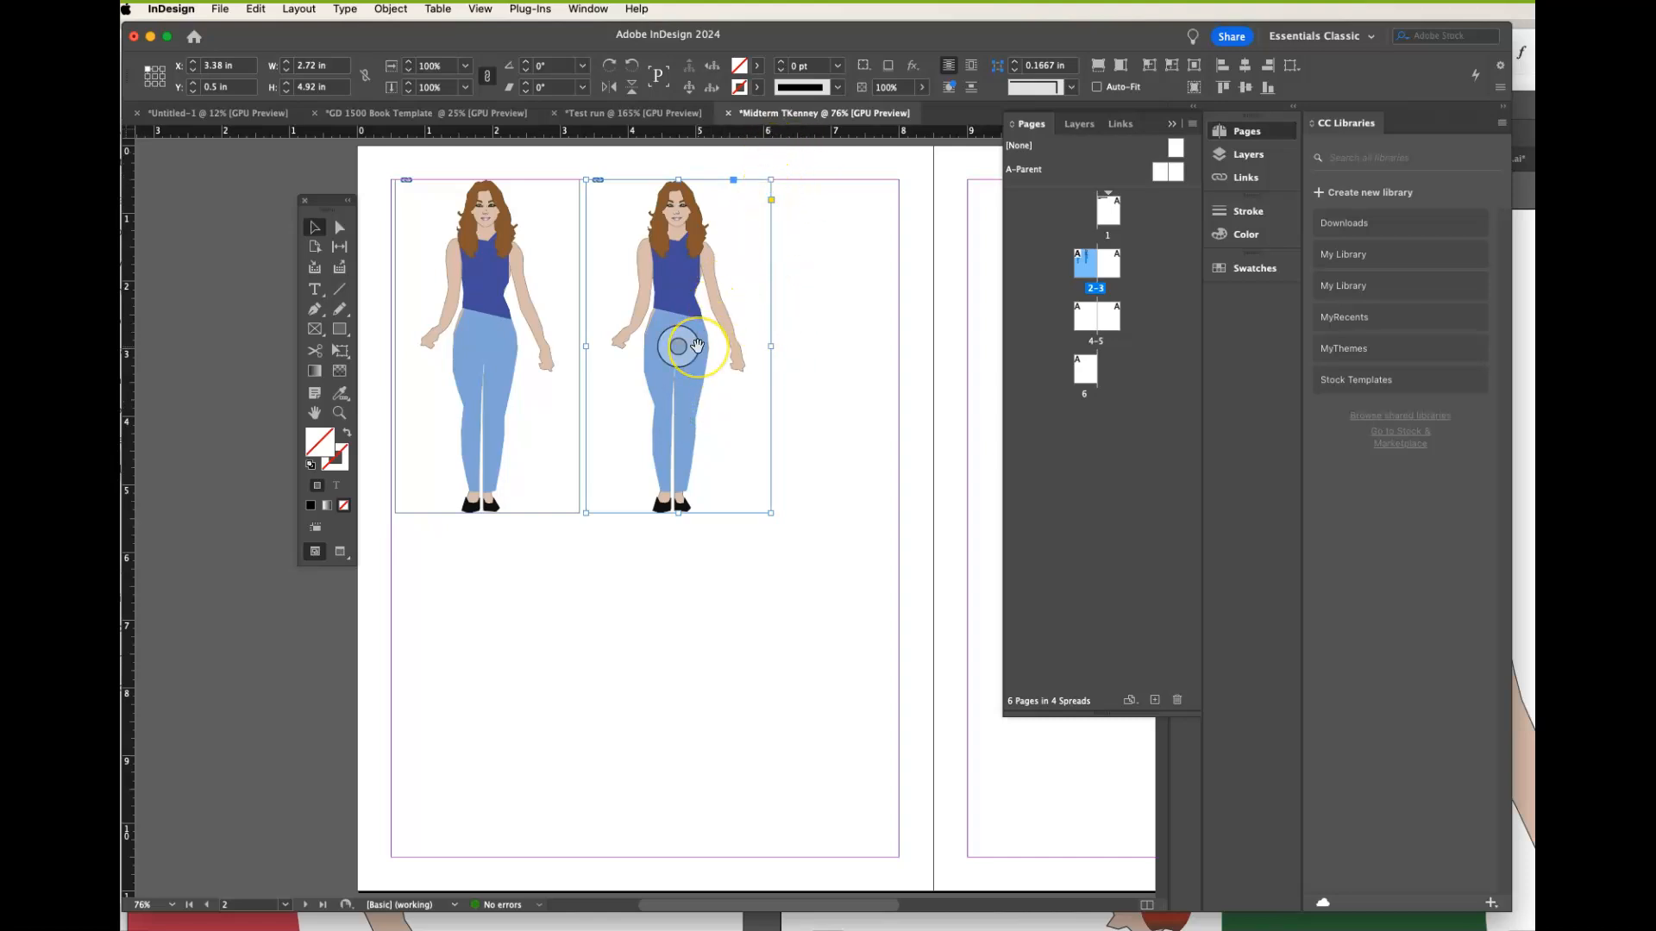
- Try to place the second page of sheila body(1).ai on page 2 without replacing the selected figure, and delete the loose full-size image
key("super+d")
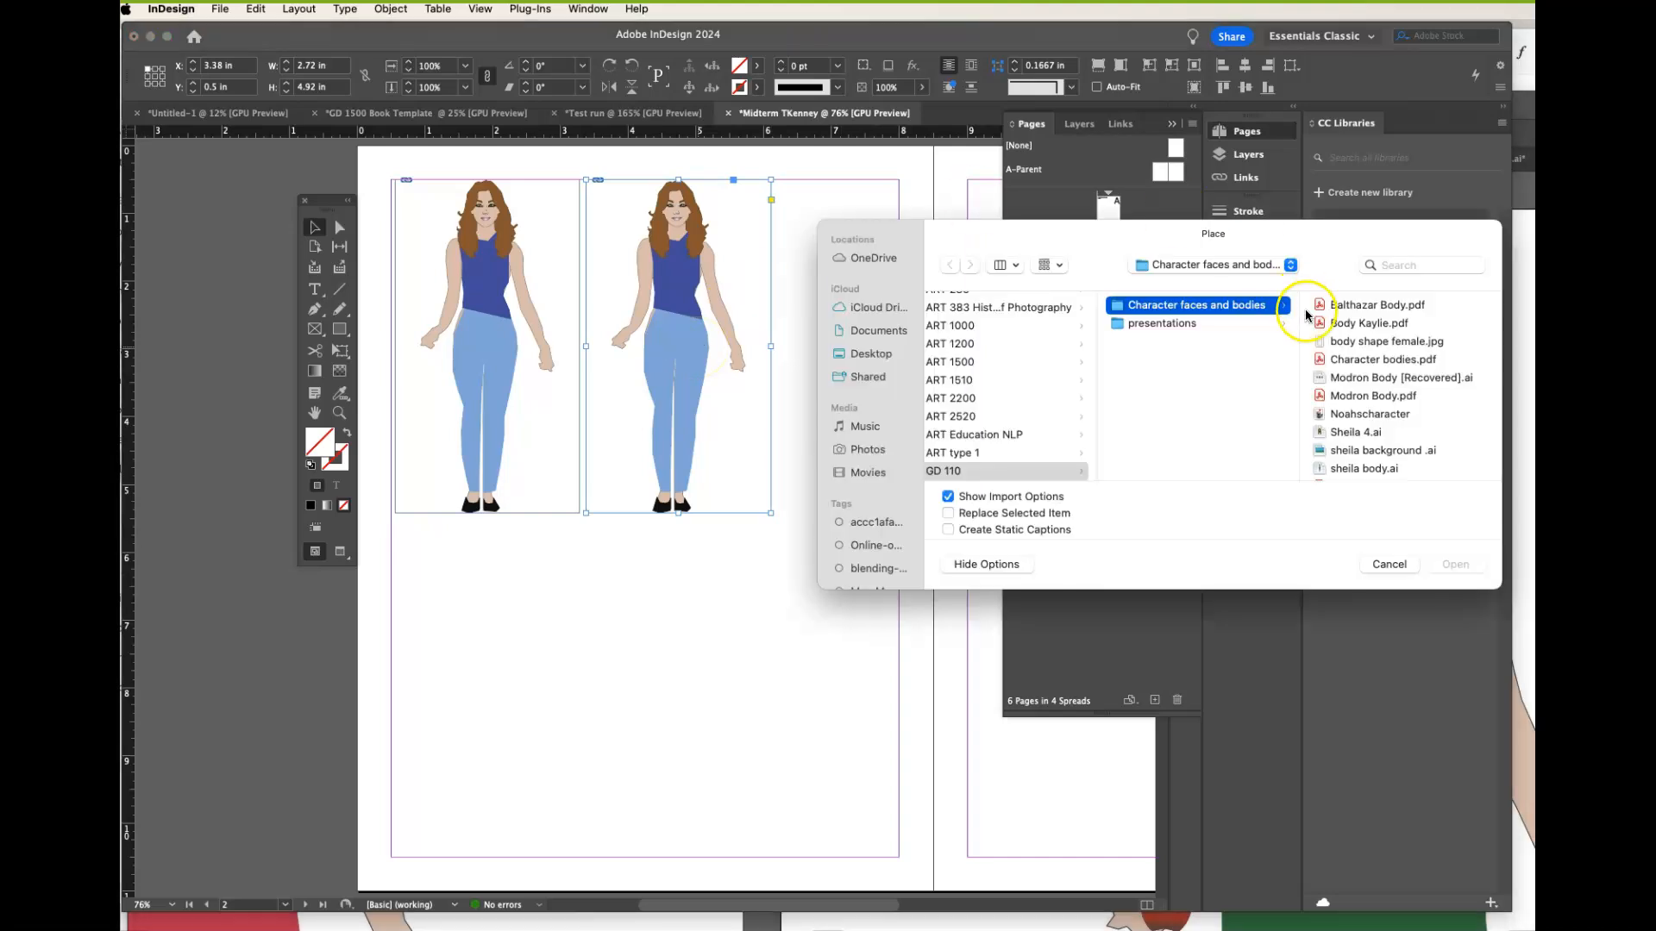
left_click(1357, 468)
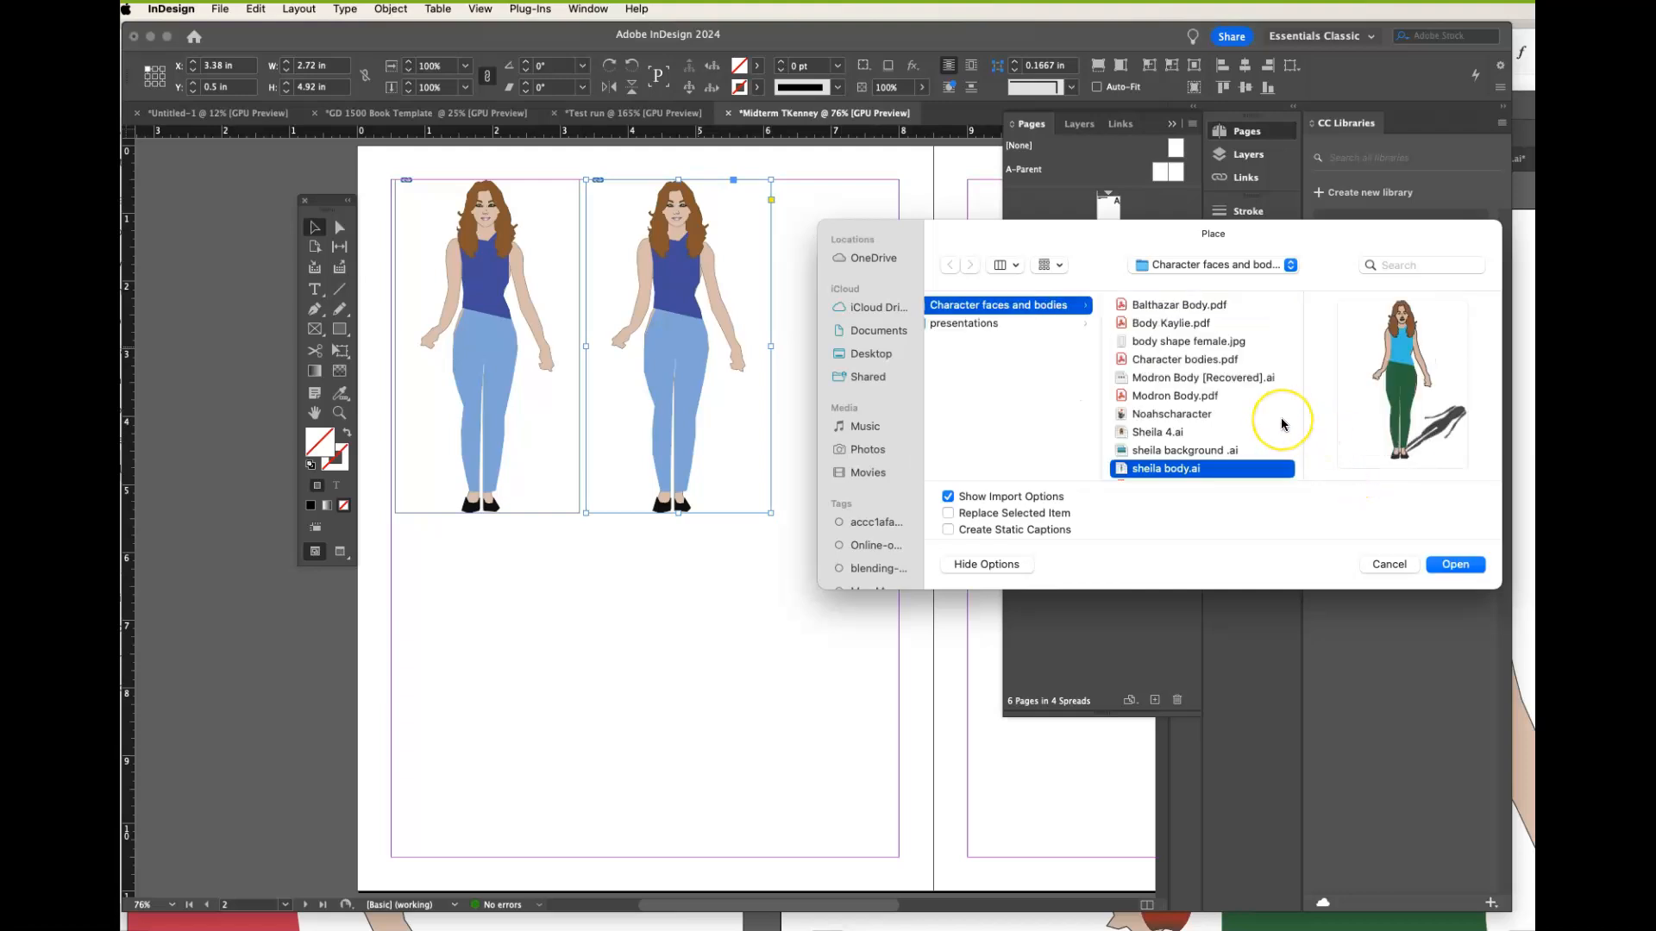
scroll(1282, 422, "down", 3)
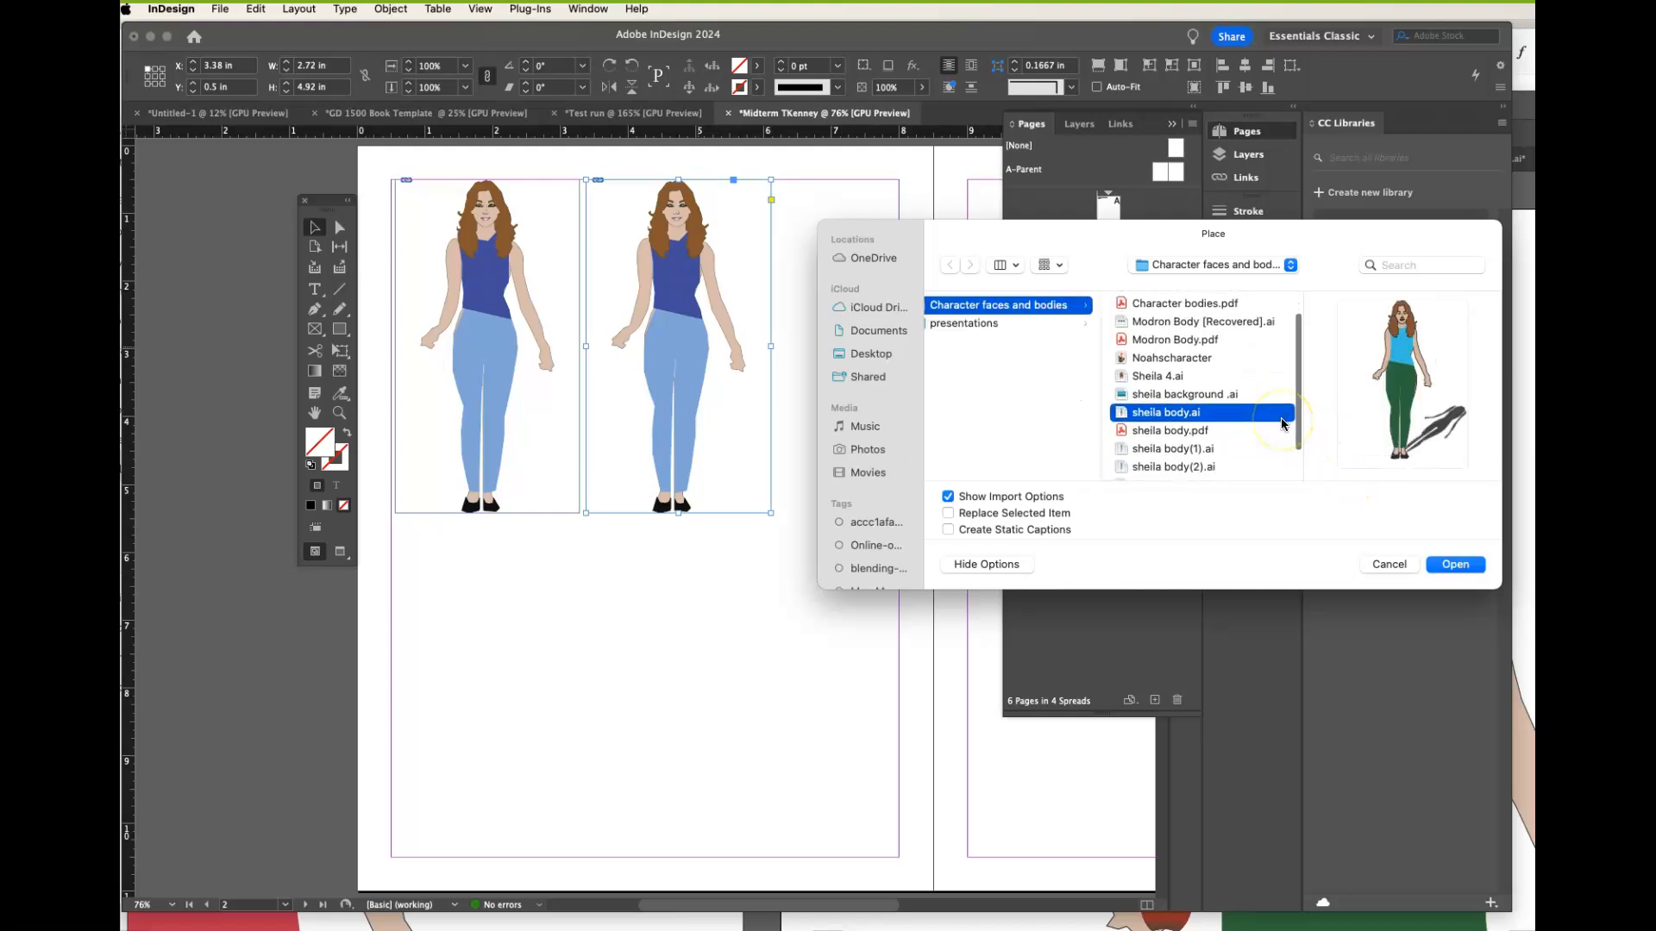
left_click(1197, 448)
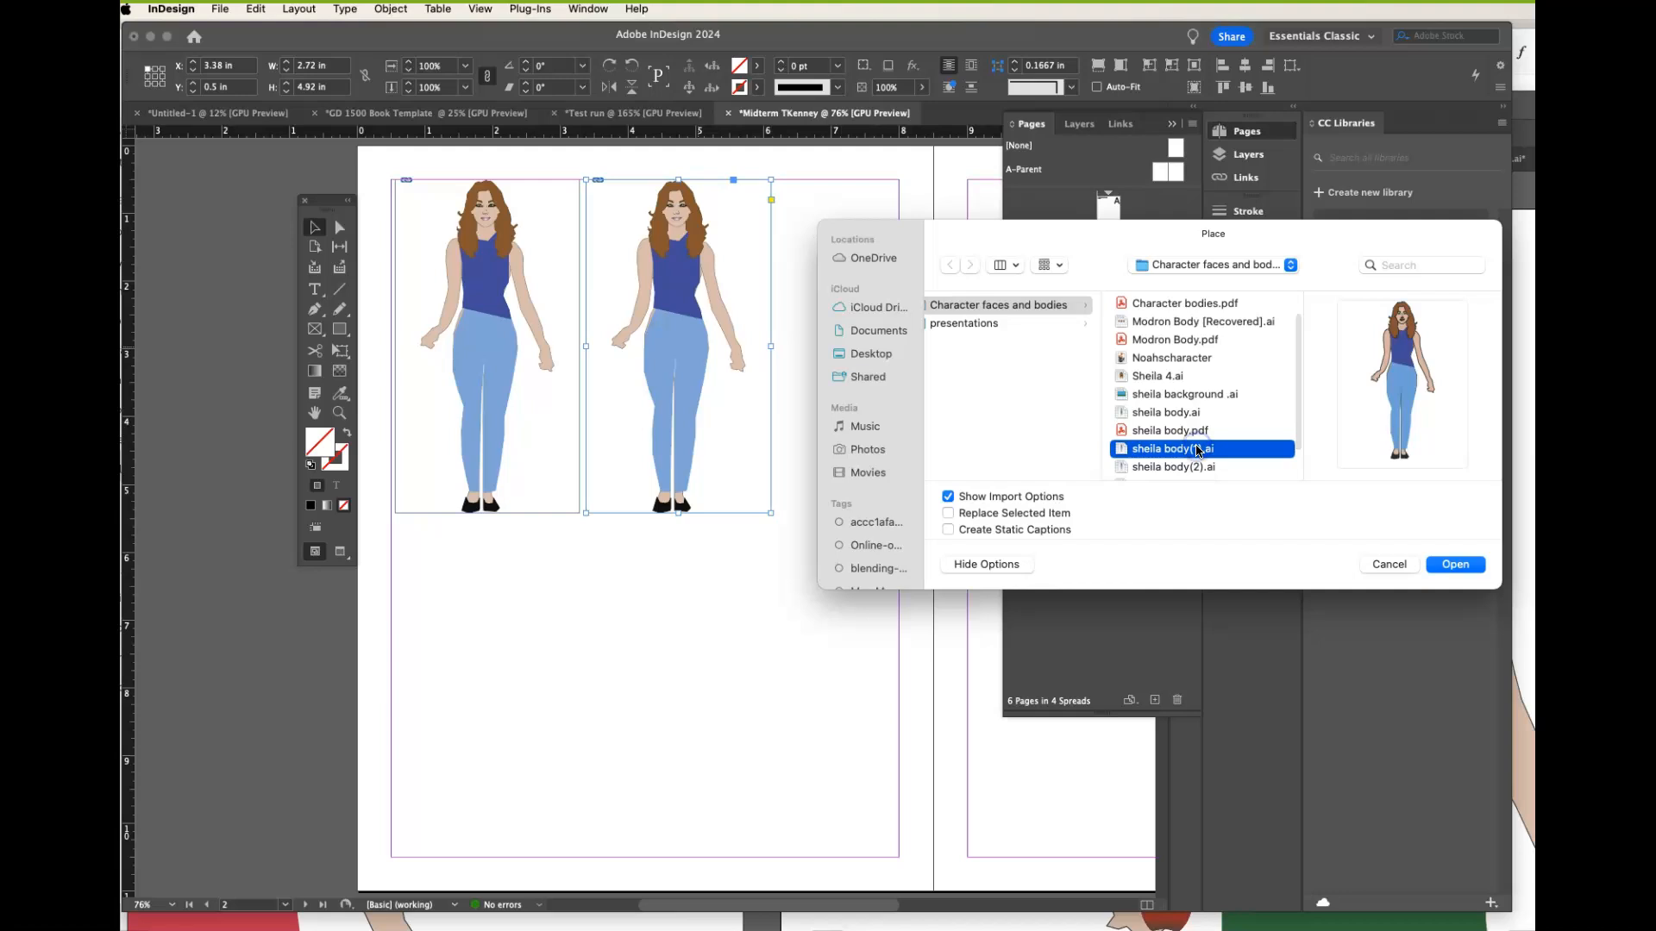
left_click(1466, 565)
left_click(1034, 632)
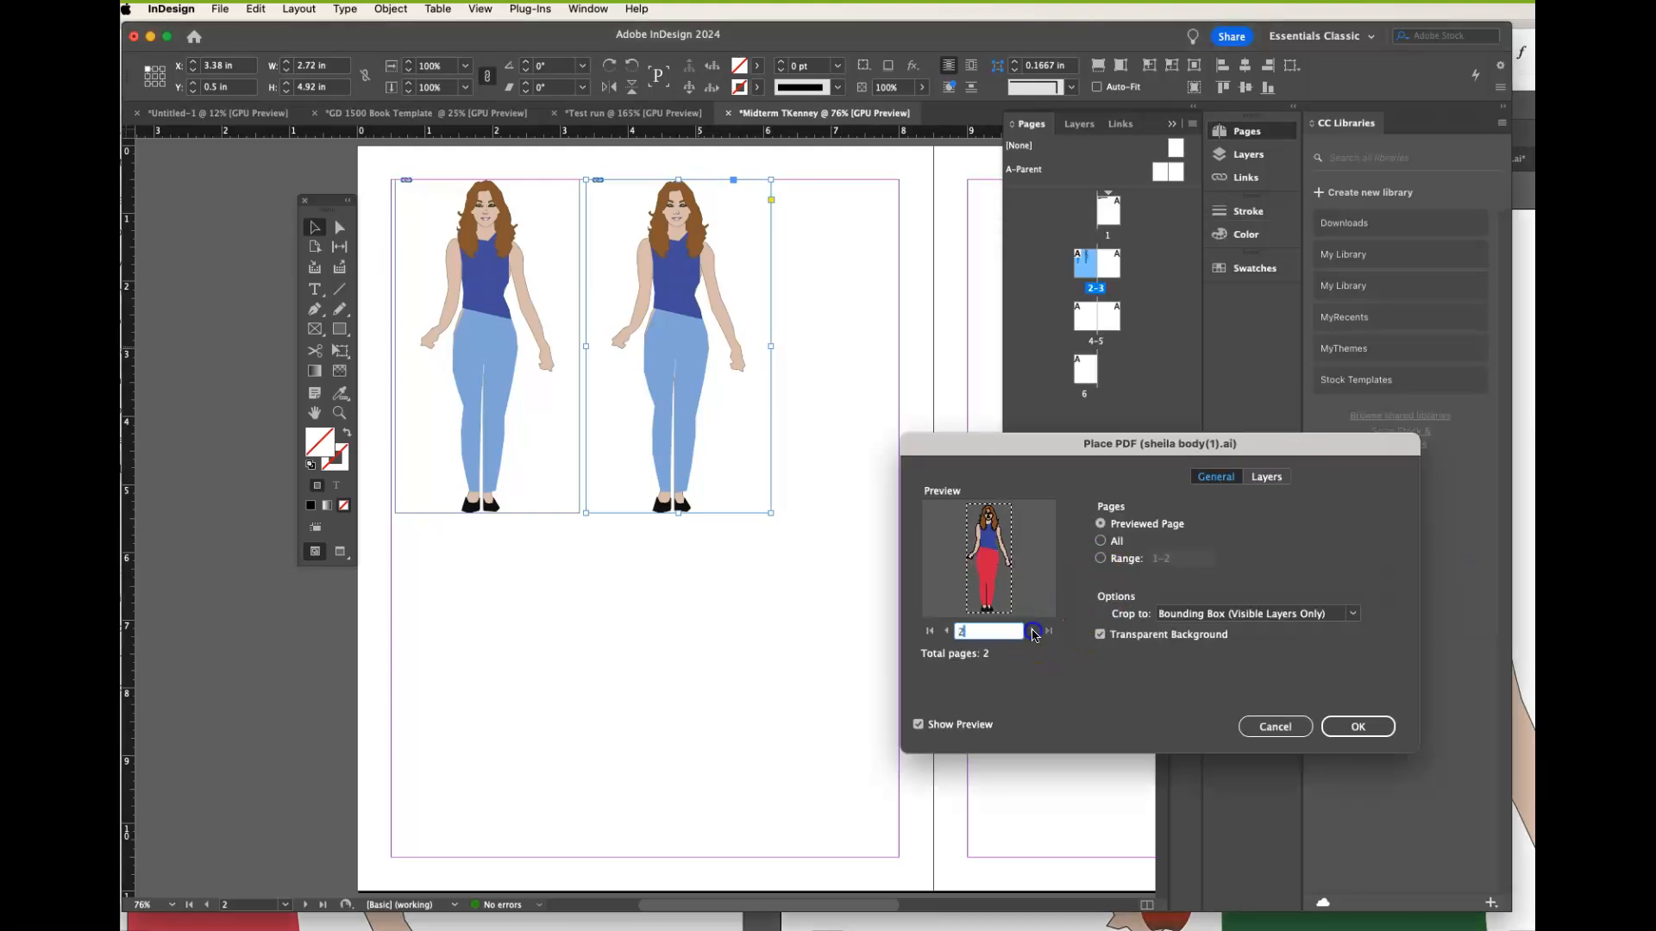
left_click(1358, 727)
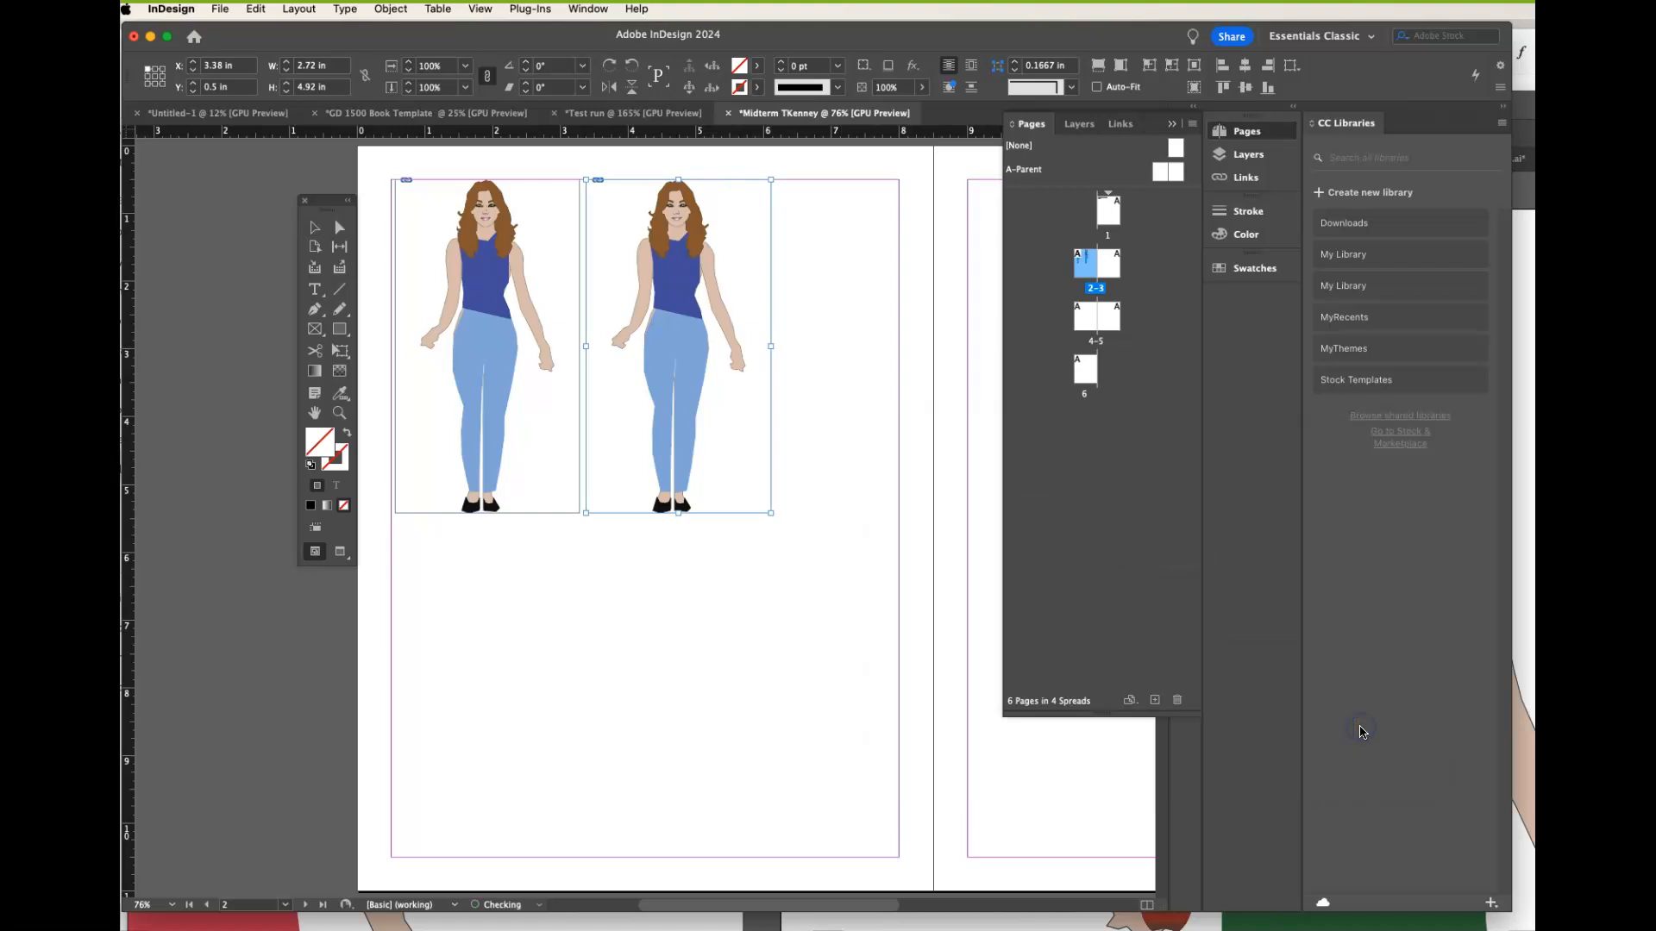
left_click(645, 290)
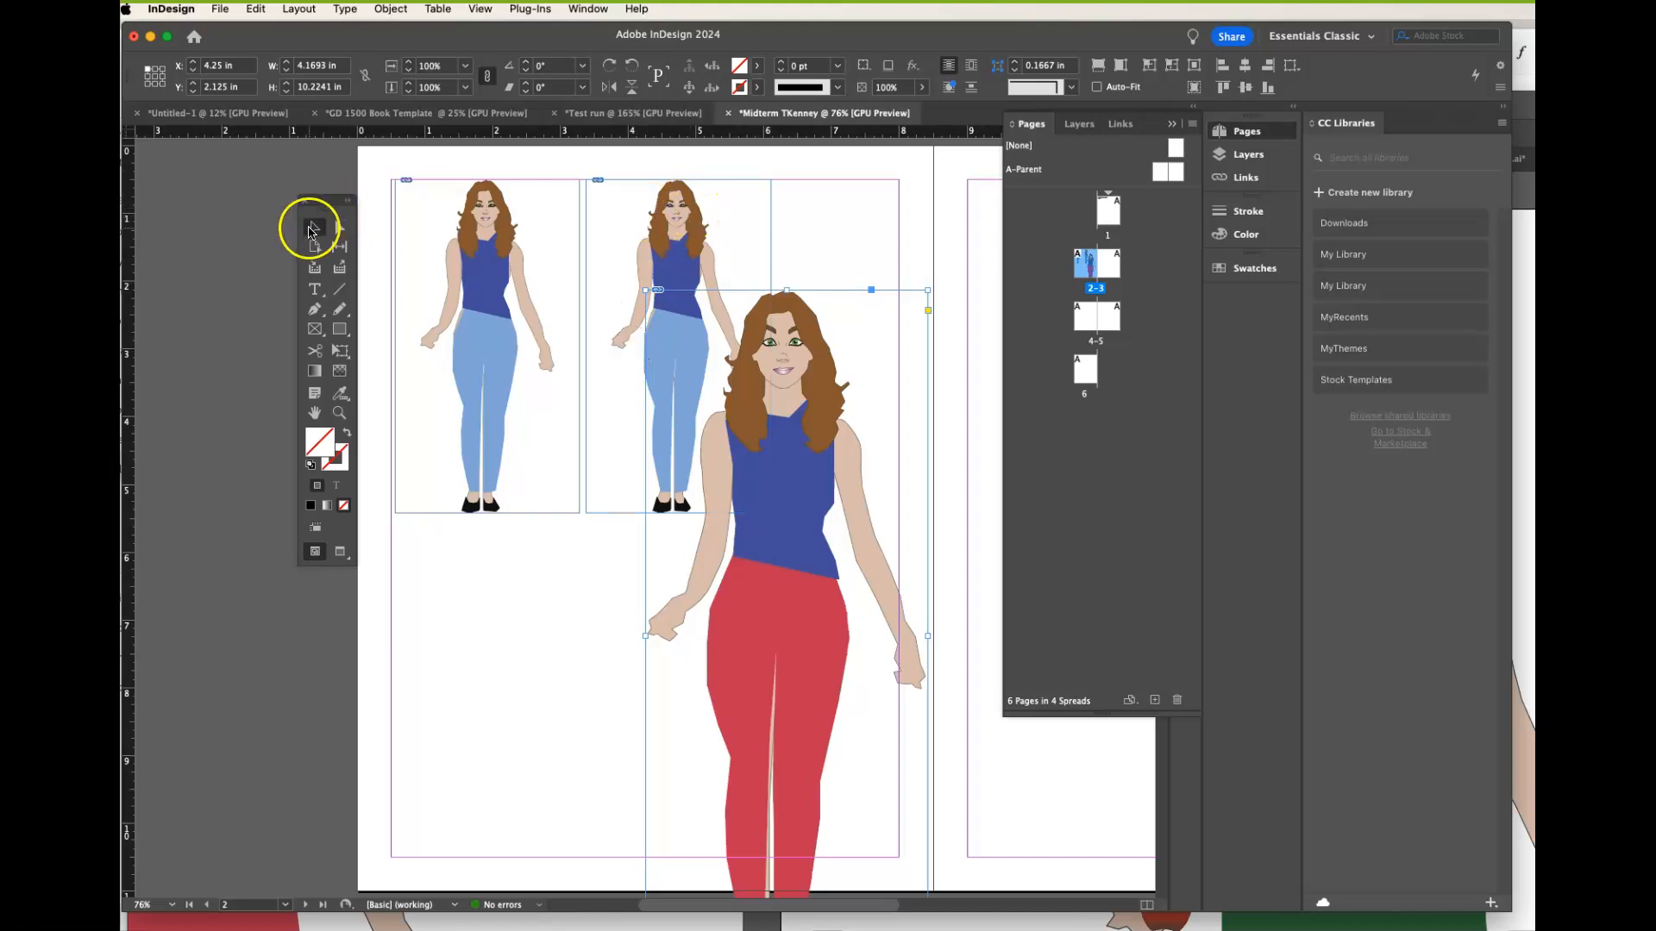
left_click(313, 227)
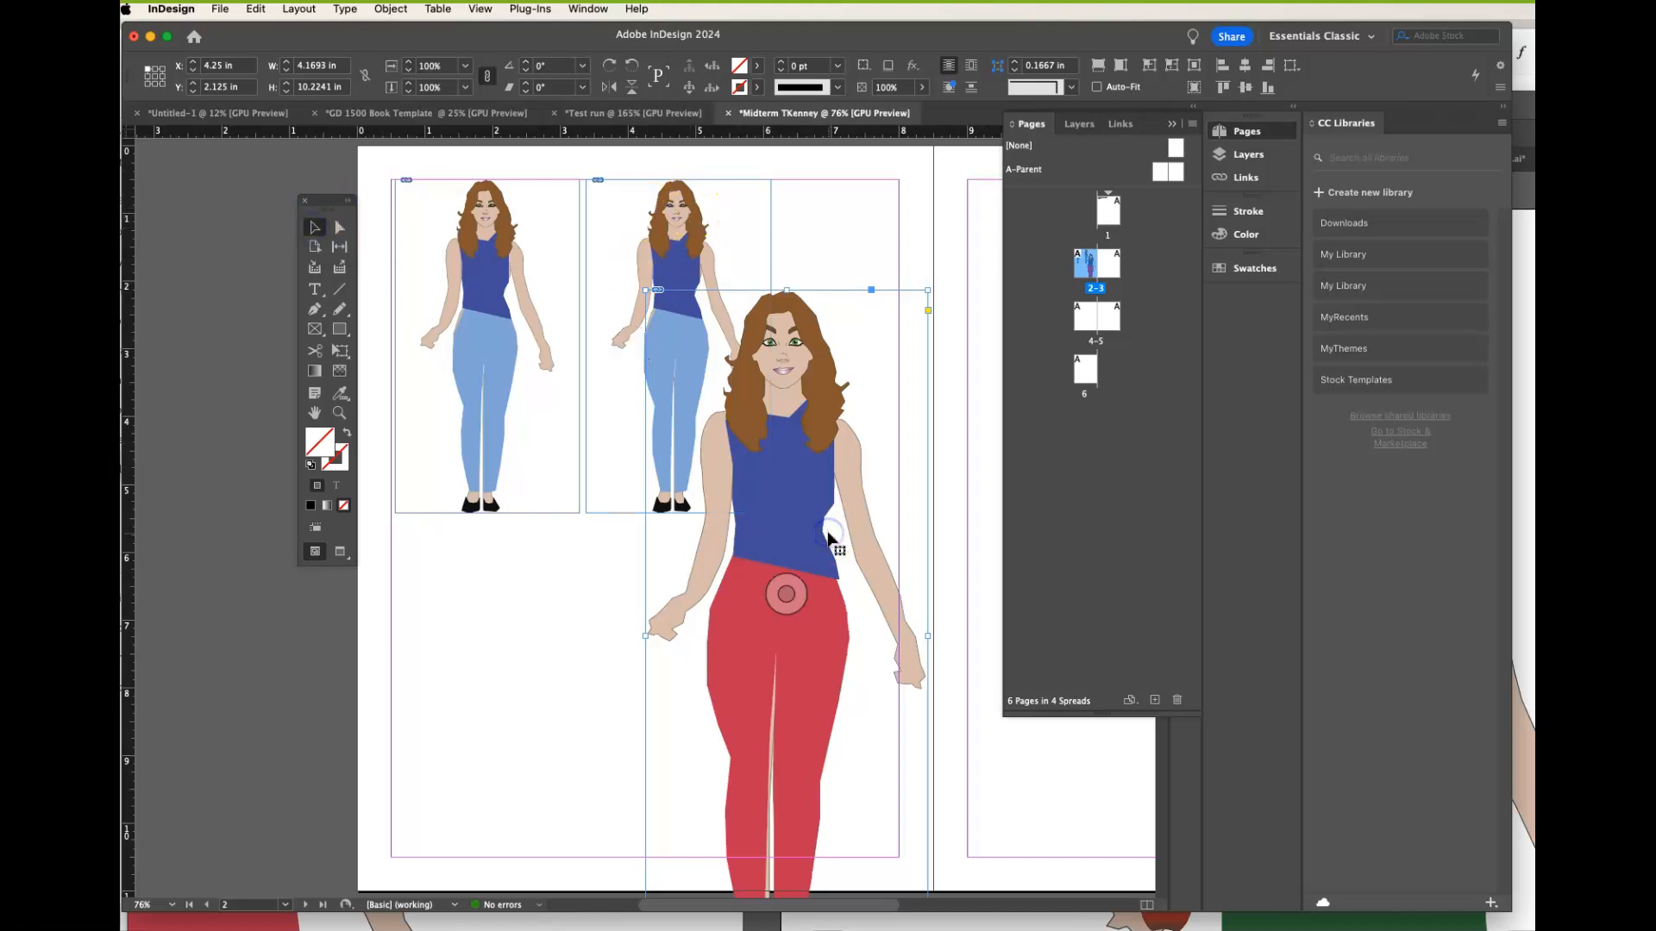
key("Delete")
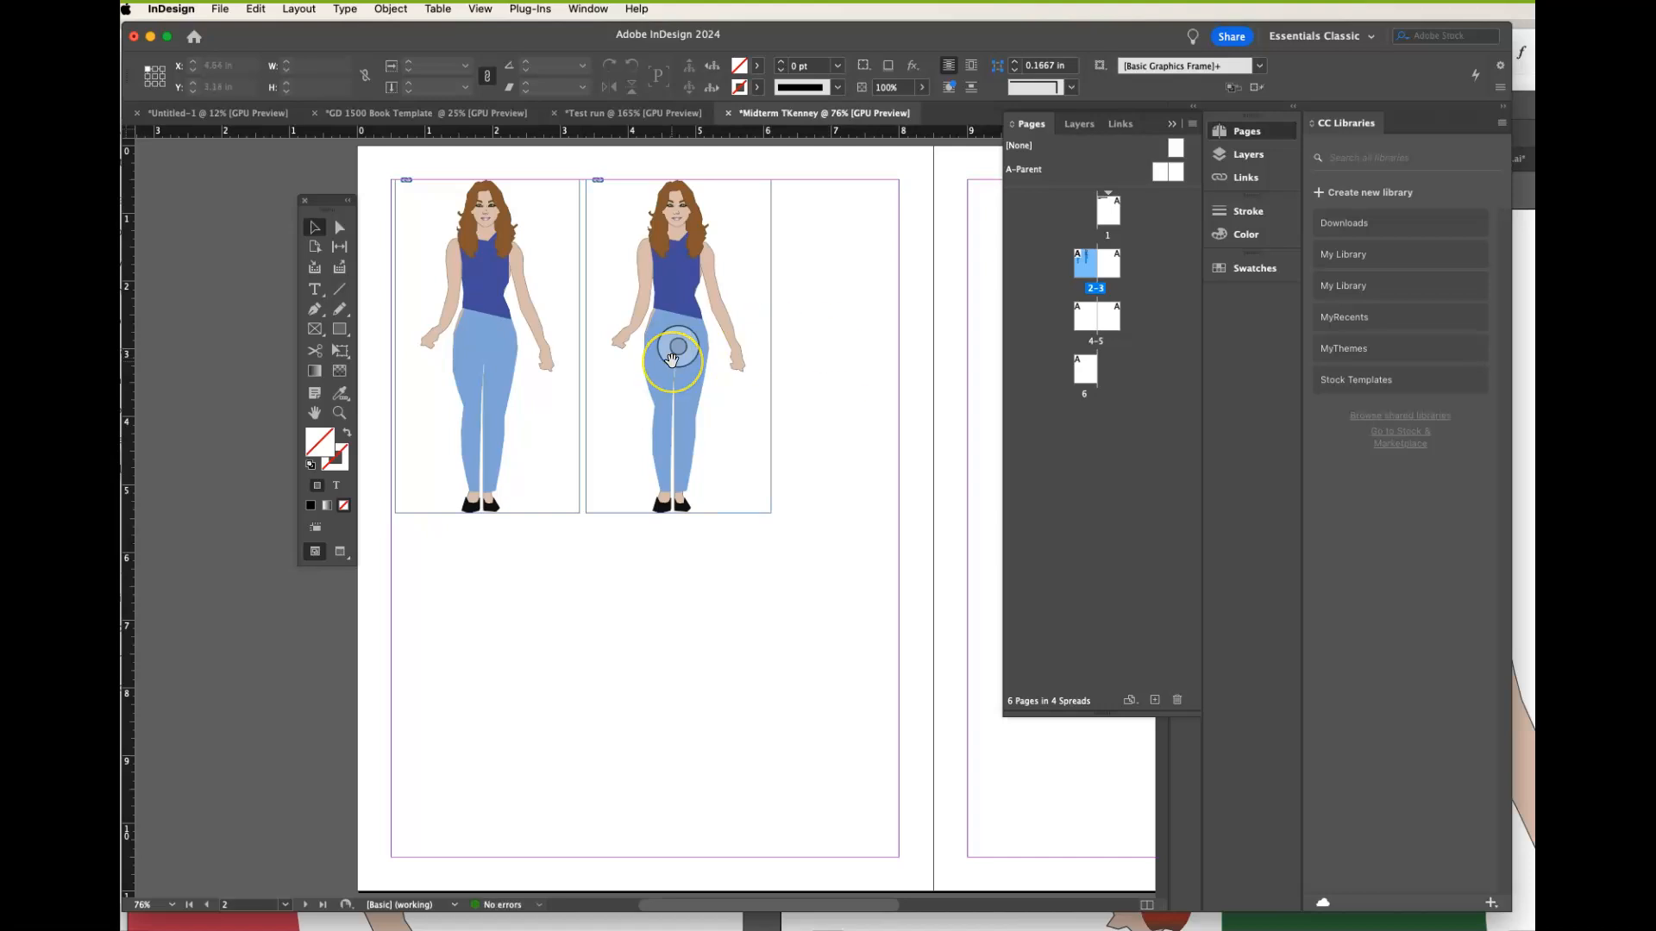
- Replace the second figure on page 2 with the second page of sheila body(1).ai, enabling Replace Selected Item
left_click(680, 272)
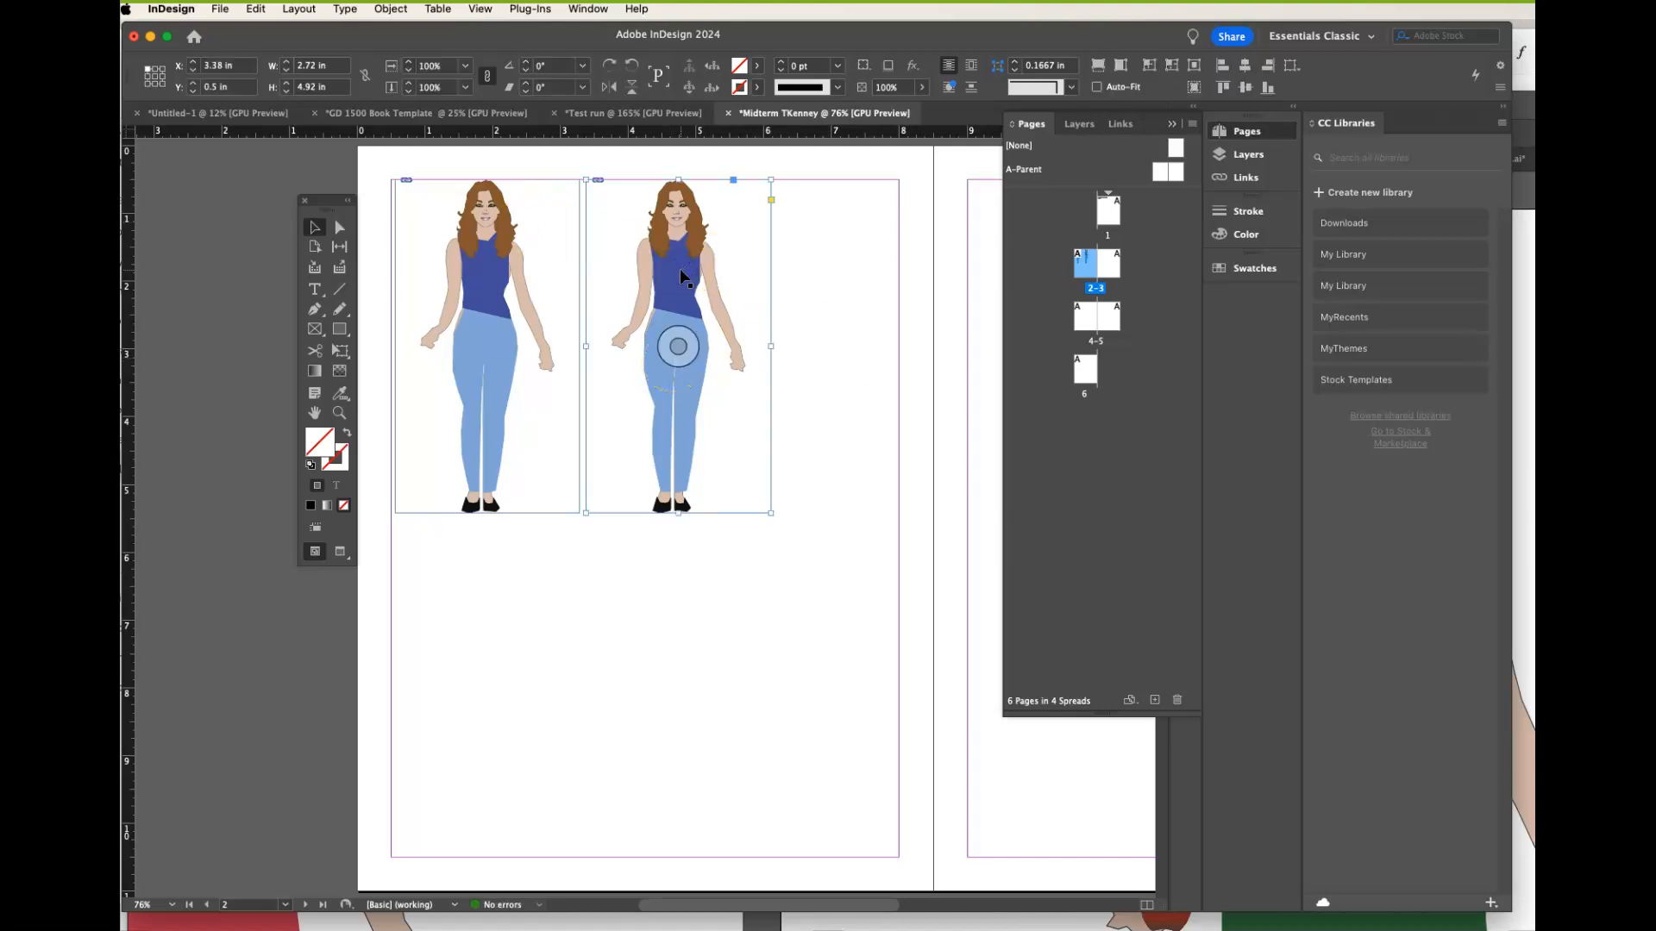
key("super+d")
scroll(1408, 457, "down", 3)
left_click(1397, 429)
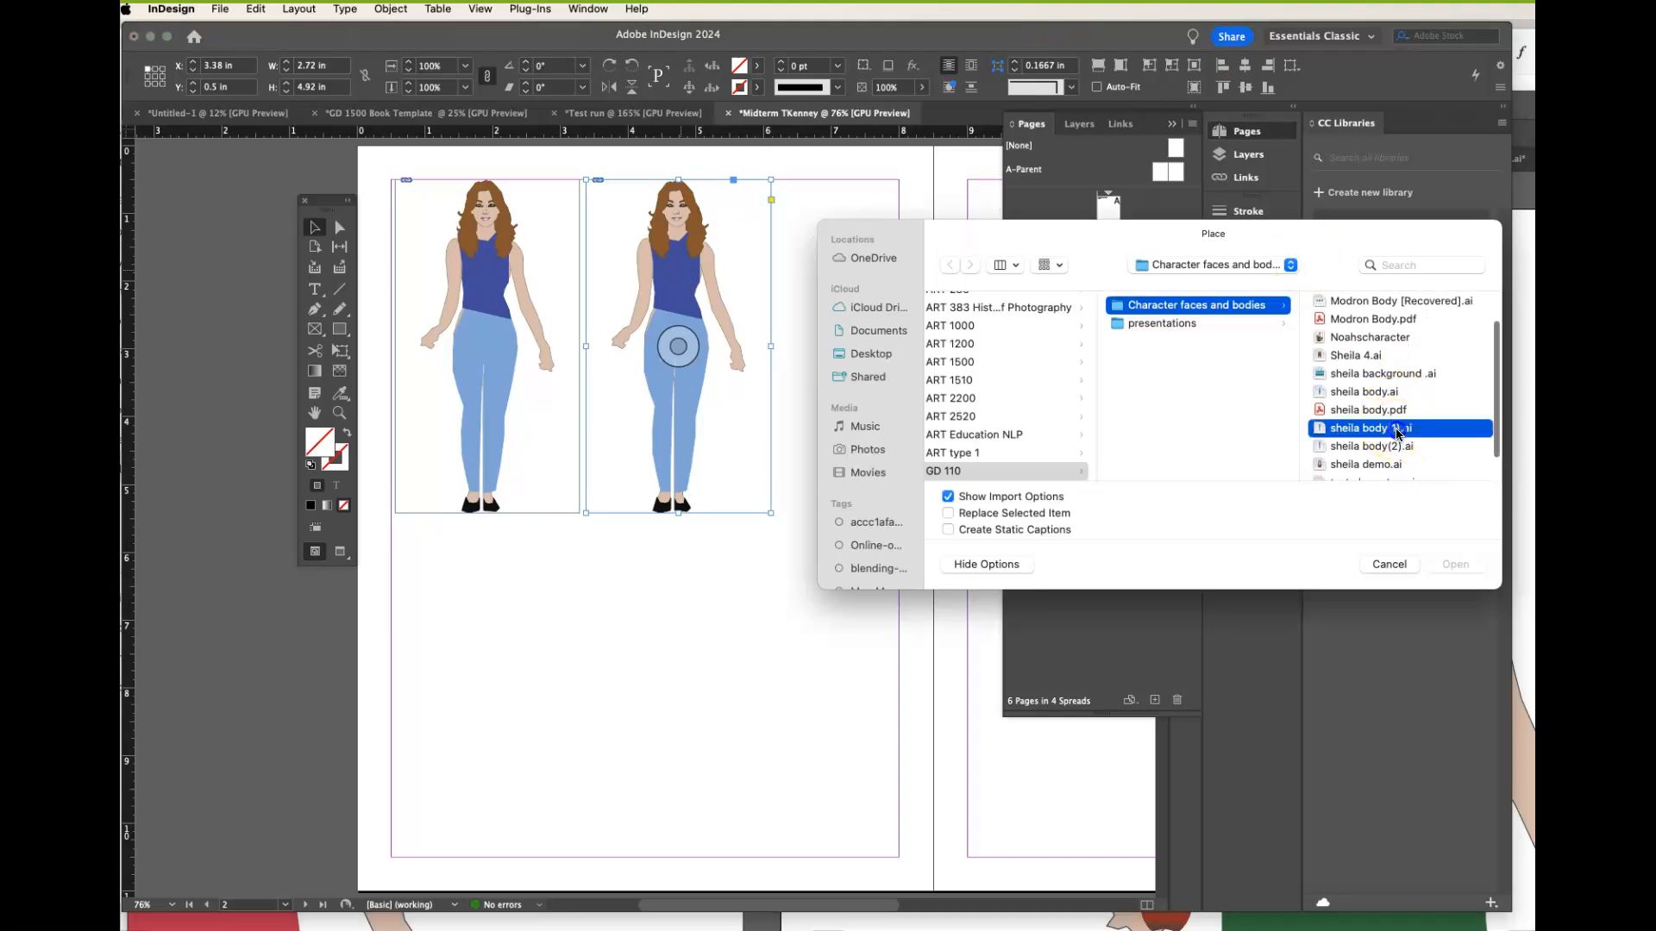
left_click(948, 514)
left_click(1454, 565)
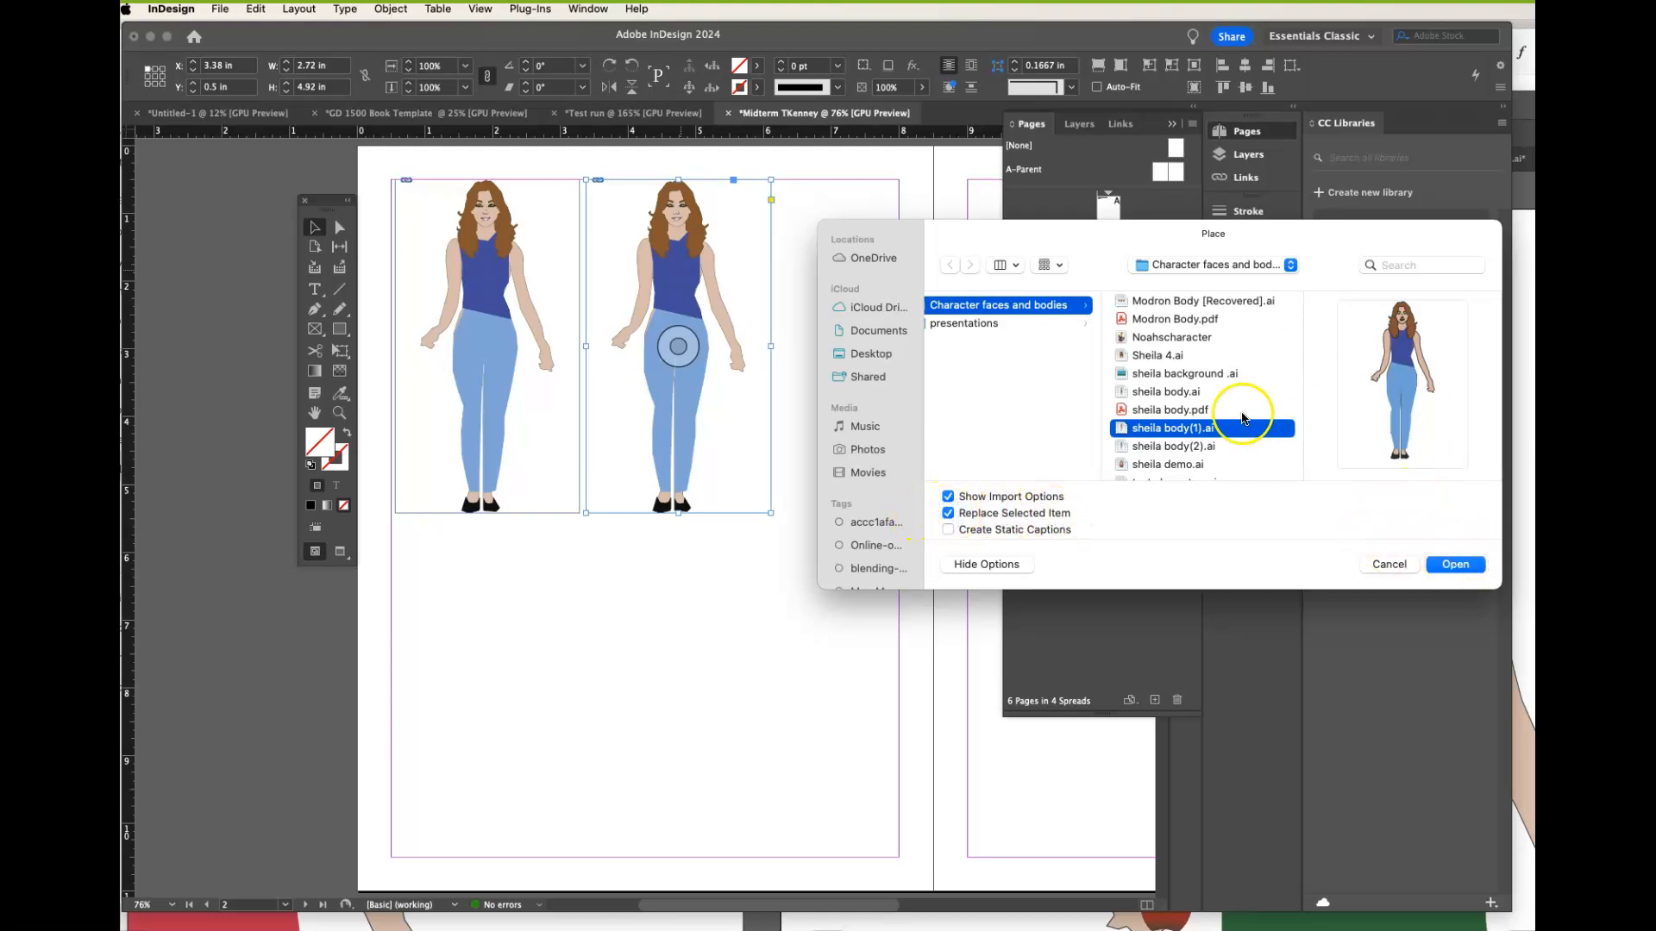
left_click(1456, 566)
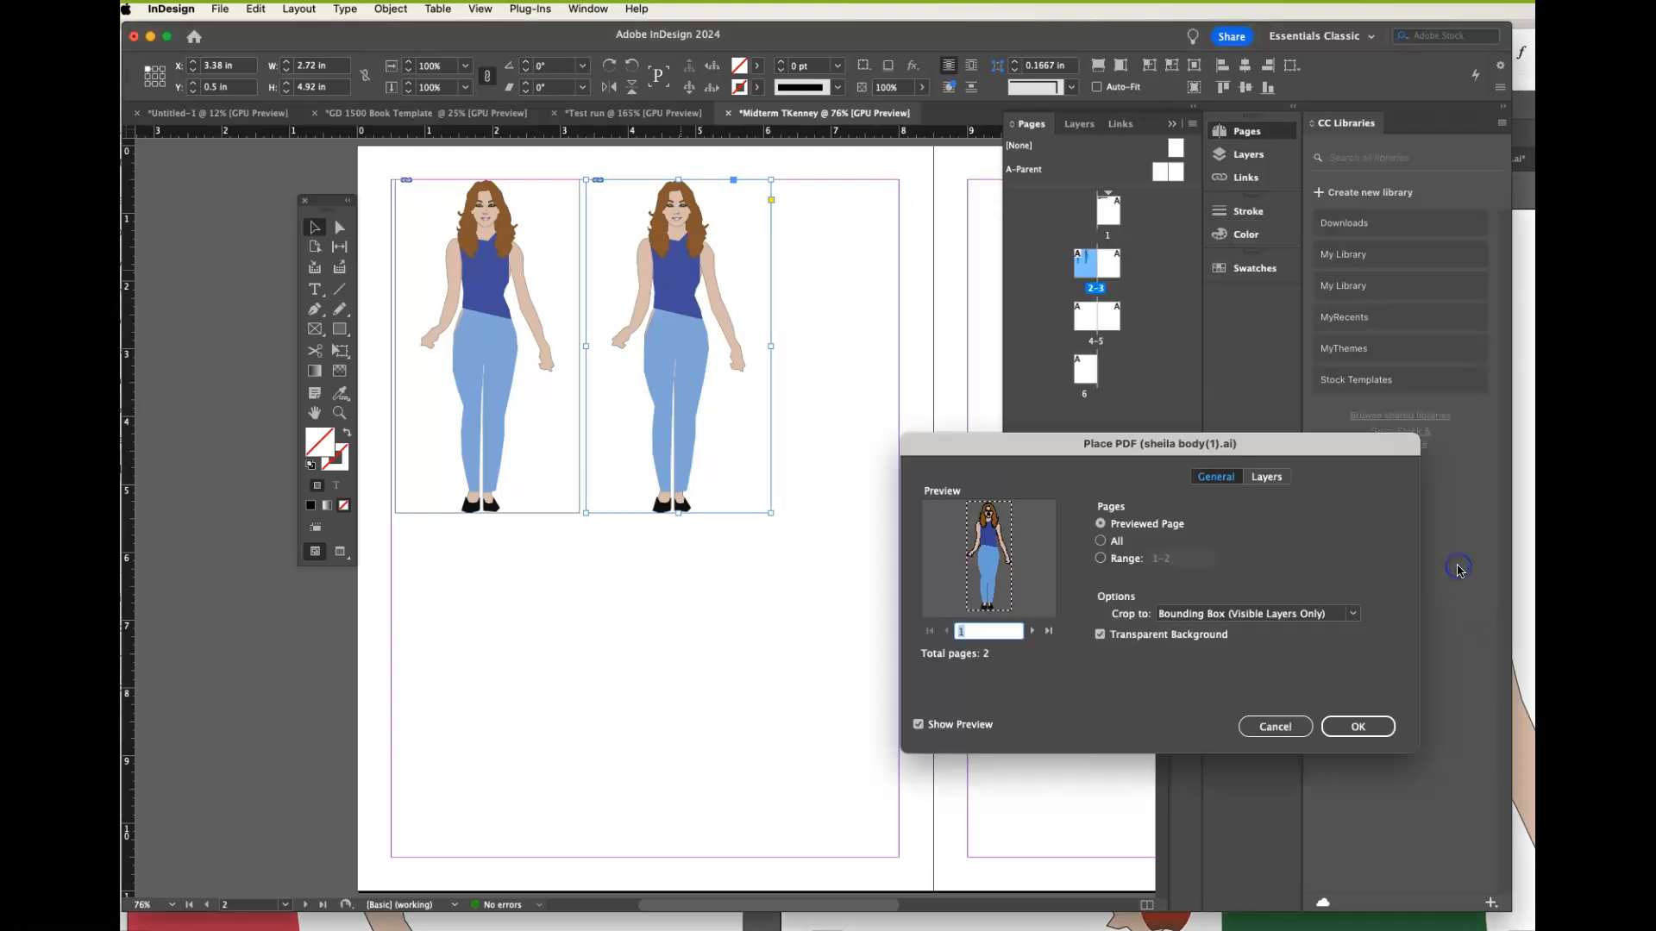
left_click(1035, 632)
left_click(1360, 727)
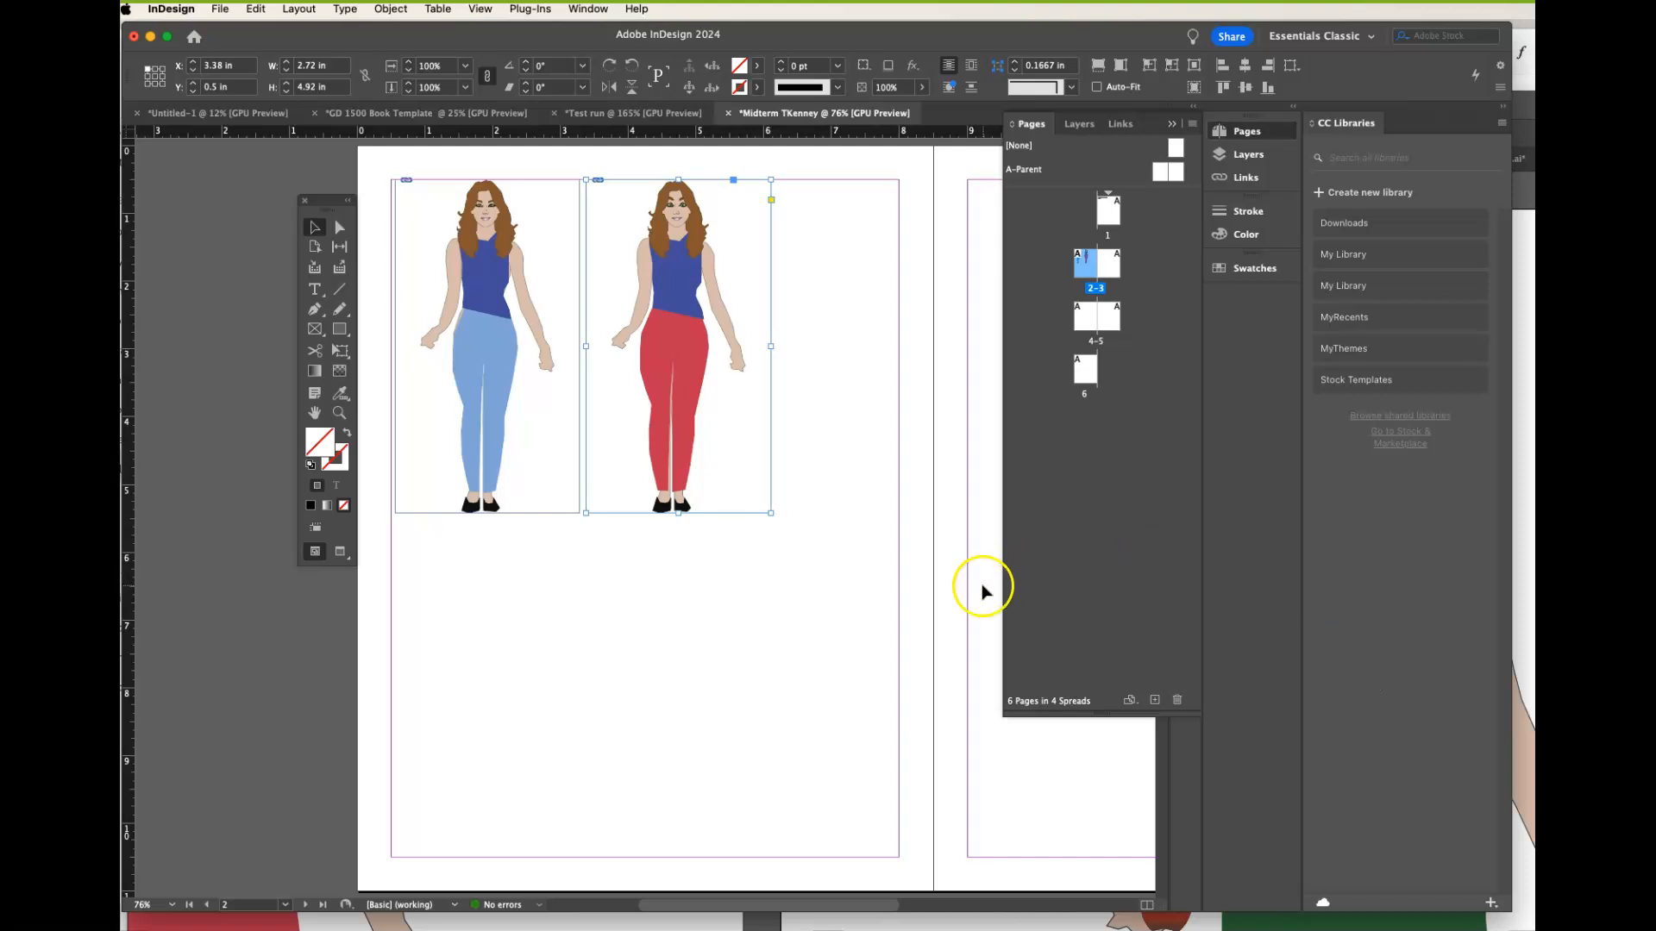
- Paste a copy of the figure's frame on page 2 and move it below the others to about X 5.06 in, Y 5.5 in
left_click(676, 444)
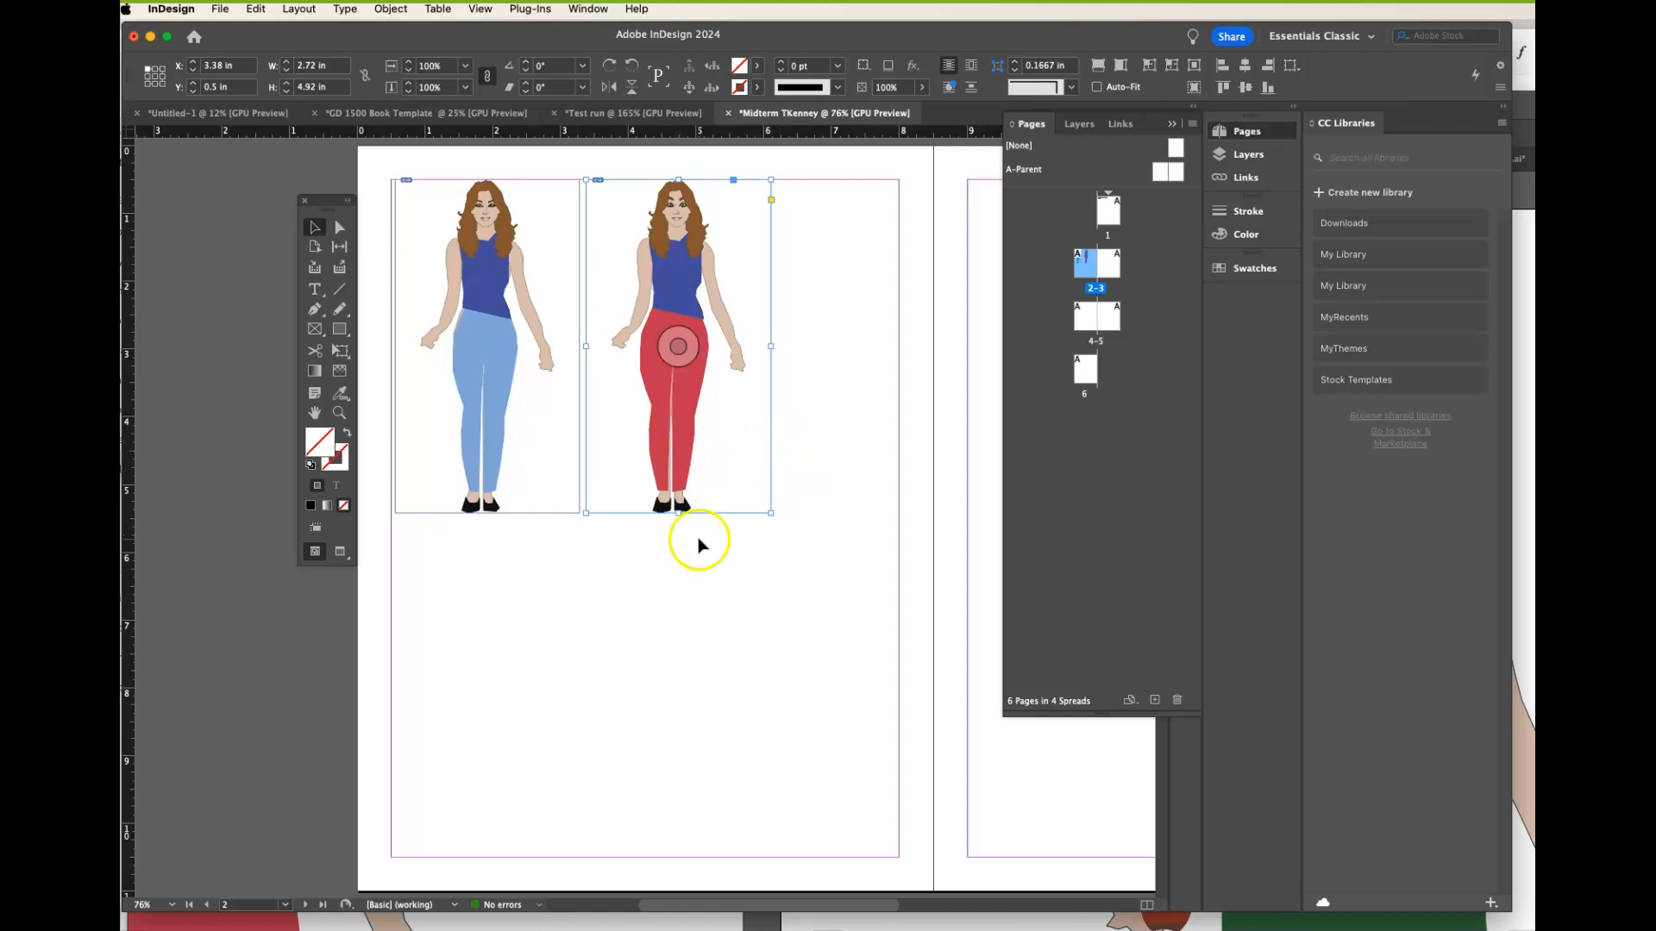
key("super+v")
left_click_drag(662, 466, 796, 600)
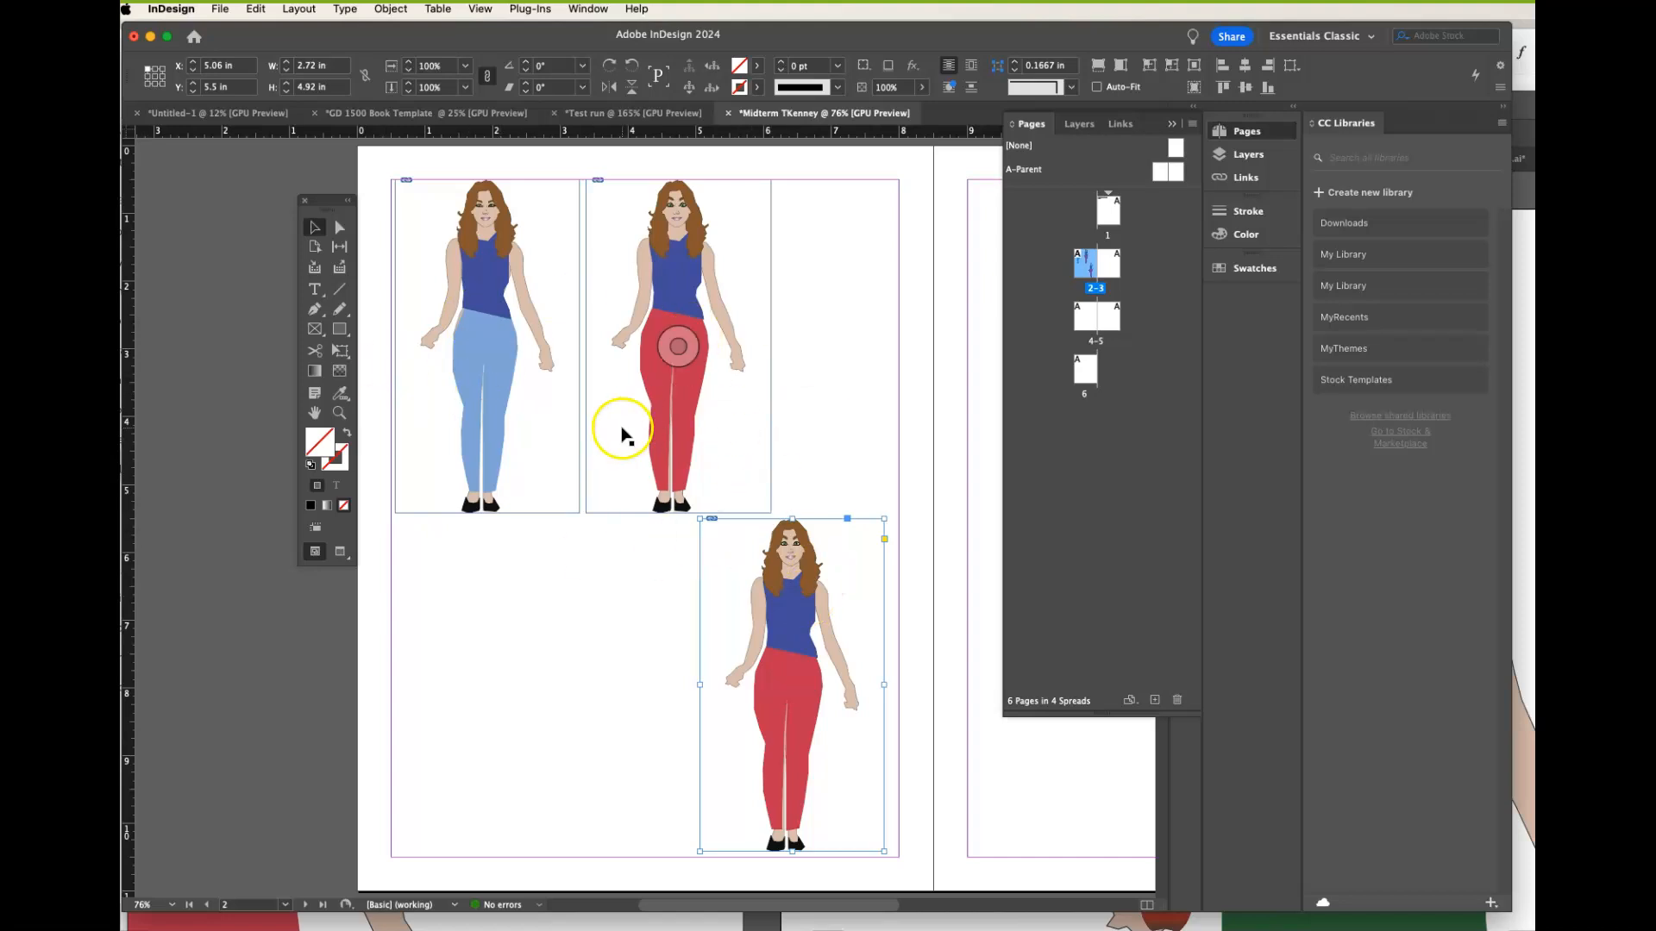
- Replace the image in the lower frame on page 2 with the blue-pants figure on the first page of sheila body(1).ai
left_click(782, 619)
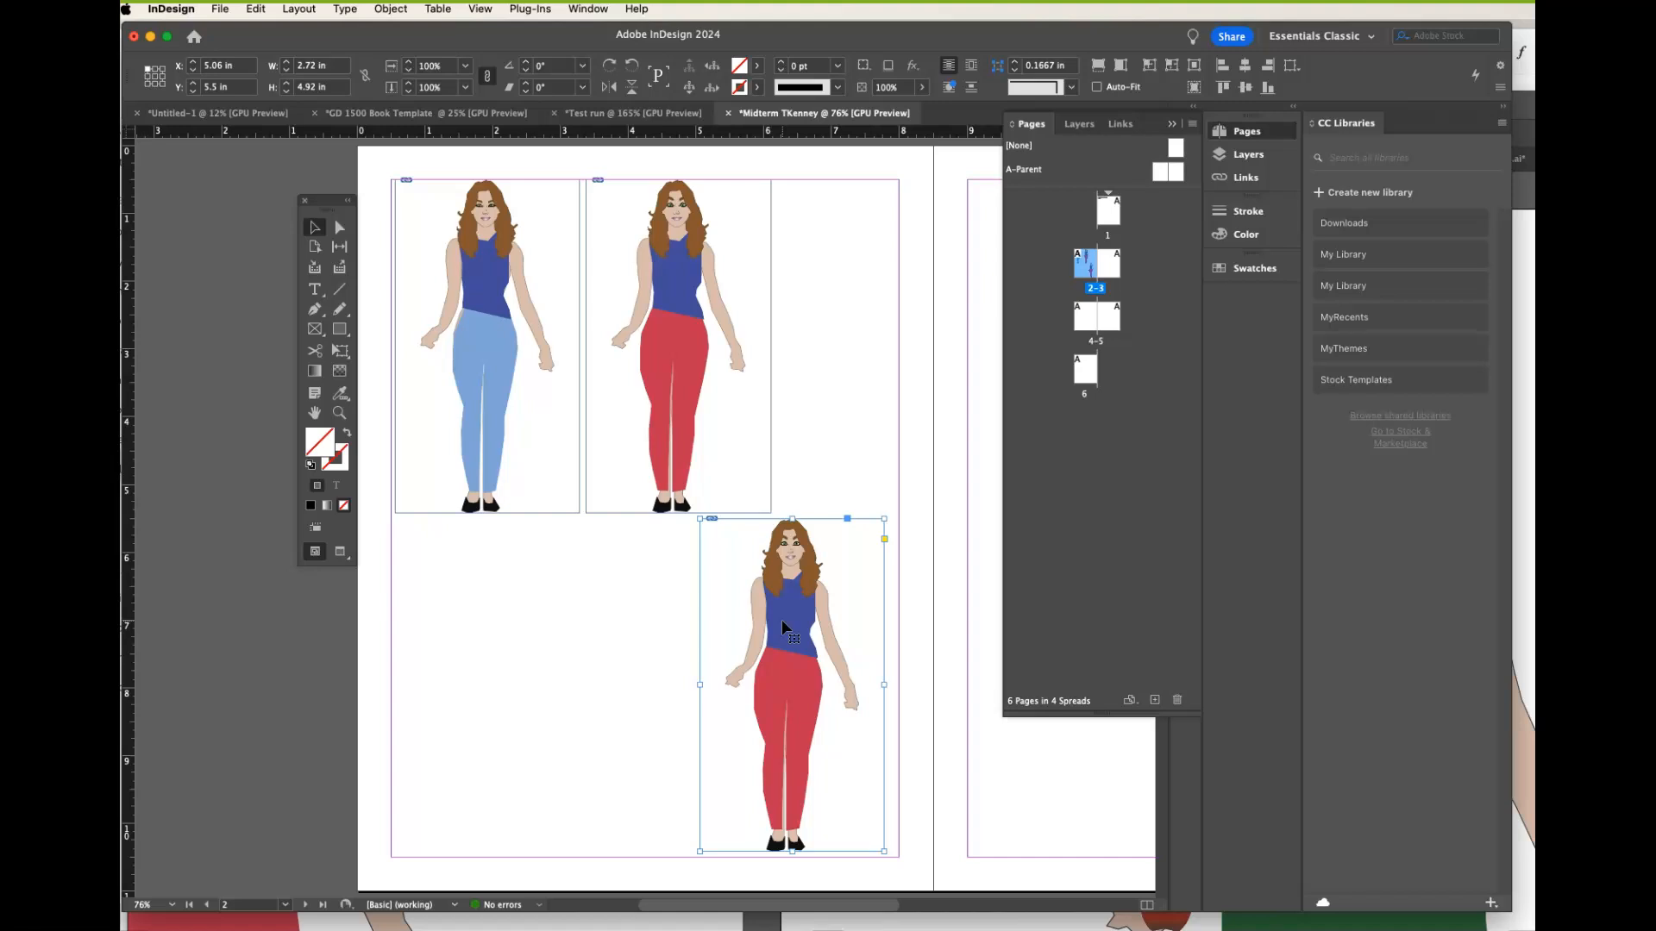
key("super+d")
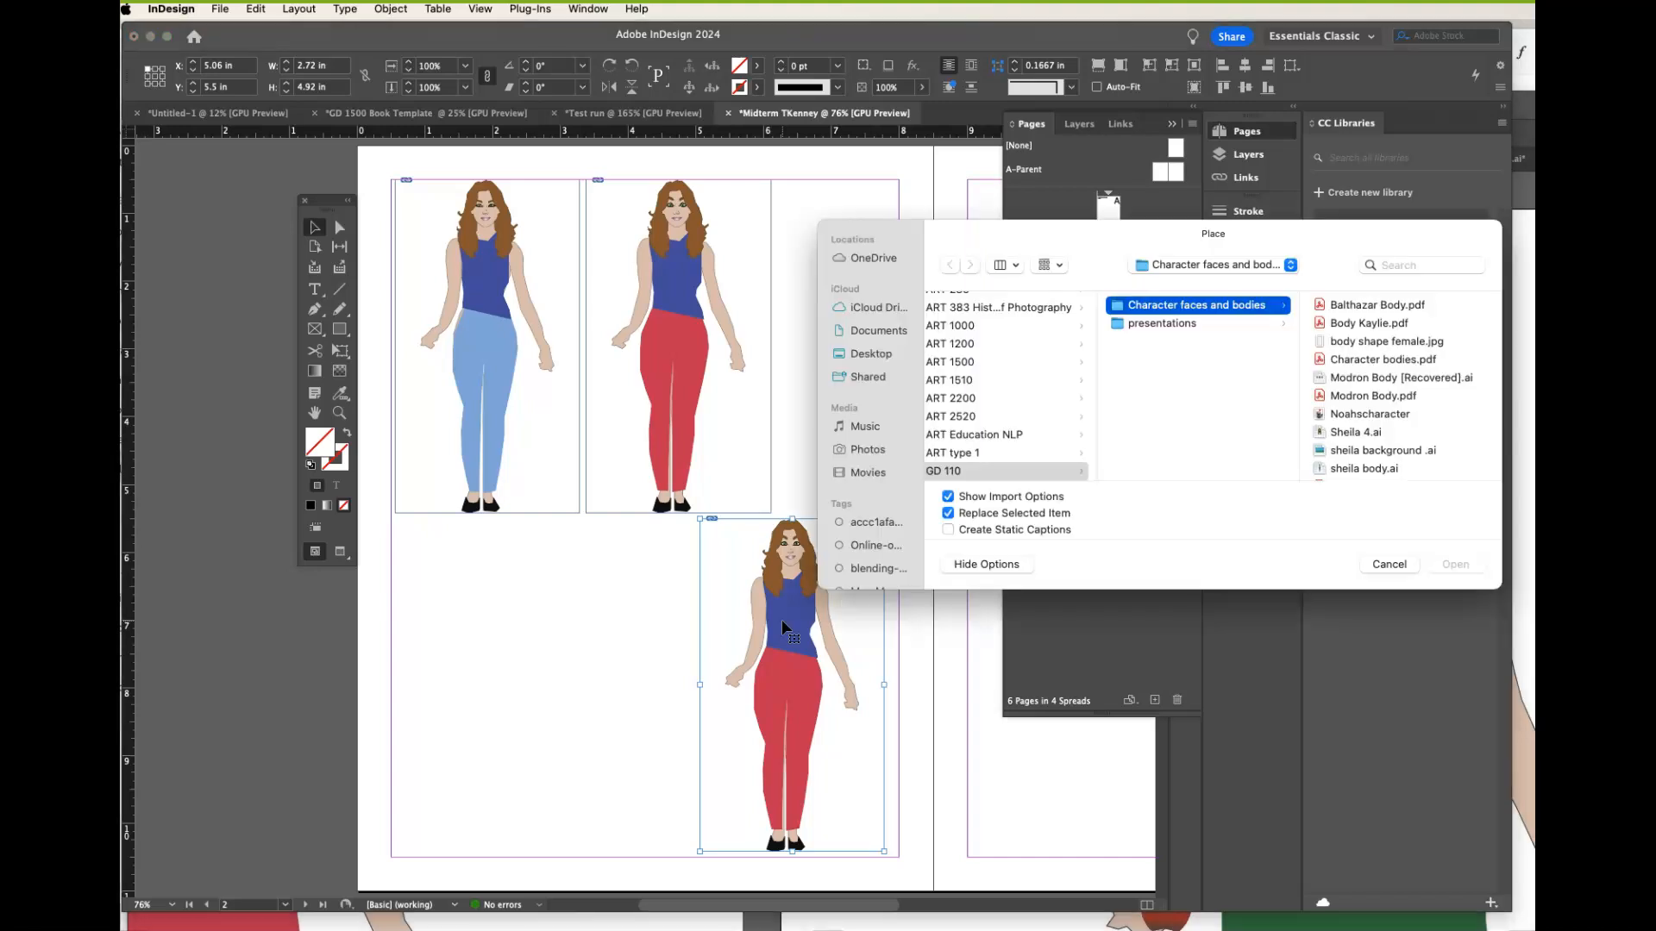
scroll(1402, 457, "down", 3)
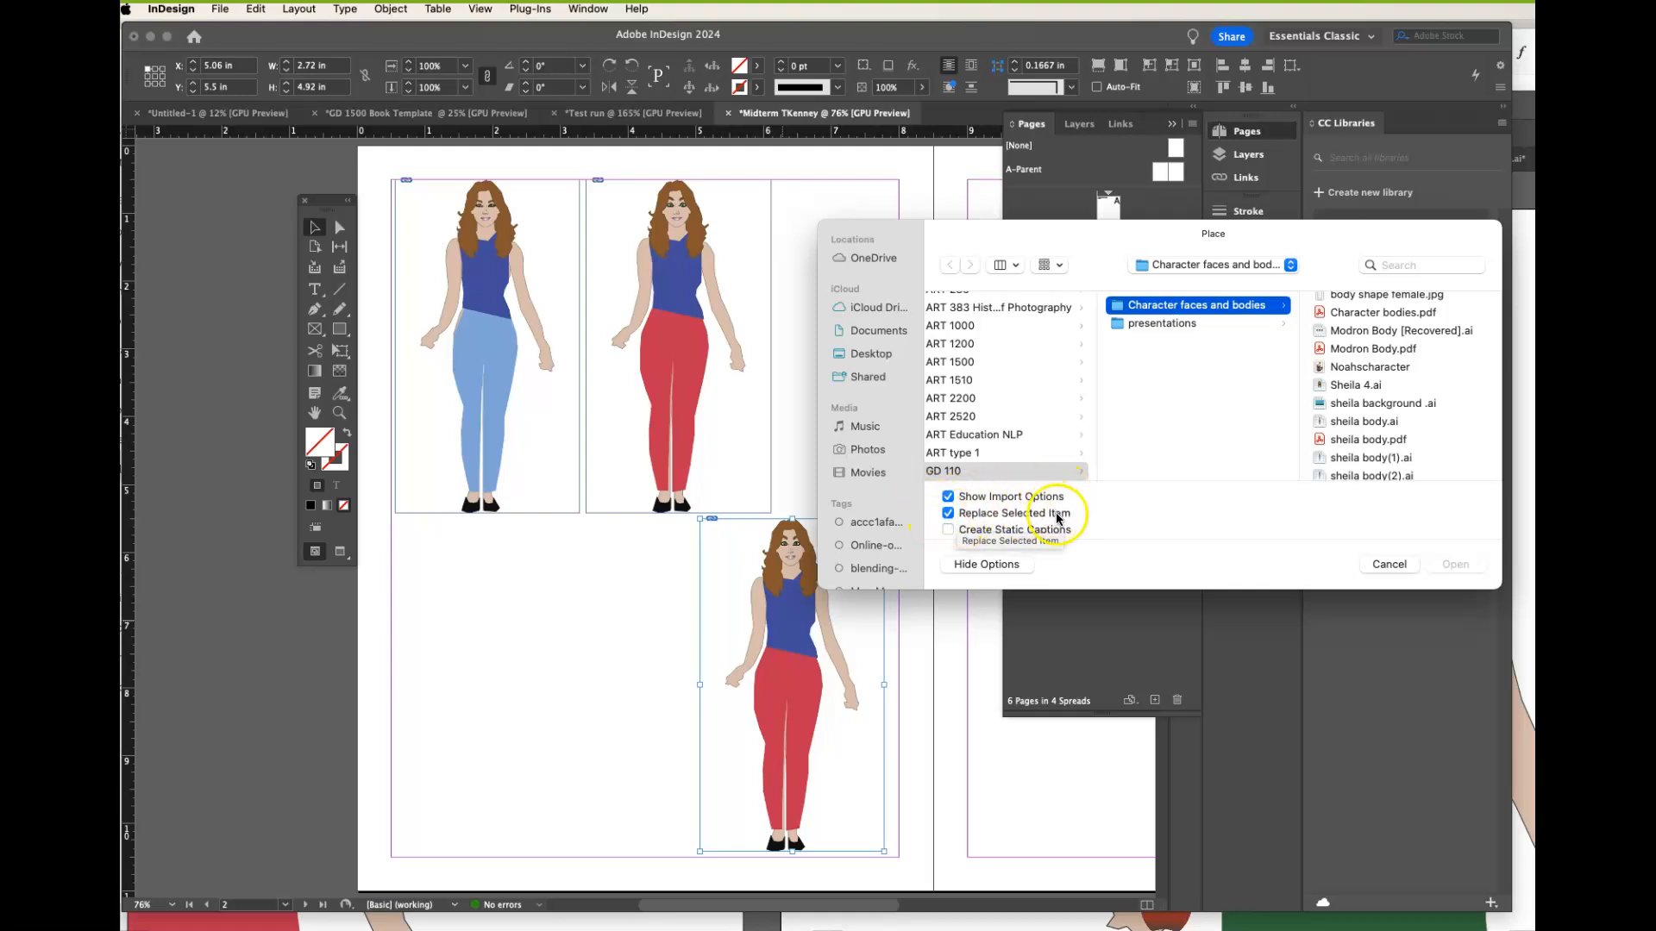
scroll(1395, 450, "down", 2)
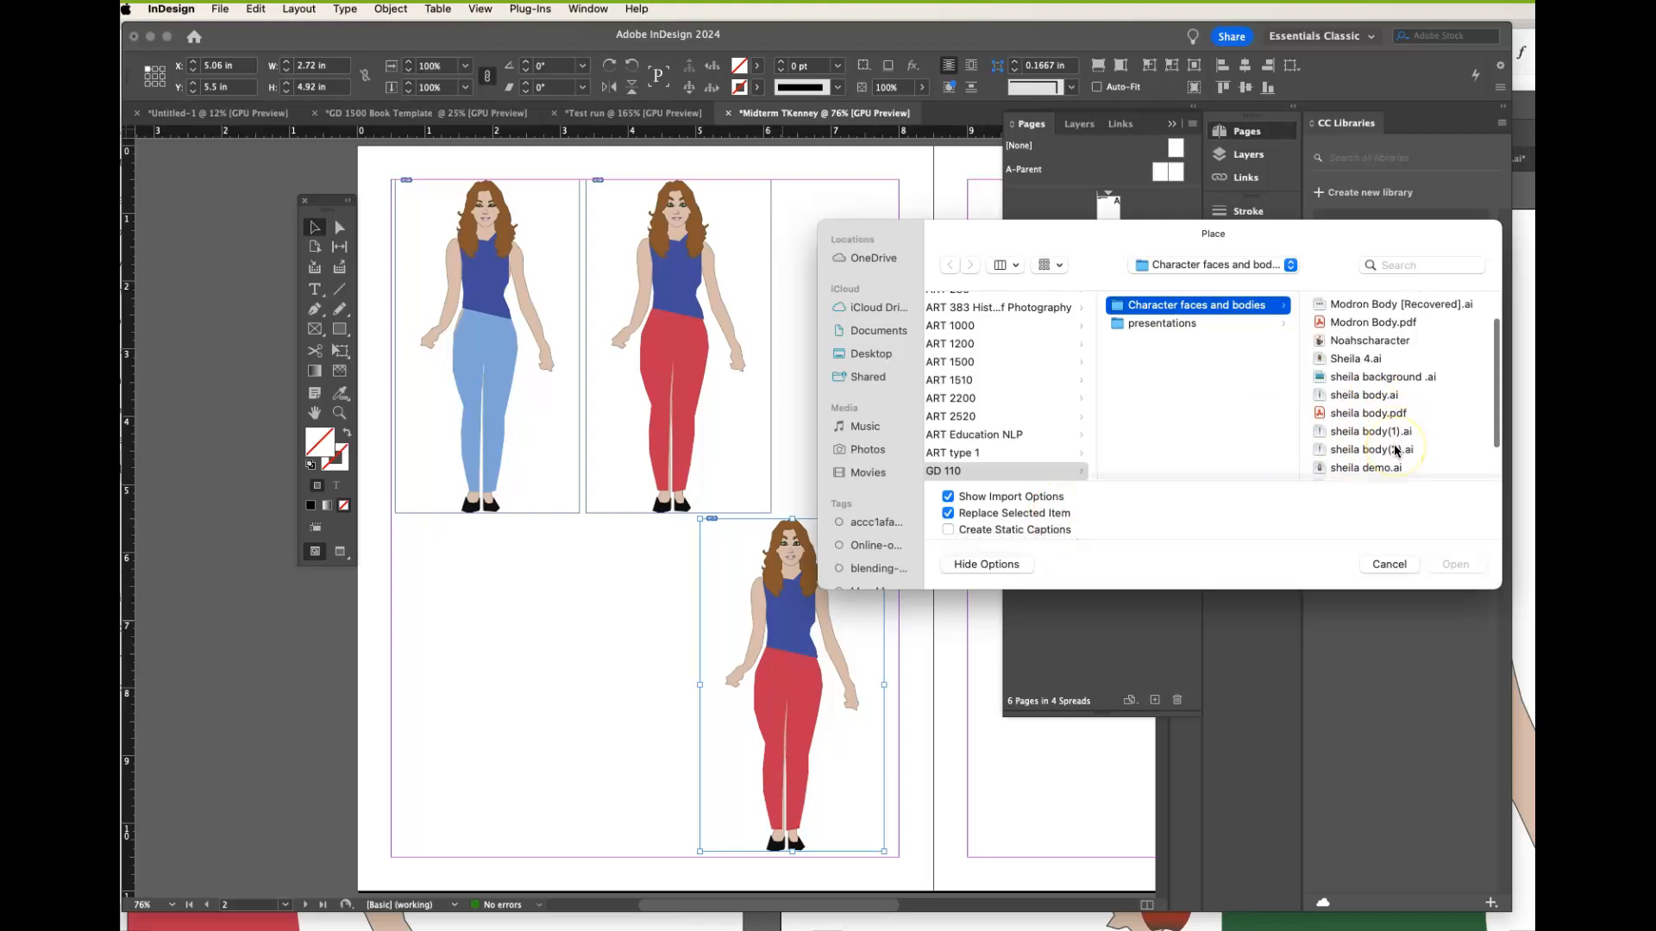
left_click(1383, 417)
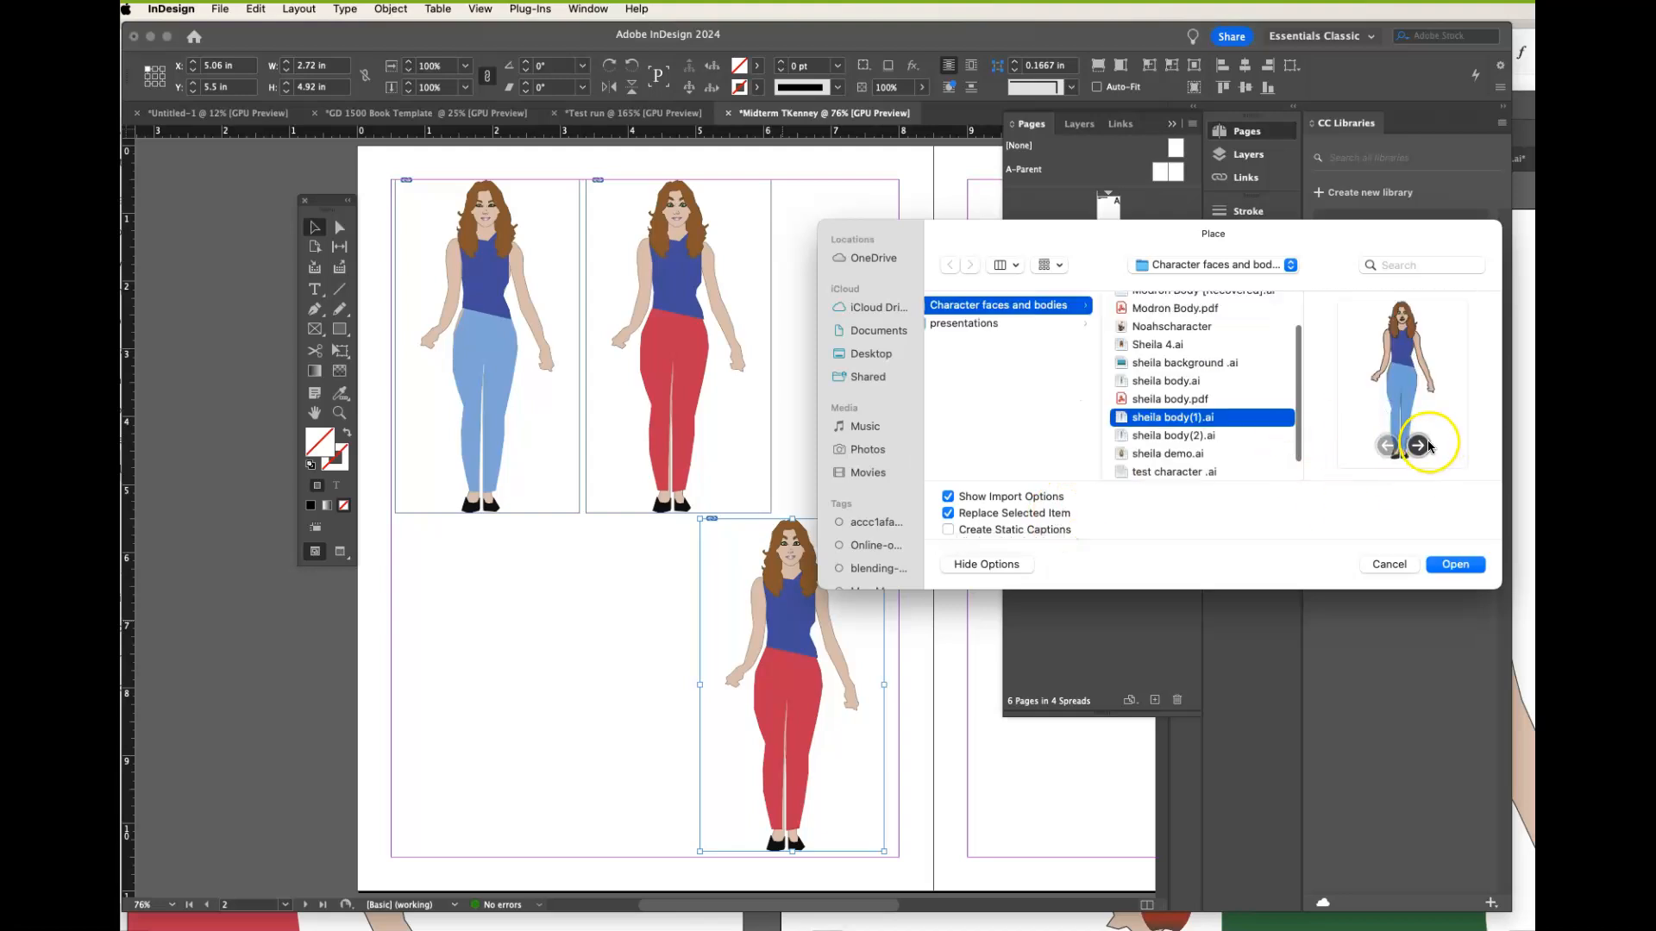
left_click(1456, 565)
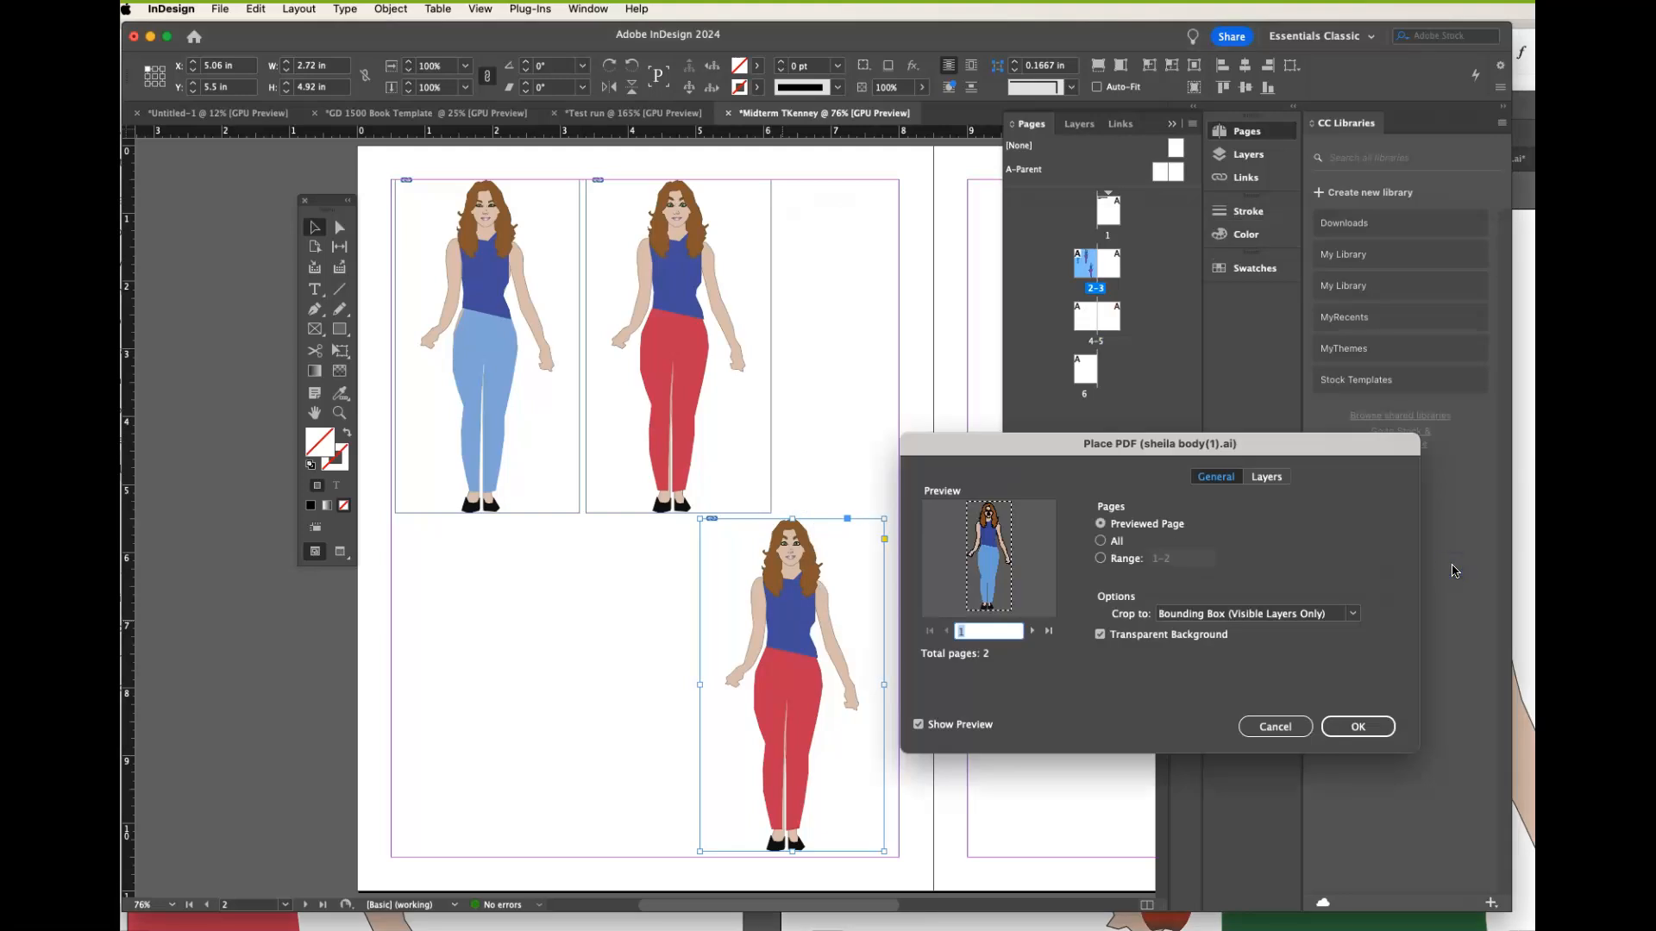
left_click(1033, 631)
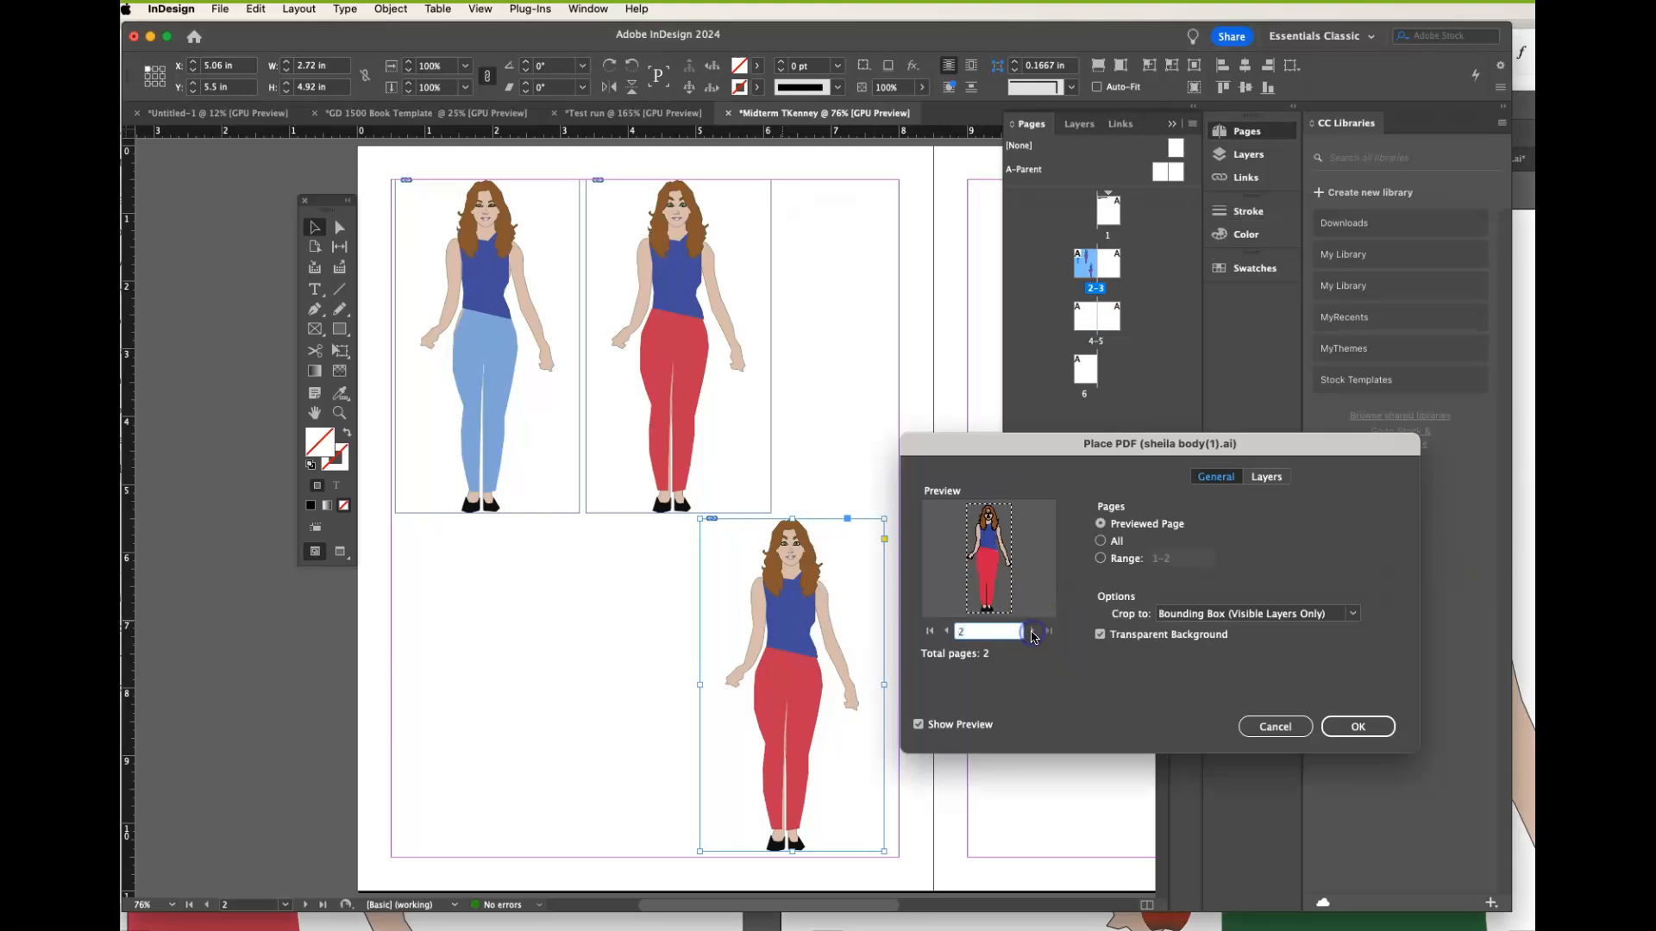
left_click(946, 631)
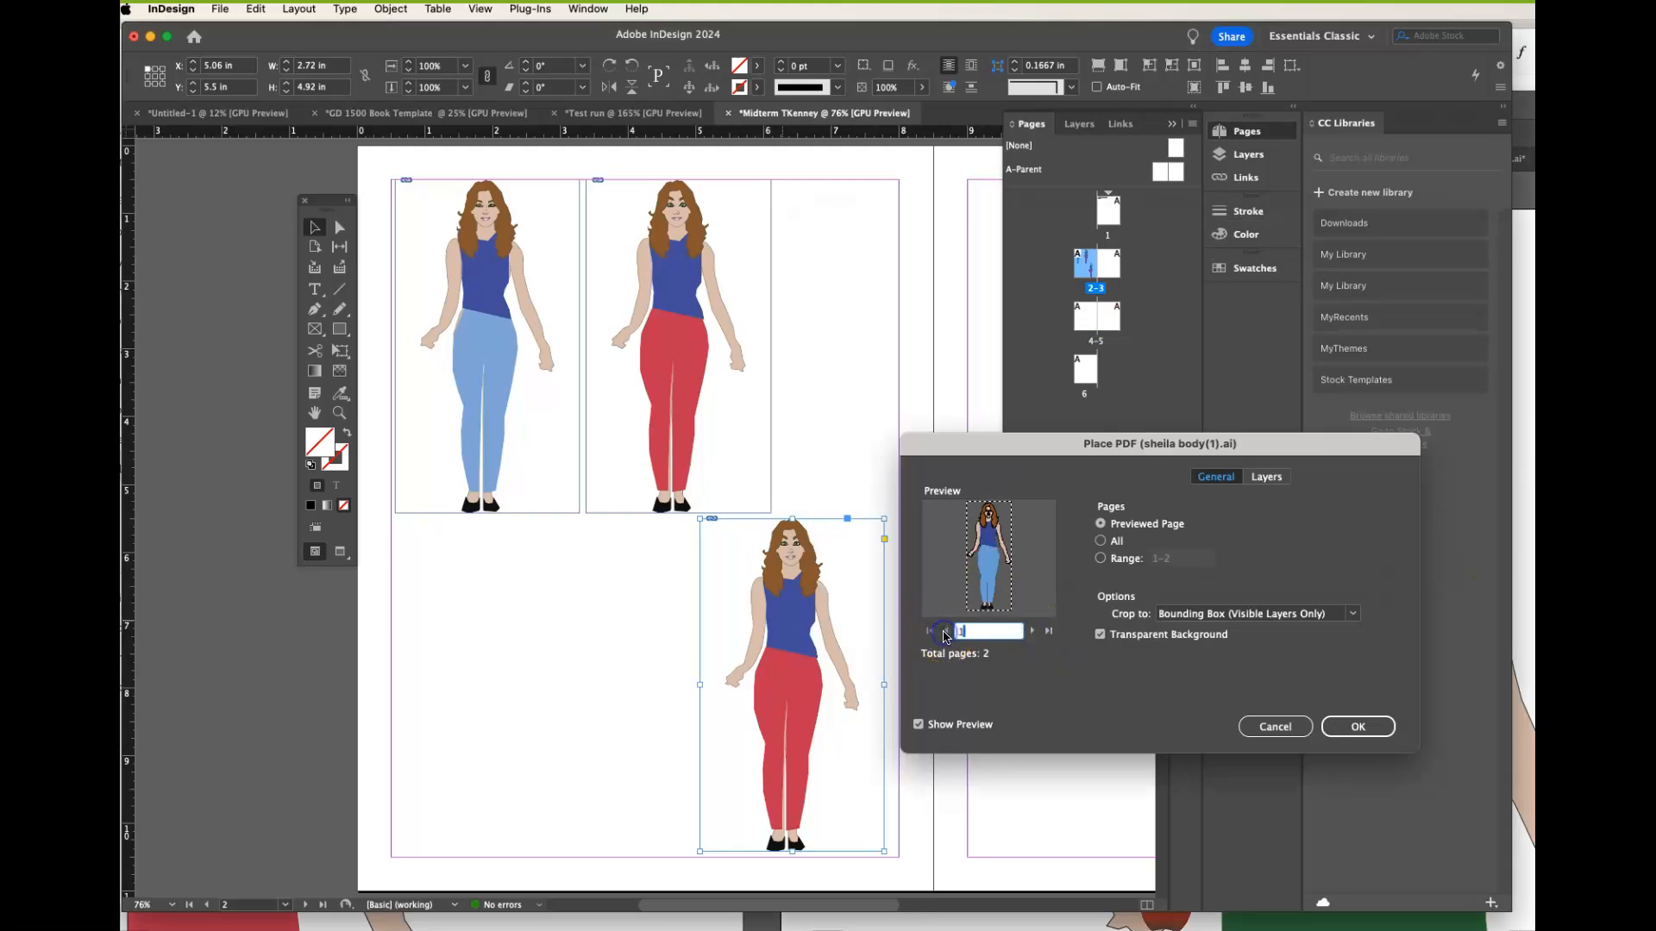
left_click(1032, 632)
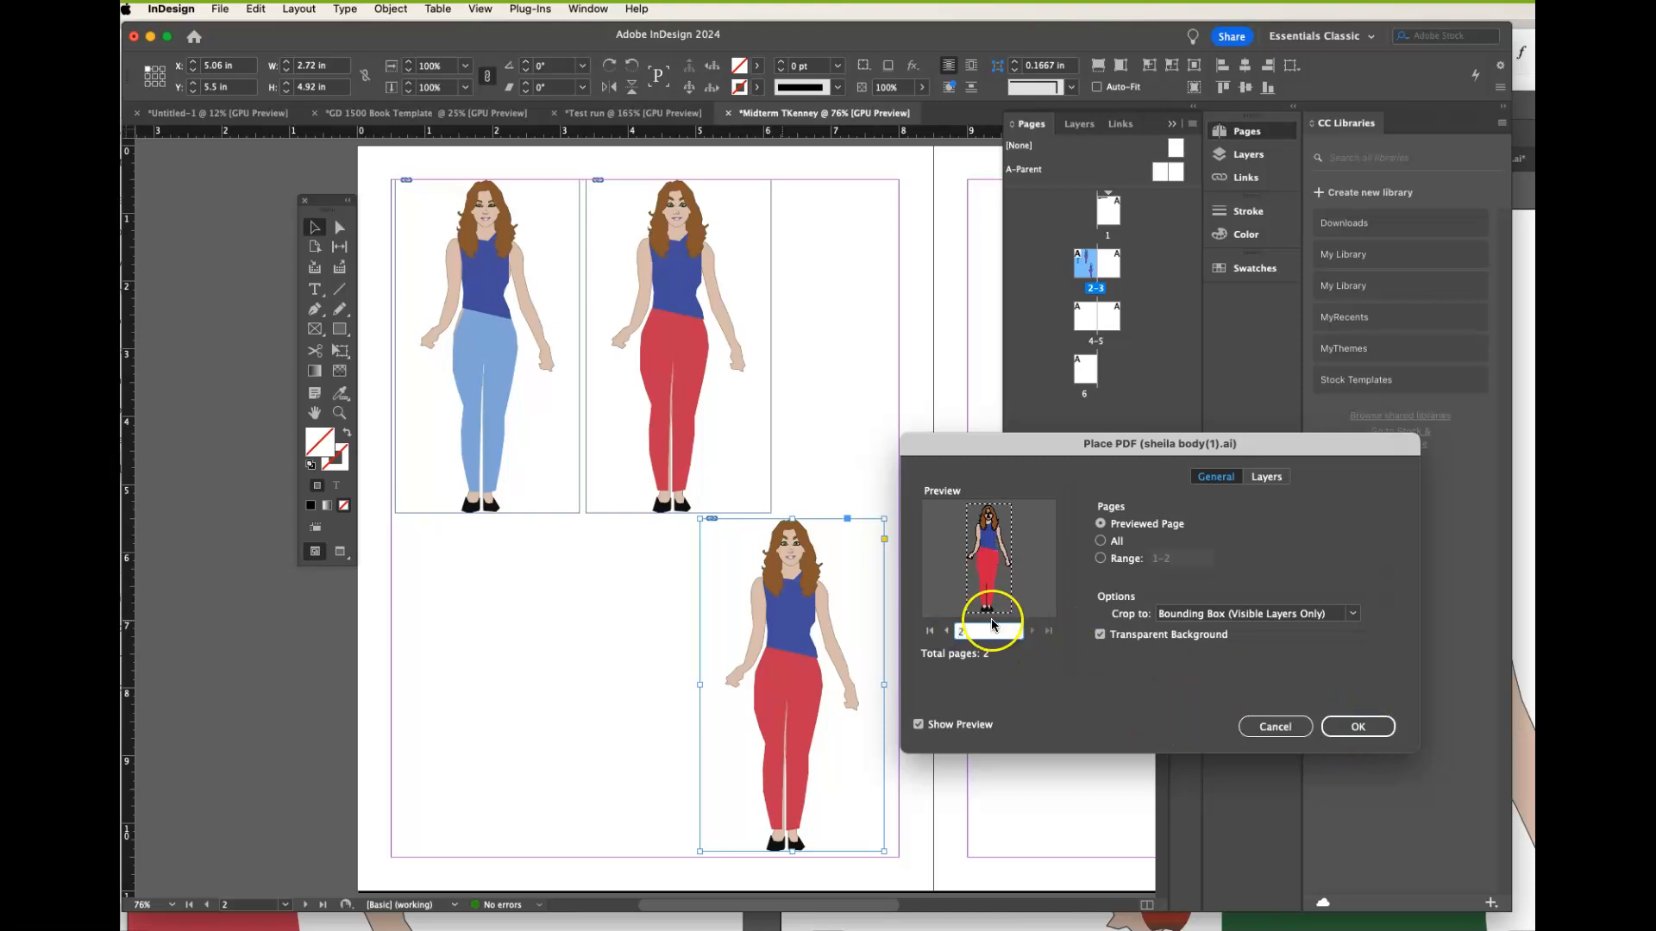
left_click(1374, 730)
- Draw a rectangular frame about 7.5 x 6.32 in across the page 5 margins, starting at the upper-left margin corner
scroll(799, 656, "down", 5)
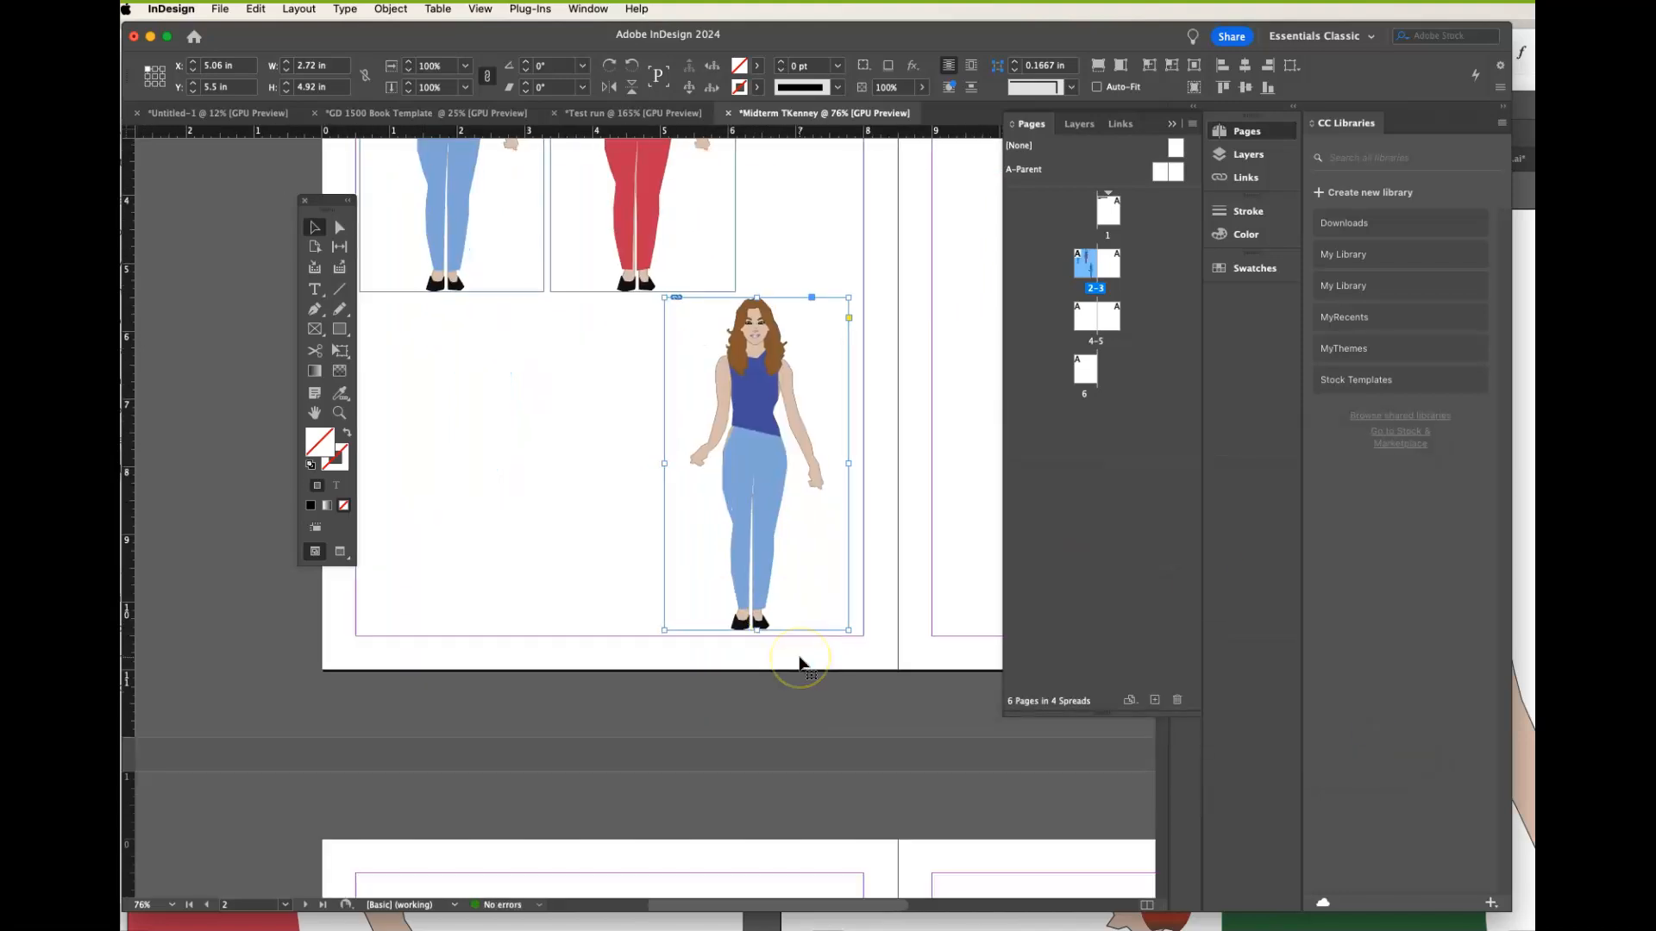
scroll(799, 655, "down", 10)
scroll(799, 655, "right", 5)
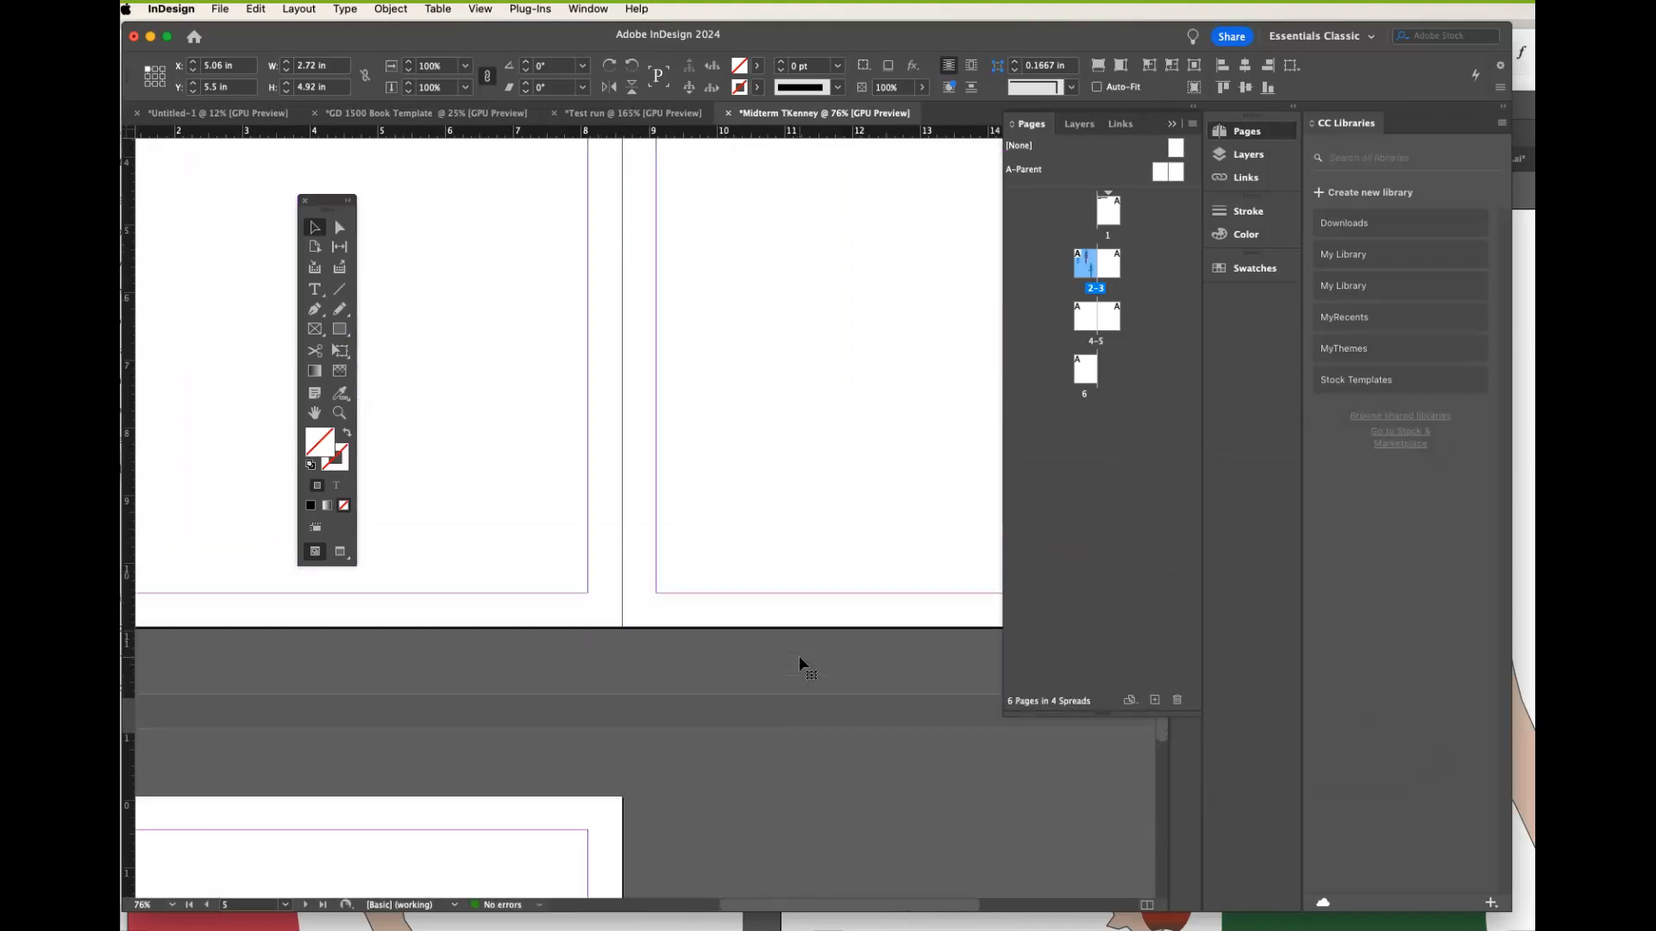
left_click(314, 332)
left_click_drag(543, 329, 1051, 758)
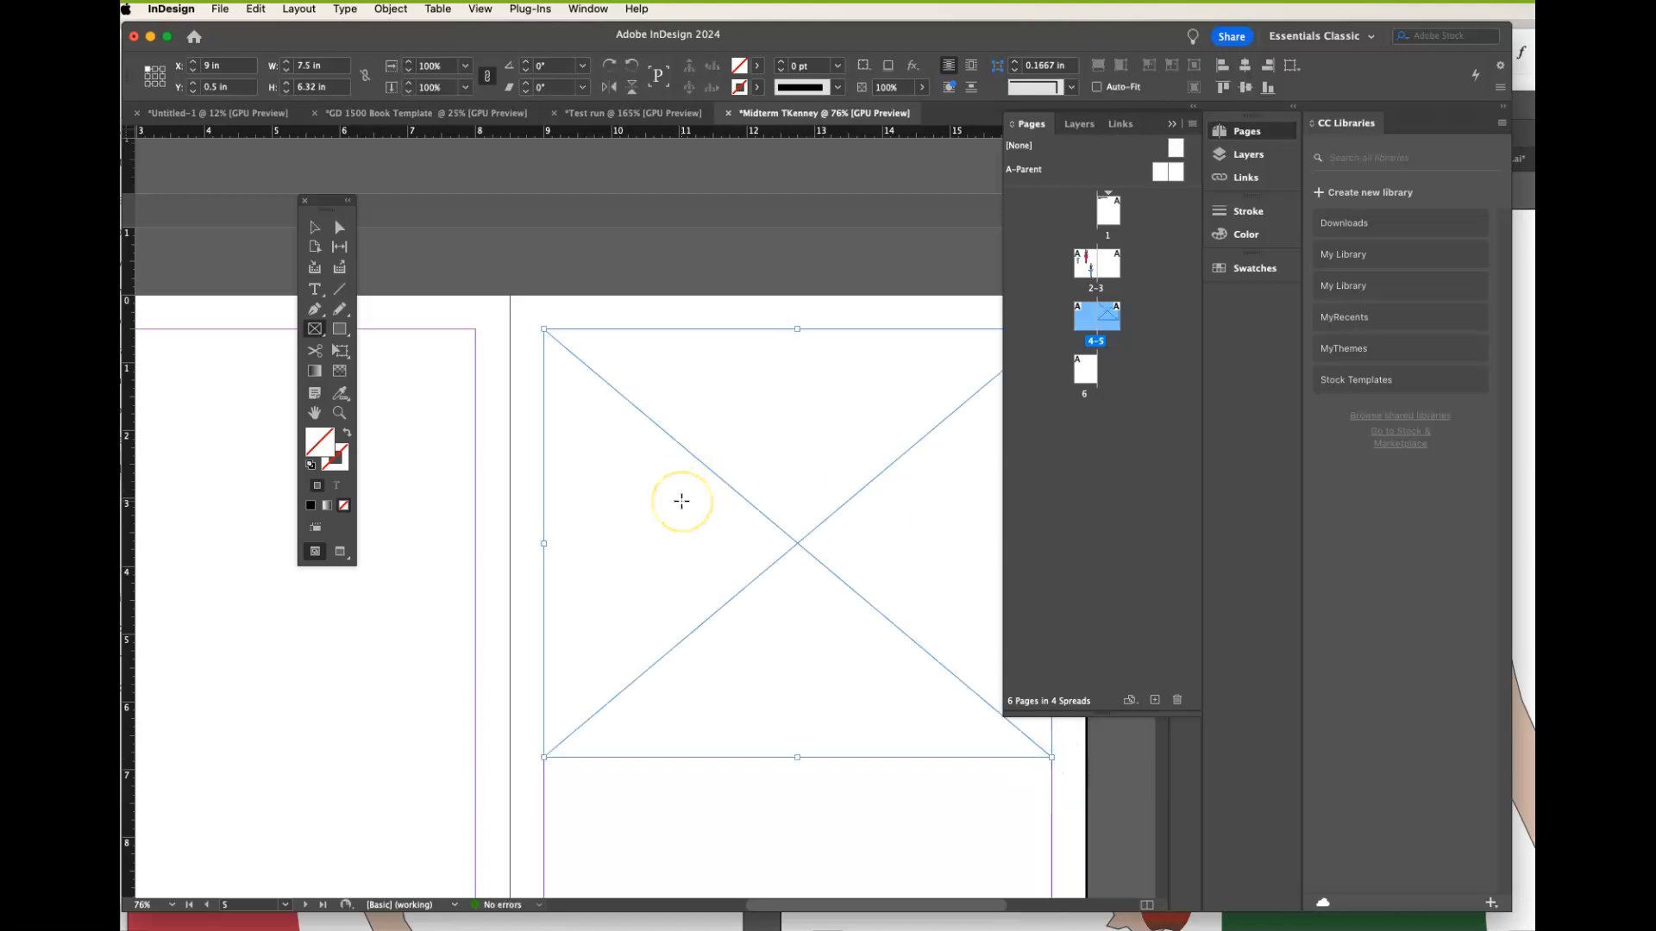
- Place sheila background .ai into the page 5 frame and fill the frame proportionally
key("super+d")
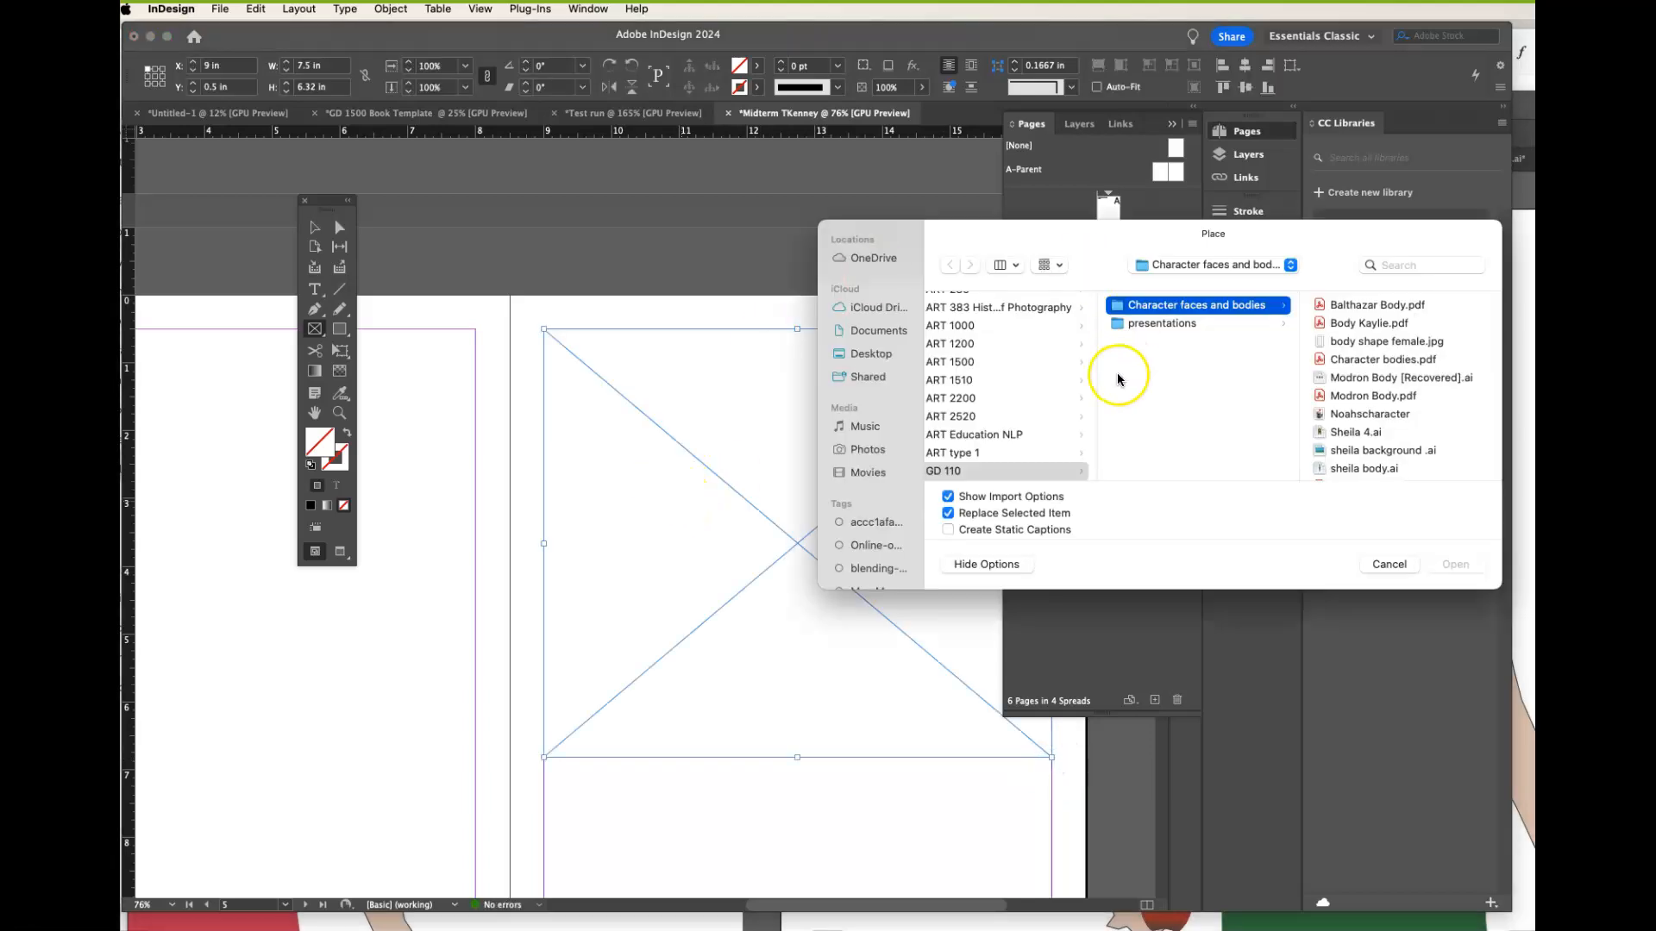
left_click(1454, 564)
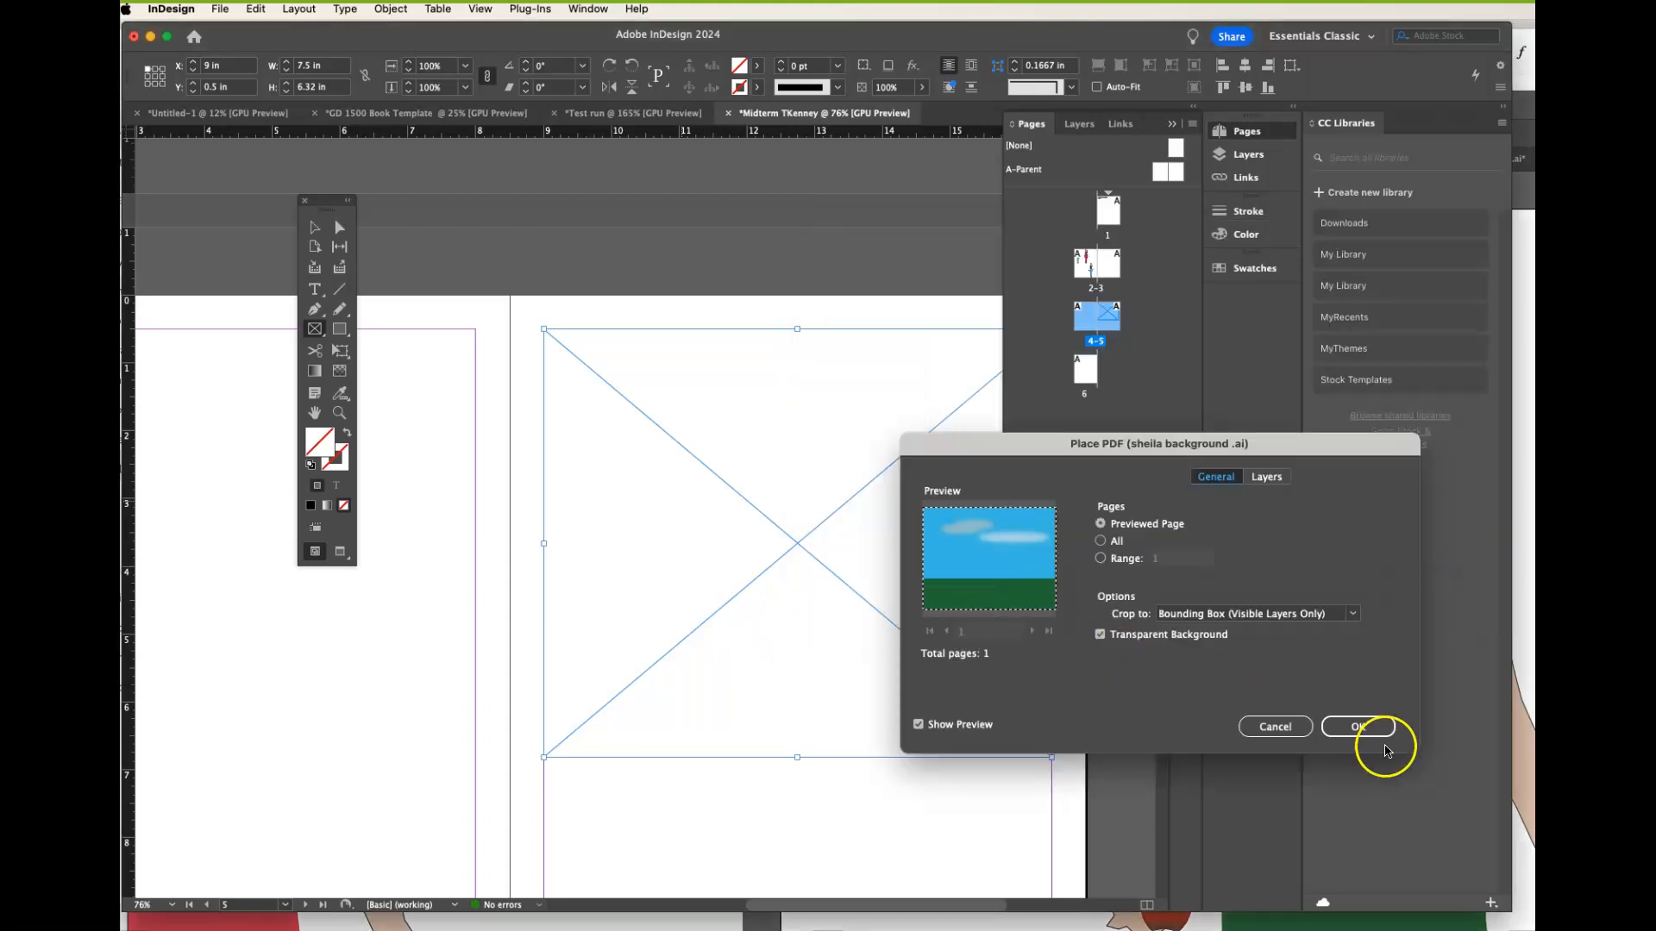
left_click(1357, 726)
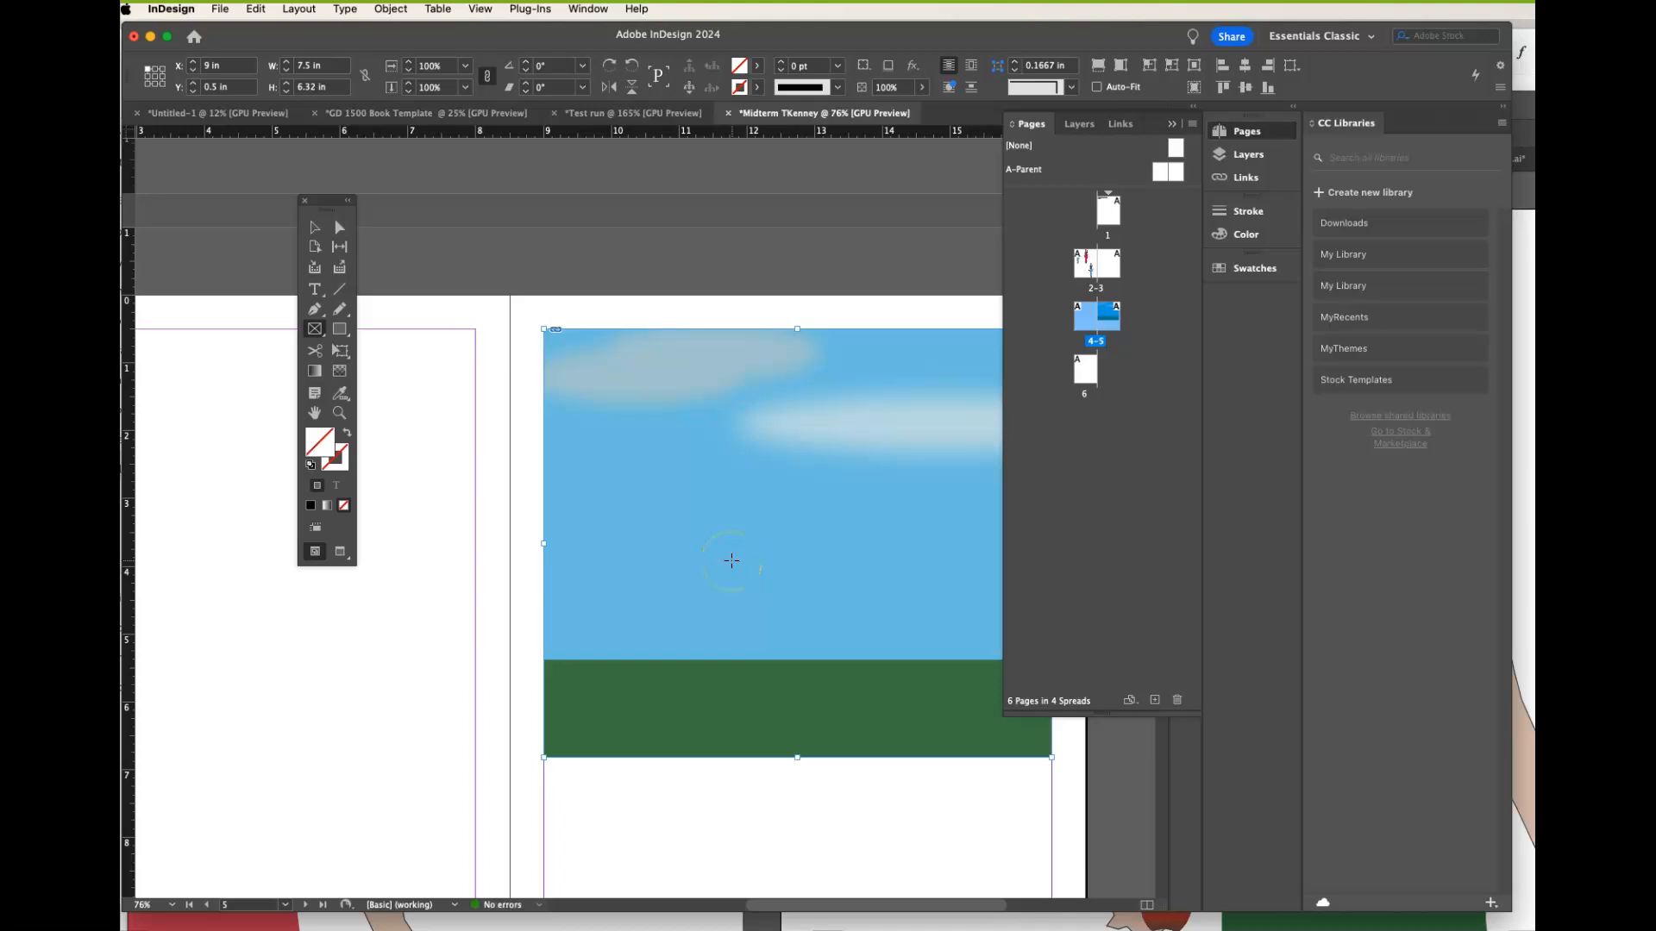
left_click(1149, 68)
left_click(1098, 66)
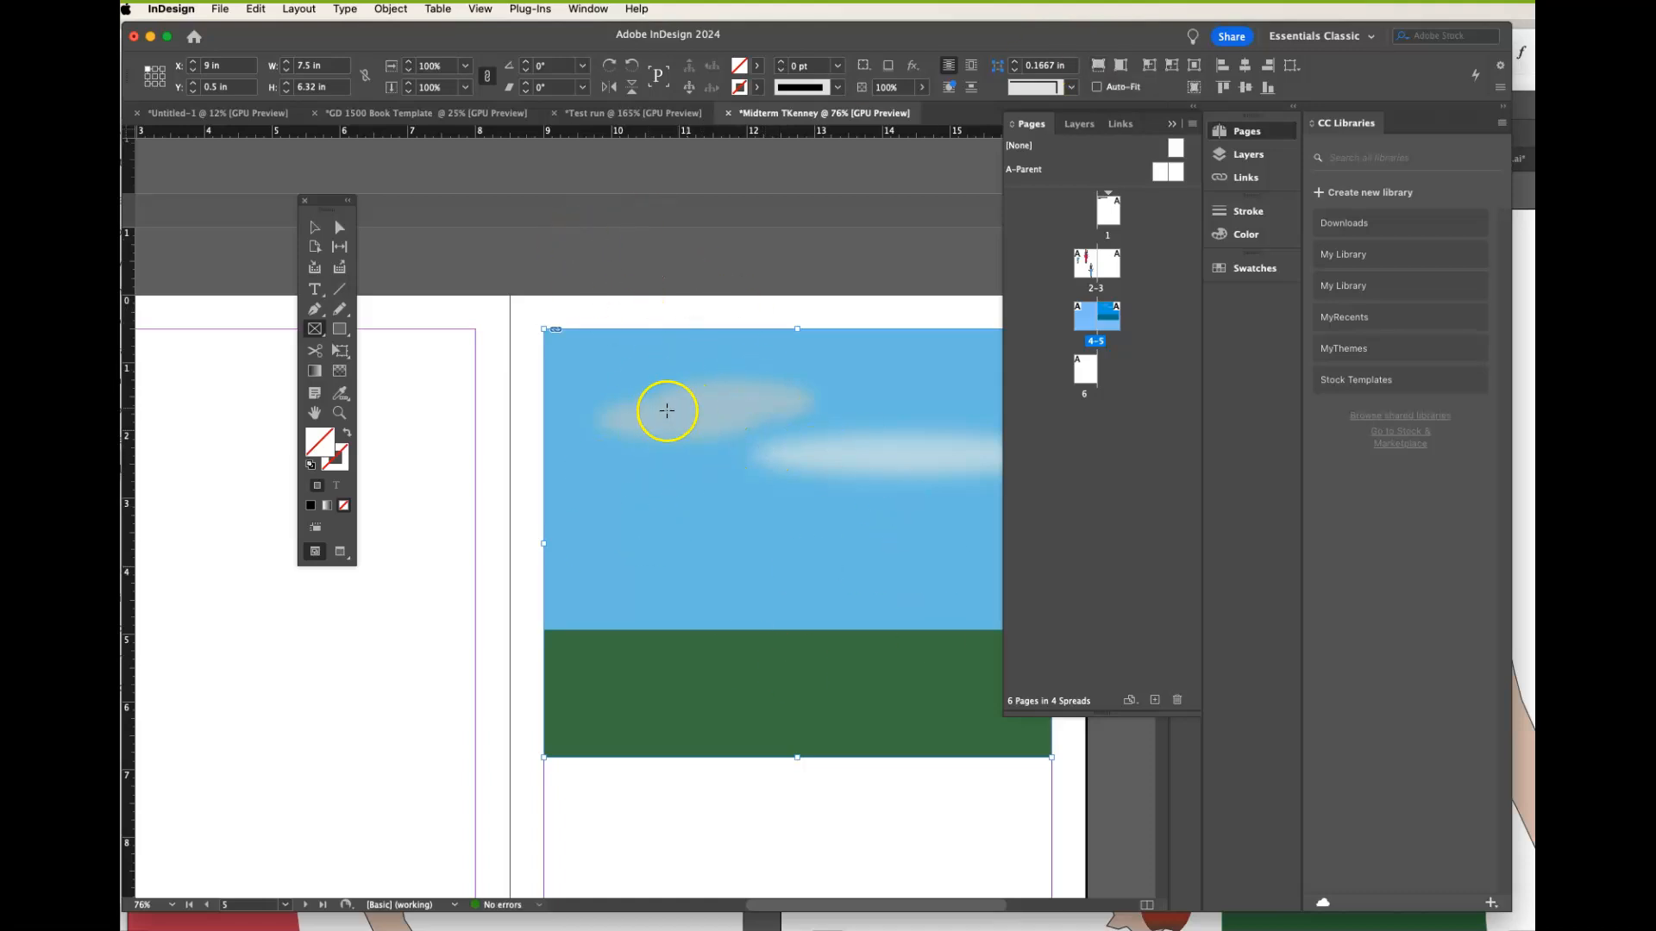
left_click(661, 576)
scroll(502, 687, "down", 5)
scroll(502, 687, "left", 3)
scroll(502, 690, "down", 2)
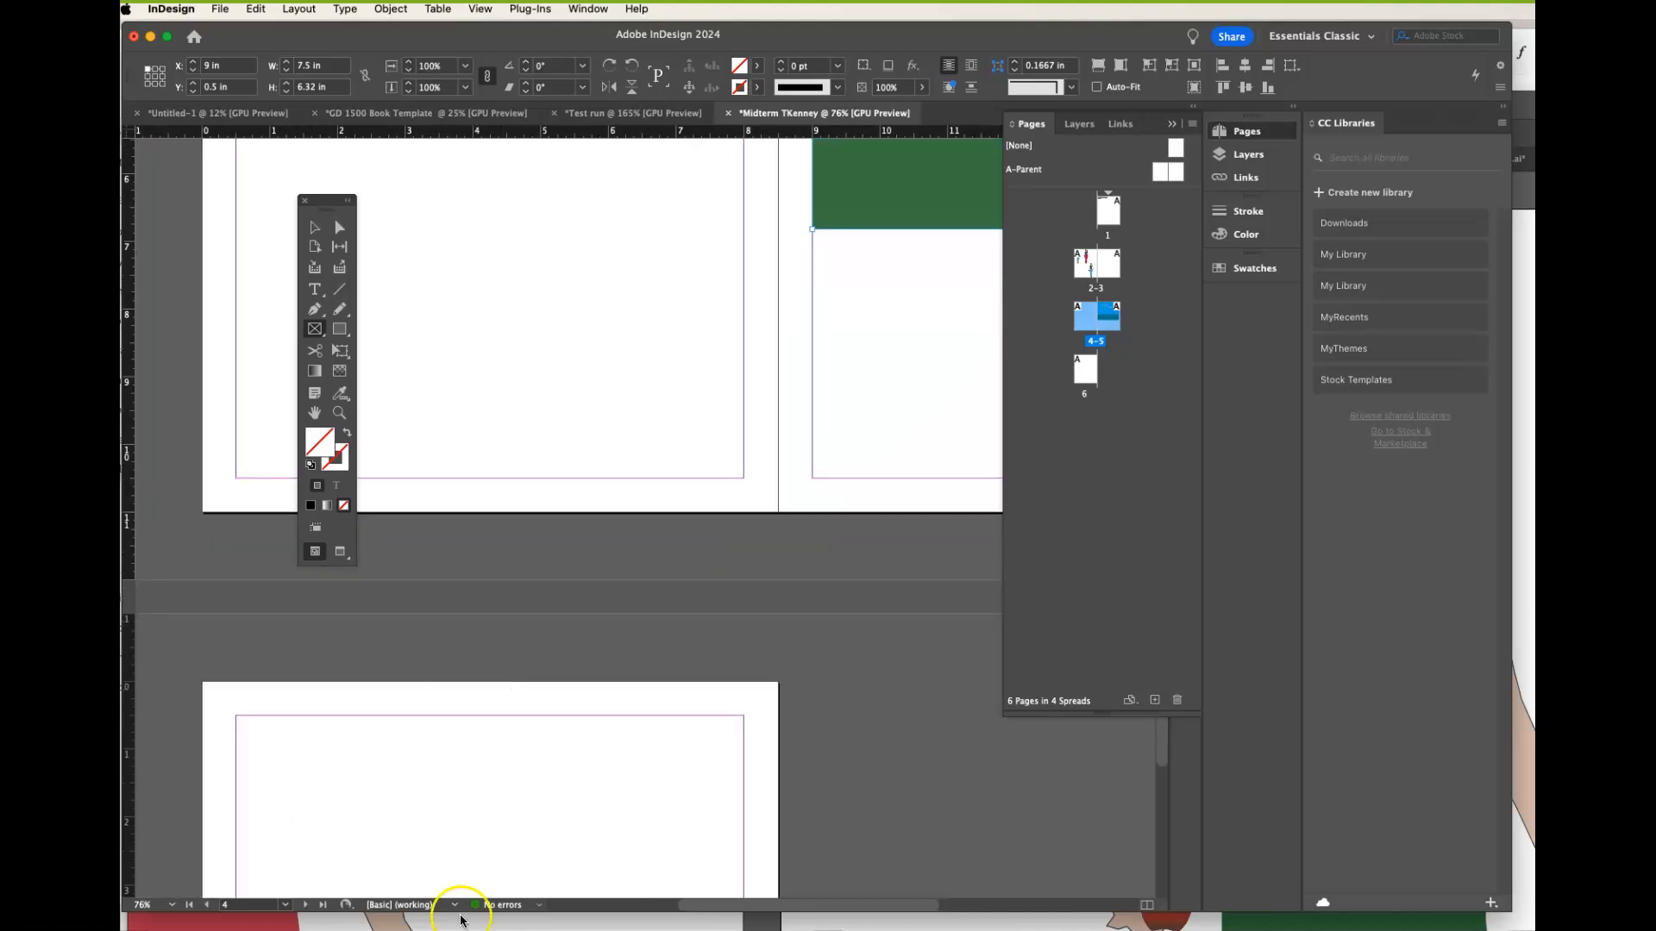
scroll(390, 840, "up", 10)
scroll(390, 841, "right", 3)
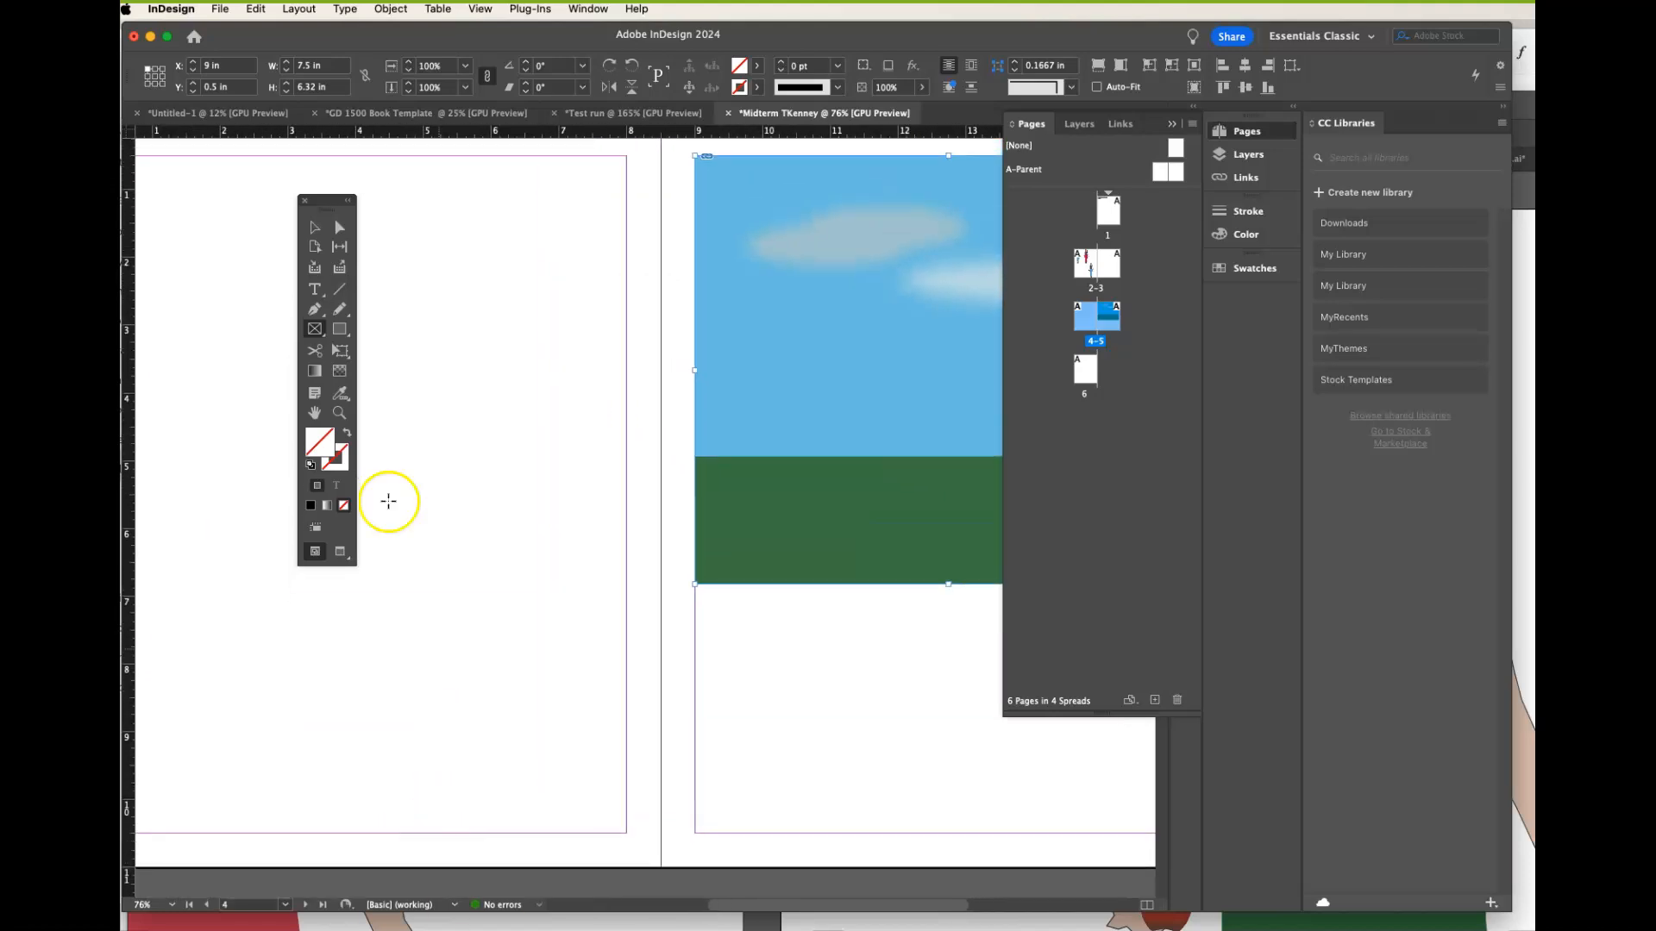
- Save the midterm document as an InDesign 2024 file in a new folder named midterm stuff inside Character faces and bodies
left_click(221, 9)
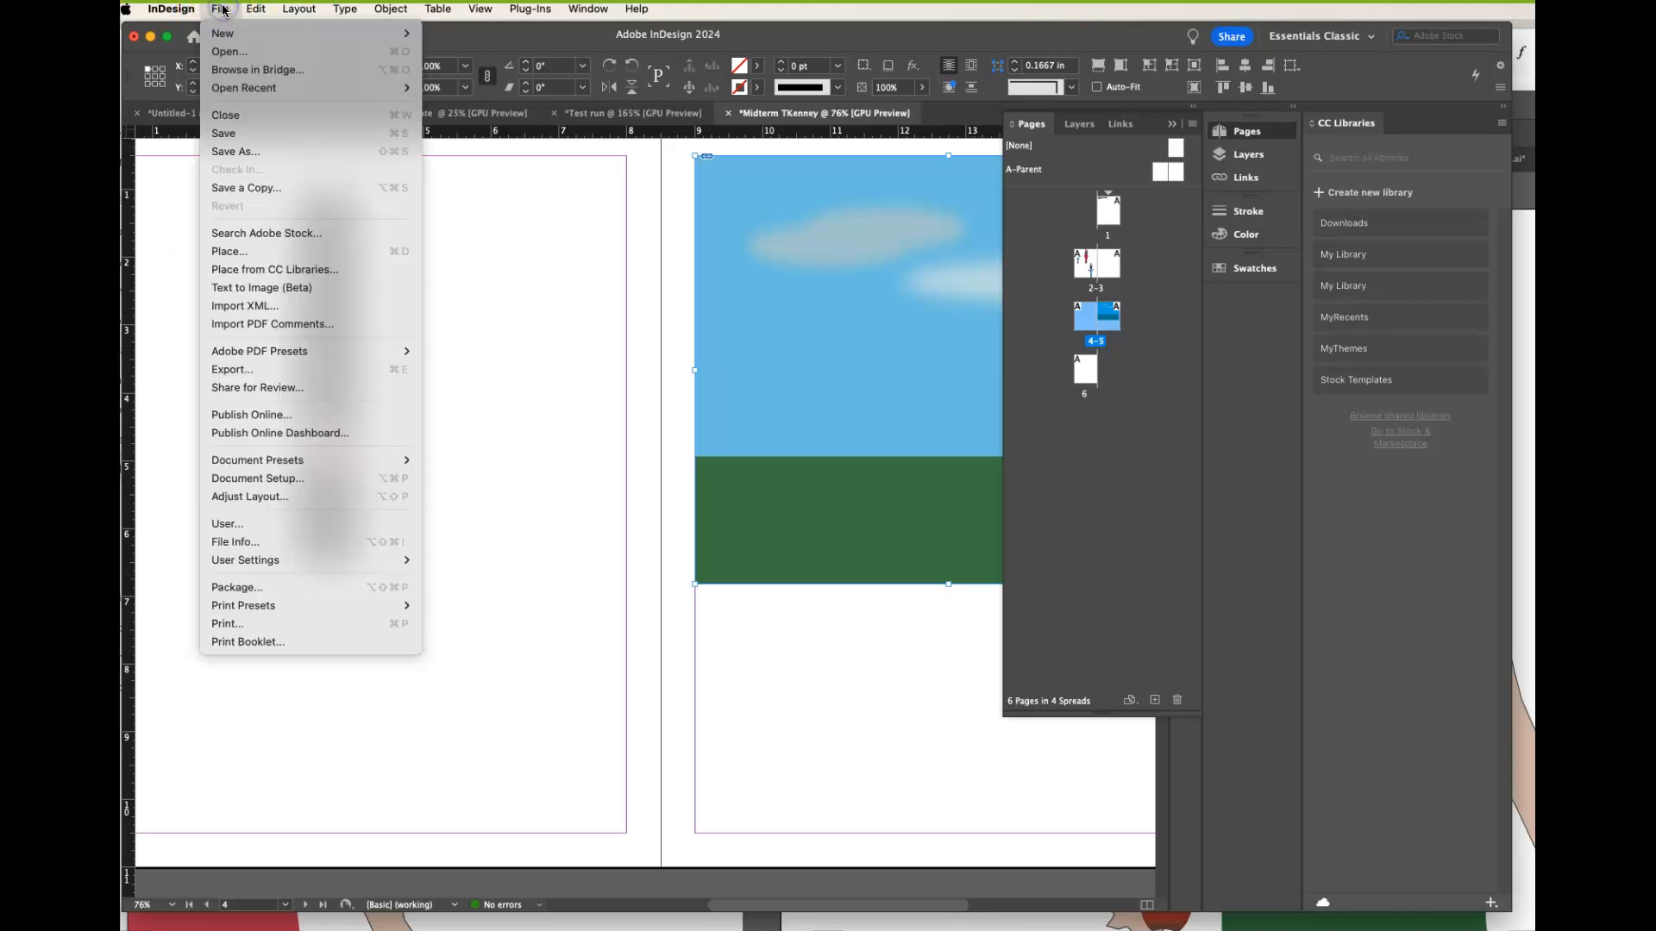
left_click(236, 139)
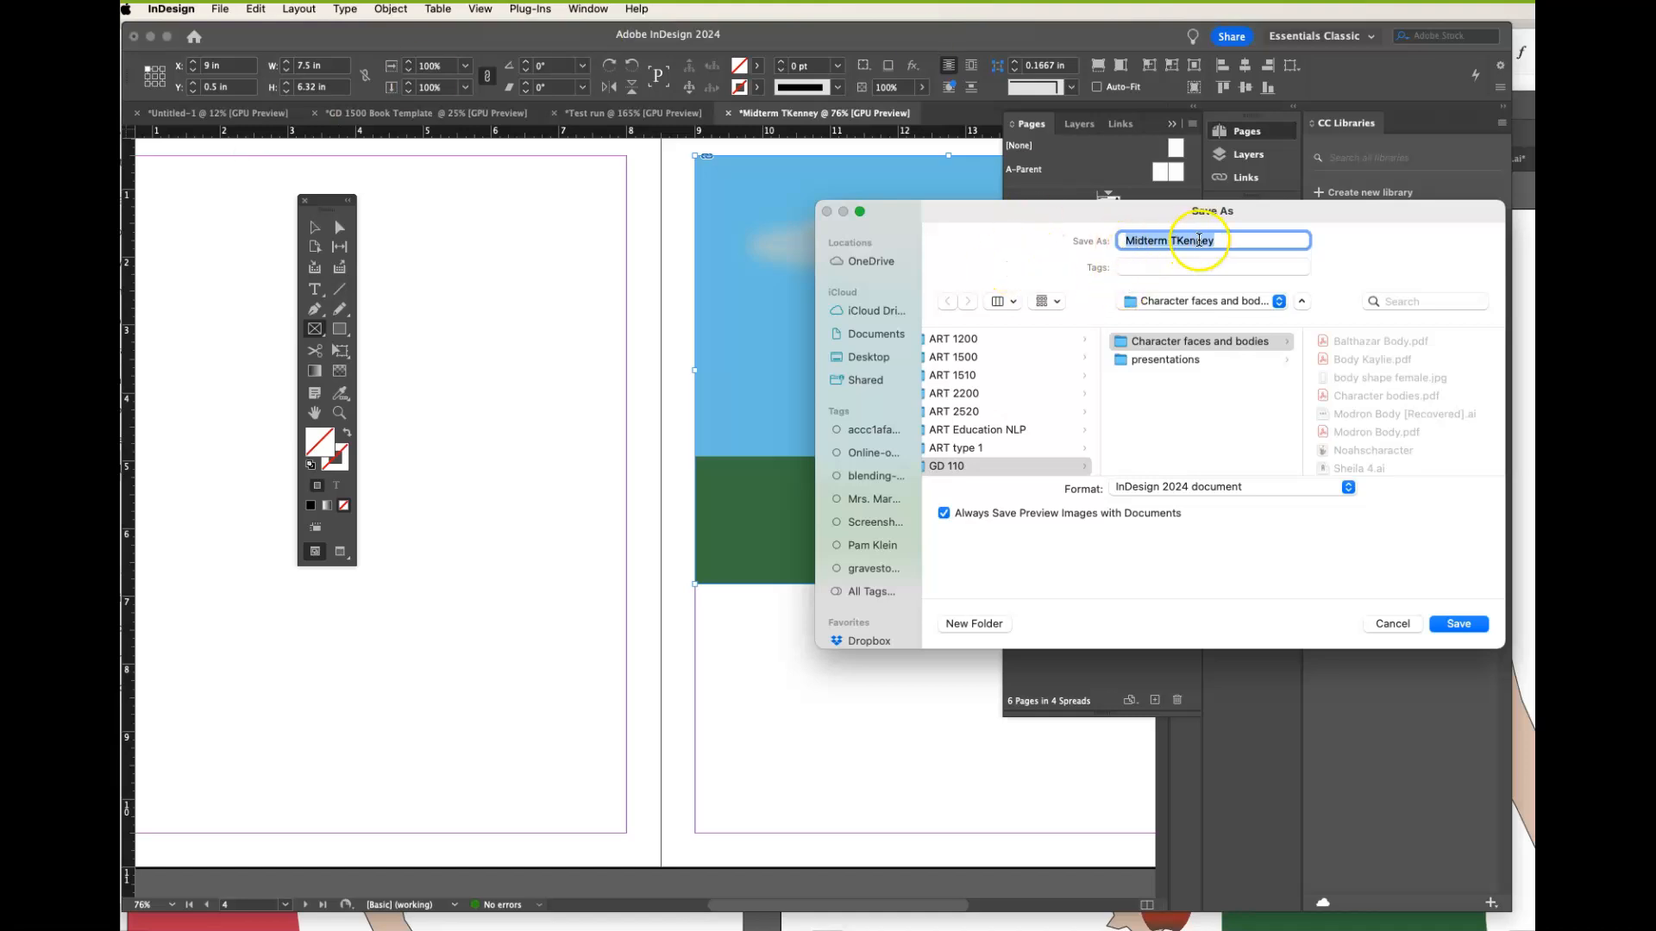
left_click(960, 623)
type("midterm stuff")
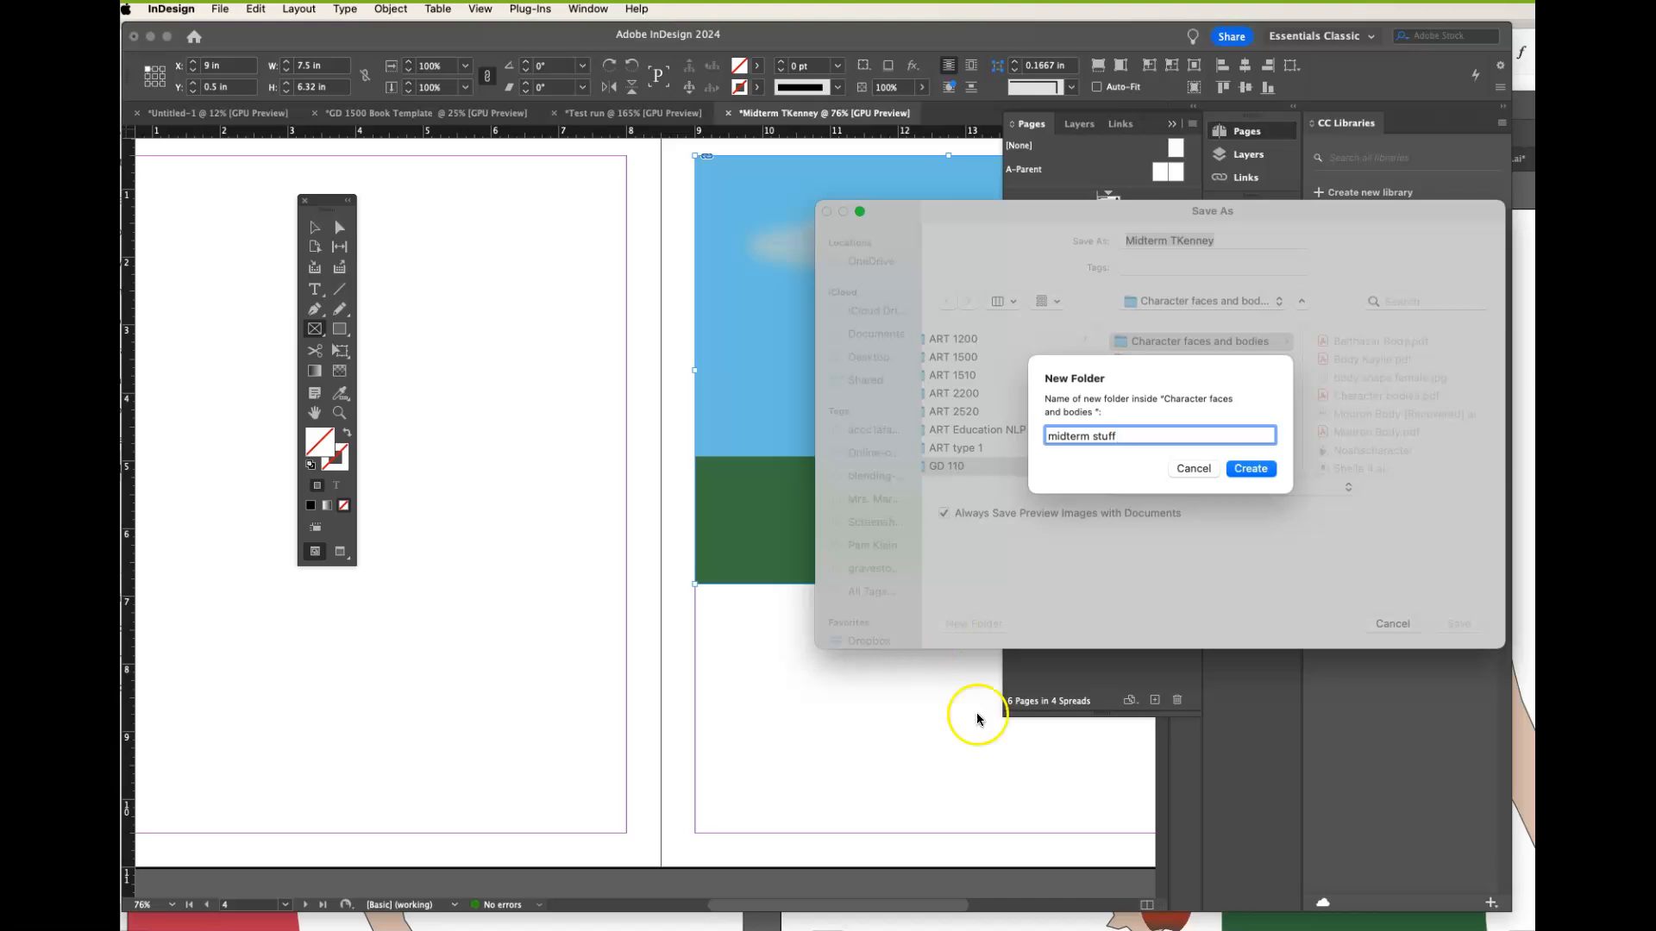
left_click(1250, 467)
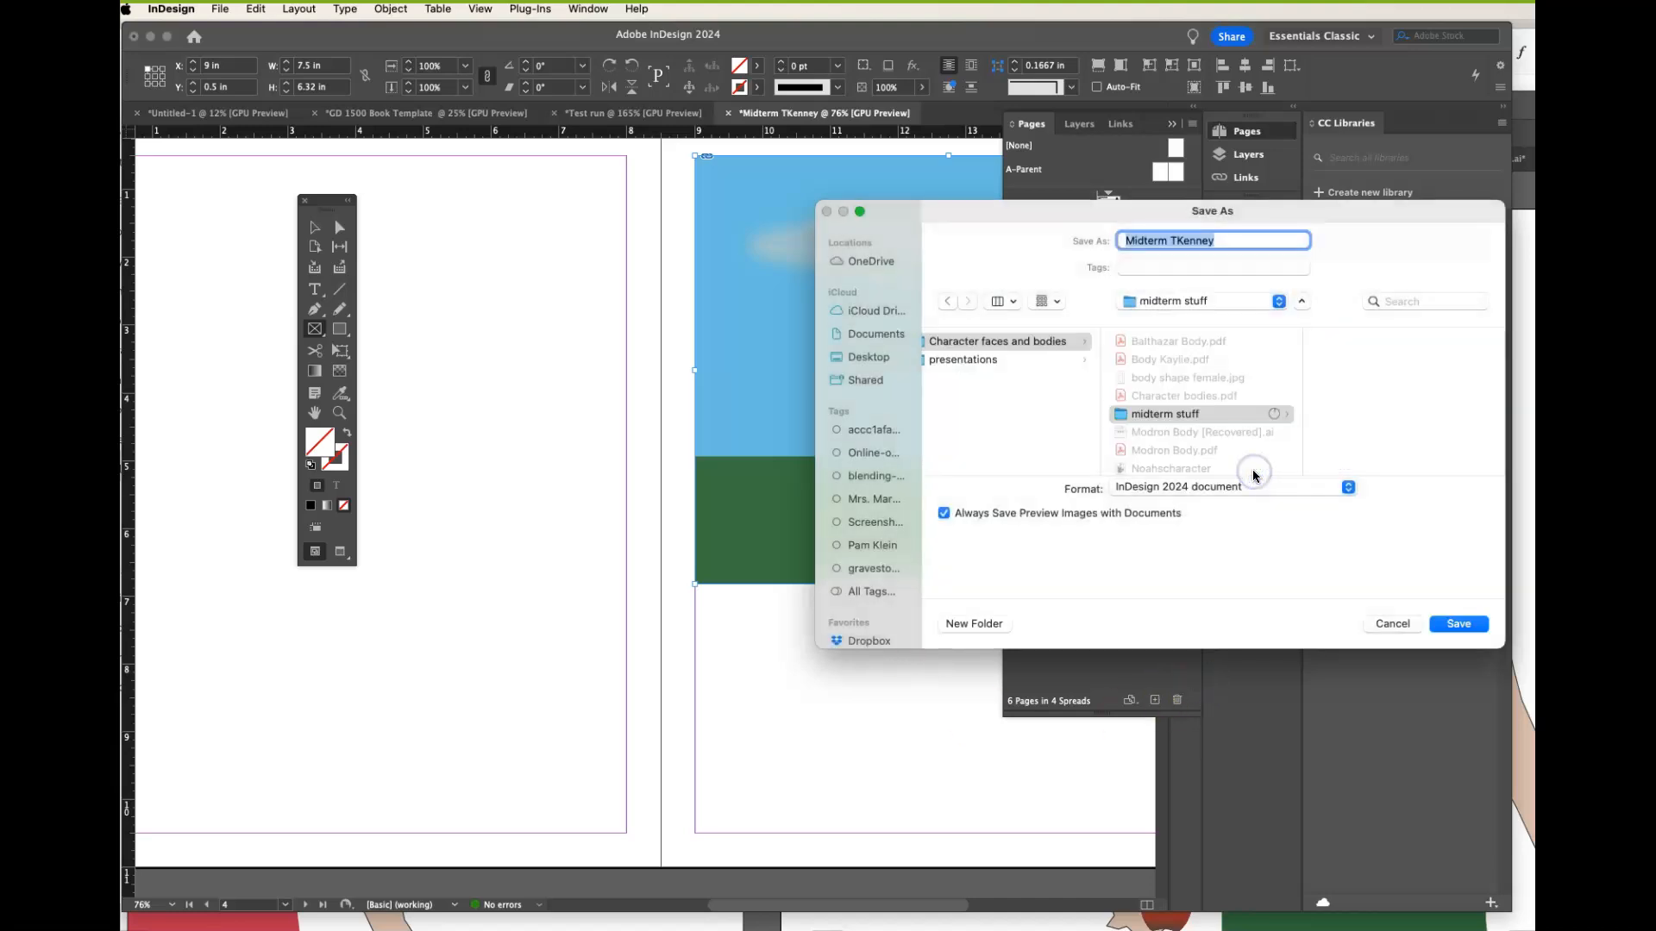
left_click(1460, 623)
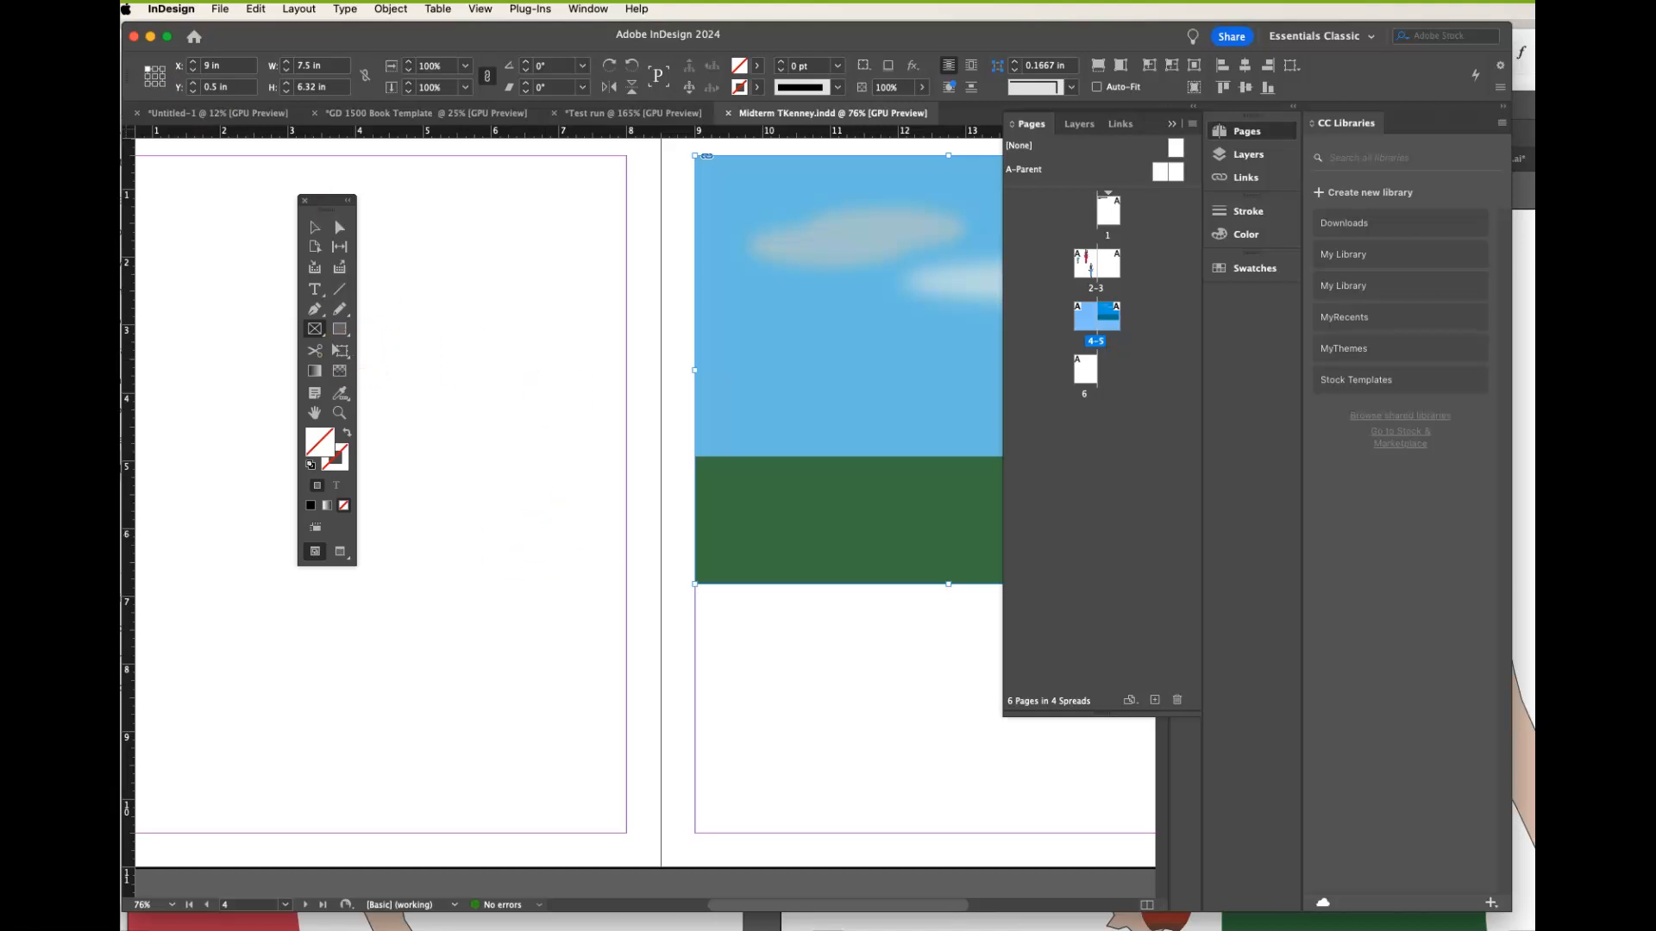
- Package the document into the midterm stuff folder with fonts, linked graphics, IDML and a Smallest File Size print PDF
left_click(221, 9)
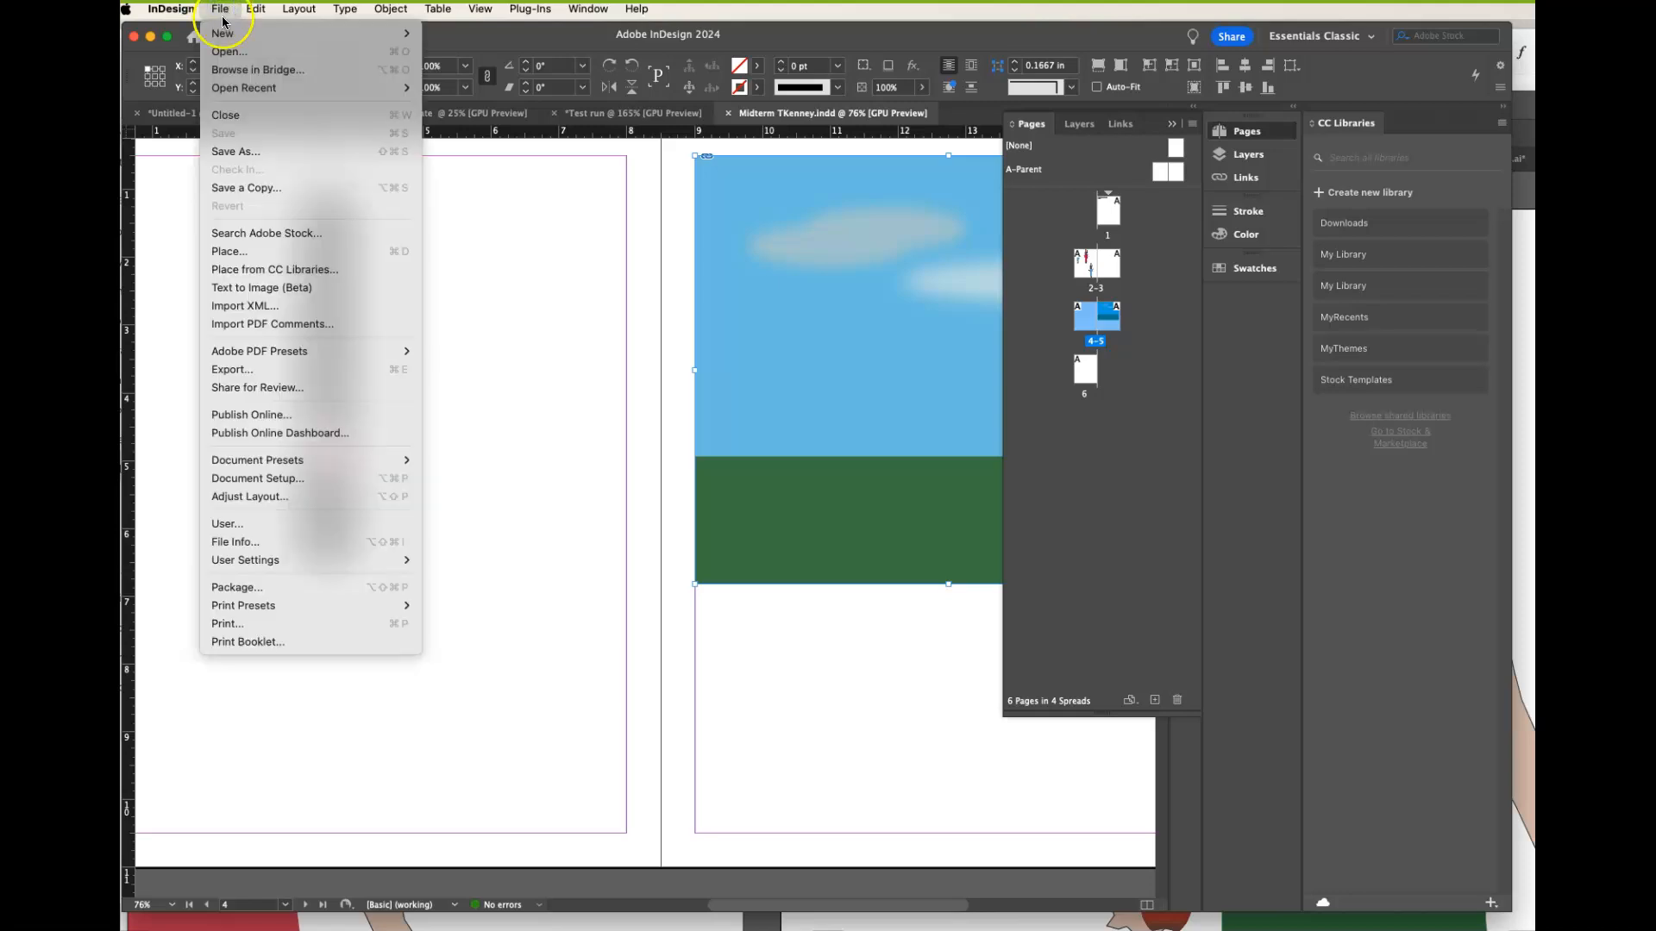
left_click(253, 586)
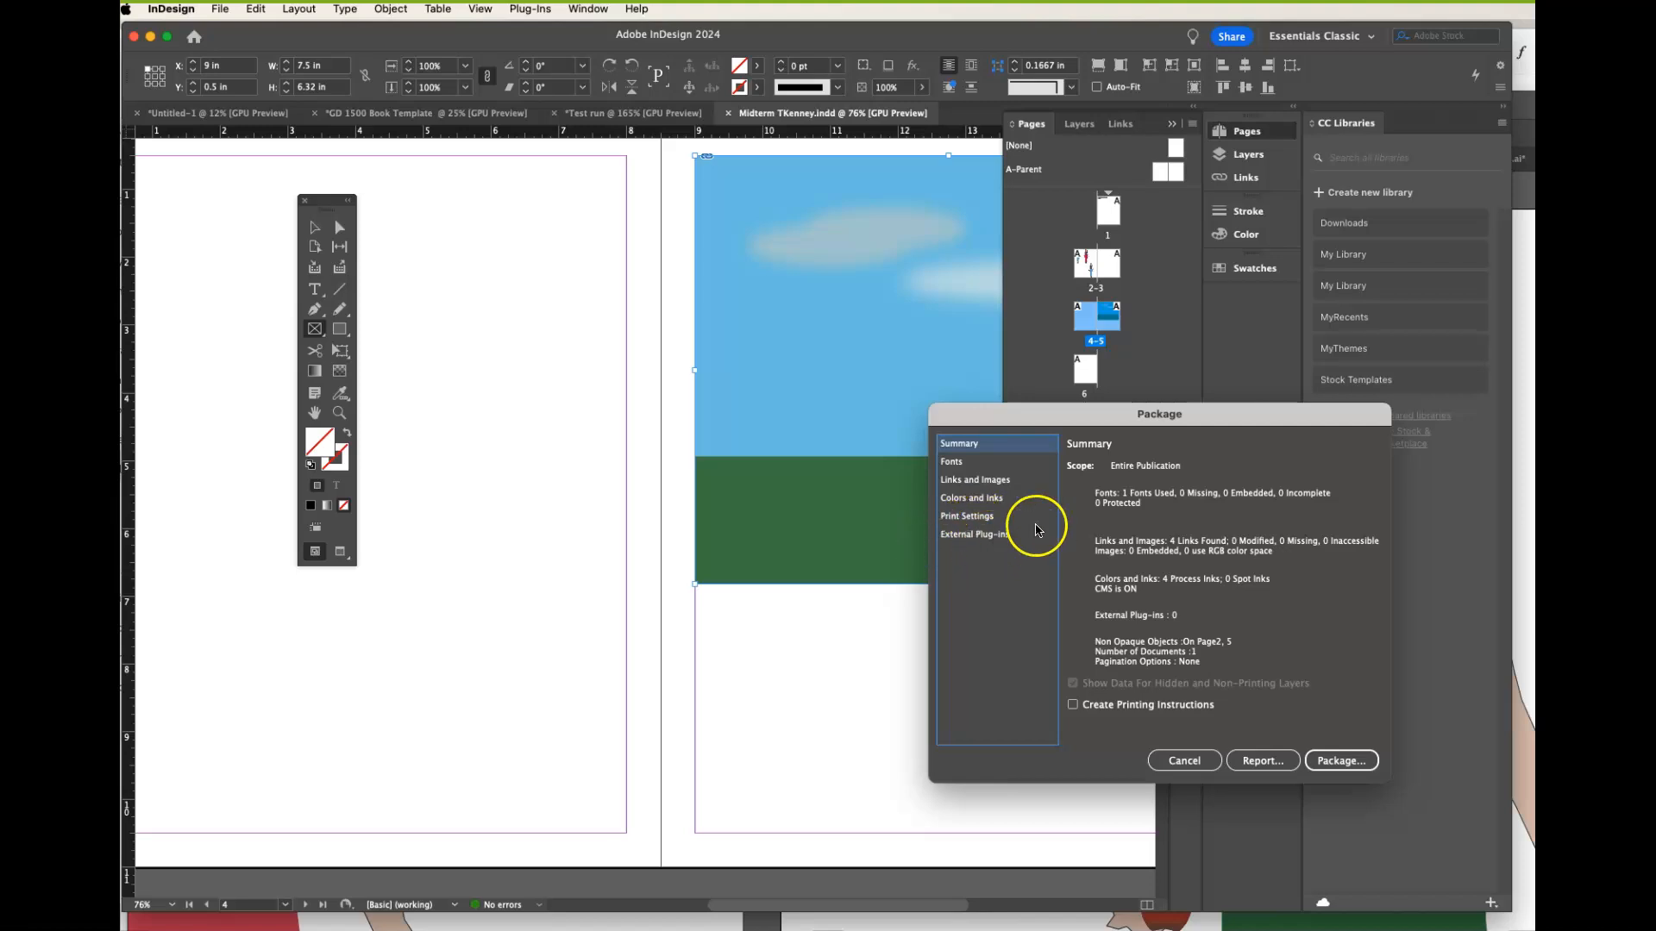
left_click(1335, 762)
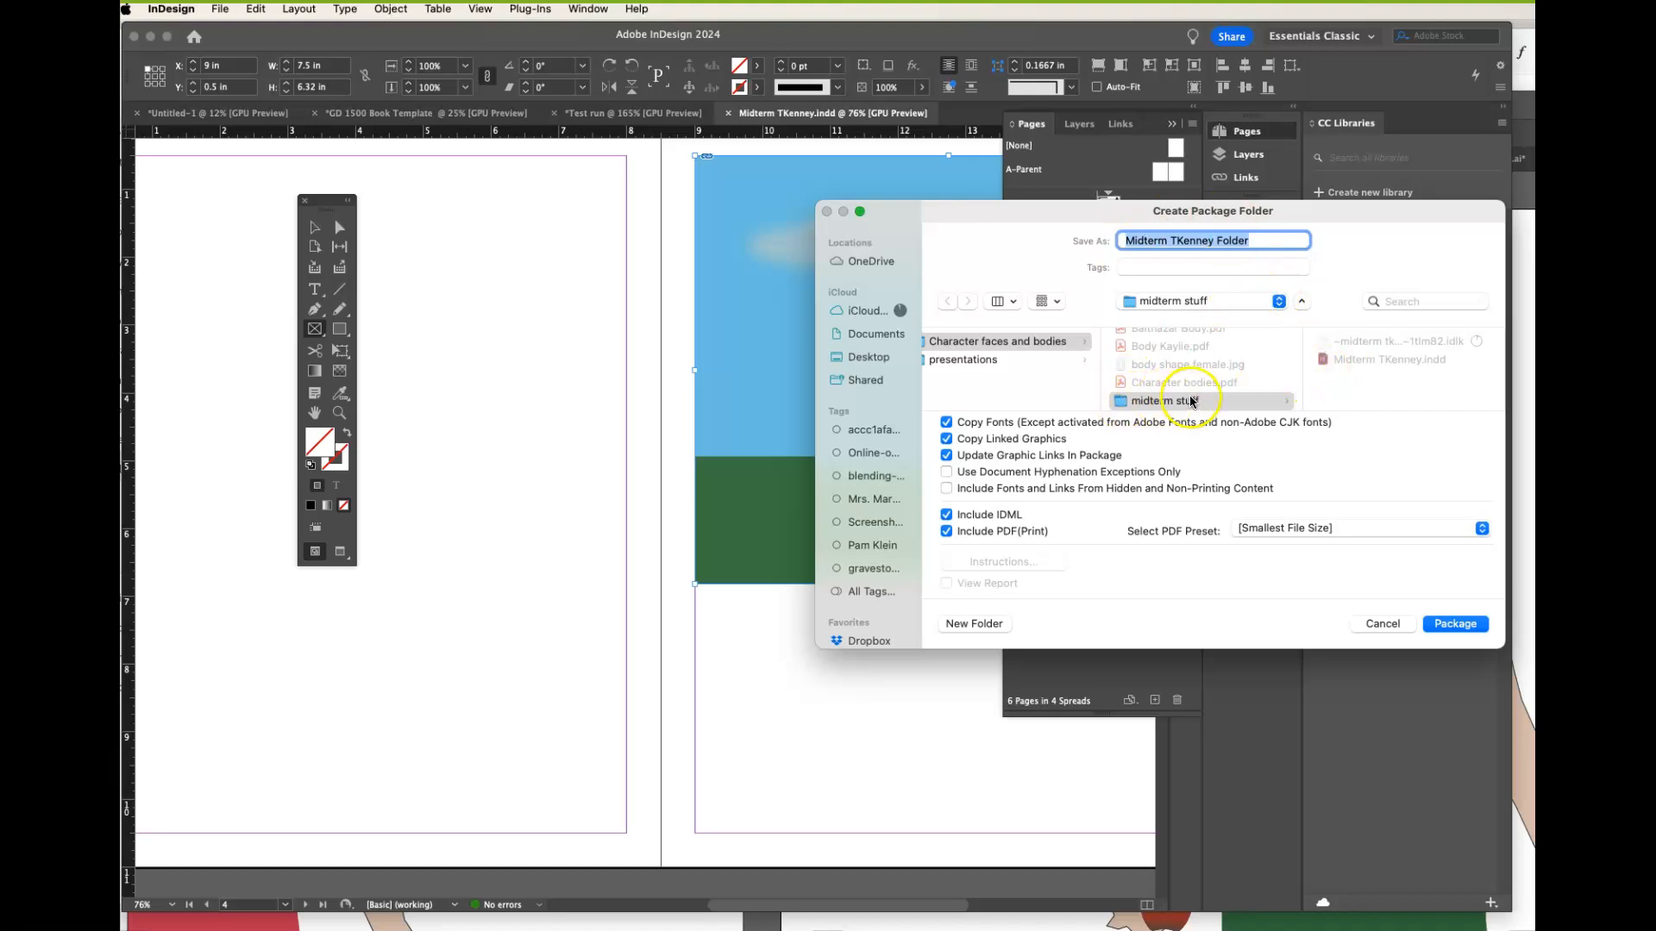
left_click(1451, 624)
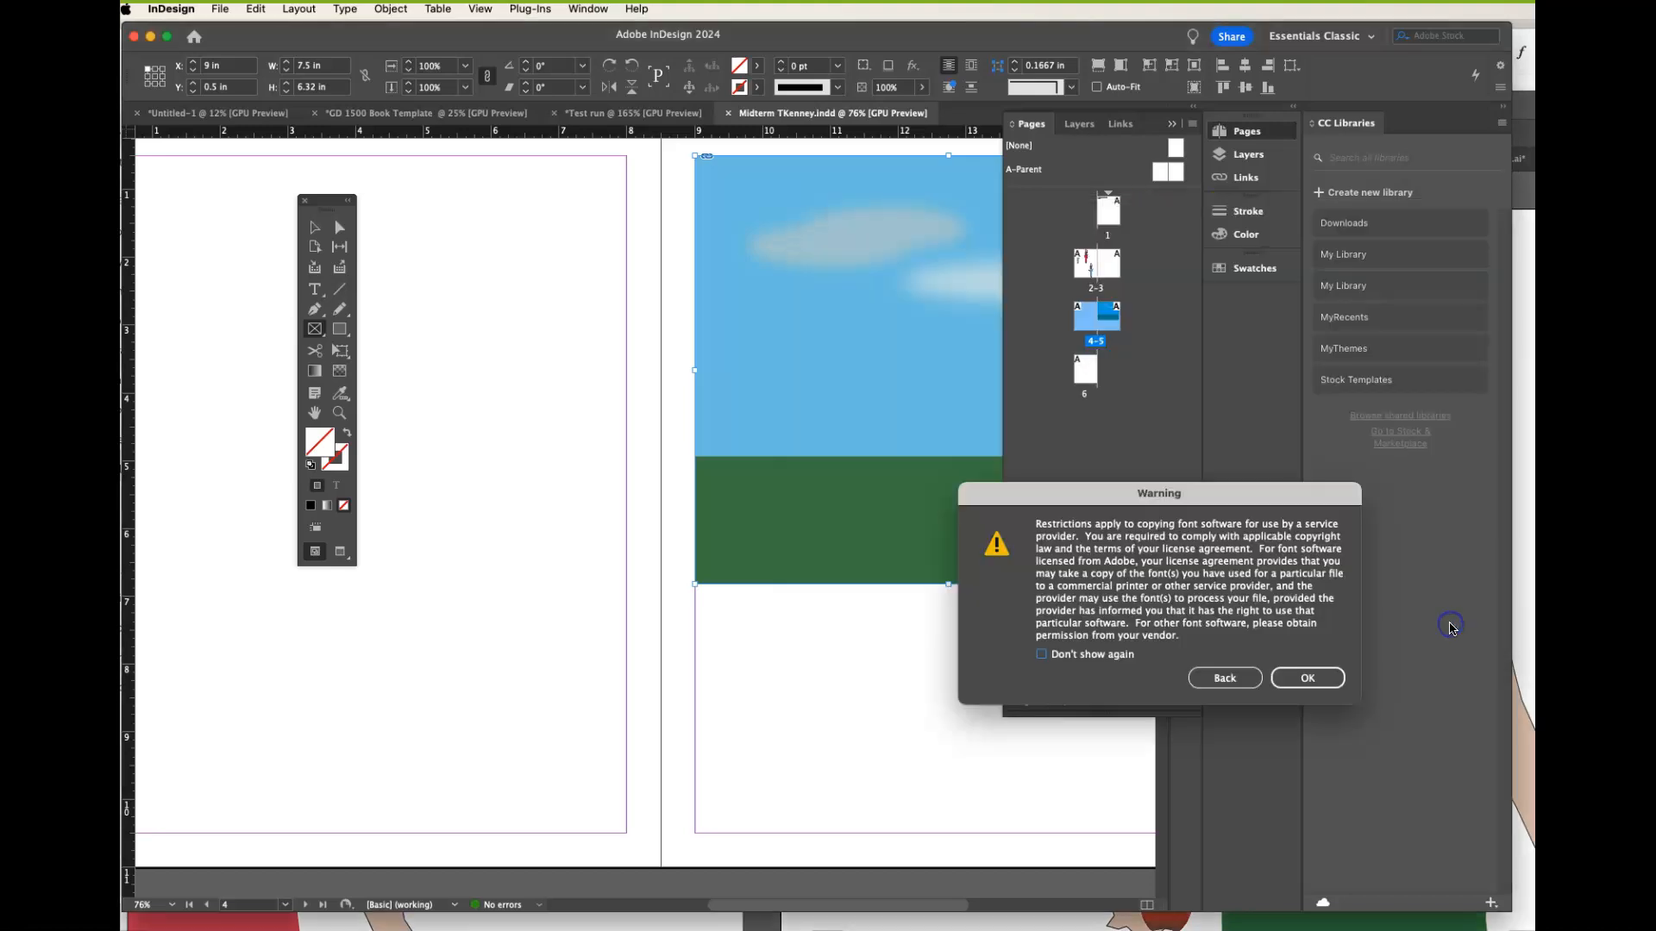
left_click(1307, 678)
left_click(1315, 656)
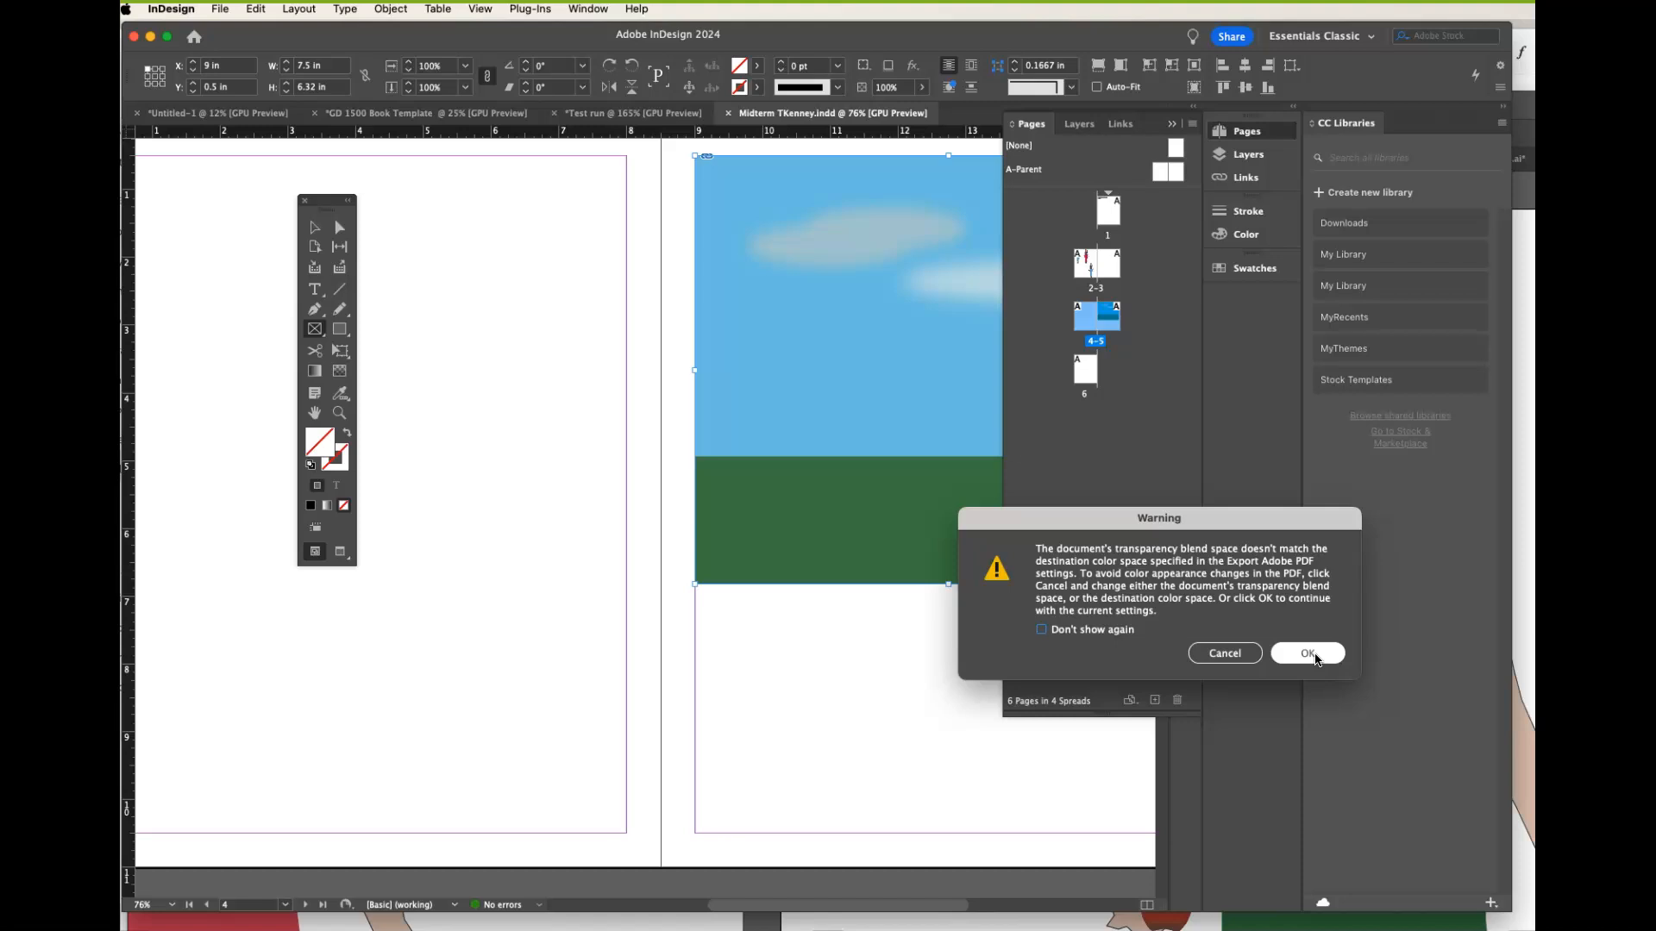
left_click(1307, 654)
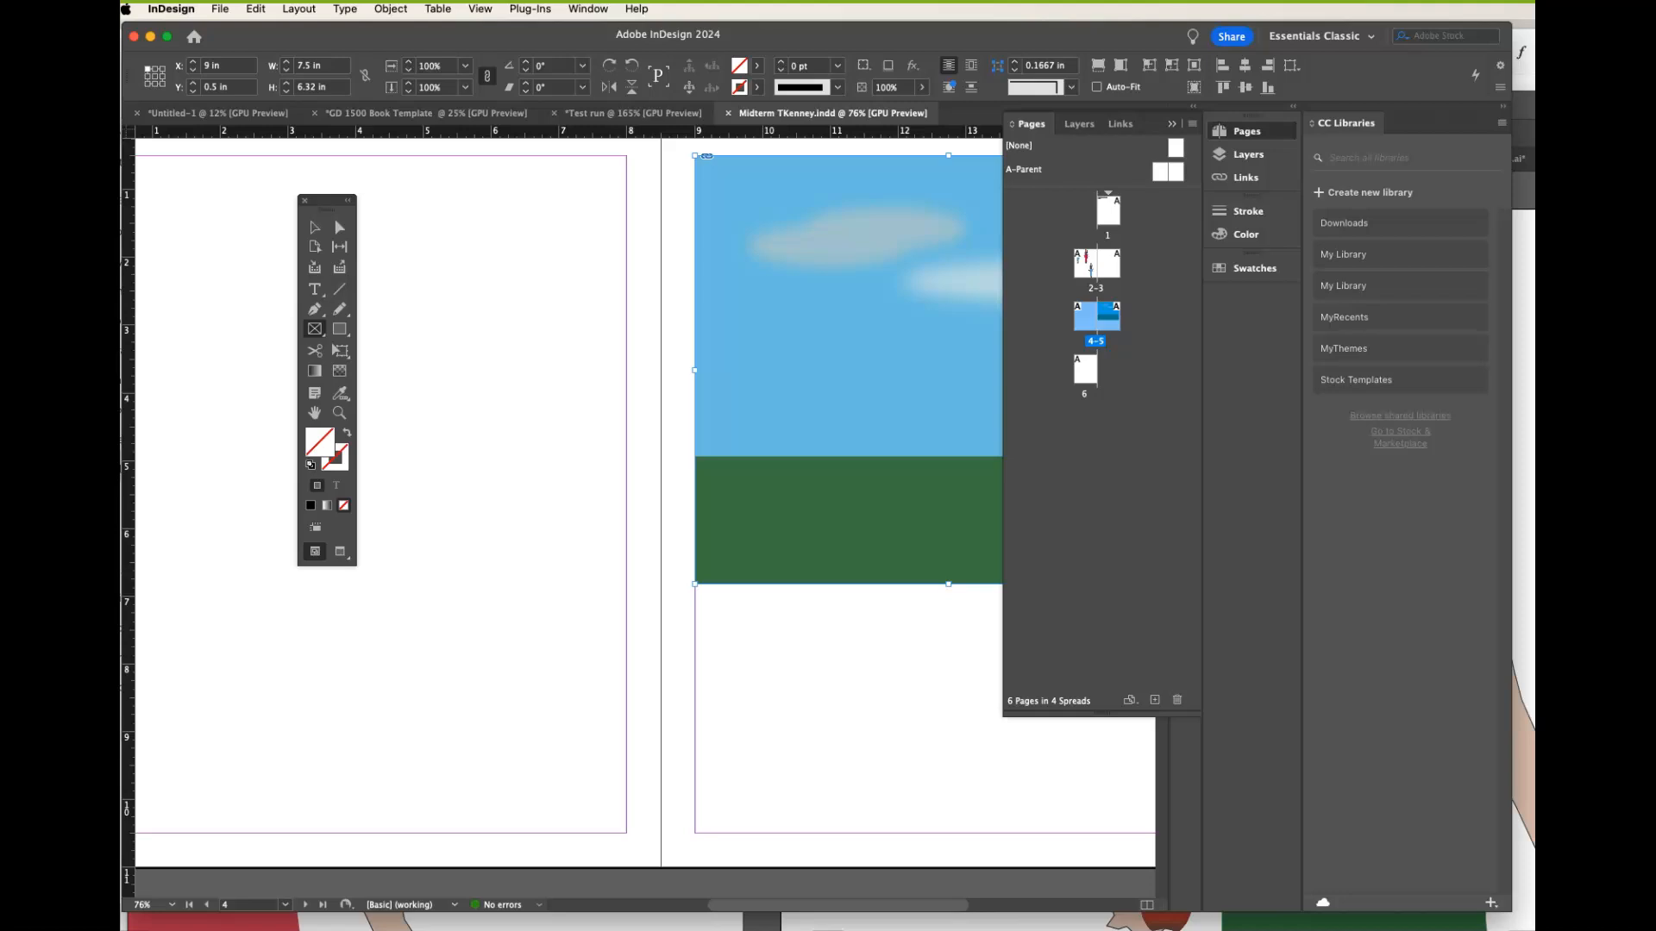
- Switch to Finder, open the package folder inside midterm stuff, and page through the packaged PDF's preview
key("super+Tab")
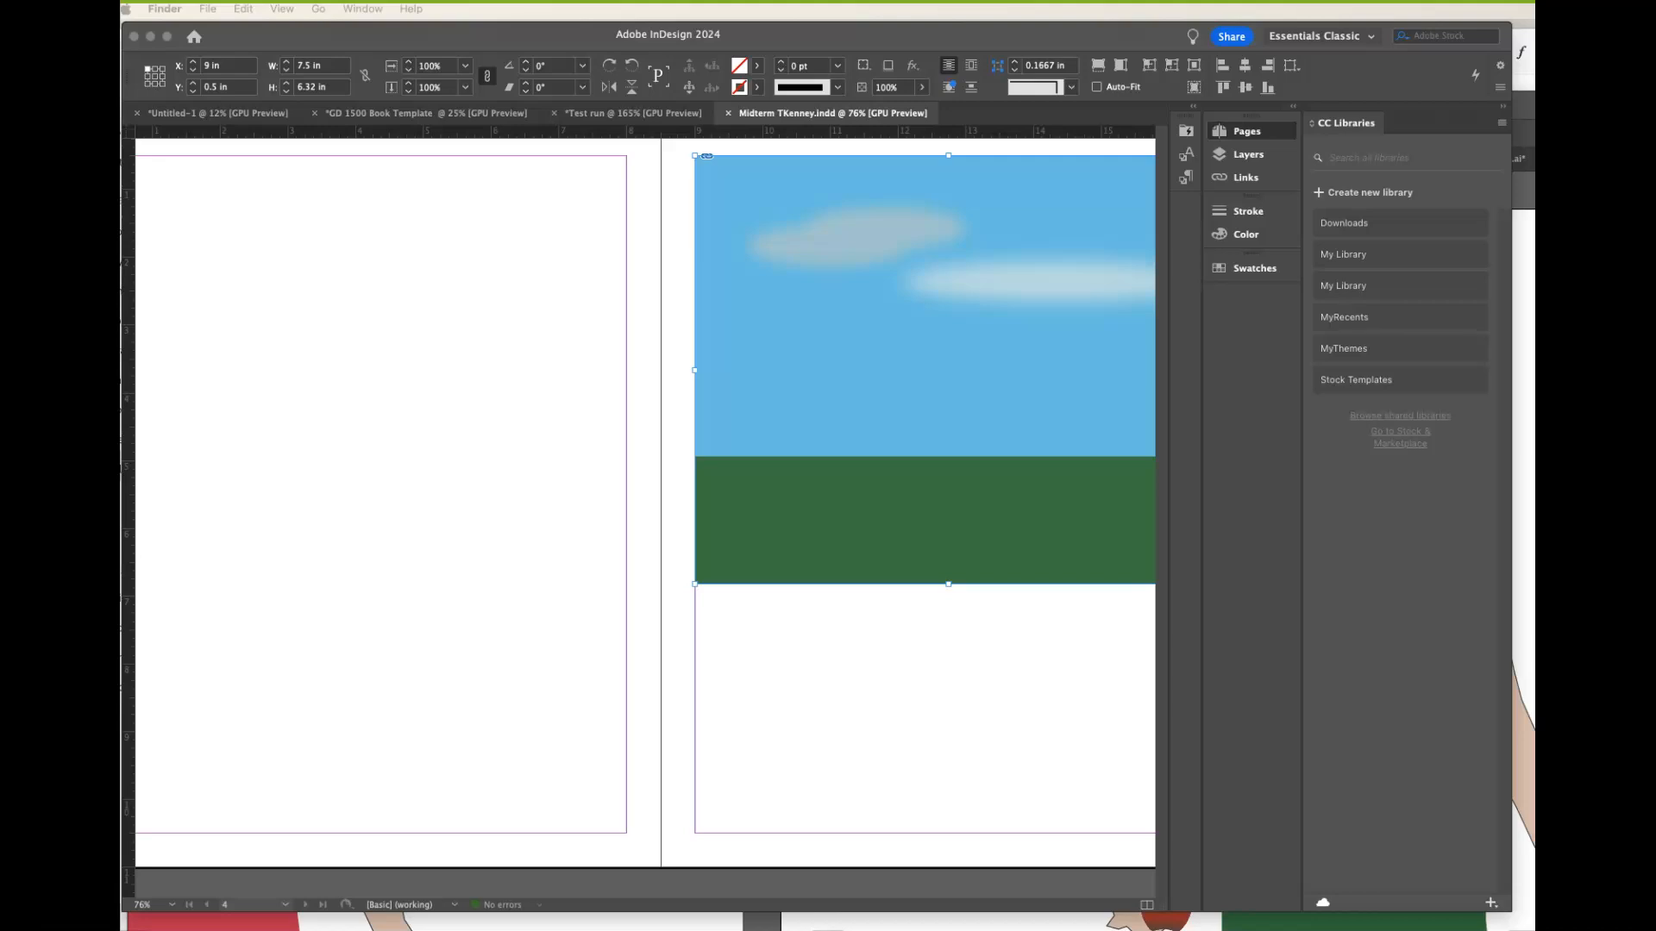
left_click_drag(123, 121, 465, 243)
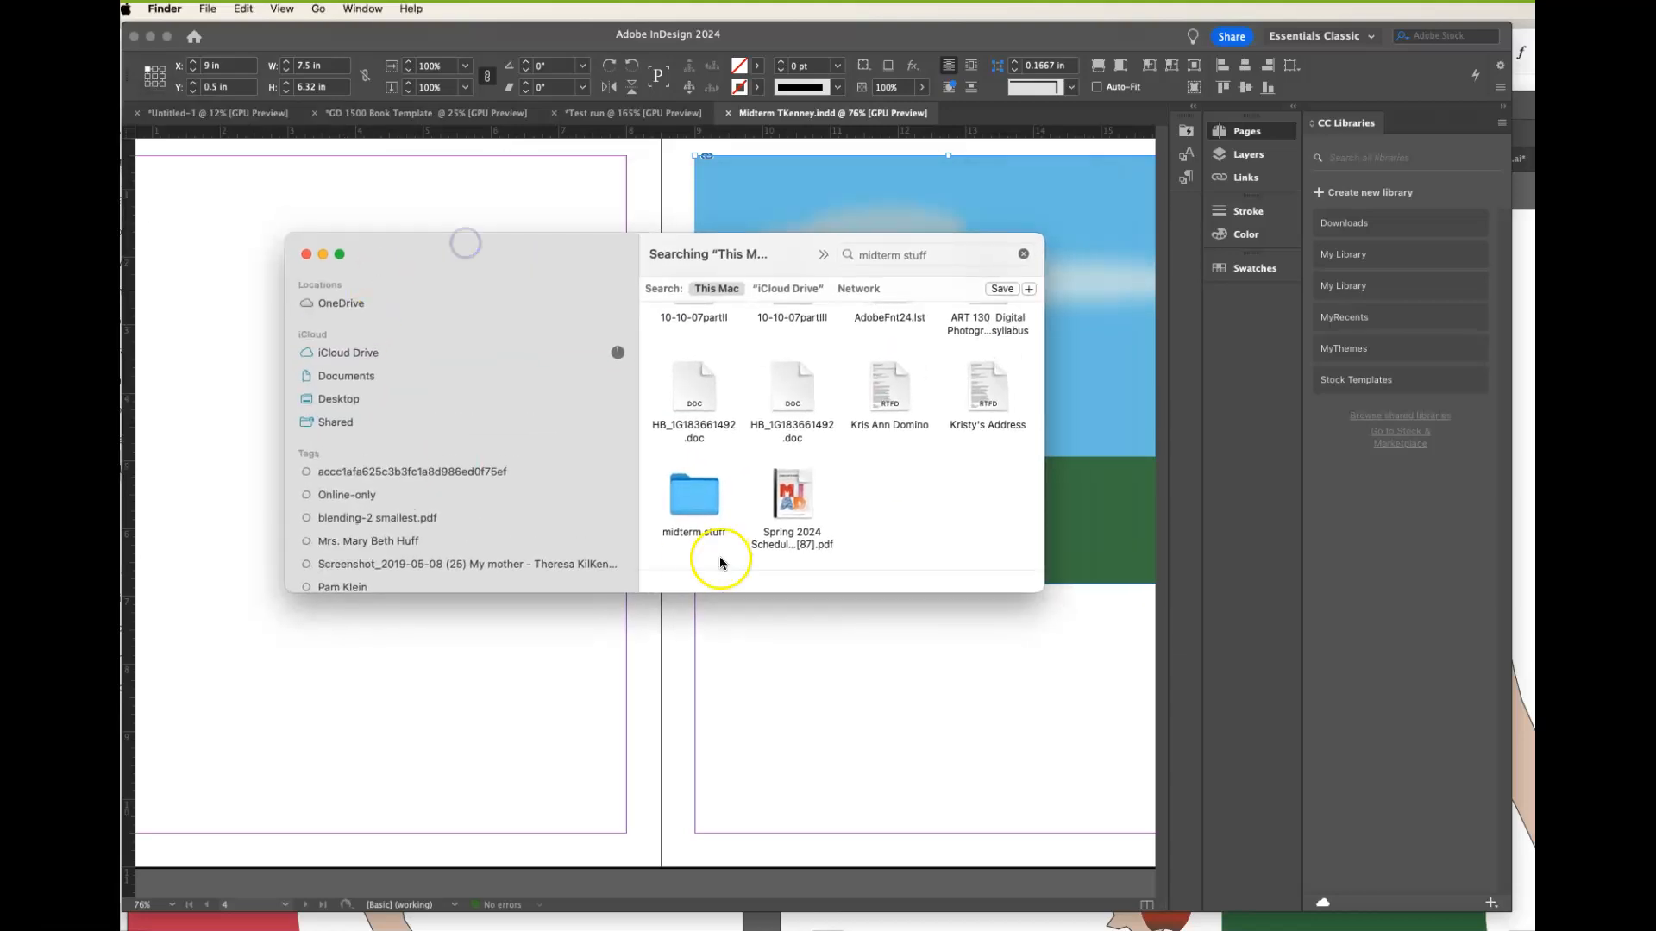
double_click(694, 494)
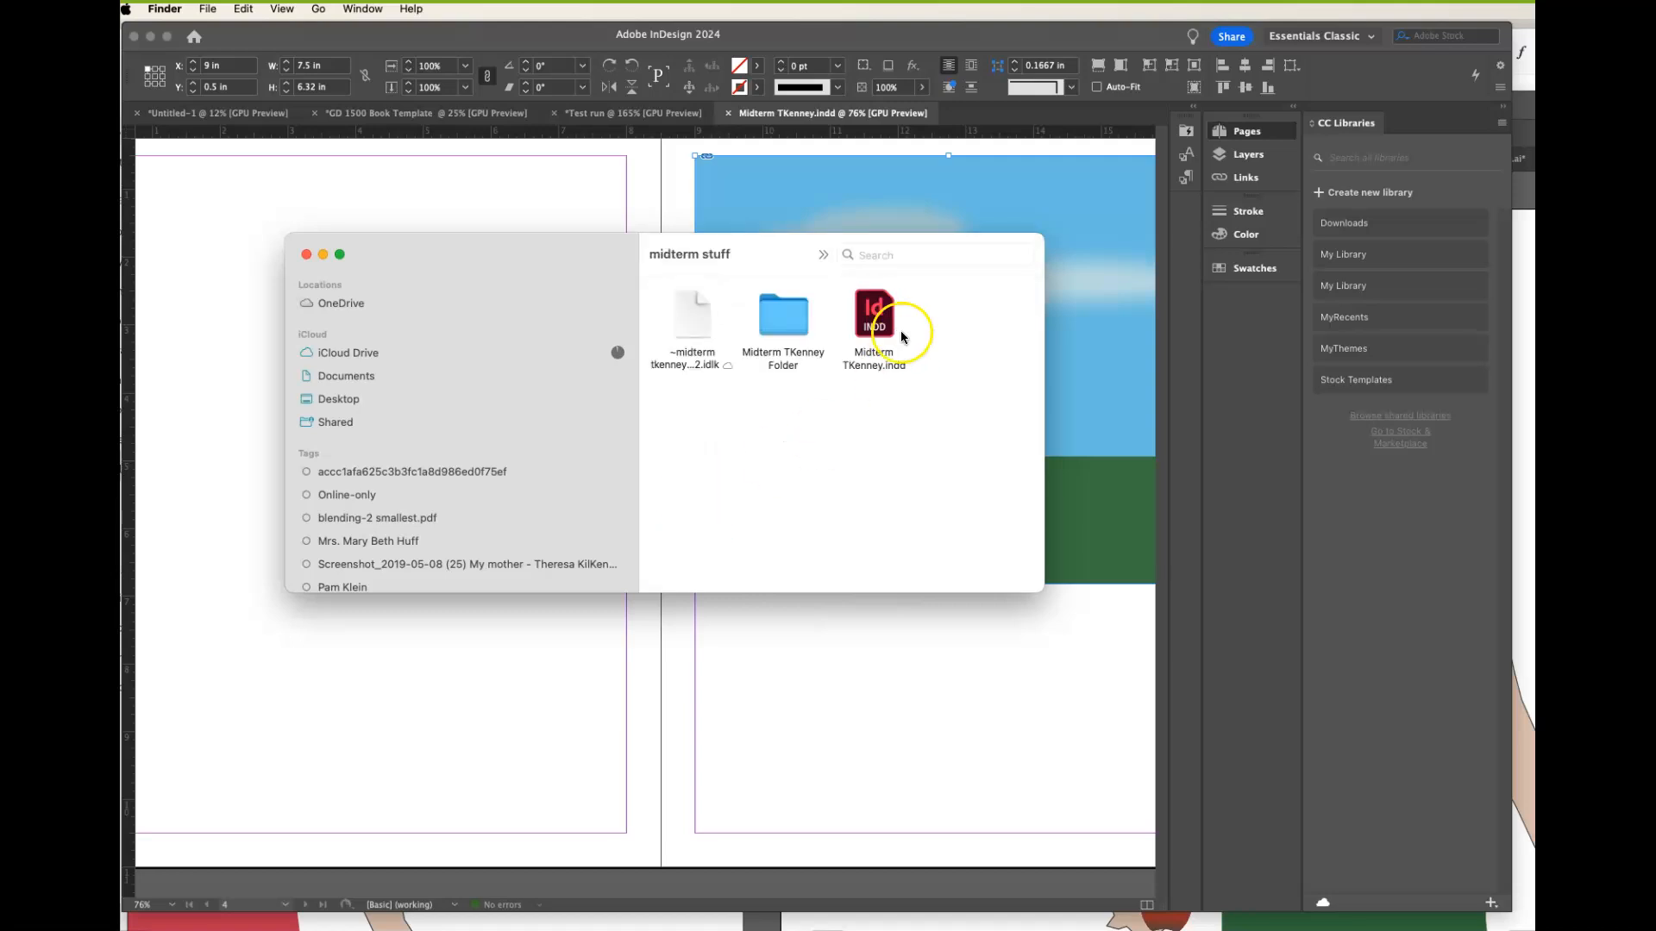
double_click(791, 319)
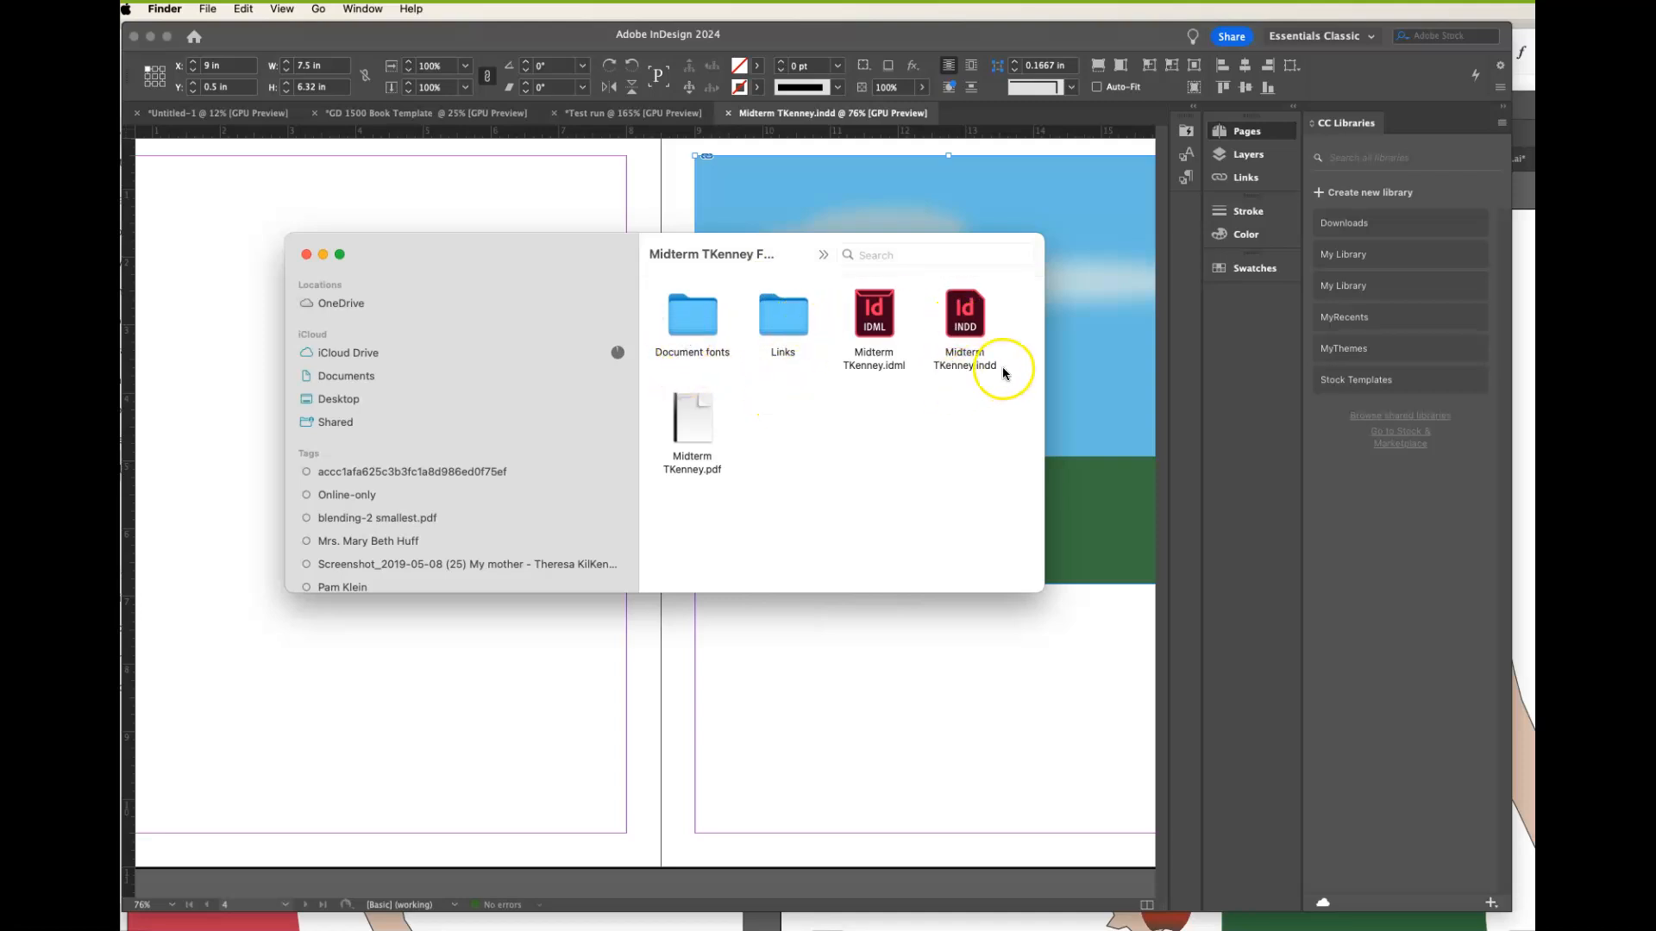
left_click(694, 435)
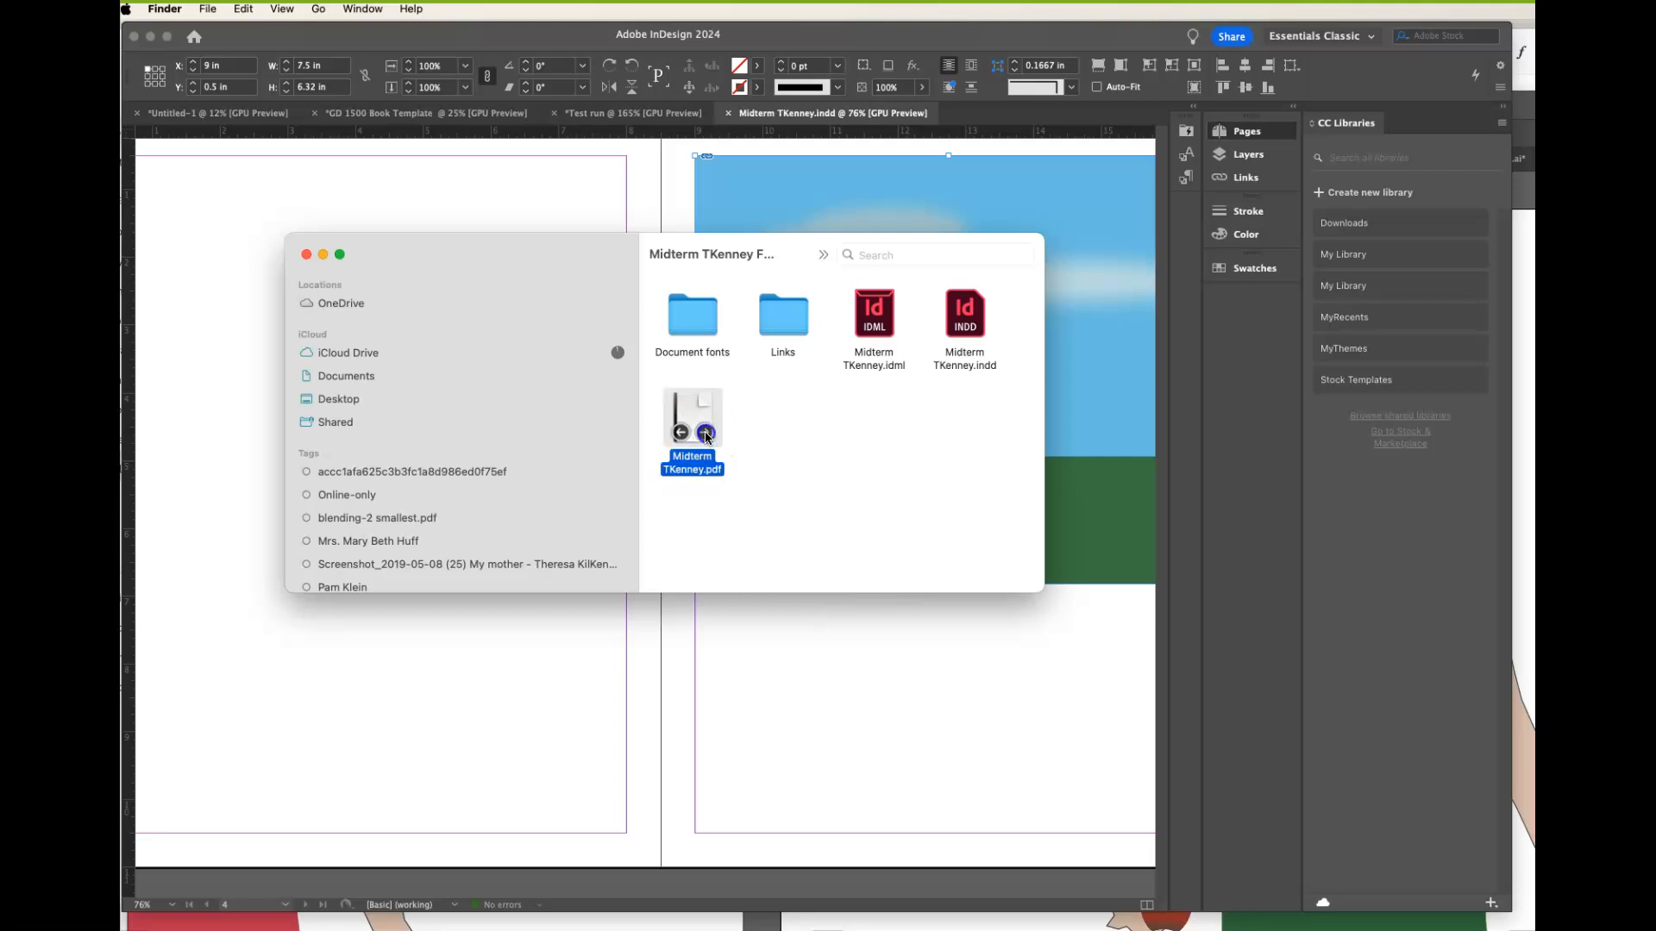
left_click(706, 434)
left_click(706, 434)
- Inspect sheila body(1).ai and sheila background .ai in the package's Links folder, and return to InDesign
double_click(793, 318)
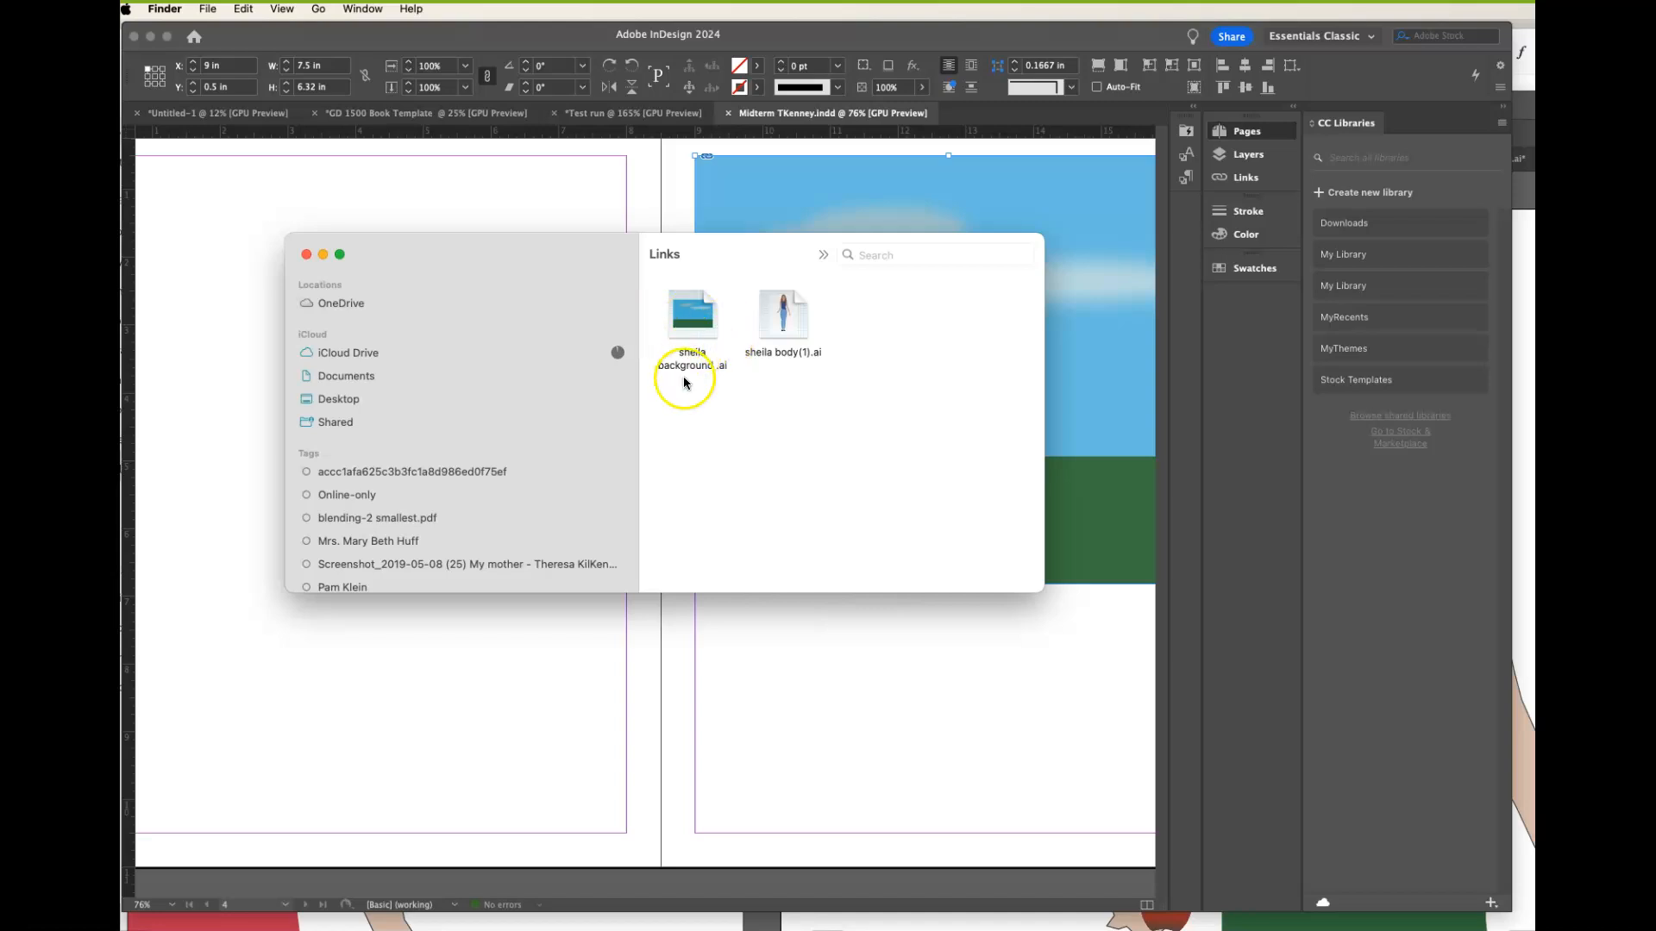
left_click(798, 341)
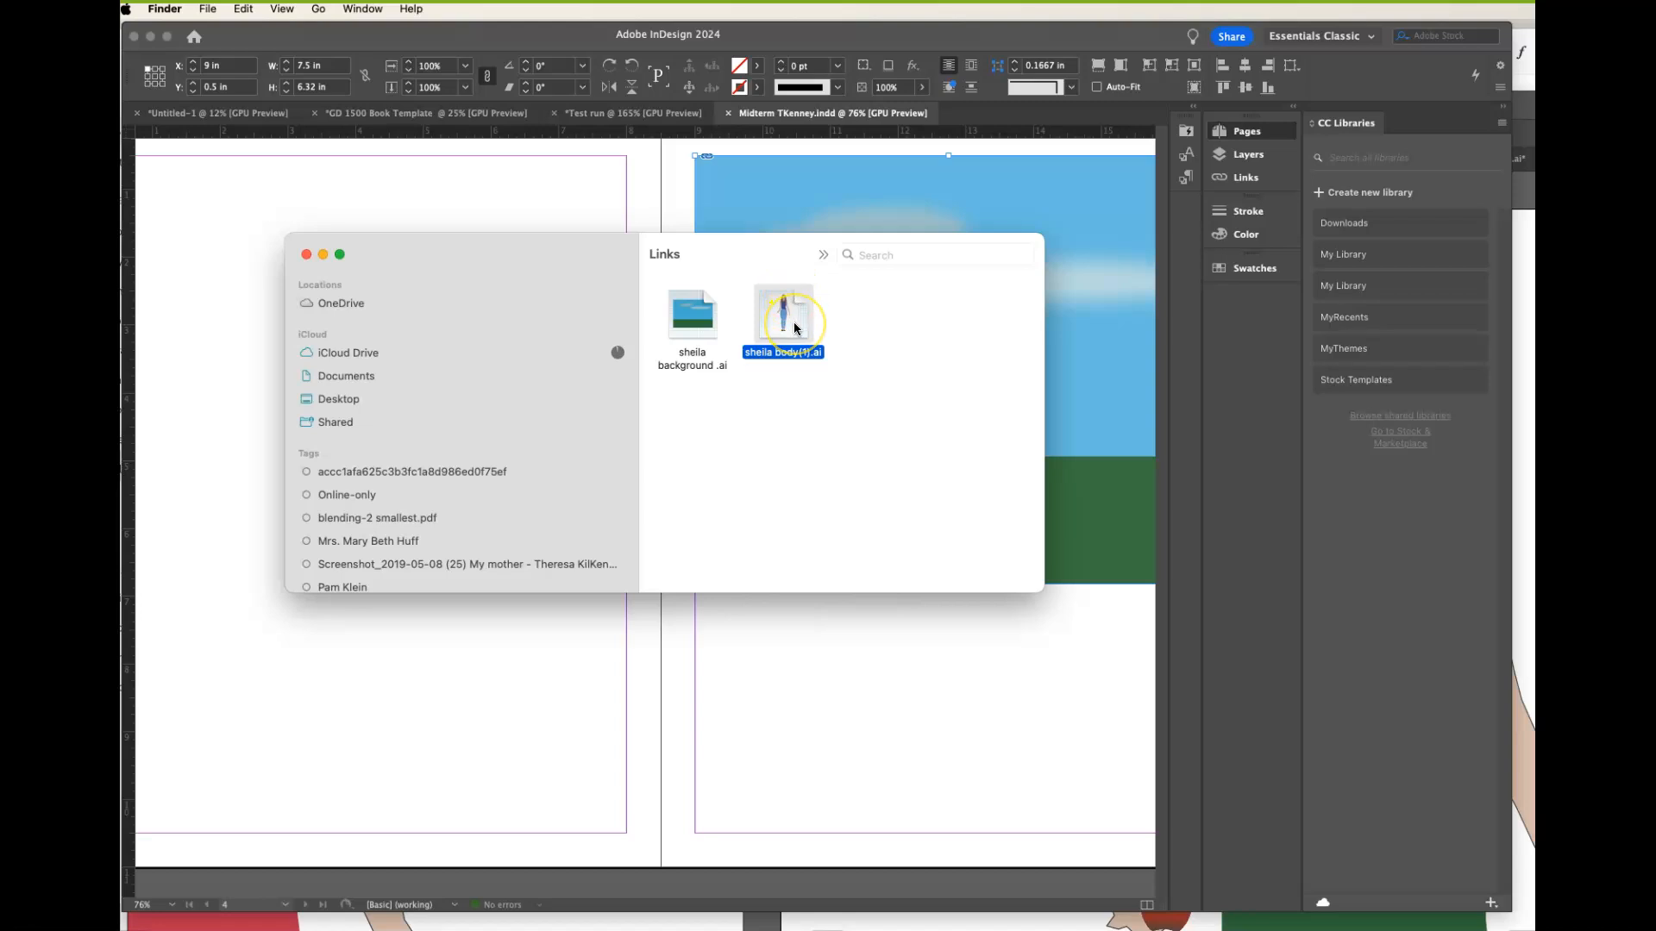
left_click(693, 322)
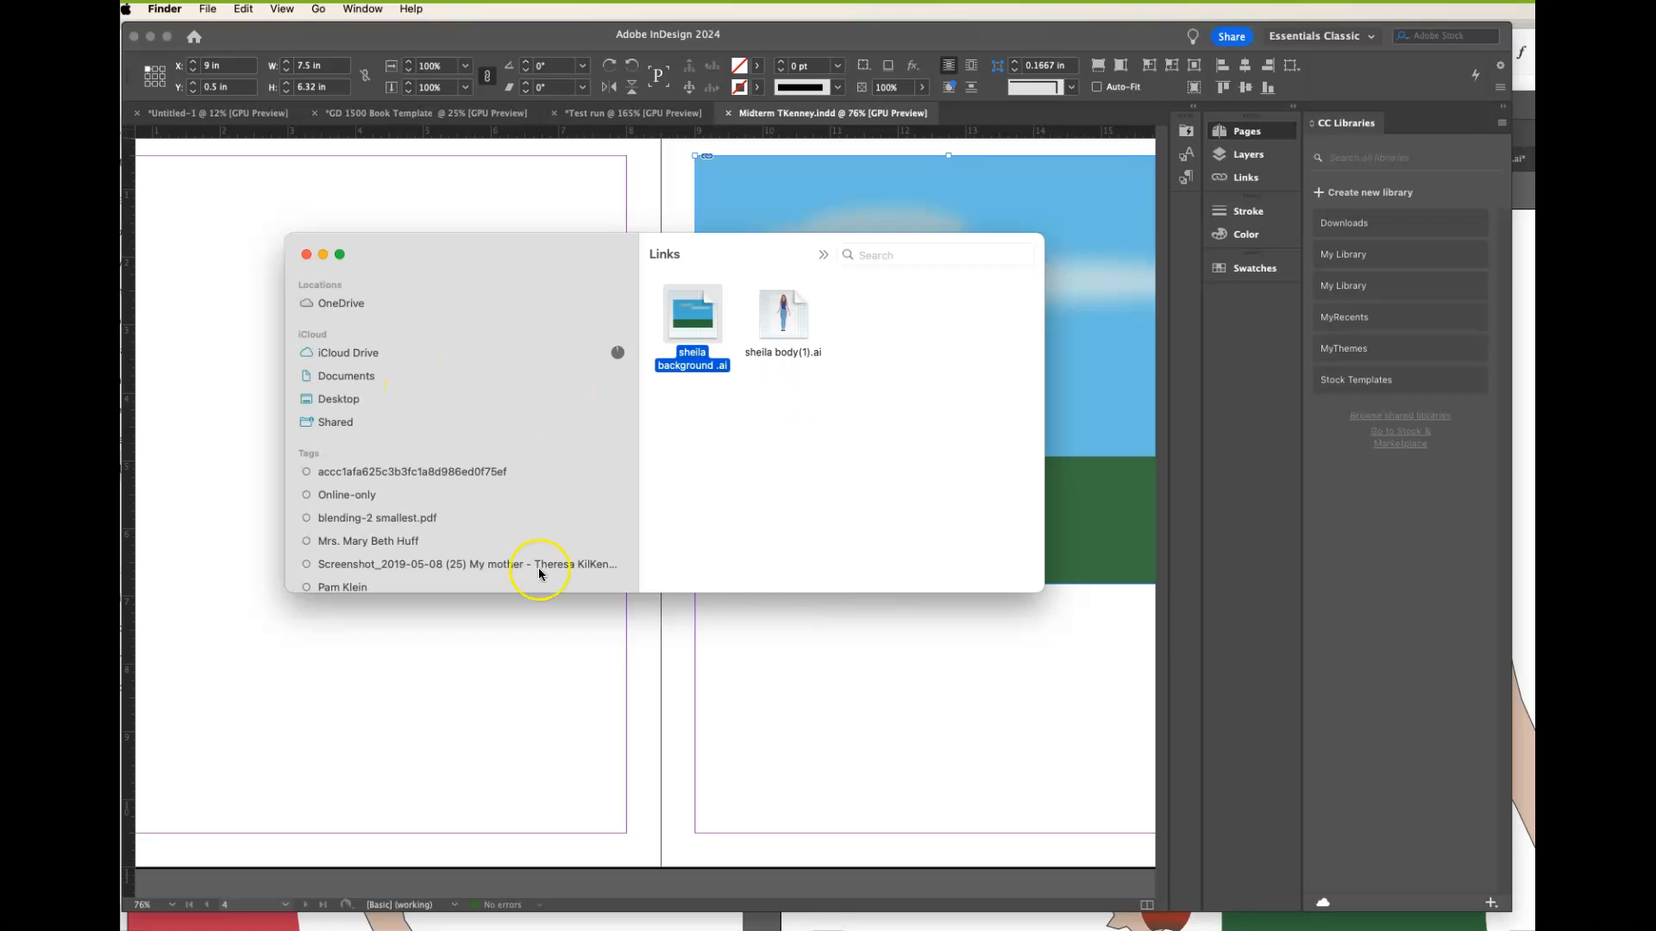
left_click(469, 664)
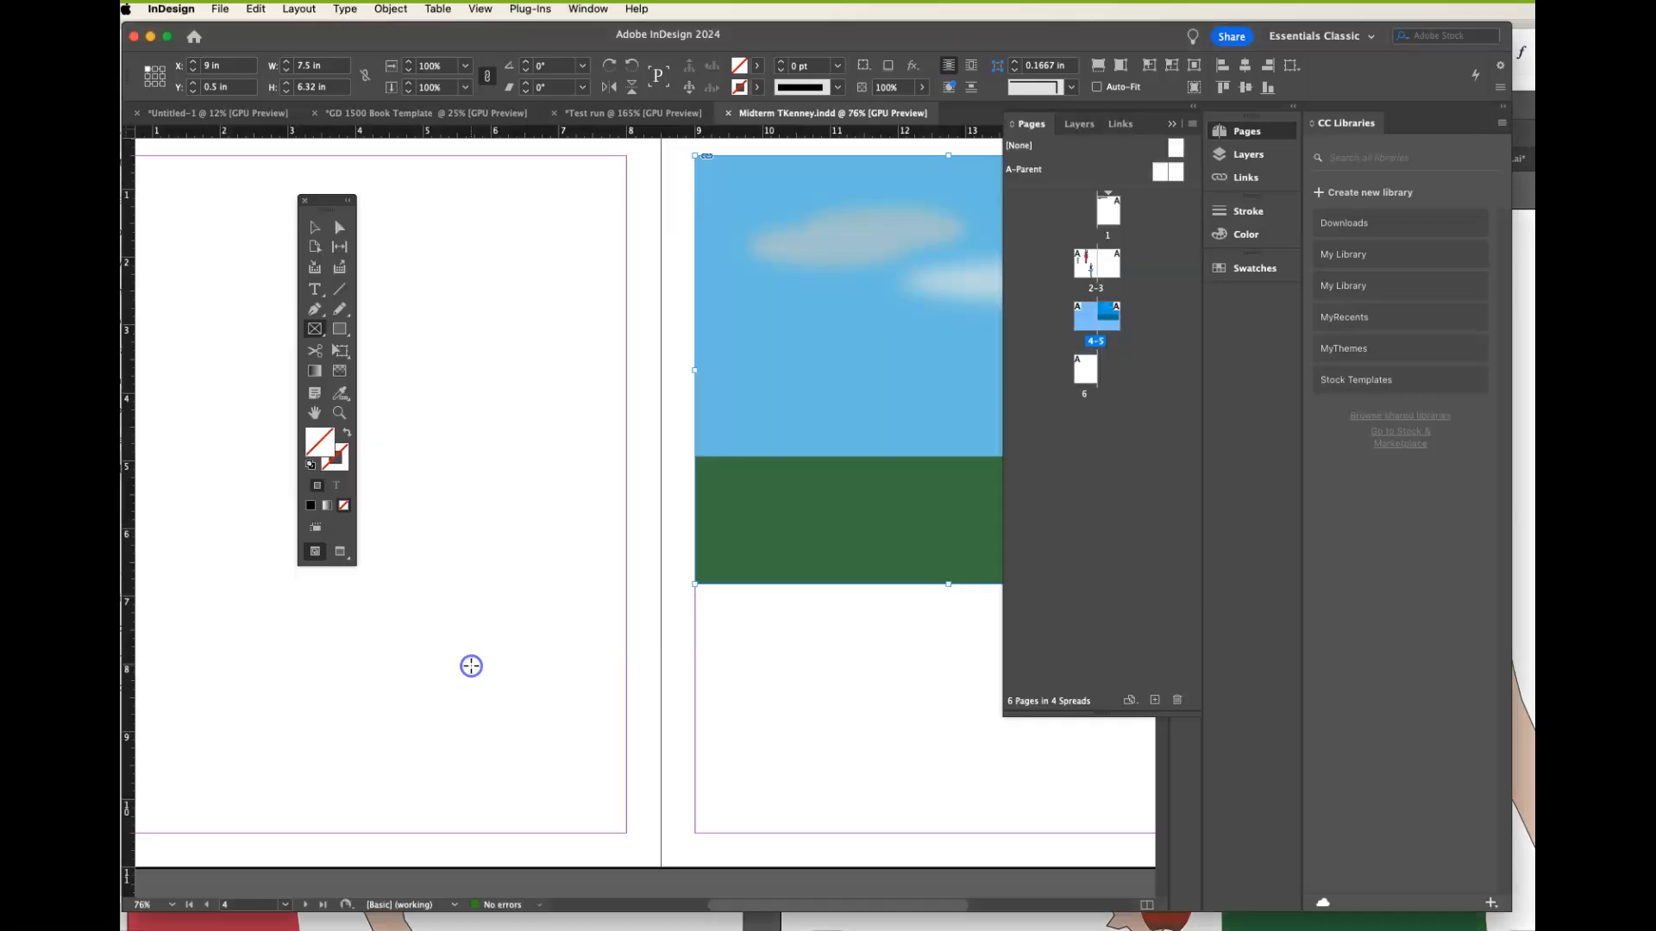
- Export all pages as an Adobe PDF (Print) to the midterm stuff folder using the Smallest File Size preset
left_click(220, 8)
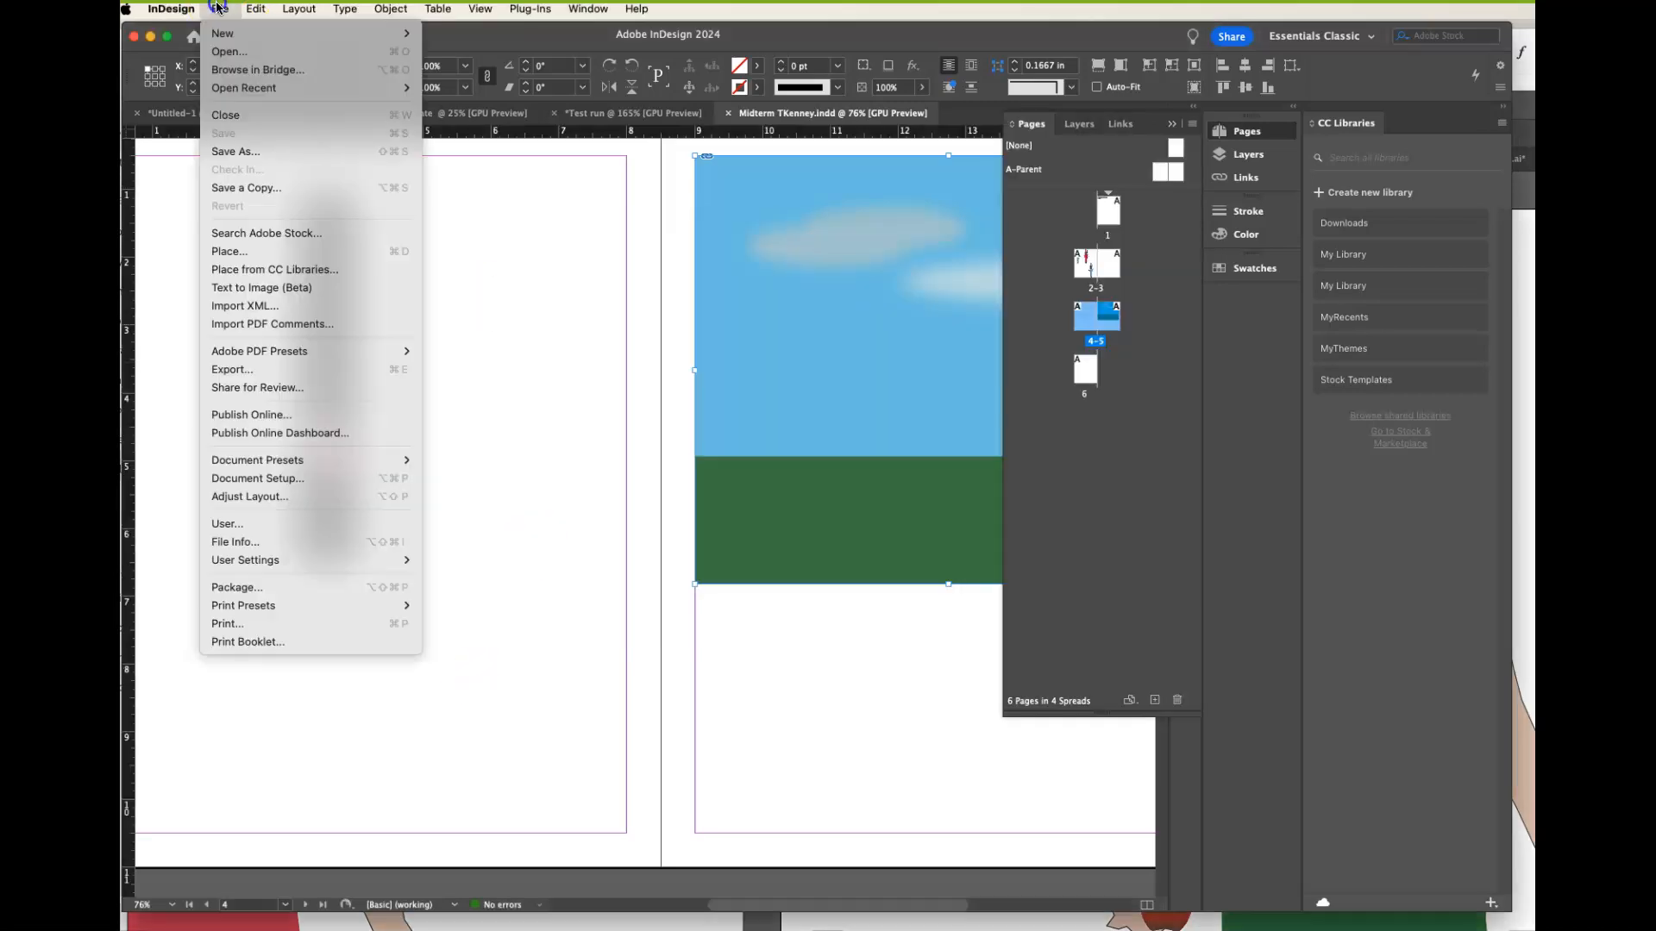
left_click(234, 369)
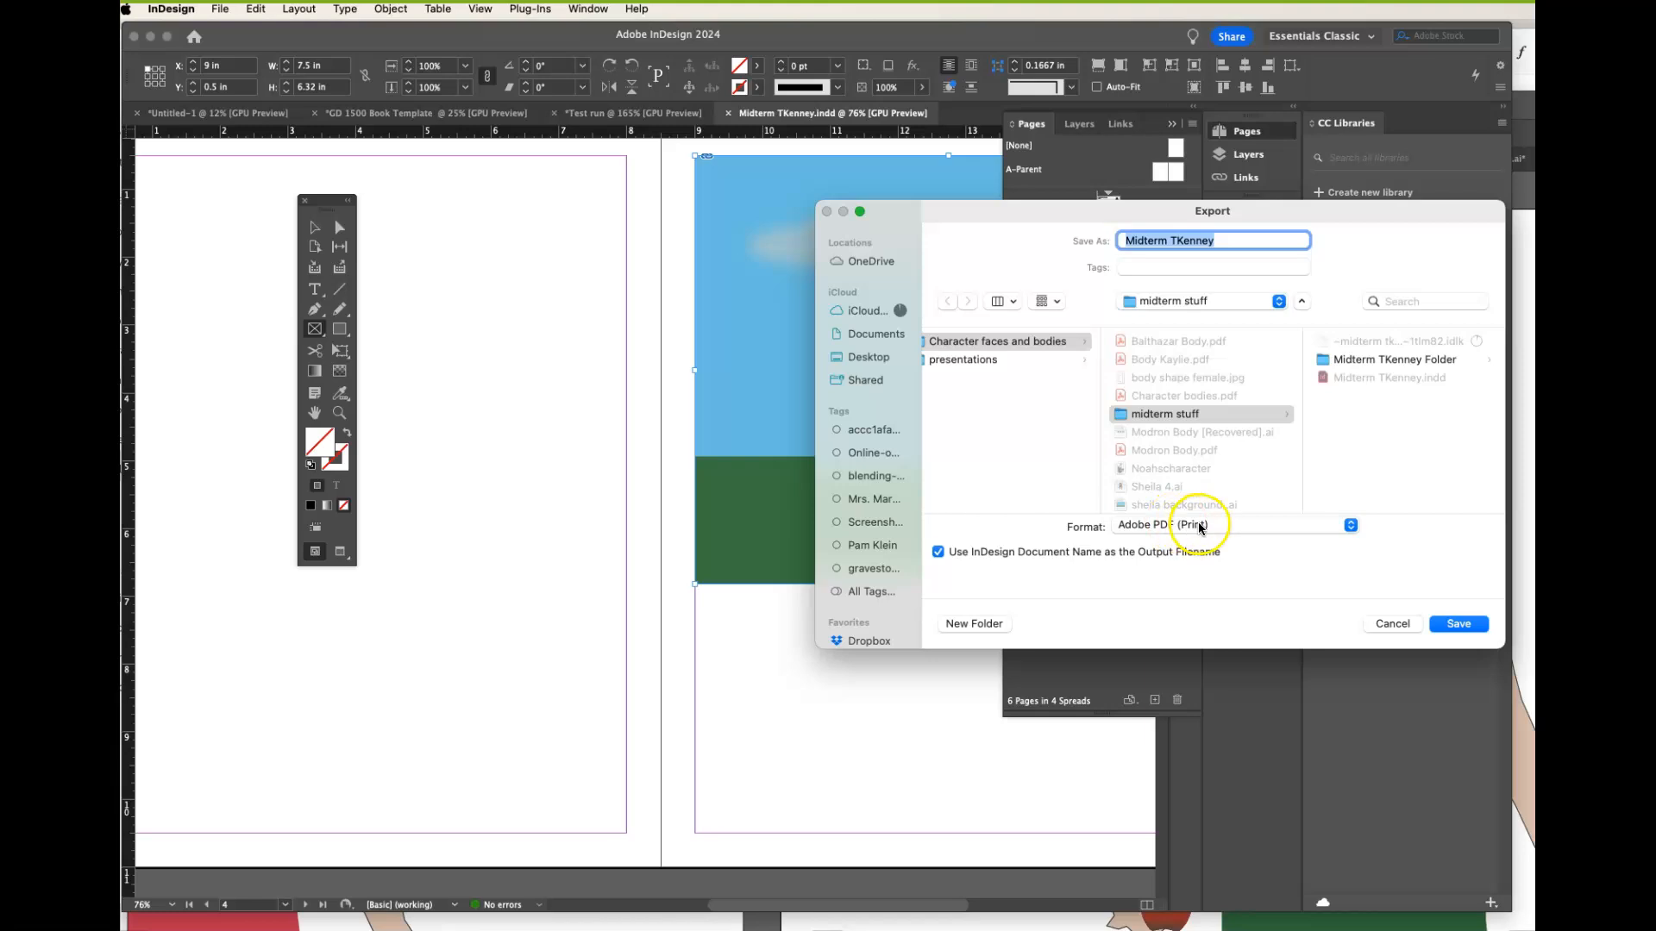
left_click(1463, 624)
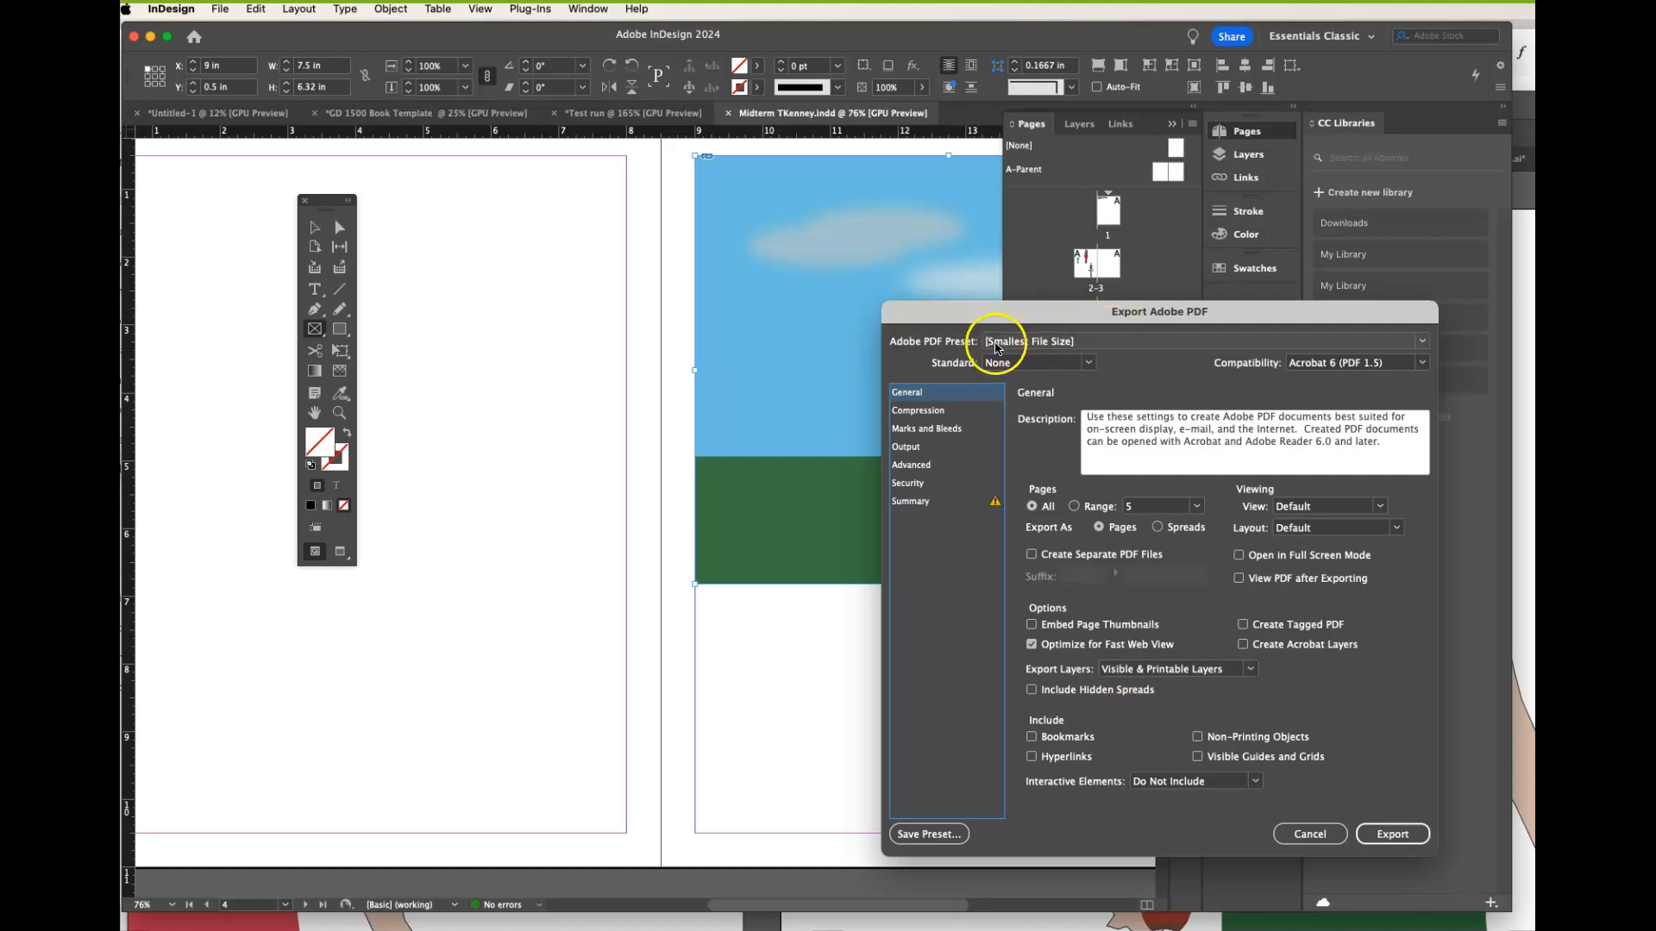
left_click(1390, 834)
left_click(1321, 657)
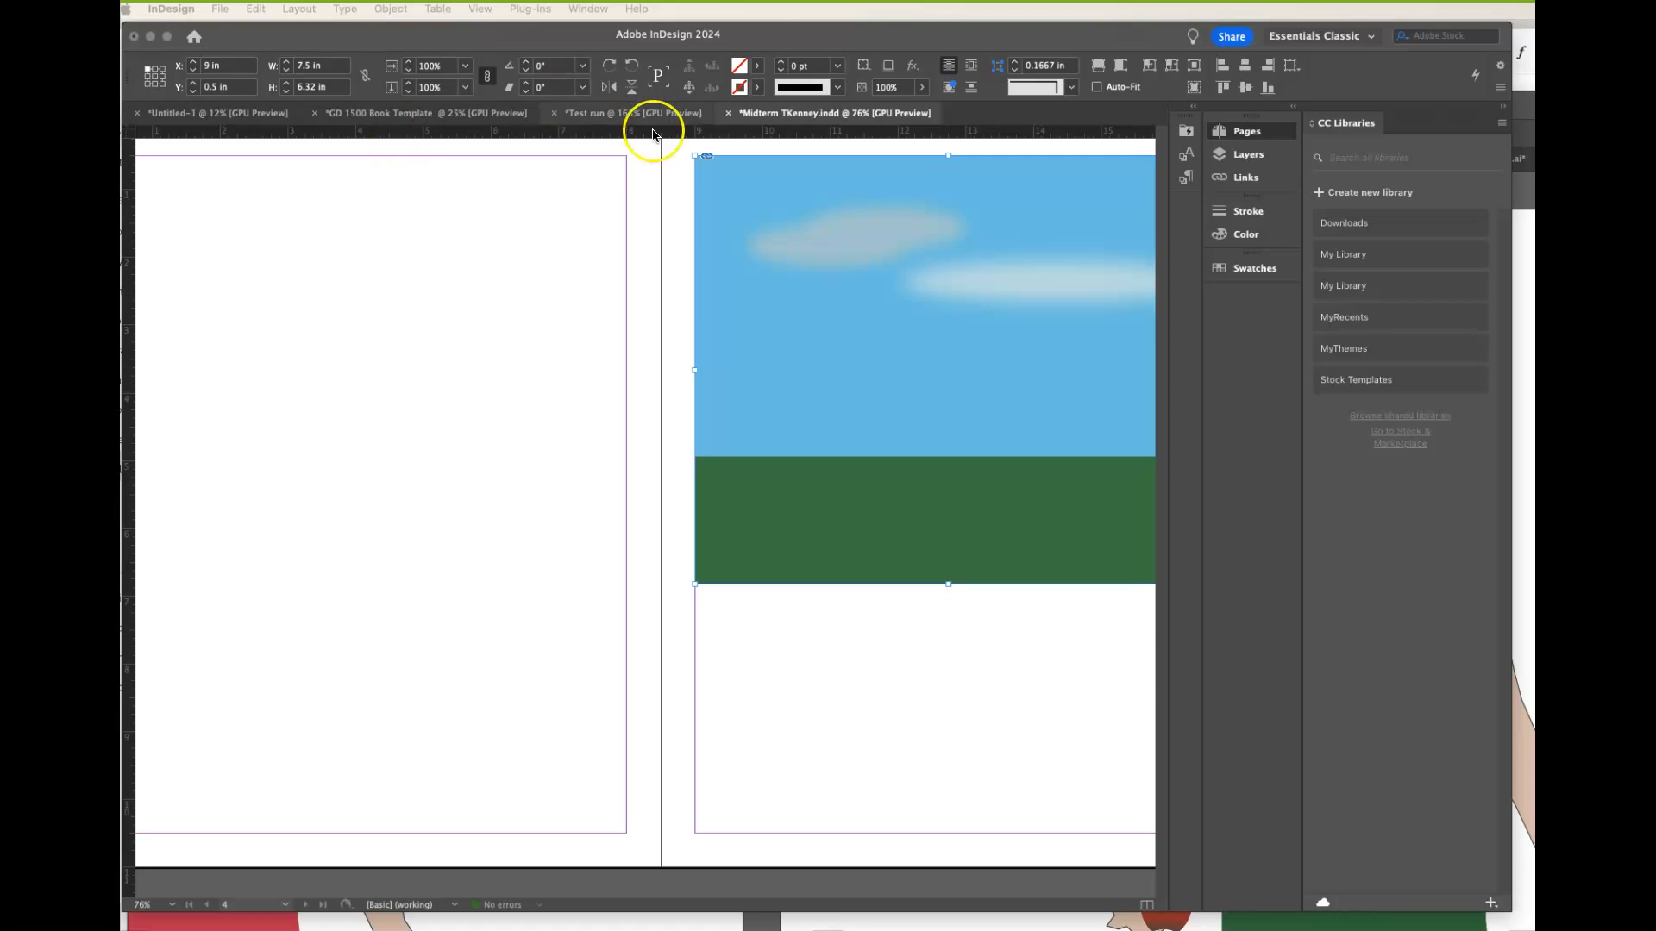
- Check the midterm stuff folder for the exported PDF through the export dialog, without exporting again
left_click(213, 22)
left_click(219, 9)
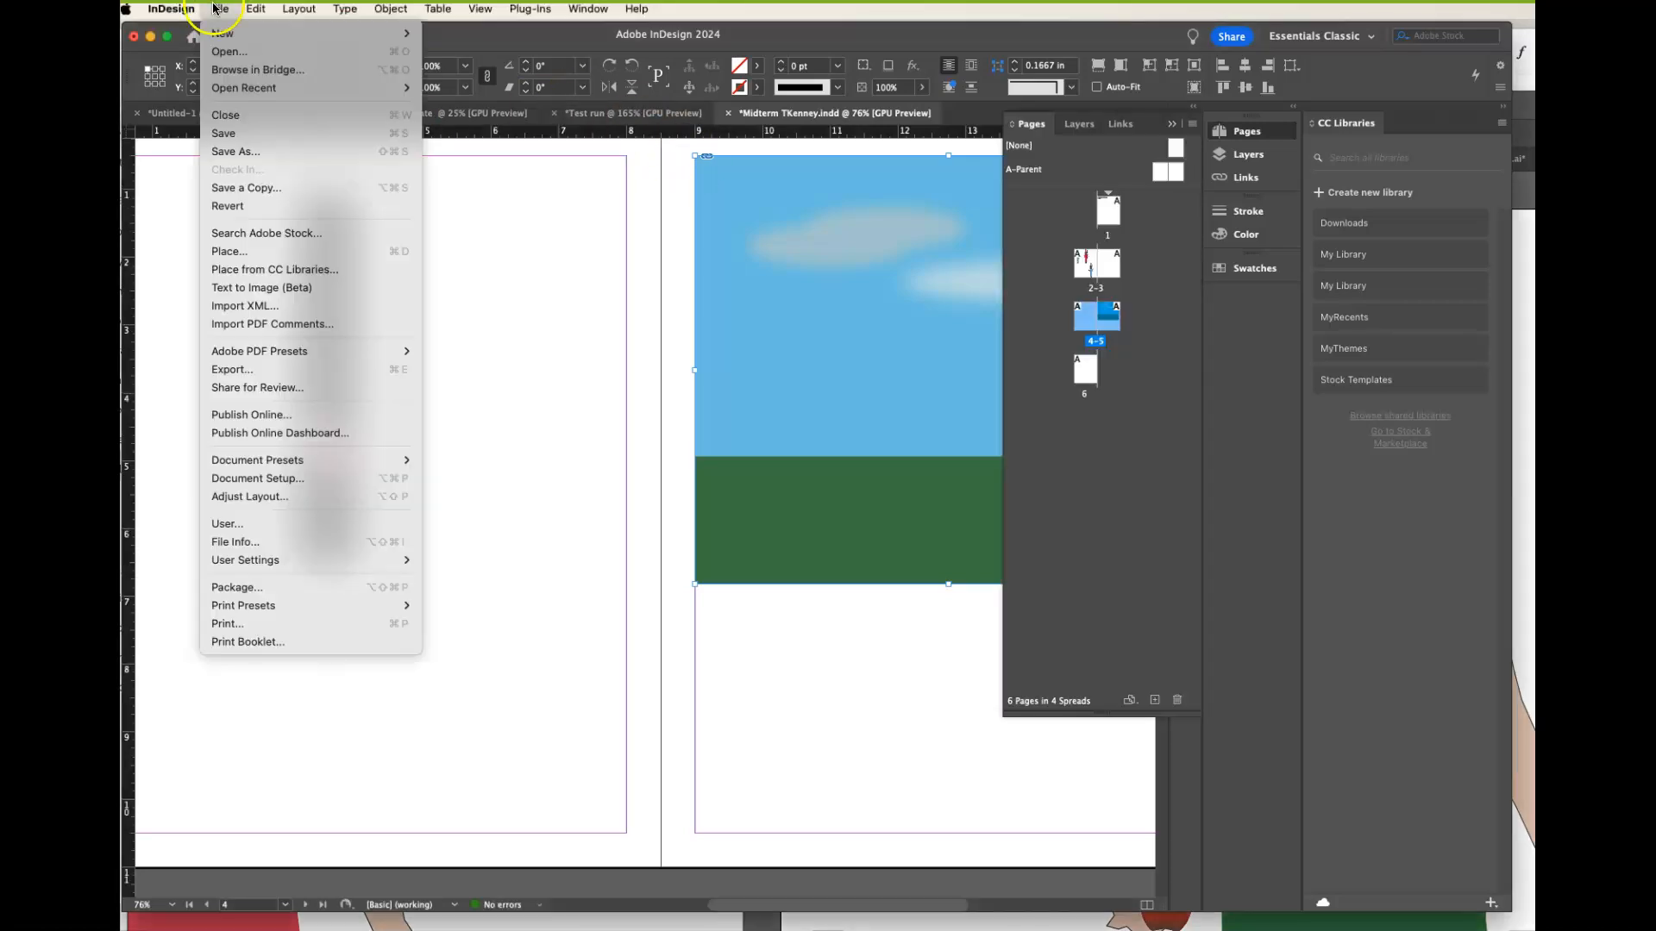
left_click(245, 372)
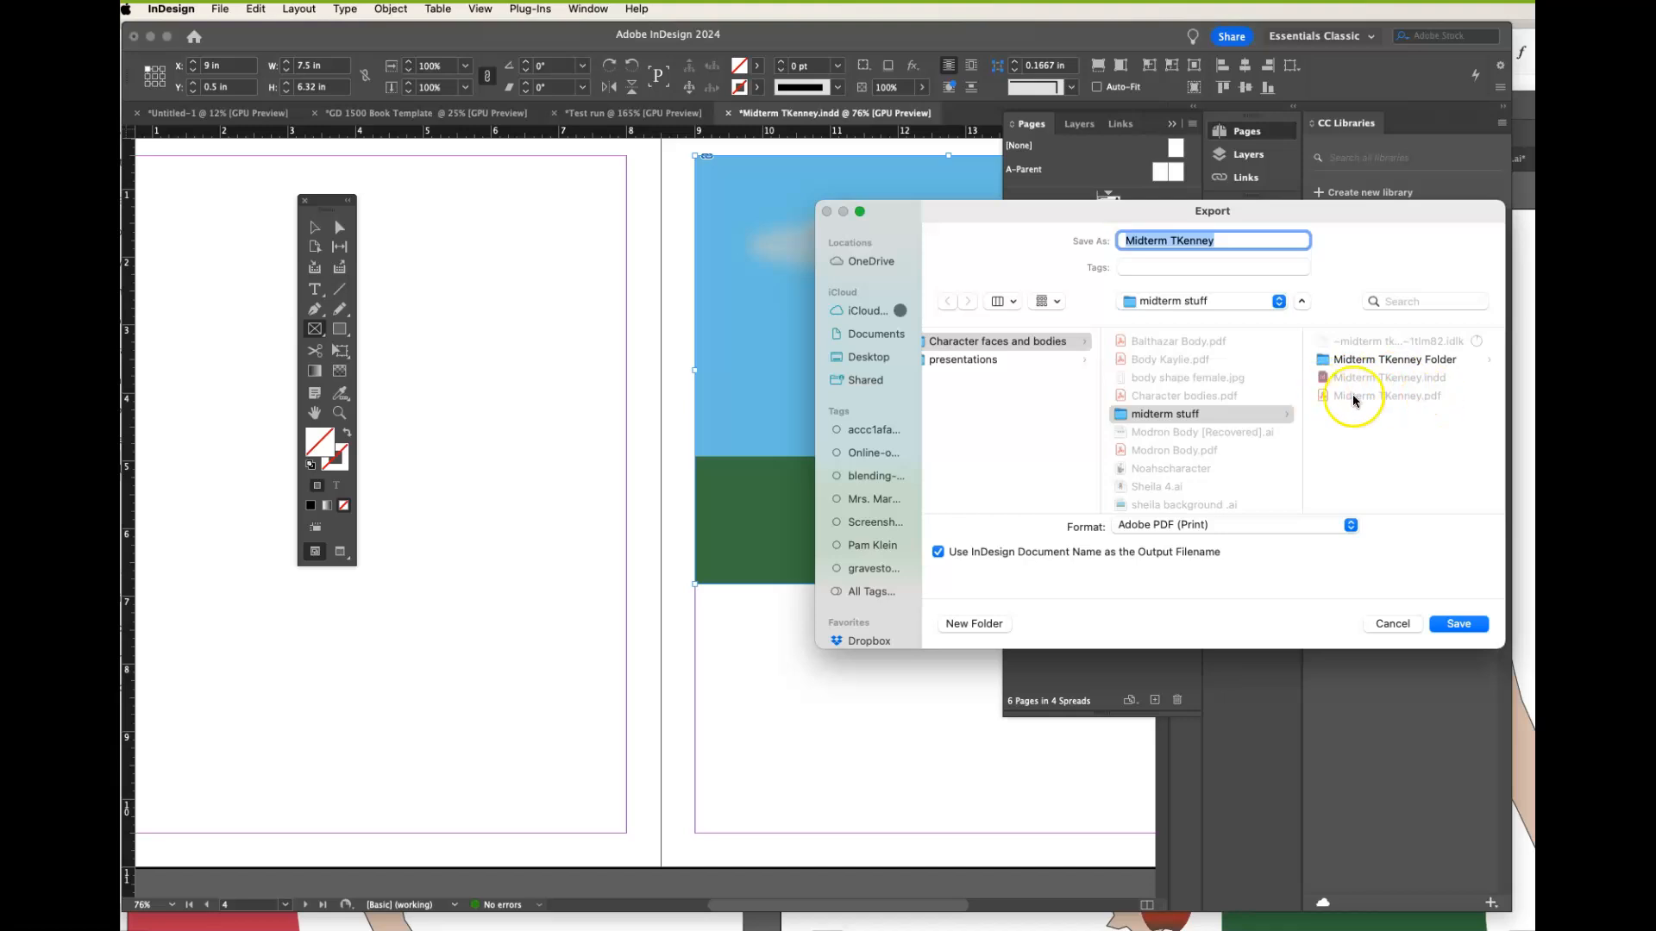
left_click(1393, 623)
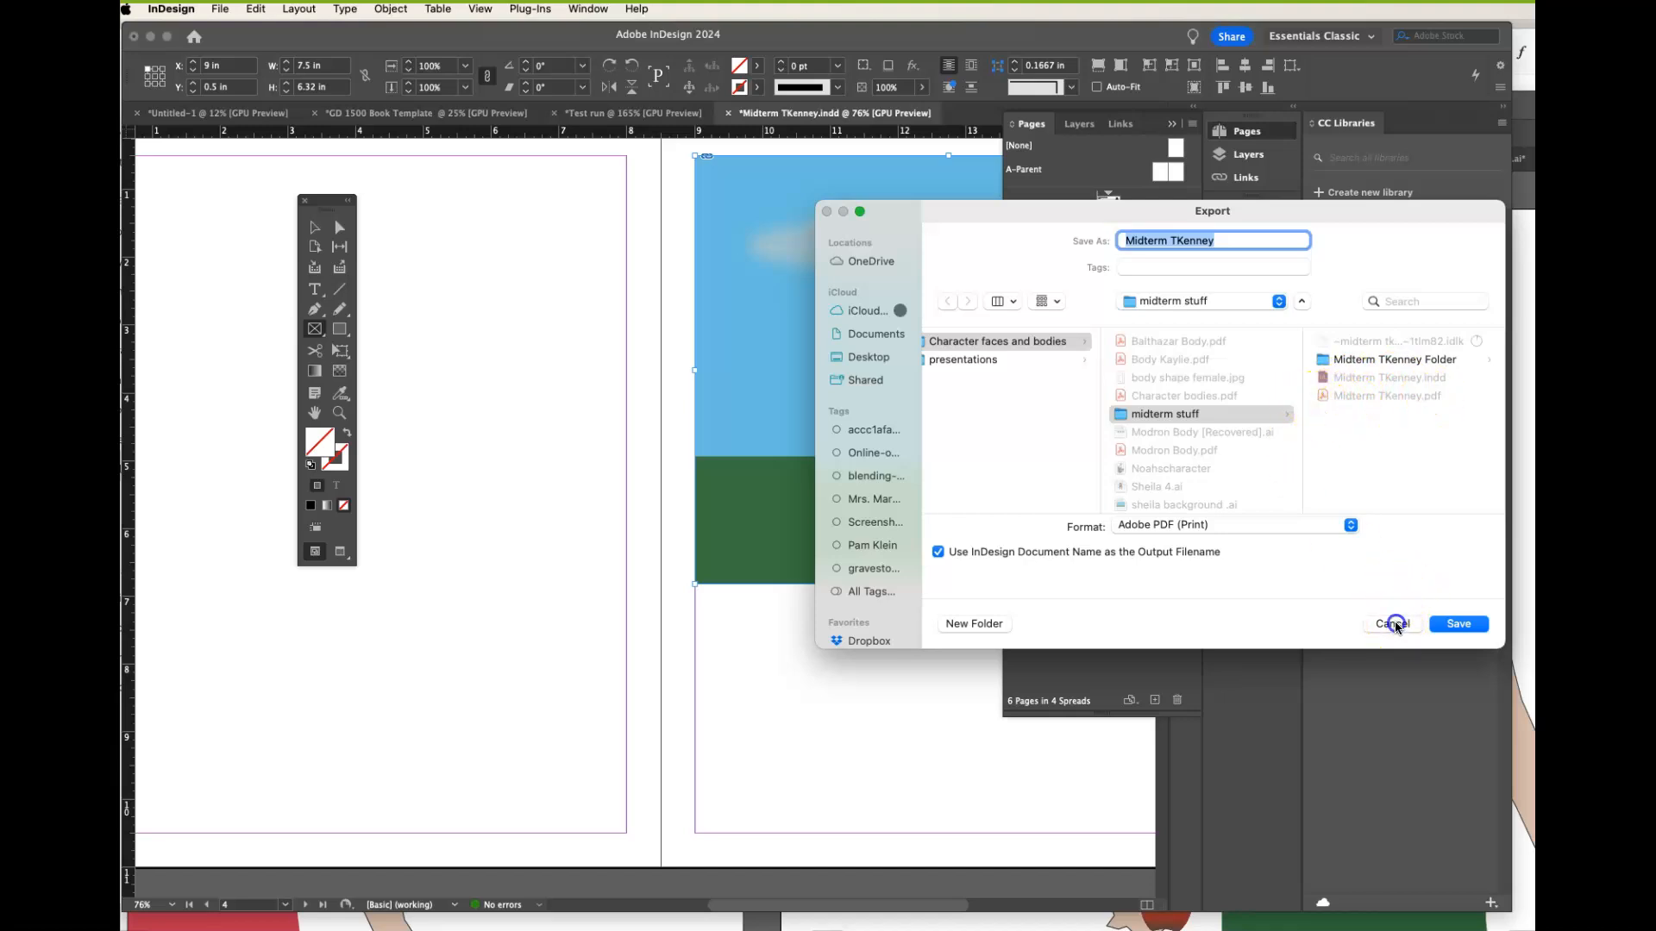